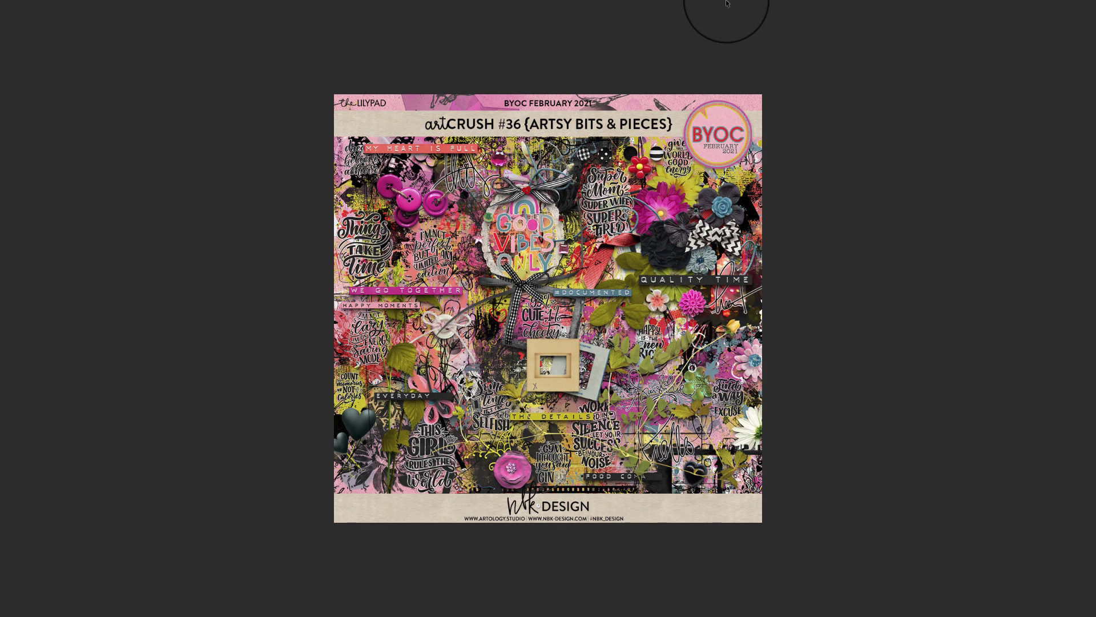
Finish viewing the full-screen product previews and open the first layout in the _LO folder full screen.
key(Right)
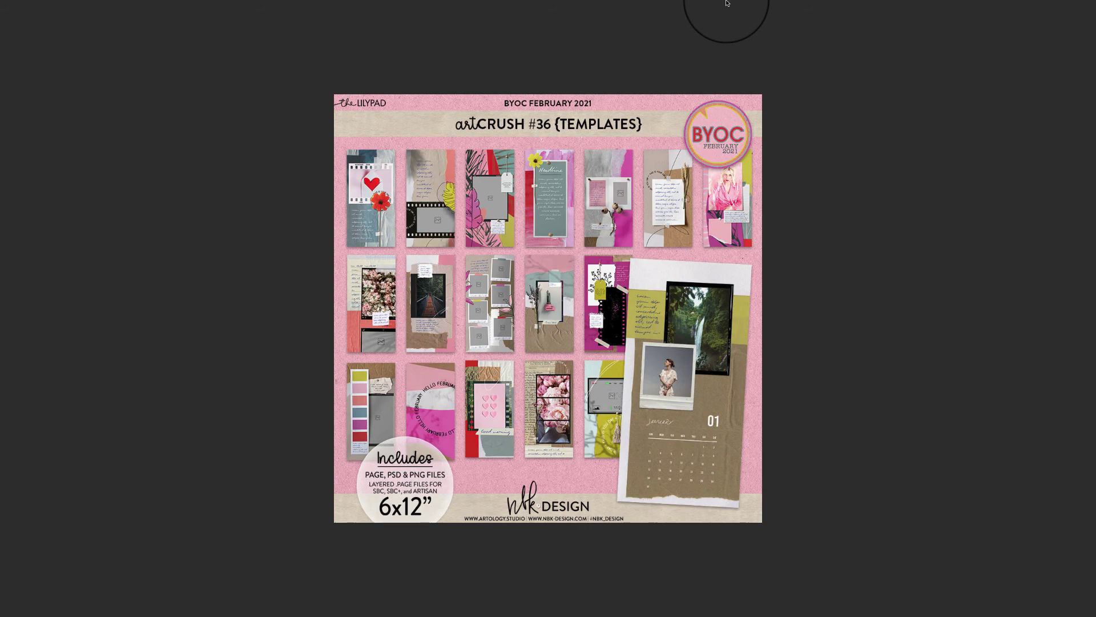
key(space)
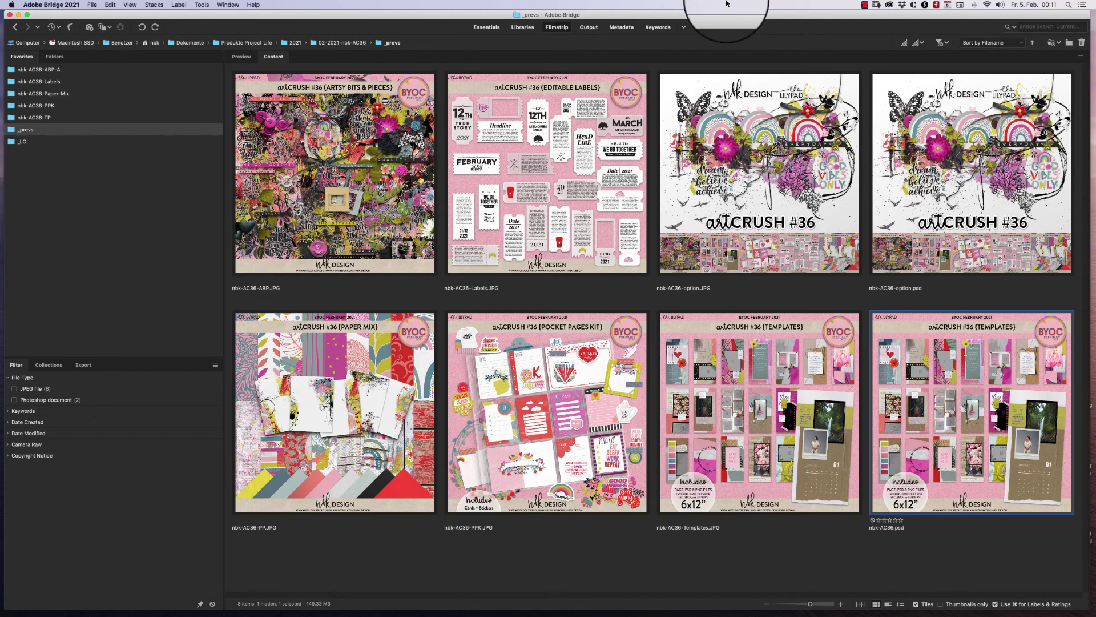
click(35, 141)
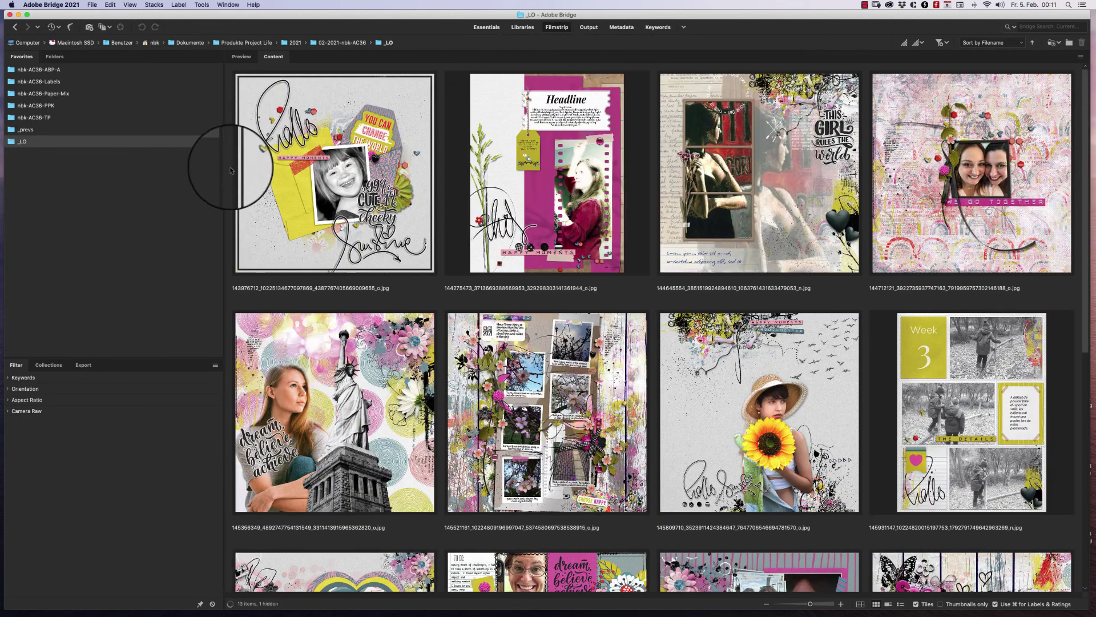
click(330, 183)
key(space)
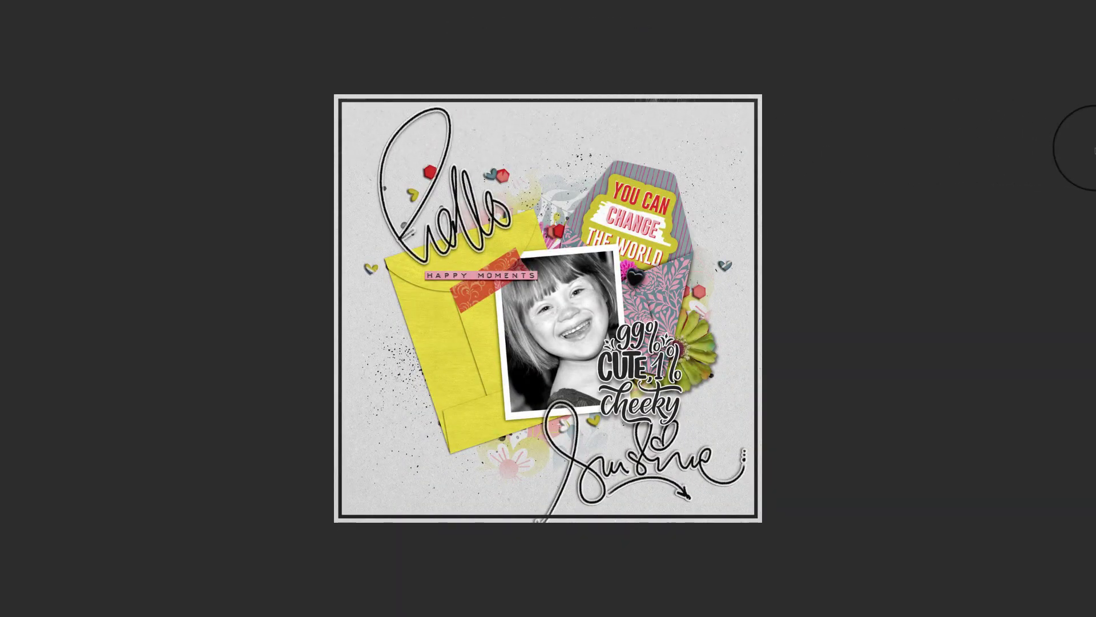
Page through the sample layouts of the _LO folder full screen and return to the folder's thumbnails.
key(Right)
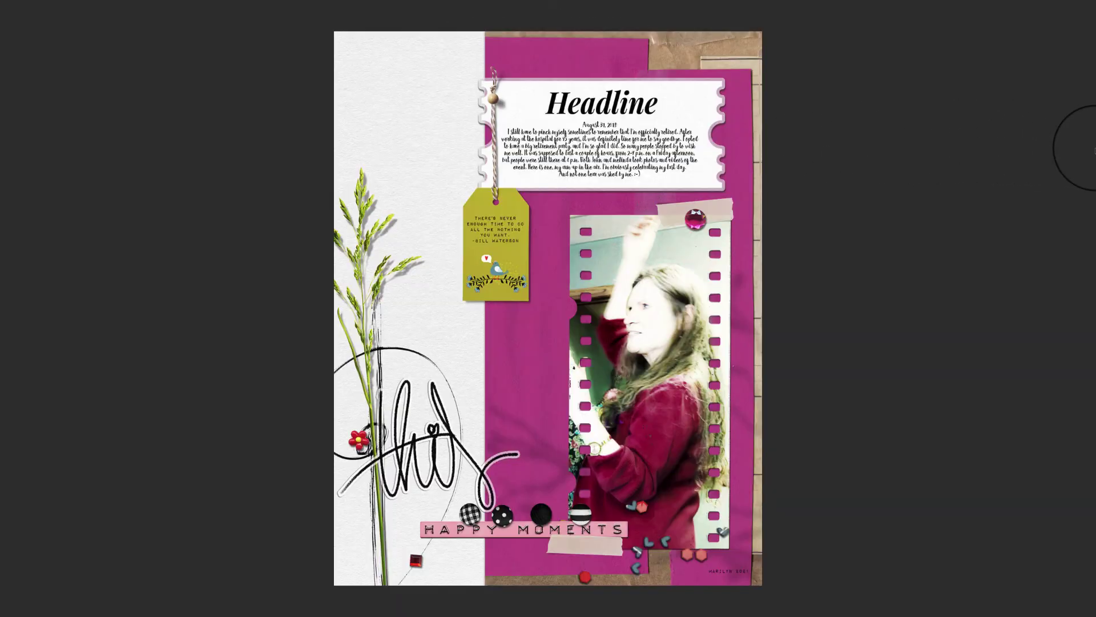
key(Right)
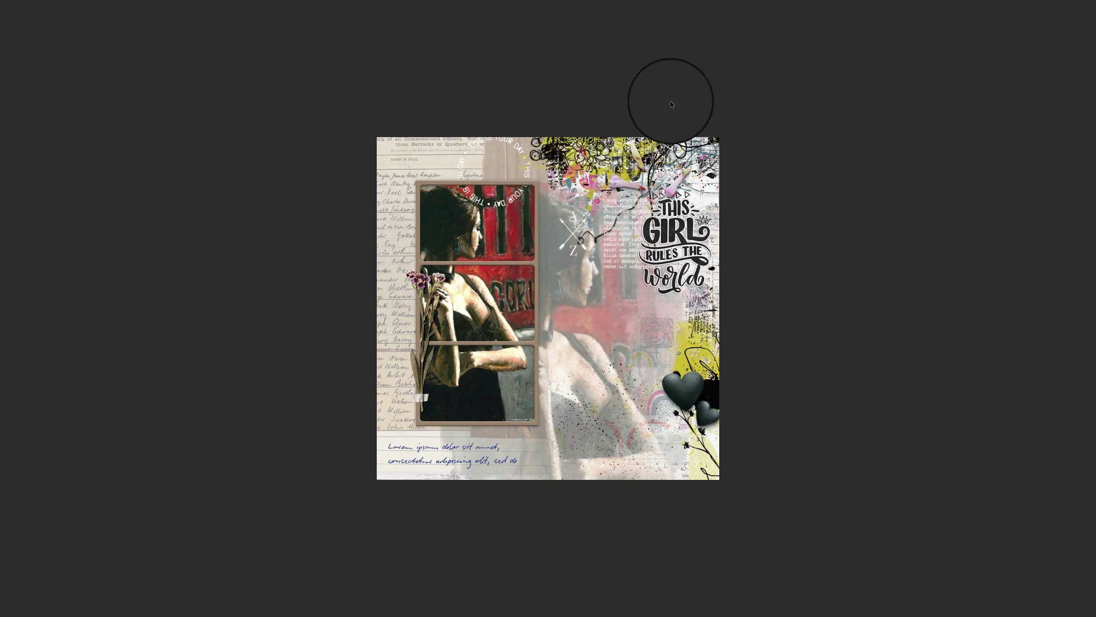
click(1093, 197)
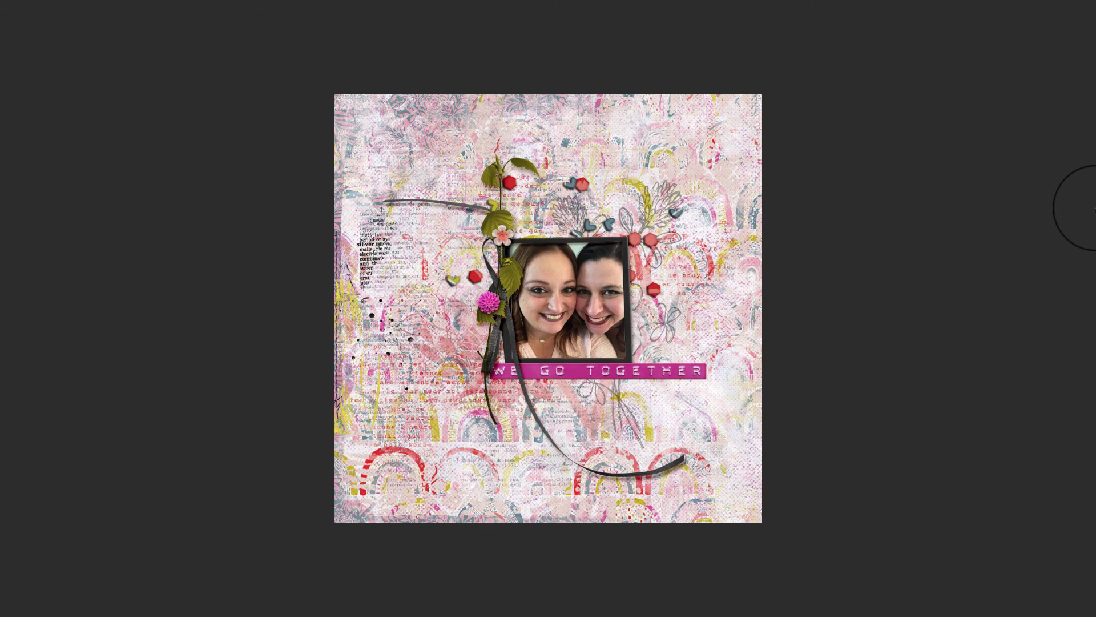
click(1093, 209)
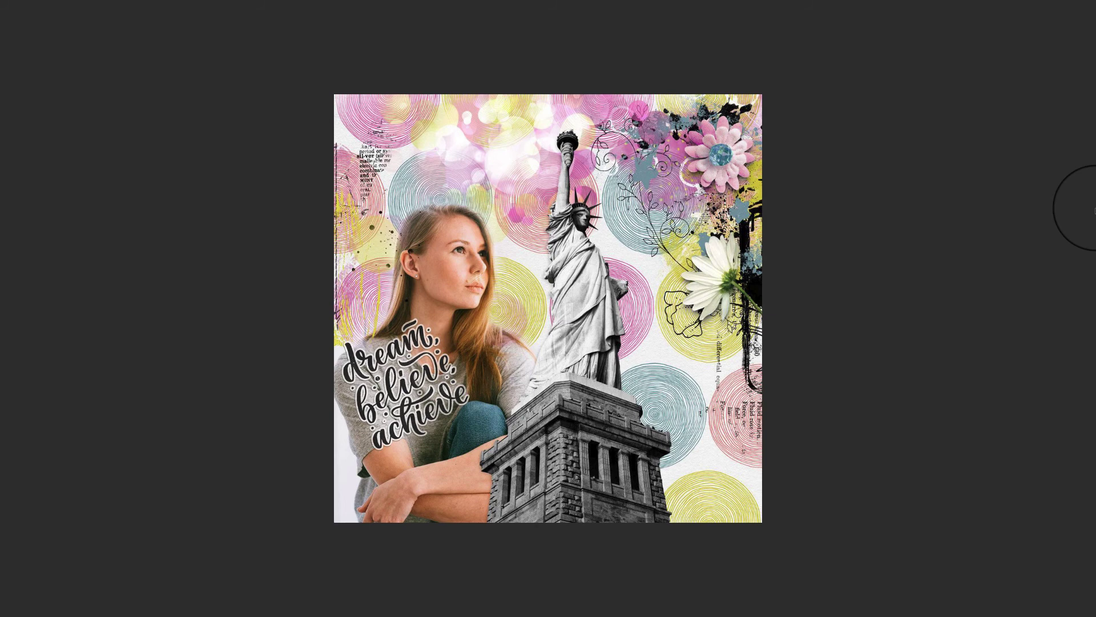
click(1094, 210)
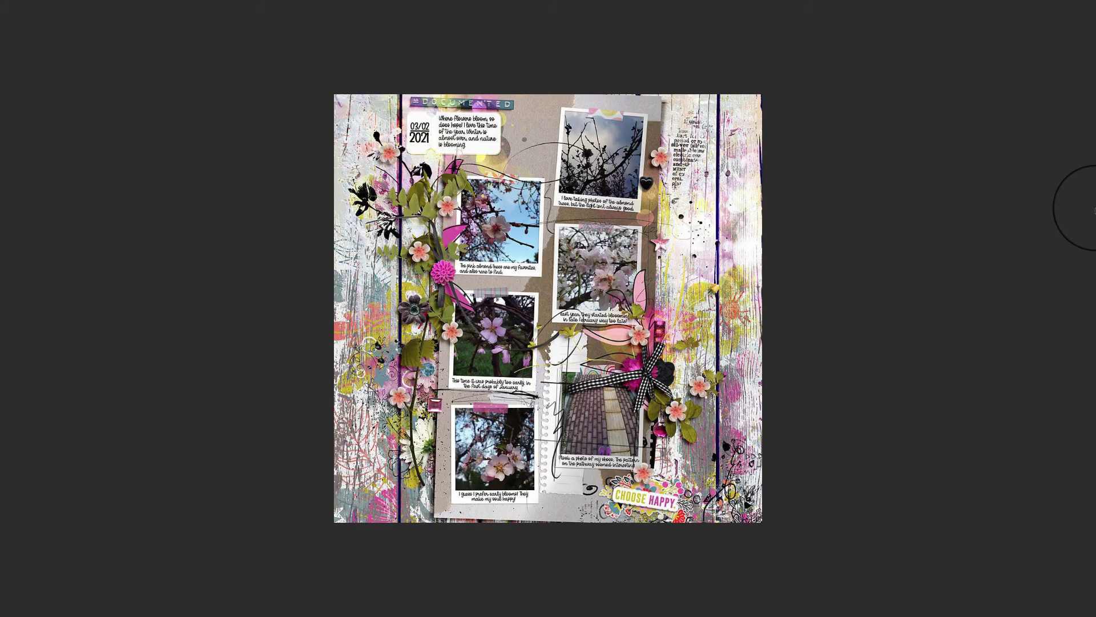
click(1093, 231)
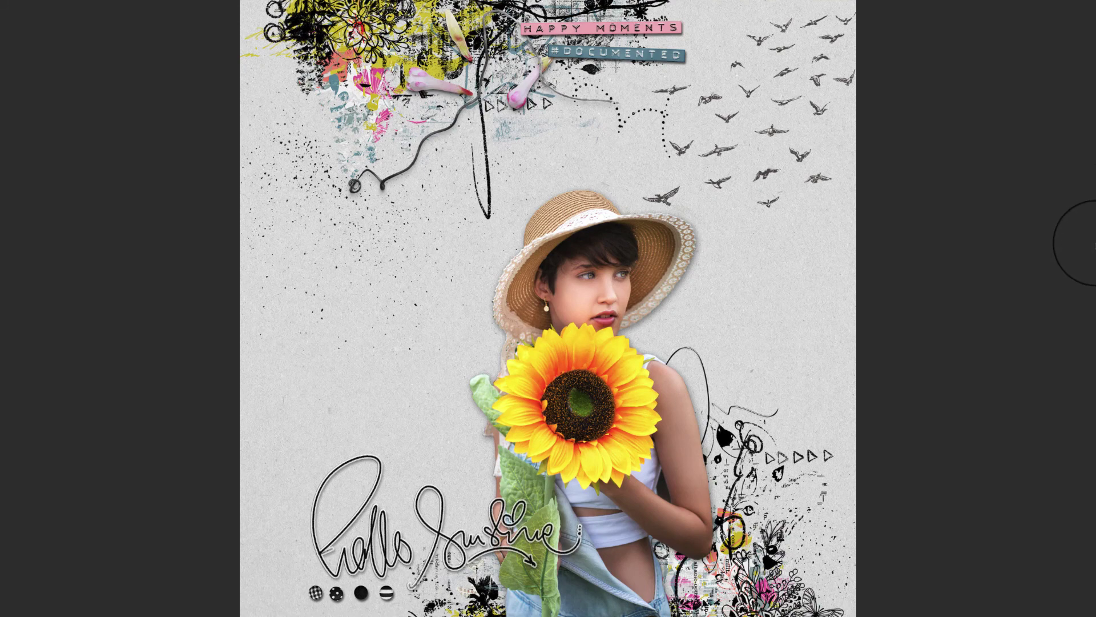
click(1093, 211)
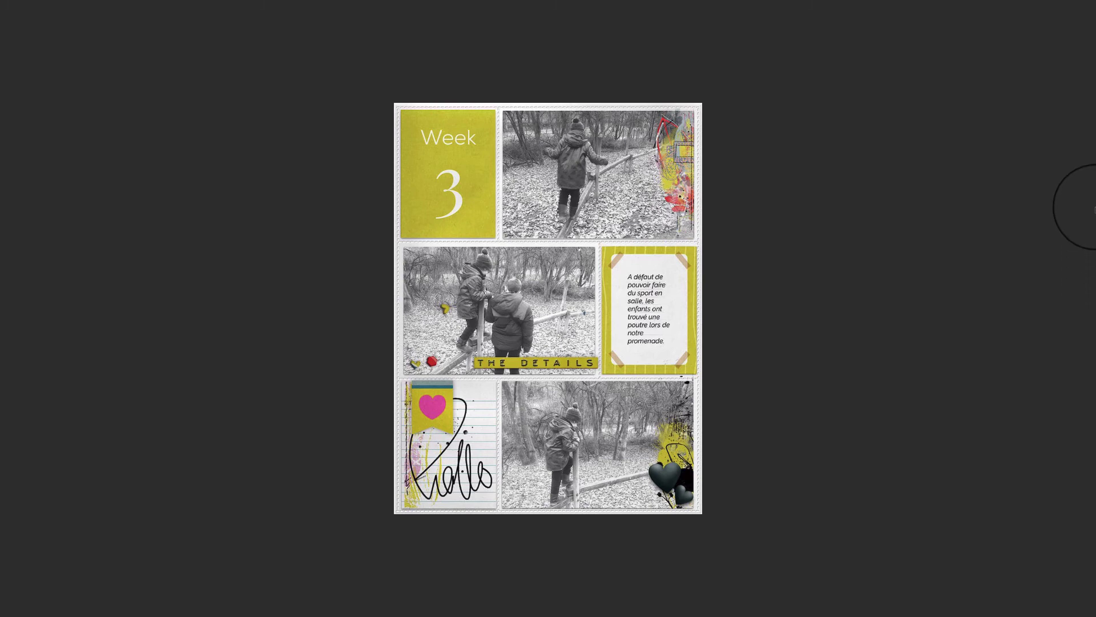
click(1092, 206)
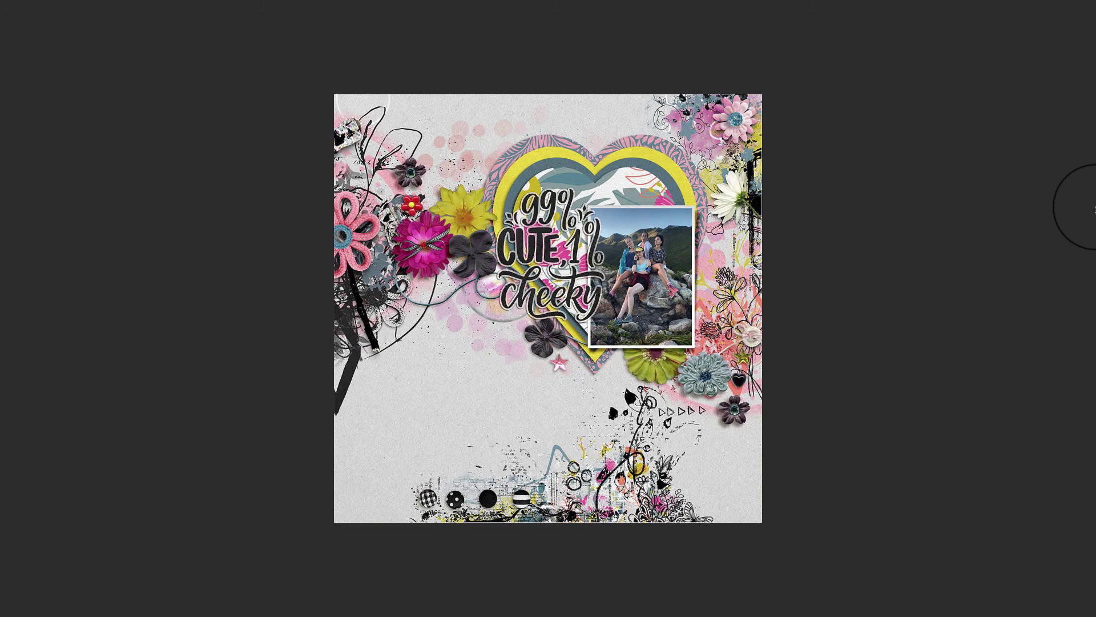
click(1092, 207)
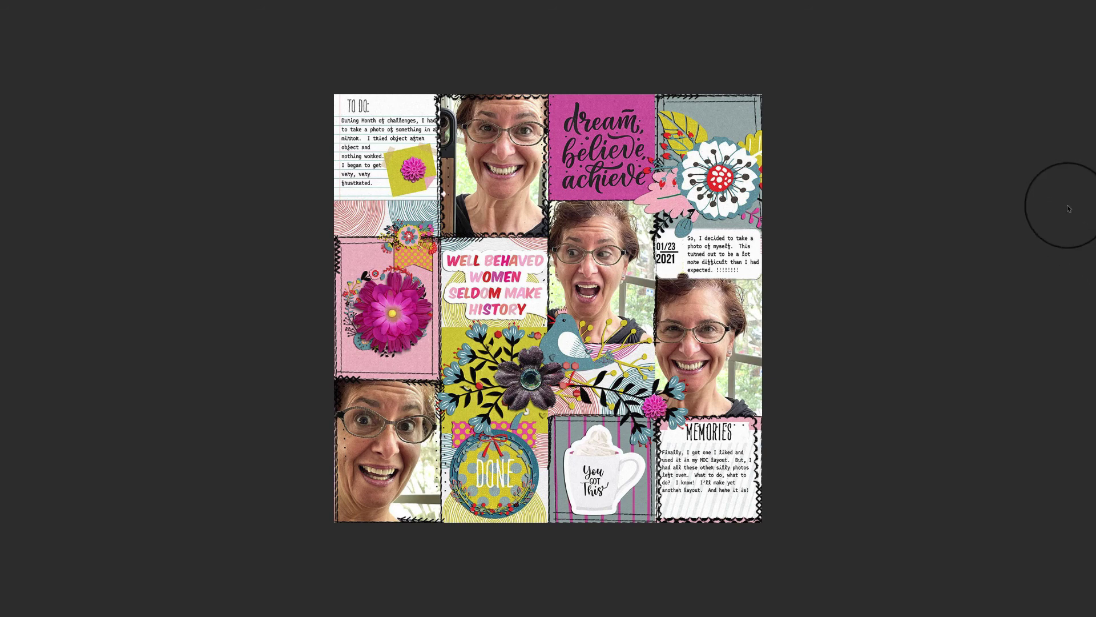
key(ctrl+Tab)
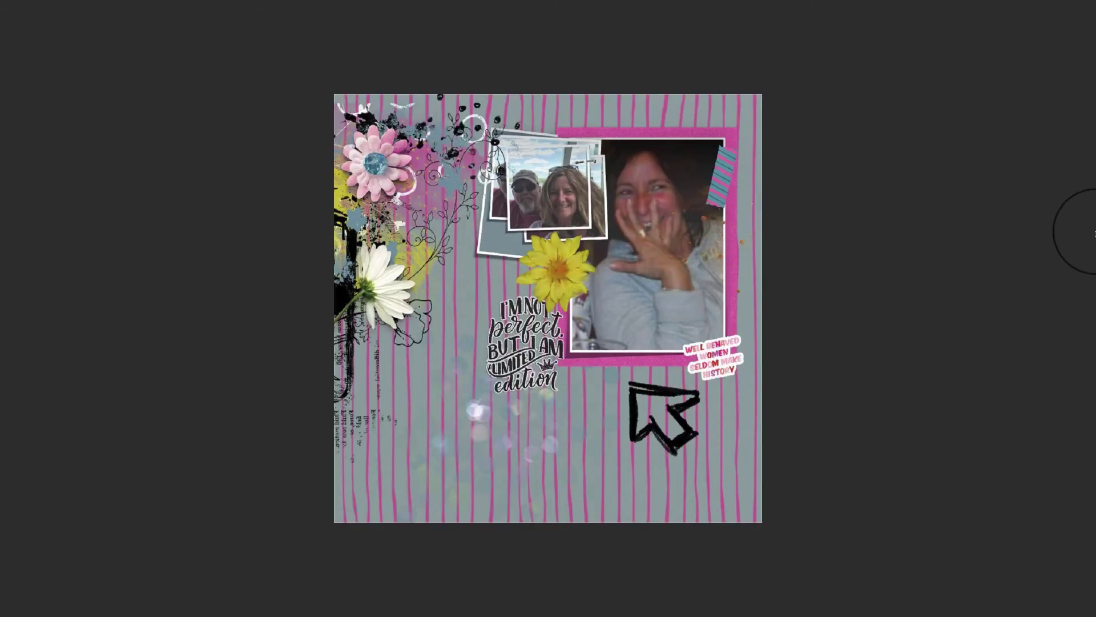
key(ctrl+Tab)
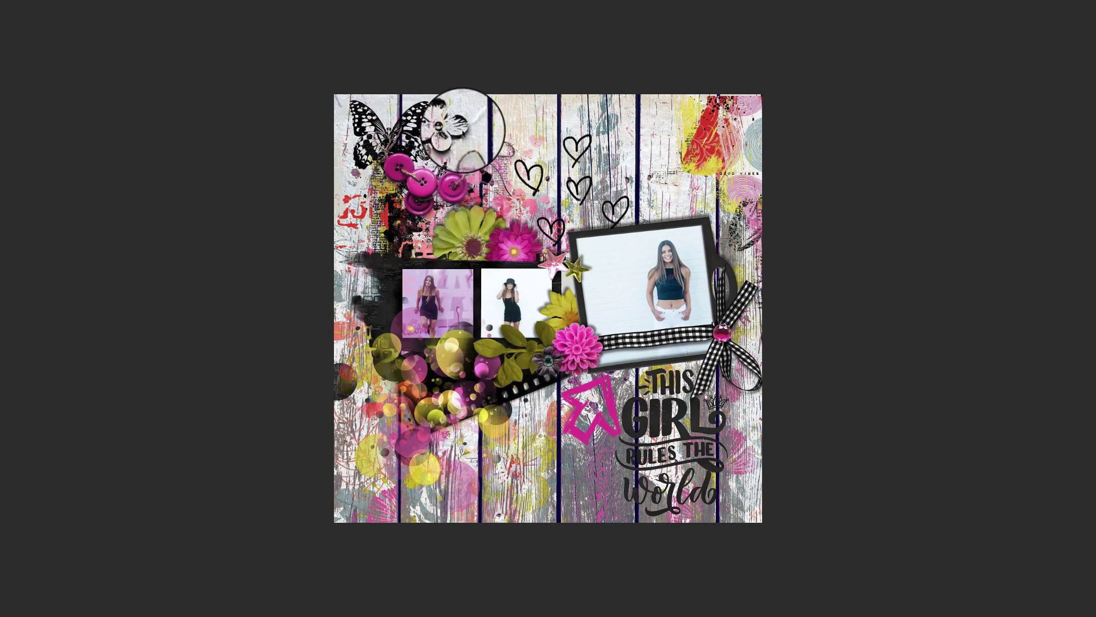
key(Right)
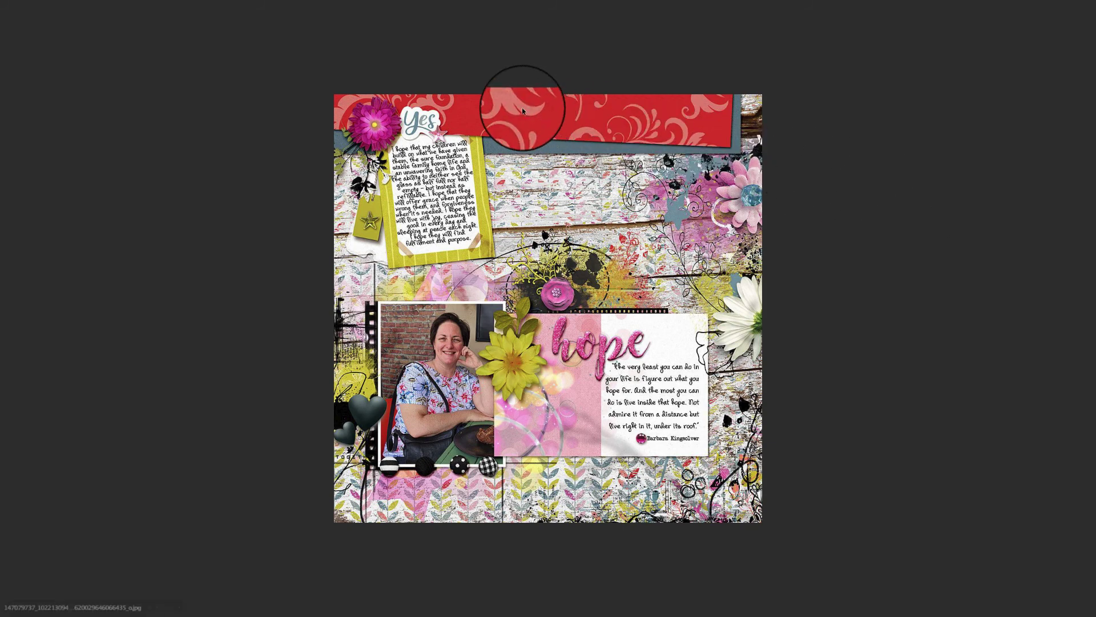
key(Right)
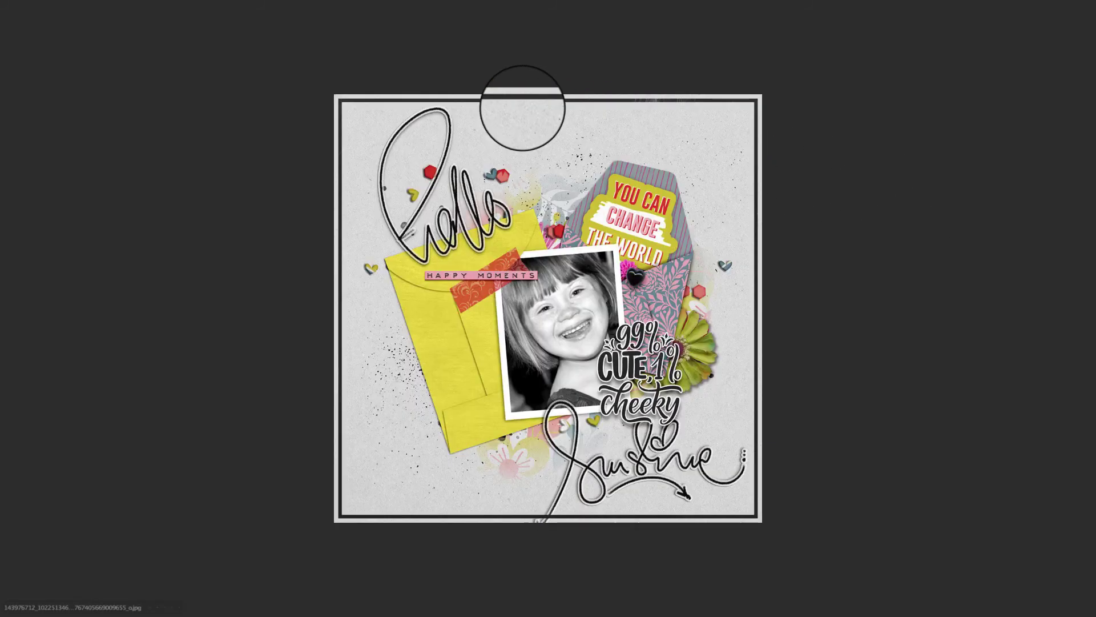
key(Escape)
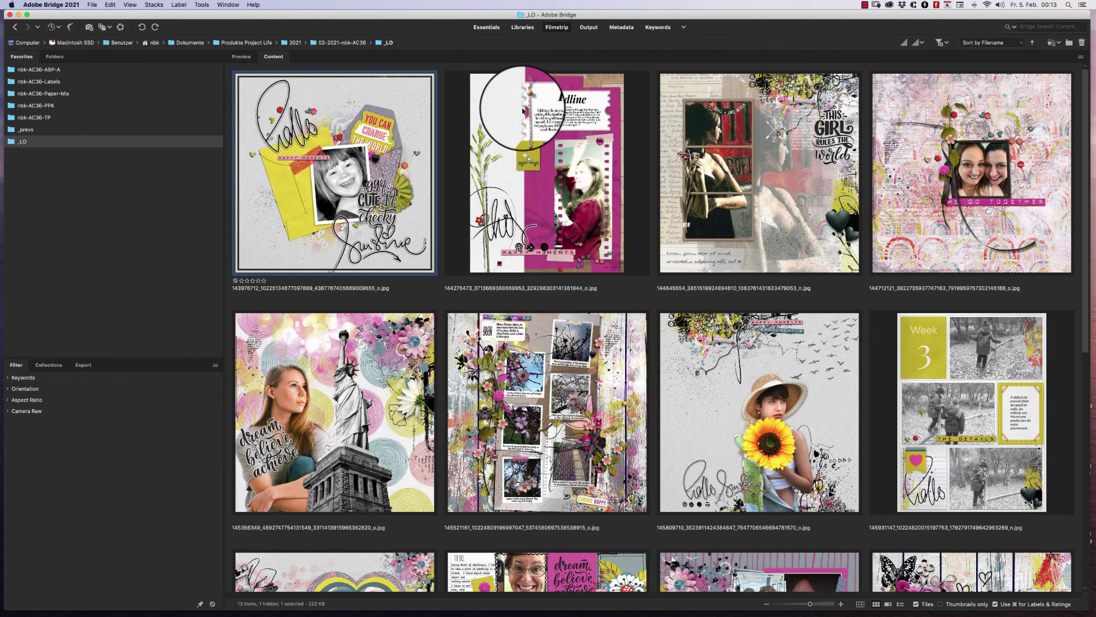
Open the nbk-AC36-ABP-A folder, enlarge its thumbnails and view nbk-AC36-artsyBit1.png full screen.
click(80, 72)
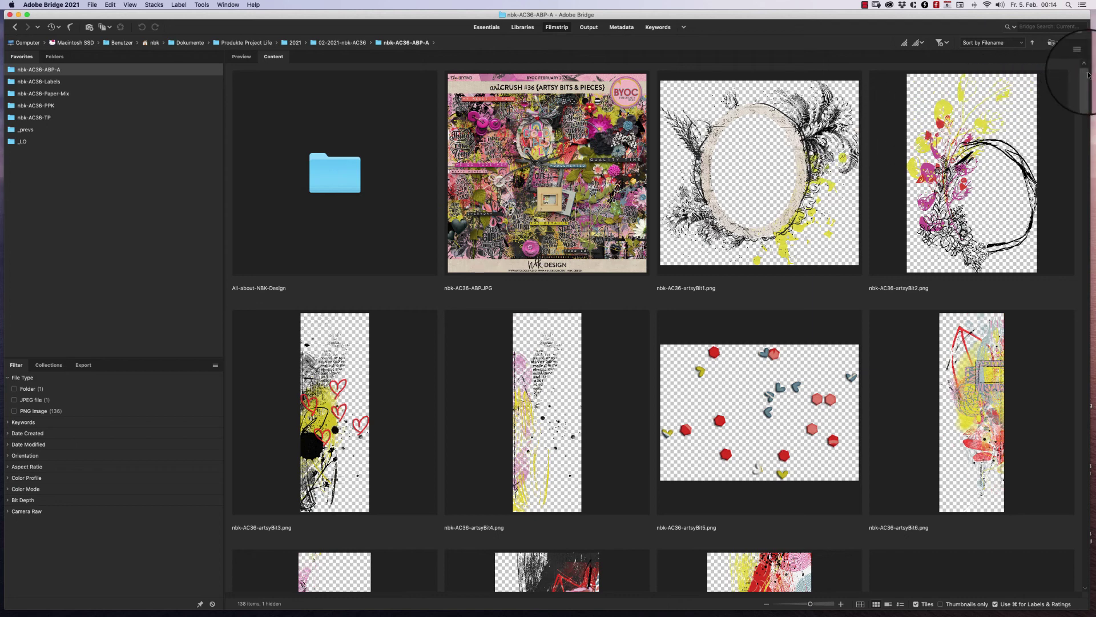
drag(810, 604, 820, 608)
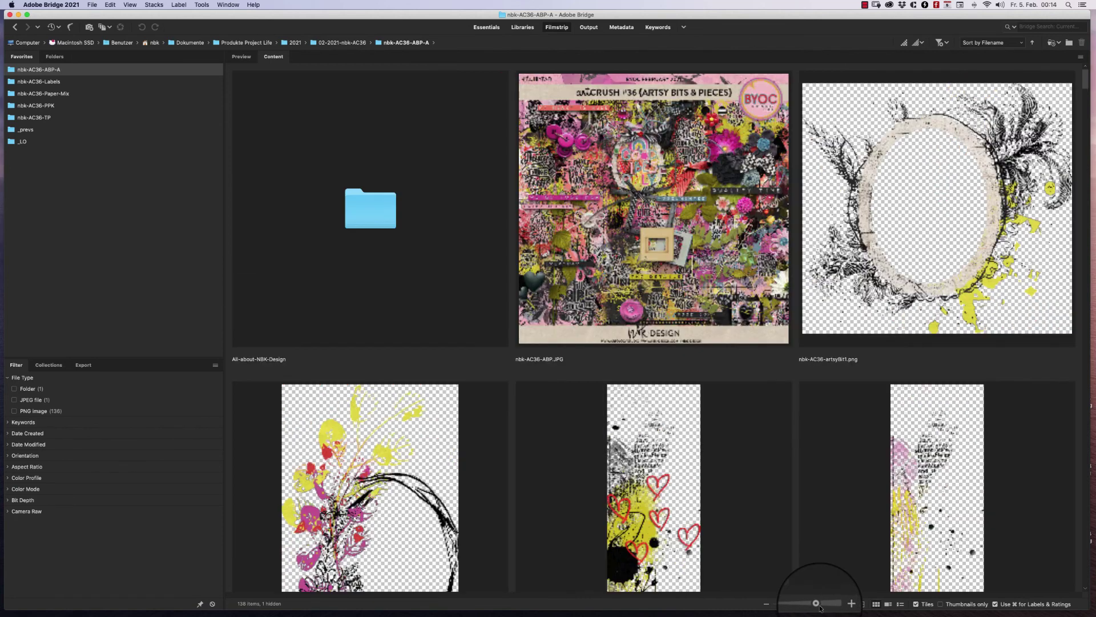
click(881, 318)
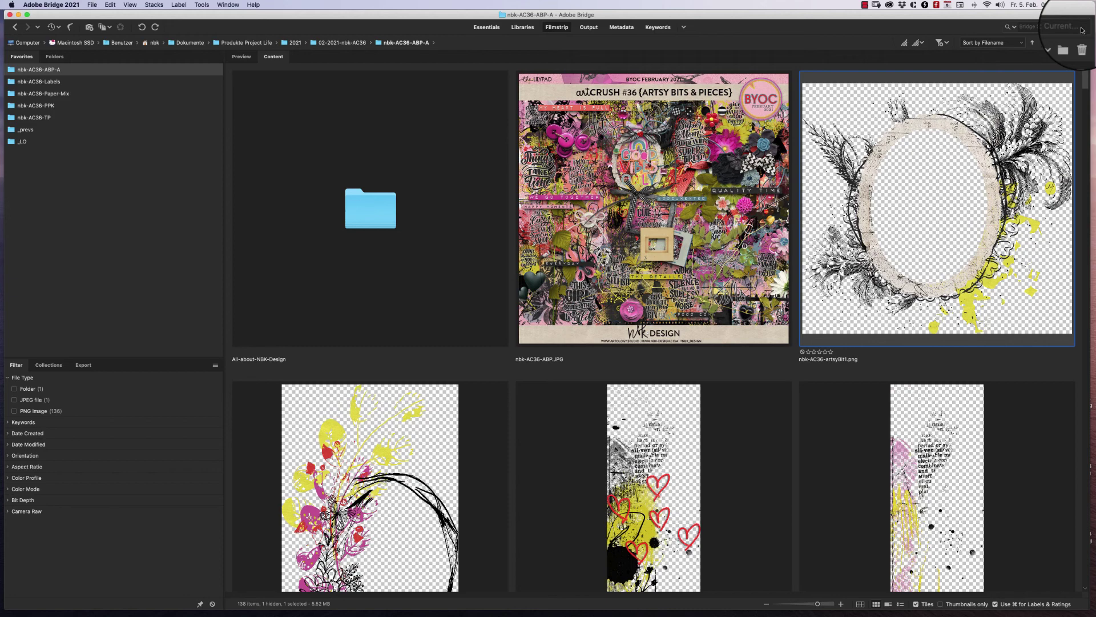
key(space)
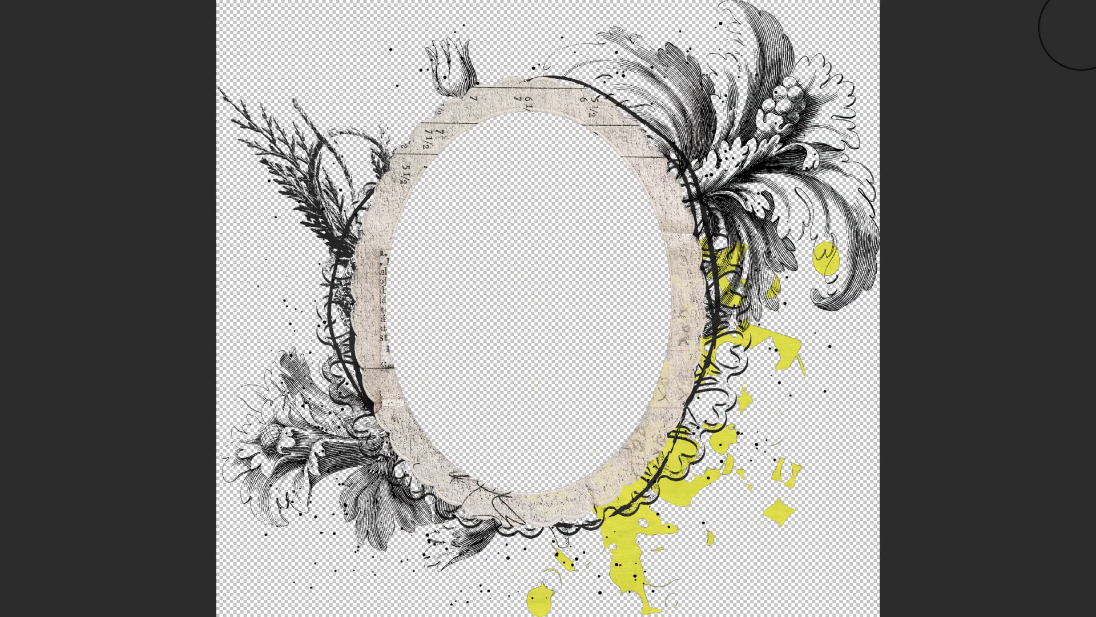
Page through the artsy bit images following nbk-AC36-artsyBit1.png in full-screen view to examine their artwork.
key(Right)
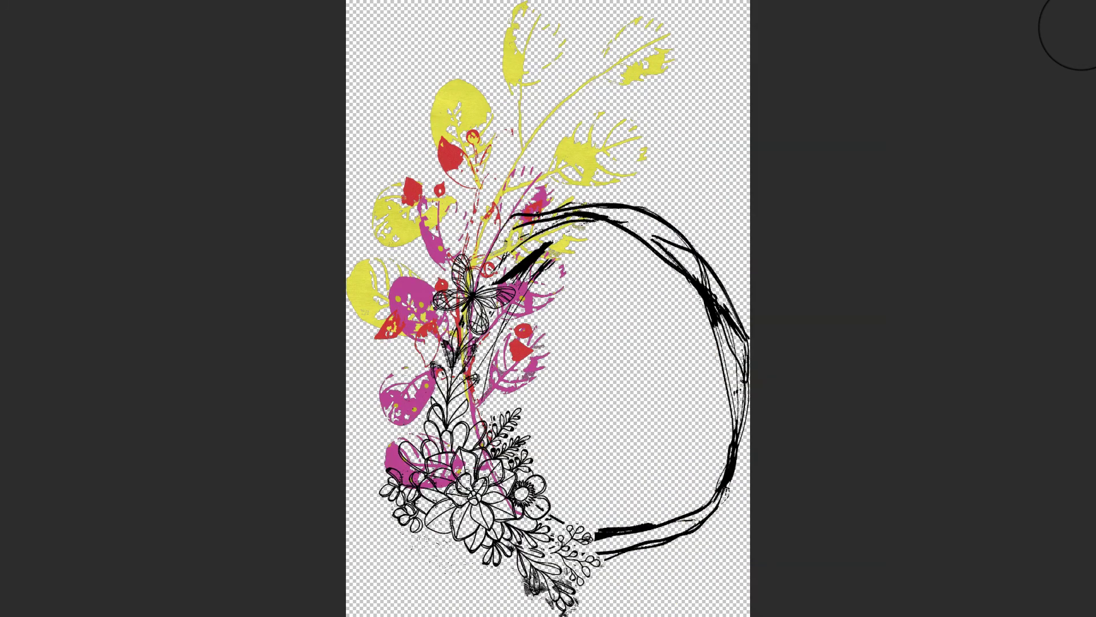
key(Right)
key(Right)
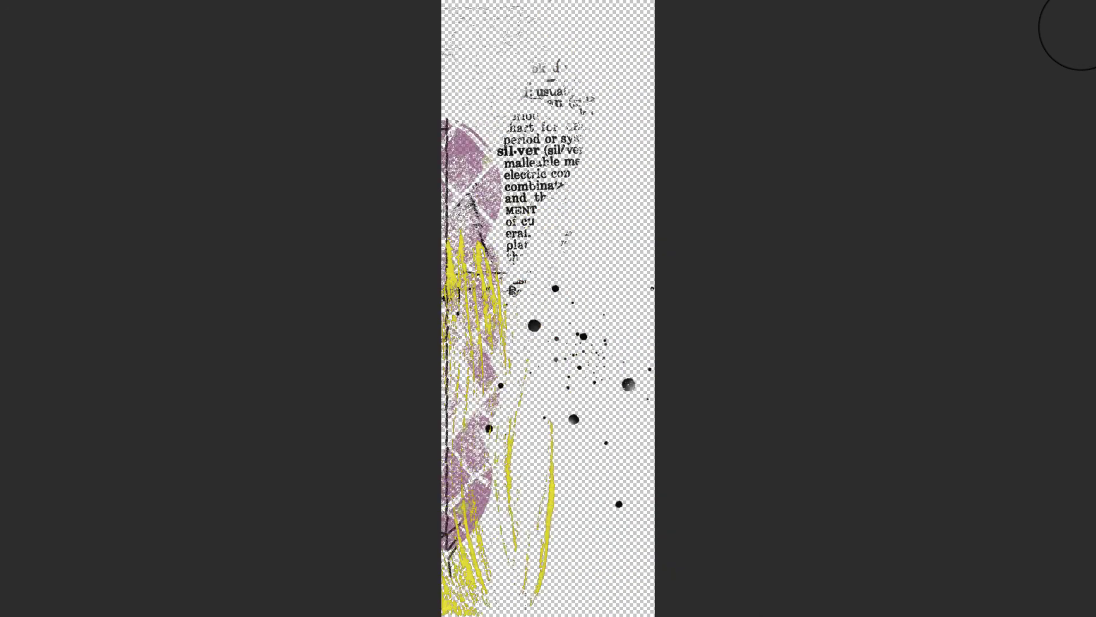
key(Right)
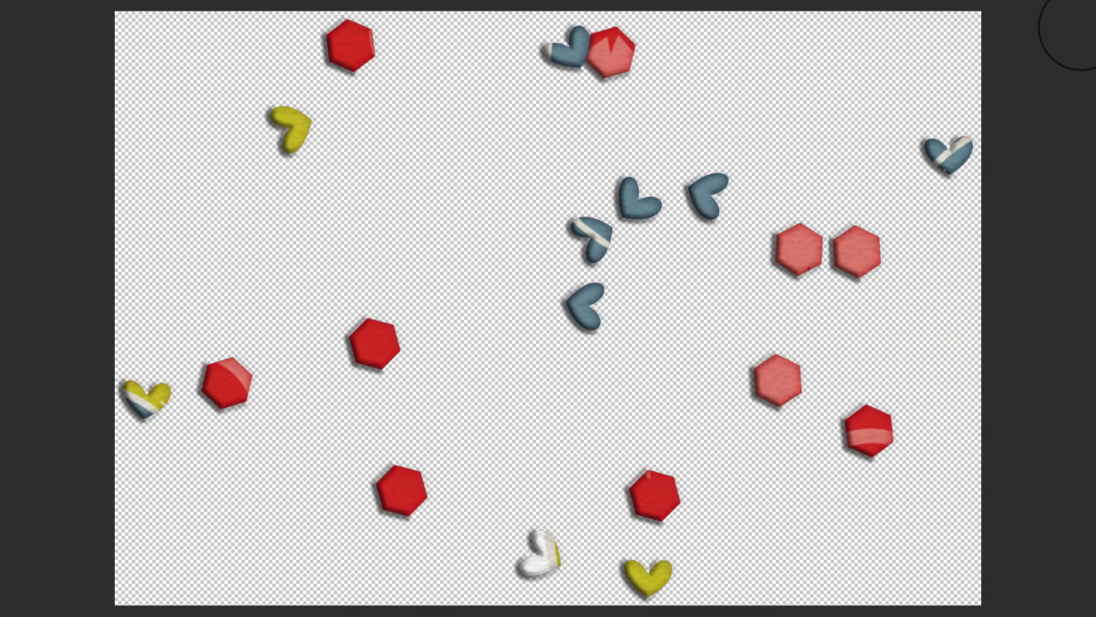
key(Right)
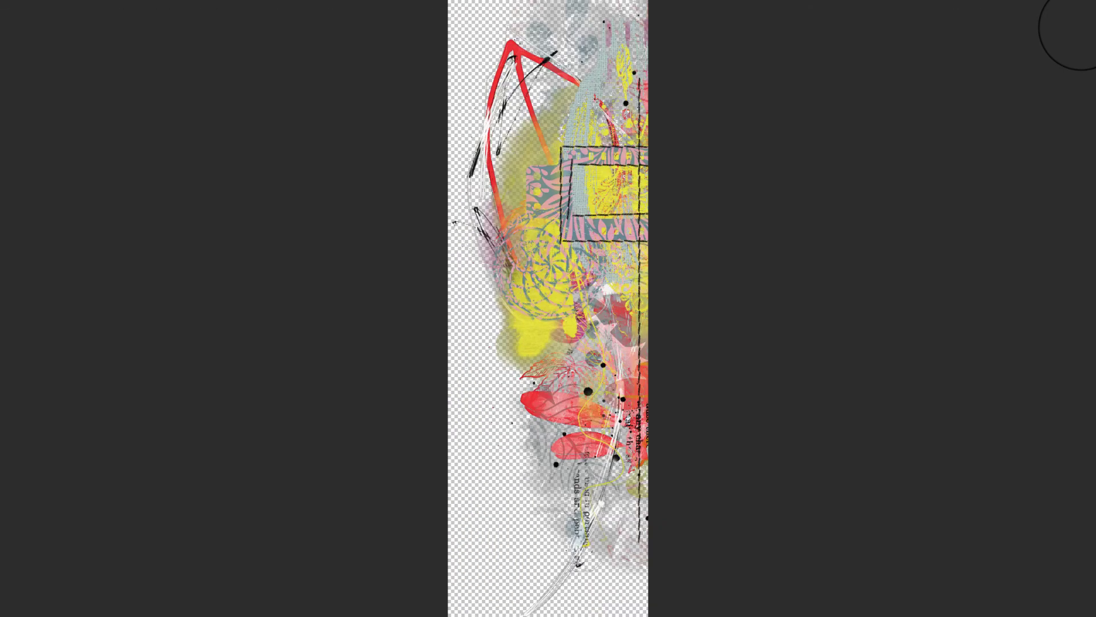
key(ctrl+Tab)
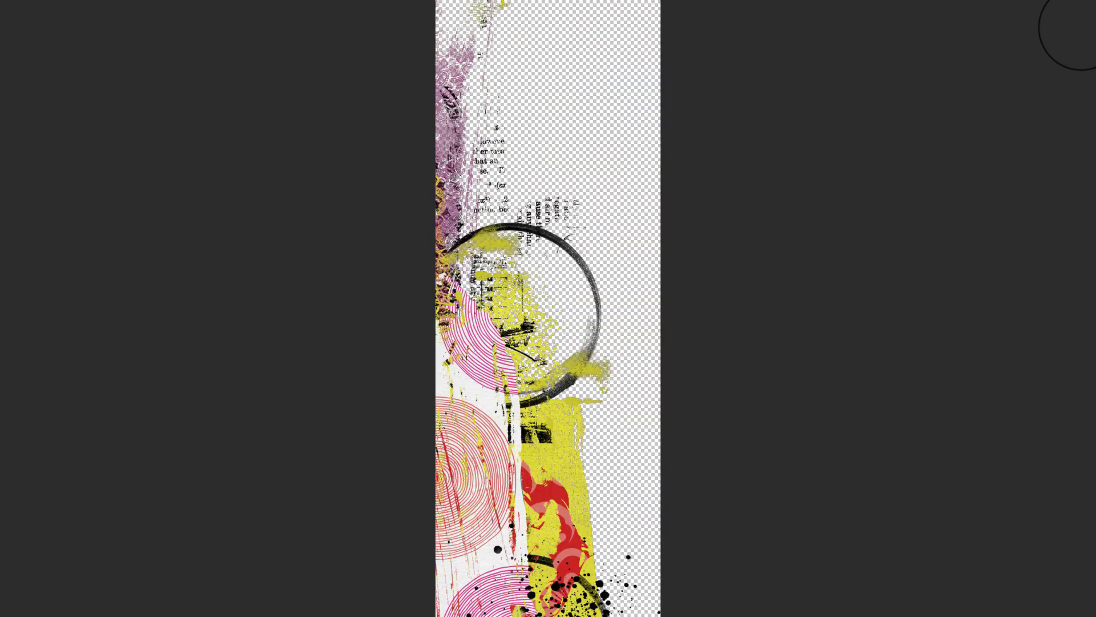
key(ctrl+Tab)
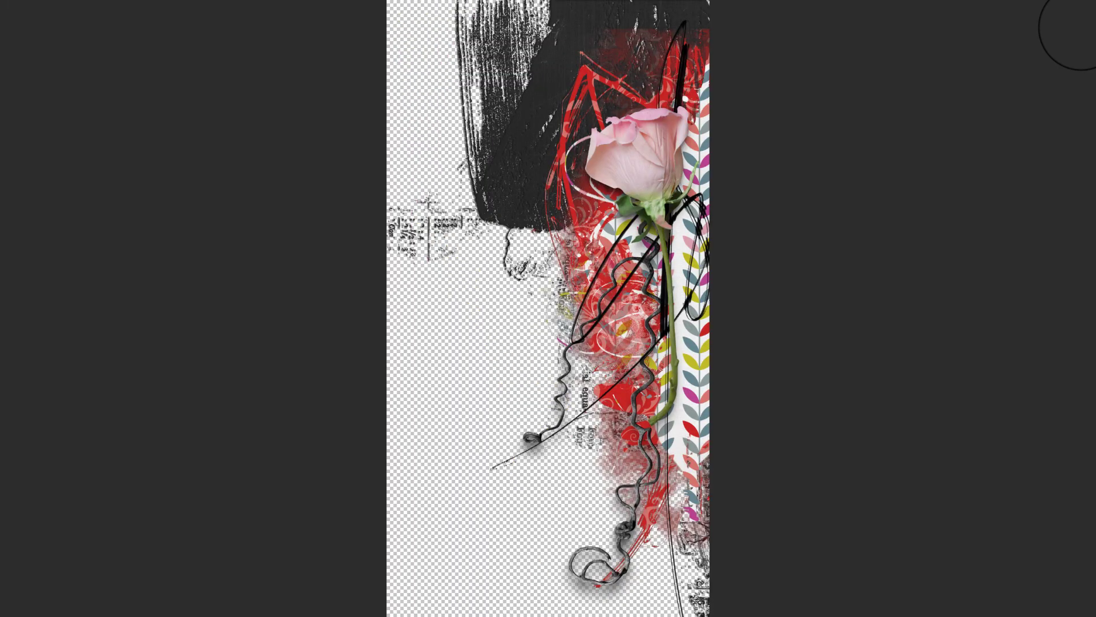
key(ctrl+Tab)
key(ctrl+Tab)
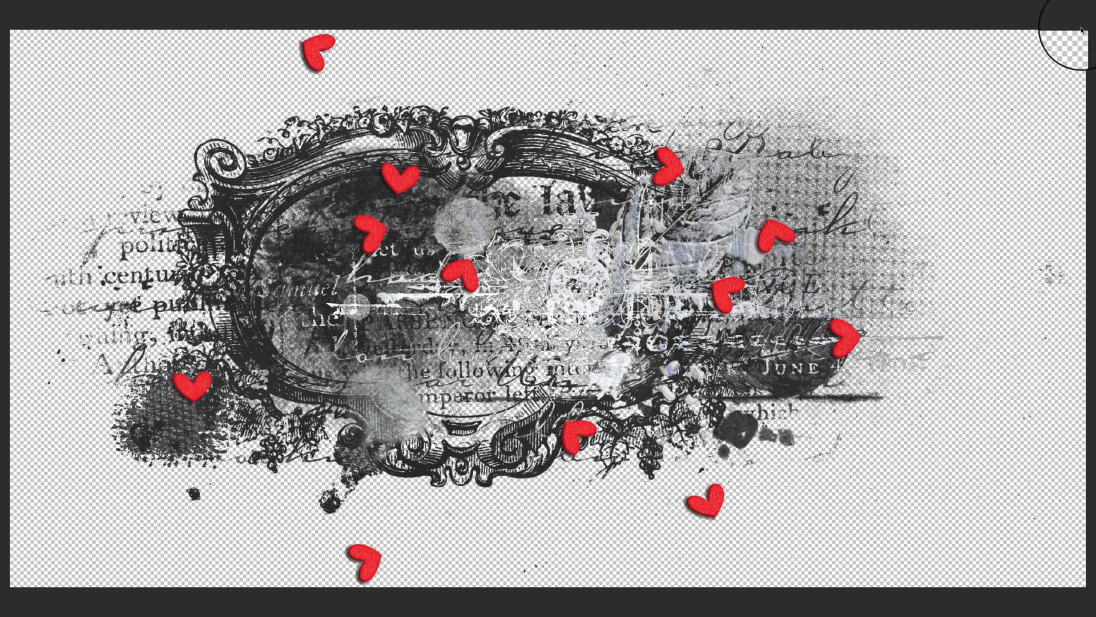
key(ctrl+Tab)
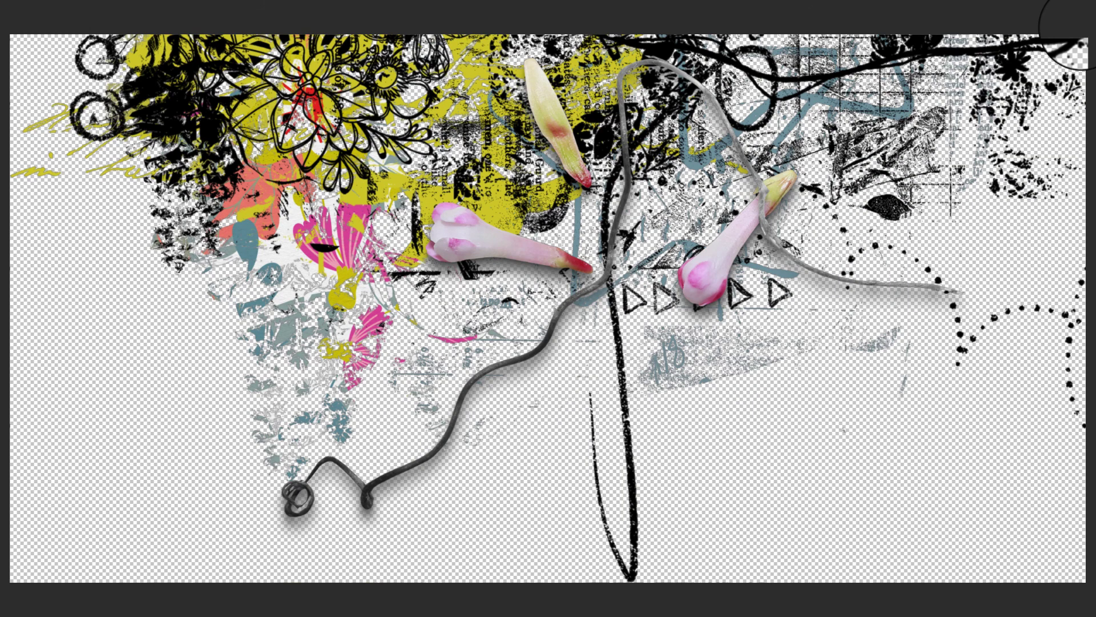
key(ctrl+Tab)
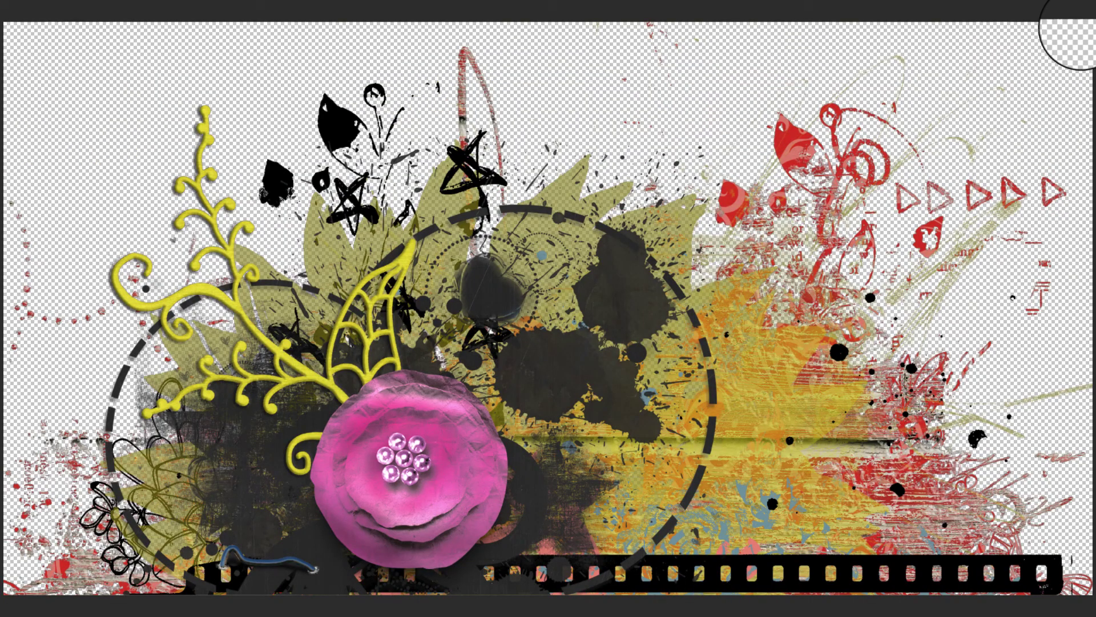
key(ctrl+Tab)
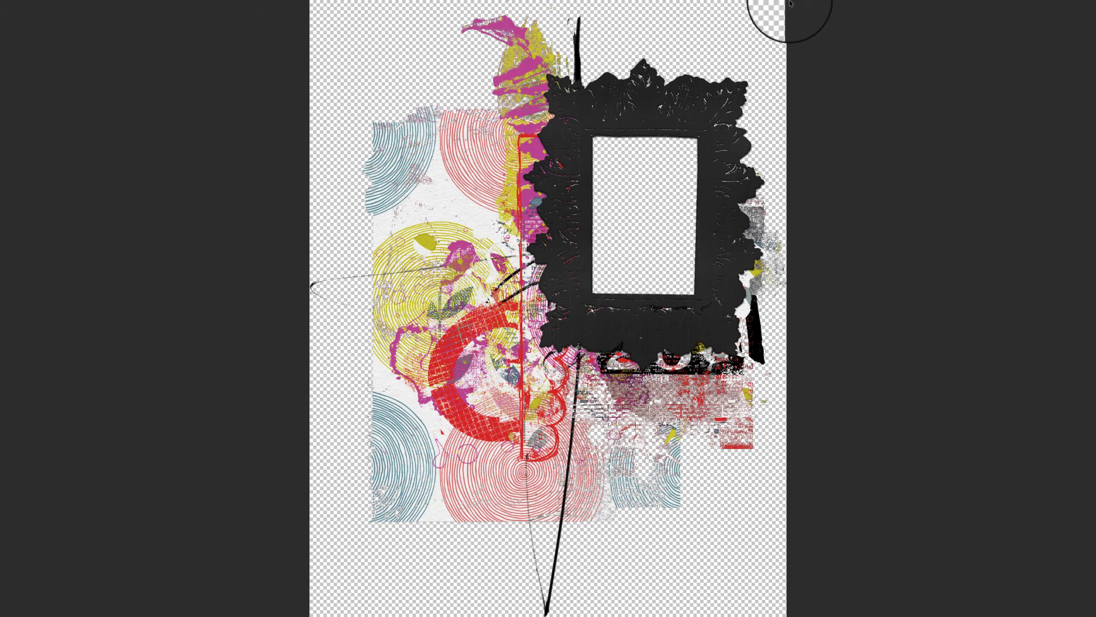
key(ctrl+Tab)
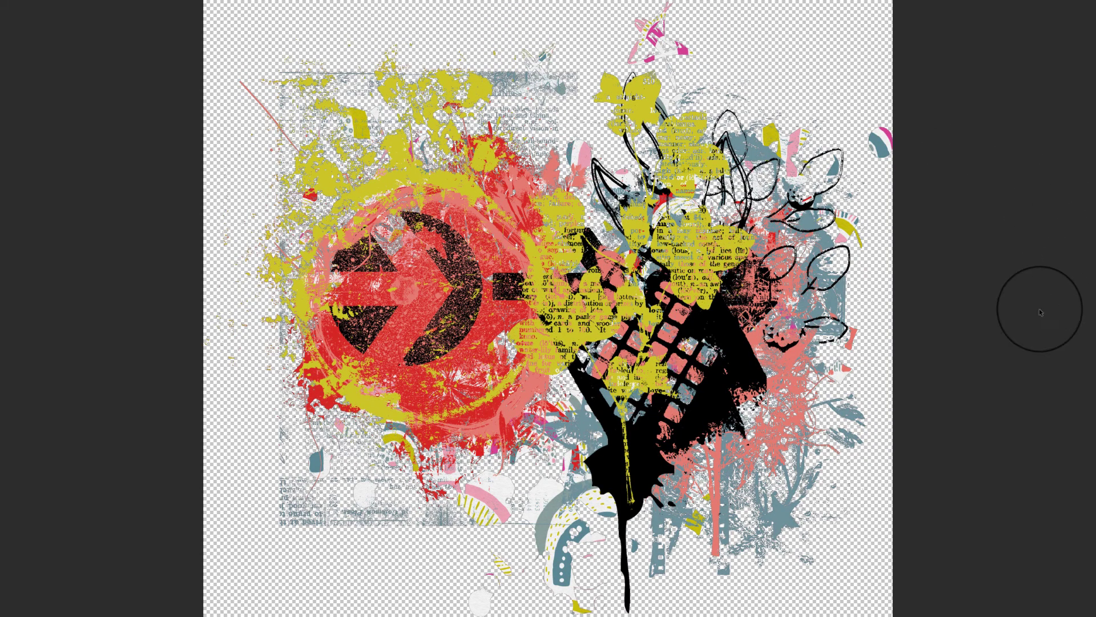
Go back to the artsy bit with the ornate black frame and magnify it to inspect its details.
key(ctrl+Tab)
scroll(637, 320, up, 4)
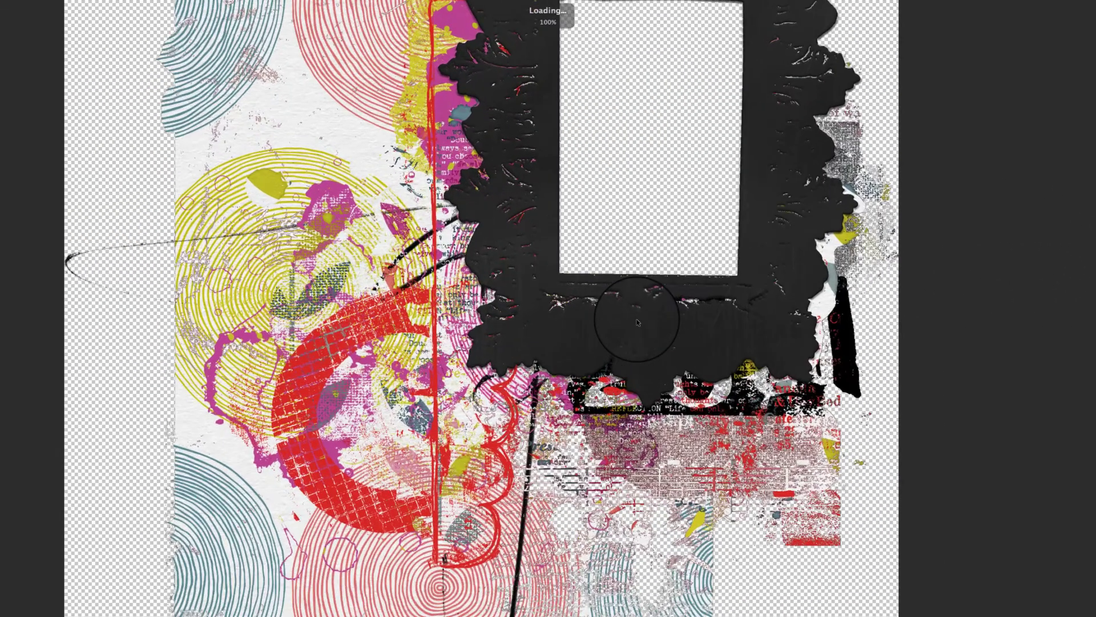
scroll(637, 320, down, 4)
scroll(632, 314, up, 4)
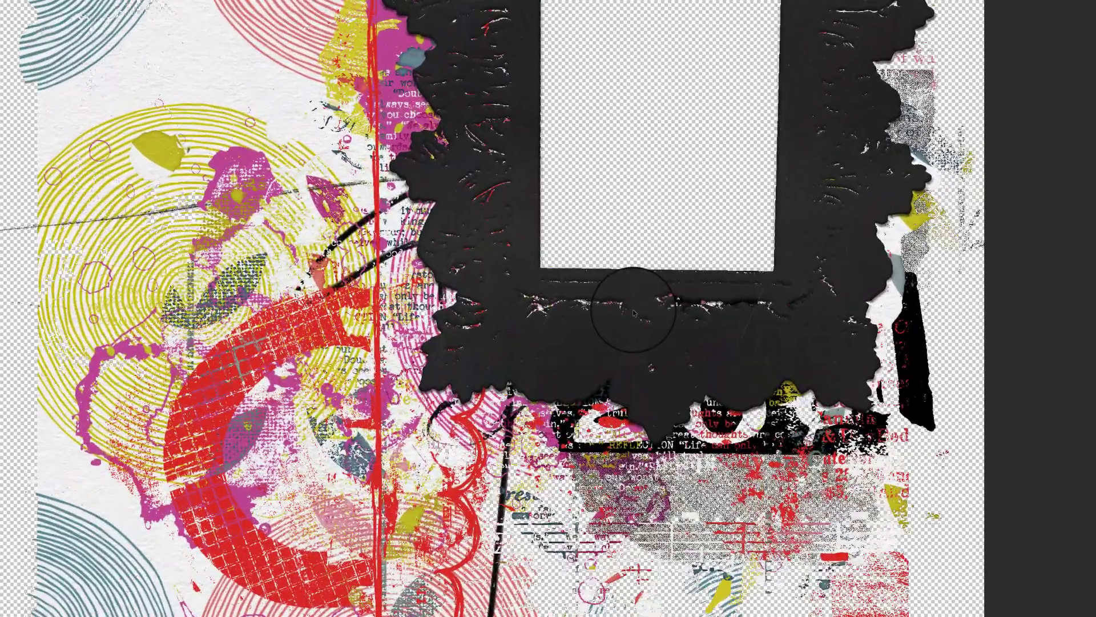
Leave the full-screen view, open nbk-AC36-artsyBit20.png in Photoshop, then reposition and enlarge its document window.
scroll(632, 314, down, 4)
key(space)
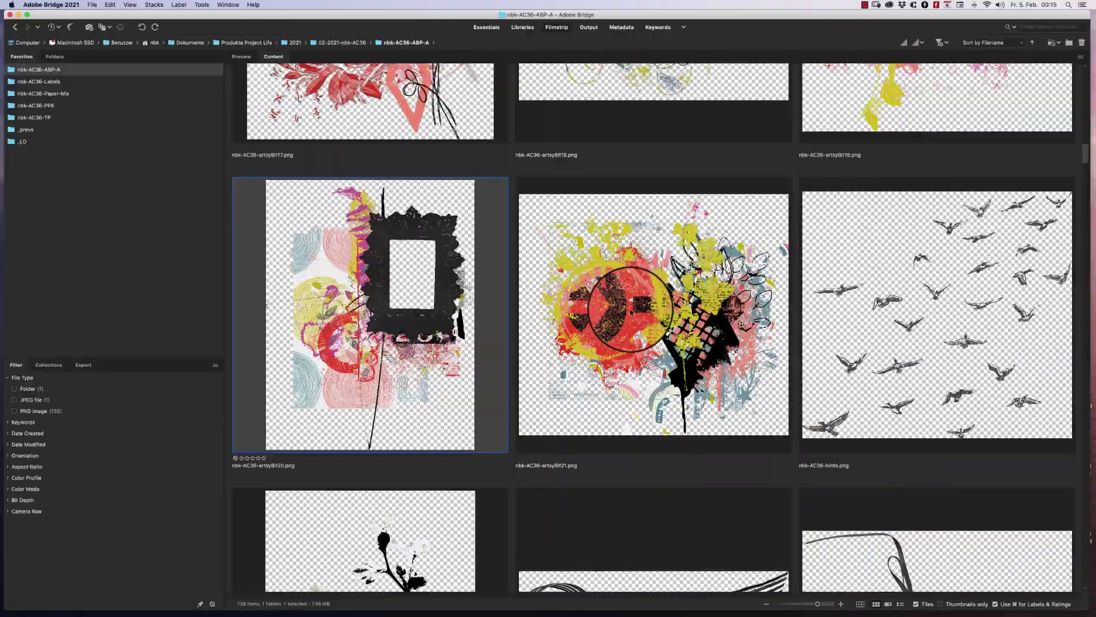
double_click(485, 310)
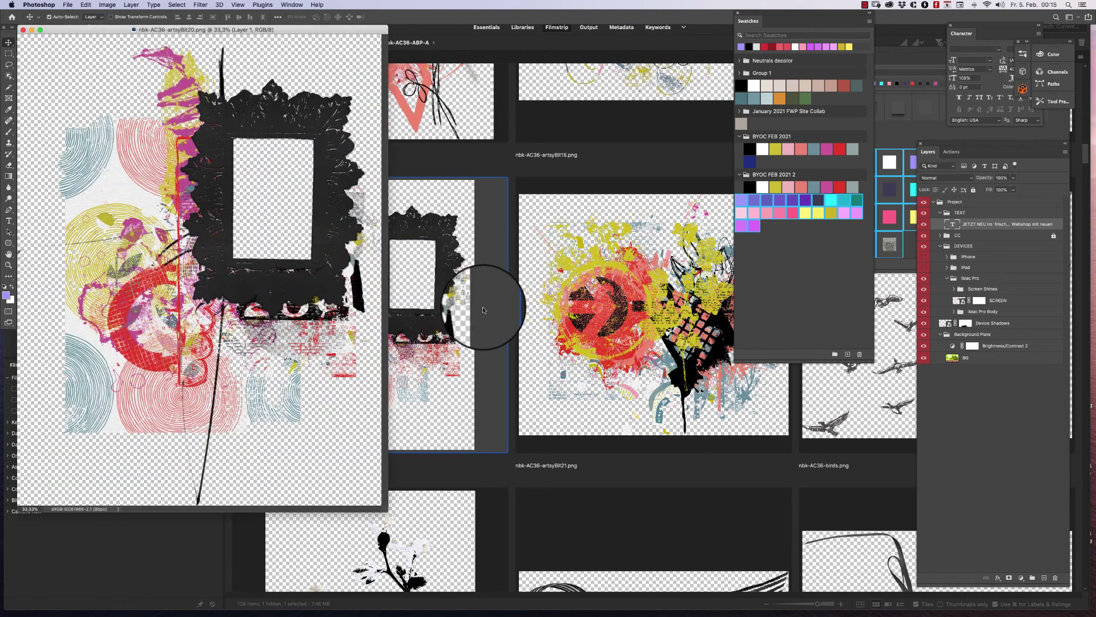
drag(338, 32, 543, 80)
drag(593, 556, 656, 588)
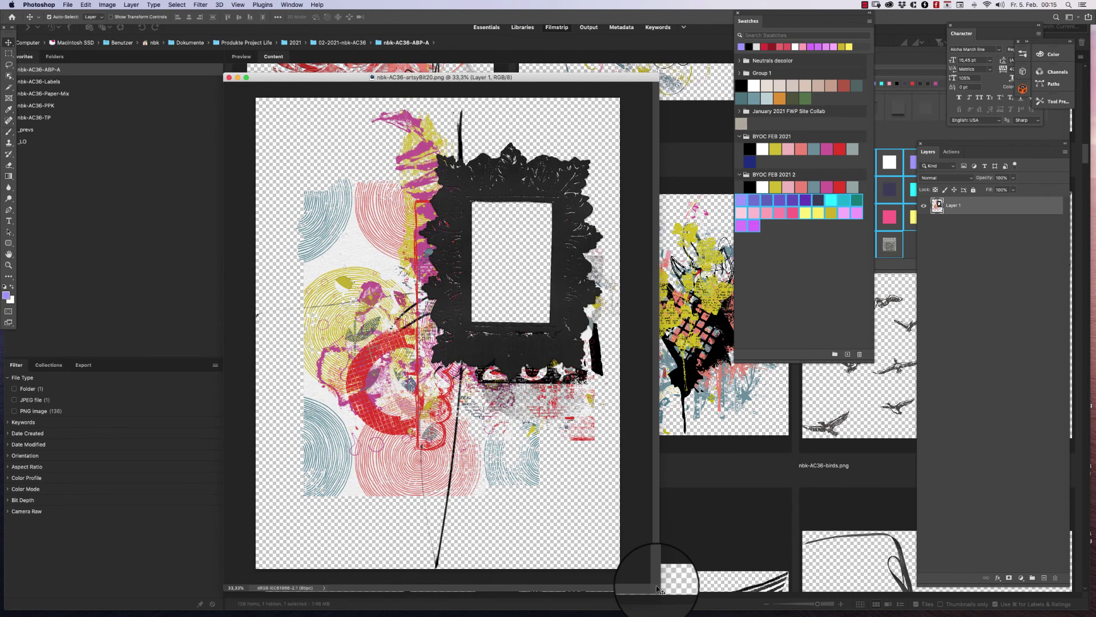
Draw a rectangle shape about 595 px wide and 860 px high over the black frame's opening and place its layer beneath Layer 1.
click(9, 243)
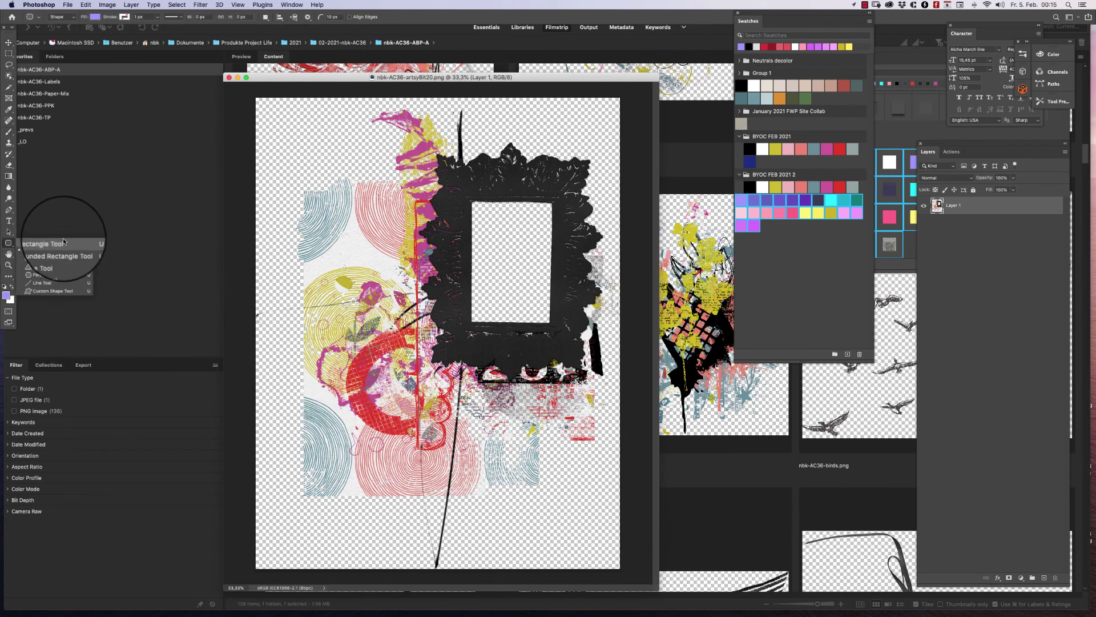
click(63, 243)
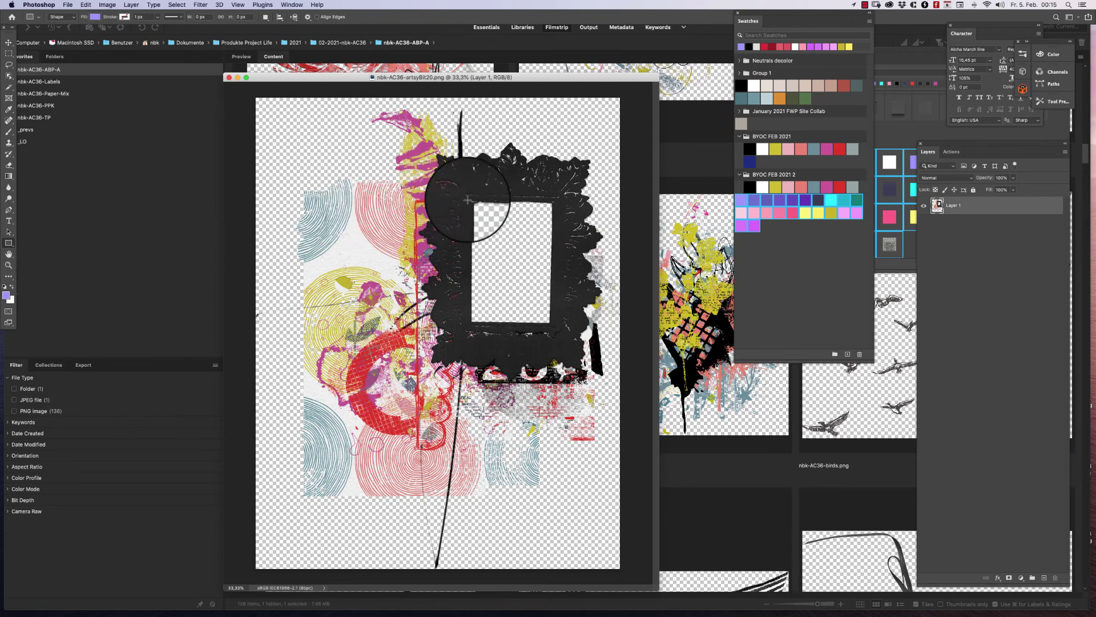
drag(468, 200, 553, 324)
mouse_move(973, 206)
mouse_down()
mouse_move(977, 234)
mouse_move(971, 225)
mouse_up()
click(9, 42)
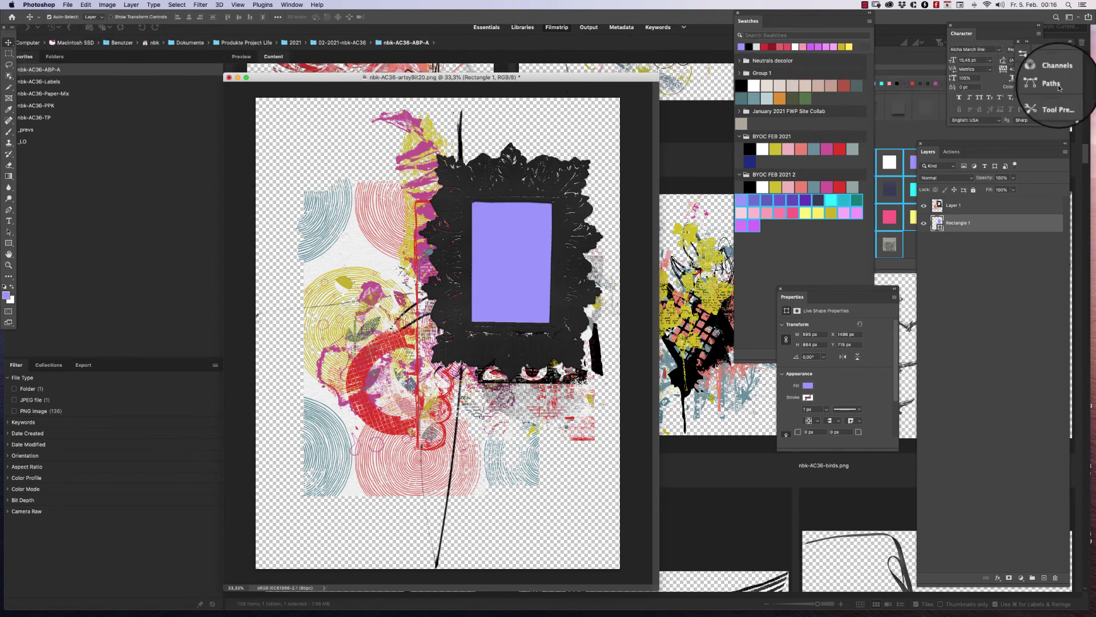
Open the Pexels legacy extension and browse its recent stock photos.
click(1022, 85)
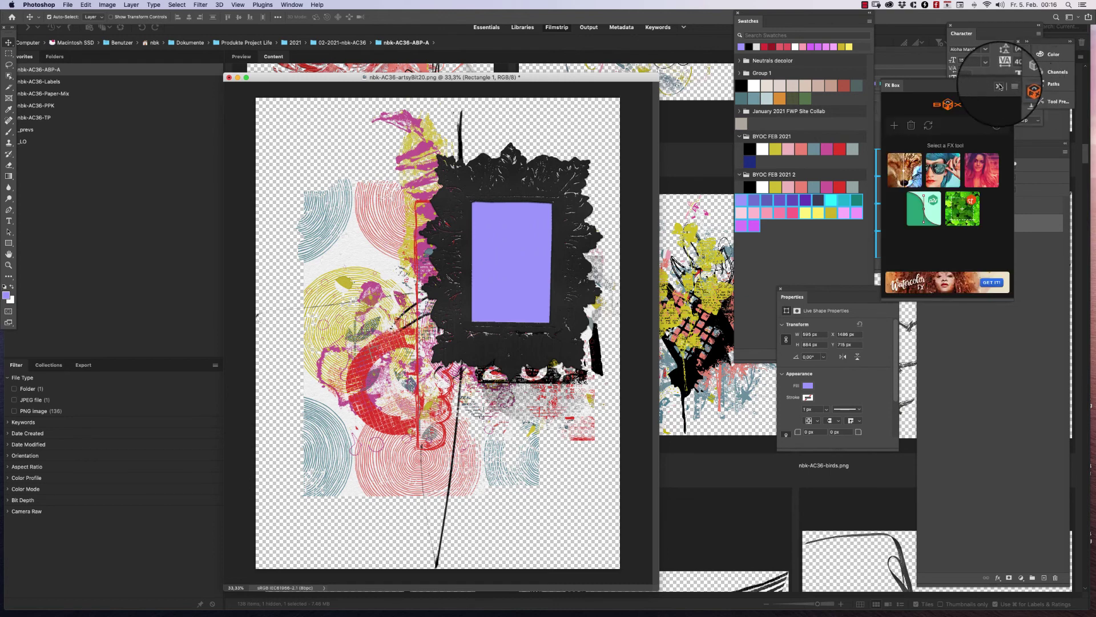
click(999, 85)
click(292, 5)
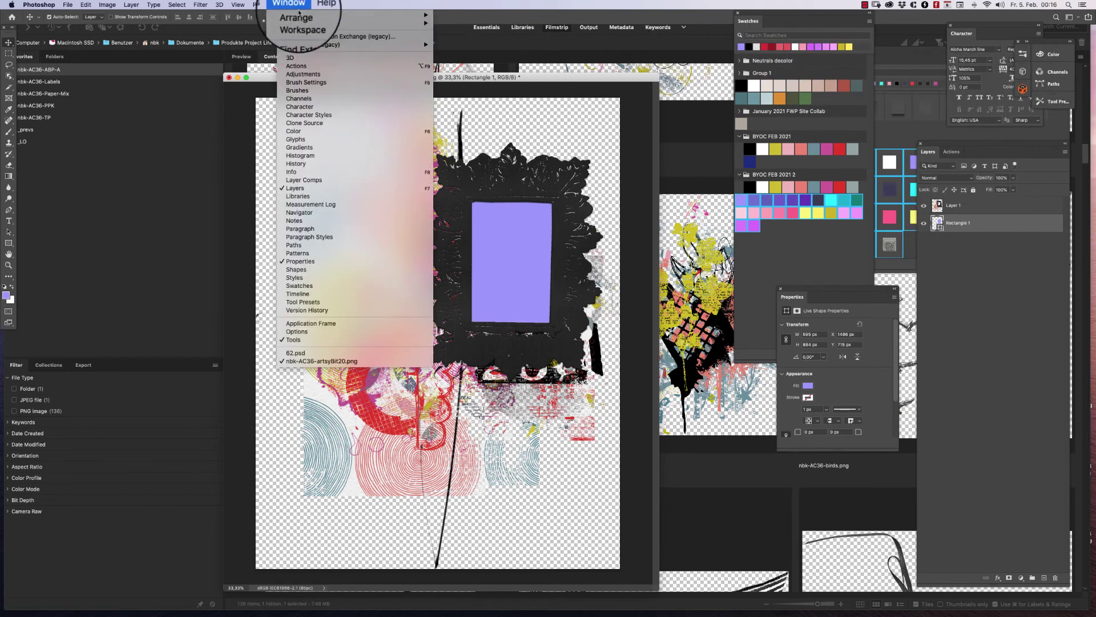
mouse_move(329, 44)
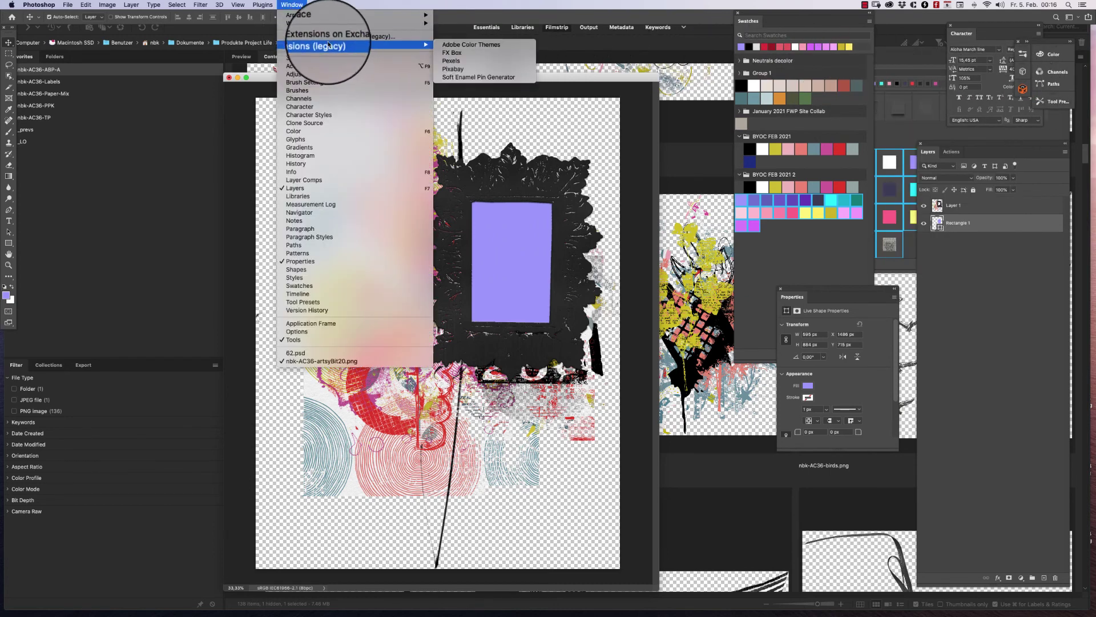
click(466, 63)
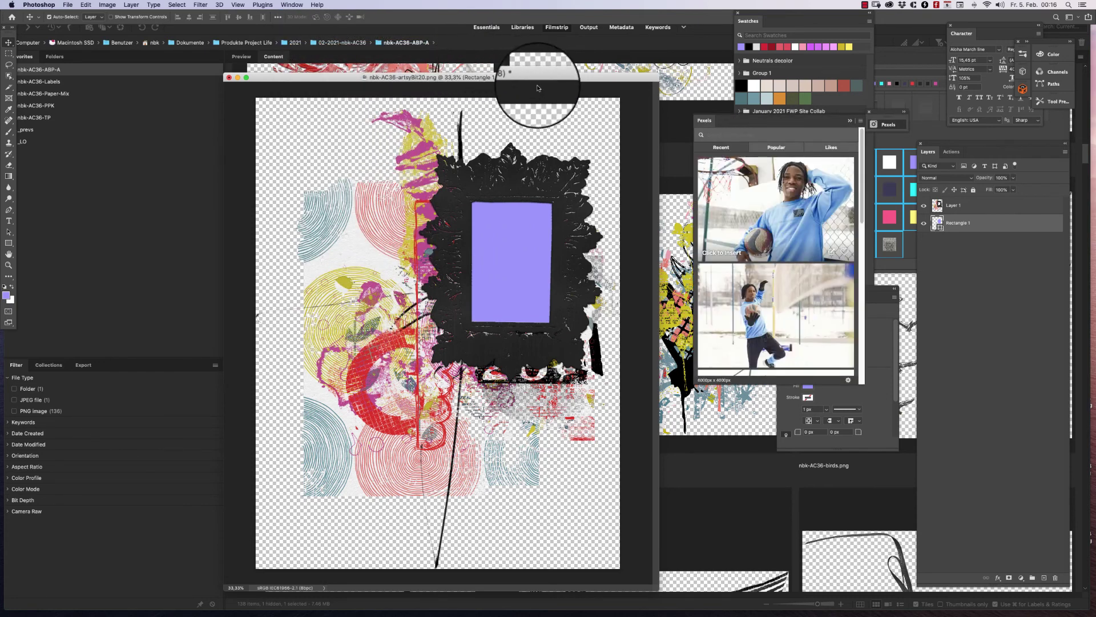
scroll(822, 269, down, 10)
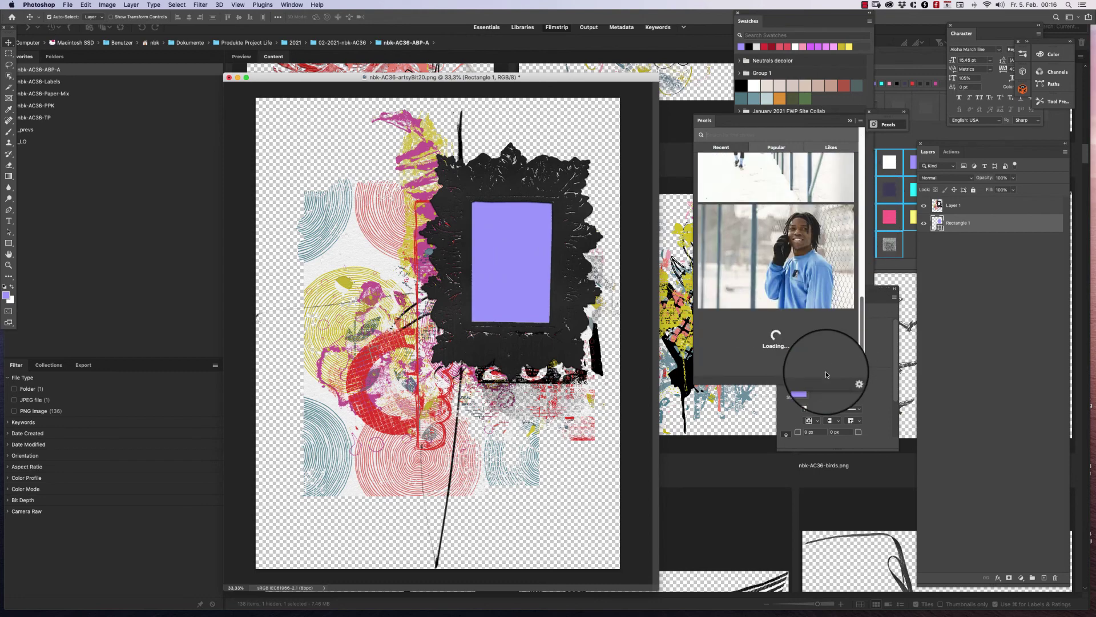
scroll(831, 354, down, 10)
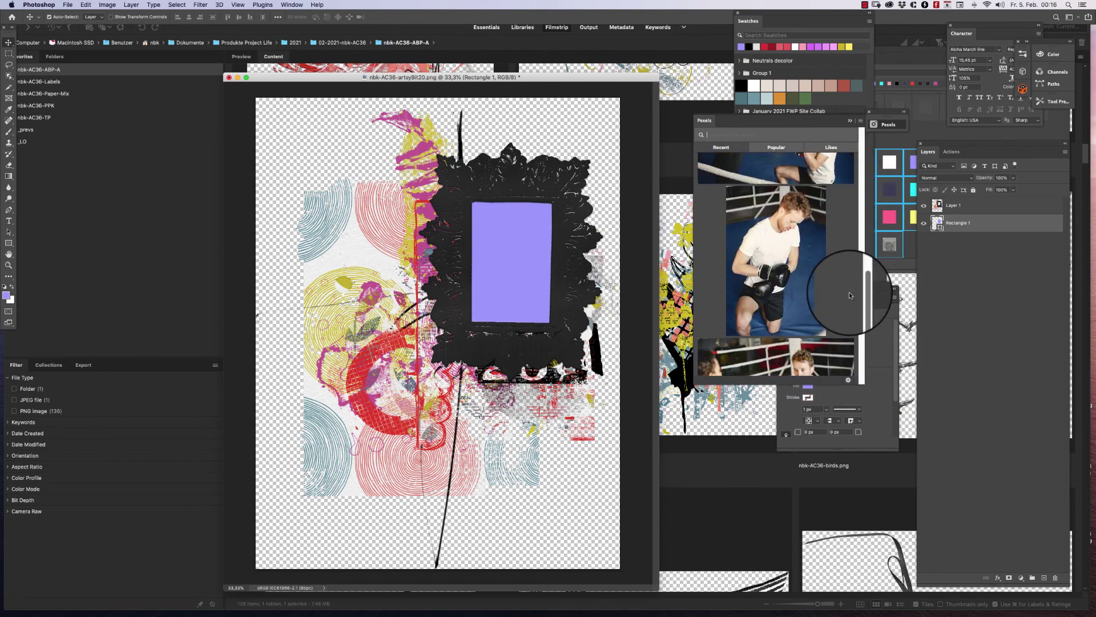
scroll(840, 320, down, 5)
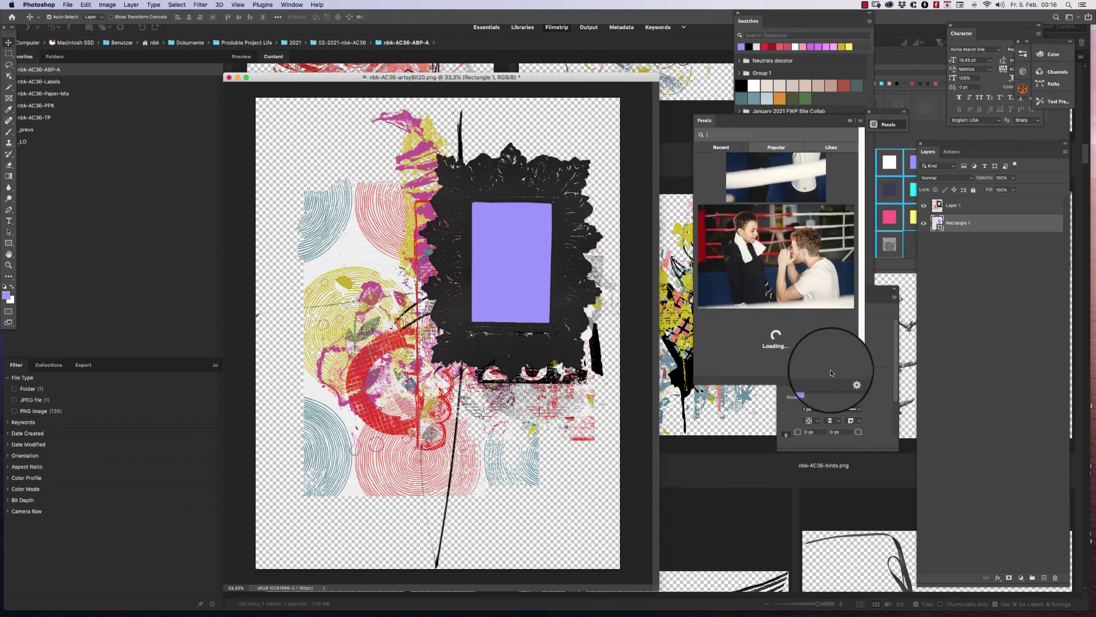
Search Pexels for "happy" and insert the photo of the woman in the yellow beanie, clipped to the rectangle in the frame's opening.
click(726, 136)
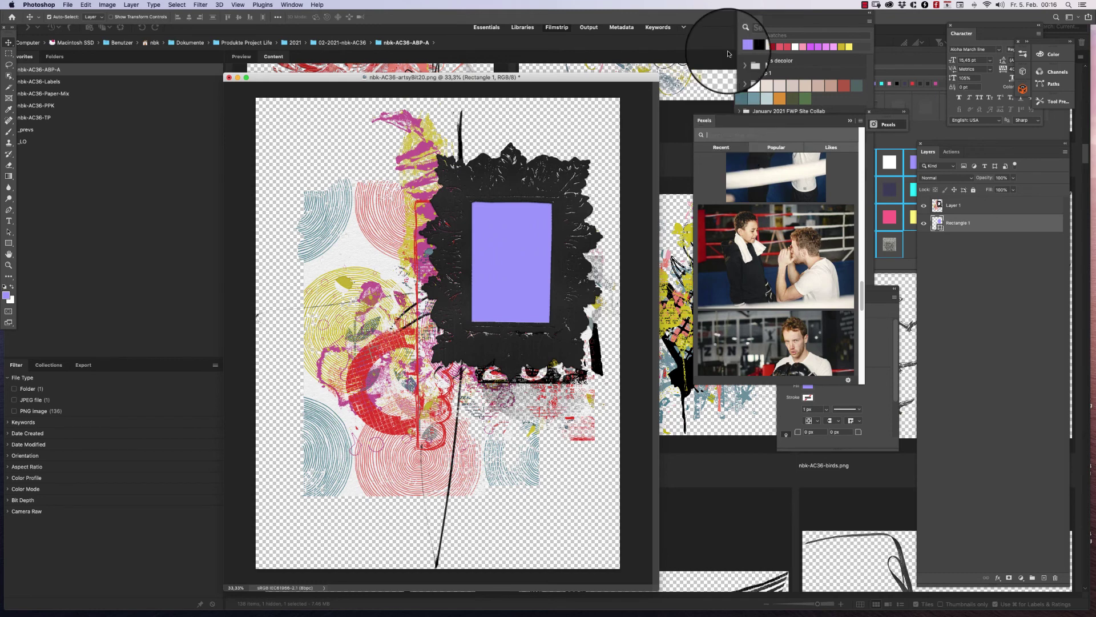
text(happy)
key(Return)
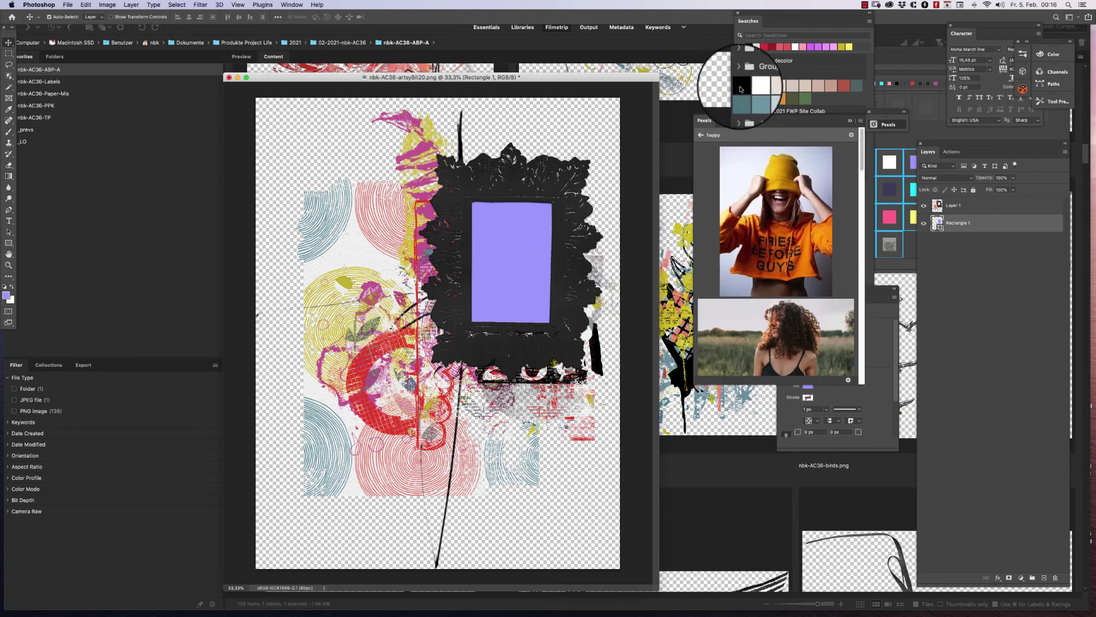
click(795, 252)
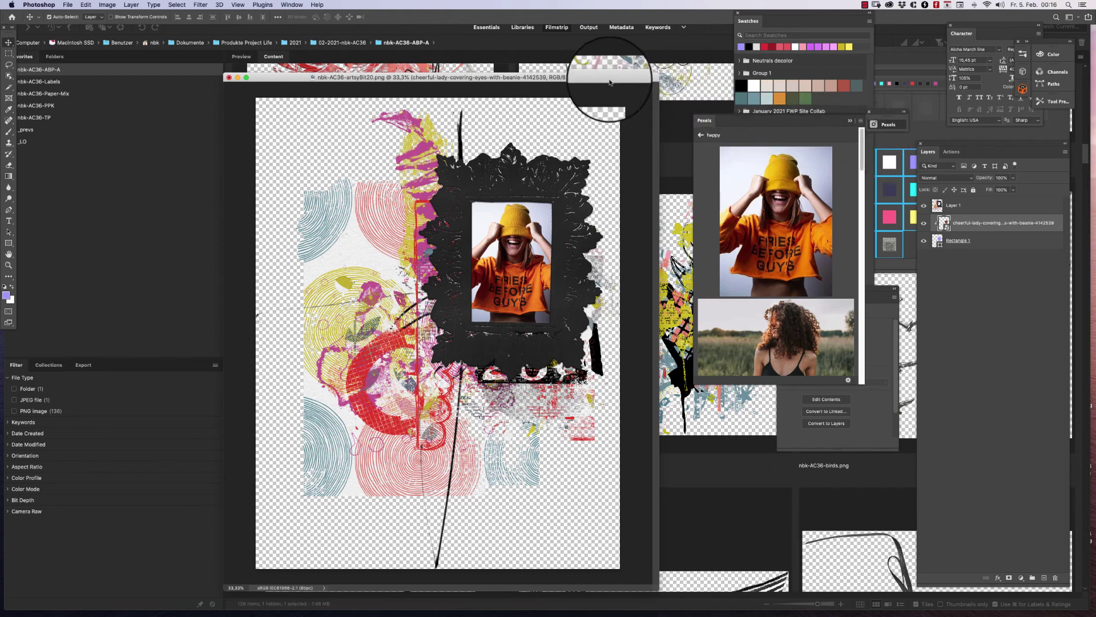
drag(588, 79, 568, 73)
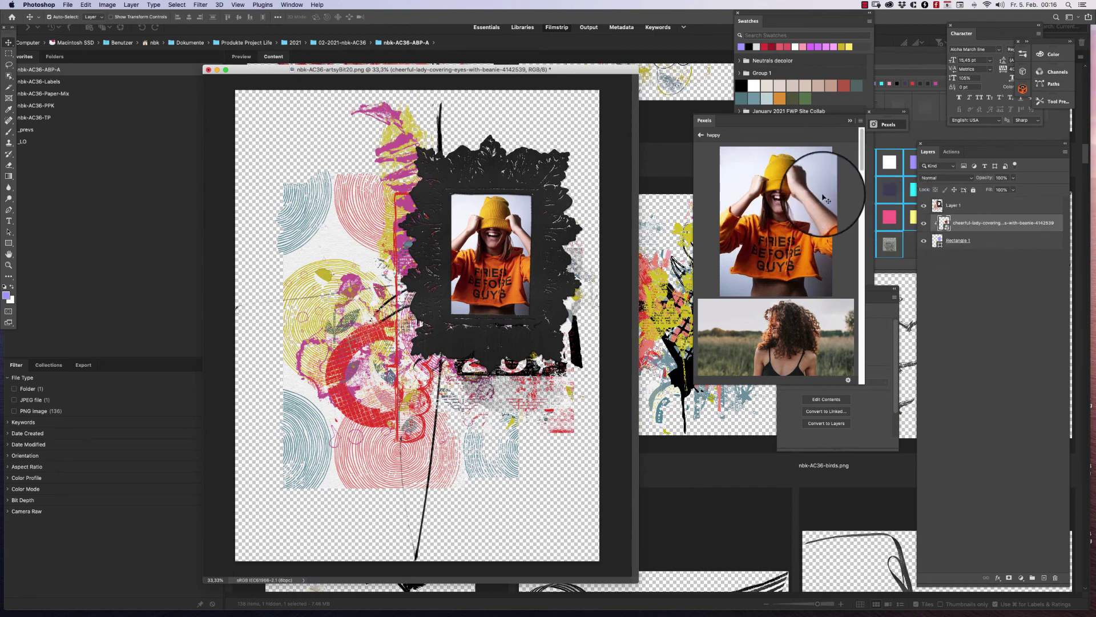
Switch back to Adobe Bridge and examine the birds, greenery, bows, buttons, doodles, flowers and frames of the nbk-AC36-ABP-A folder.
click(660, 158)
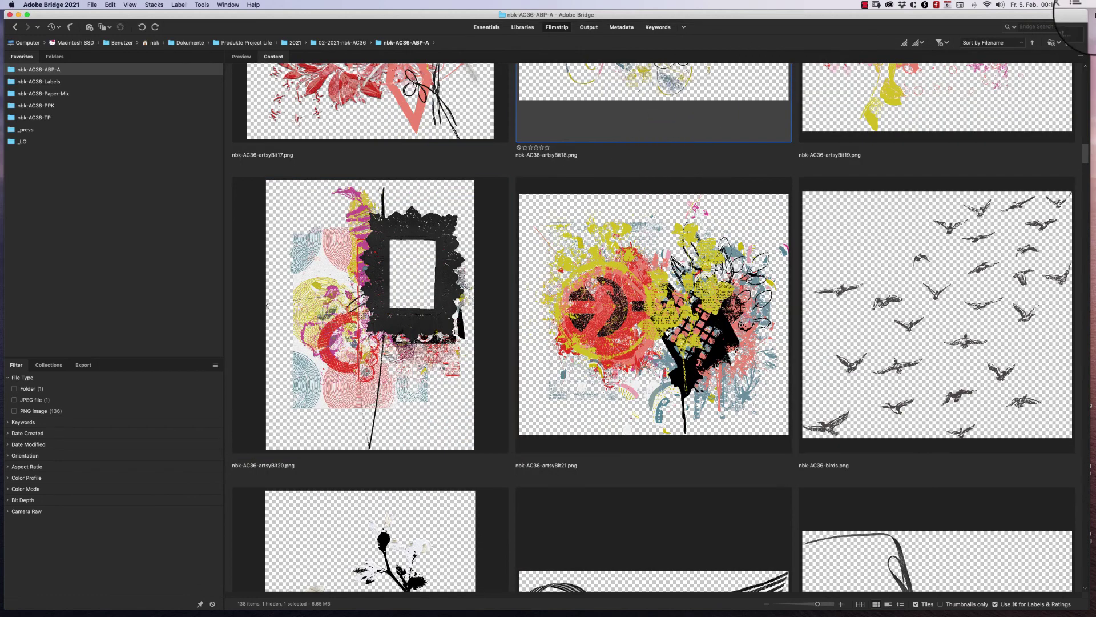
key(Page_Down)
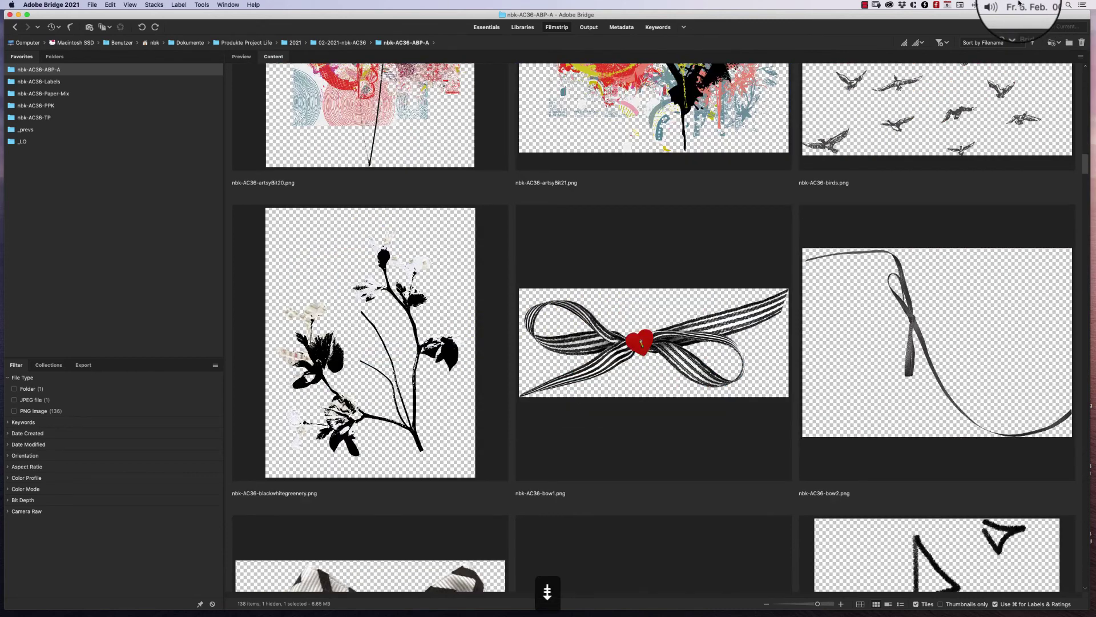
key(Page_Down)
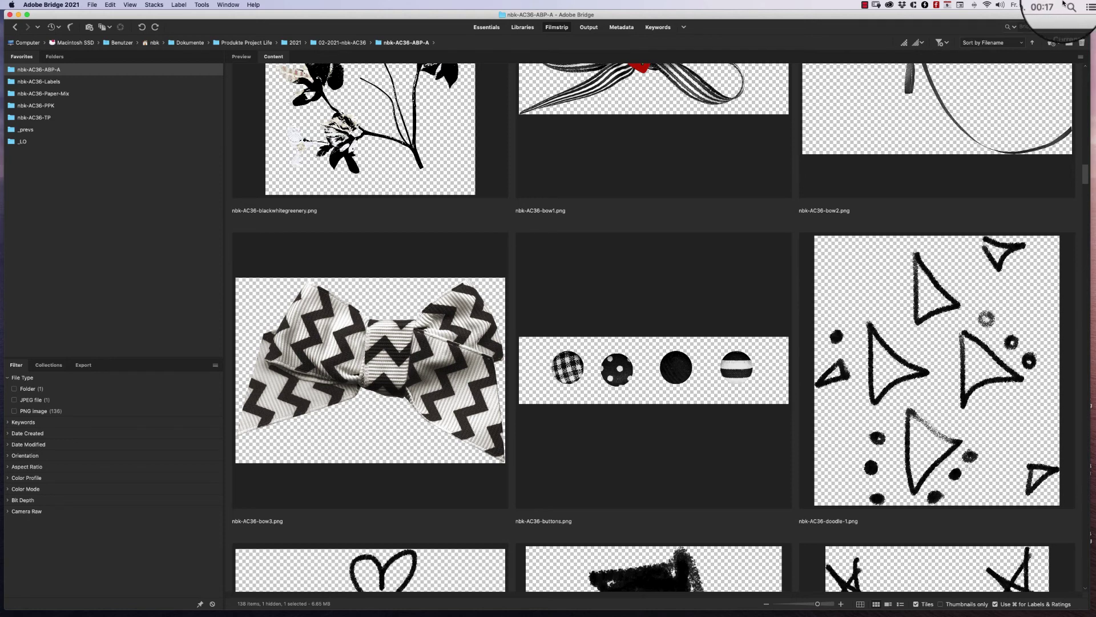
scroll(1063, 5, down, 5)
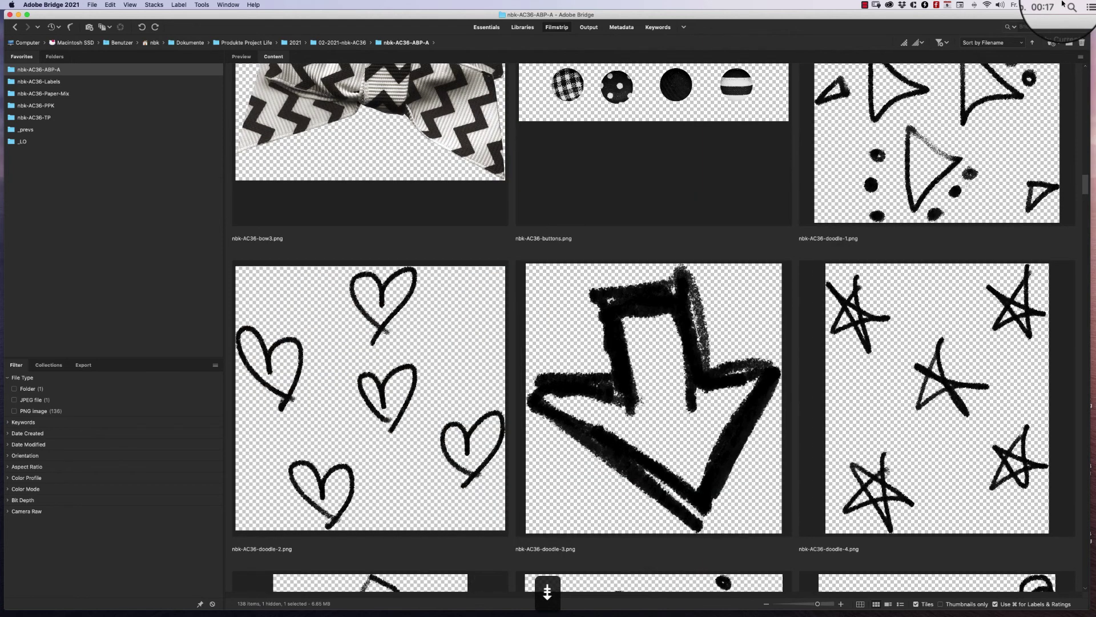
scroll(1063, 4, down, 5)
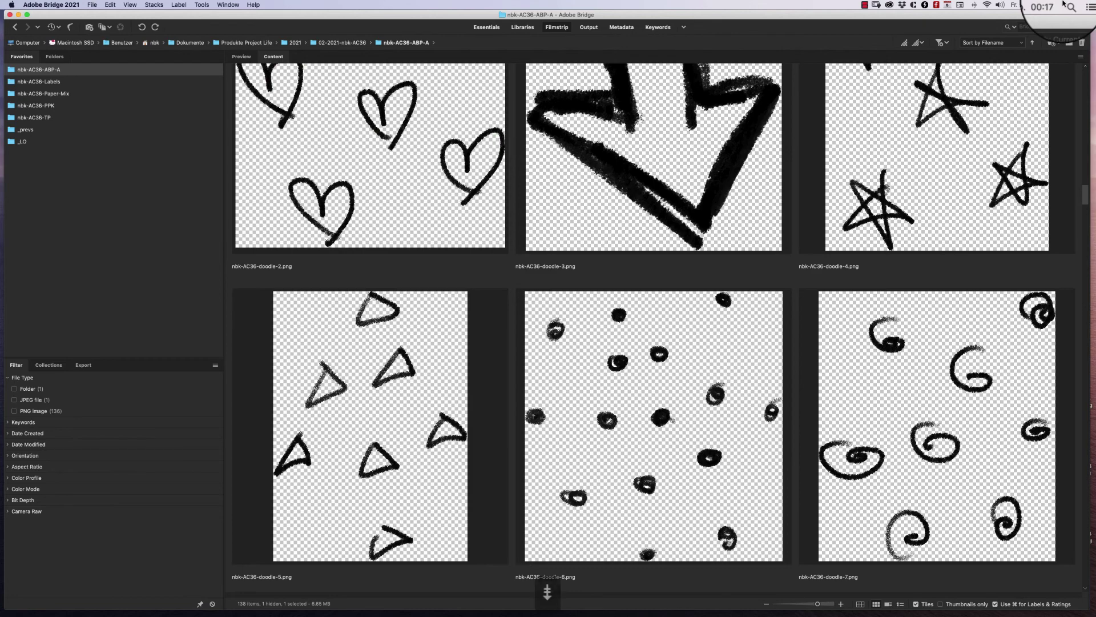
scroll(1063, 4, down, 5)
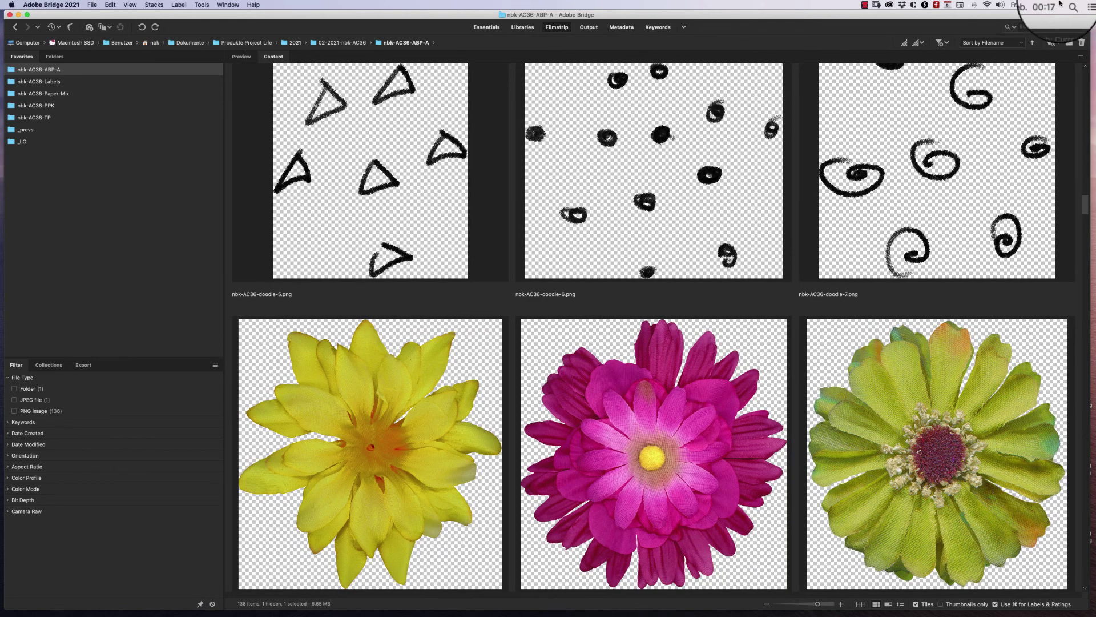
scroll(1063, 4, down, 5)
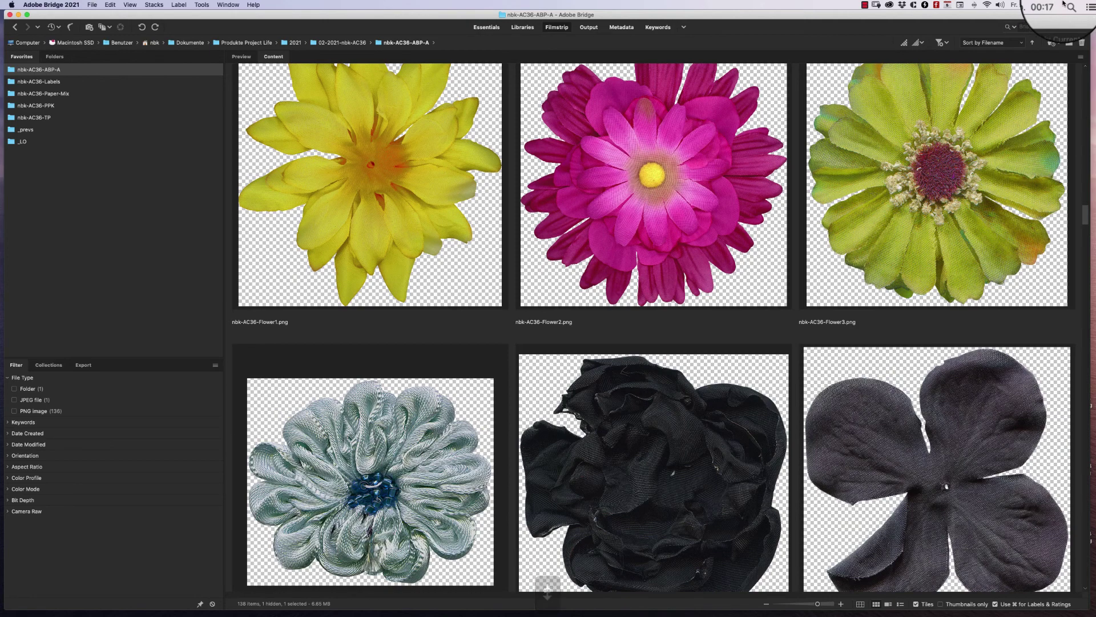
scroll(1063, 5, down, 5)
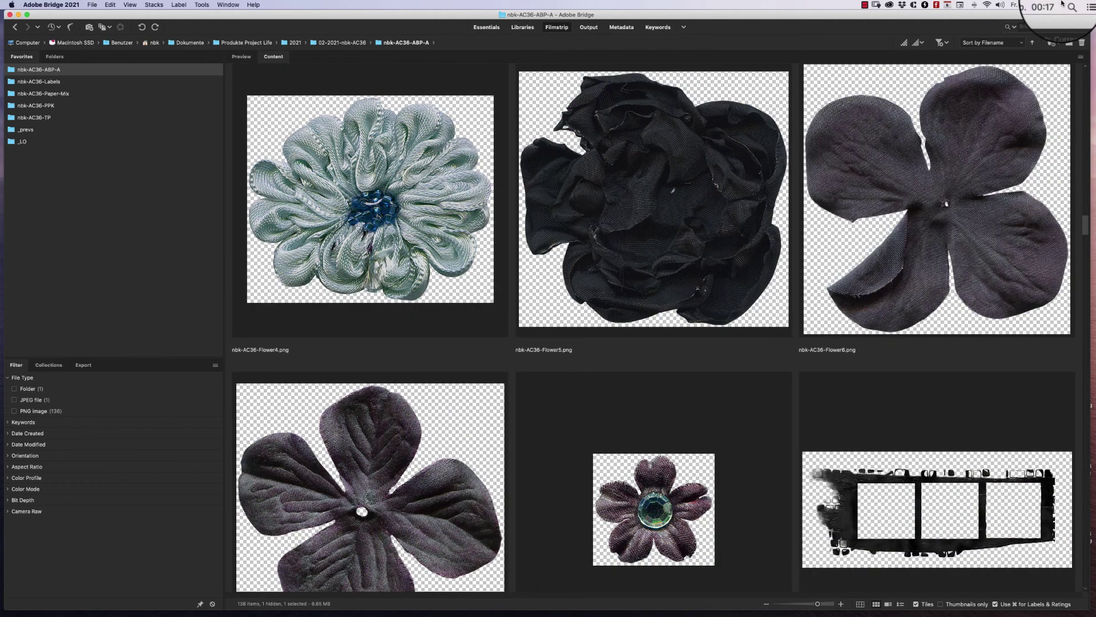
scroll(1061, 4, down, 5)
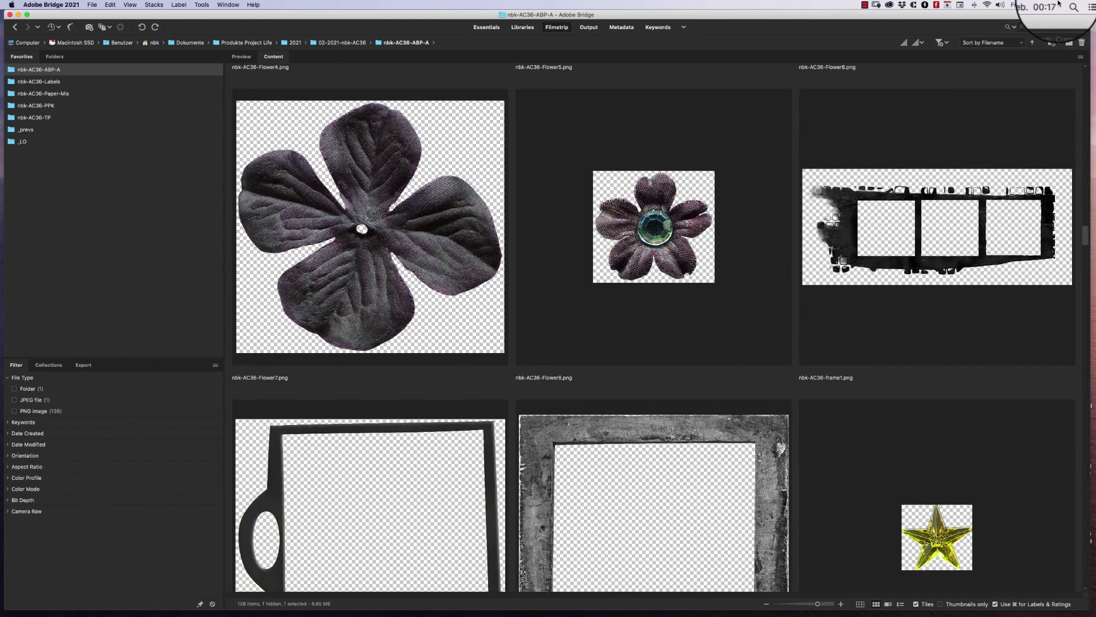
scroll(1059, 3, down, 5)
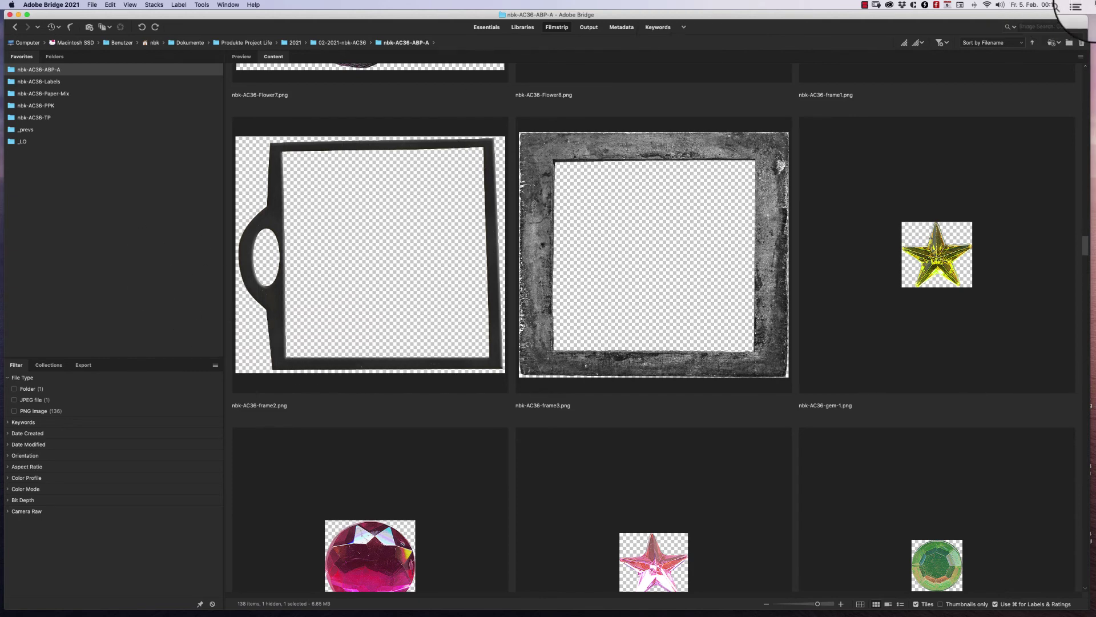
Continue through the folder's thumbnails to examine the gems, greenery, ink strokes and magiclight overlays.
scroll(654, 325, down, 5)
scroll(653, 325, down, 5)
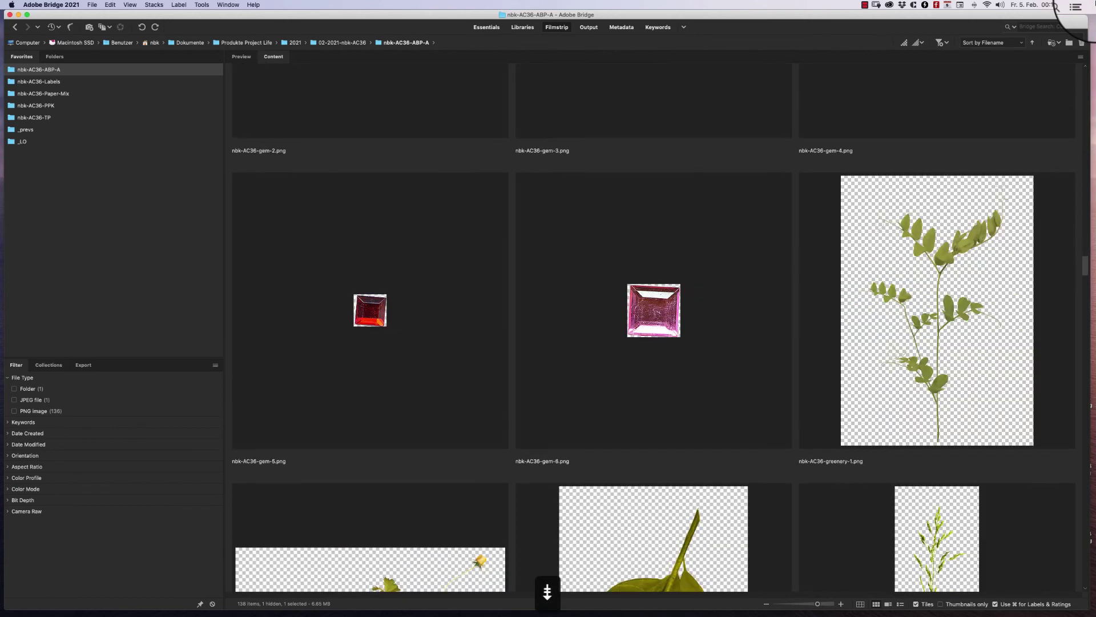
scroll(653, 325, down, 3)
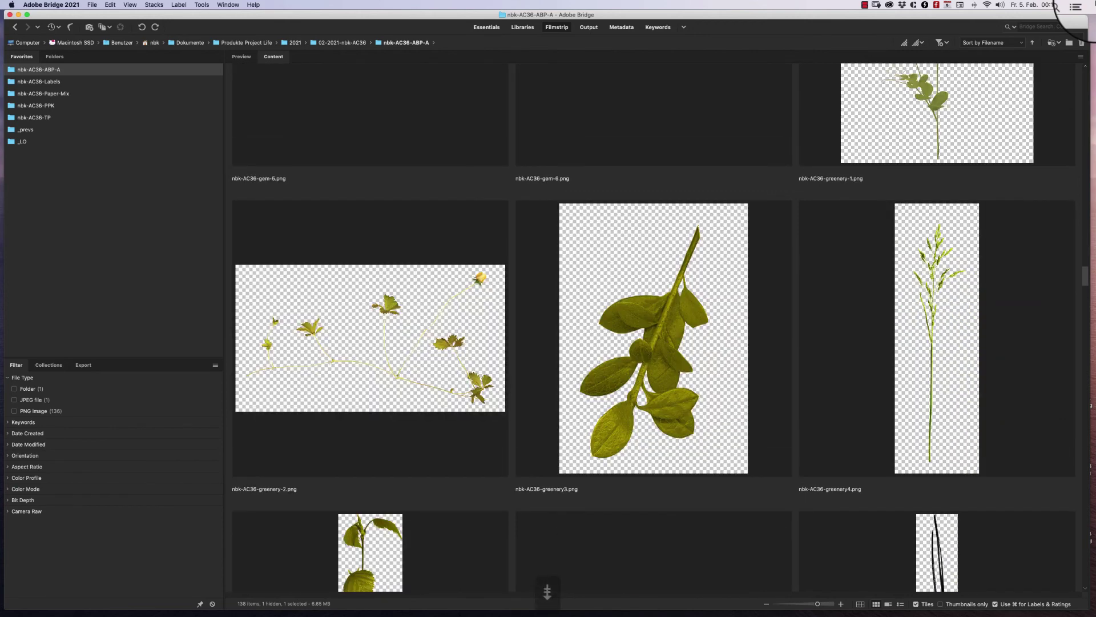
scroll(654, 325, down, 3)
scroll(654, 325, down, 3)
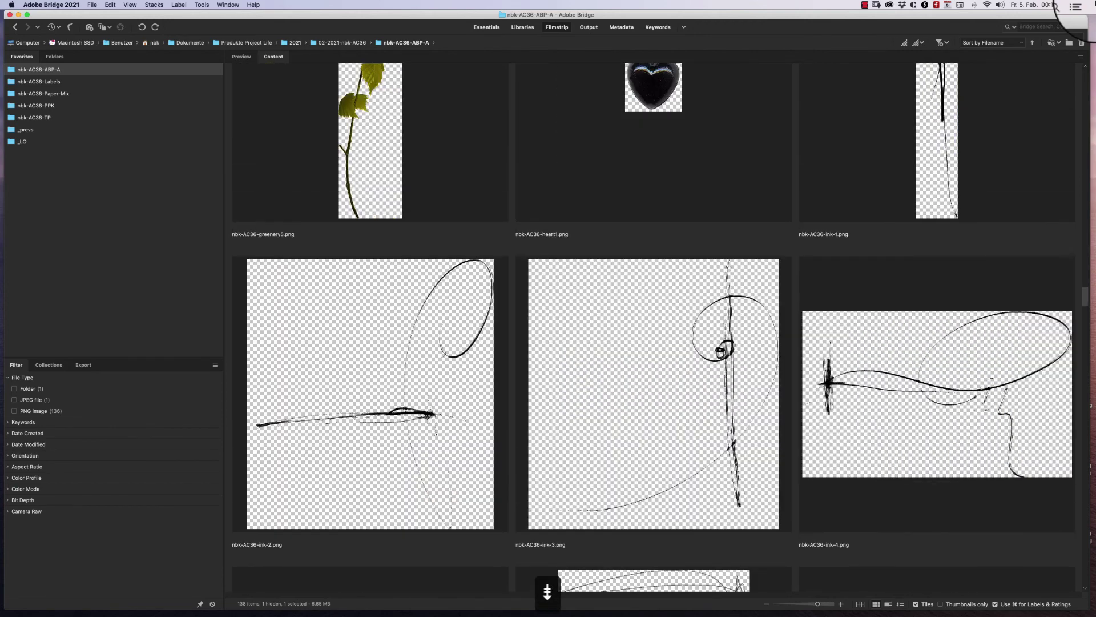
scroll(654, 326, down, 3)
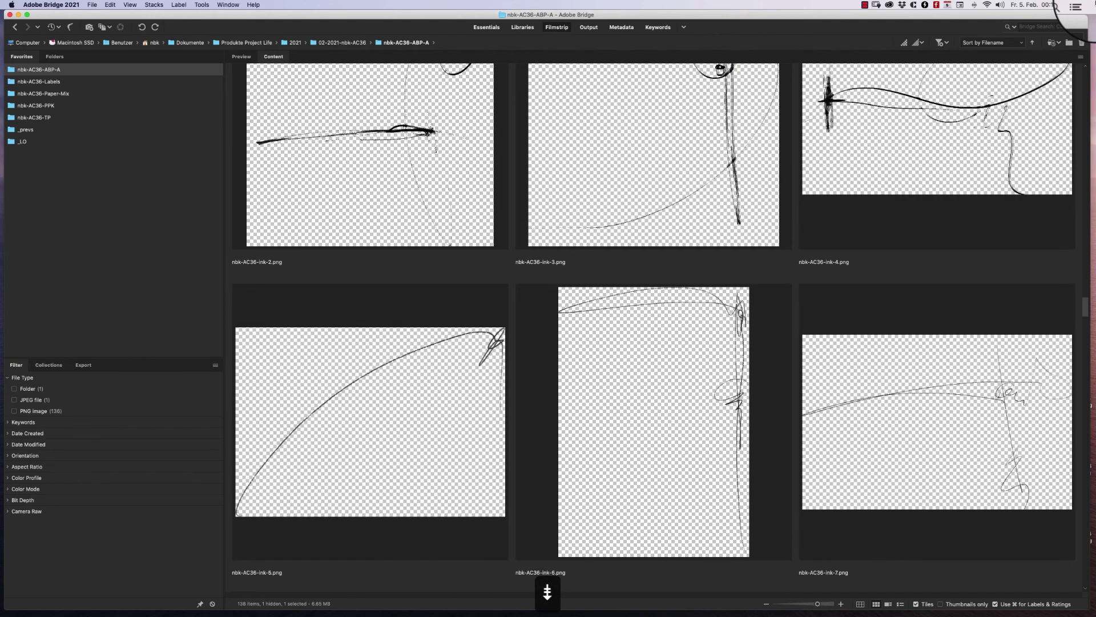
scroll(653, 325, down, 6)
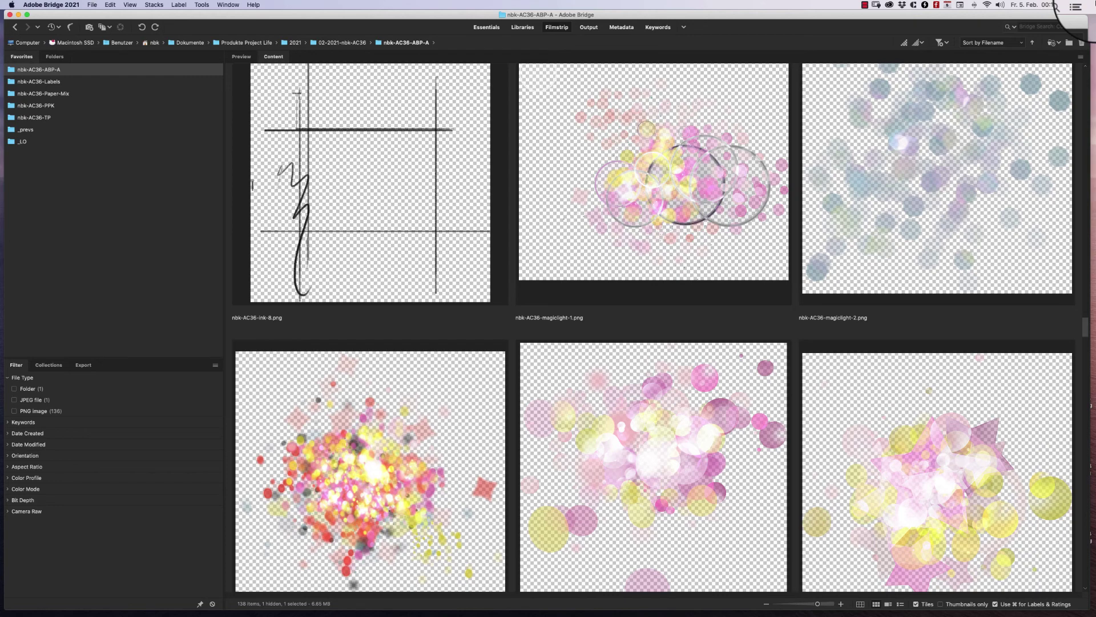
scroll(654, 325, down, 10)
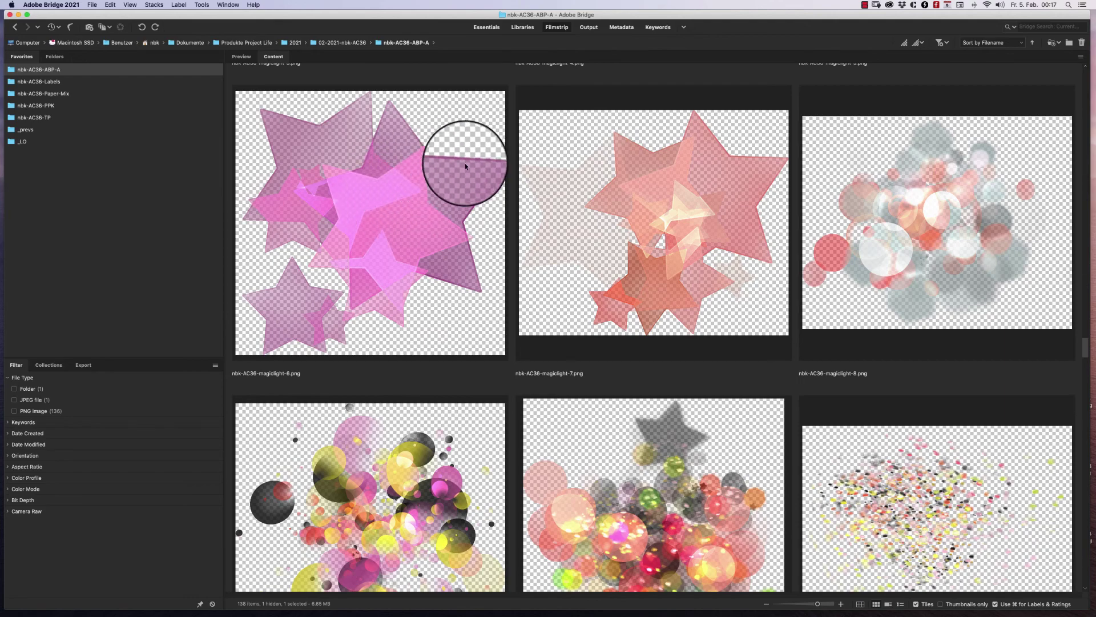
View nbk-AC36-magiclight-9.png full screen and return to the folder's thumbnails.
click(403, 485)
key(space)
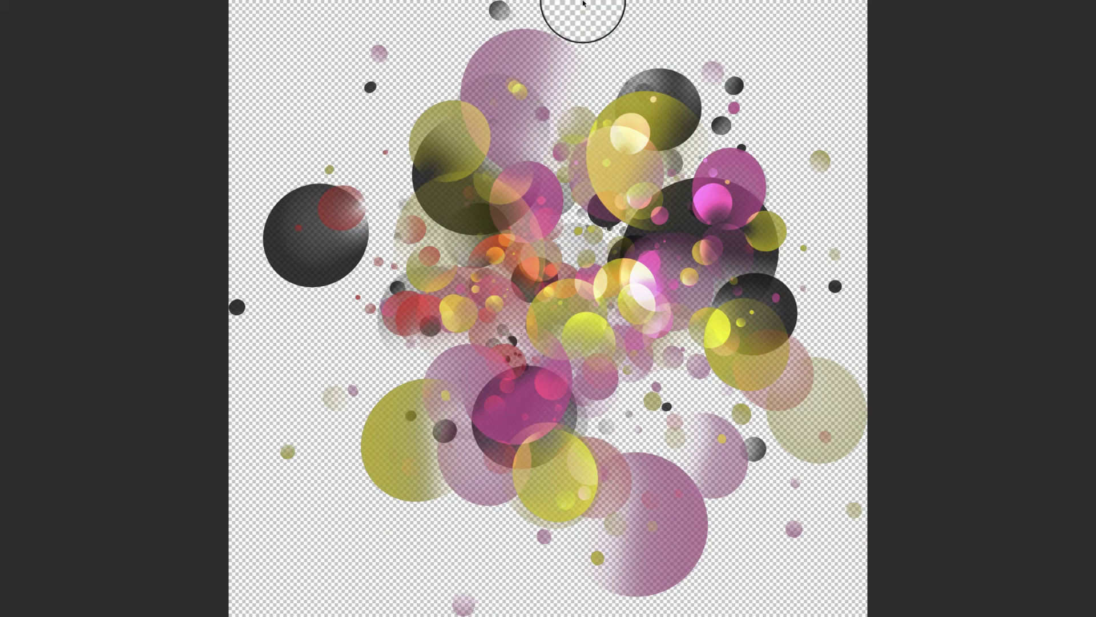
key(space)
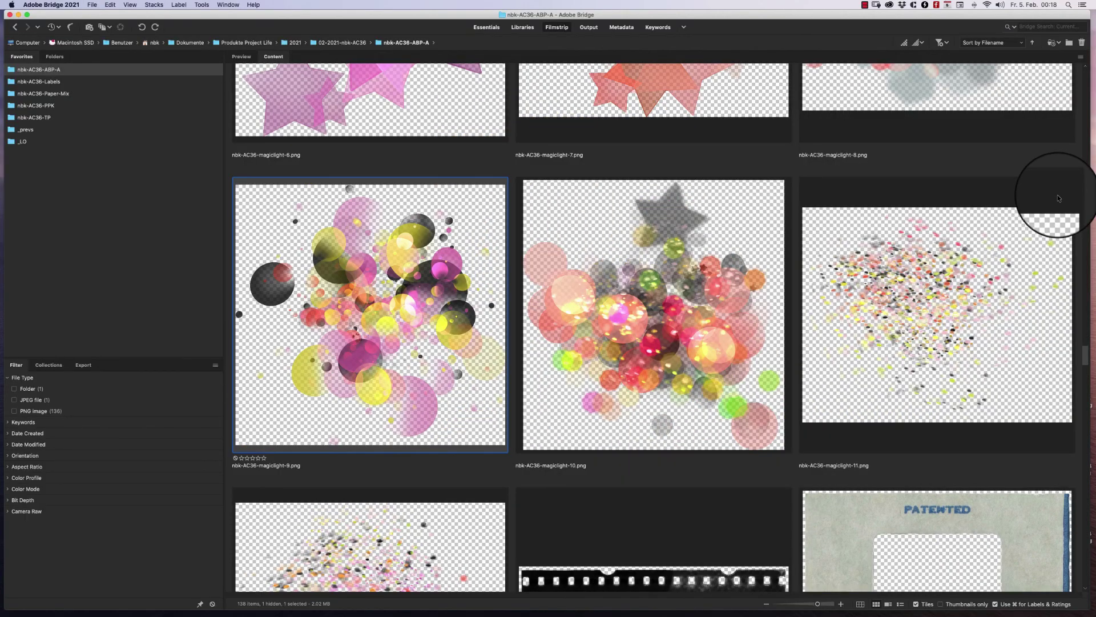
Go past the remaining magiclight overlays and view nbk-AC36-mask1.png full screen.
key(Right)
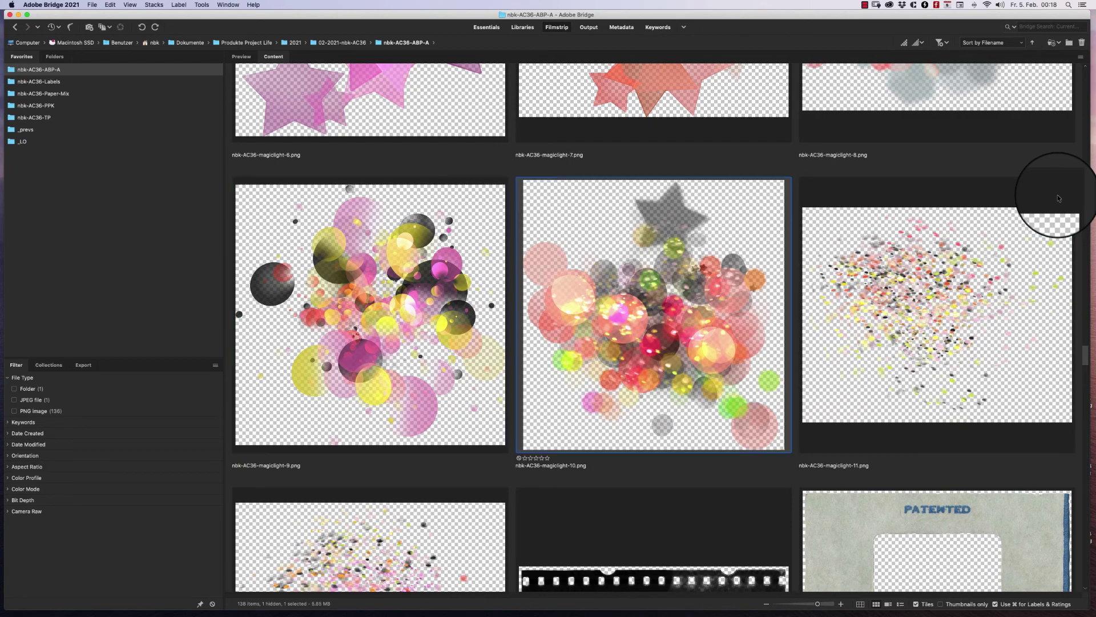
key(Right)
key(Down)
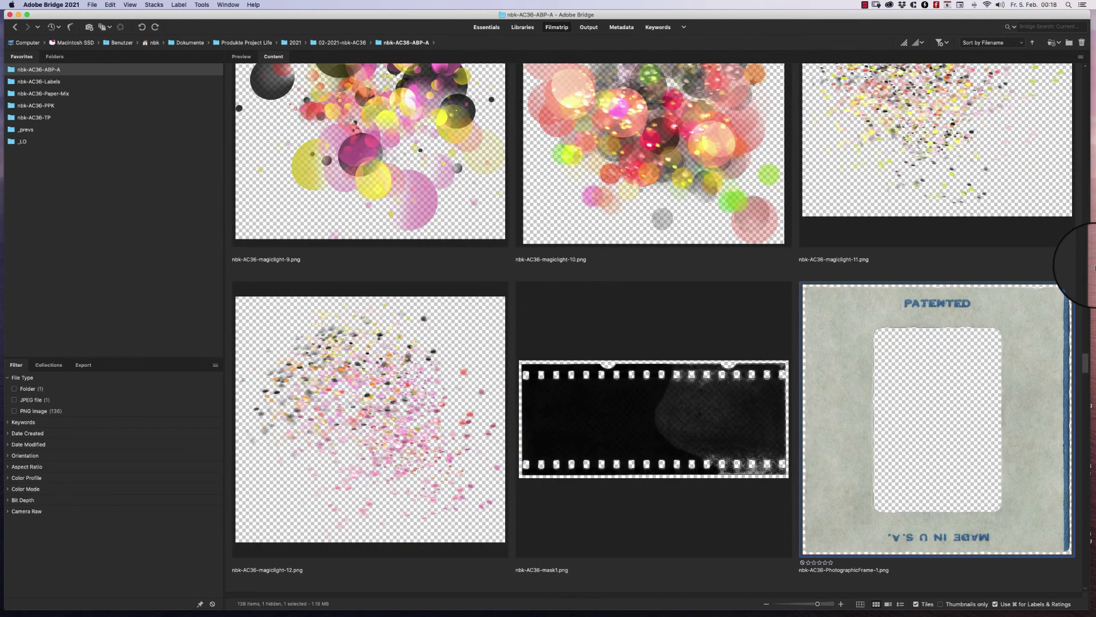
click(648, 378)
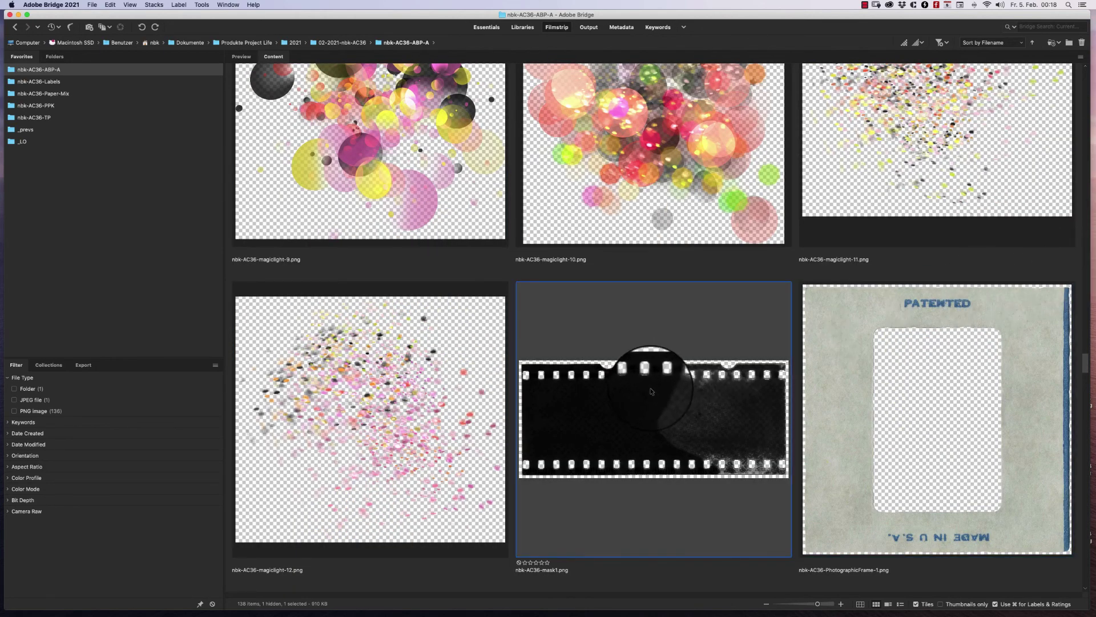
key(space)
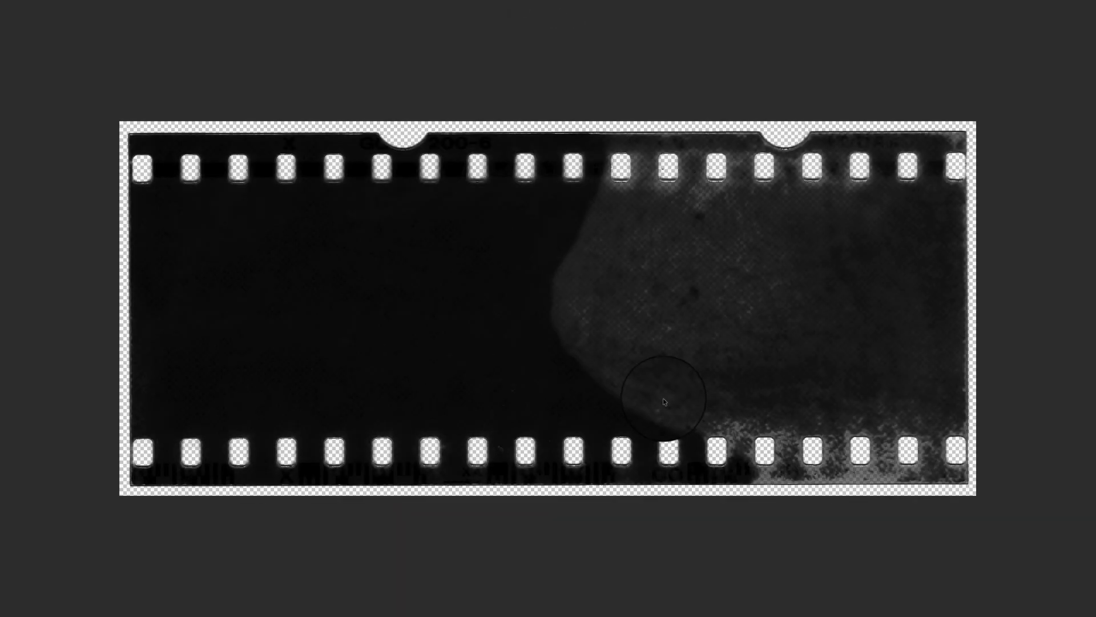
key(space)
Open nbk-AC36-mask1.png in Photoshop, zoom it out to 66.7% and move its window over the artsy bit document.
key(super+Tab)
double_click(660, 399)
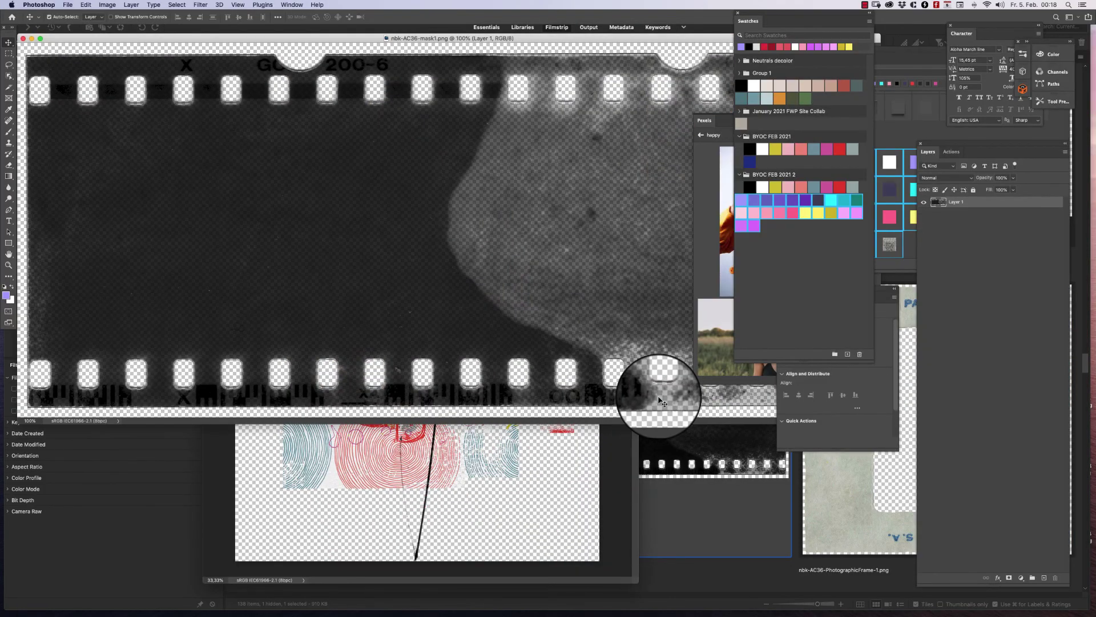
key(super+minus)
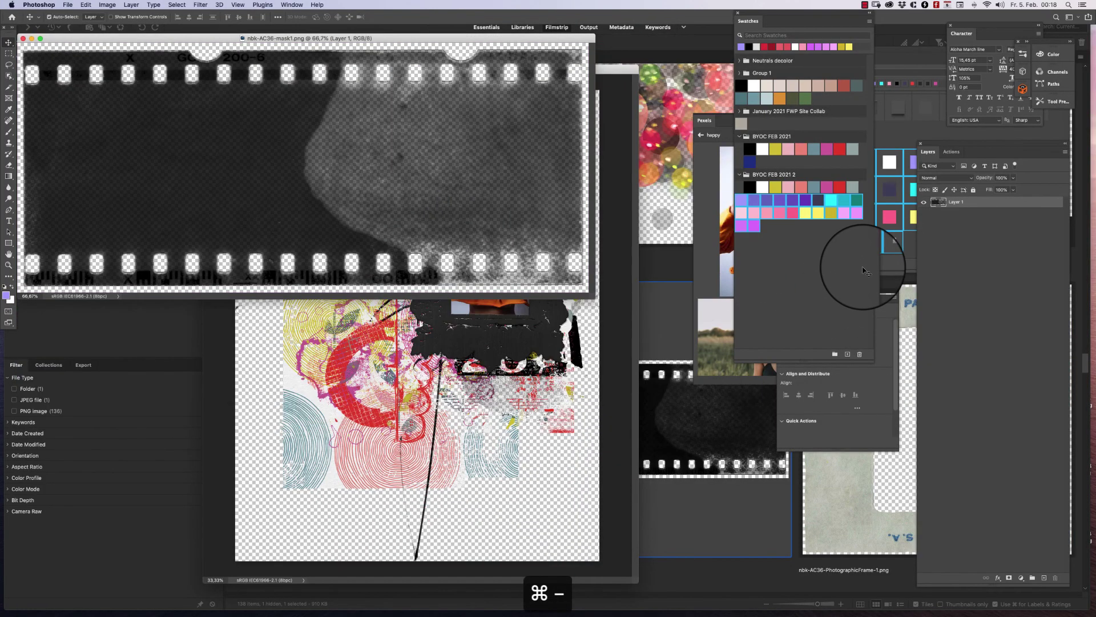
drag(498, 34, 549, 139)
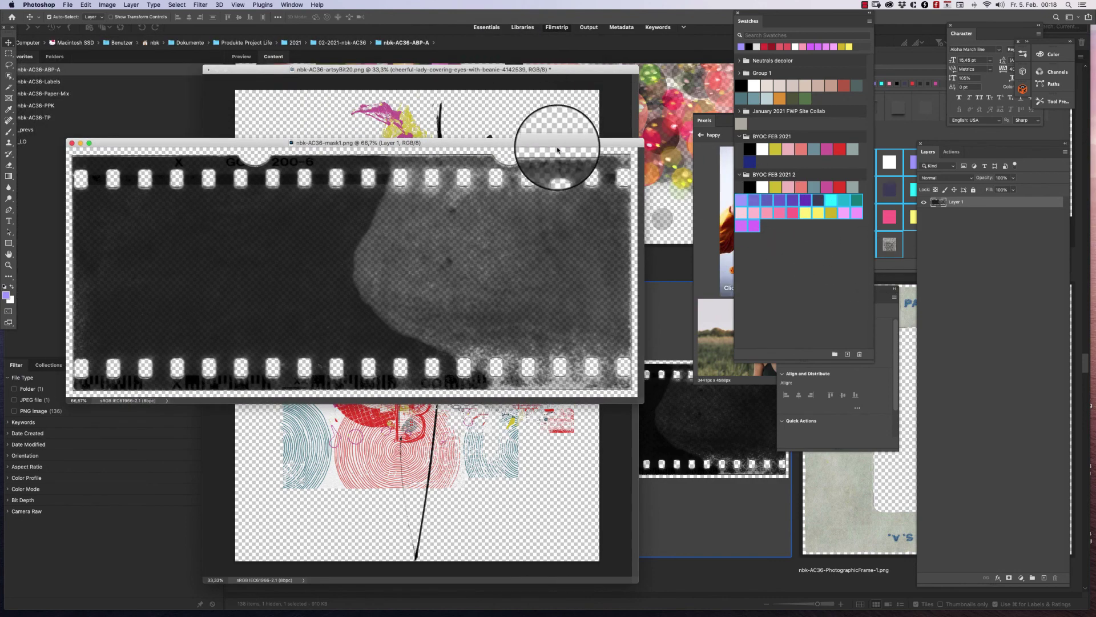
Insert the Pexels photo of the curly-haired woman in the black tank top, clipped to the film strip, and shift it down to reveal her face.
click(706, 272)
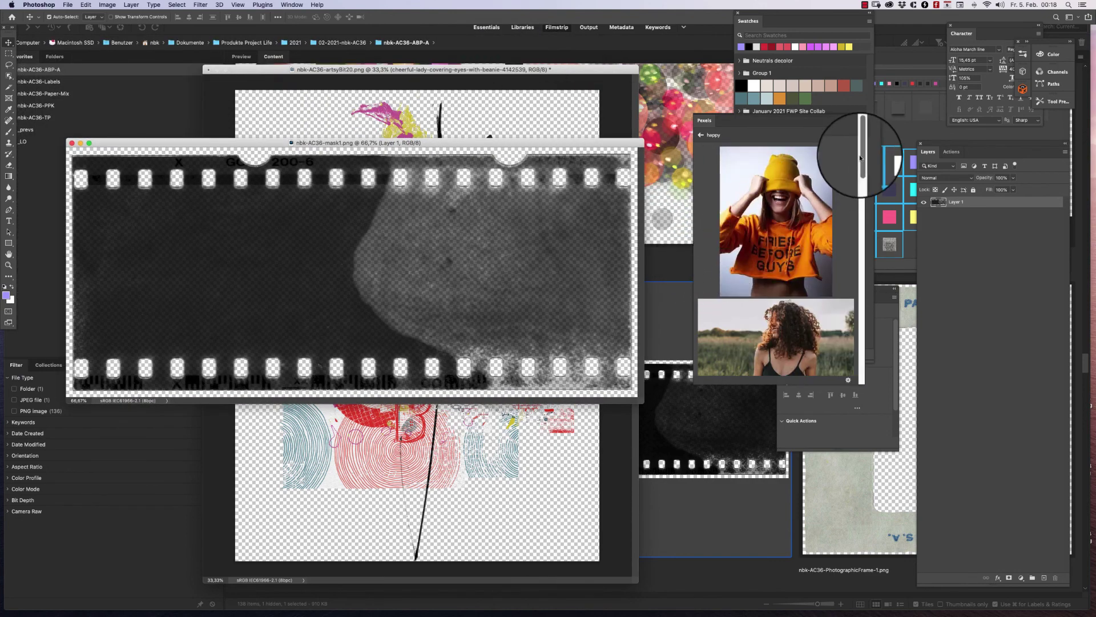
scroll(863, 182, down, 5)
click(844, 208)
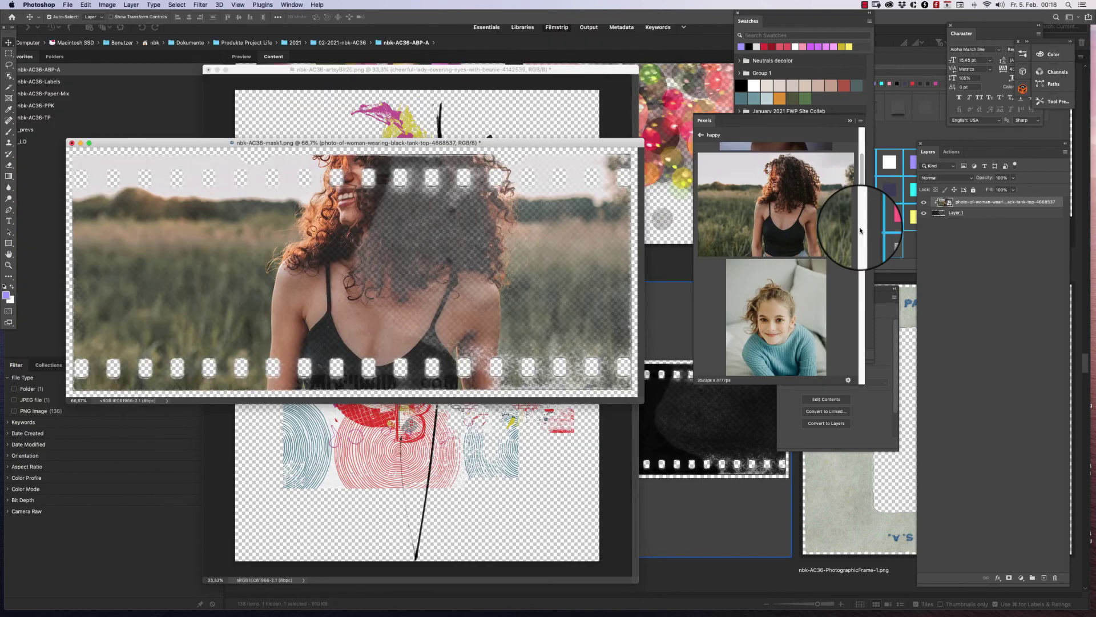
key(super+t)
drag(417, 328, 430, 368)
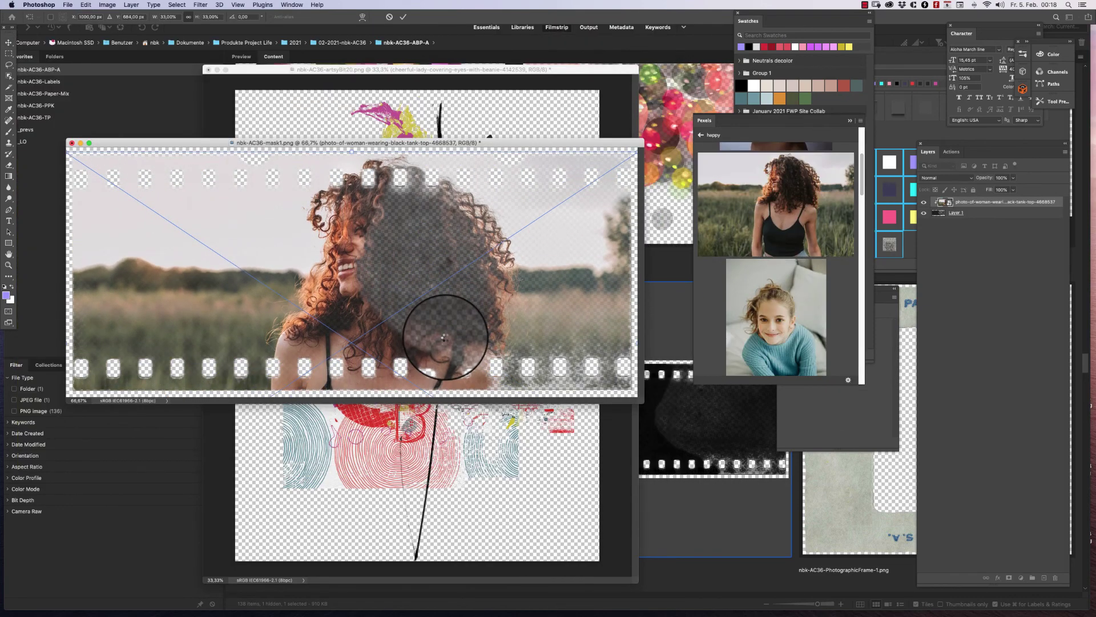
key(Return)
Delete the clipped photo layer from the film strip document.
mouse_move(739, 161)
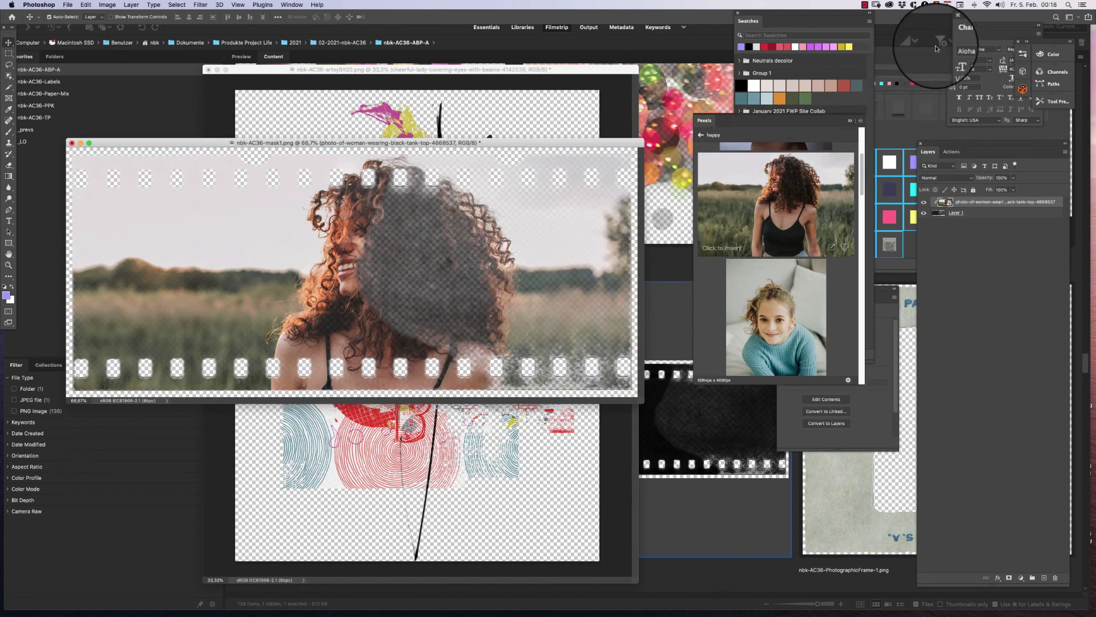
key(Delete)
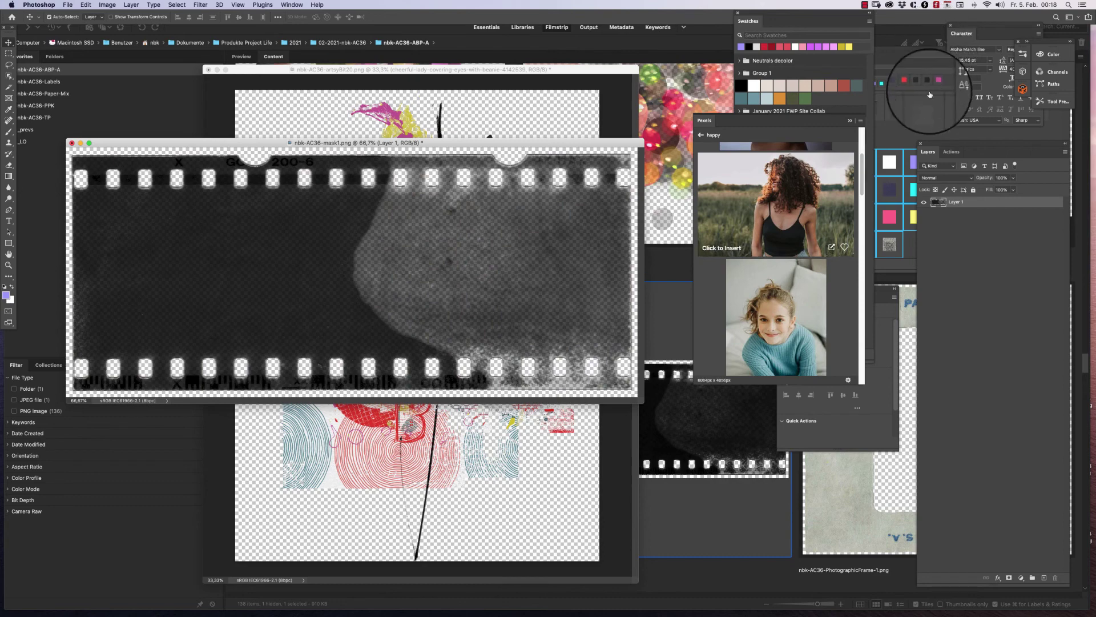
Try the leaf-pattern, black and solid red layer styles on the film strip, and finish with the red floral flourish style.
click(910, 242)
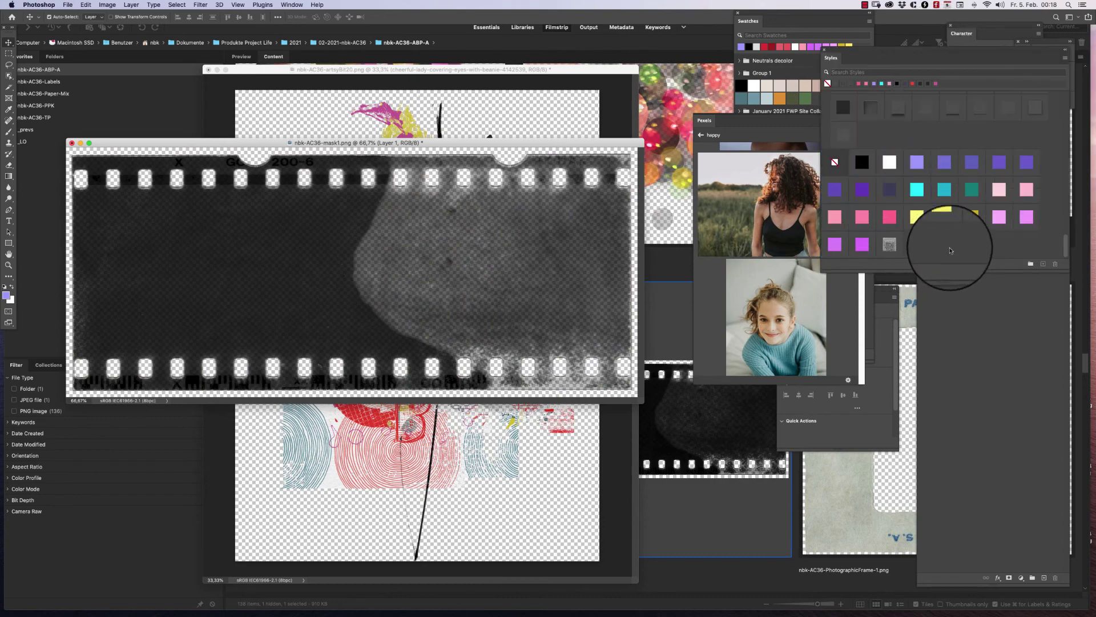
drag(1065, 247, 1065, 219)
scroll(1064, 219, up, 1)
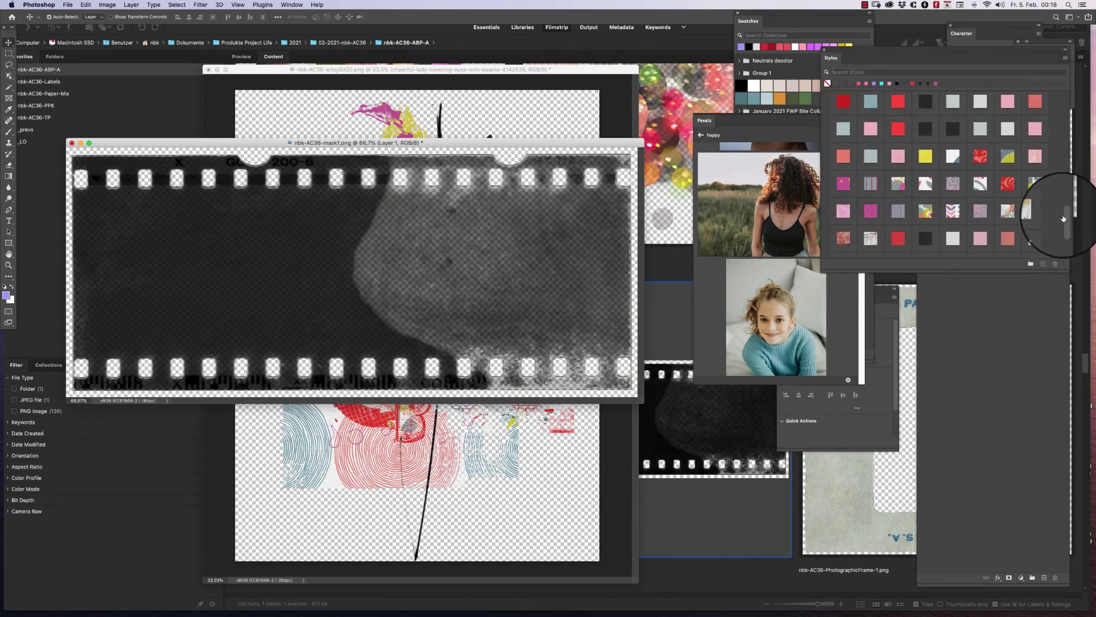
click(919, 188)
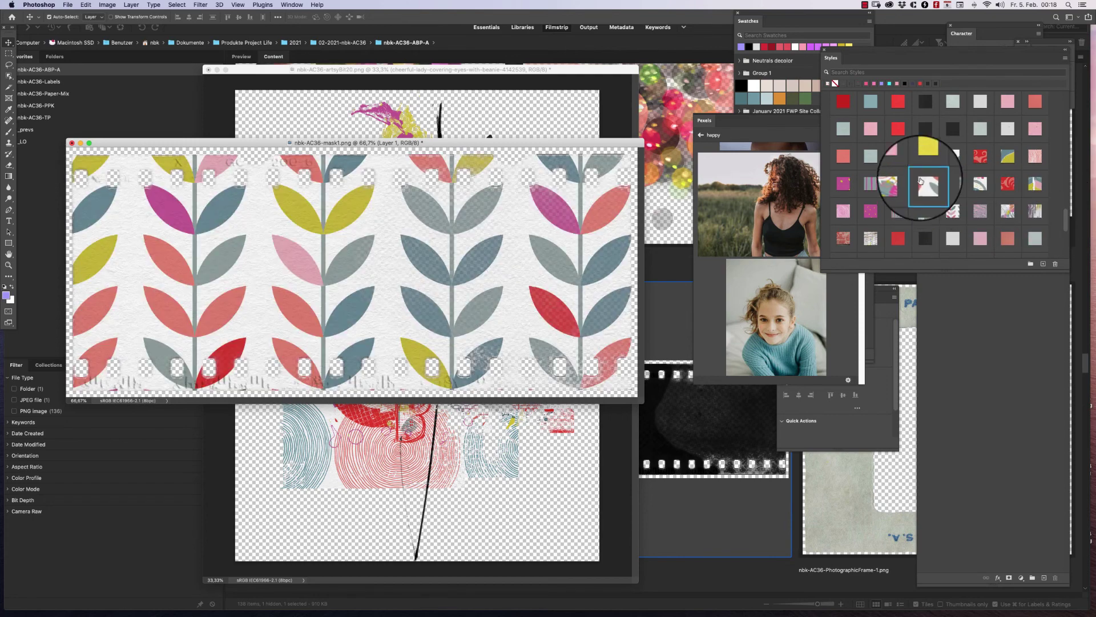
click(925, 128)
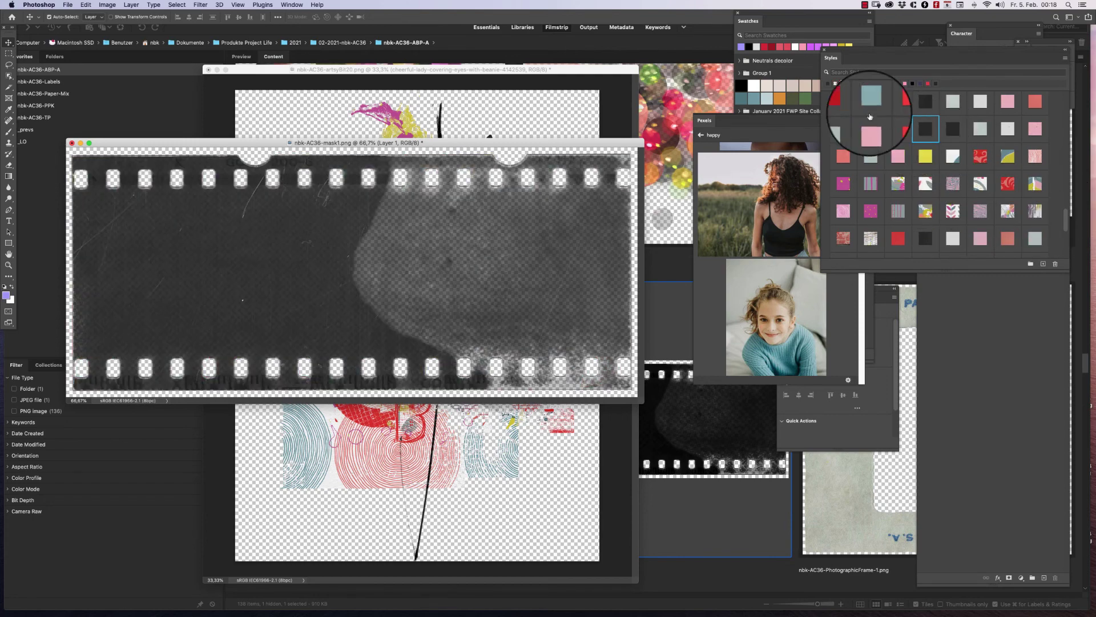
click(844, 101)
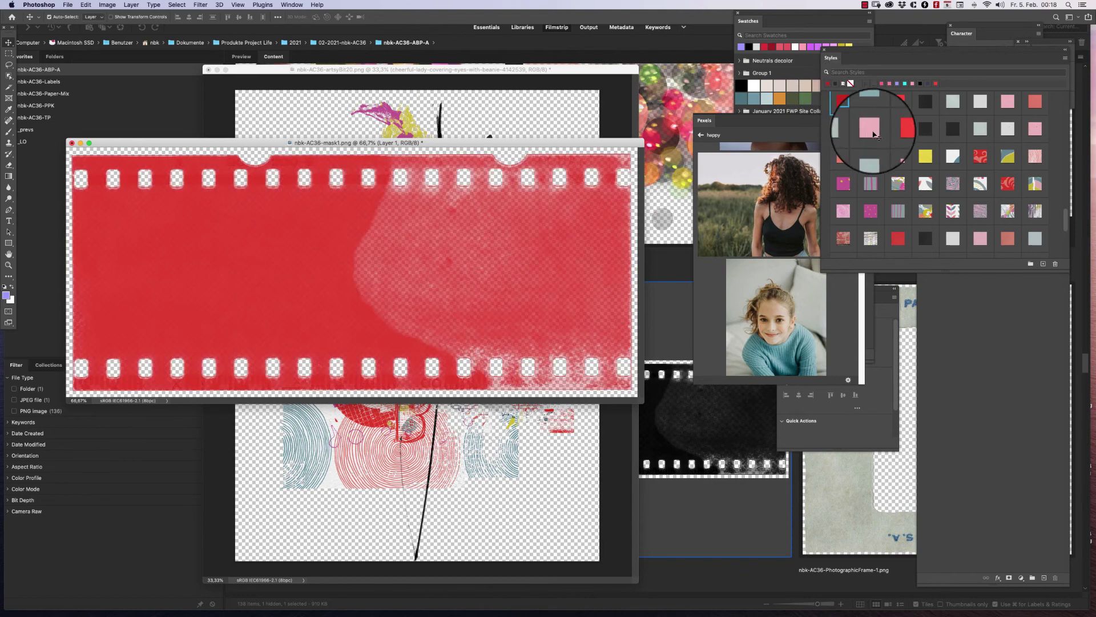
click(925, 184)
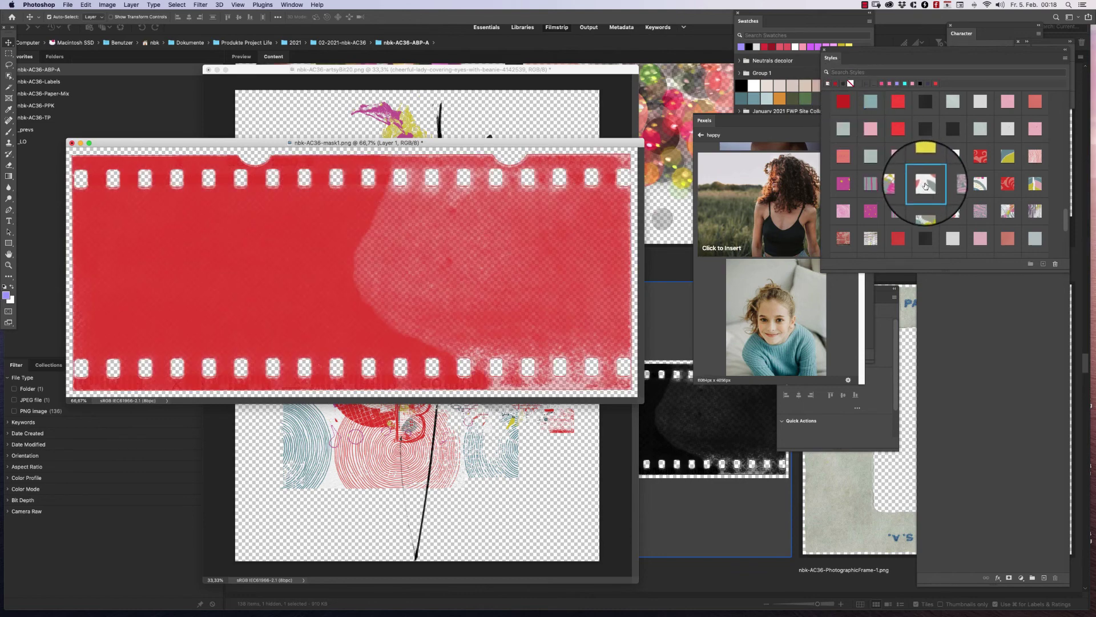
click(1007, 183)
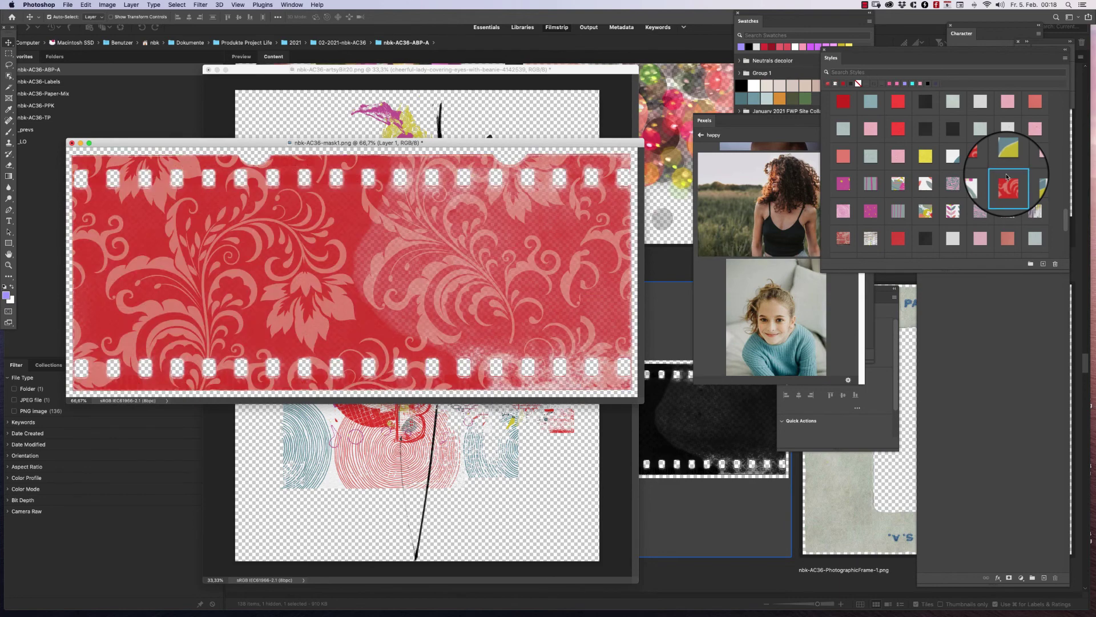
Switch back to Adobe Bridge and examine the photographic frames, resin flowers, ribbons, sprinkles and string.
click(744, 521)
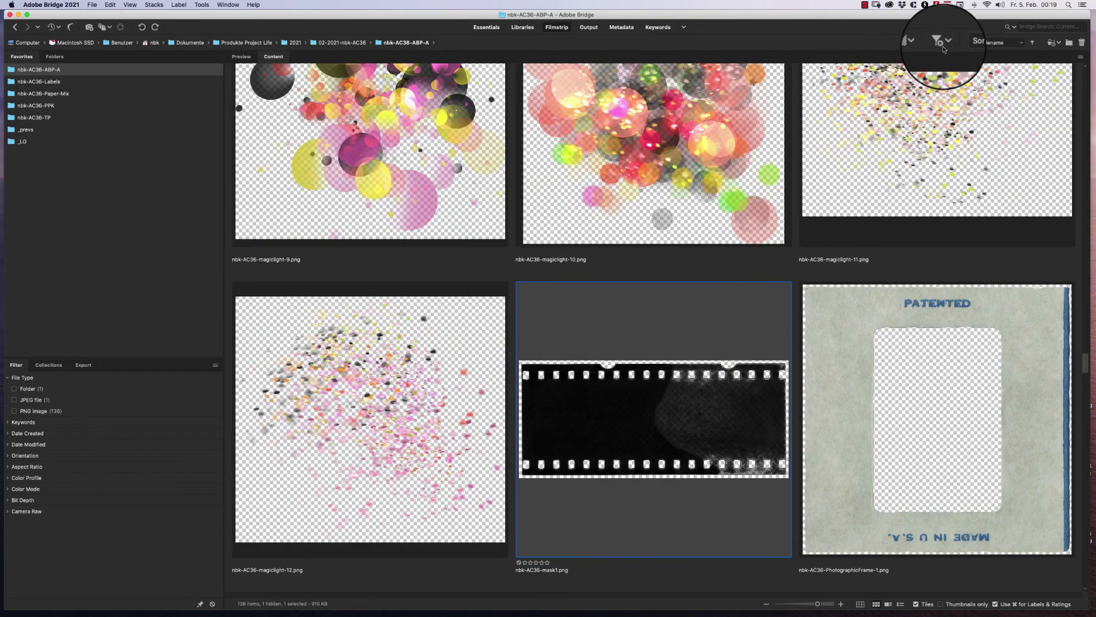
scroll(944, 49, down, 5)
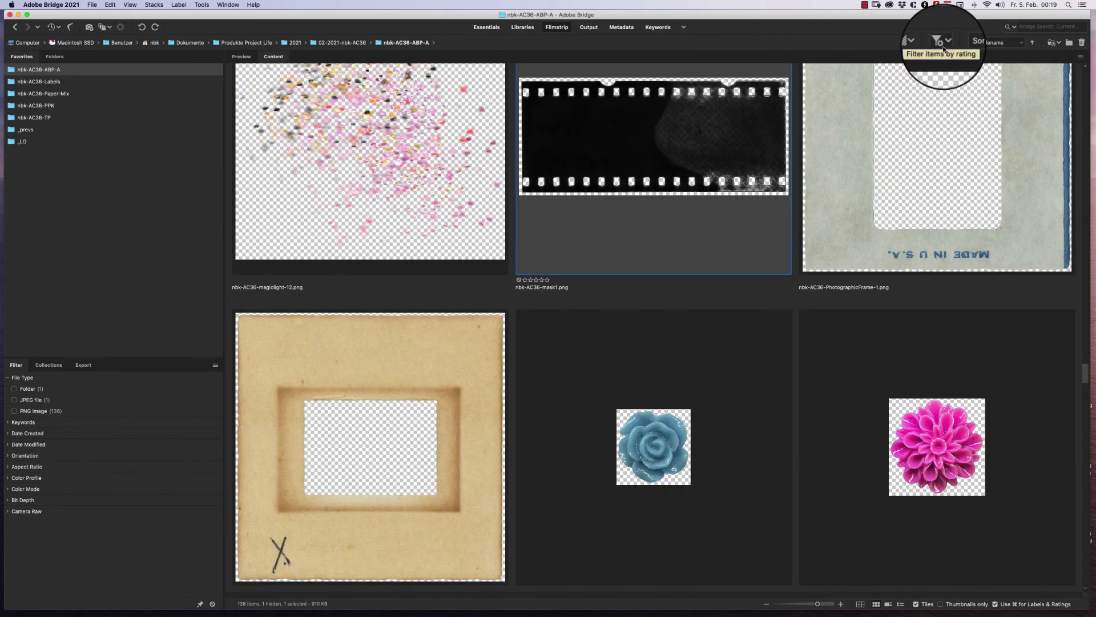
scroll(943, 49, down, 5)
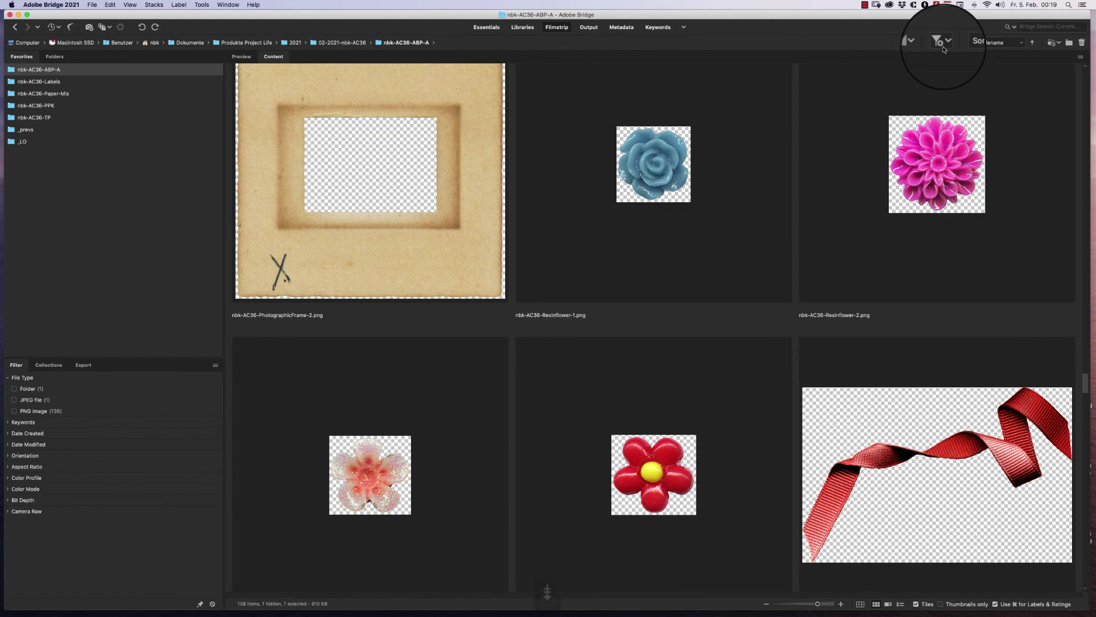
scroll(944, 50, down, 5)
scroll(944, 50, down, 5)
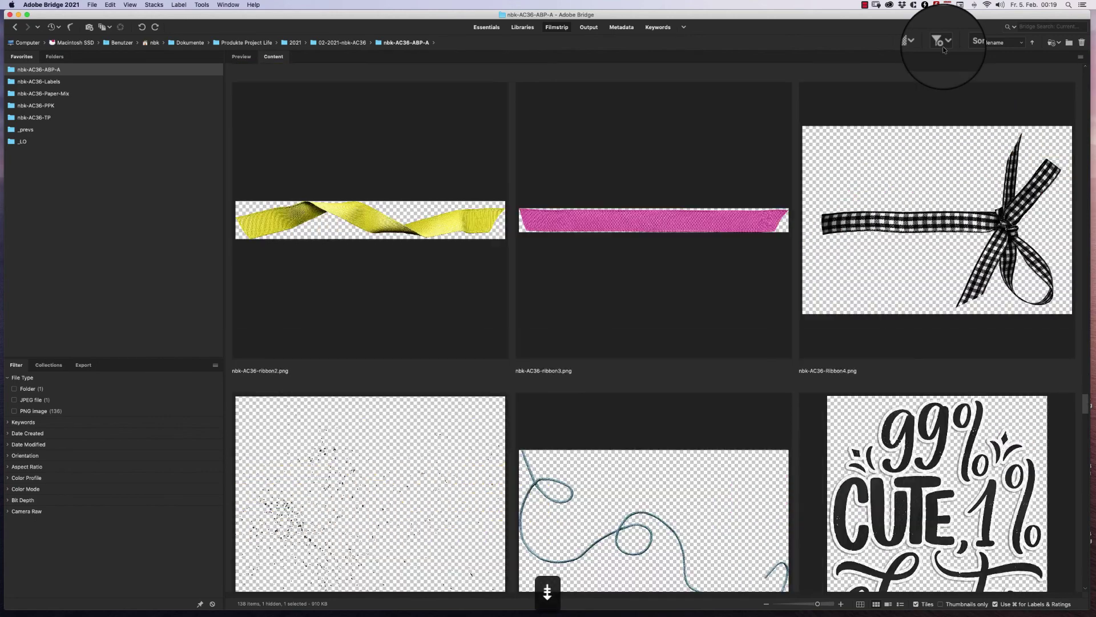
scroll(944, 50, down, 5)
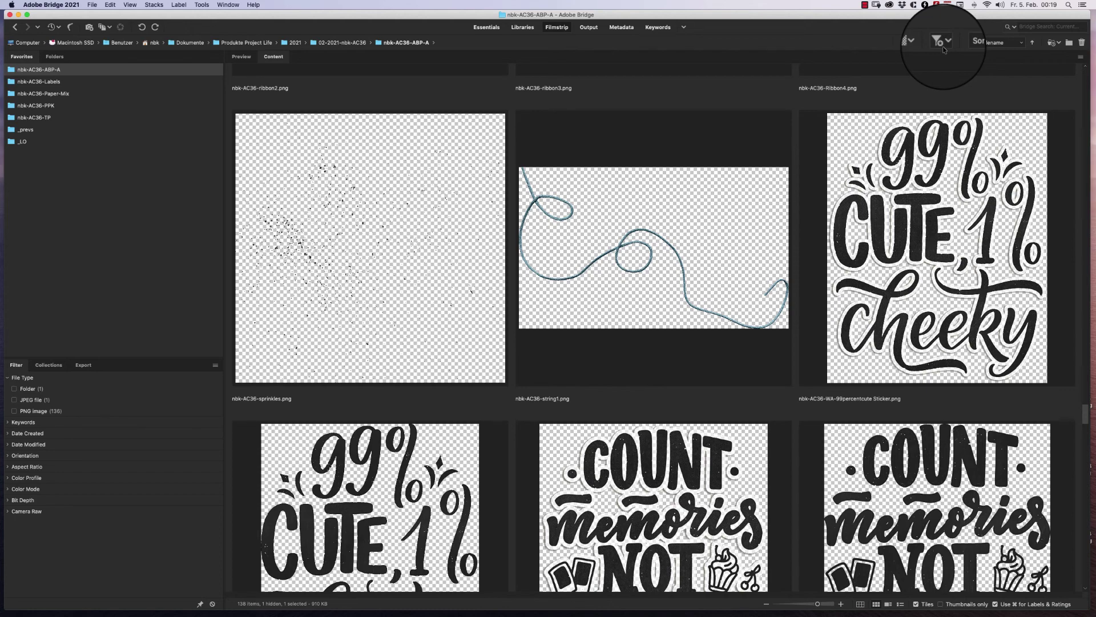
View the "99% cute, 1% cheeky" word art full screen, first the sticker version and then the plain version.
click(869, 209)
key(space)
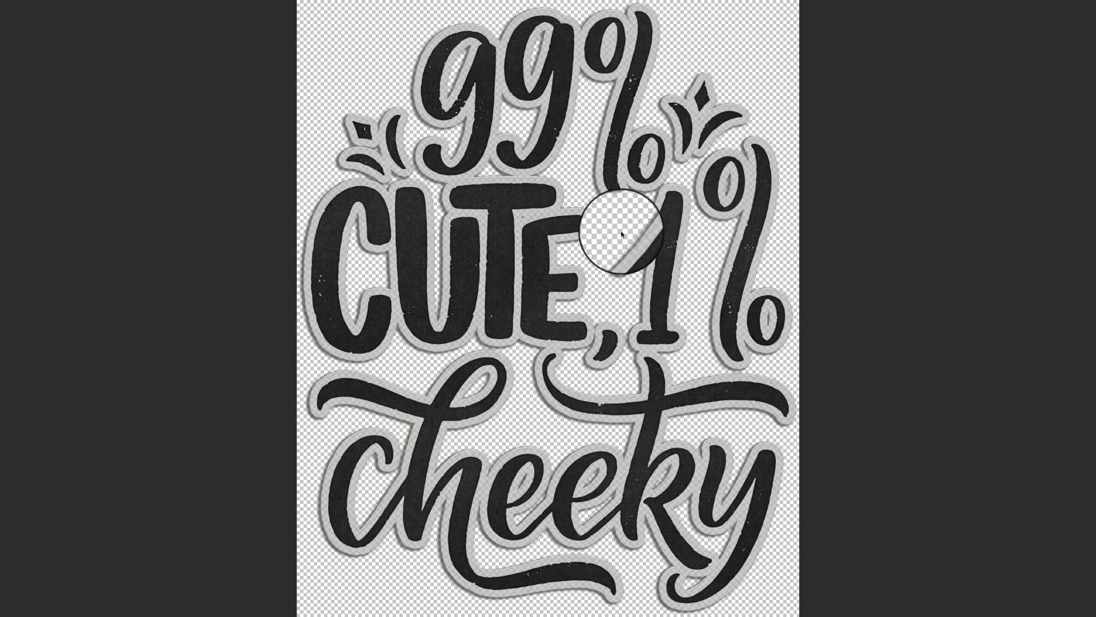
key(space)
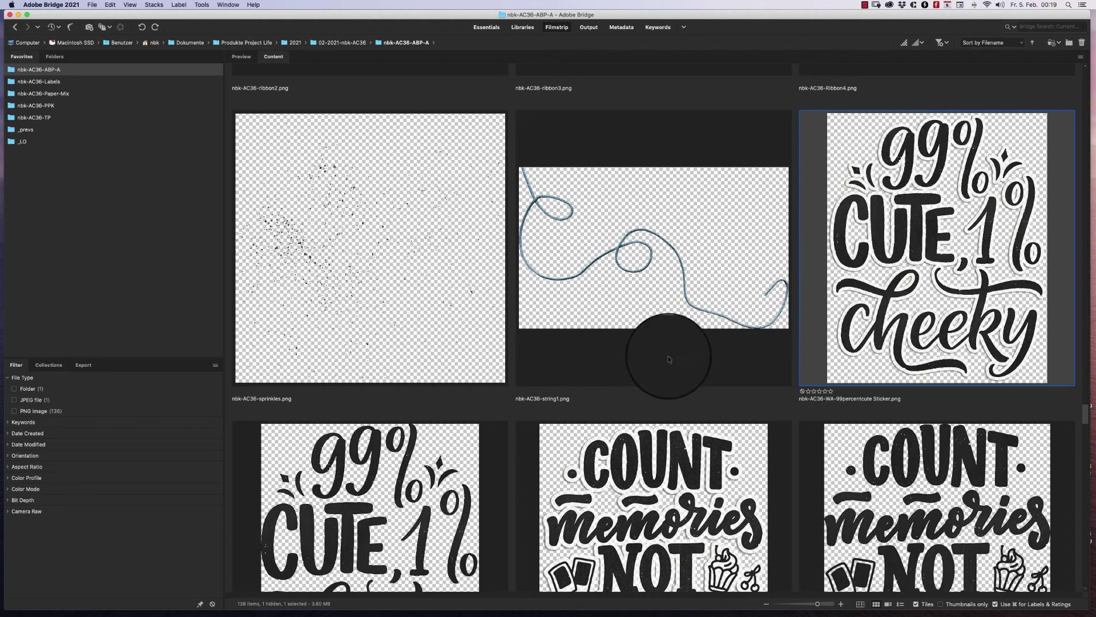
click(425, 482)
key(space)
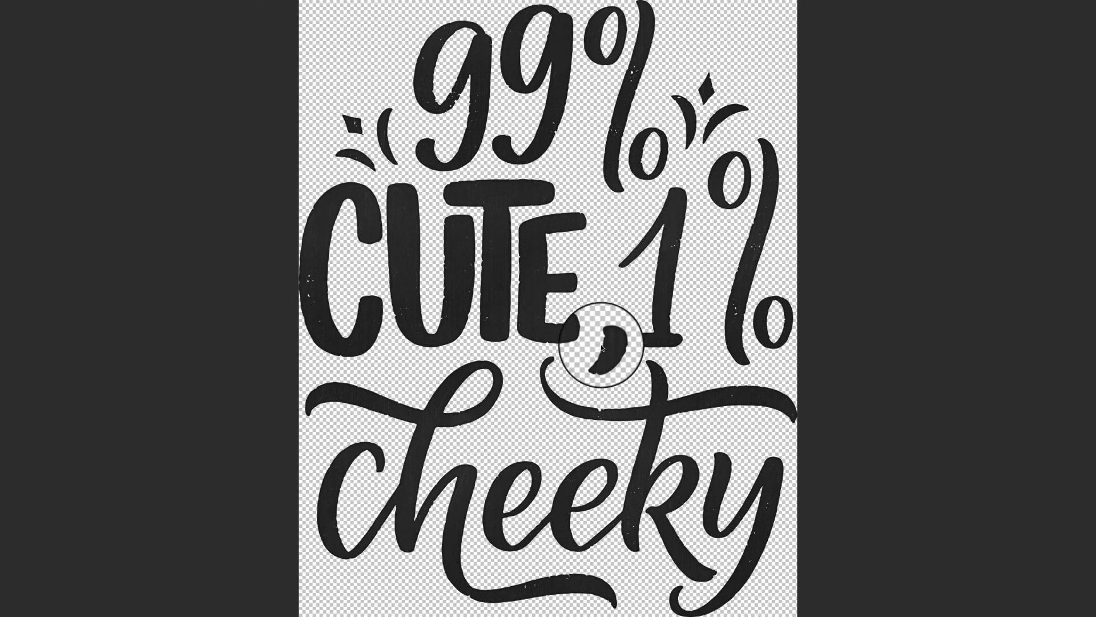
key(space)
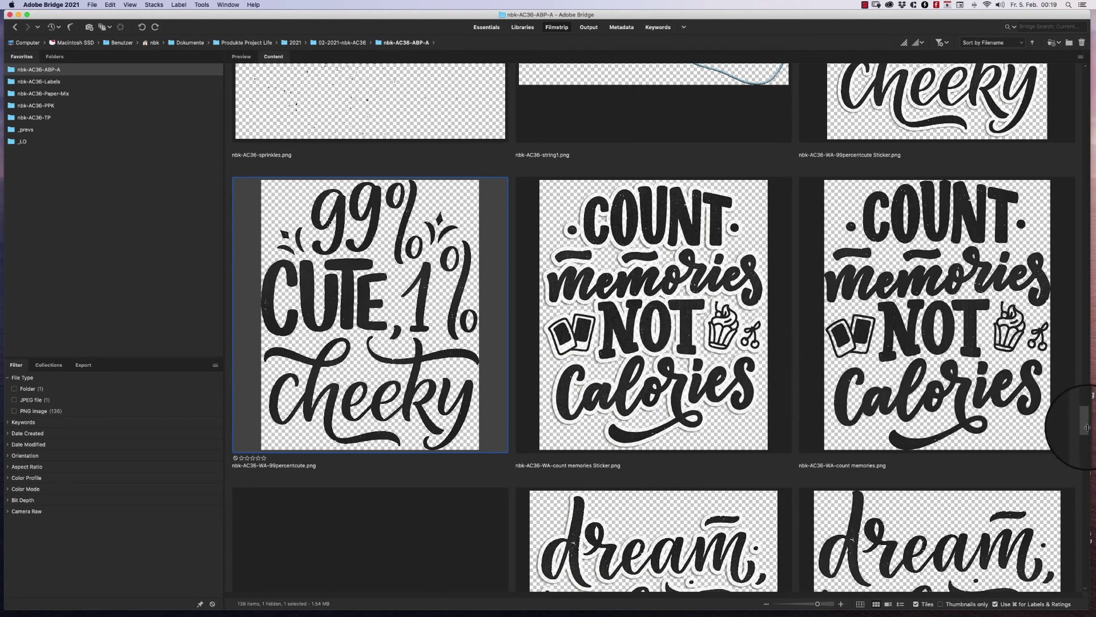
View nbk-AC36-WA-documented.png full screen and look through the remaining word art to the end of the folder.
drag(1087, 427, 1078, 435)
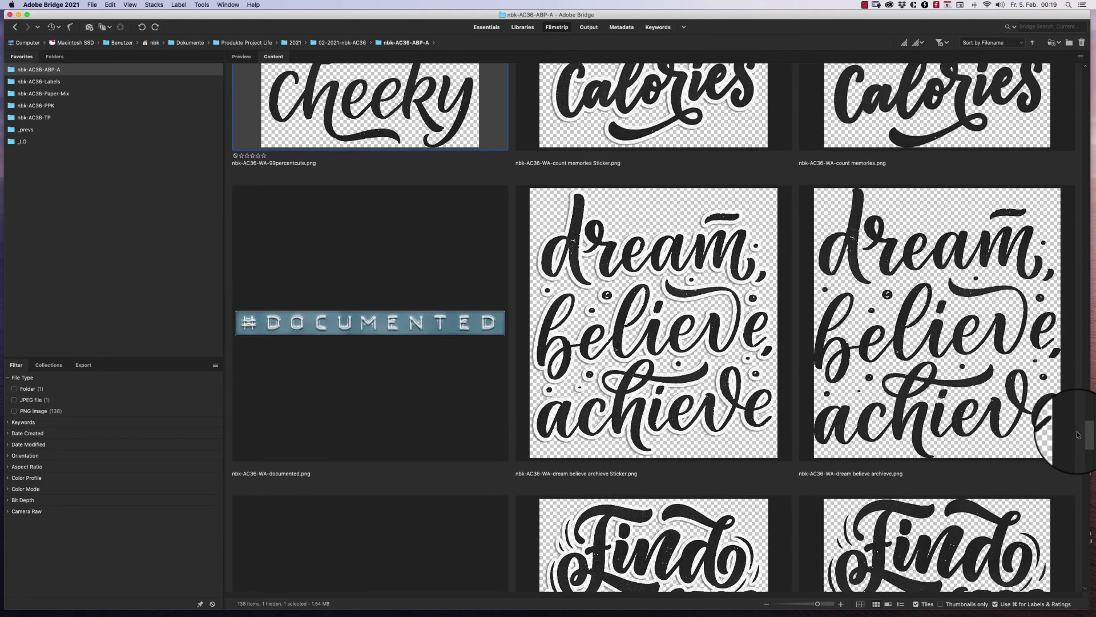
click(421, 323)
key(space)
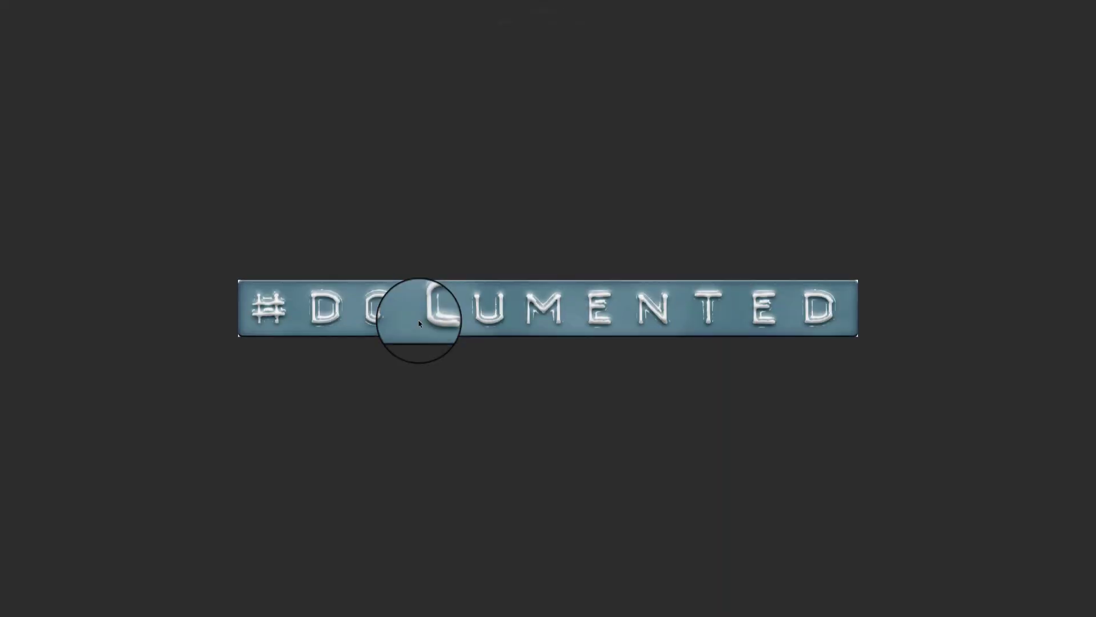
key(space)
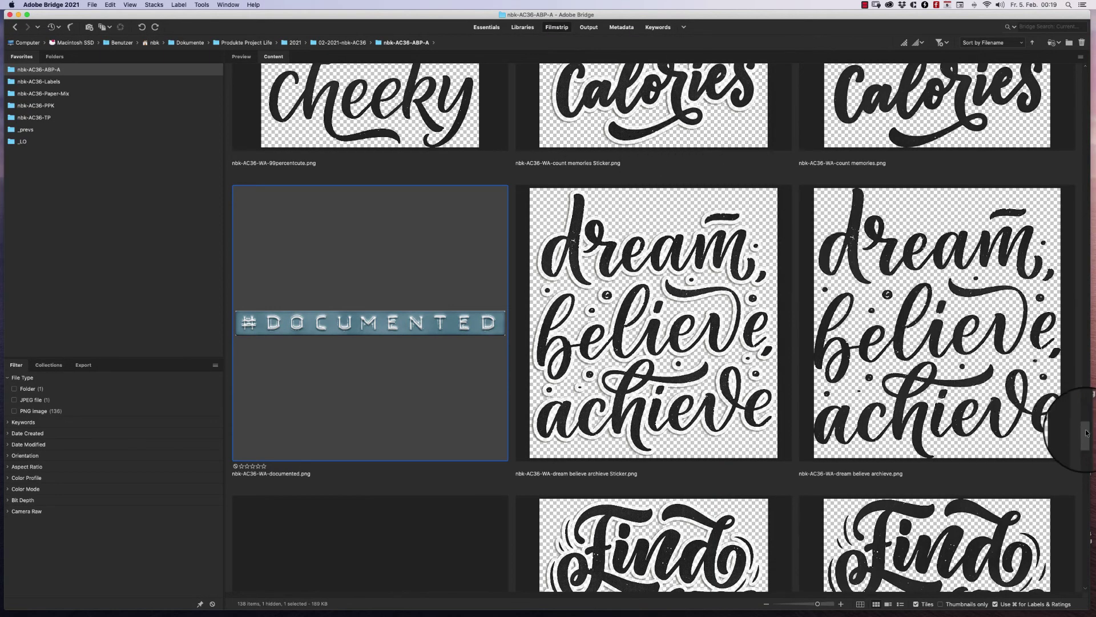
drag(1083, 435, 1092, 467)
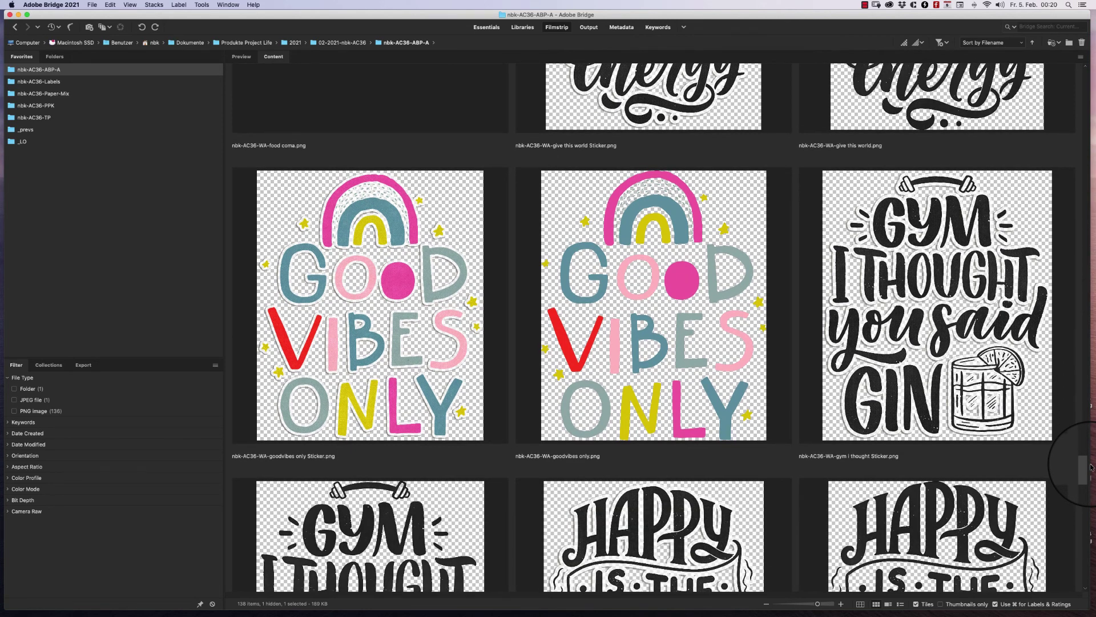
drag(1086, 474, 1087, 576)
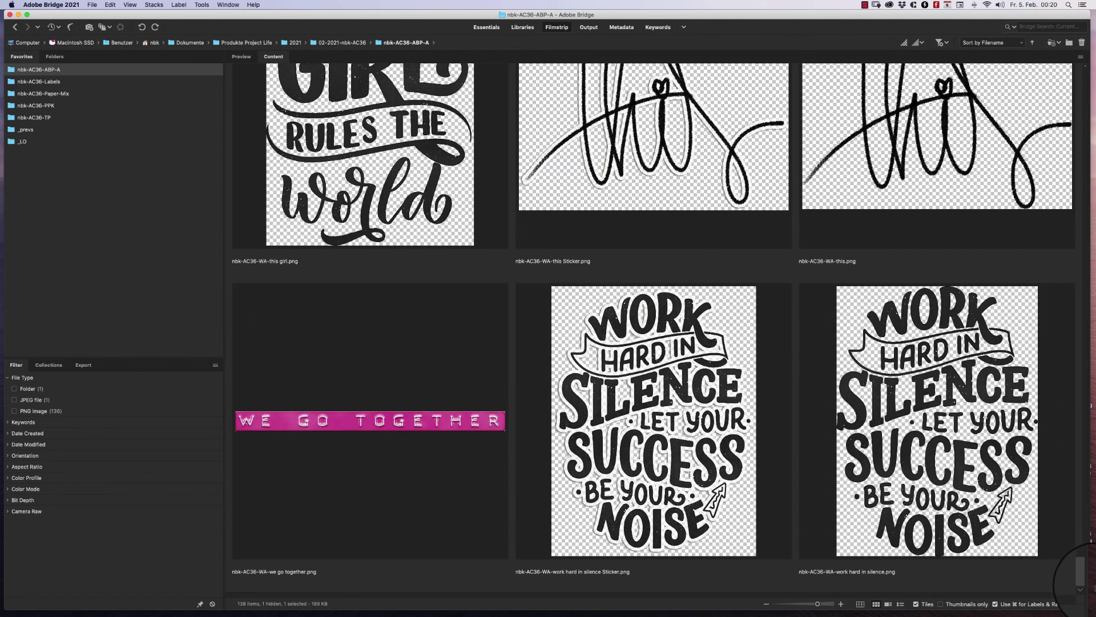
Open the nbk-AC36-Paper-Mix folder and look through the artsy, letter, pattern, solid and wood papers to the end.
click(80, 95)
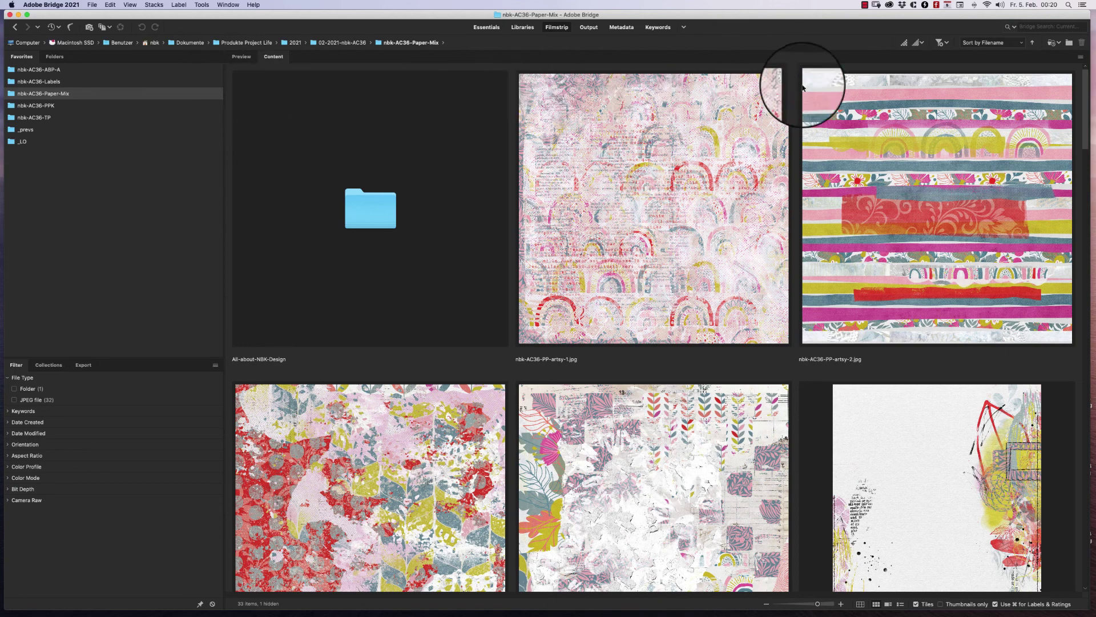
scroll(1081, 87, down, 2)
scroll(1080, 85, down, 2)
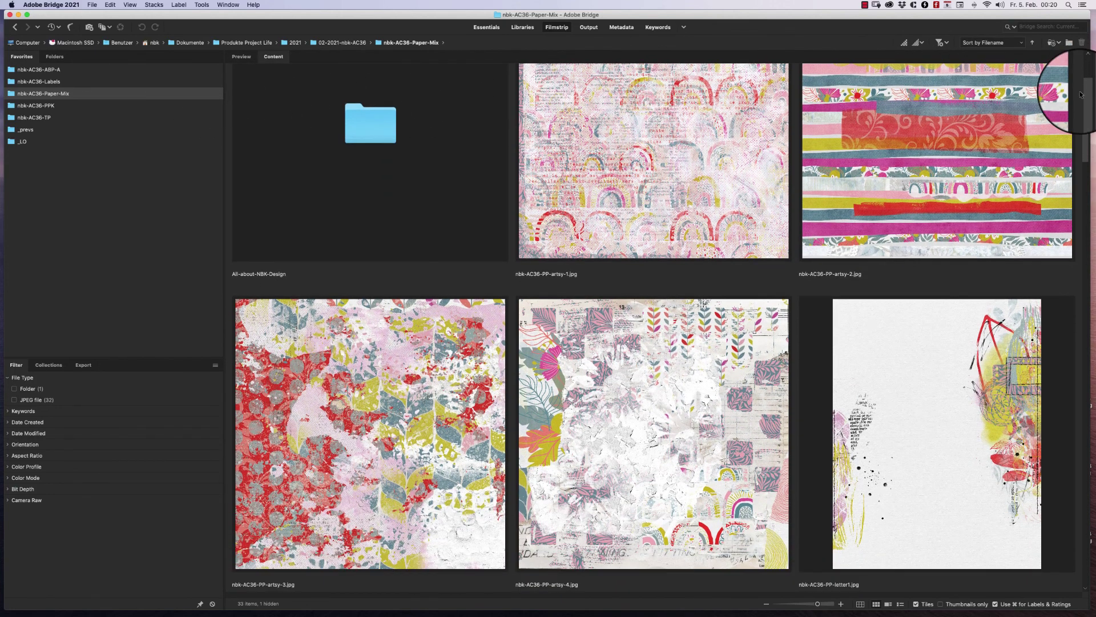
scroll(1080, 84, up, 3)
scroll(1080, 83, down, 10)
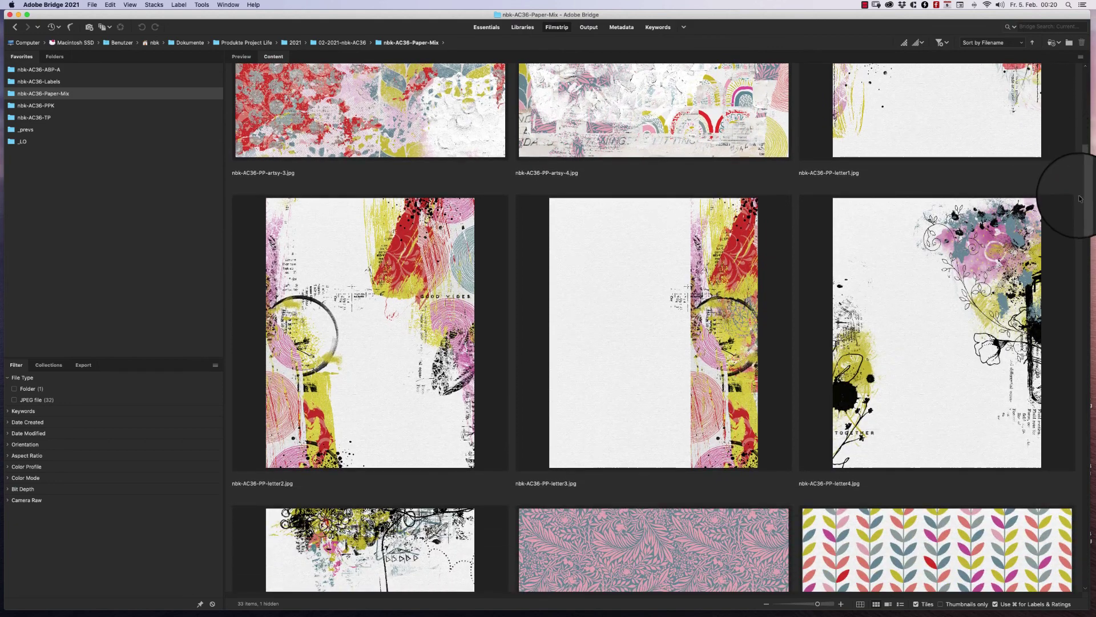
scroll(1071, 238, down, 5)
scroll(1071, 238, down, 7)
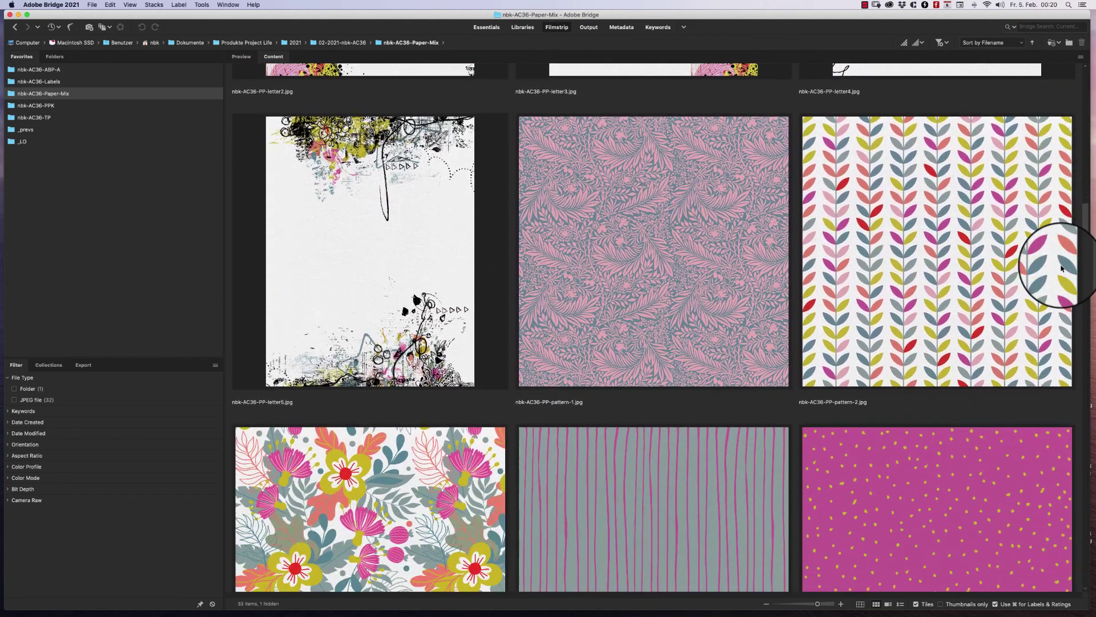
scroll(1064, 280, down, 18)
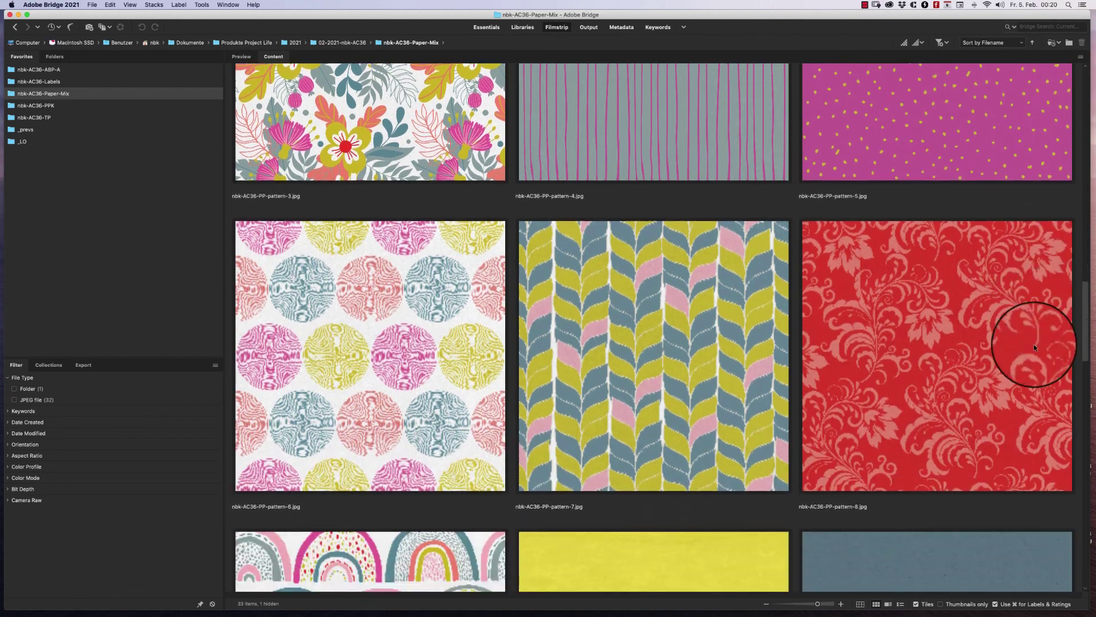
scroll(1016, 402, down, 12)
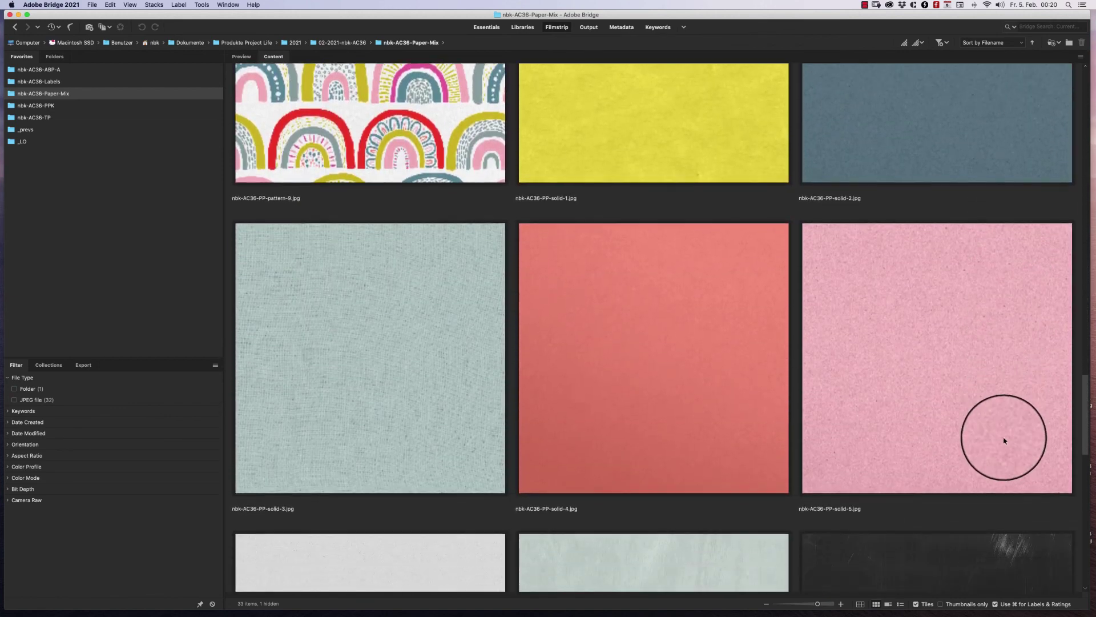
scroll(997, 477, down, 12)
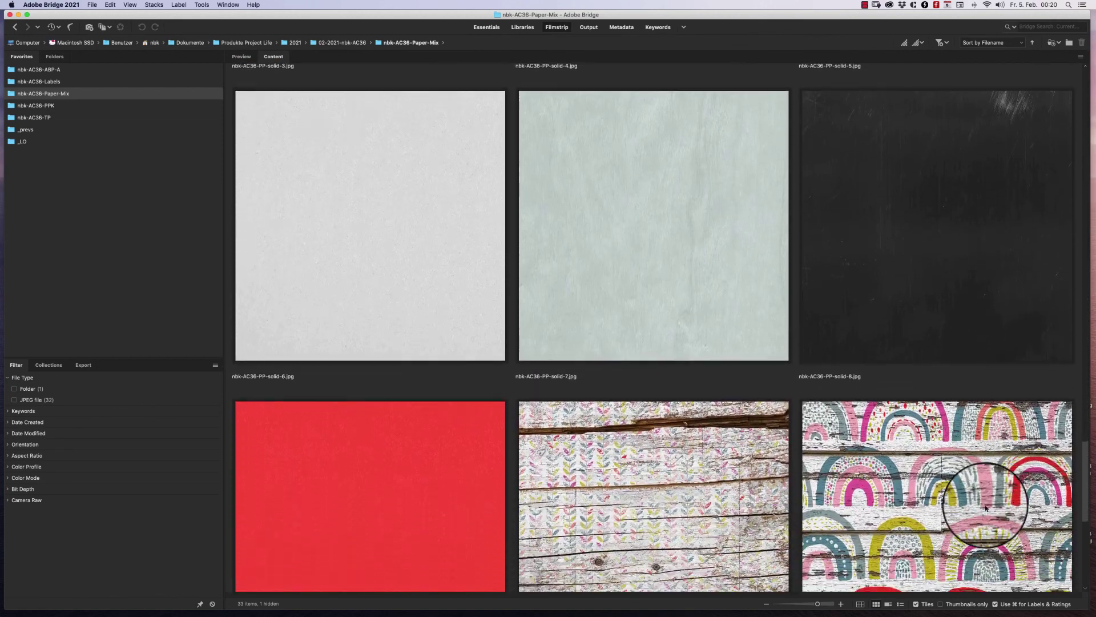
scroll(973, 552, down, 3)
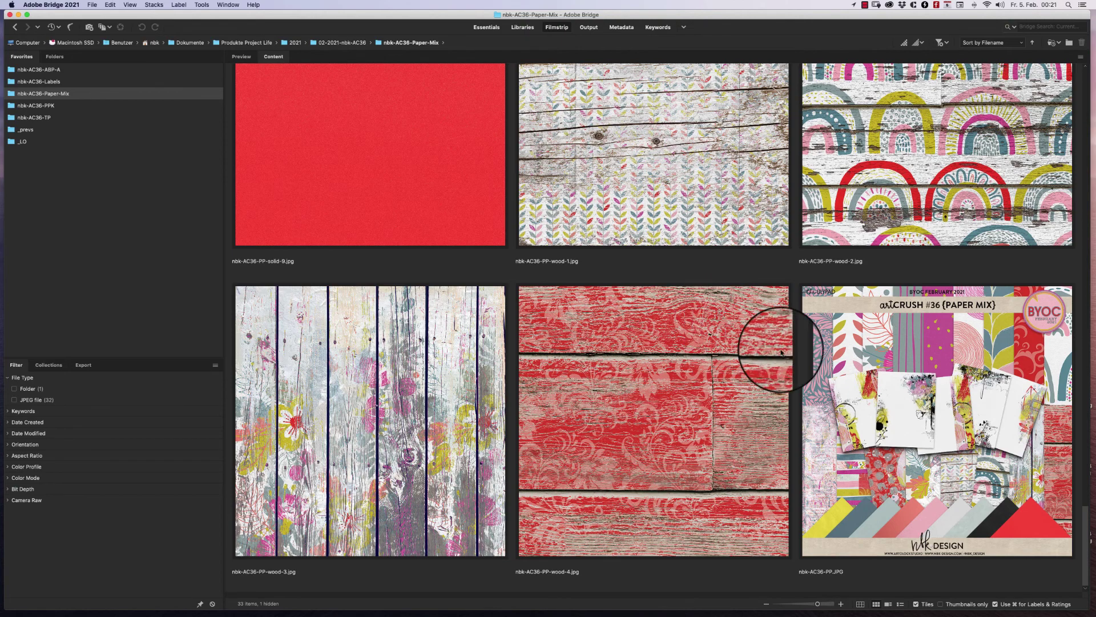
Look back through the solid and pattern papers and examine the letter-size papers more closely.
scroll(1062, 476, up, 5)
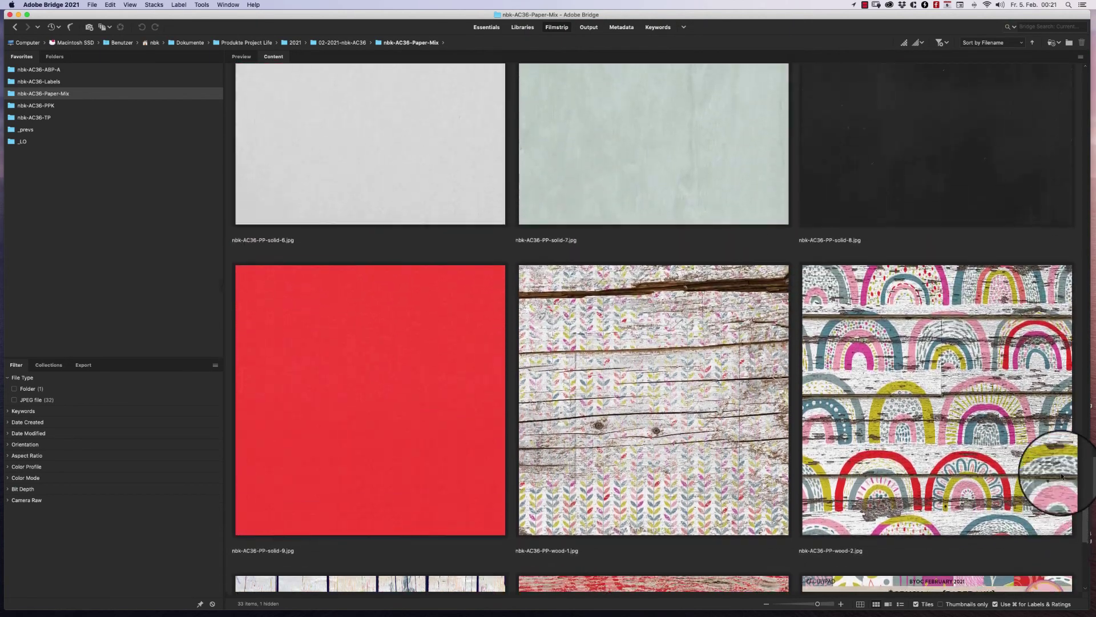
scroll(1062, 475, up, 7)
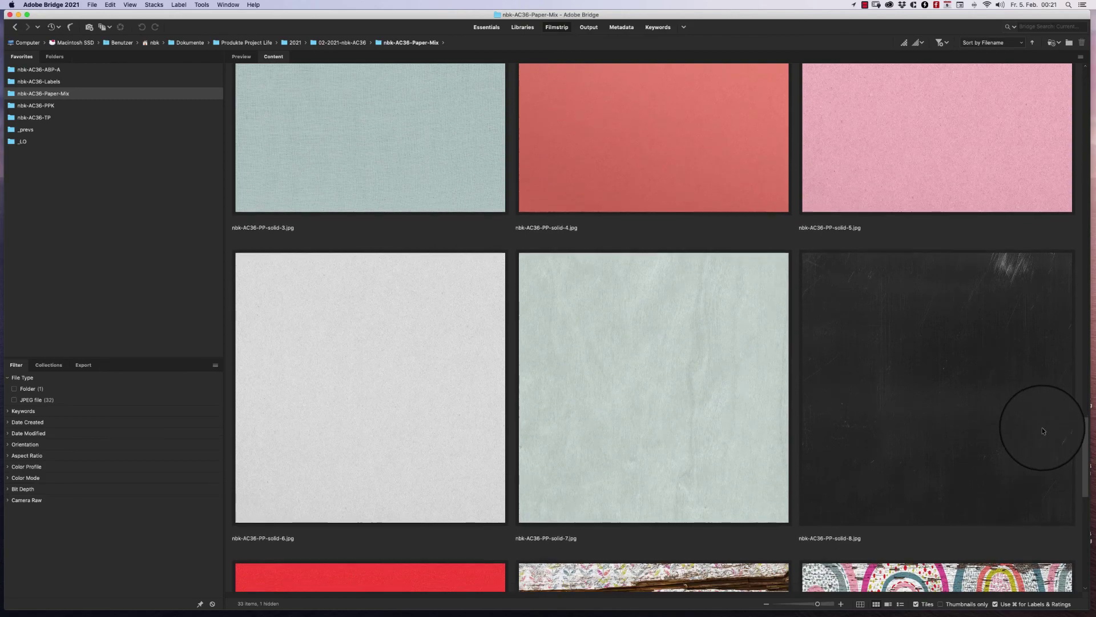
scroll(1042, 427, up, 12)
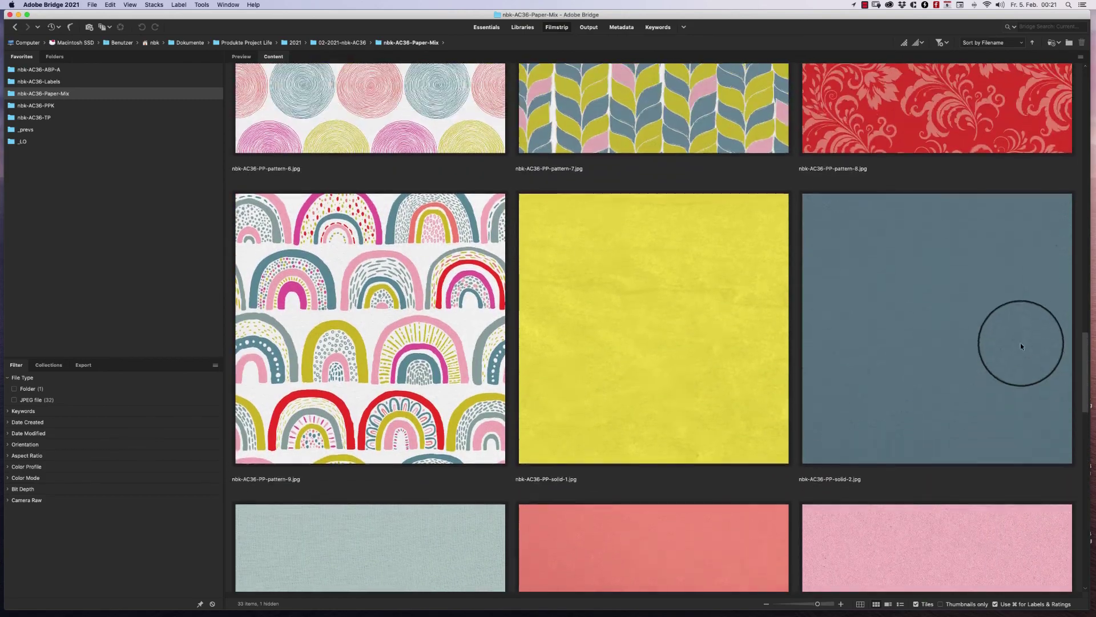
scroll(1021, 346, up, 7)
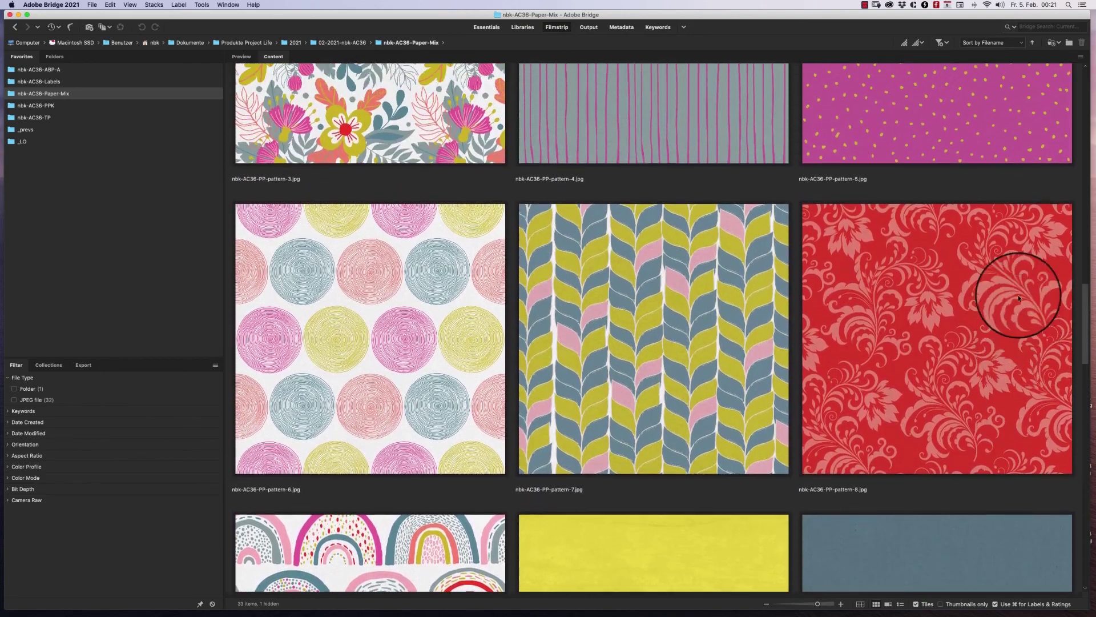
scroll(1020, 285, up, 8)
scroll(1015, 278, down, 5)
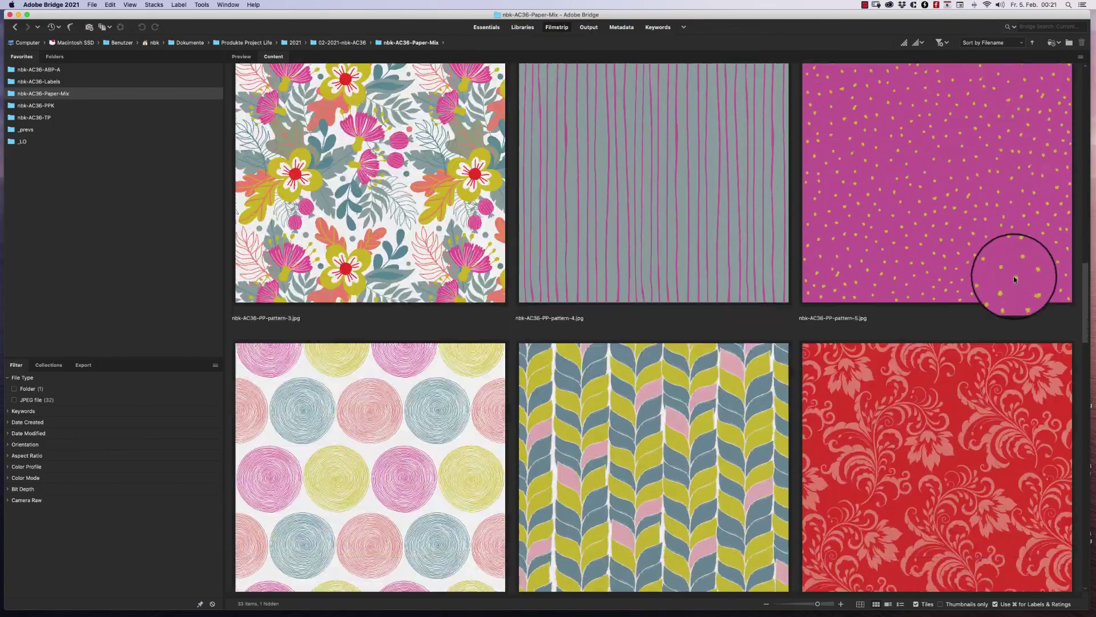
scroll(1015, 279, down, 12)
scroll(989, 357, up, 20)
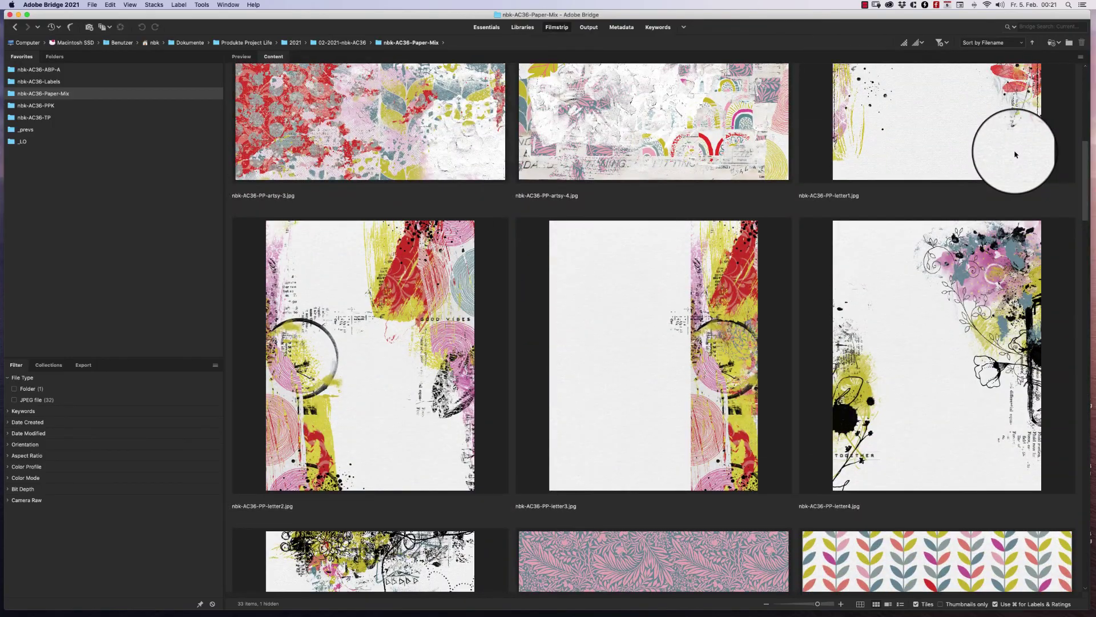
scroll(1015, 154, up, 3)
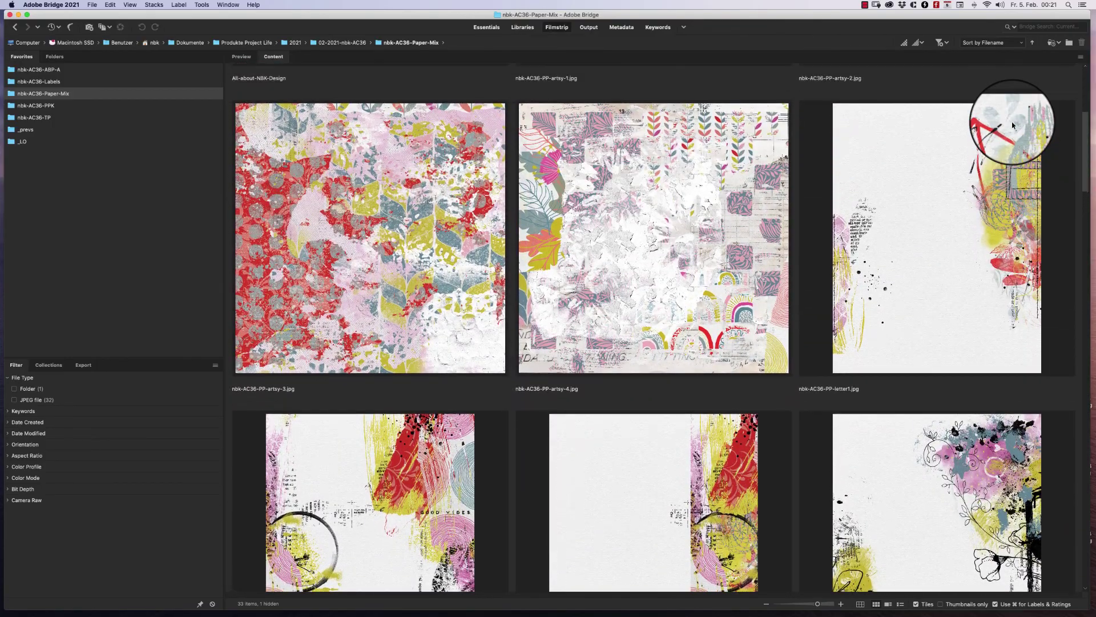
scroll(1015, 152, down, 6)
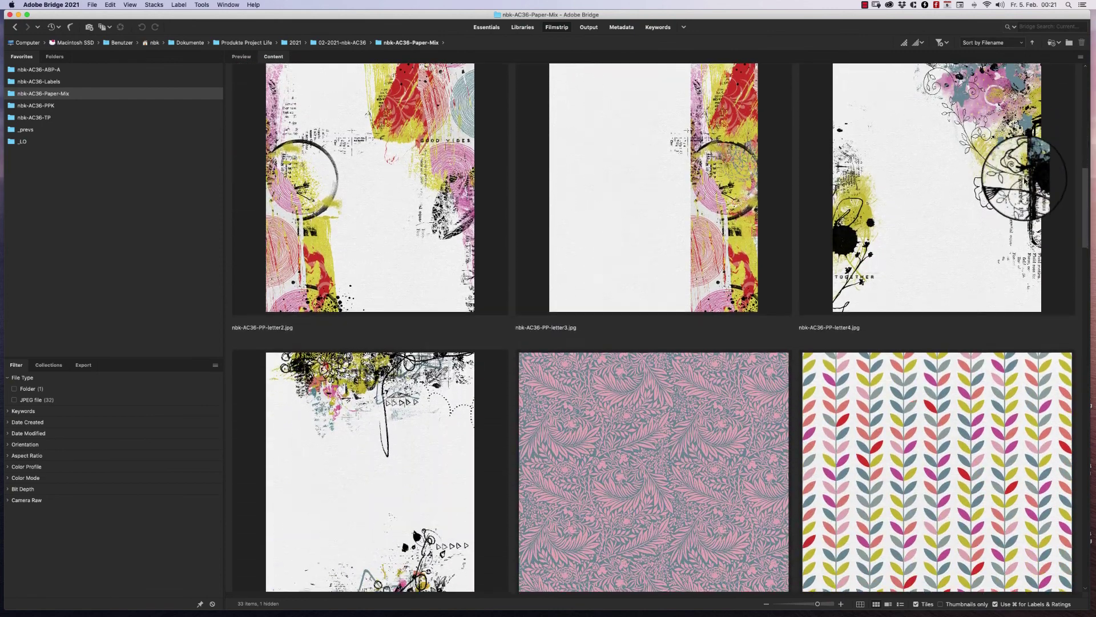
scroll(1025, 181, up, 1)
scroll(914, 195, down, 2)
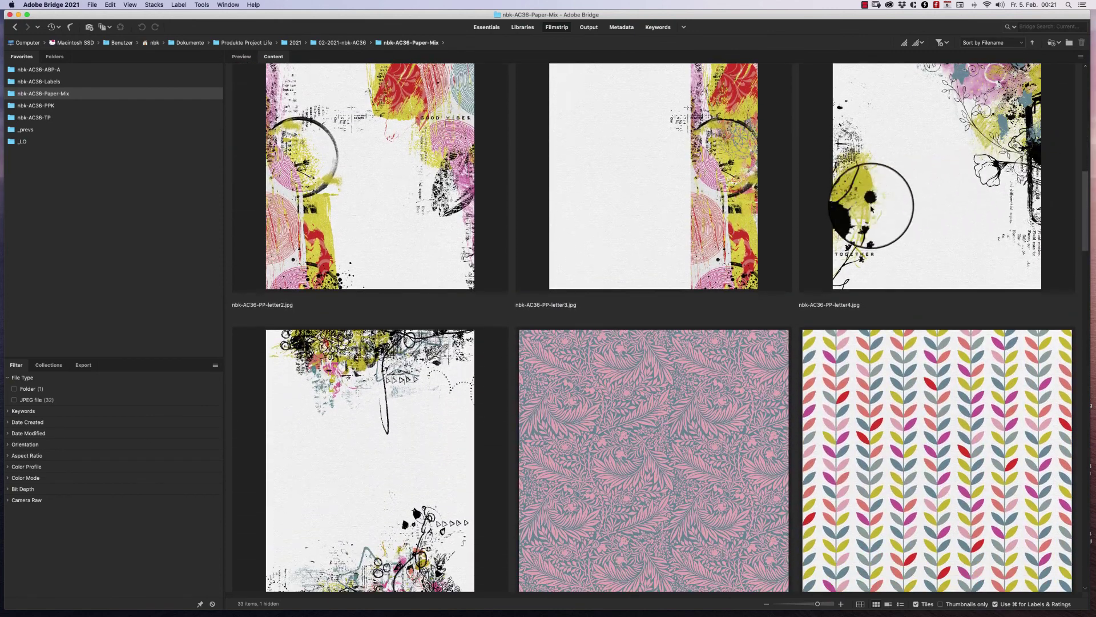
Open nbk-AC36-PP-letter3.jpg in Photoshop and enlarge its window so the whole page has space around it.
double_click(697, 235)
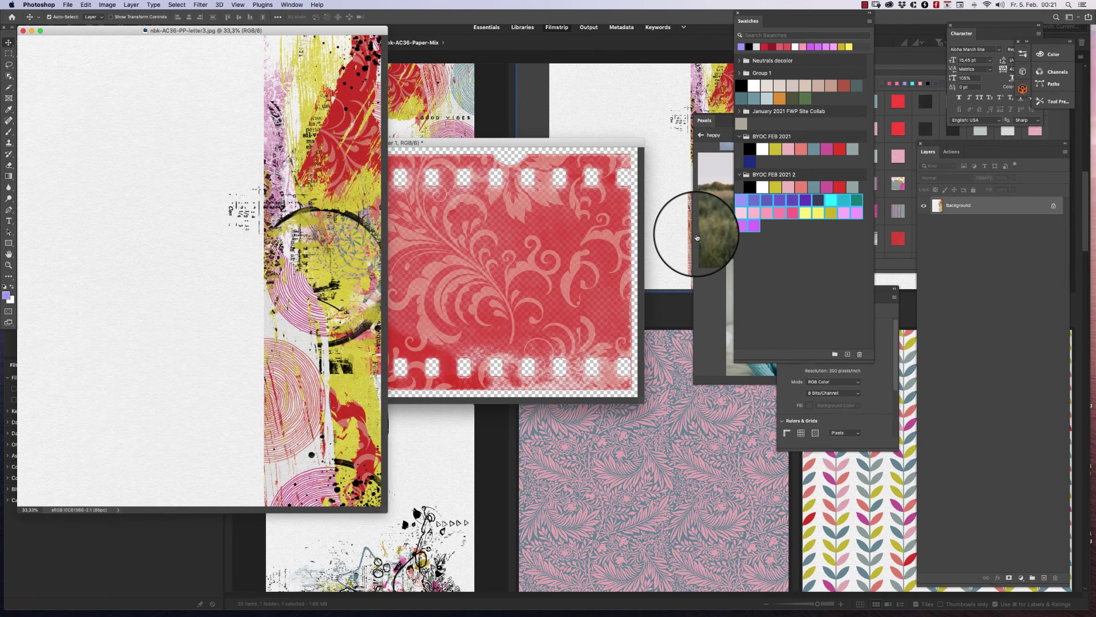
drag(331, 32, 553, 66)
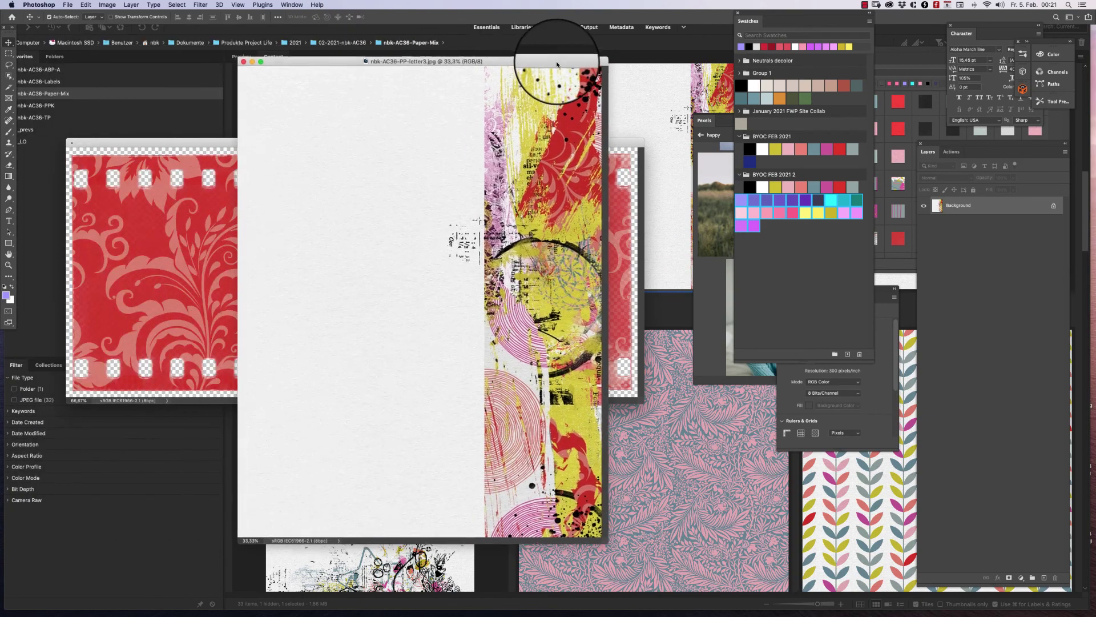
drag(606, 541, 690, 598)
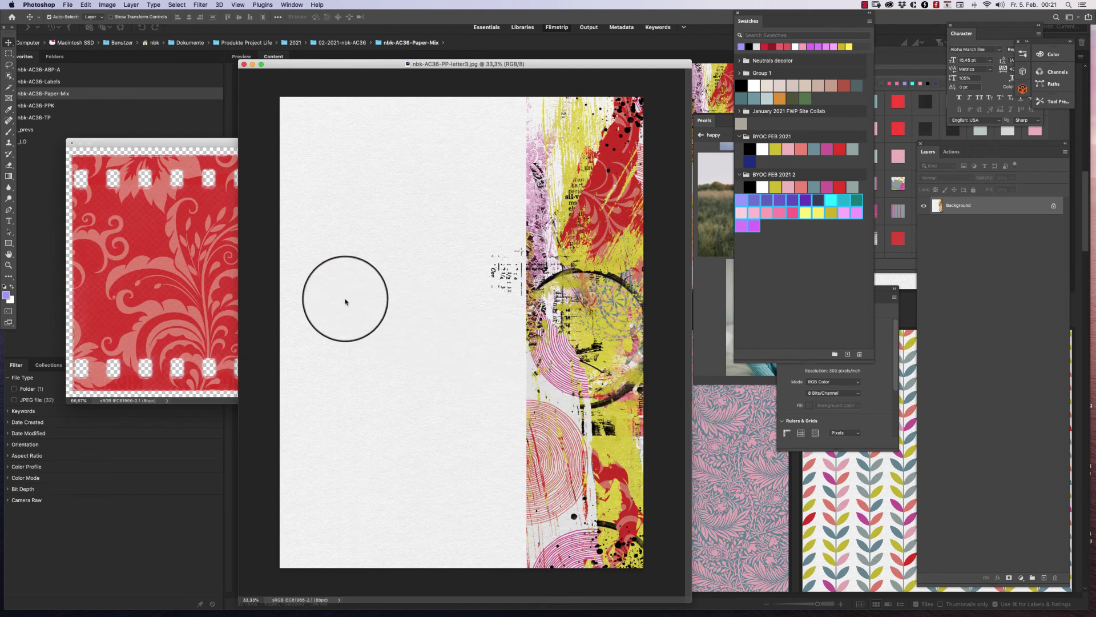
Copy the red floral film strip onto the middle of the letter paper and close the nbk-AC36-mask1.png document.
click(217, 251)
drag(217, 251, 528, 140)
click(171, 301)
key(super+w)
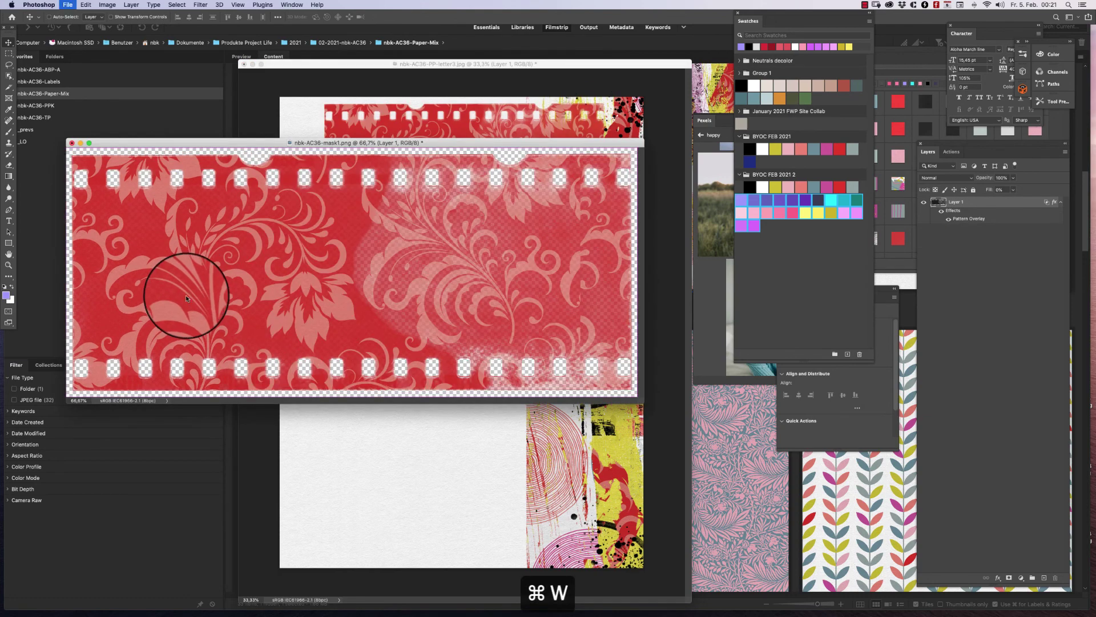
click(526, 202)
drag(516, 106, 545, 337)
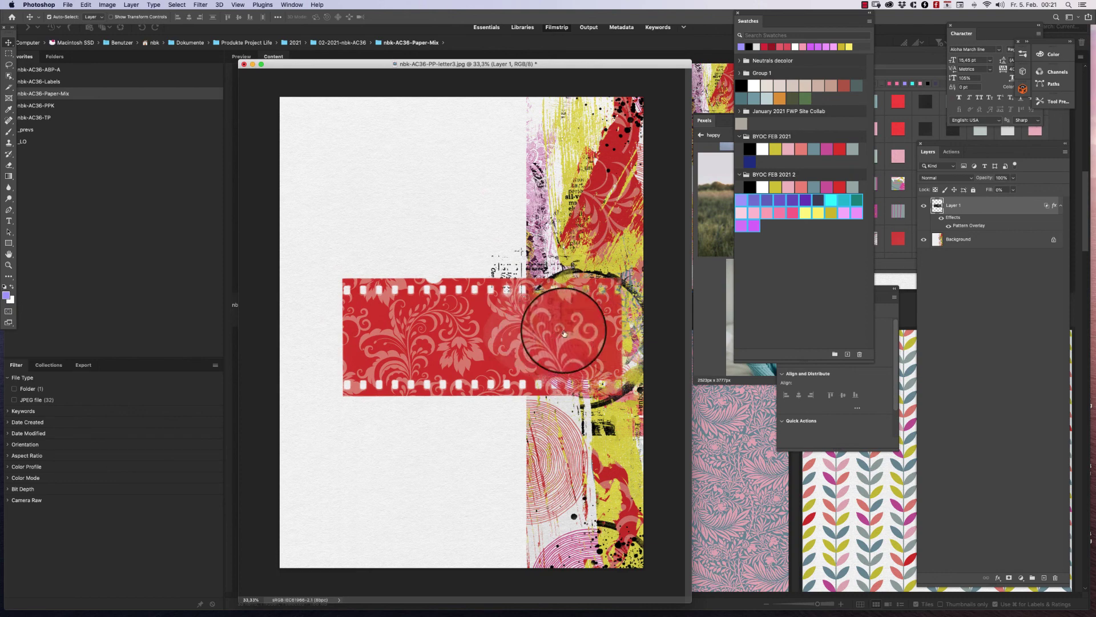
Clear the film strip's layer style, then scale it to 82.36% and rotate it 90° along the inner edge of the painted border.
click(893, 267)
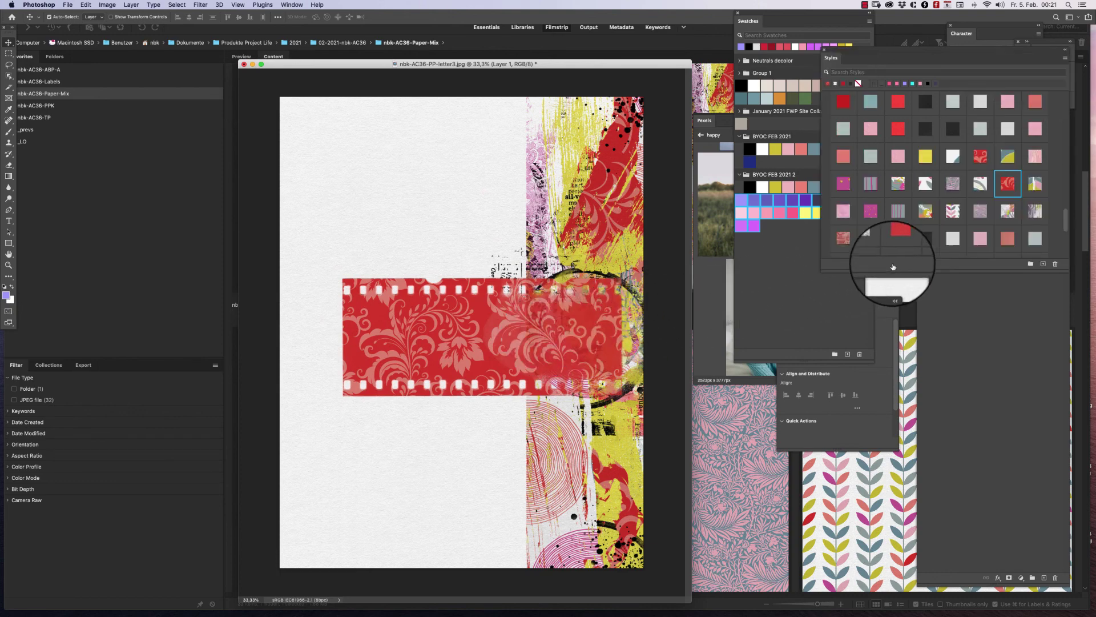
click(858, 84)
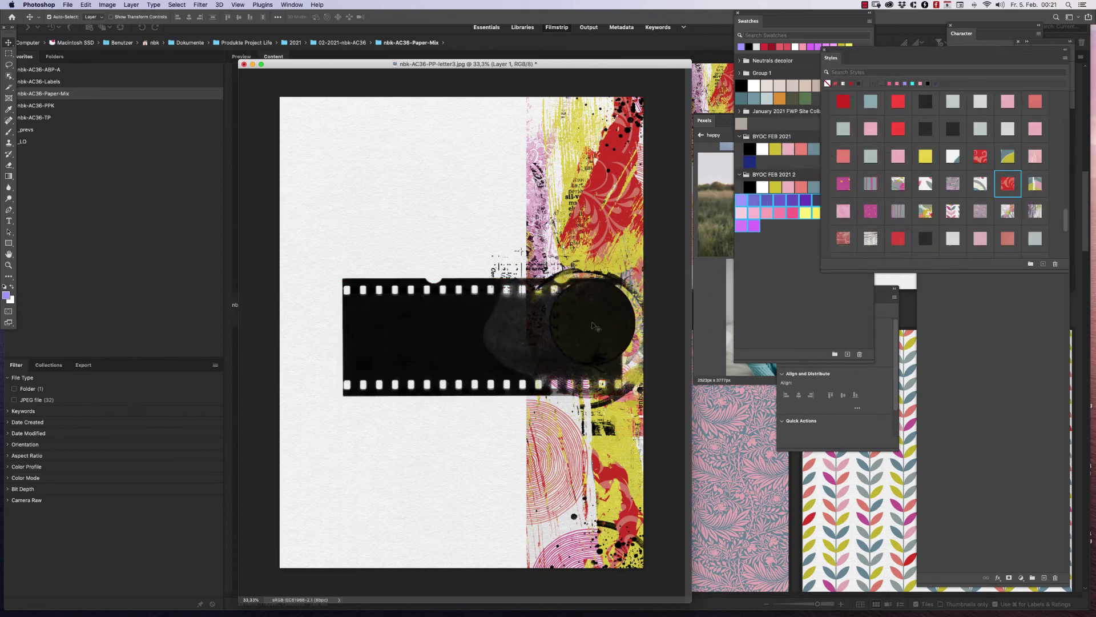
key(super+t)
drag(341, 277, 389, 297)
drag(528, 359, 500, 354)
drag(599, 337, 590, 428)
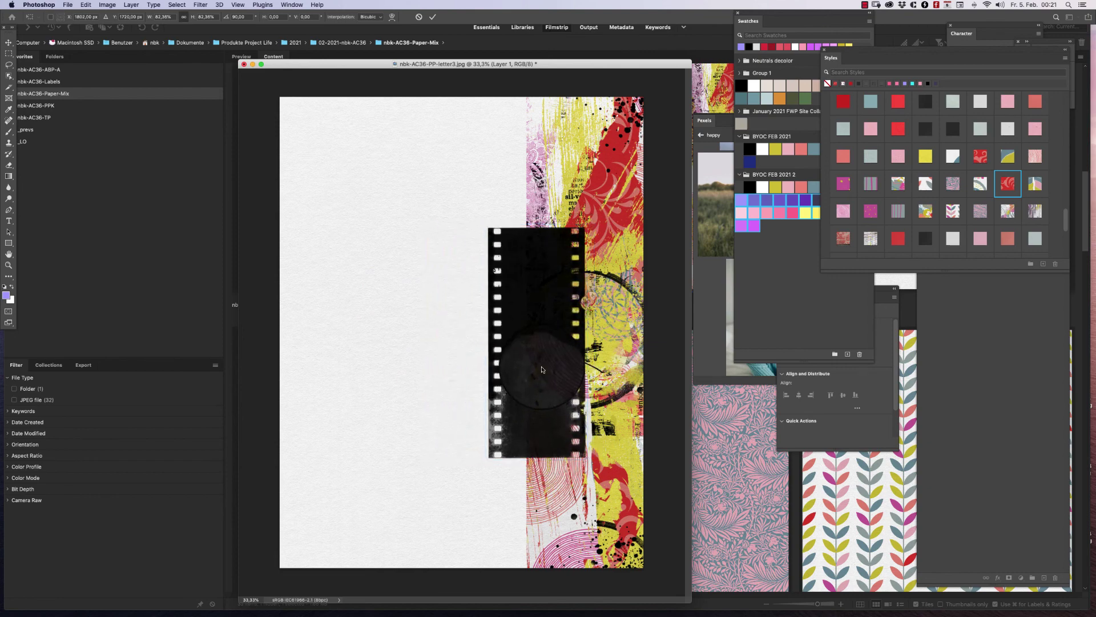
key(Return)
drag(586, 69, 571, 61)
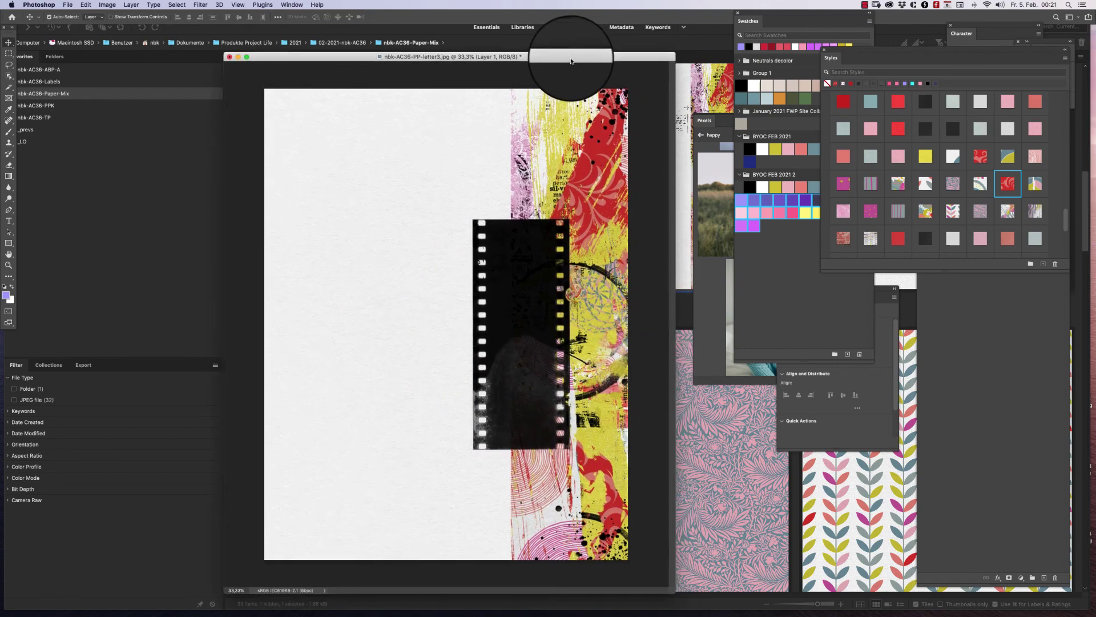
Switch back to Adobe Bridge, look over the pattern and solid papers again, and open the nbk-AC36-TP template folder.
click(730, 451)
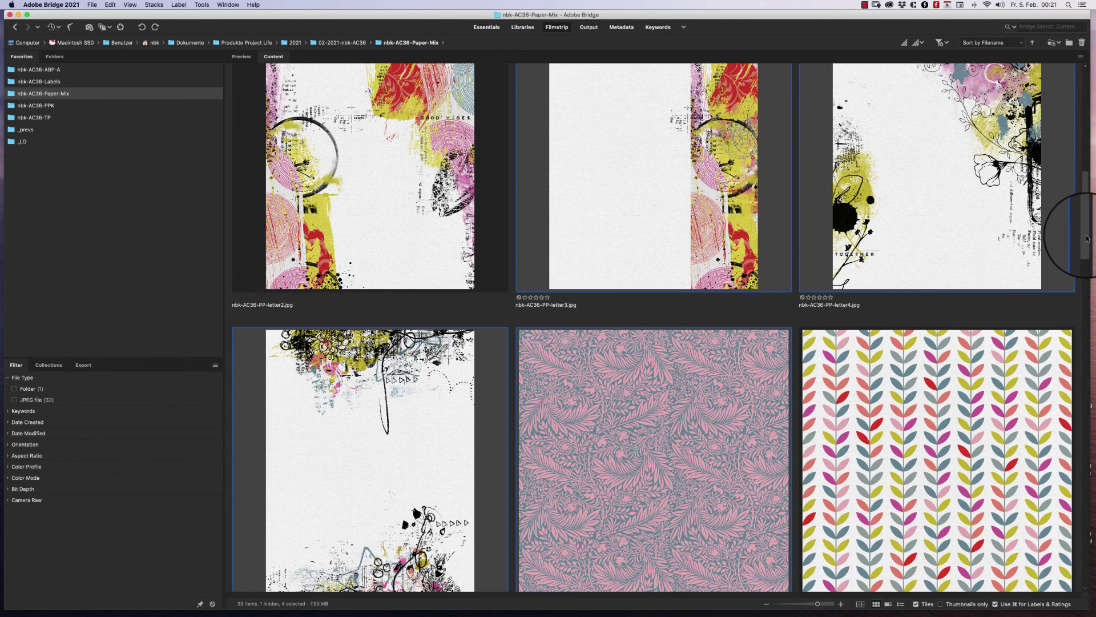
scroll(1048, 302, down, 5)
scroll(1048, 303, down, 12)
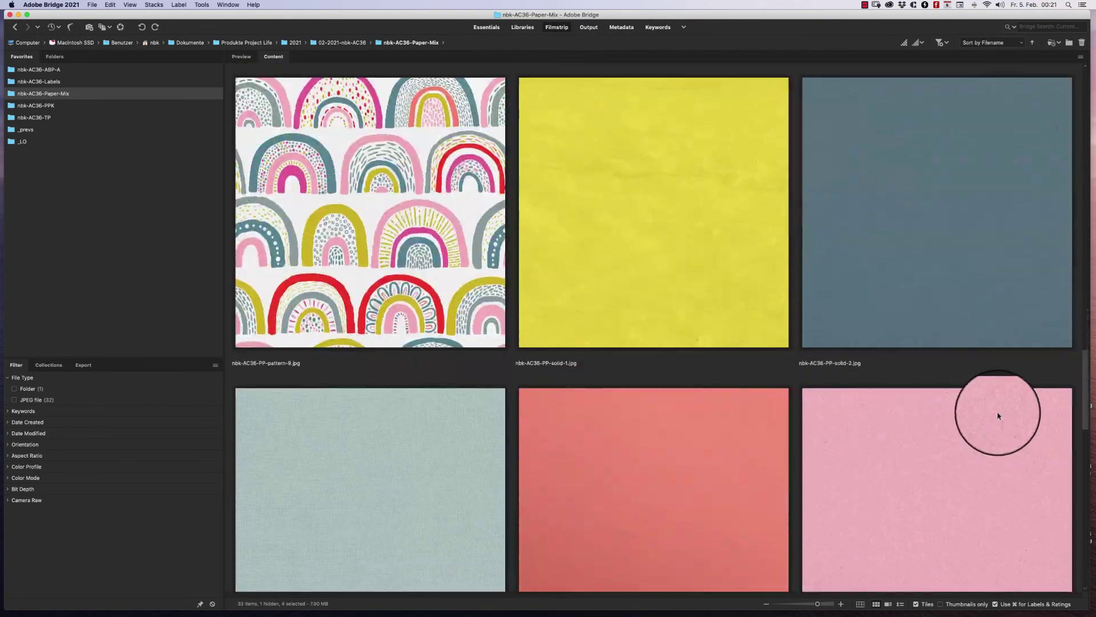
scroll(981, 457, up, 18)
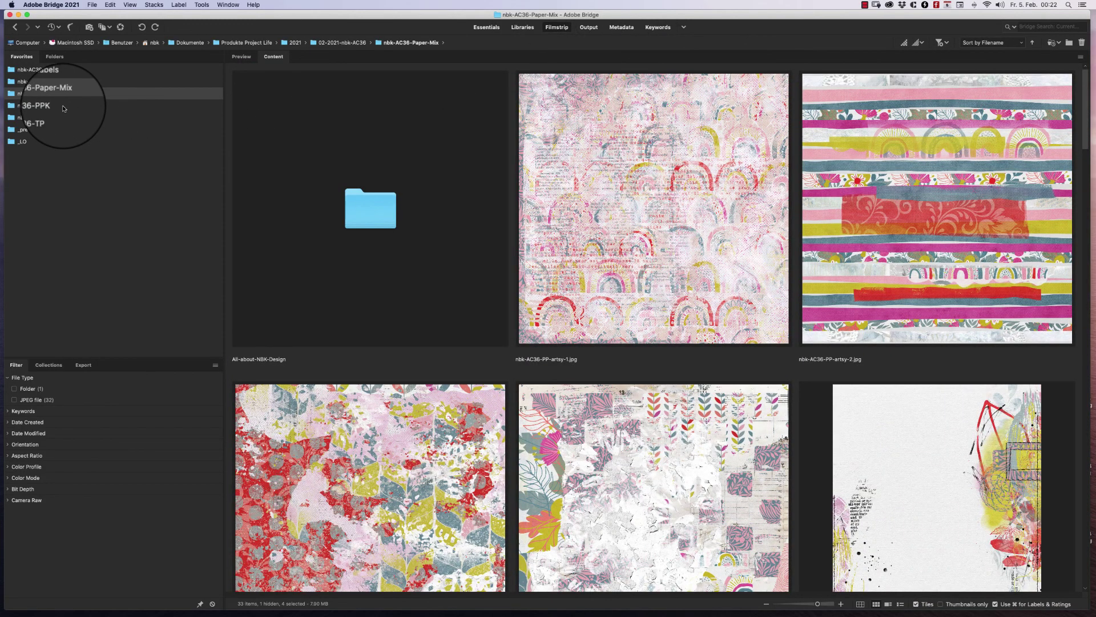
click(57, 119)
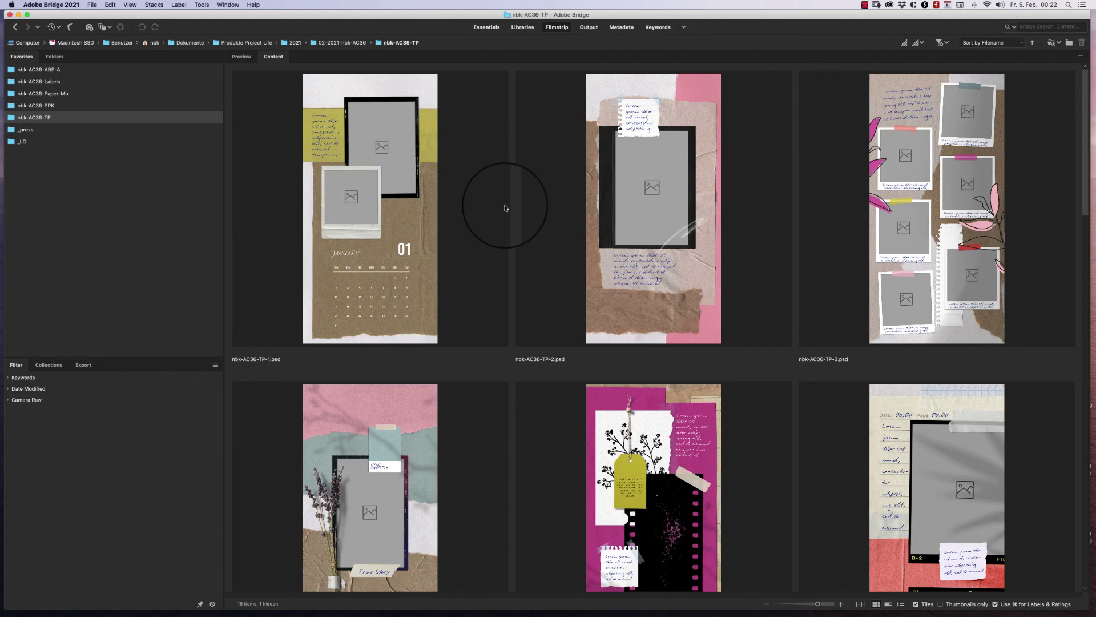
Open nbk-AC36-TP-1.psd in Photoshop in an enlarged window and show the March calendar layer instead of January.
double_click(411, 259)
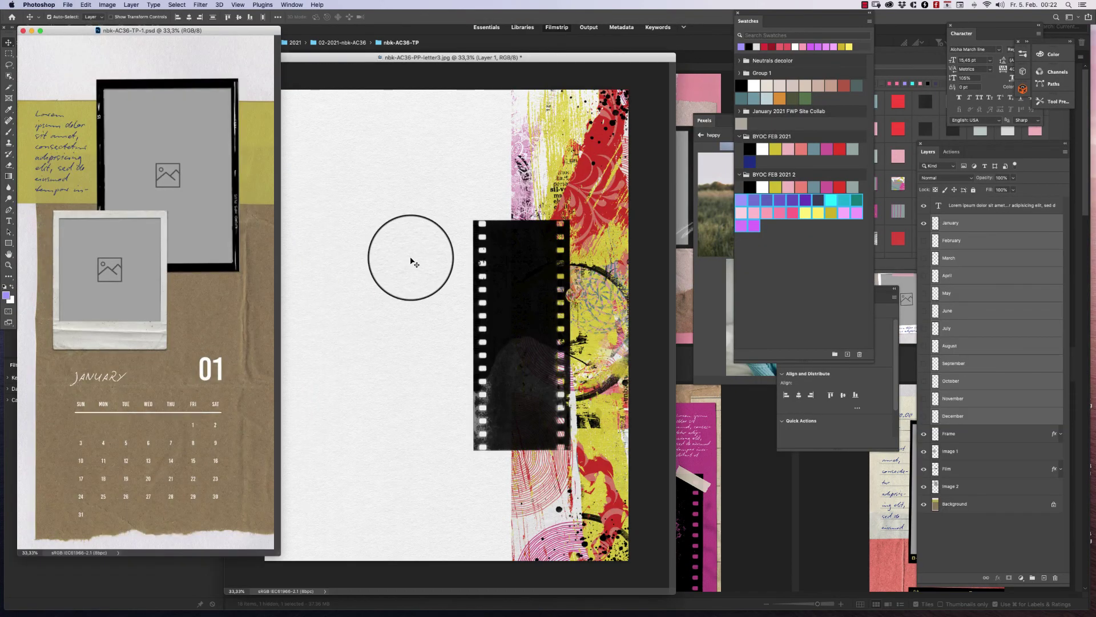
drag(280, 553, 411, 594)
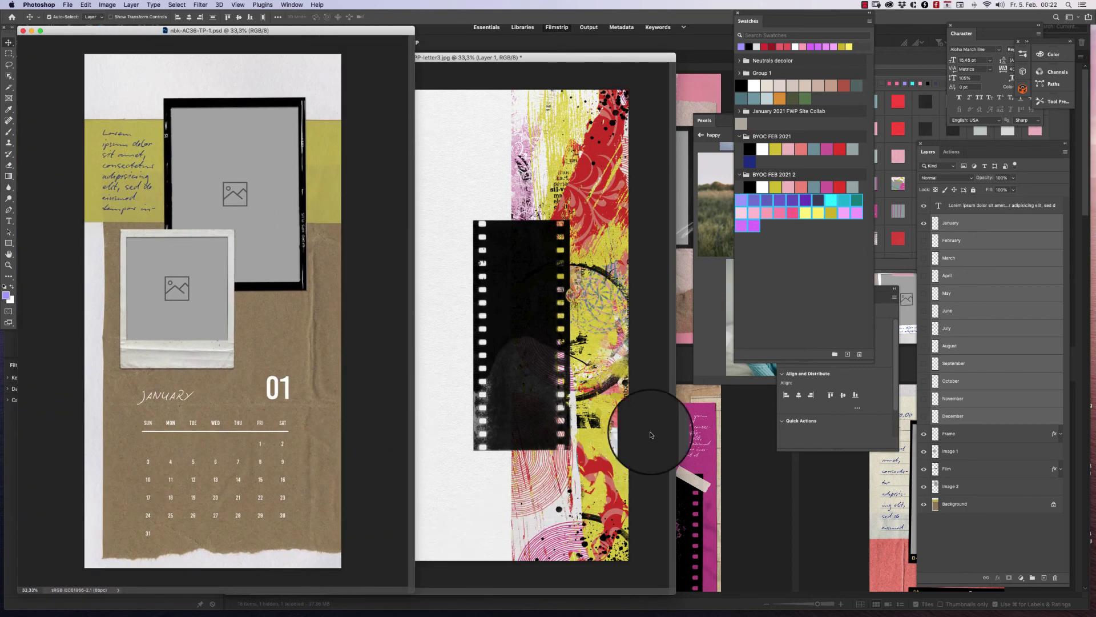
click(924, 225)
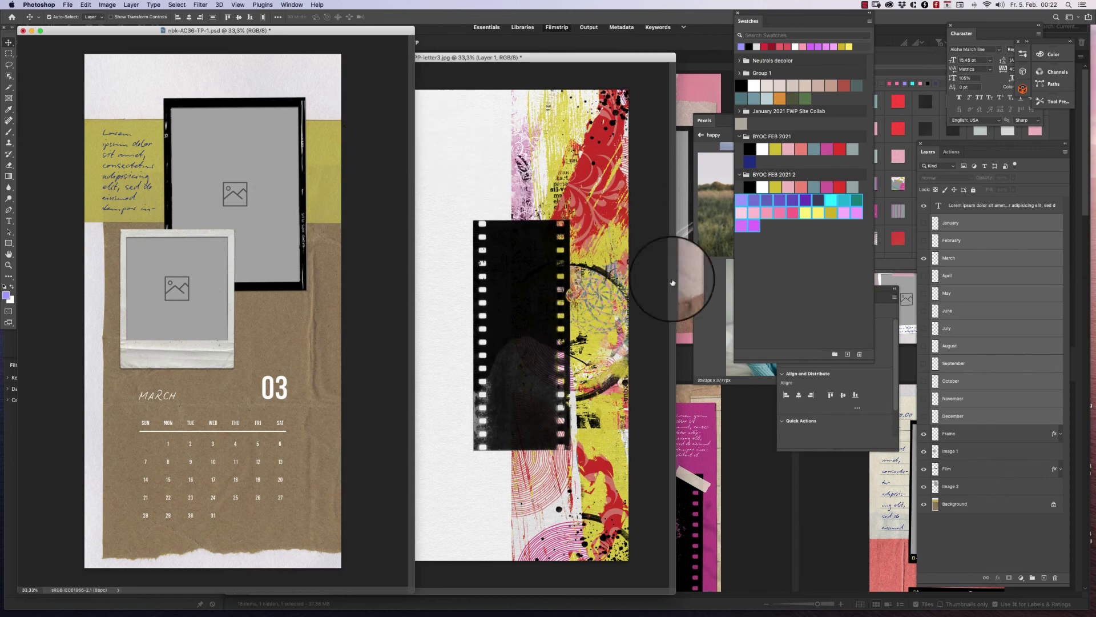
Unlock the template's Background layer and dismiss the layer style settings without changes.
click(1054, 504)
double_click(1030, 506)
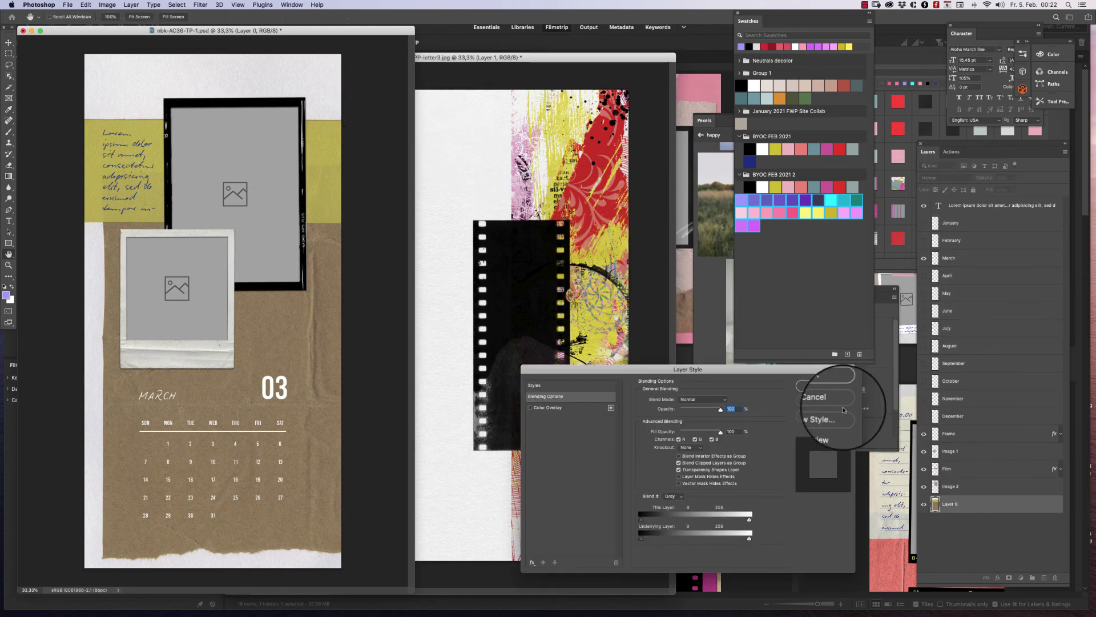
click(823, 400)
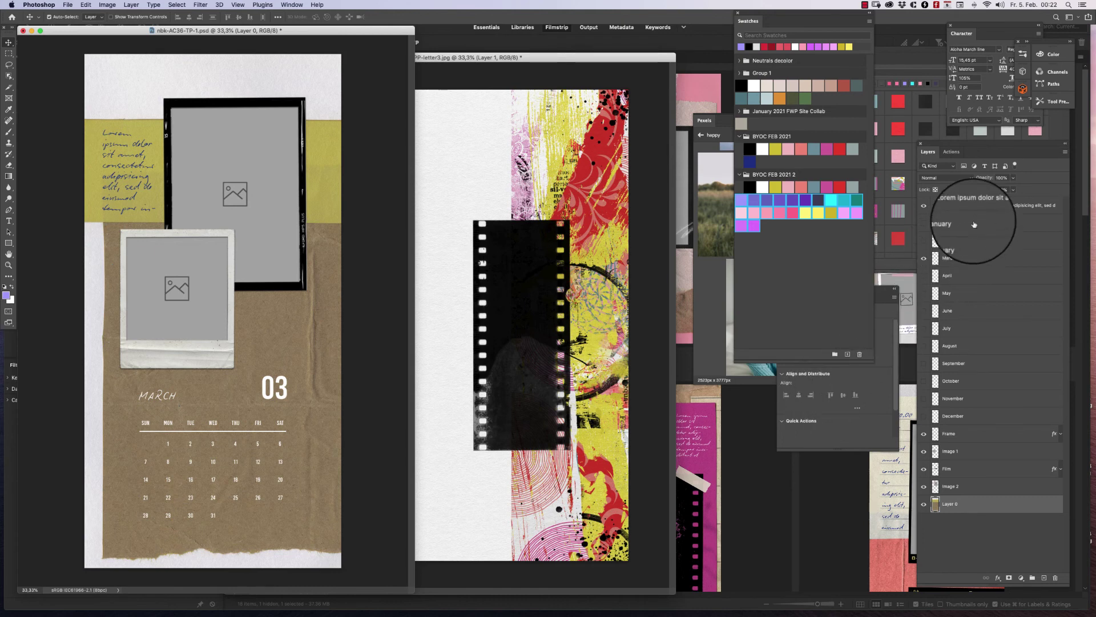
Select the text layer, the March layer and all layers from Frame down to Layer 0 in the template.
shift+click(986, 207)
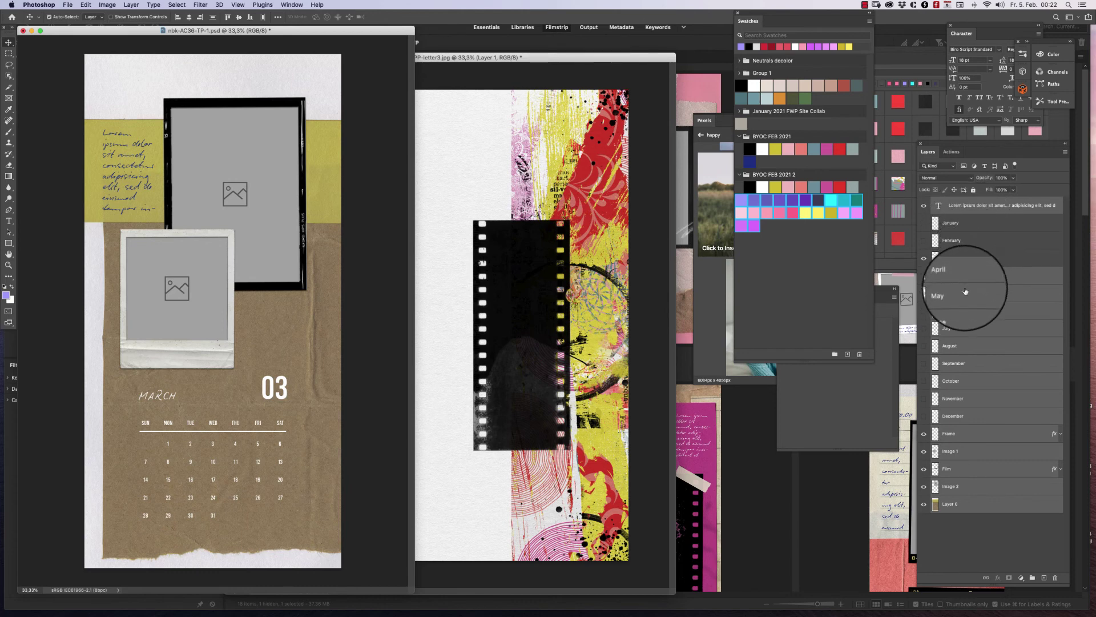
click(975, 503)
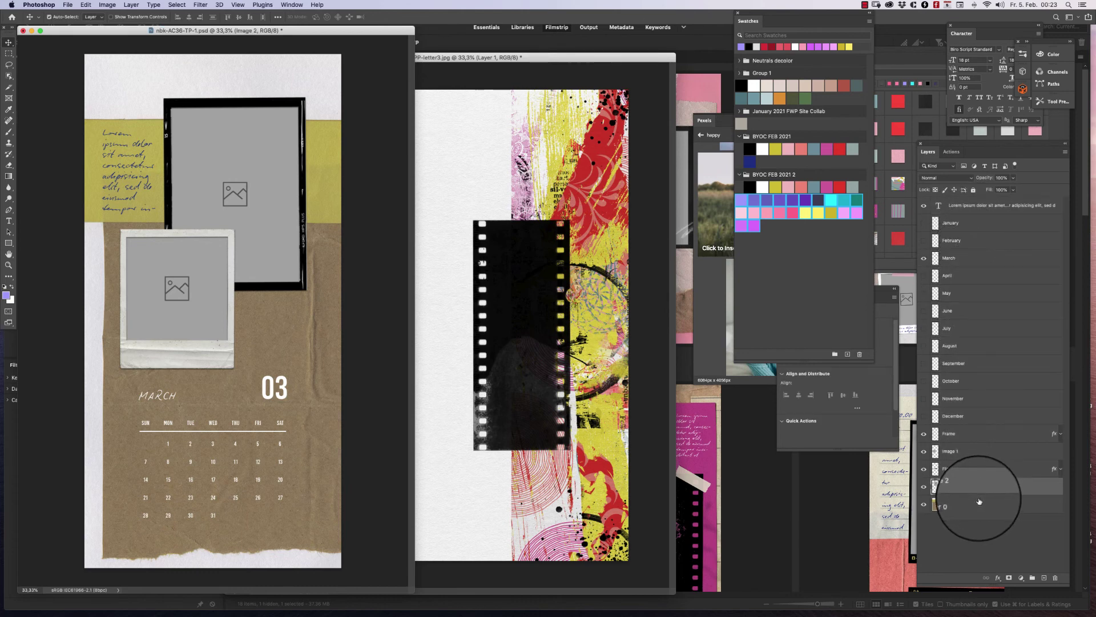
shift+click(971, 469)
shift+click(967, 441)
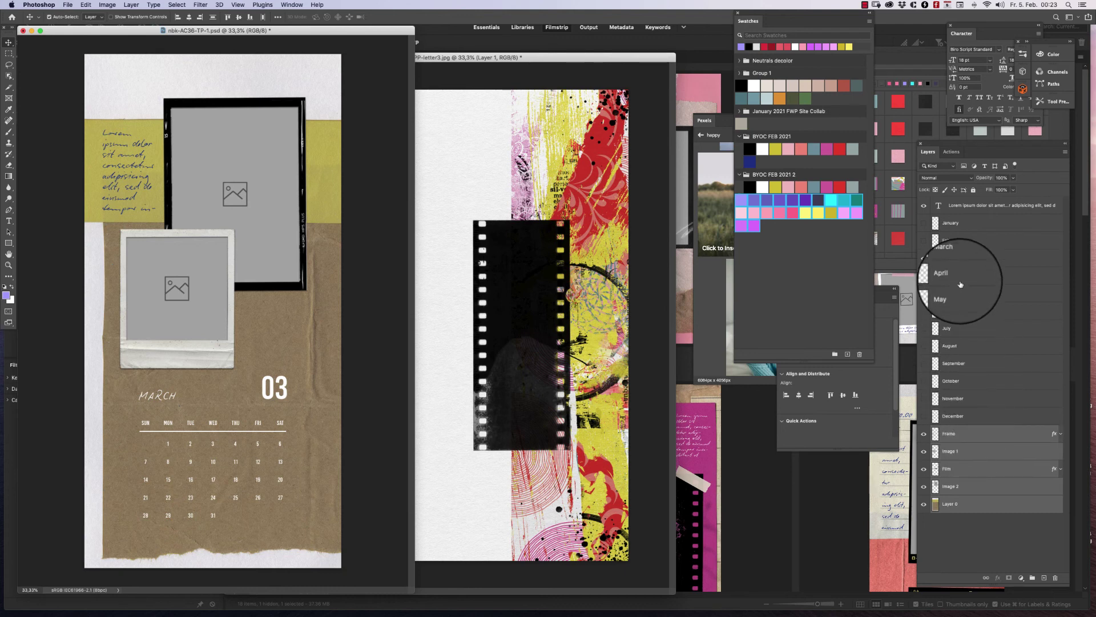
super+click(977, 258)
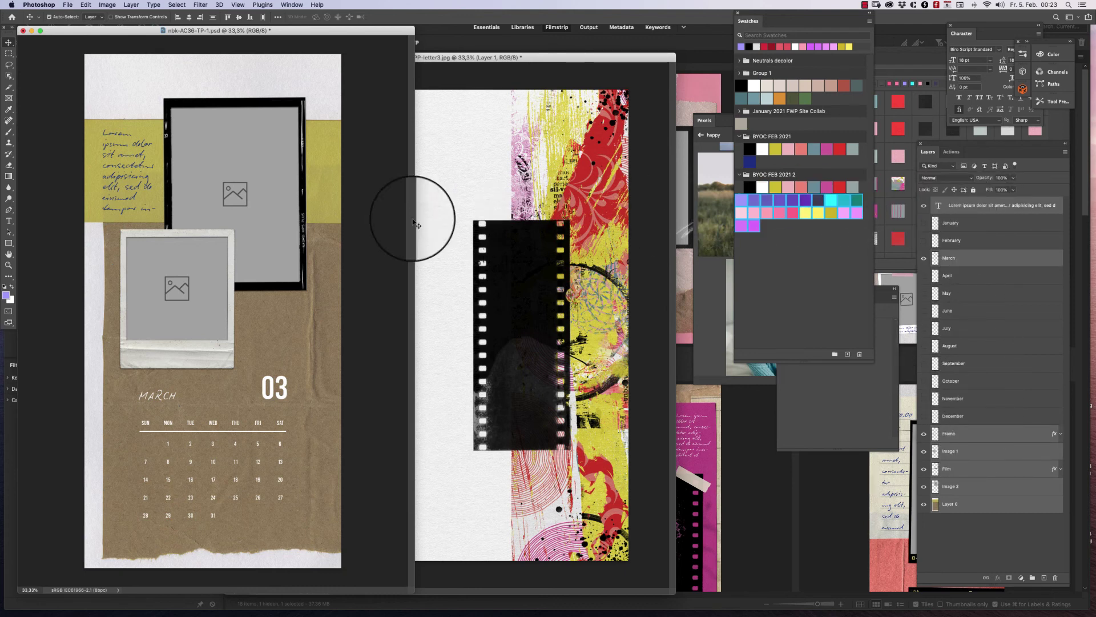
Copy the selected template layers into nbk-AC36-PP-letter3.jpg, scale them to about 96% and align them with the paper's left edge.
drag(269, 215, 464, 197)
key(super+t)
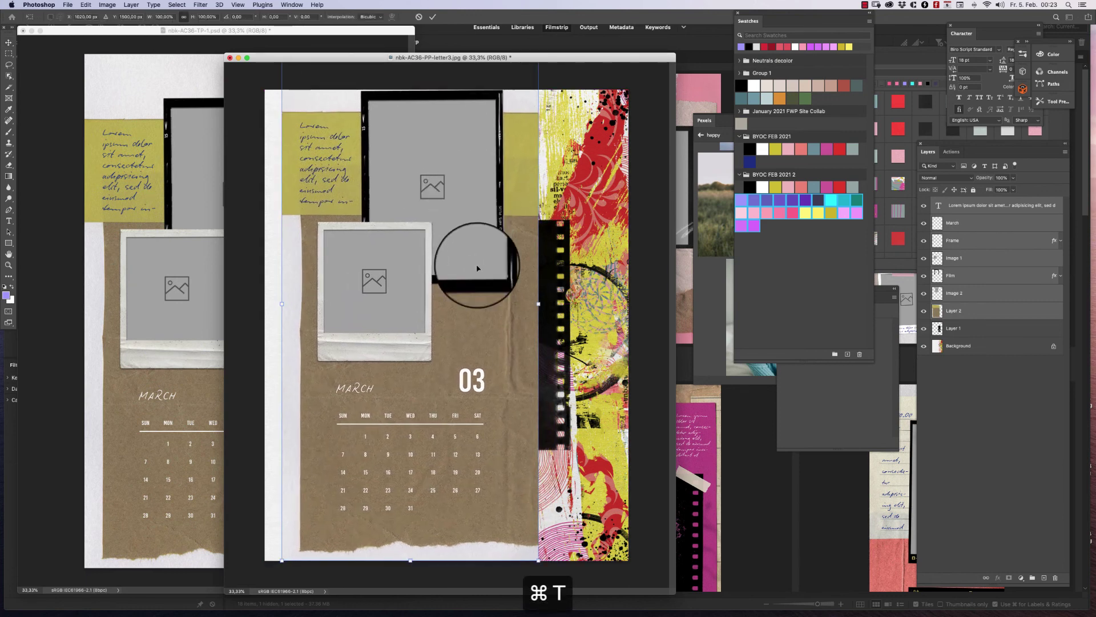
drag(539, 560, 389, 467)
drag(439, 210, 502, 60)
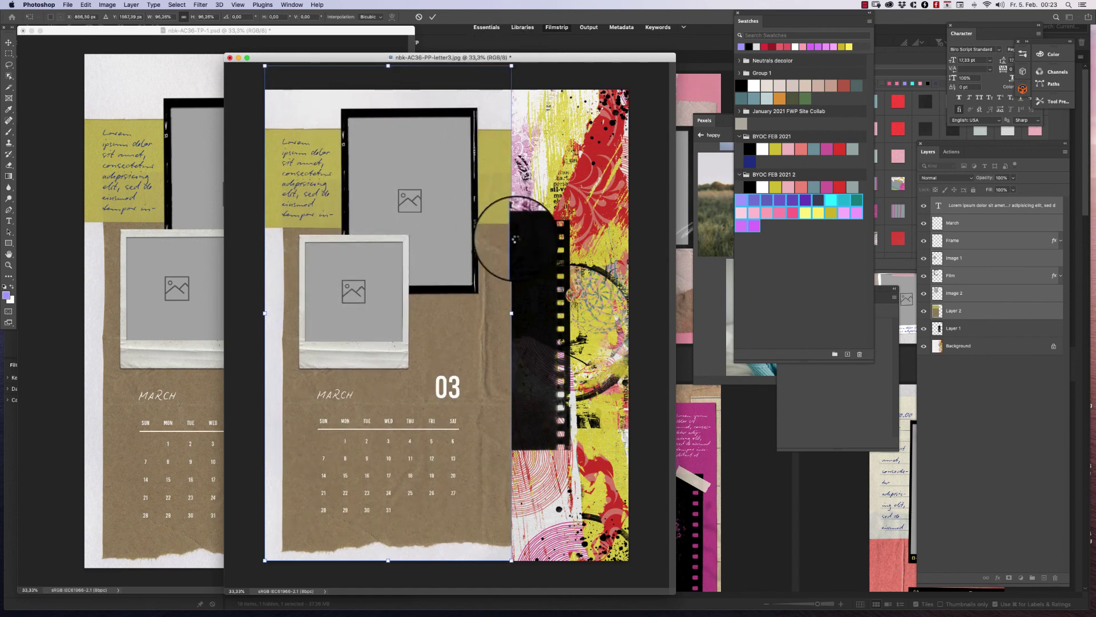
double_click(539, 303)
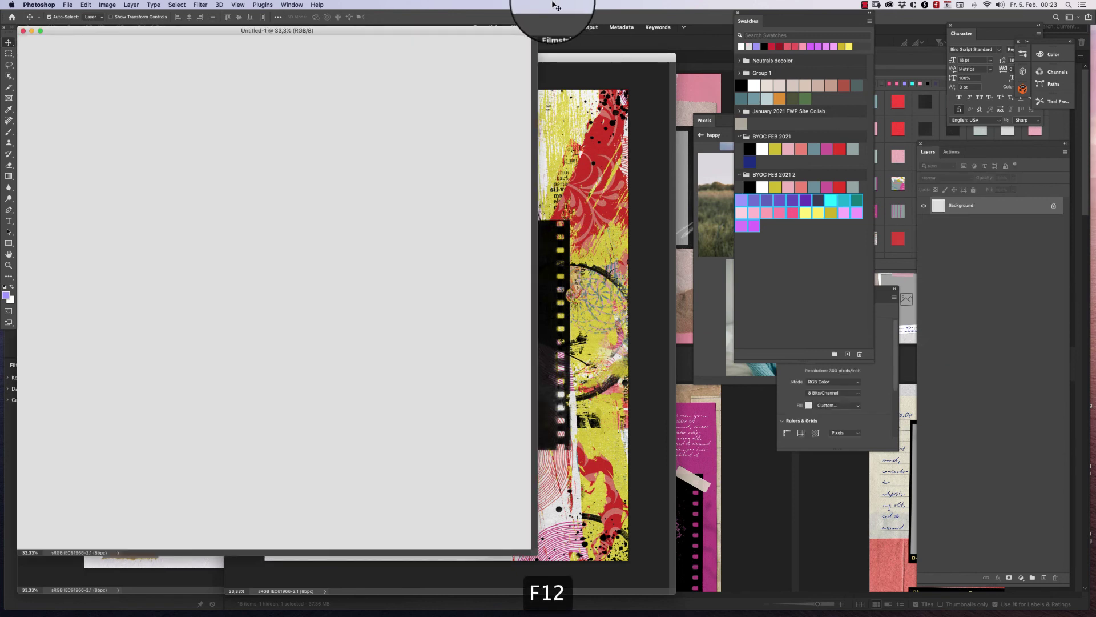
Copy the selected March calendar layers from nbk-AC36-TP-1.psd onto the left half of a new blank square document and enlarge its window.
drag(392, 31, 611, 67)
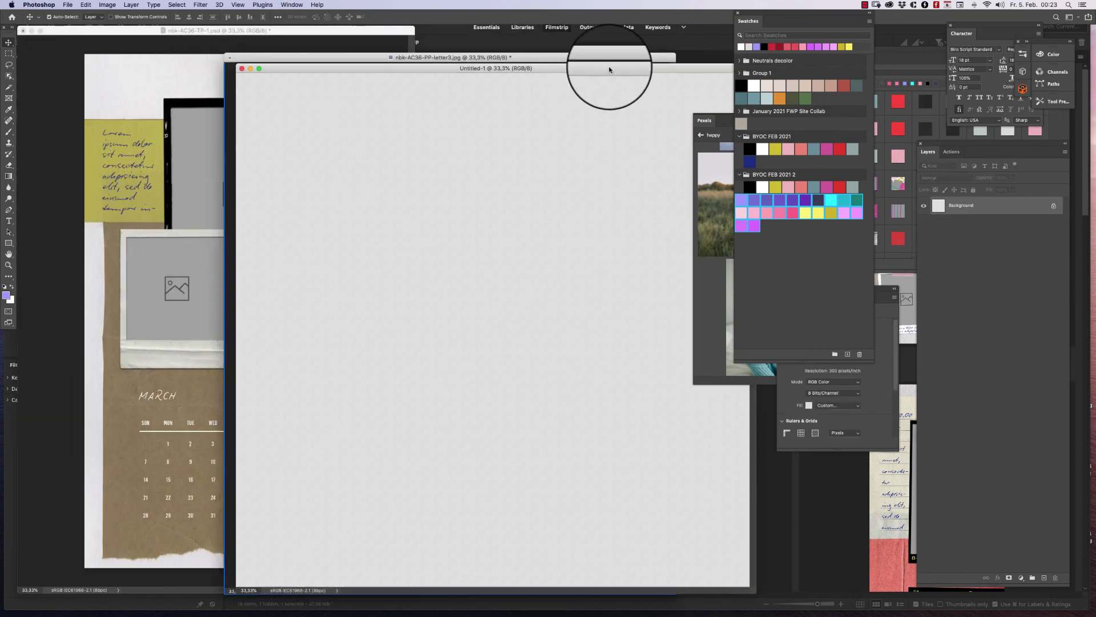
click(83, 344)
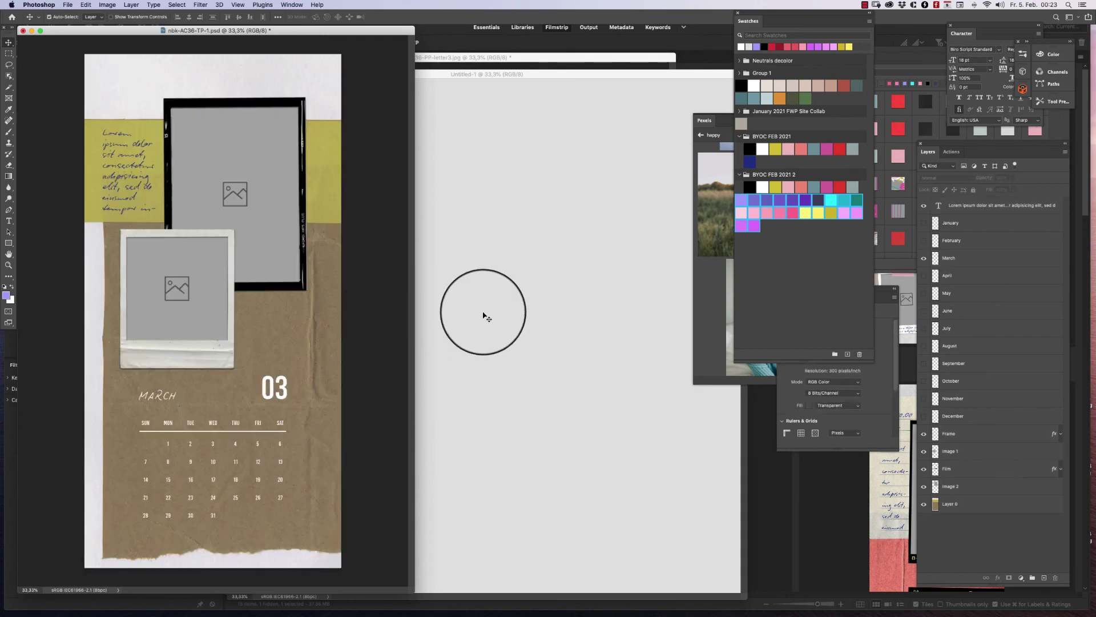
drag(391, 61, 62, 588)
drag(269, 398, 416, 306)
drag(551, 76, 439, 34)
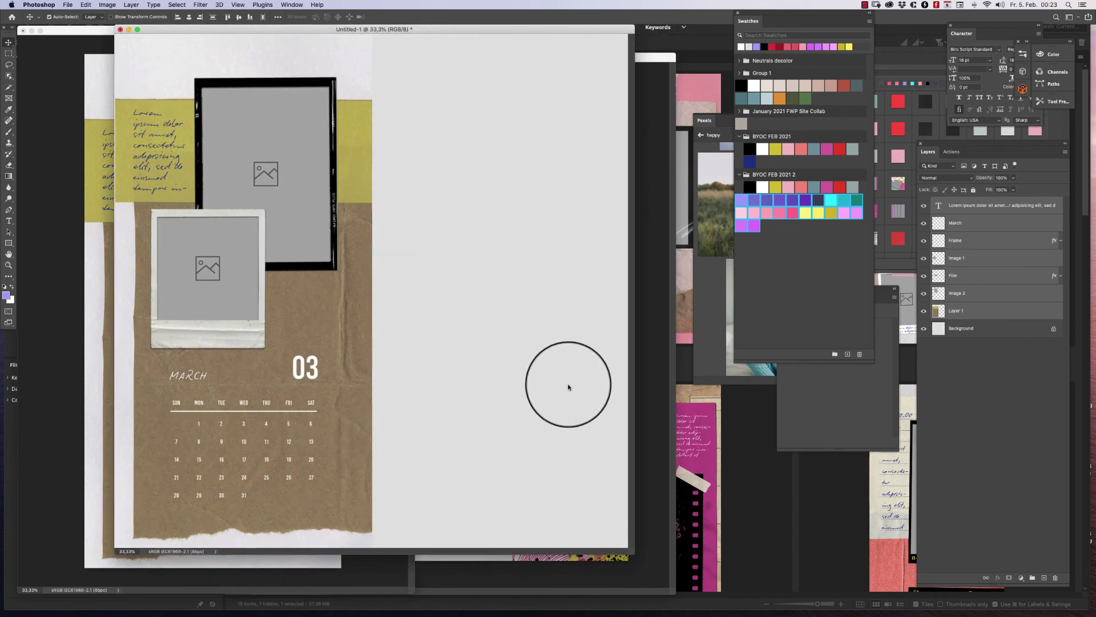
drag(632, 551, 641, 571)
Open nbk-AC36-TP-5.psd from Adobe Bridge, unlock its Background layer, enlarge its window and select all layers.
click(785, 497)
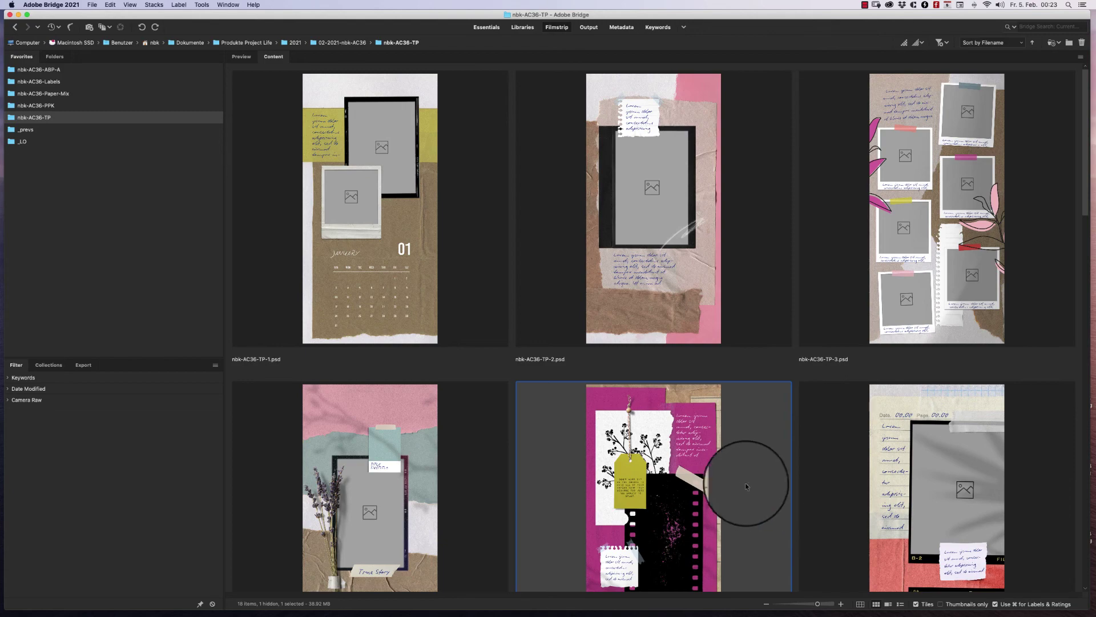
double_click(704, 469)
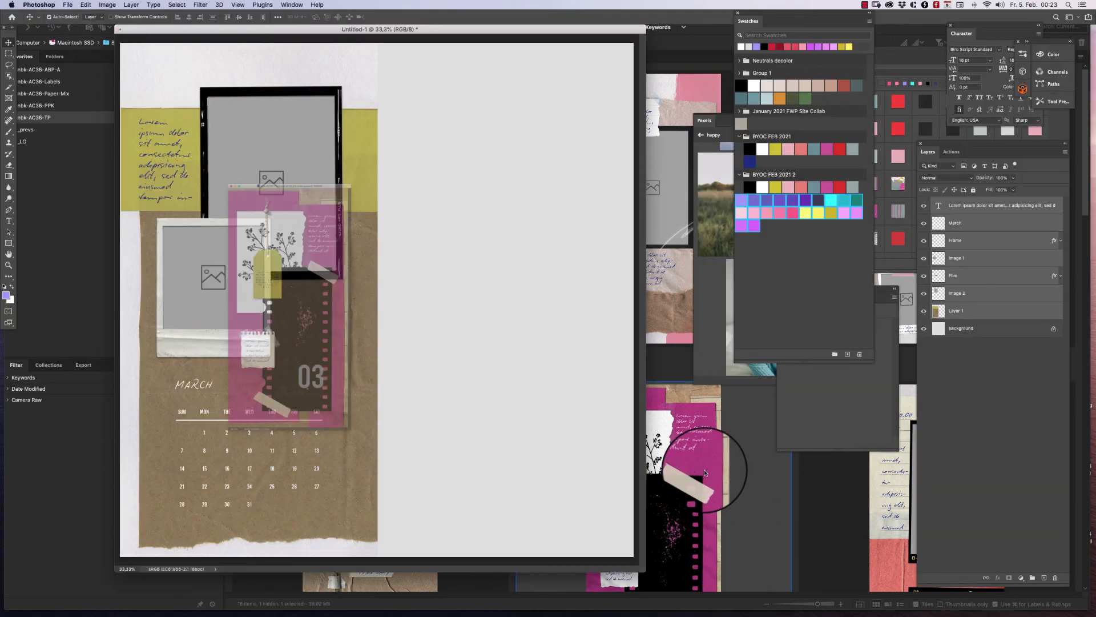
click(1054, 382)
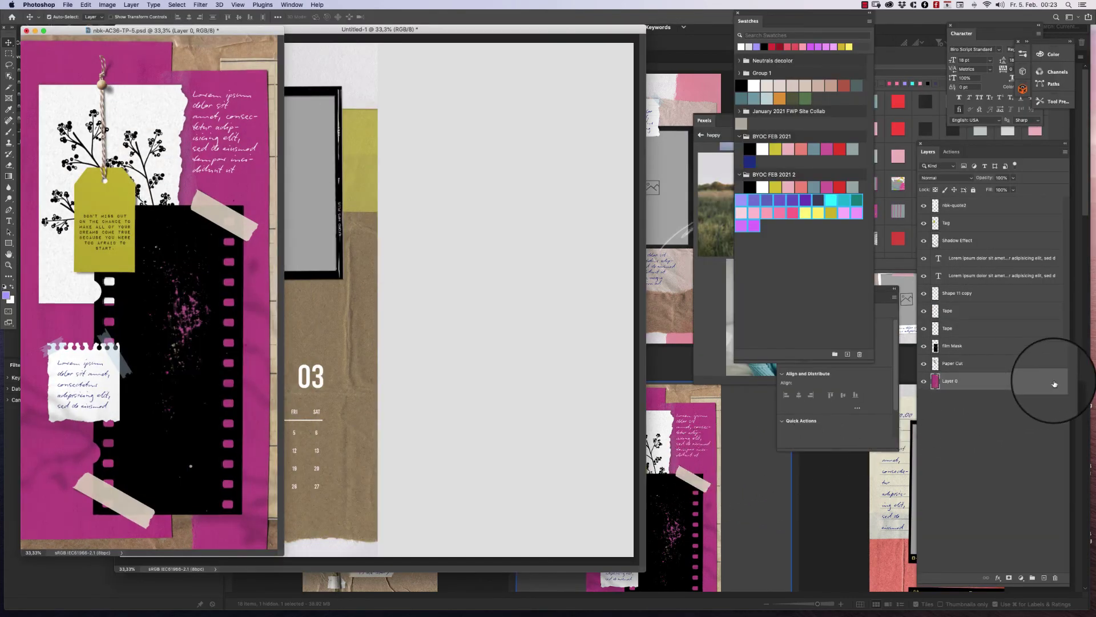
drag(284, 555, 323, 612)
key(super+alt+a)
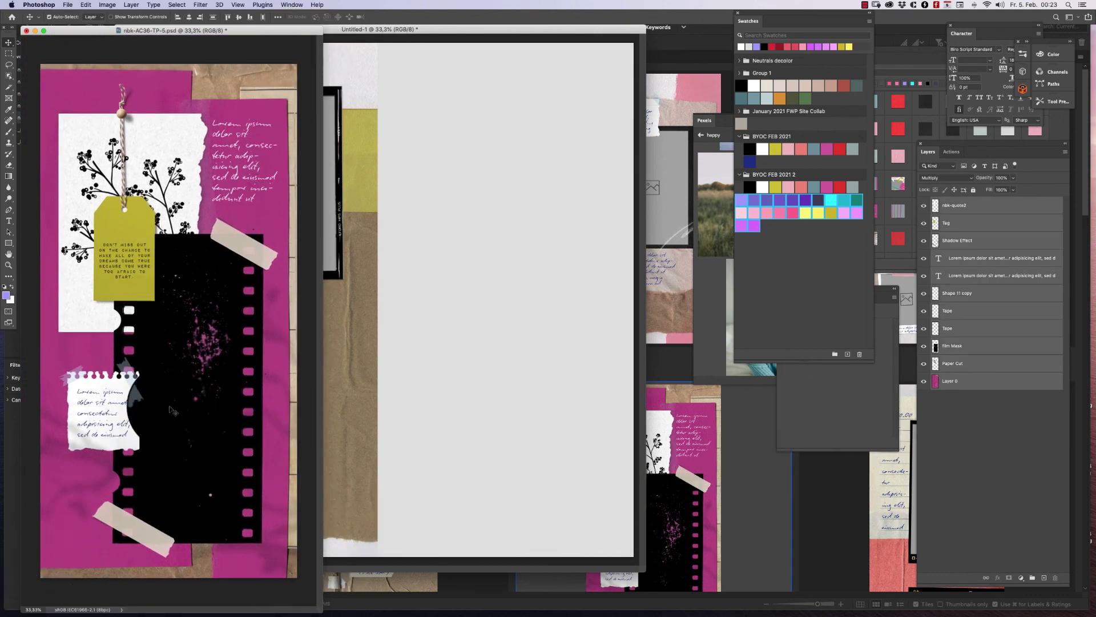
Place all magenta template layers on the right half of the square document and close nbk-AC36-TP-5.psd without saving.
drag(200, 418, 472, 379)
drag(474, 324, 529, 275)
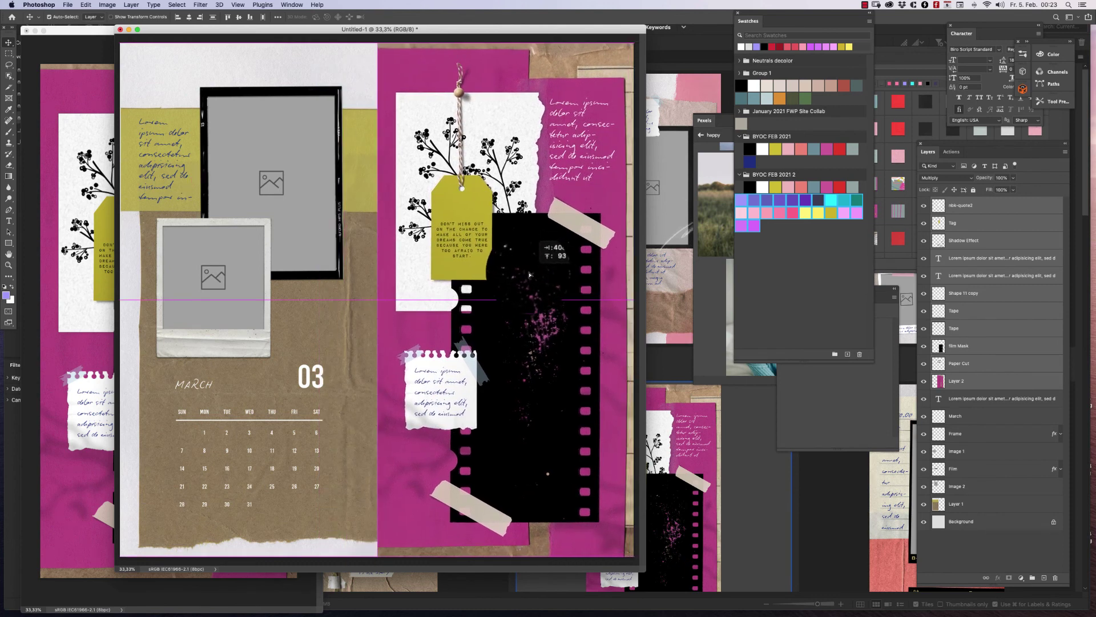
drag(644, 571, 678, 604)
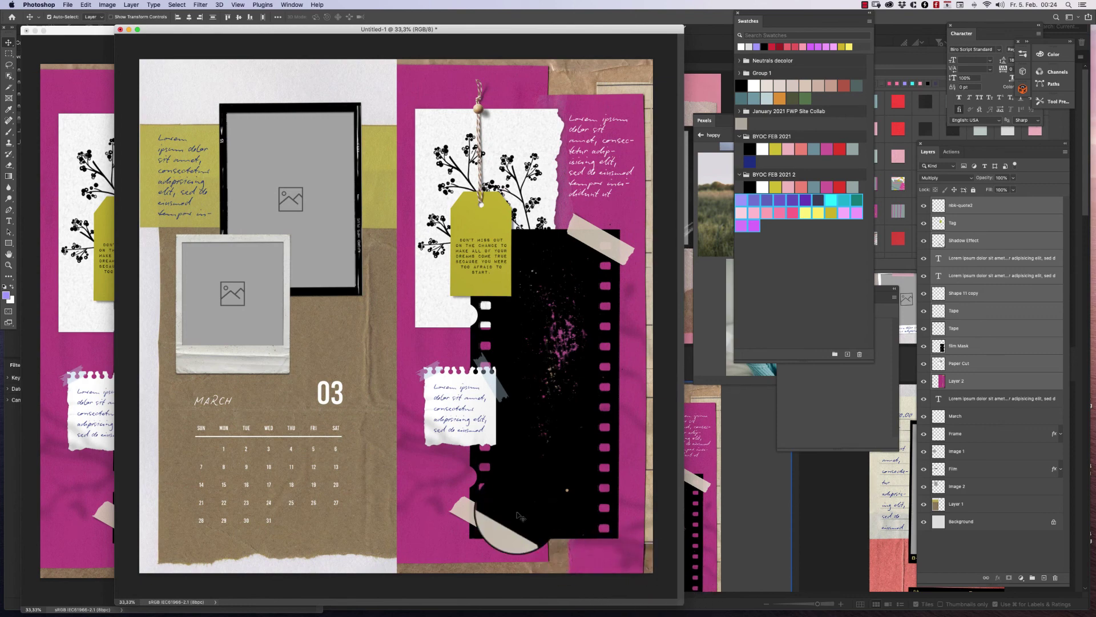
click(83, 273)
key(cmd+w)
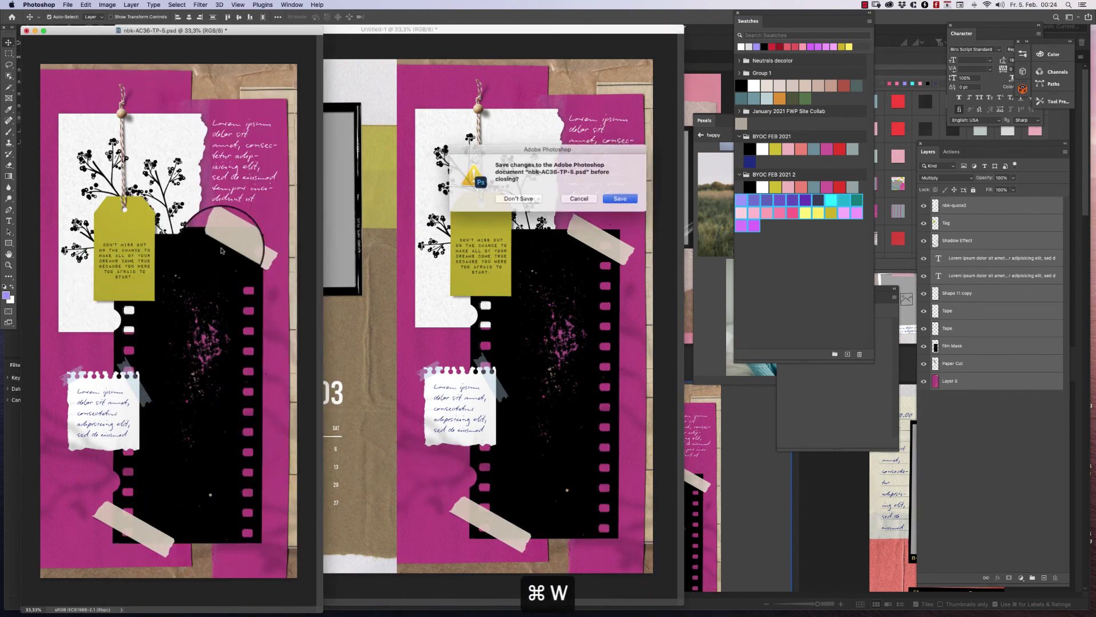
click(523, 200)
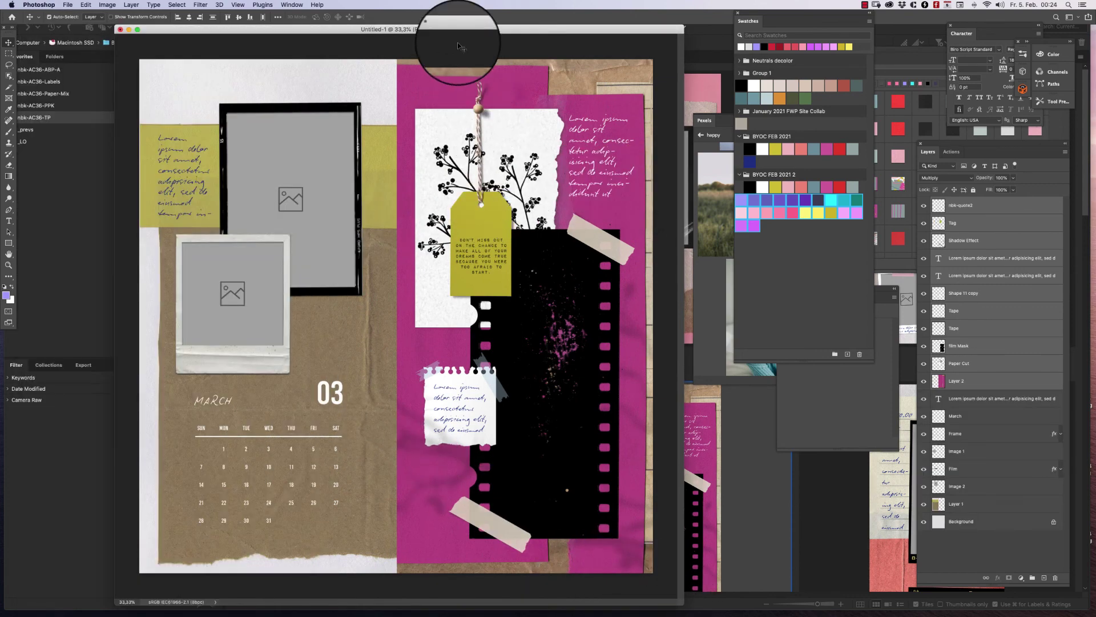
Delete the magenta background paper layer and the kraft background paper layer from the combined page.
click(460, 64)
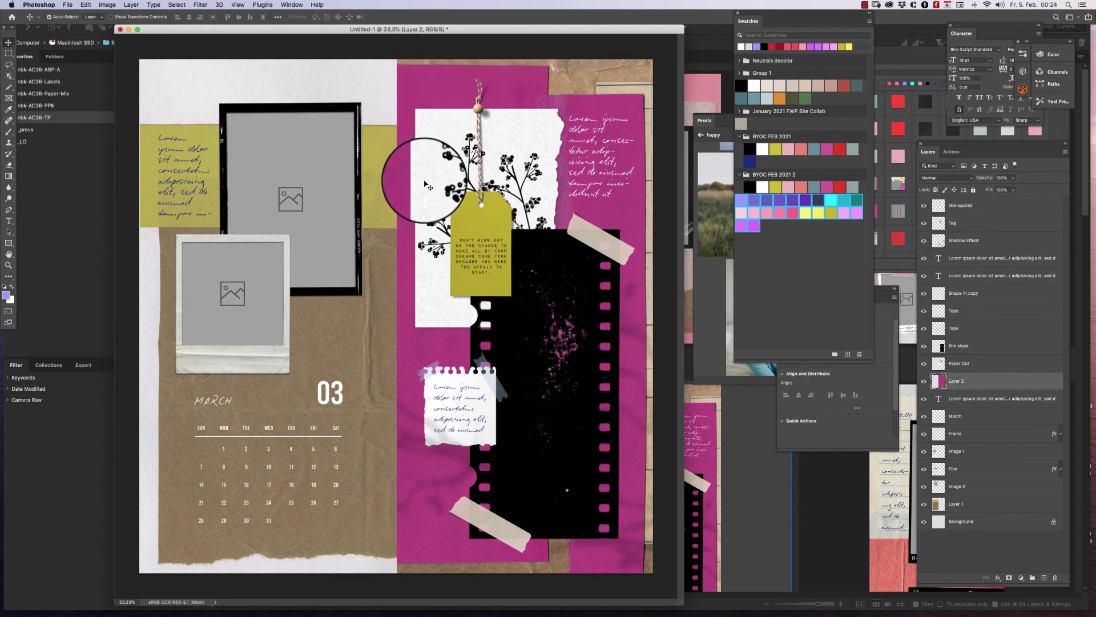
key(BackSpace)
click(379, 97)
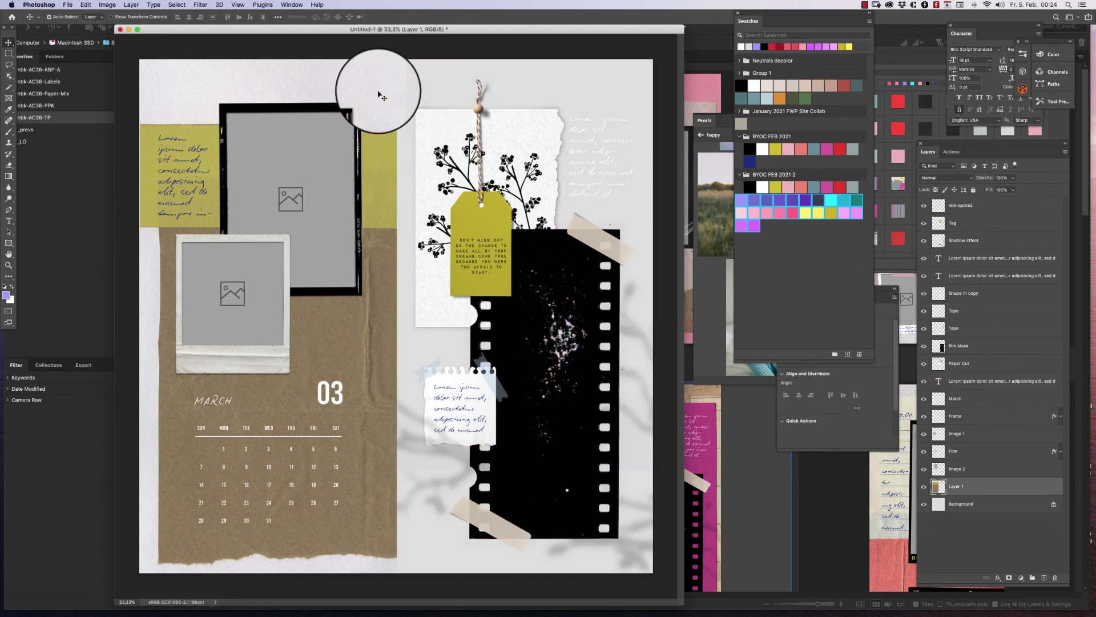
key(BackSpace)
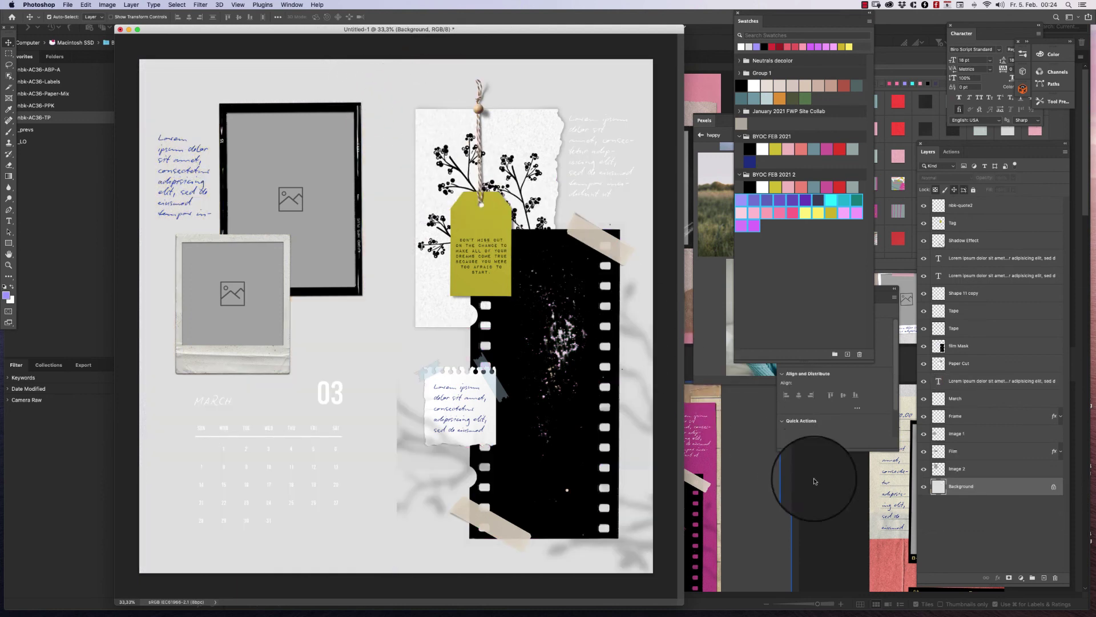
Switch to Adobe Bridge, open the nbk-AC36-Paper-Mix folder and open nbk-AC36-PP-pattern-5.jpg in Photoshop.
click(840, 503)
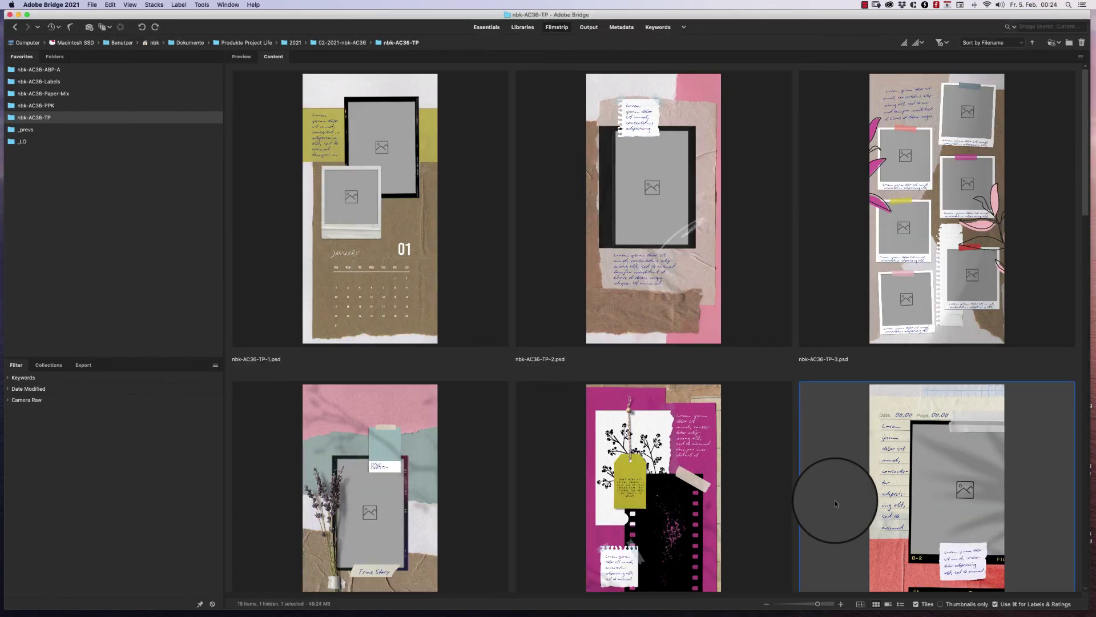
click(64, 96)
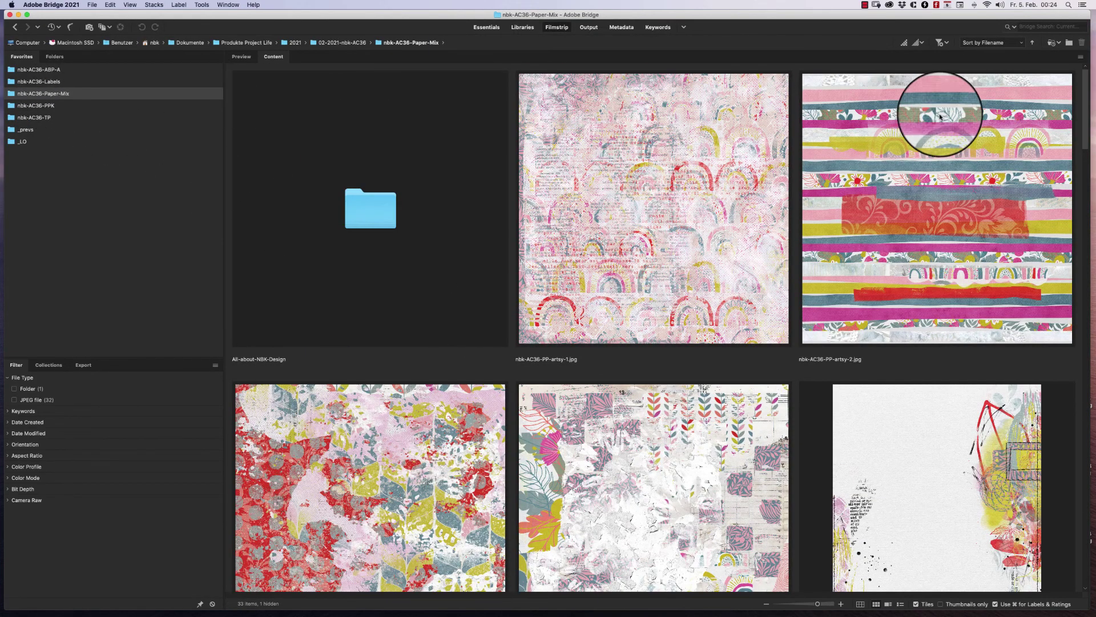
scroll(1086, 120, down, 1)
drag(1085, 120, 1026, 238)
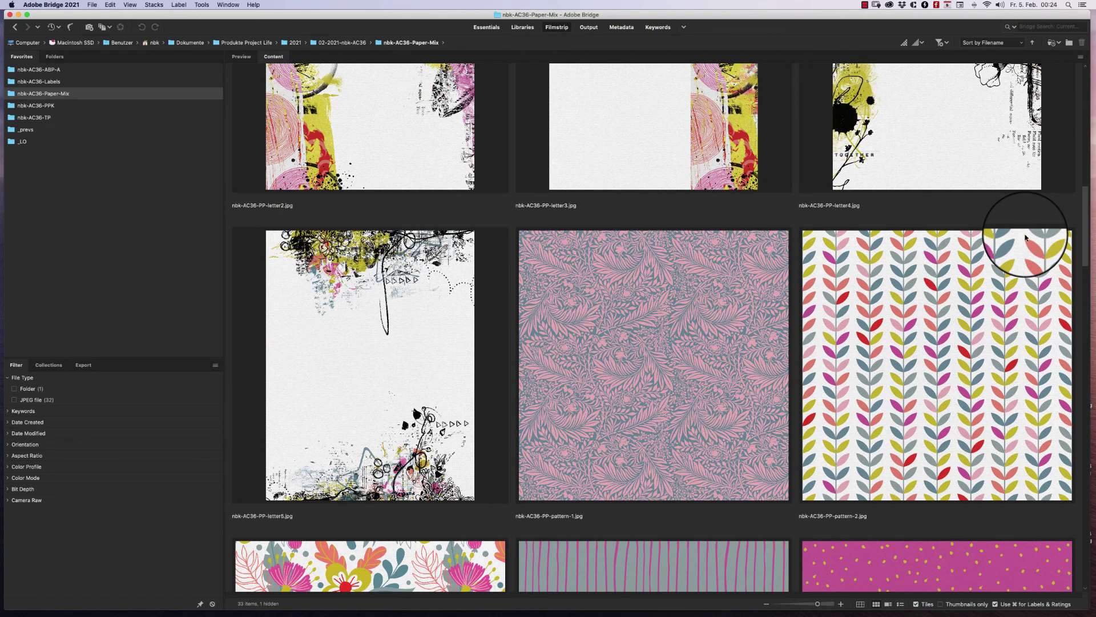
scroll(1026, 237, down, 5)
double_click(925, 280)
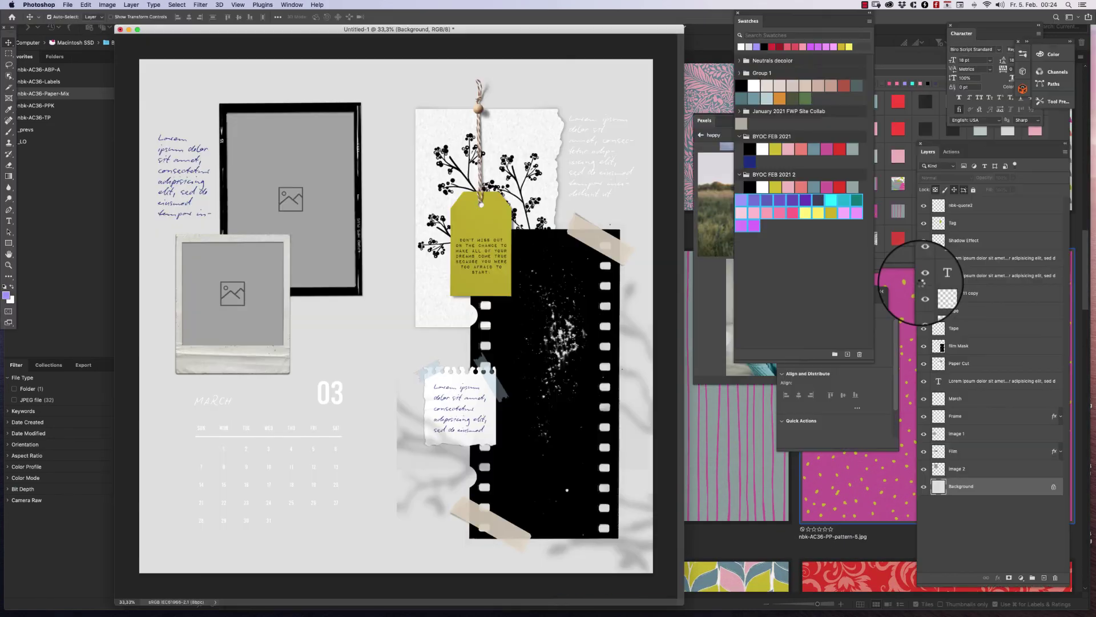
Copy the entire magenta dotted paper, close its file and paste it directly above the square document's Background layer.
key(super+a)
key(super+c)
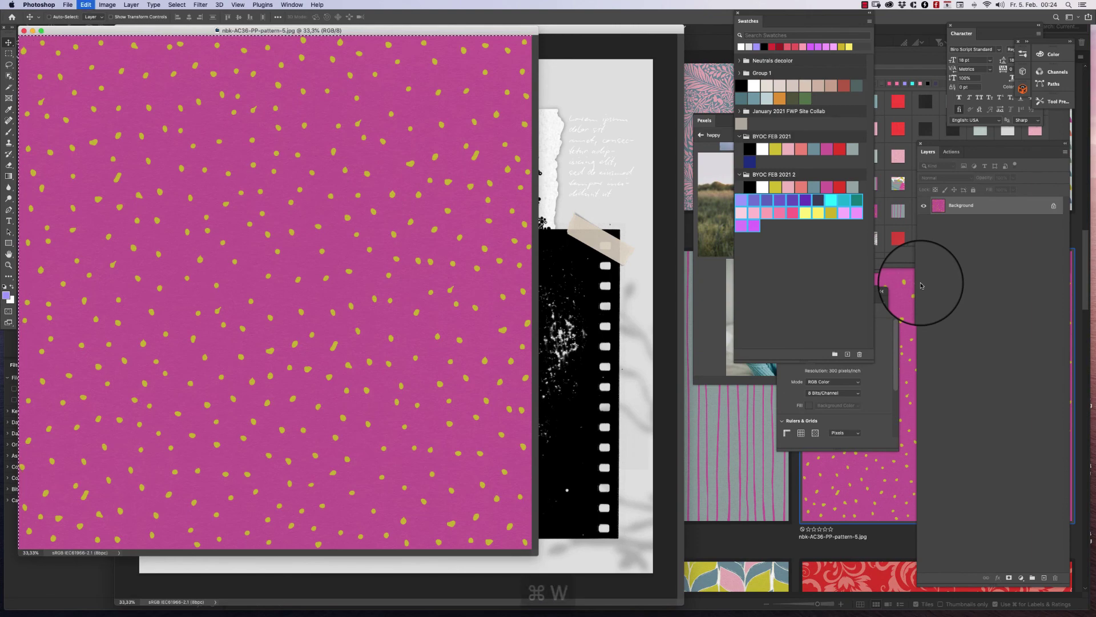
key(super+w)
key(super+v)
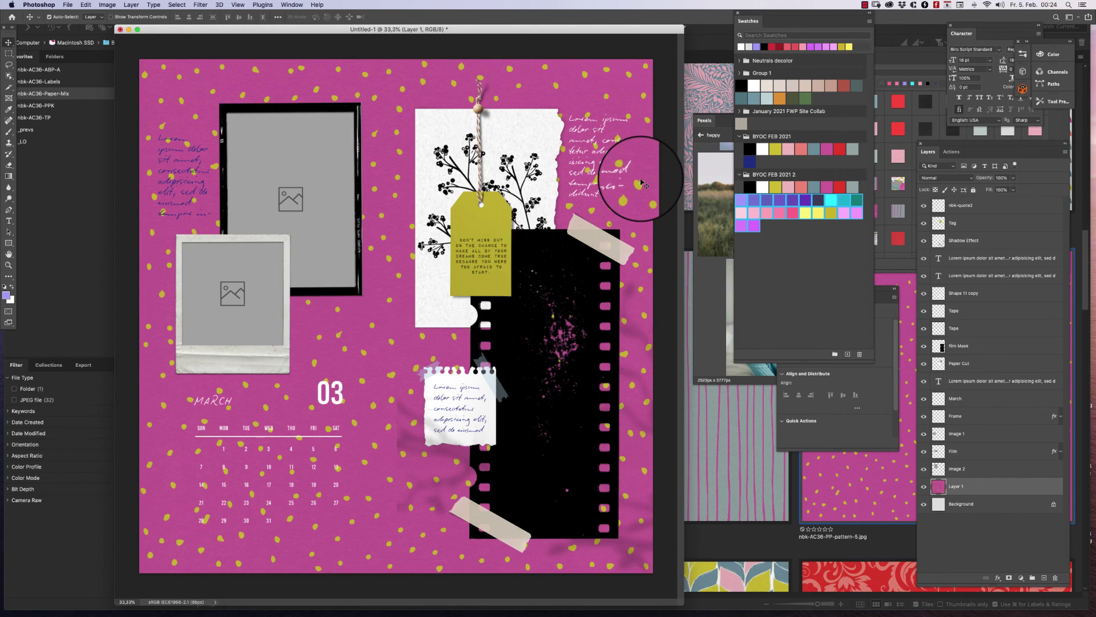
Switch to Adobe Bridge, open the nbk-AC36-TP template folder and bring up nbk-AC36-TP-1.psd in Photoshop.
click(66, 216)
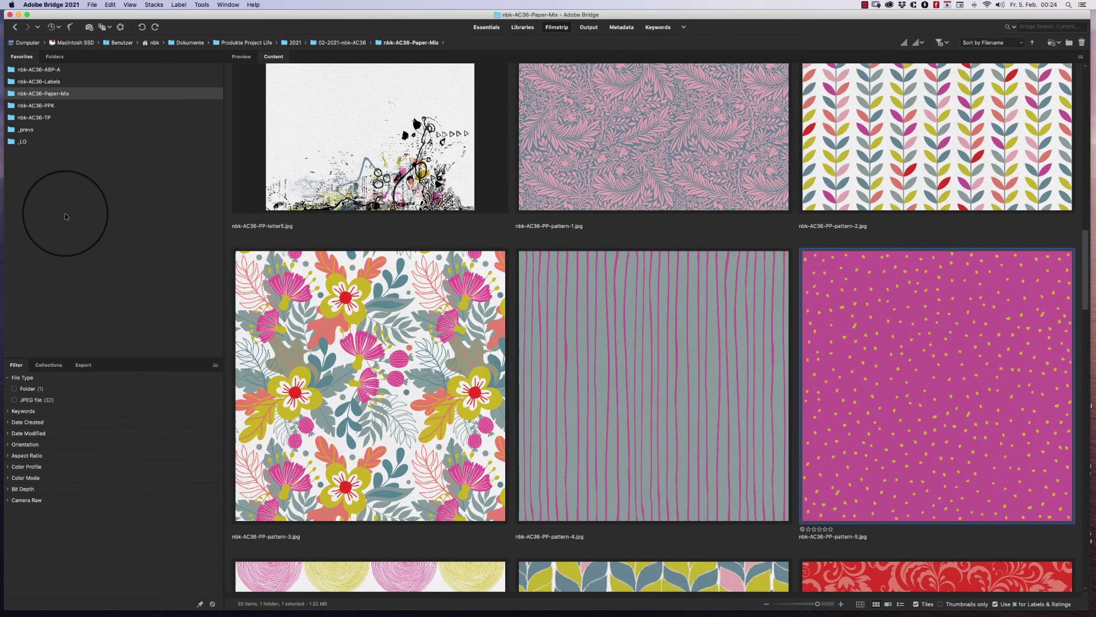
click(55, 119)
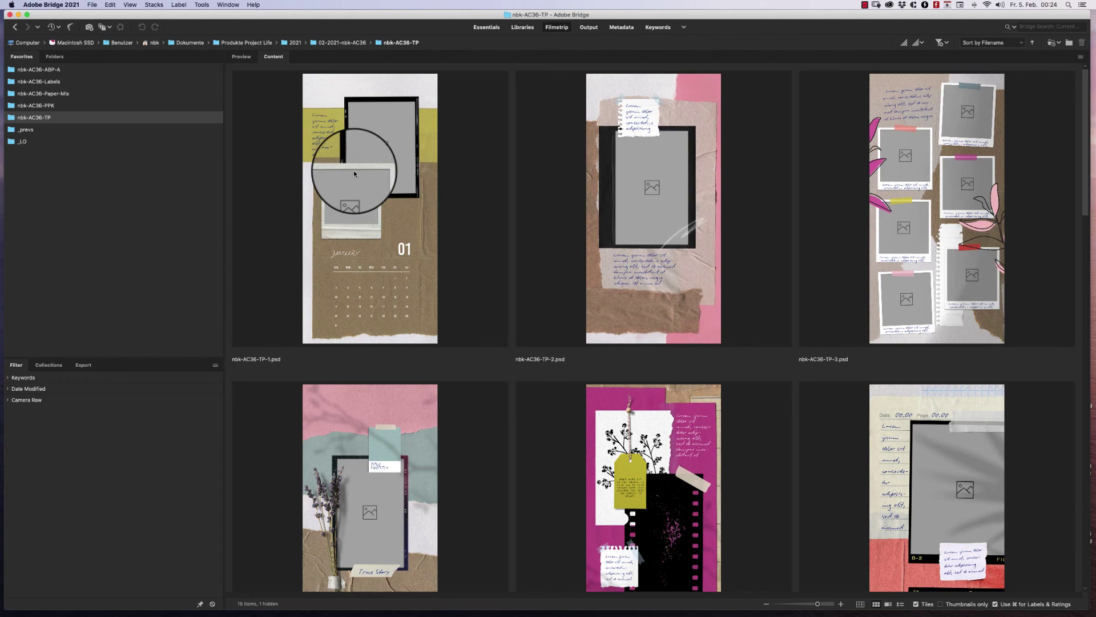
double_click(435, 182)
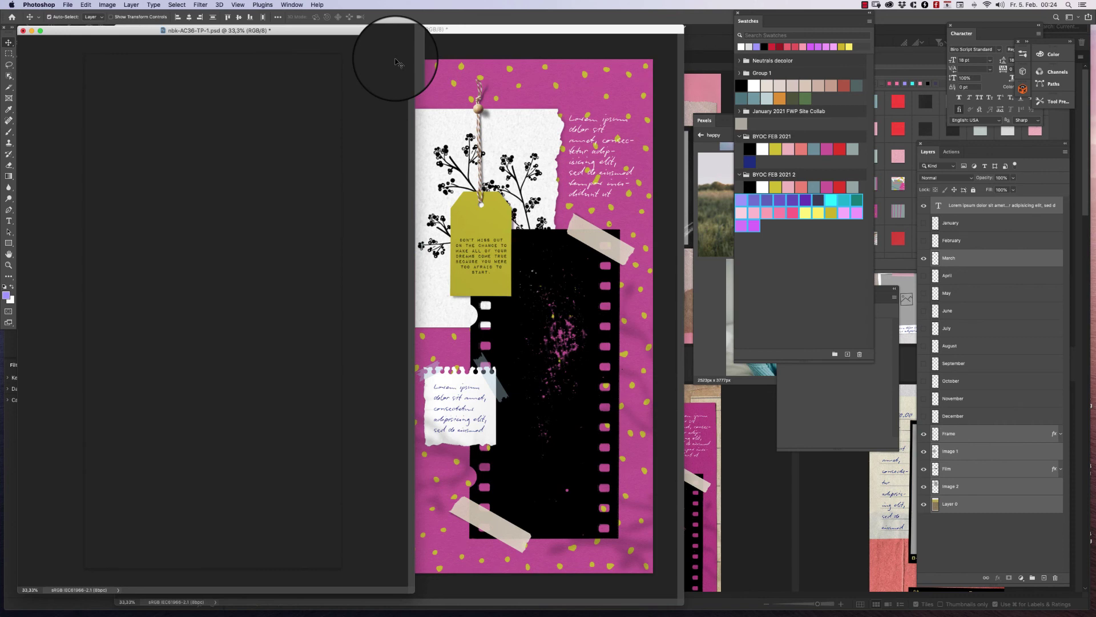
Show the Image Size in inches, try 4 × 8 inches, cancel the resize, and close nbk-AC36-TP-1.psd without saving.
key(alt+super+i)
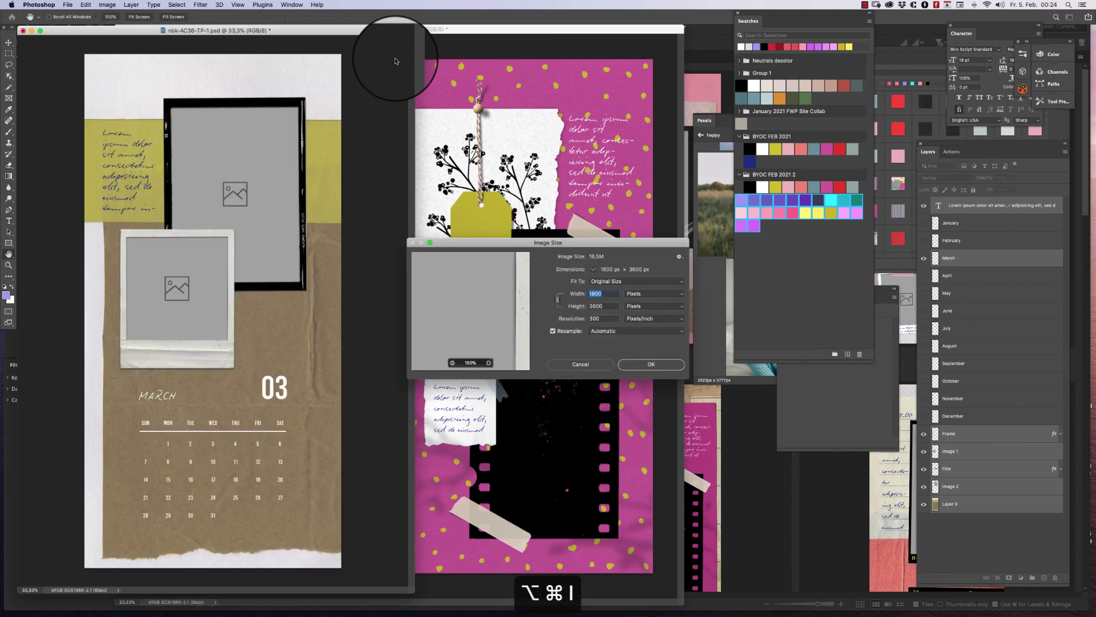
click(654, 294)
click(655, 300)
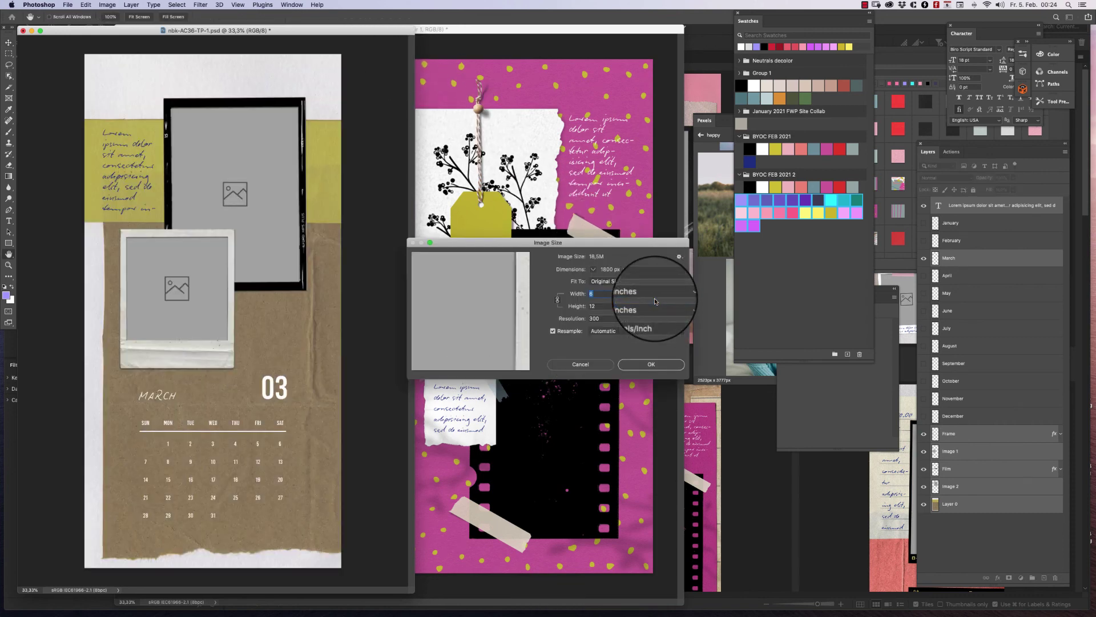
key(Tab)
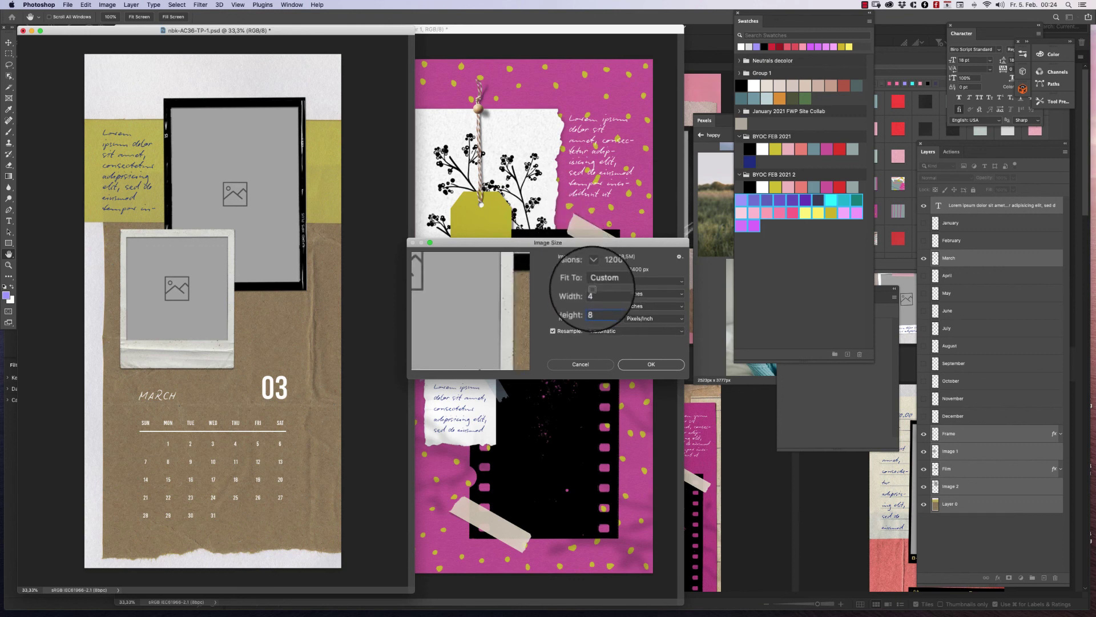
click(578, 364)
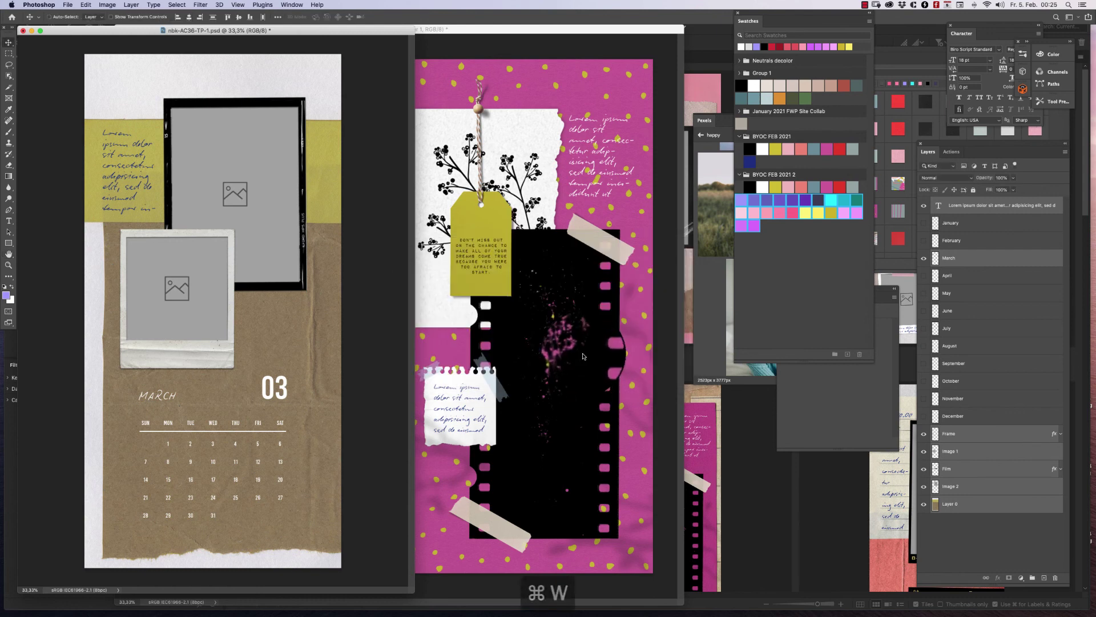
click(526, 200)
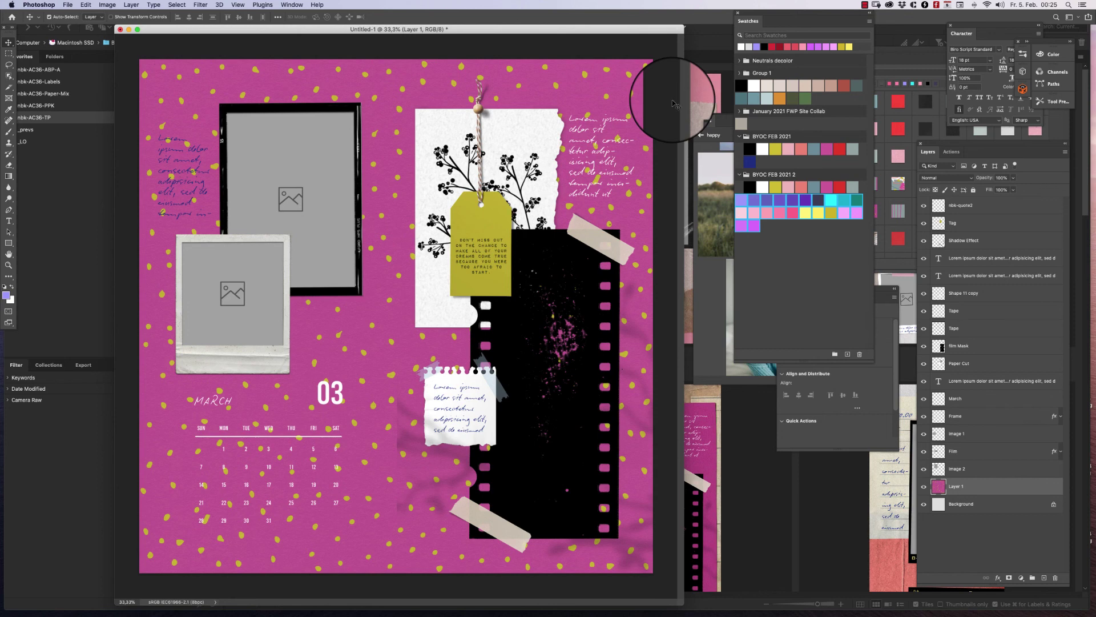
Try deleting the Shadow Effect layer over the magenta dotted paper and undo the deletion.
click(413, 445)
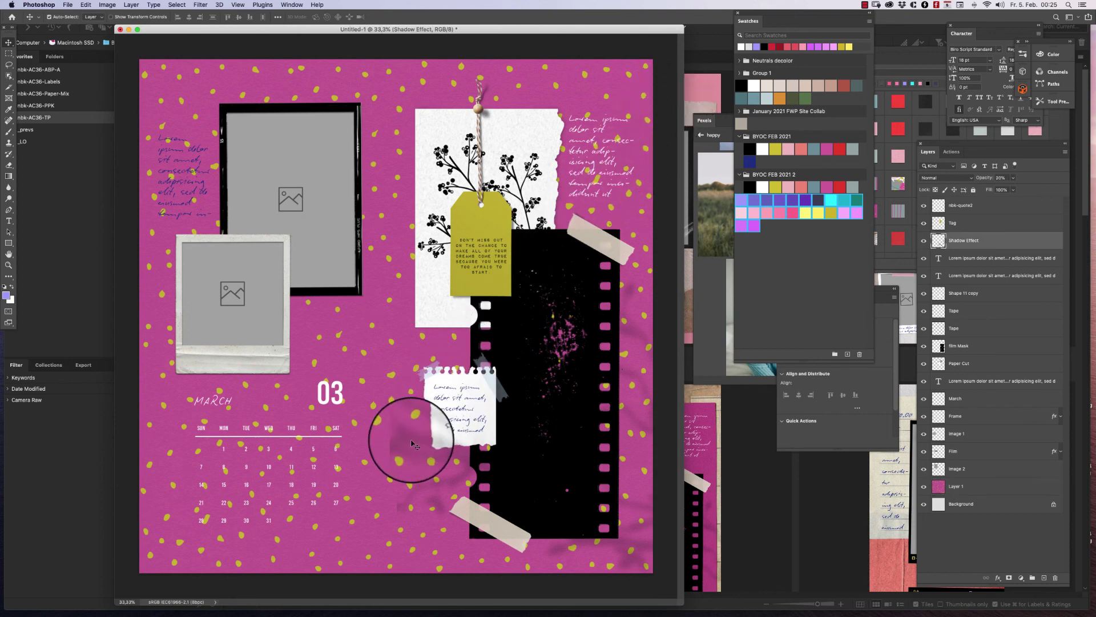
mouse_move(417, 444)
mouse_down()
mouse_move(392, 435)
mouse_move(411, 441)
mouse_up()
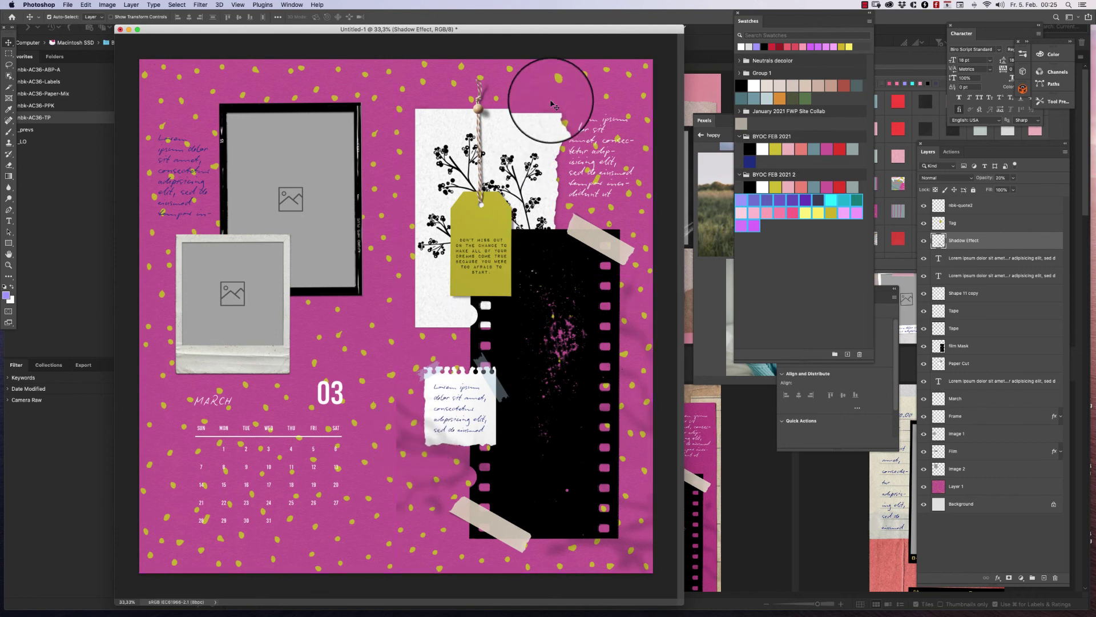
key(BackSpace)
key(super+z)
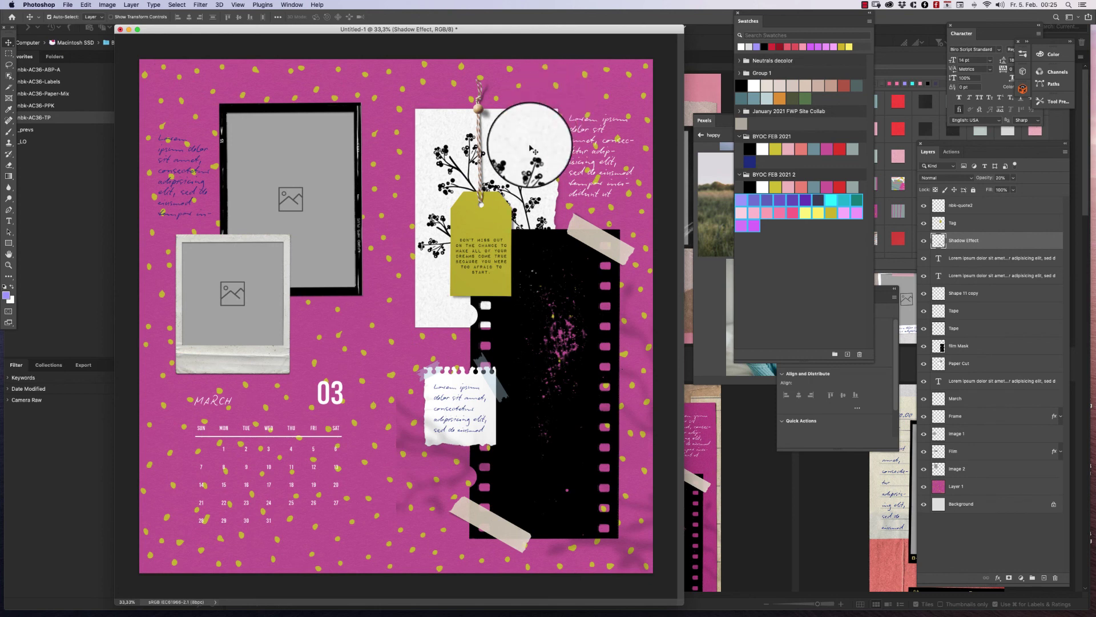
Shift the leaf shadow to the right, place its layer directly above Frame, and duplicate the shadow over the upper black photo frame.
drag(404, 416, 476, 418)
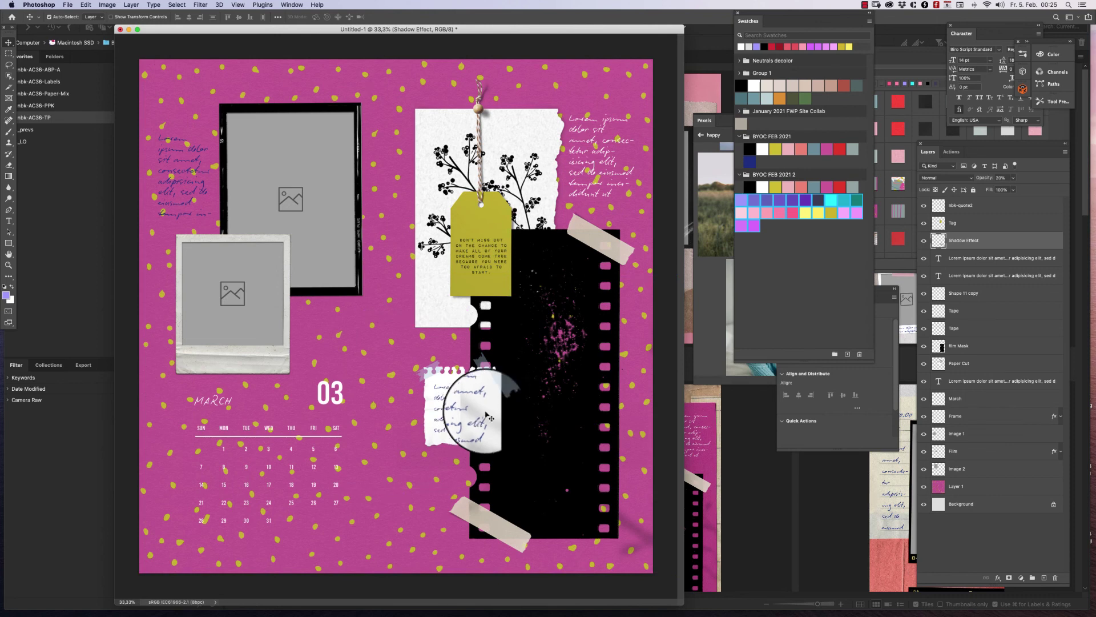
drag(945, 240, 978, 411)
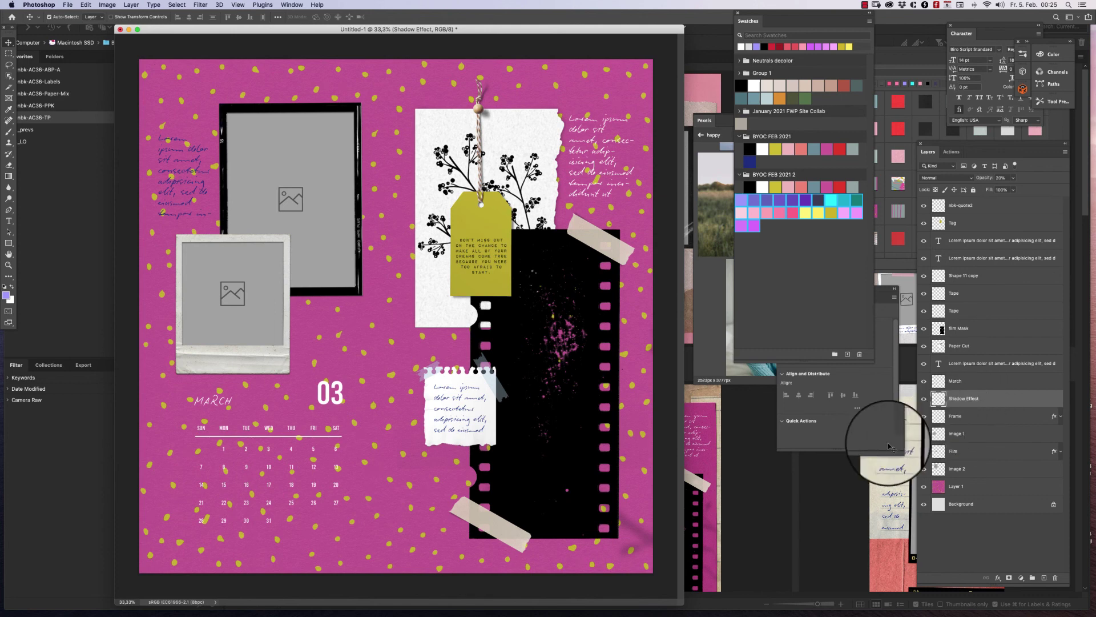
drag(649, 525, 283, 262)
key(super+j)
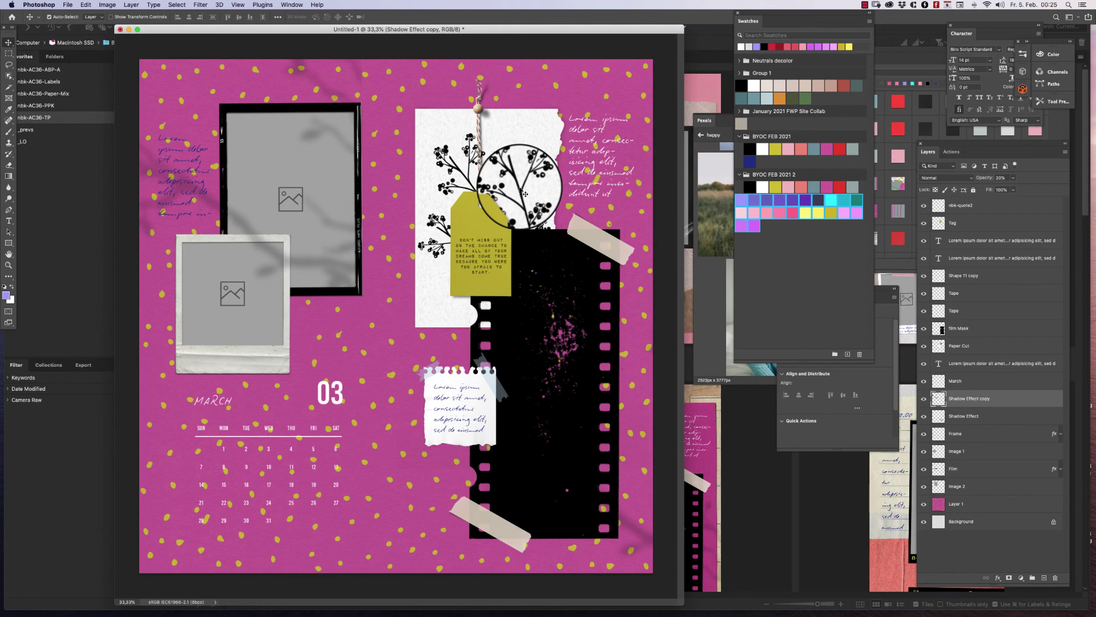
Switch to Adobe Bridge, look through the nbk-AC36-Labels folder and open nbk-AC36-labels-21.psd in Photoshop.
click(909, 363)
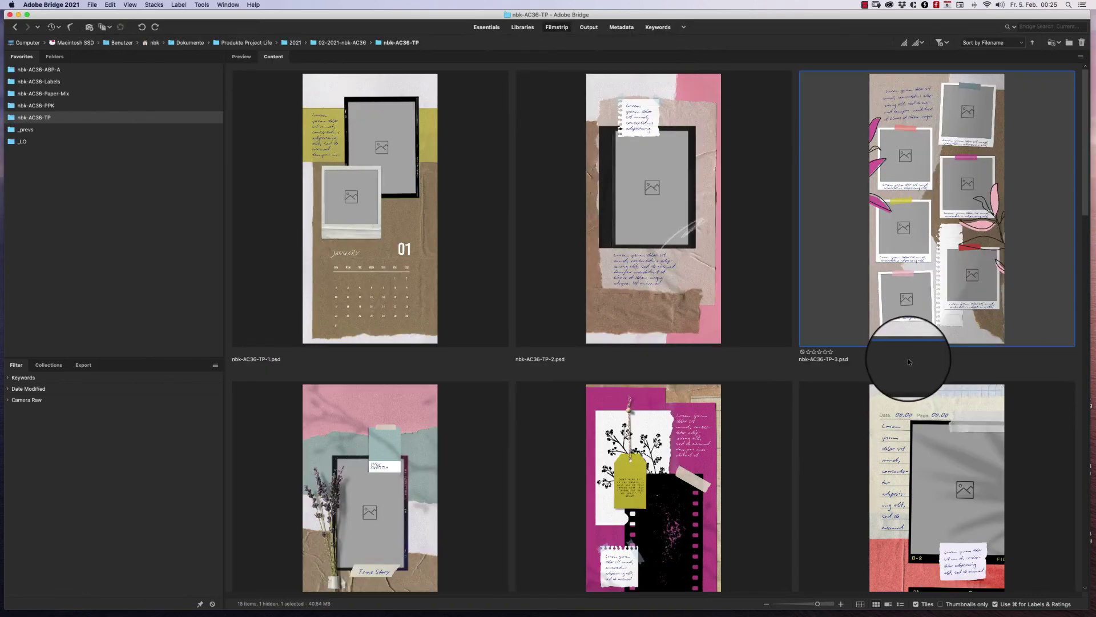
click(78, 82)
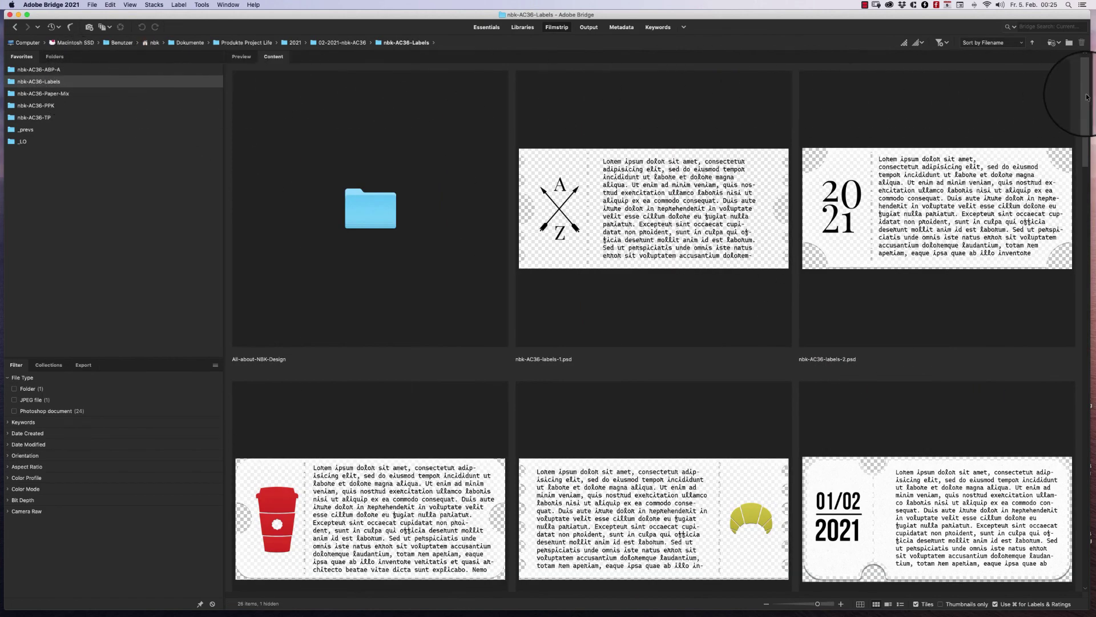
drag(1083, 97, 1013, 279)
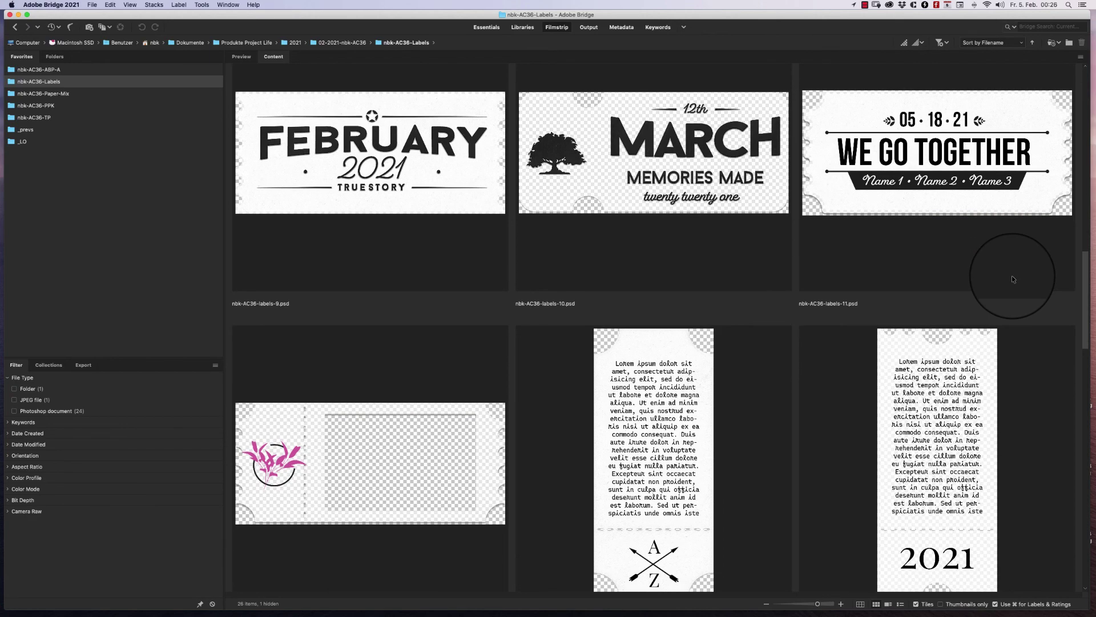
scroll(1013, 279, down, 10)
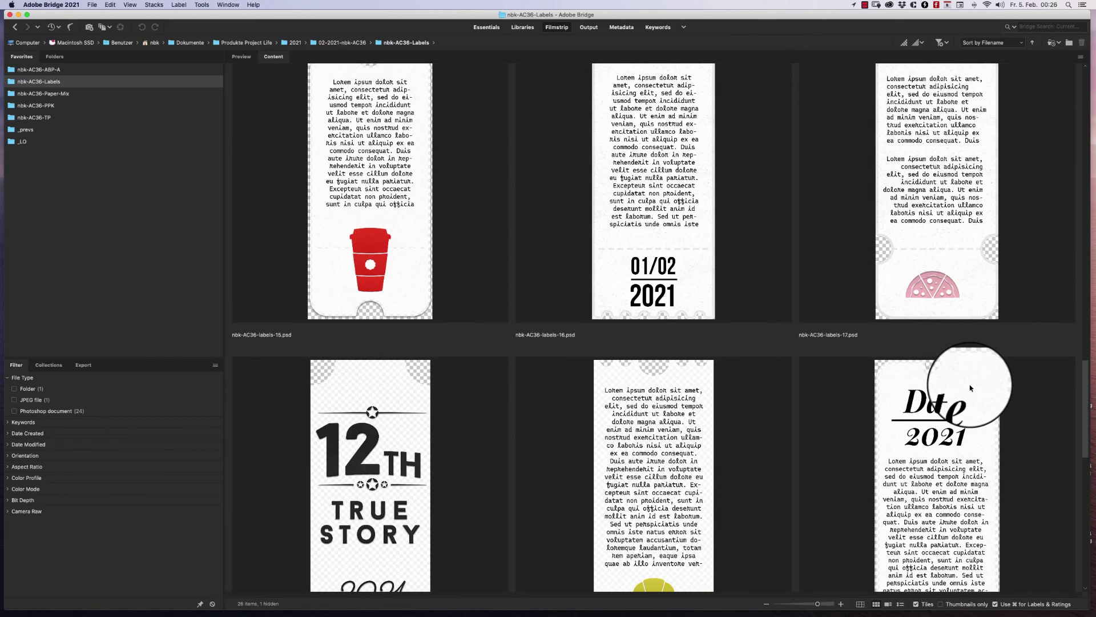
scroll(970, 388, down, 6)
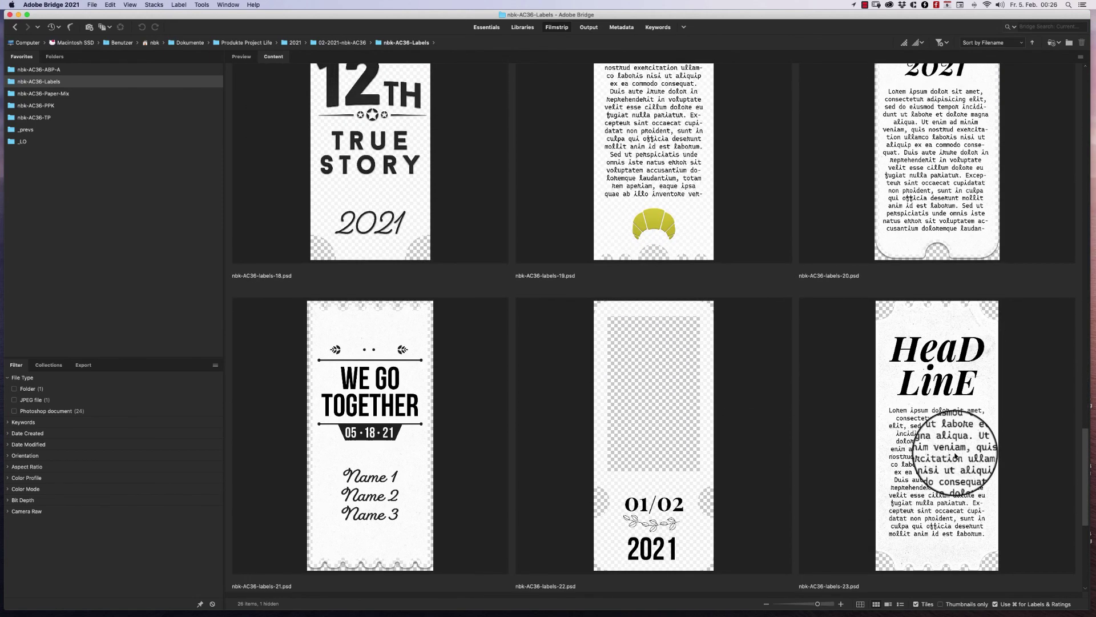
scroll(963, 455, down, 3)
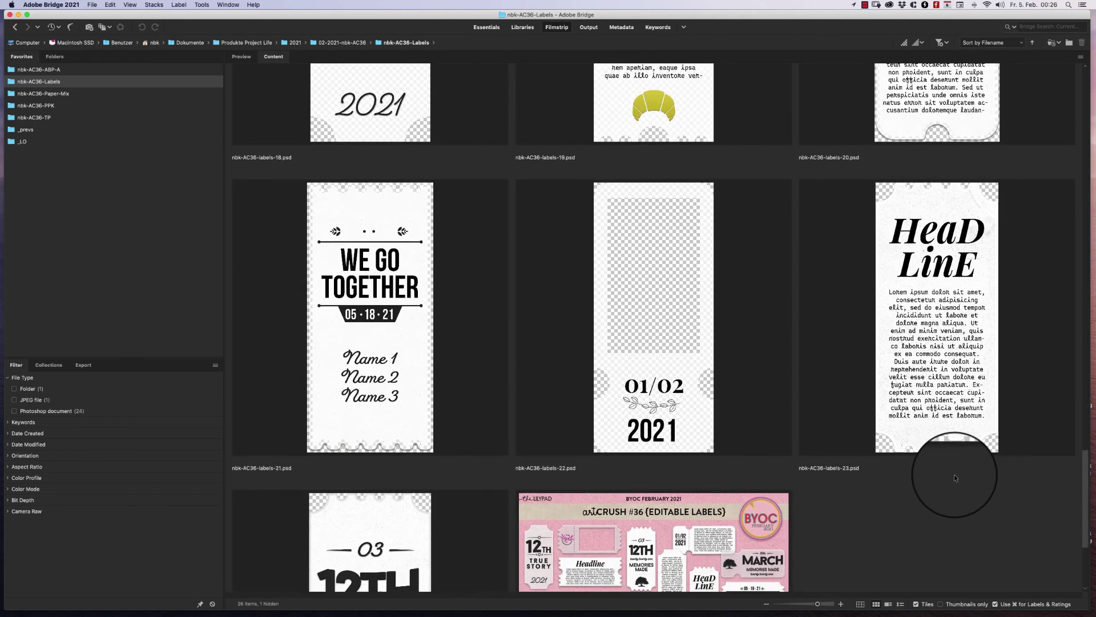
click(411, 303)
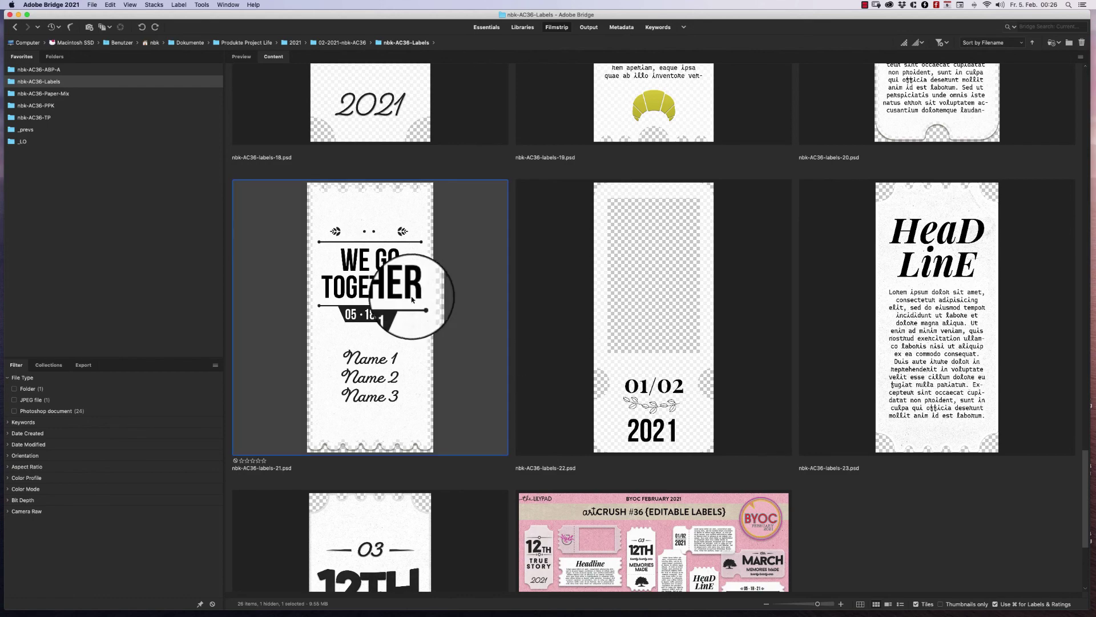
double_click(411, 302)
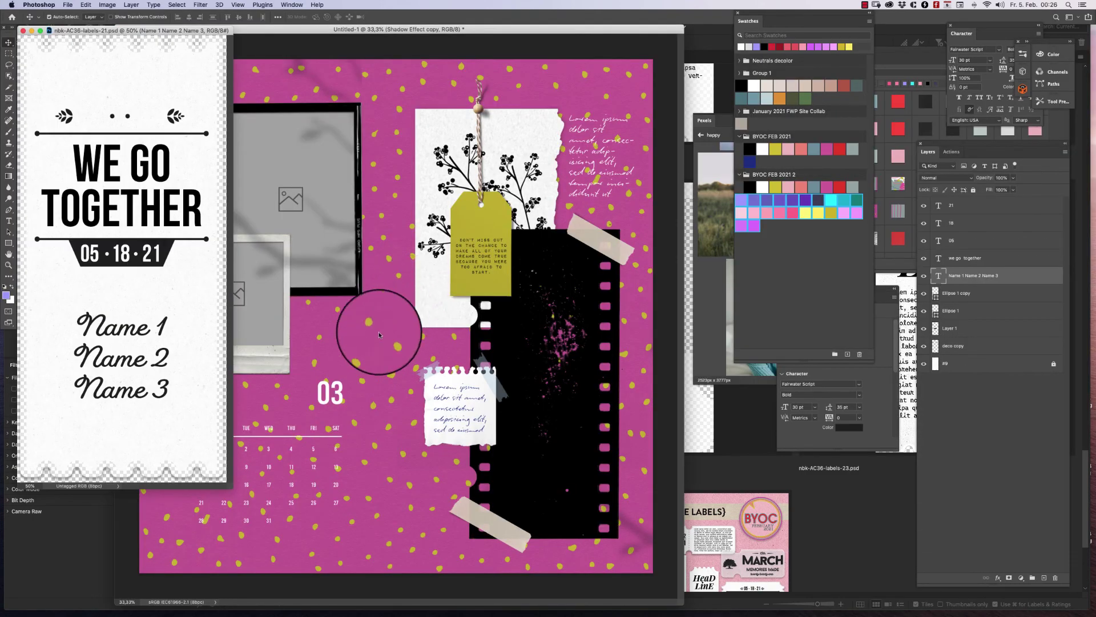
Unlock the label's bottom layer, select all its layers and copy the complete "We go together" label onto the film strip in the square document.
drag(228, 486, 297, 508)
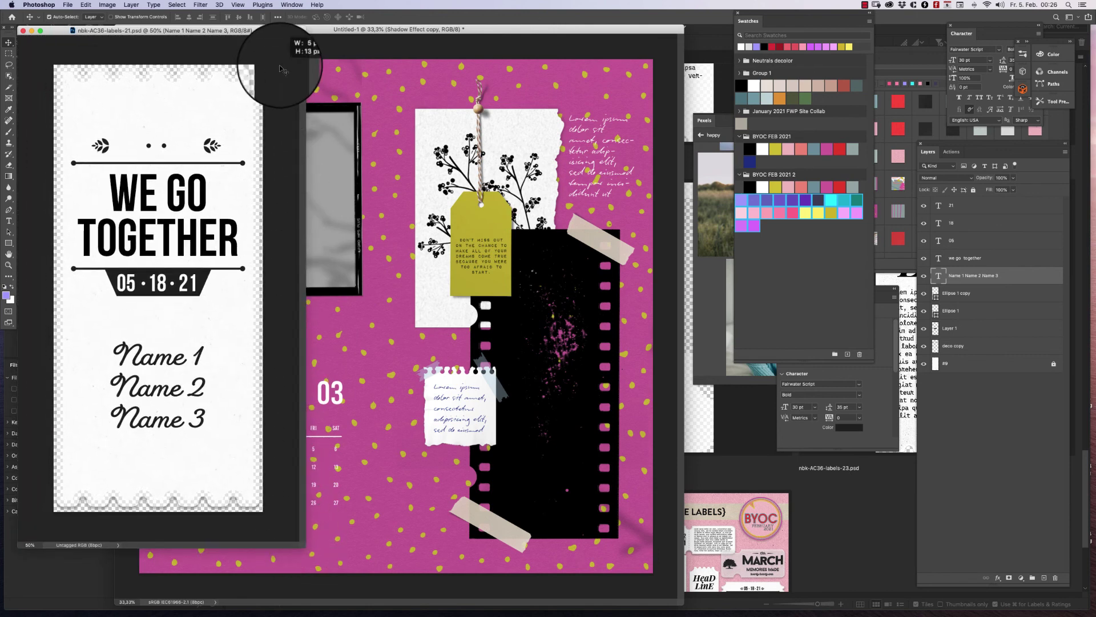
key(super+alt+a)
drag(230, 374, 385, 388)
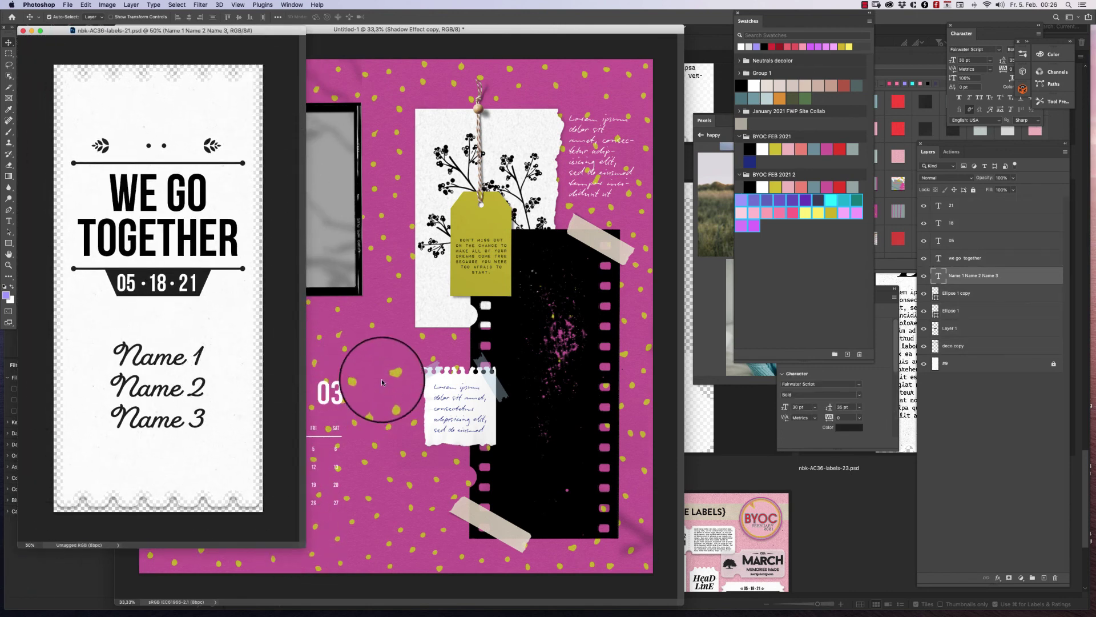
drag(276, 75, 2, 559)
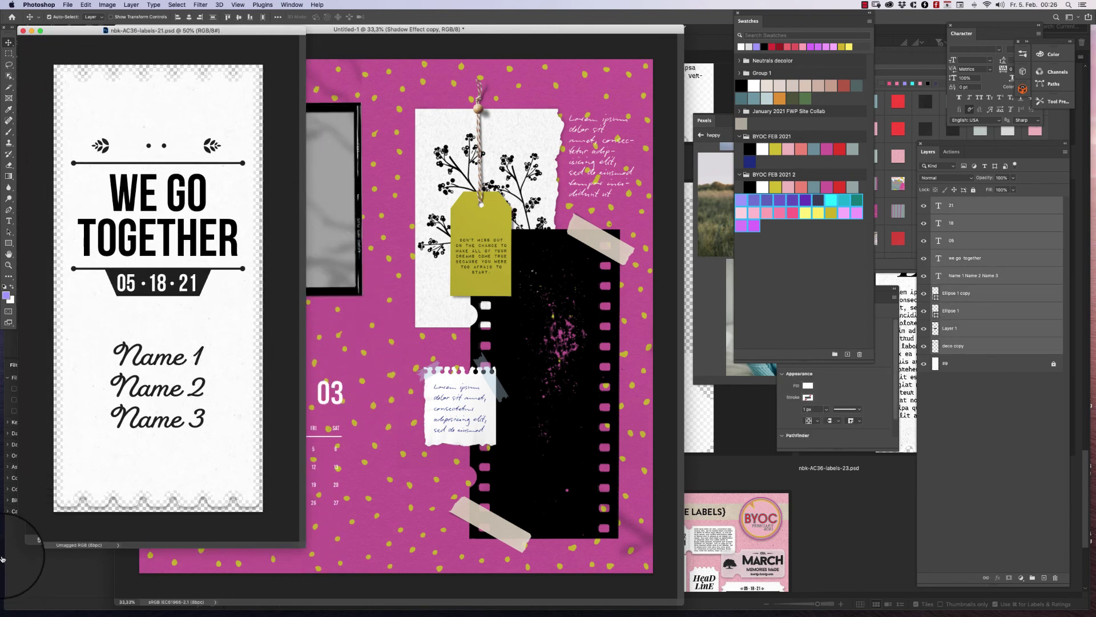
drag(110, 457, 208, 379)
key(super+z)
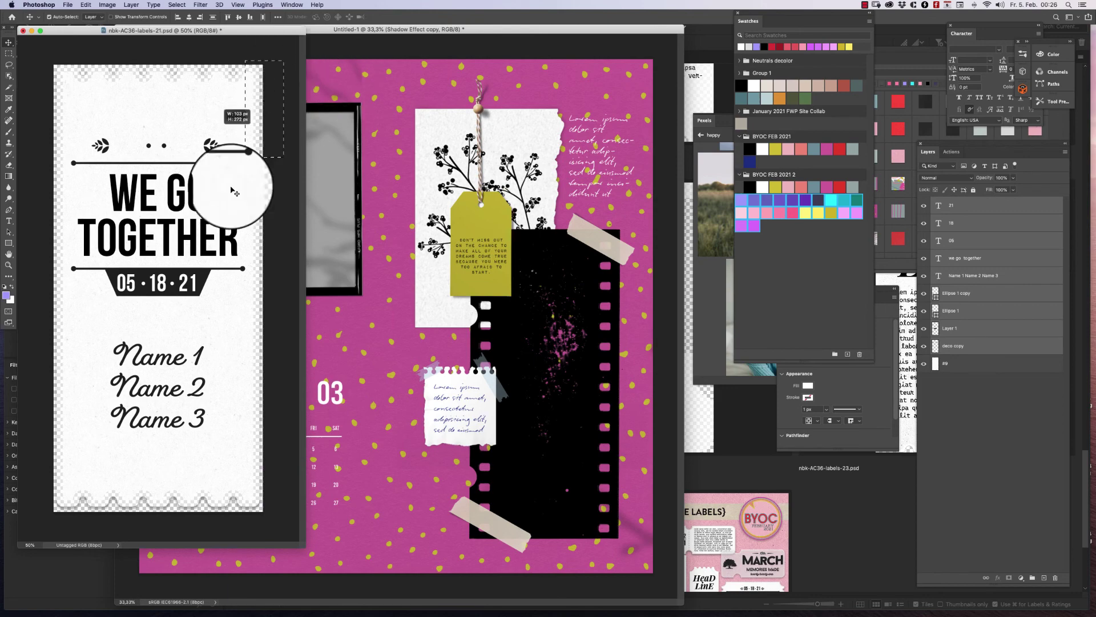
drag(242, 370, 553, 358)
key(super+adiaeresis)
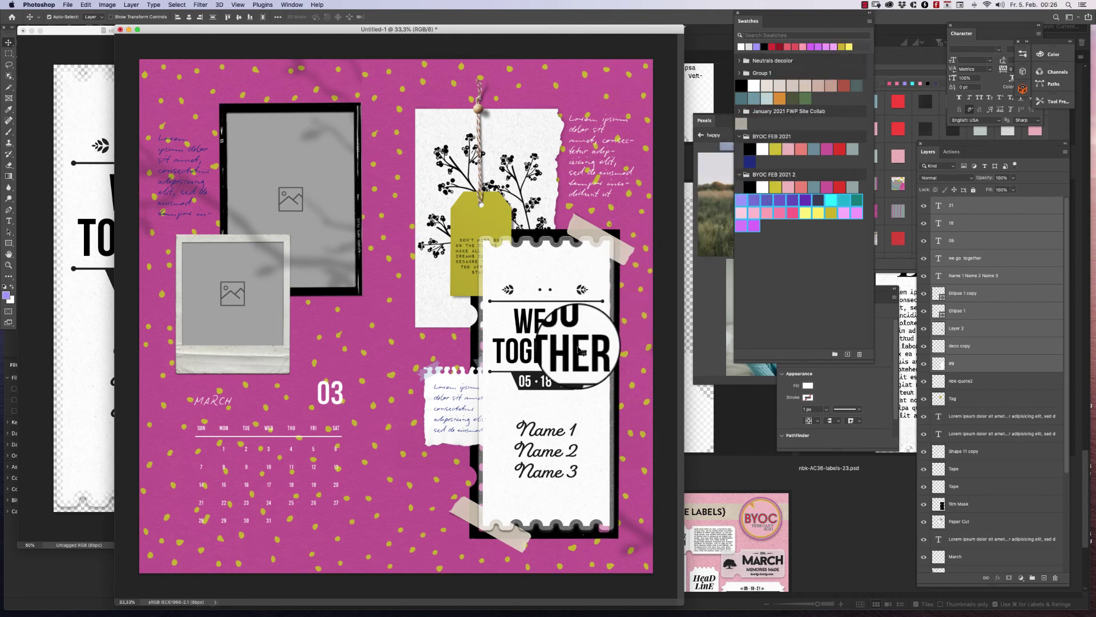
Move the label's layers directly below the Tag layer and select the Tag and nbk-quote2 layers together.
drag(967, 363, 969, 409)
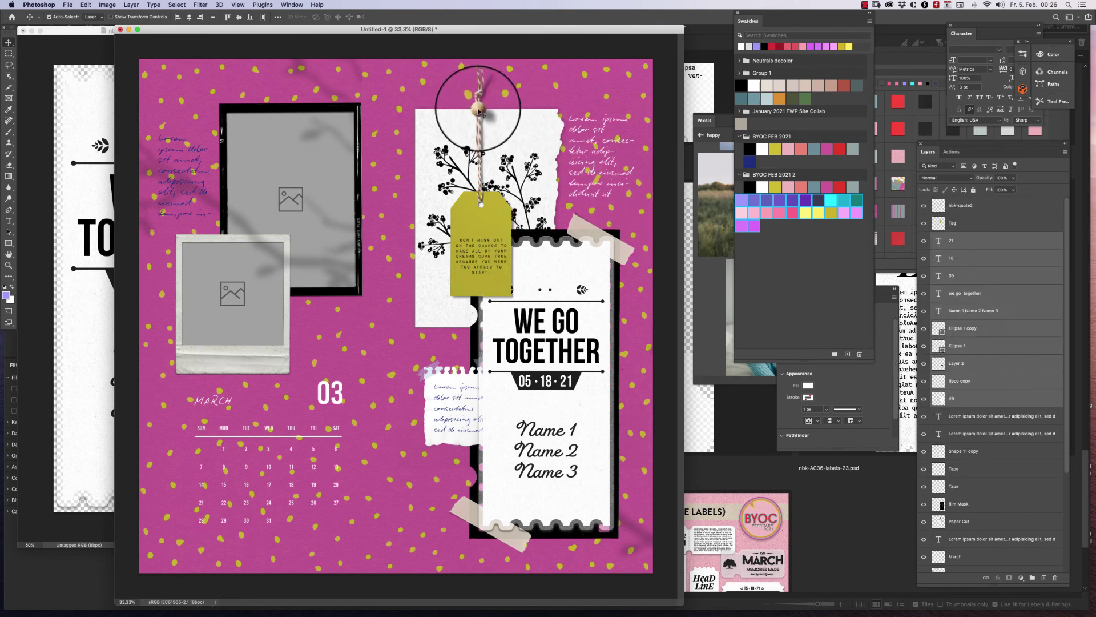
drag(478, 107, 456, 98)
key(super+z)
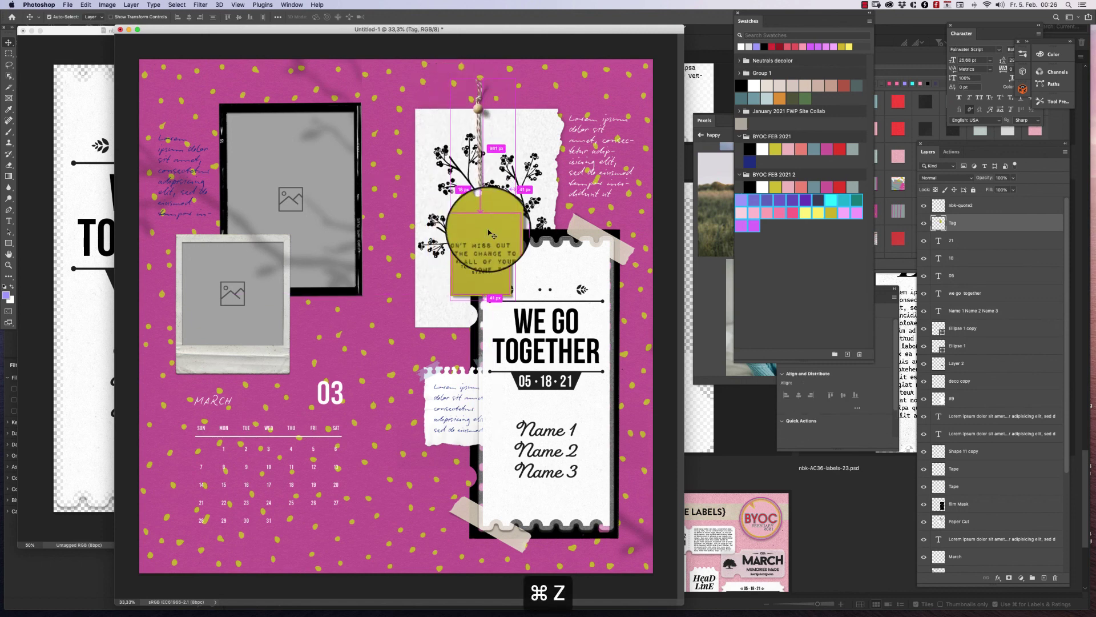
drag(474, 249, 487, 251)
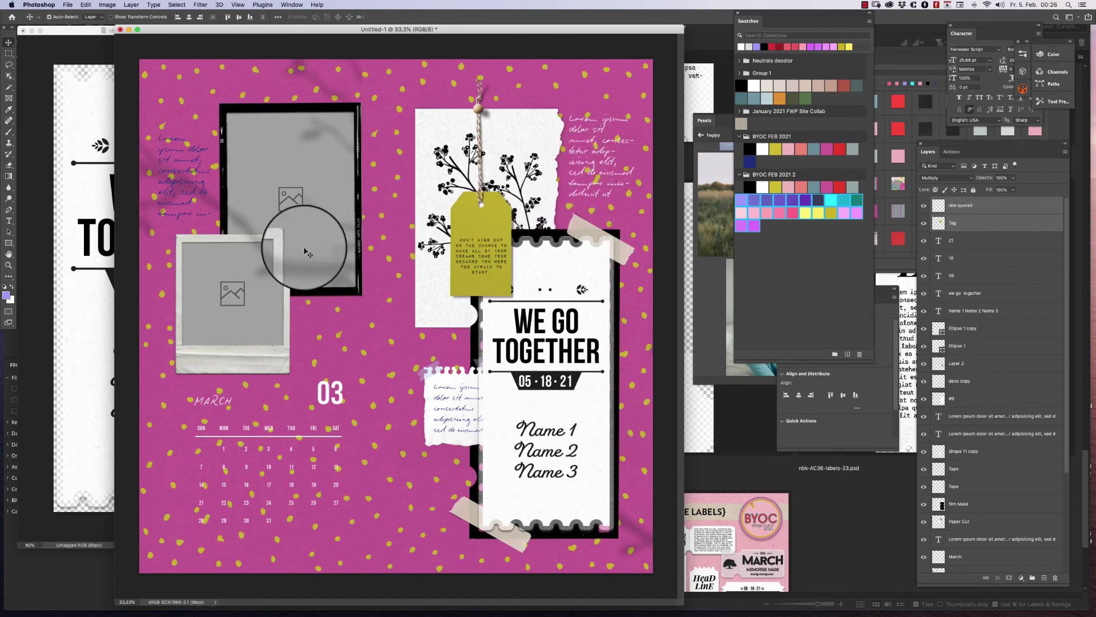
Close nbk-AC36-labels-21.psd without saving and return to the square document.
click(86, 303)
key(super+w)
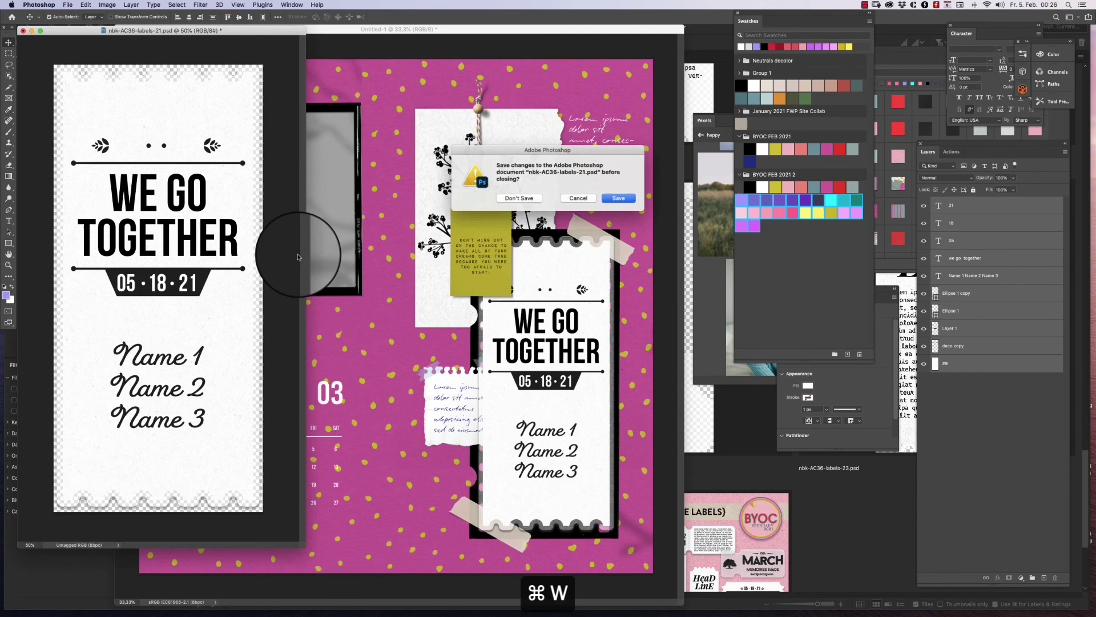
click(519, 198)
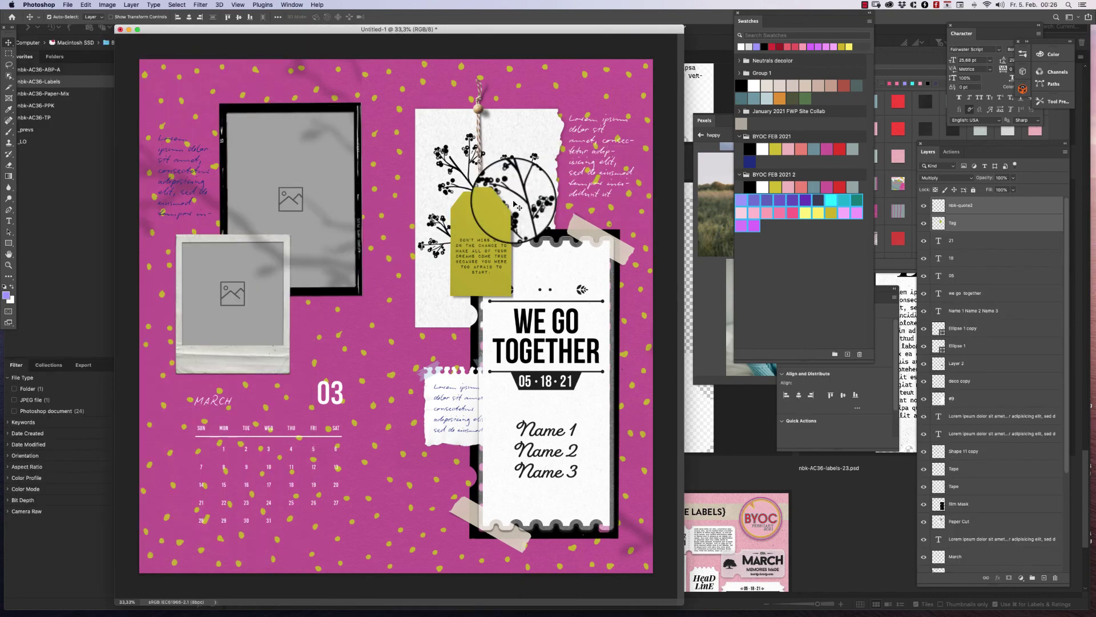
drag(515, 206, 288, 465)
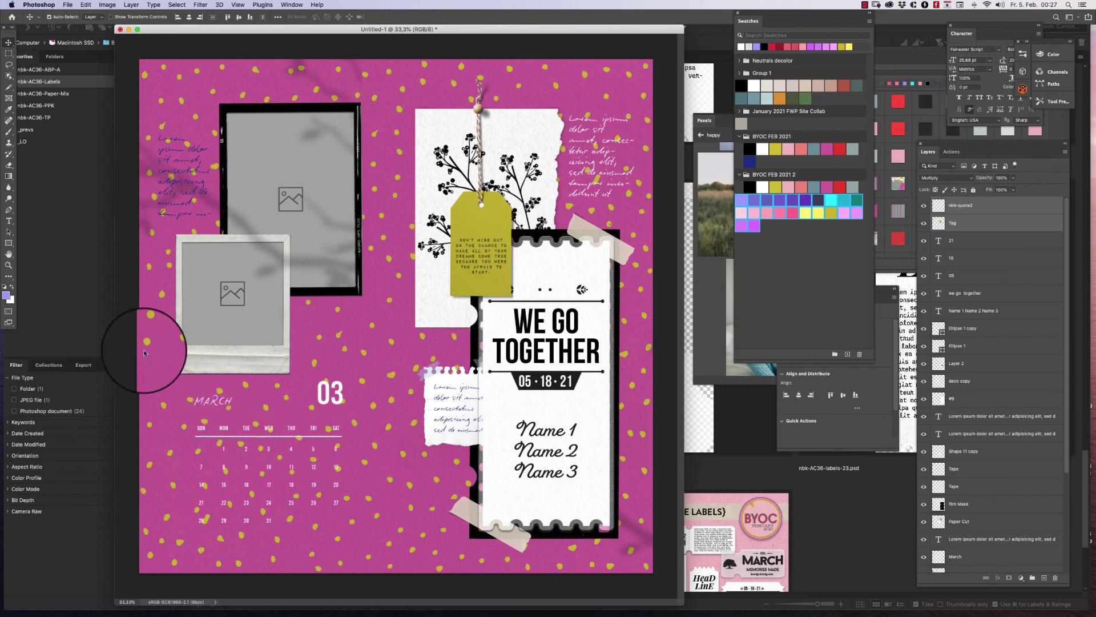
Switch to Adobe Bridge, look through the nbk-AC36-TP template folder and open nbk-AC36-TP-15.psd in Photoshop.
click(46, 257)
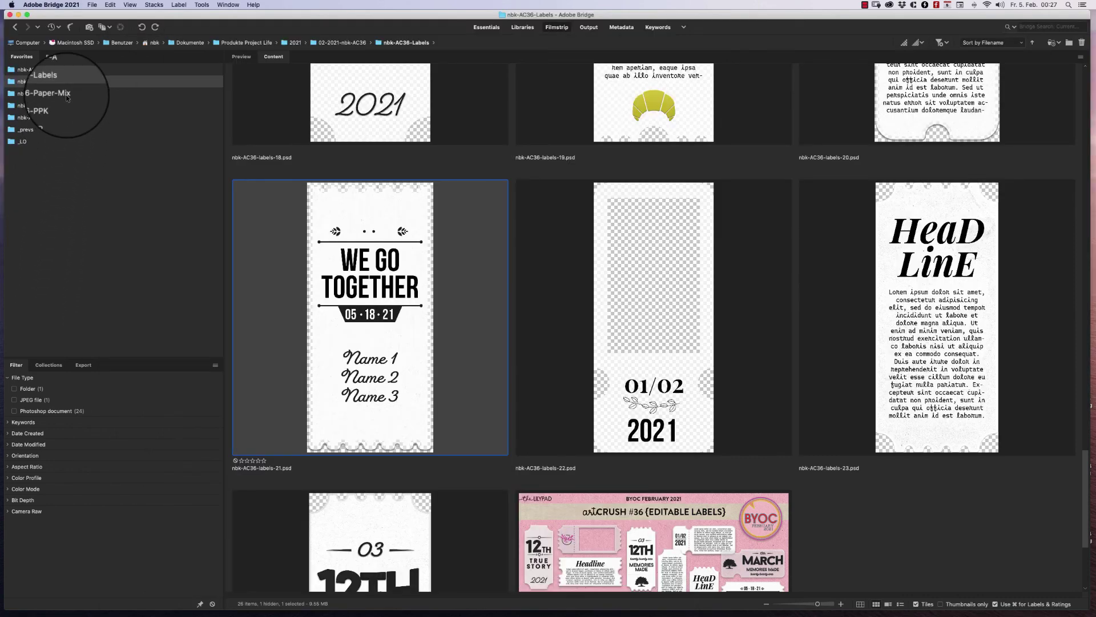
click(56, 119)
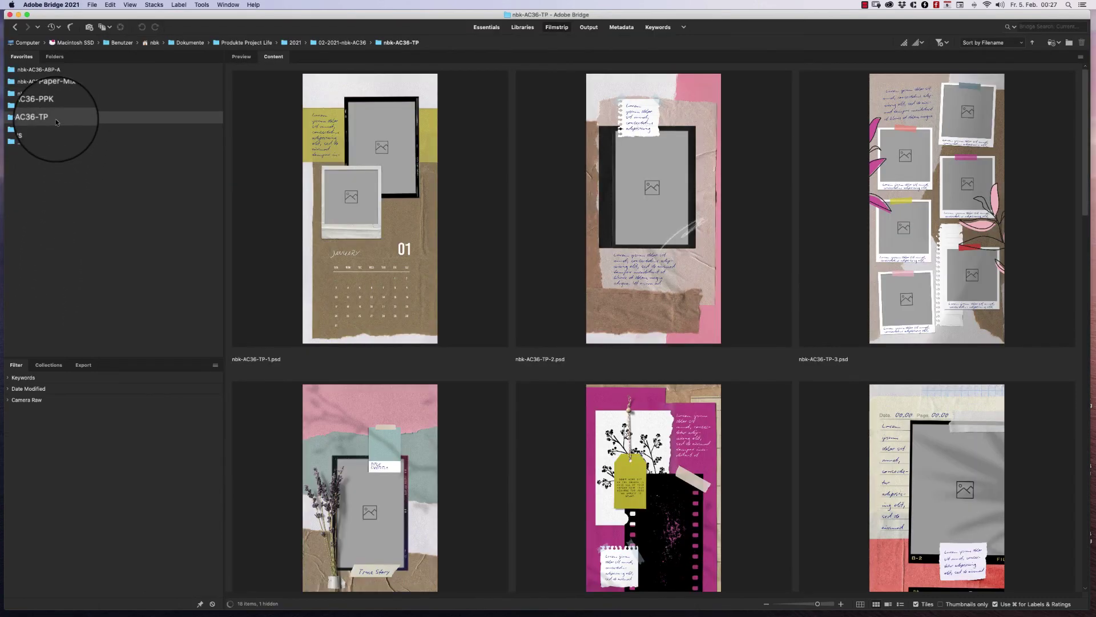
scroll(1067, 199, down, 5)
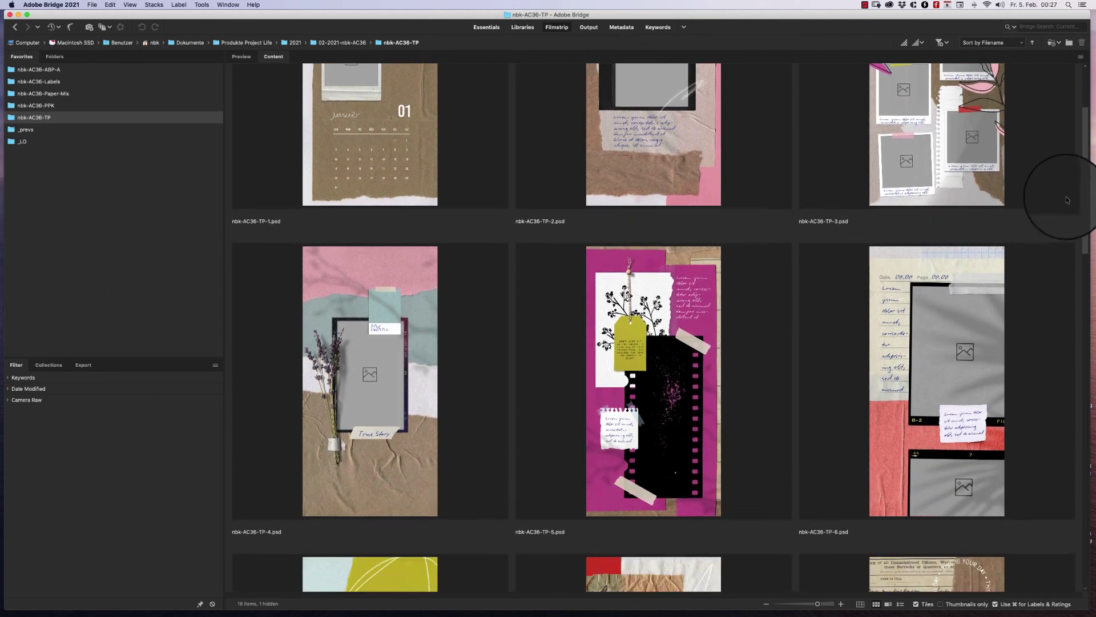
scroll(1062, 211, down, 10)
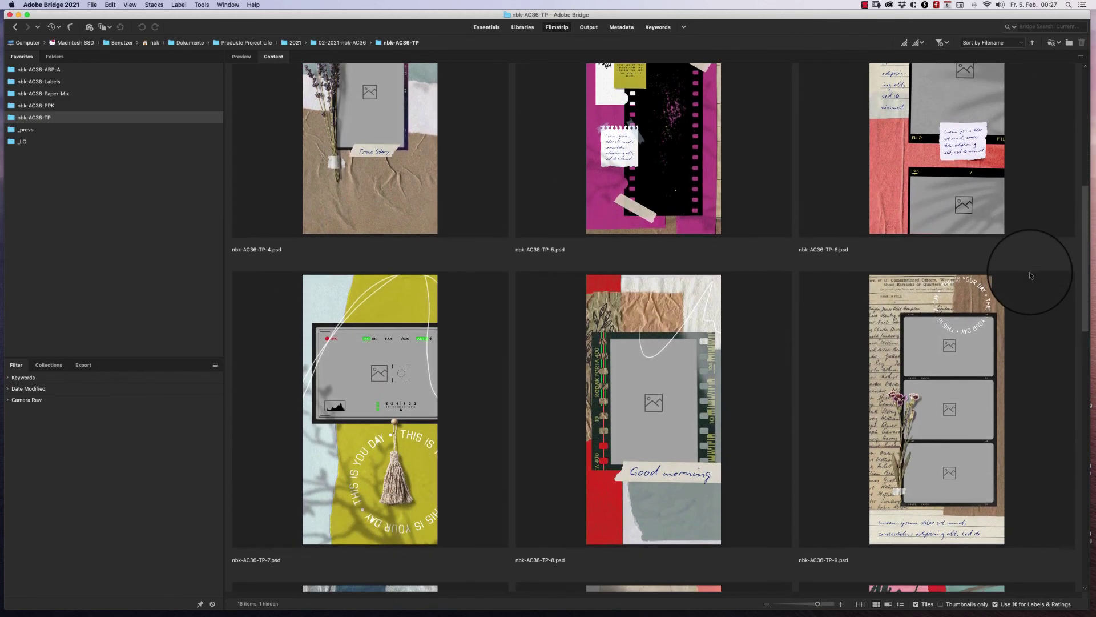
scroll(1028, 277, down, 9)
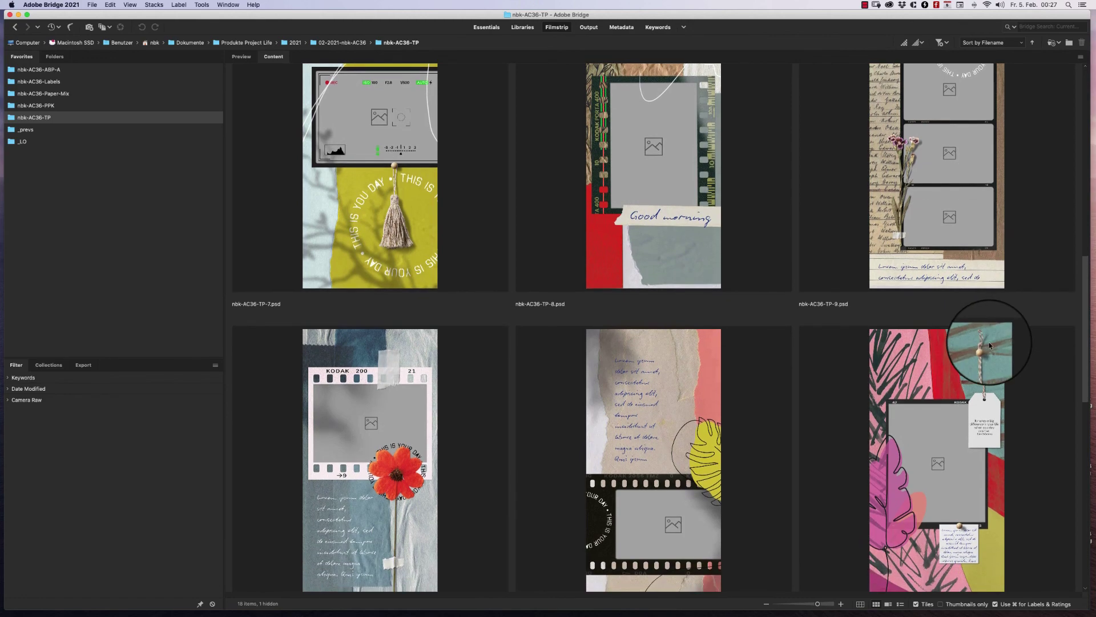
scroll(989, 345, down, 9)
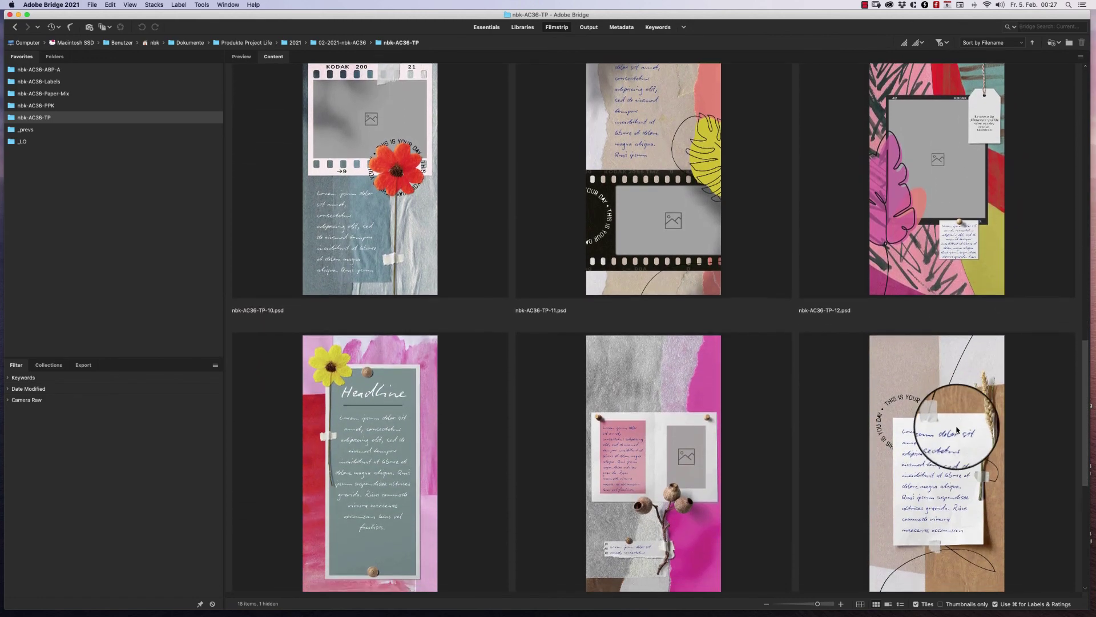
scroll(957, 429, down, 3)
click(973, 448)
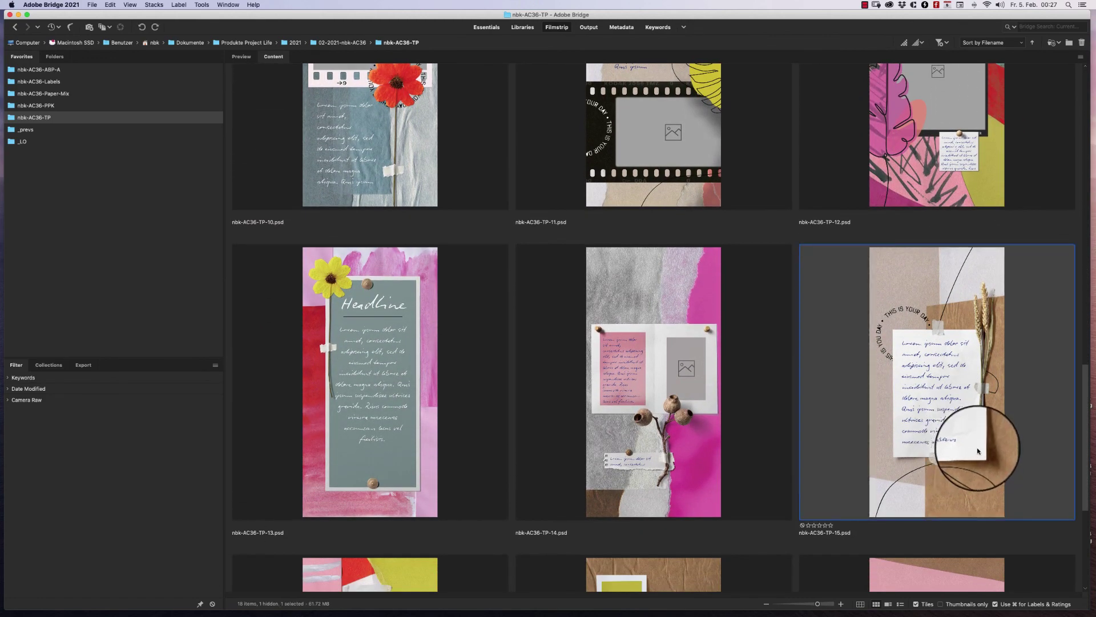
key(super+Tab)
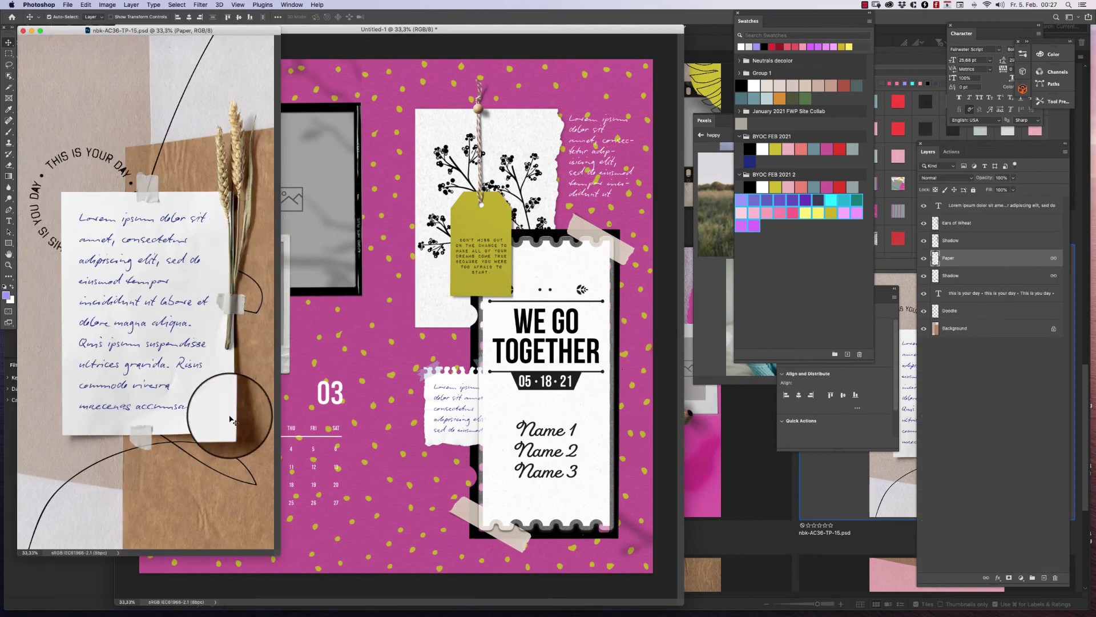
Copy the taped paper and its shadow into the square document, place them just above Layer 1 and position the paper behind the March calendar.
drag(231, 419, 320, 418)
key(super+adiaeresis)
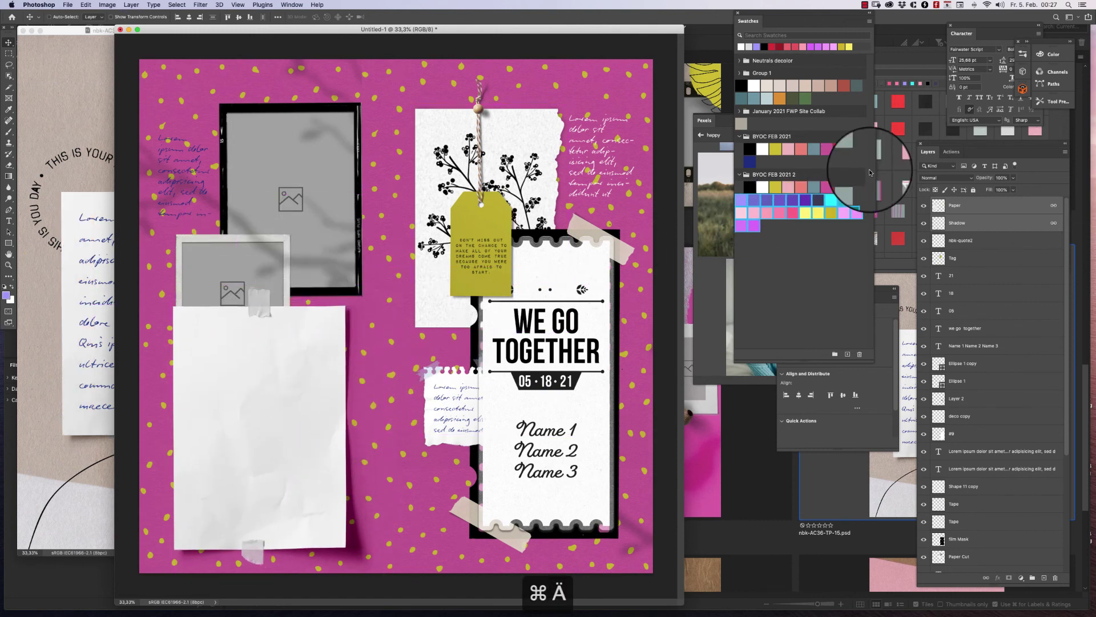
key(super+odiaeresis)
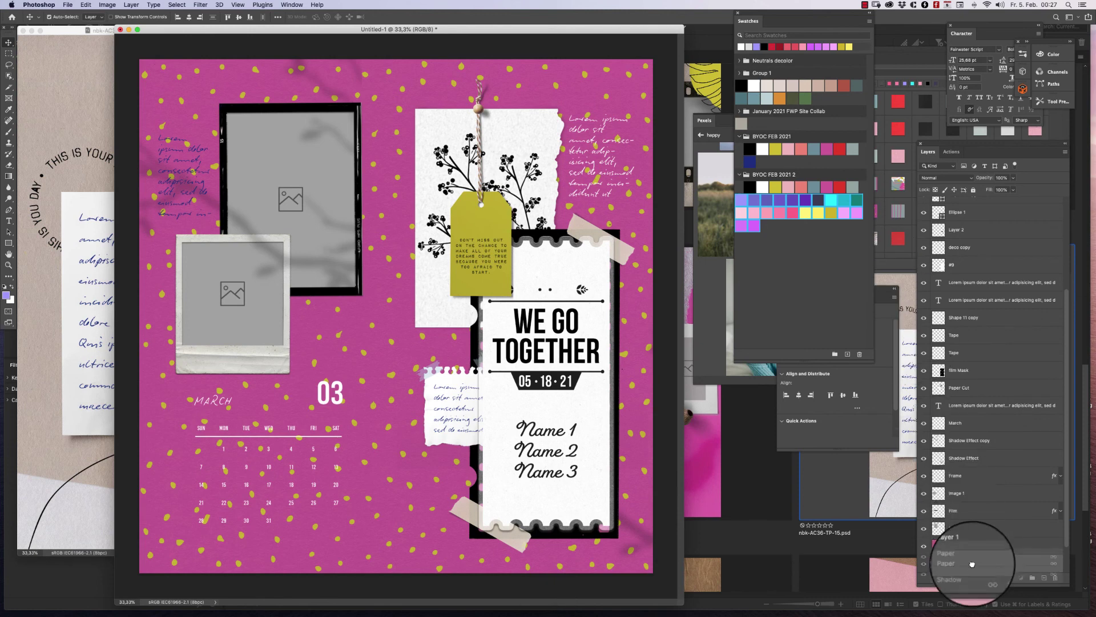
drag(972, 564, 971, 567)
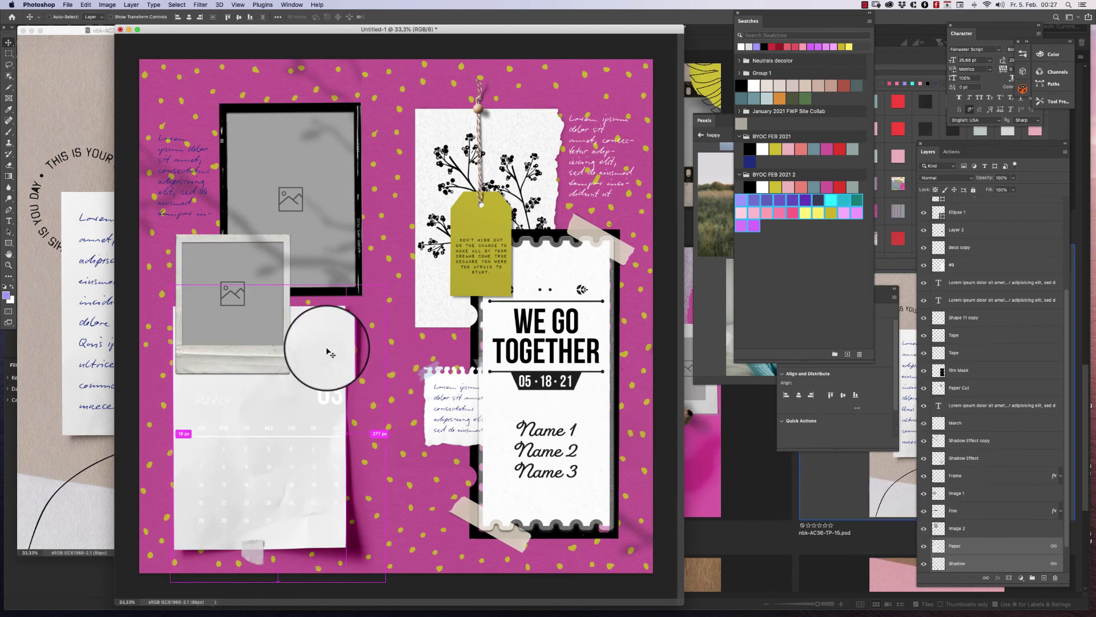
drag(331, 353, 343, 346)
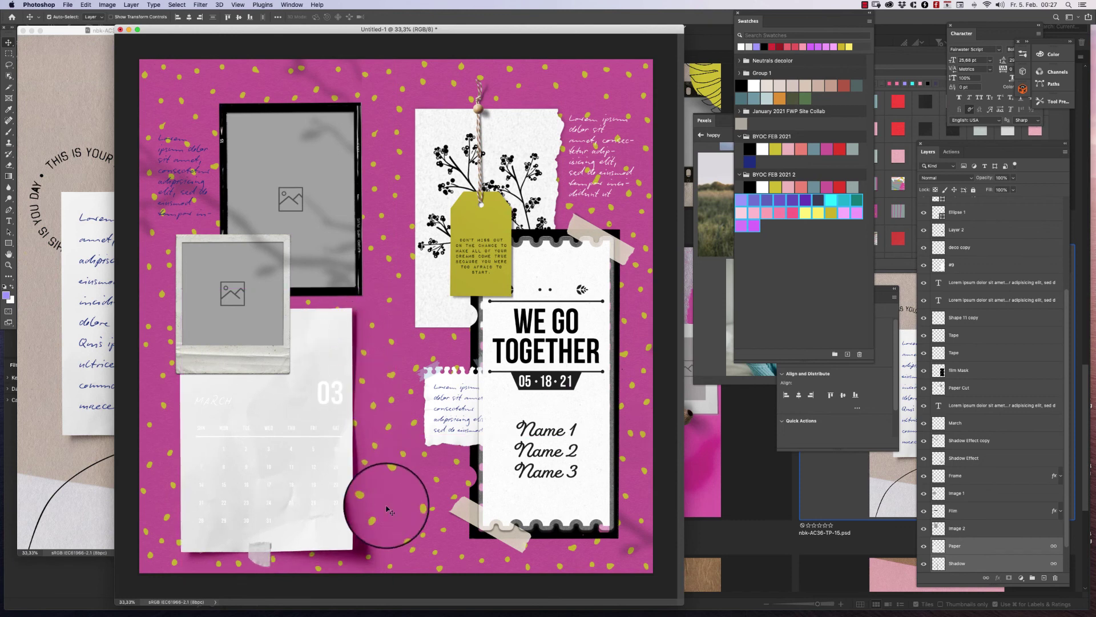
Select the March calendar layer and apply the dark charcoal layer style to it.
click(404, 567)
click(345, 404)
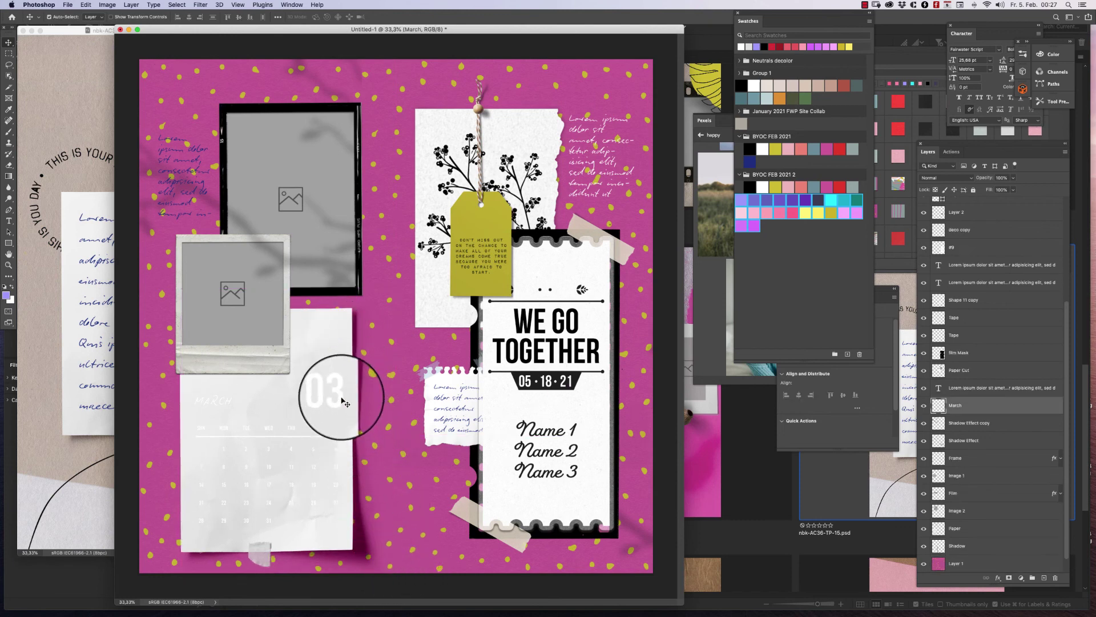
click(998, 578)
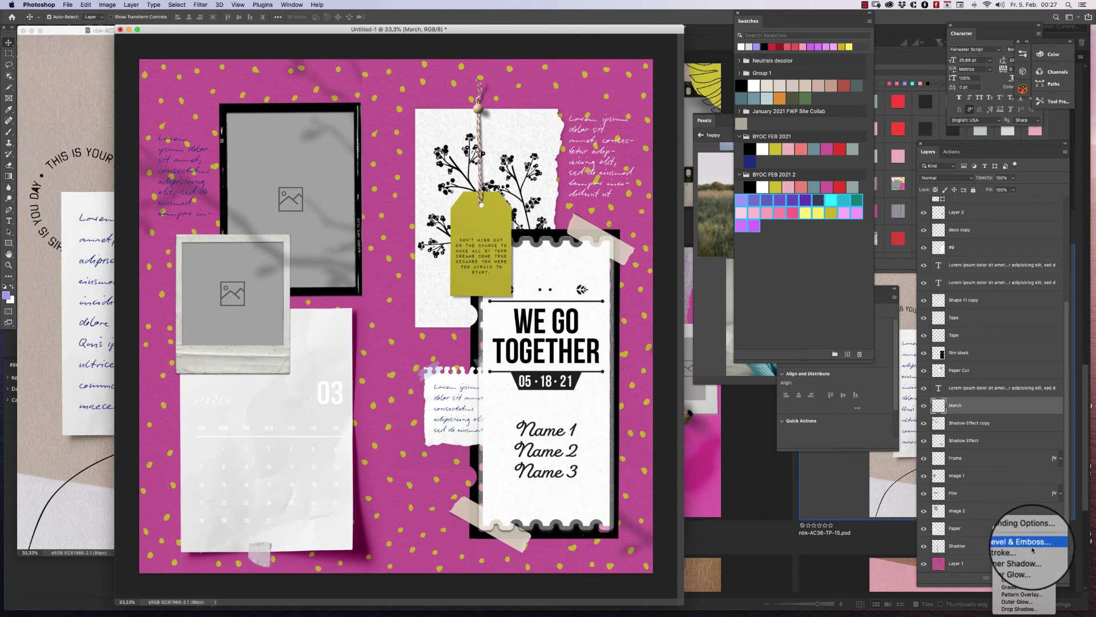
click(1032, 545)
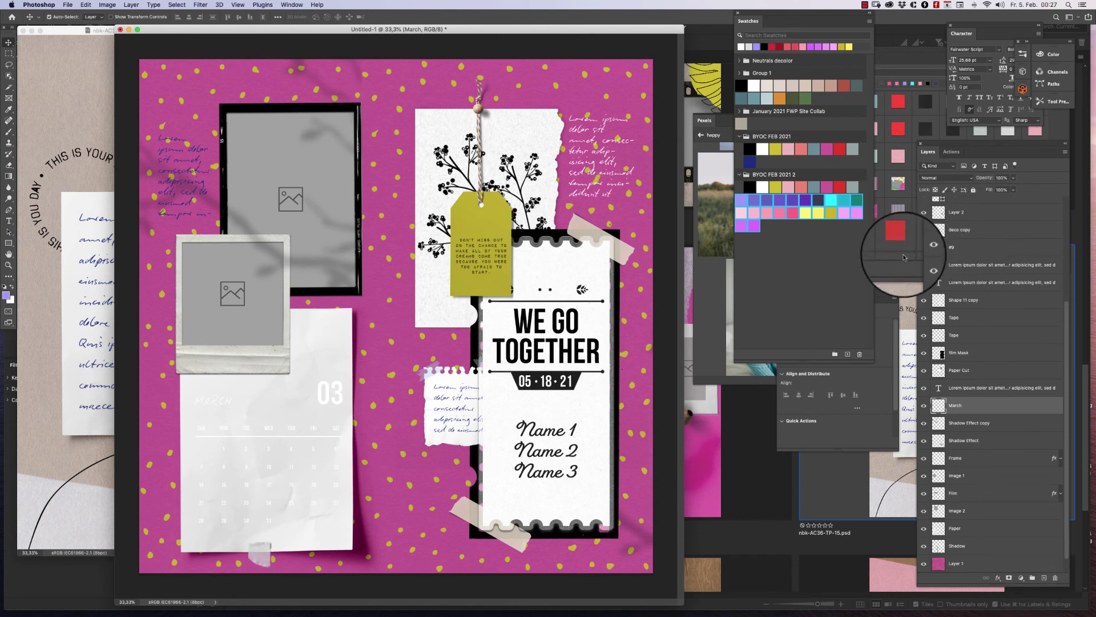
click(882, 246)
click(925, 118)
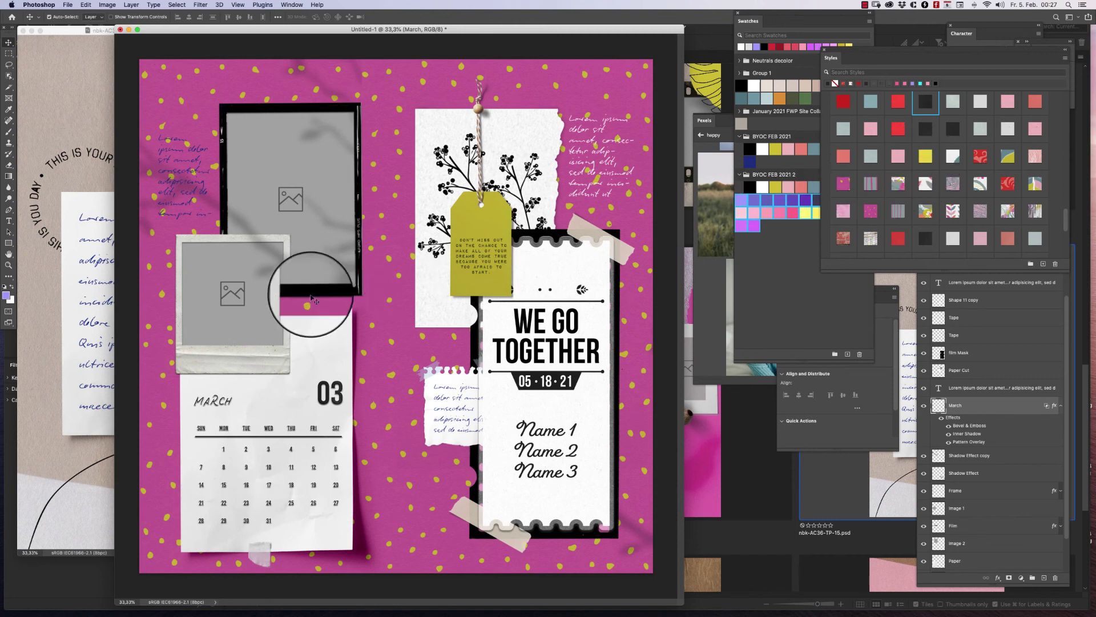
Shift the small Polaroid frame together with its image slightly left, undoing the trial moves first.
drag(289, 299, 342, 342)
key(super+z)
key(super+z)
key(super+z)
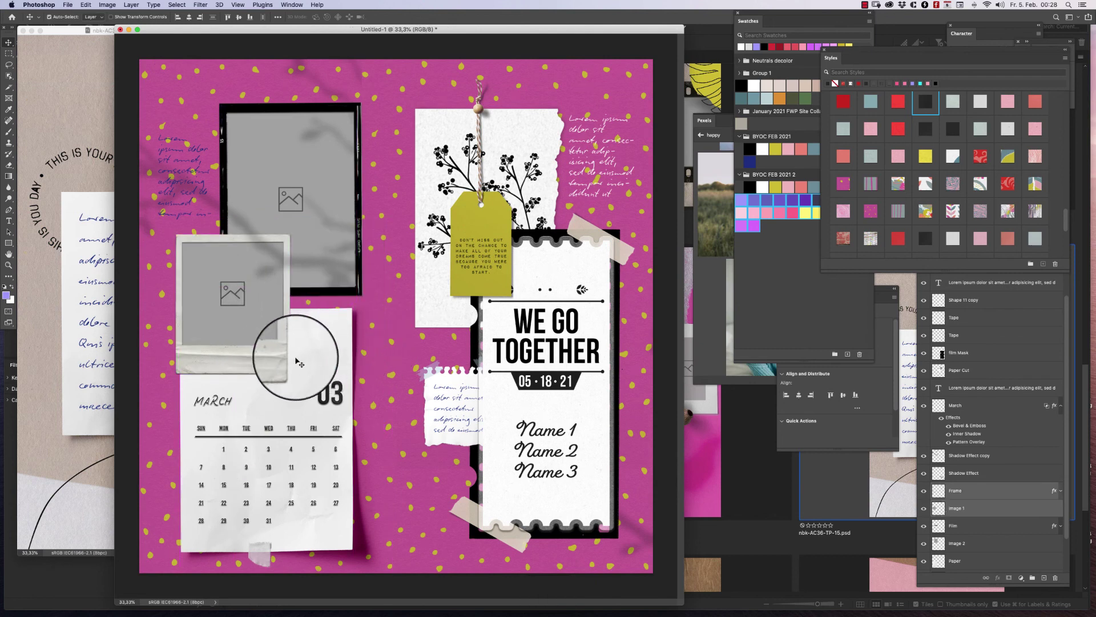
mouse_move(277, 367)
mouse_down()
mouse_move(235, 343)
mouse_move(264, 362)
mouse_up()
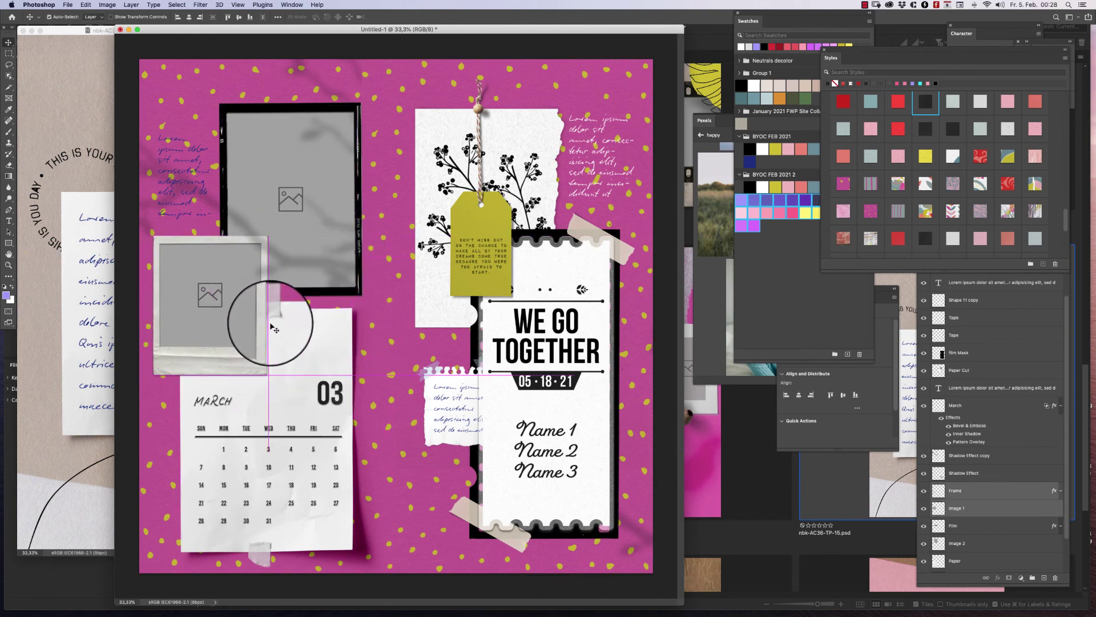
Try the taped paper higher up behind the film frame and remove it together with its shadow.
drag(277, 311, 365, 178)
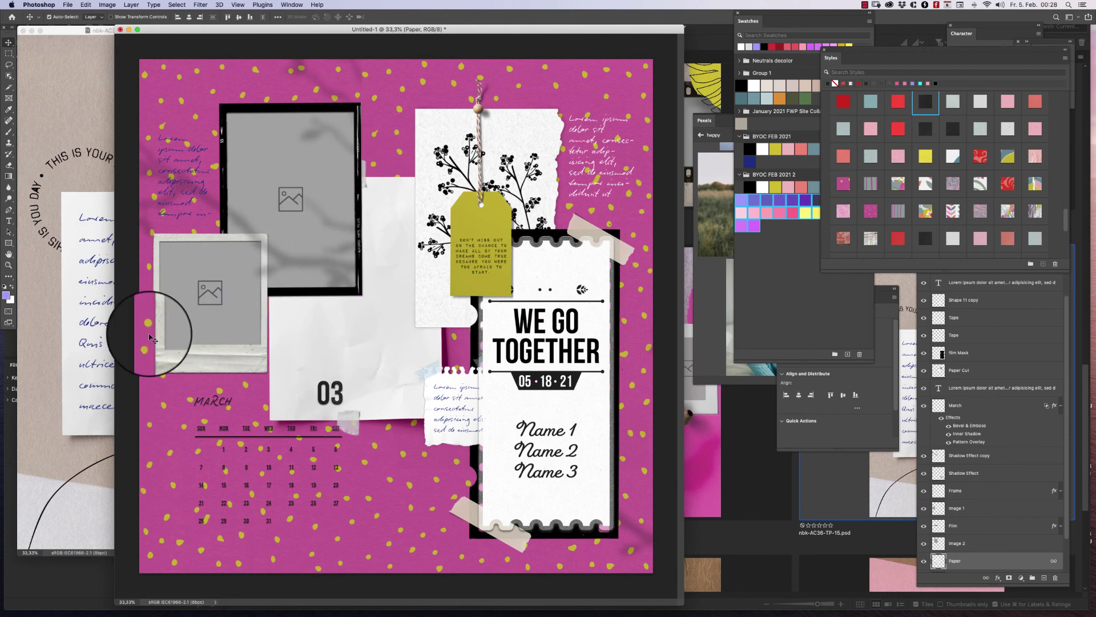
drag(370, 359, 393, 323)
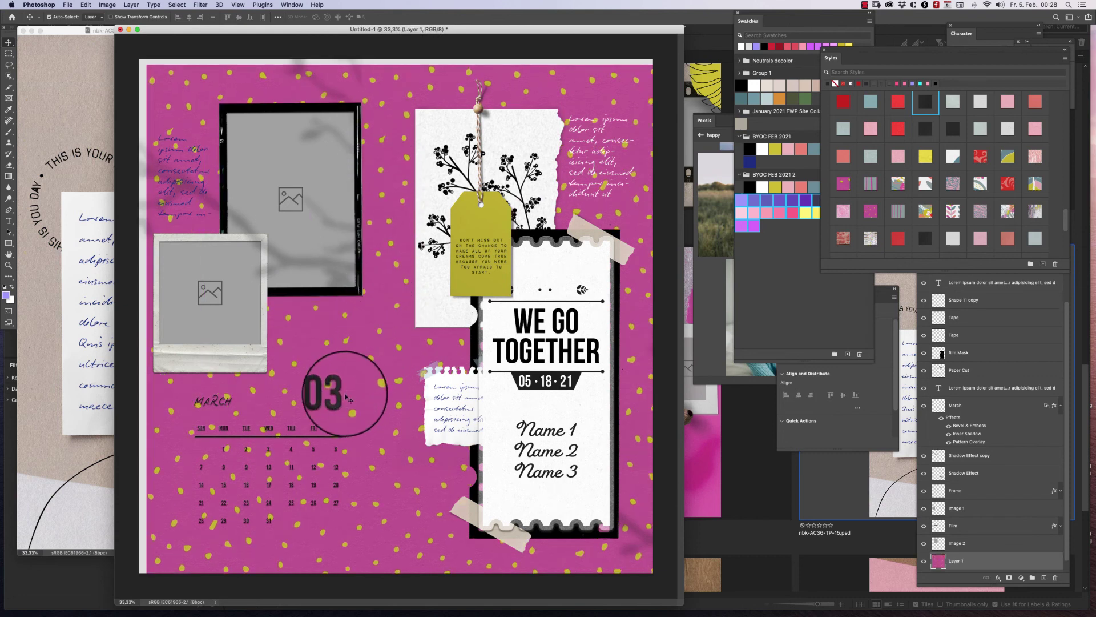
Move the March calendar slightly right and down, try the light grey style on it and clear its layer style.
drag(337, 399, 346, 413)
click(981, 105)
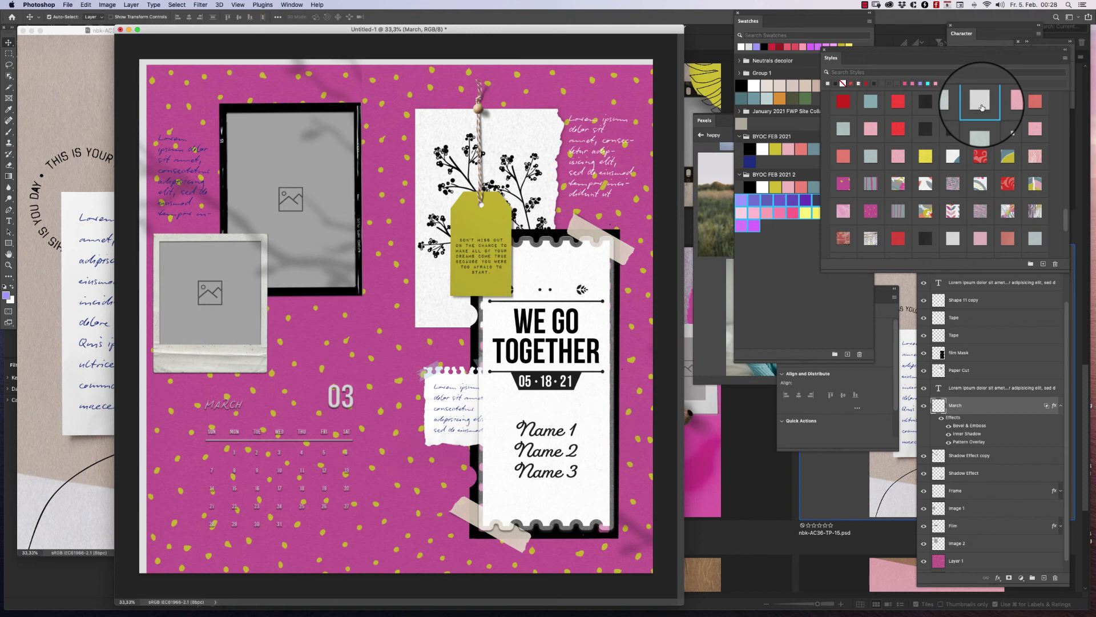
click(843, 85)
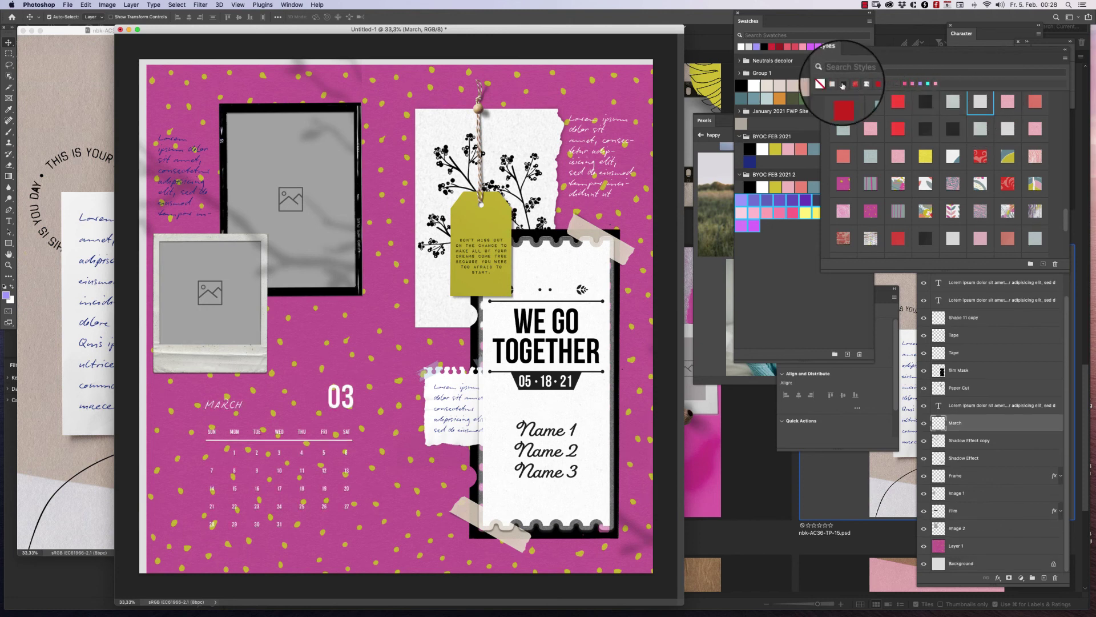
Add a thick black Stroke effect to the March calendar layer, positioned Outside at 100% opacity.
click(998, 578)
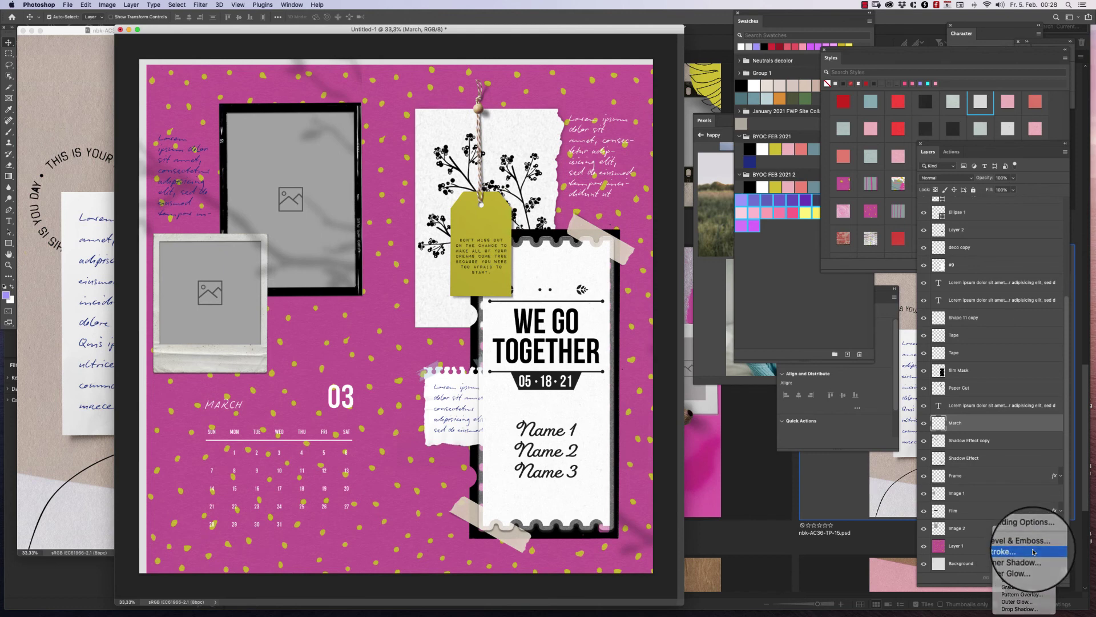
click(1034, 551)
click(682, 411)
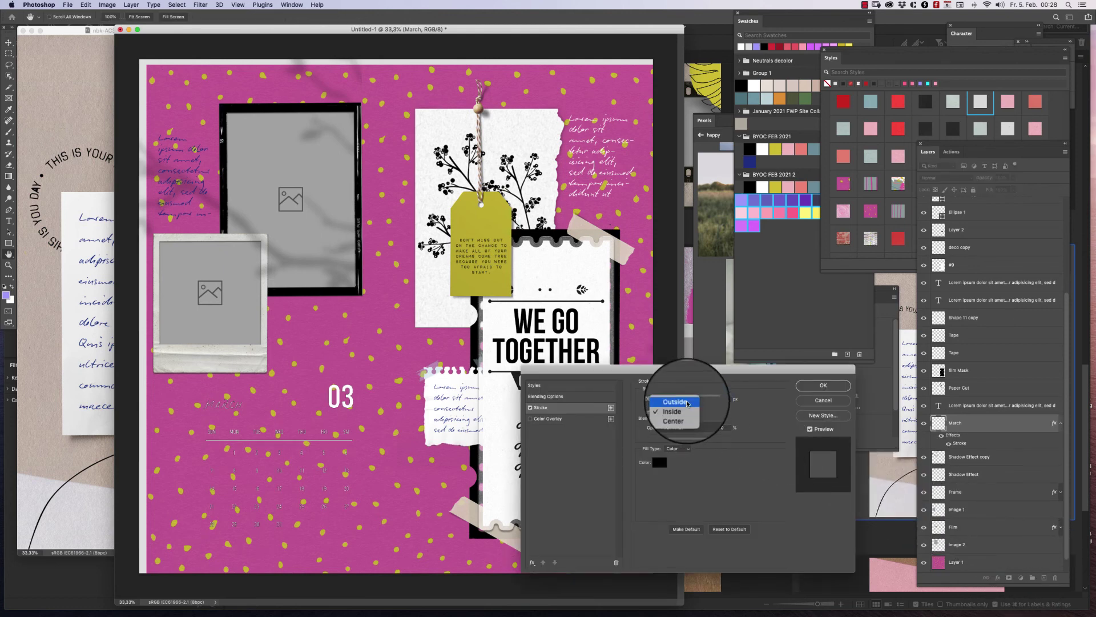
click(675, 402)
mouse_move(667, 399)
mouse_down()
mouse_move(695, 401)
mouse_move(685, 400)
mouse_up()
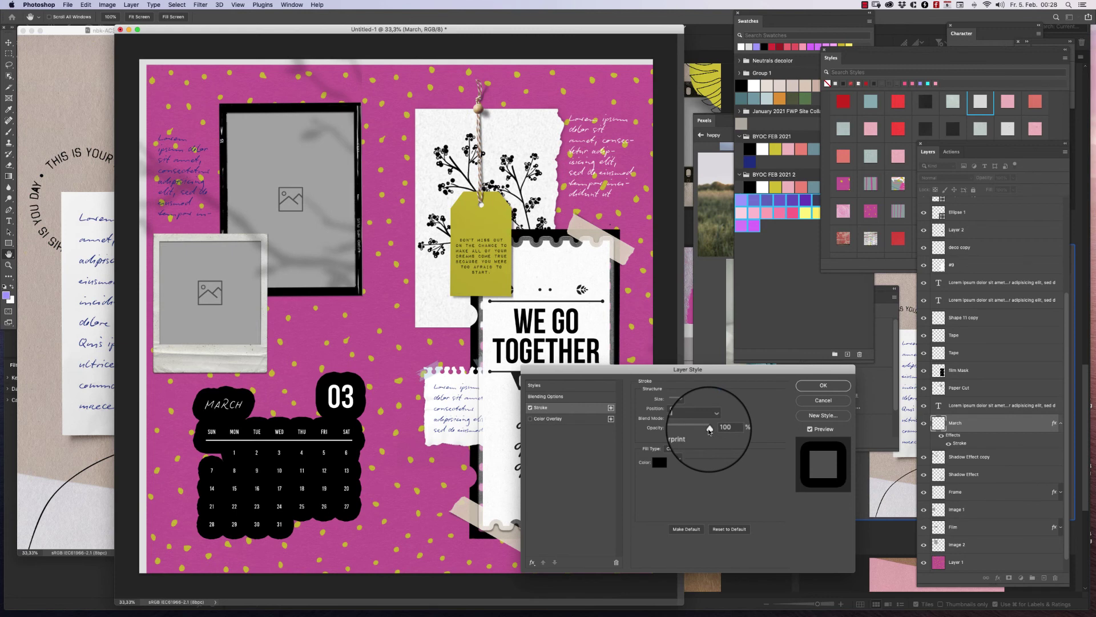
mouse_move(709, 432)
mouse_down()
mouse_move(685, 430)
mouse_move(715, 430)
mouse_up()
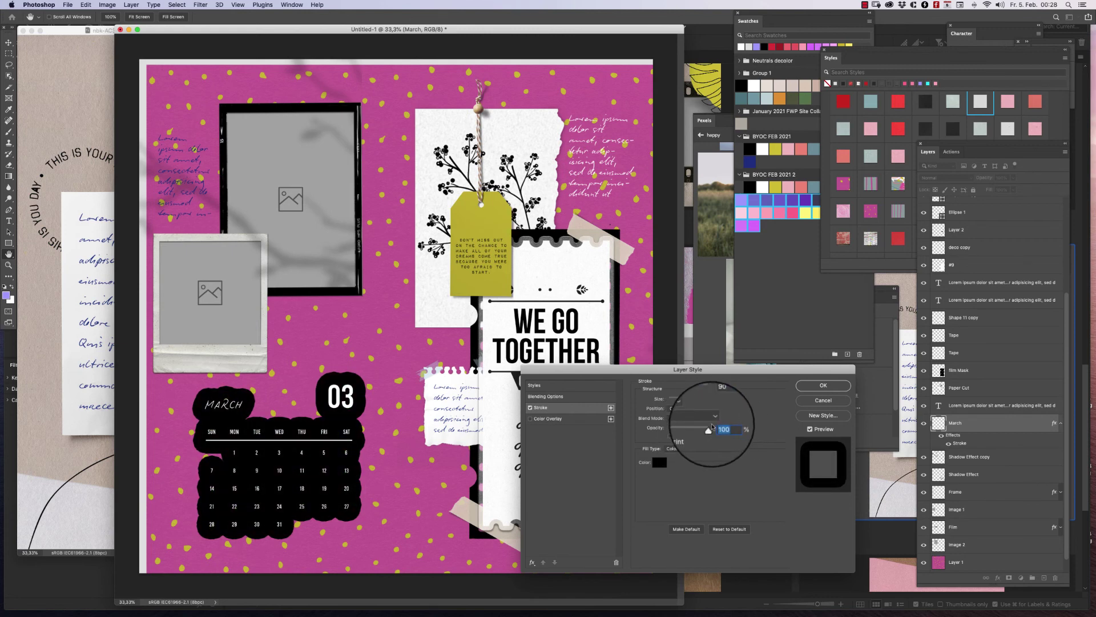
Compare the calendar stroke's Inside and Outside positions and delete the Stroke effect.
click(685, 410)
click(686, 415)
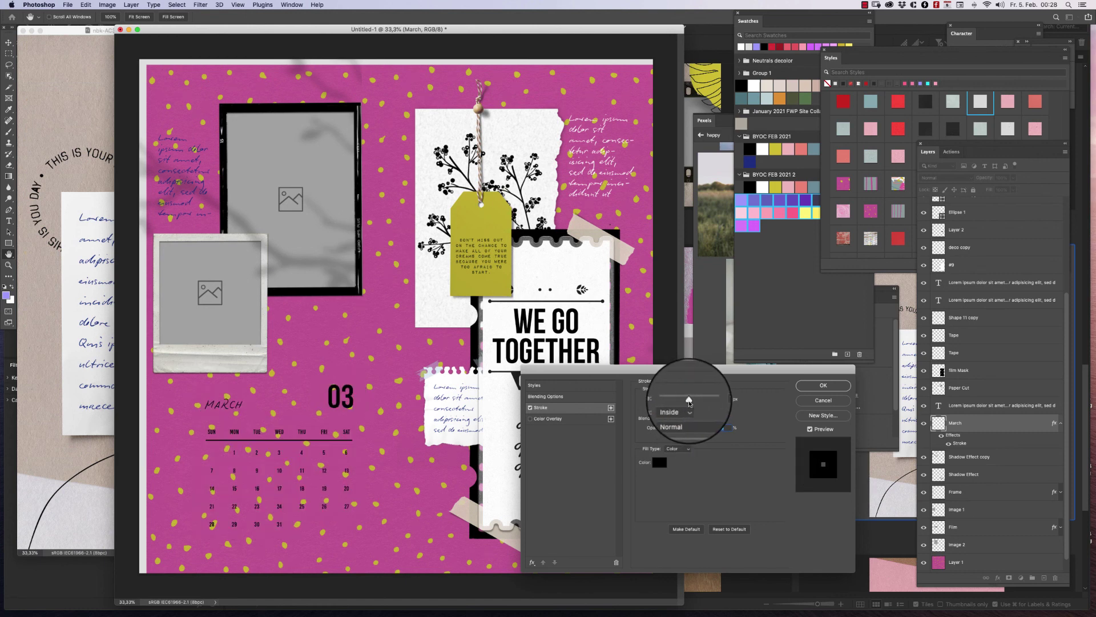
click(678, 411)
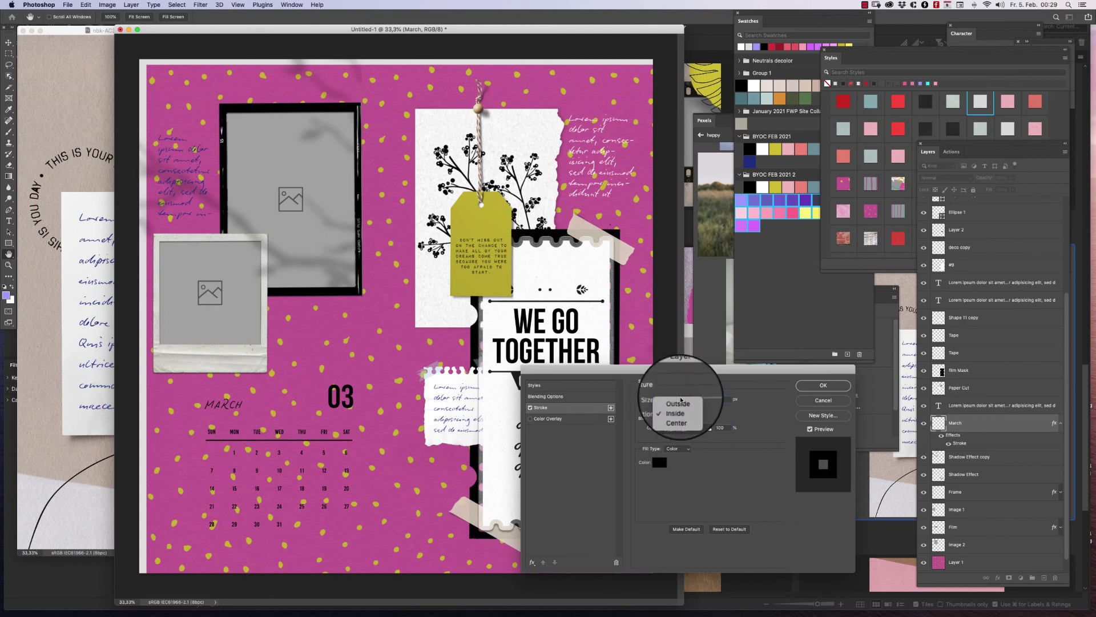
click(682, 403)
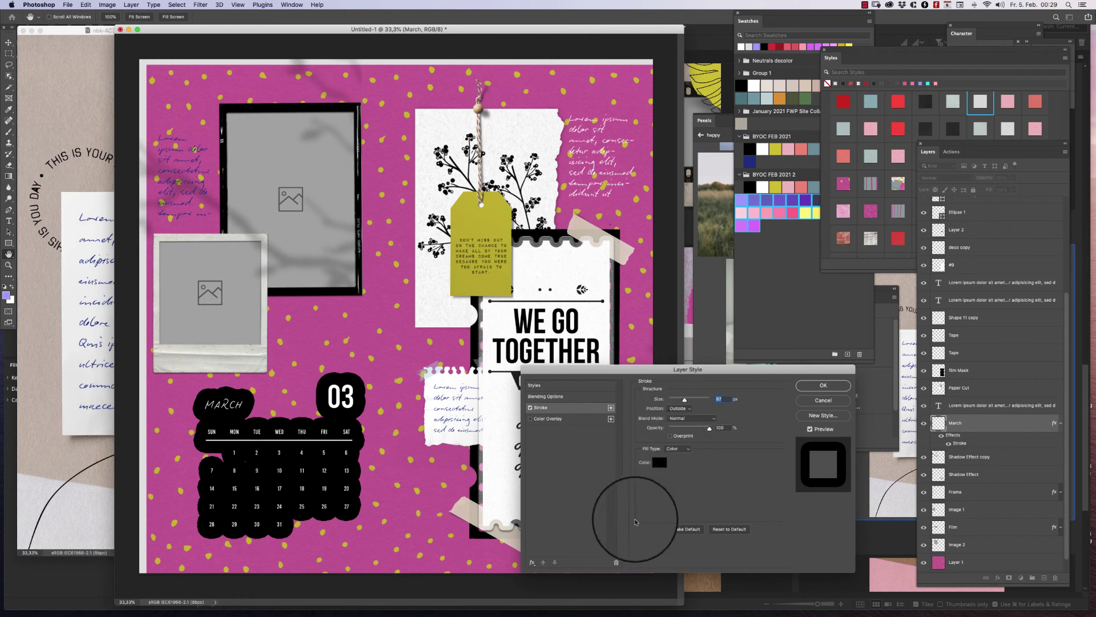
click(616, 563)
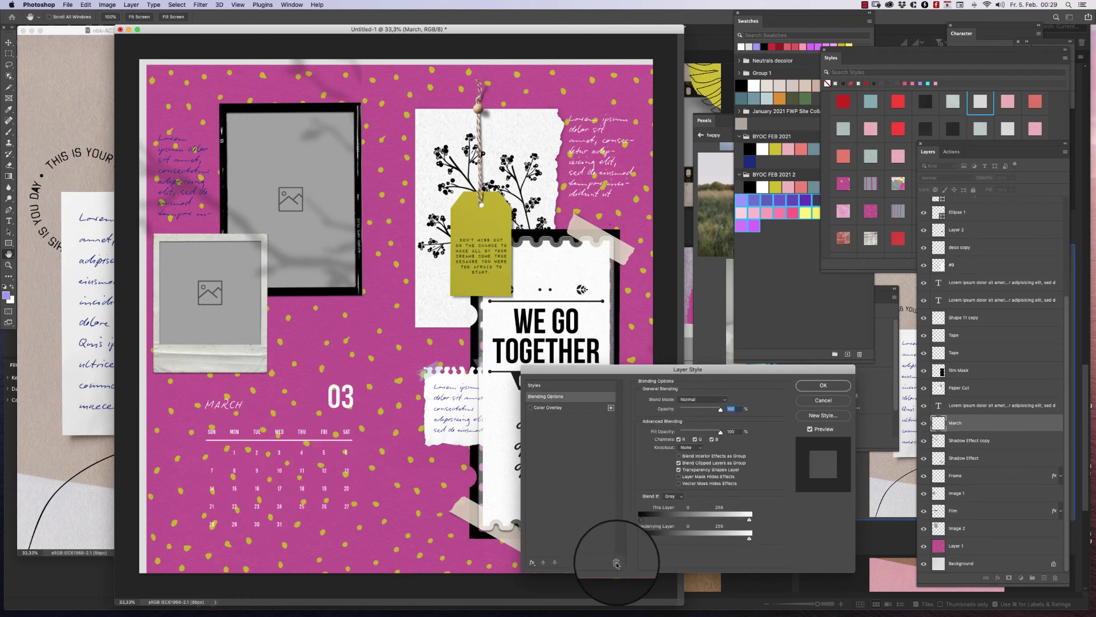
Add an Outer Glow to the March calendar layer and a Color Overlay in black with Normal blend mode.
click(532, 562)
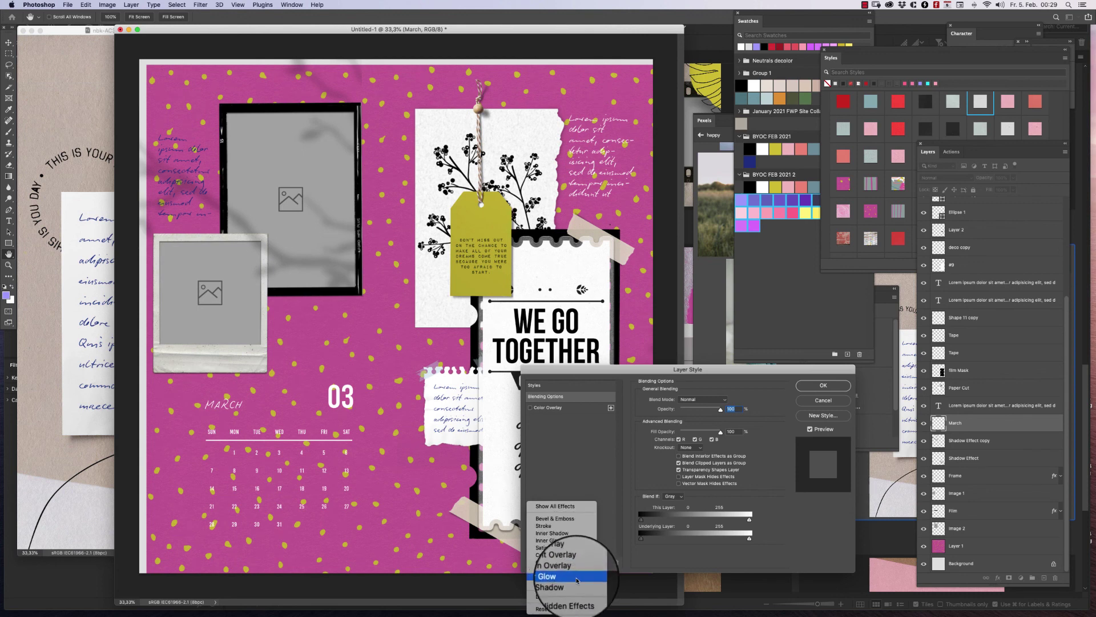
click(565, 581)
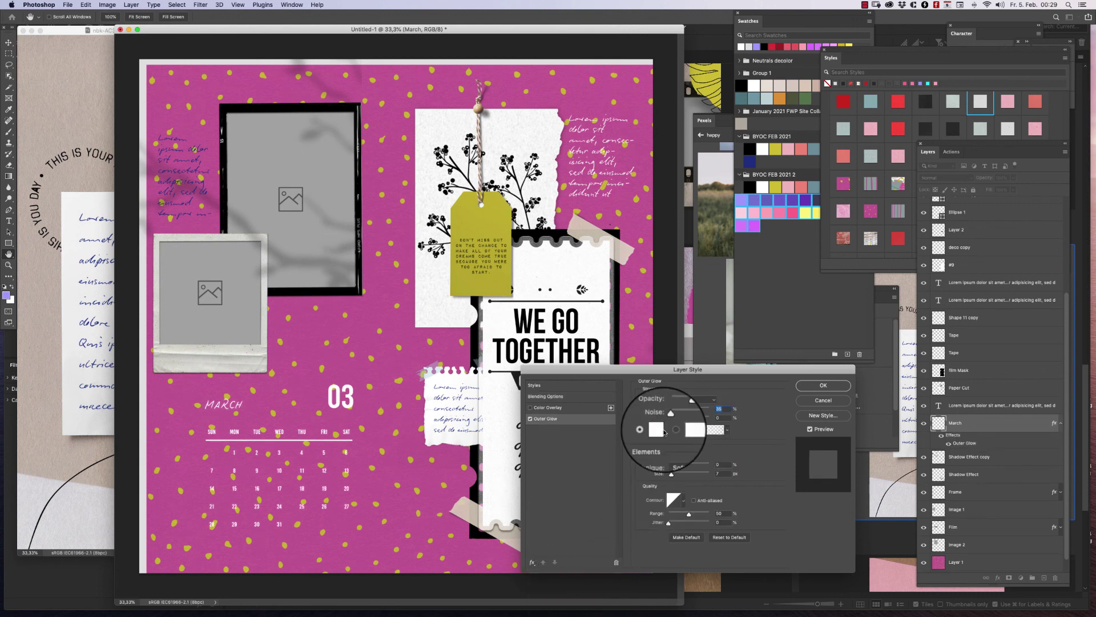
click(550, 408)
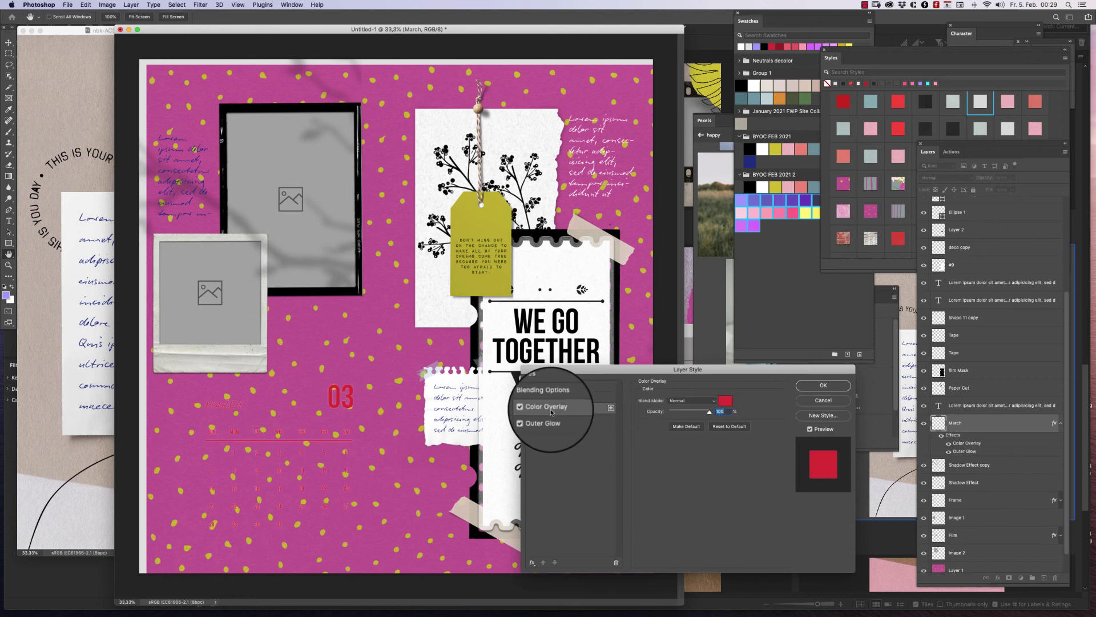
click(725, 400)
click(701, 588)
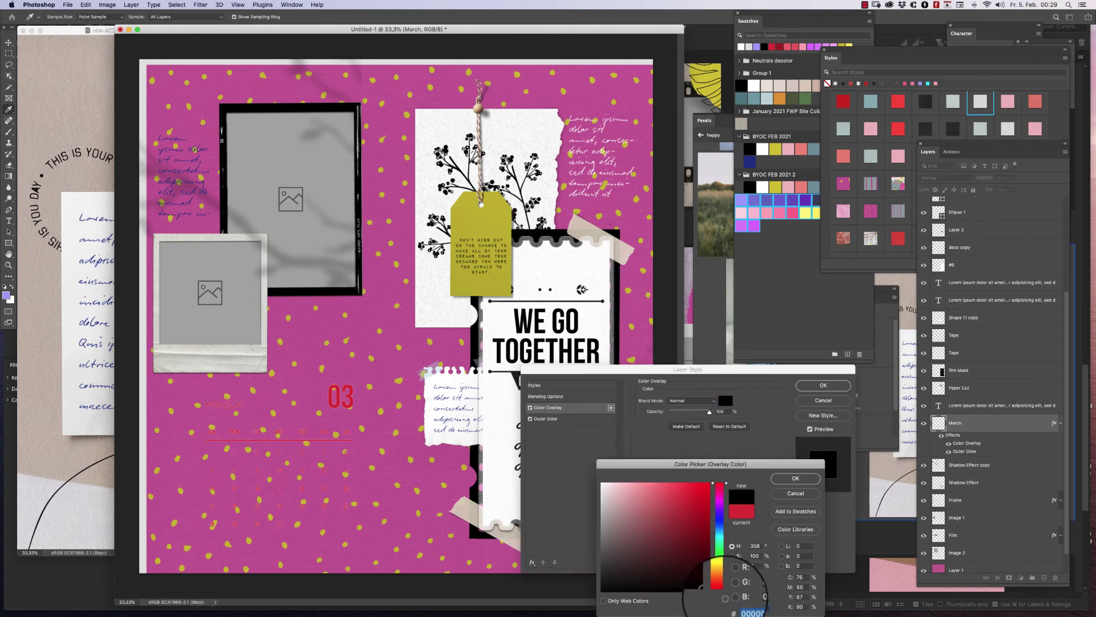
click(784, 481)
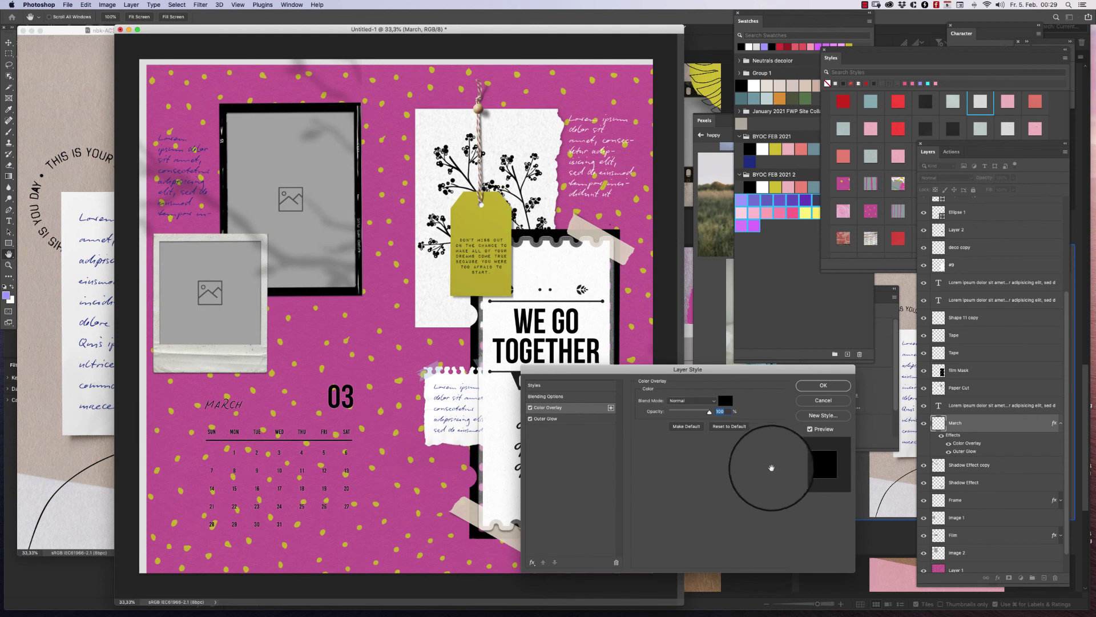
click(695, 401)
click(695, 400)
Raise the calendar's Outer Glow opacity to 100% and increase the glow's size and spread.
click(557, 418)
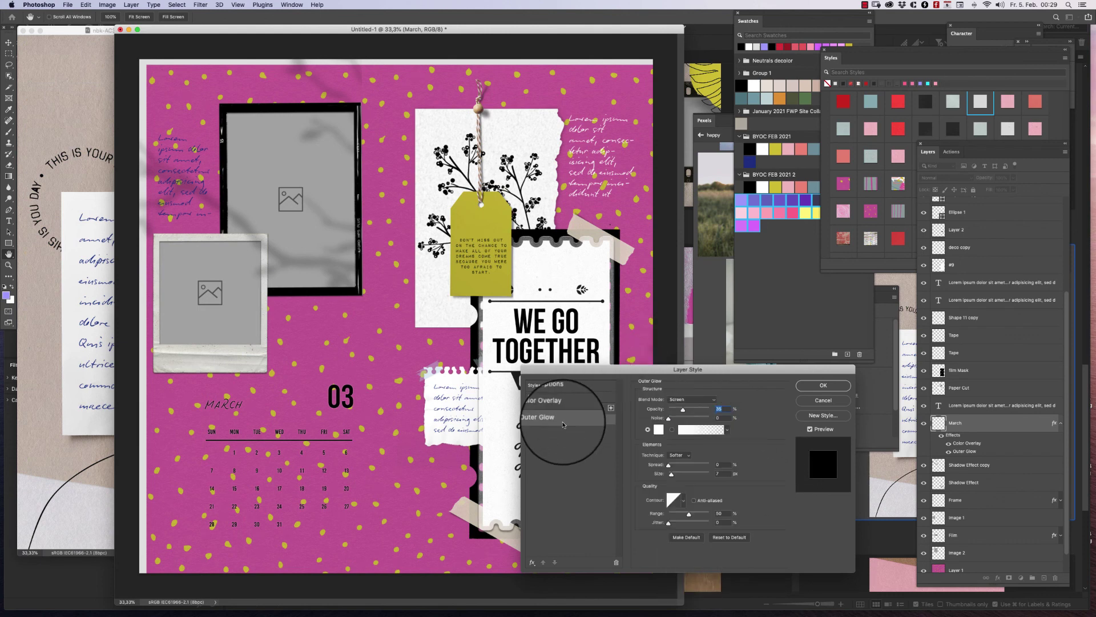
drag(682, 409, 738, 411)
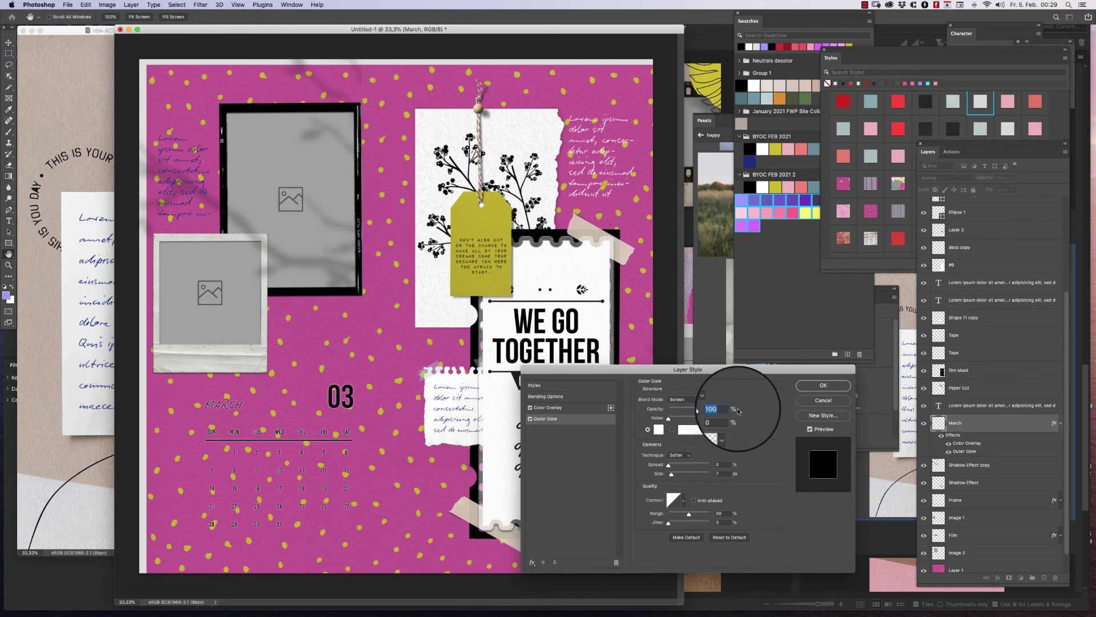
drag(671, 474, 686, 472)
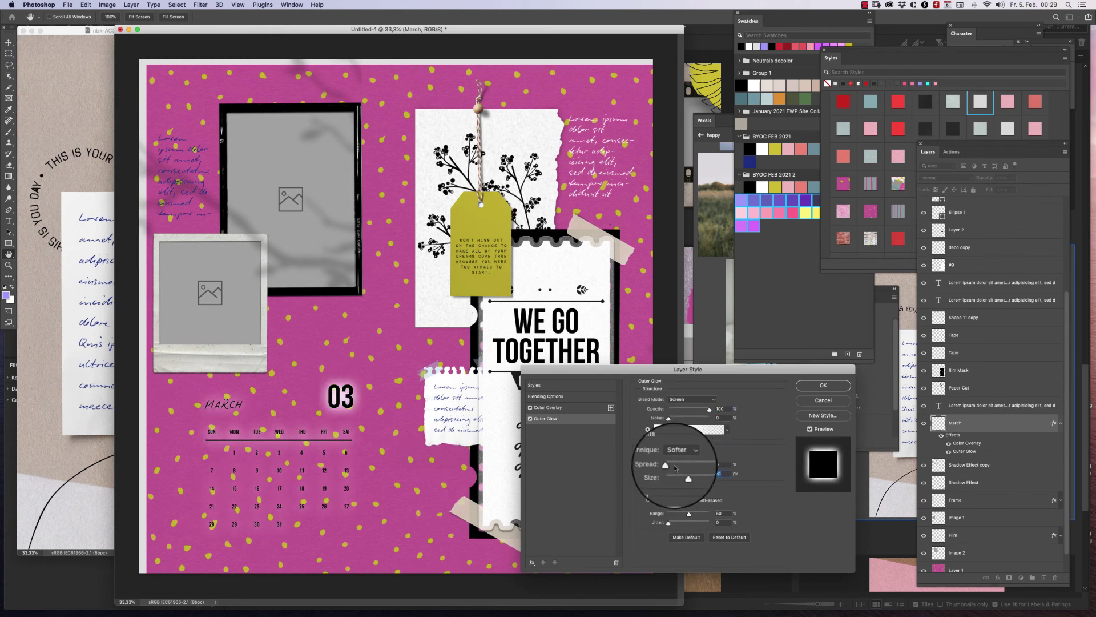
drag(668, 465, 679, 466)
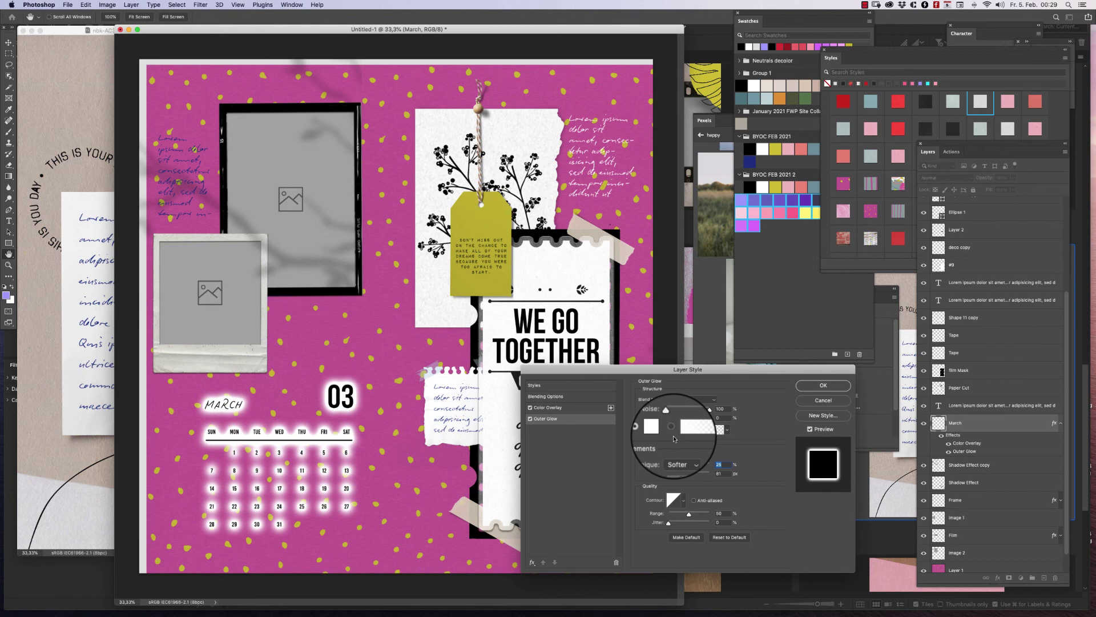
Set the March calendar's Outer Glow colour to the magenta sampled from the dotted background paper.
click(659, 431)
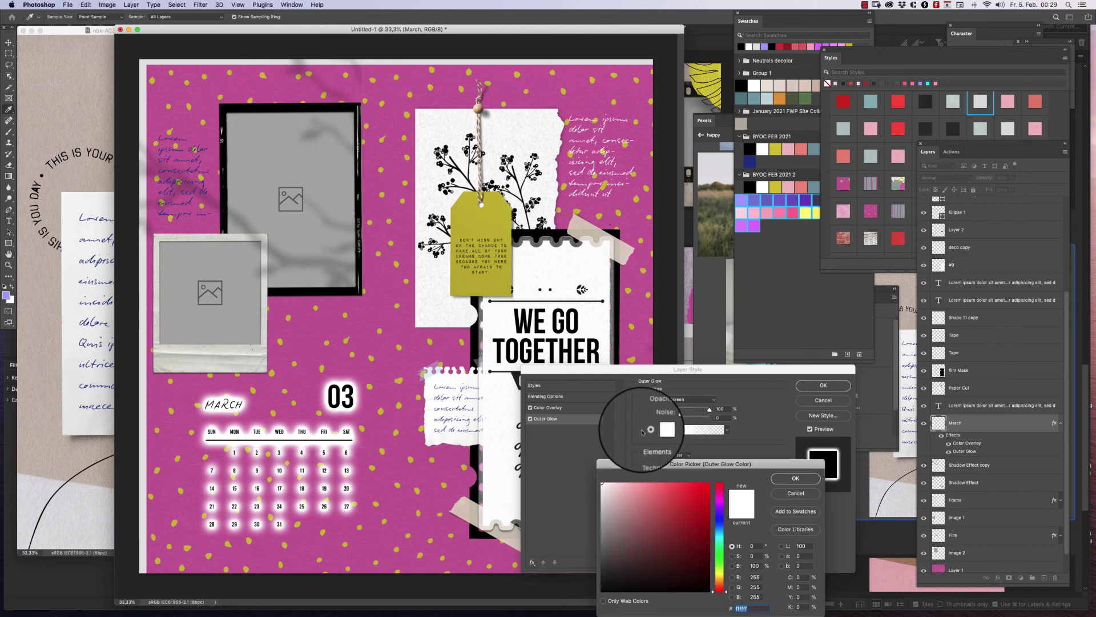
click(370, 441)
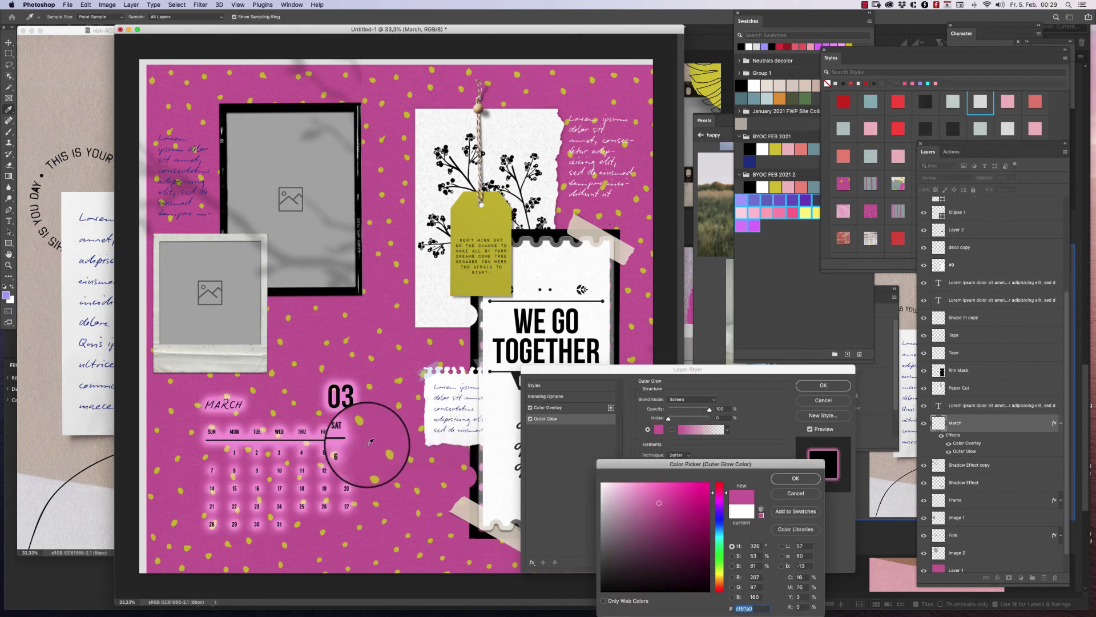
click(795, 478)
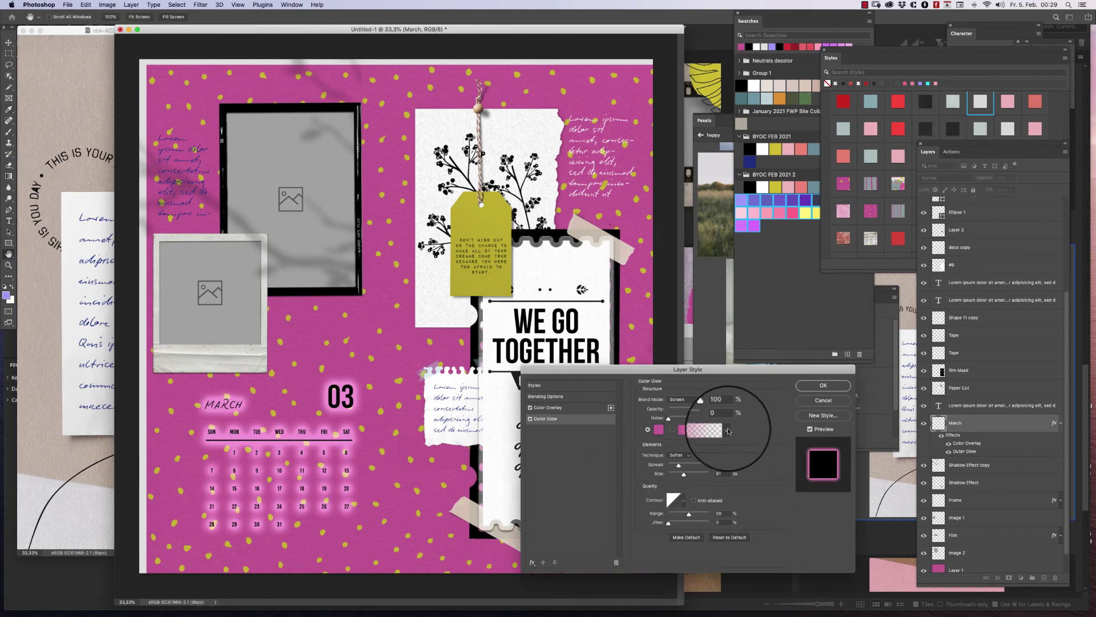
Set the calendar's Outer Glow blend mode to Normal and its size to 250 px, and apply the layer style.
click(690, 399)
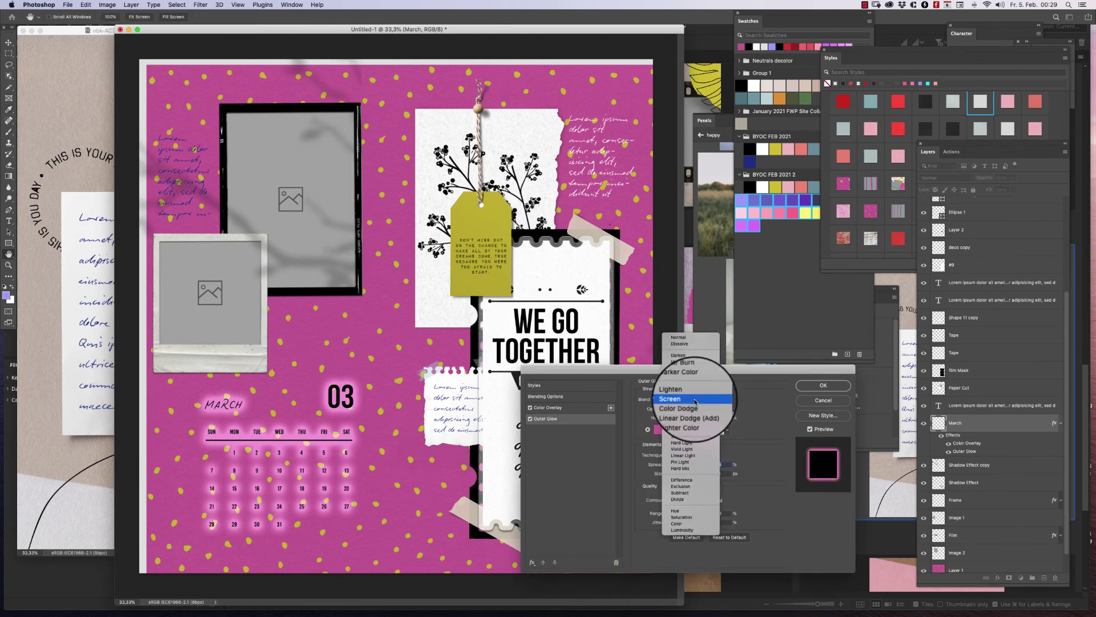
click(683, 337)
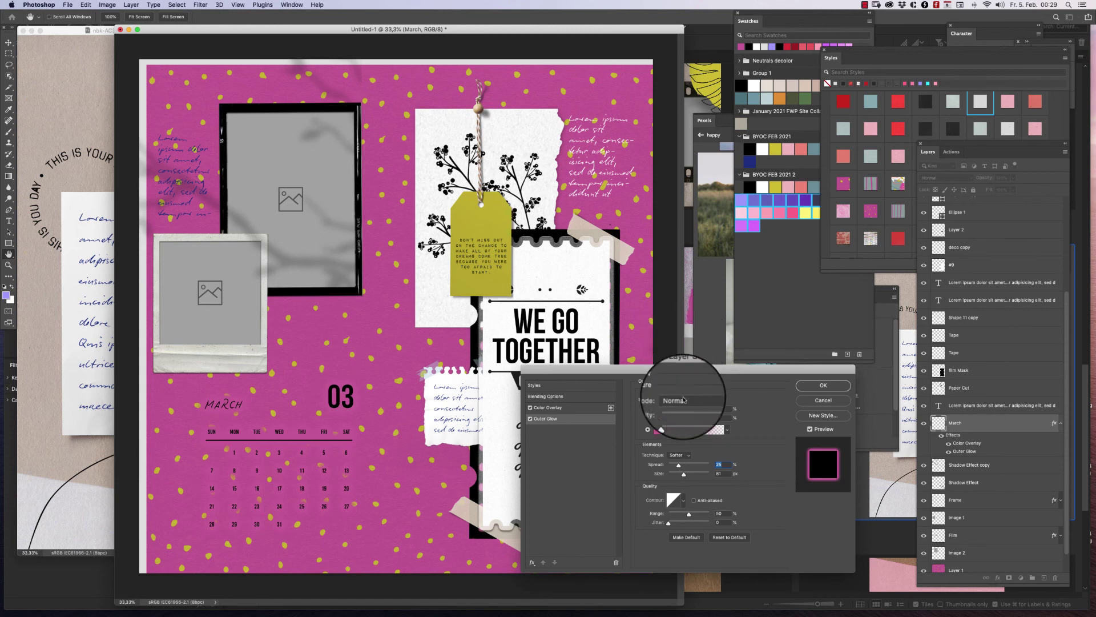
drag(683, 473, 709, 474)
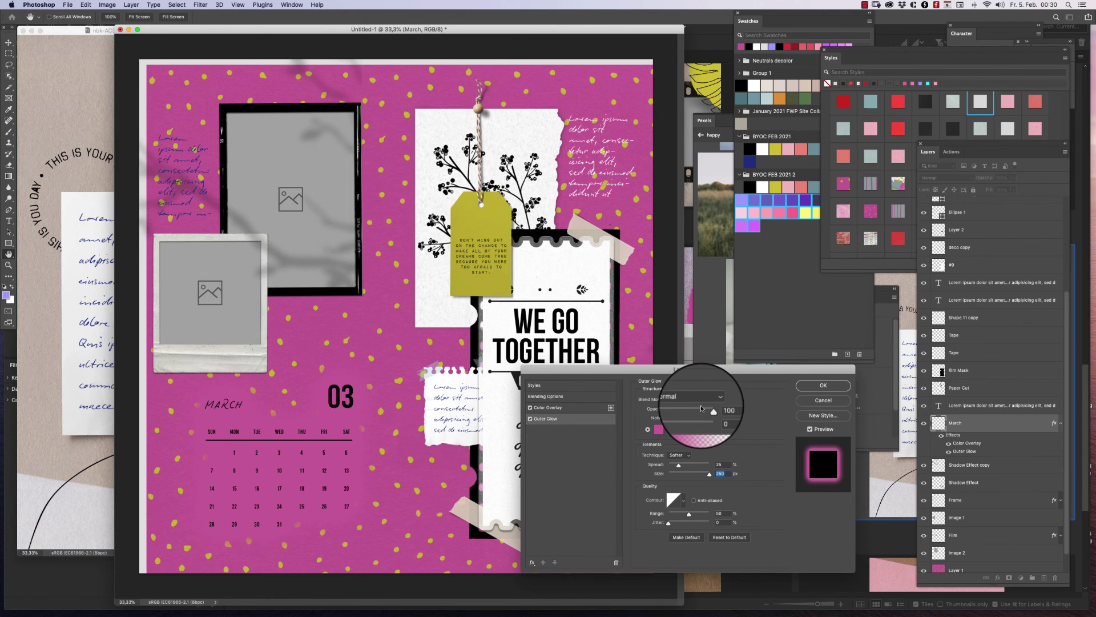
click(821, 386)
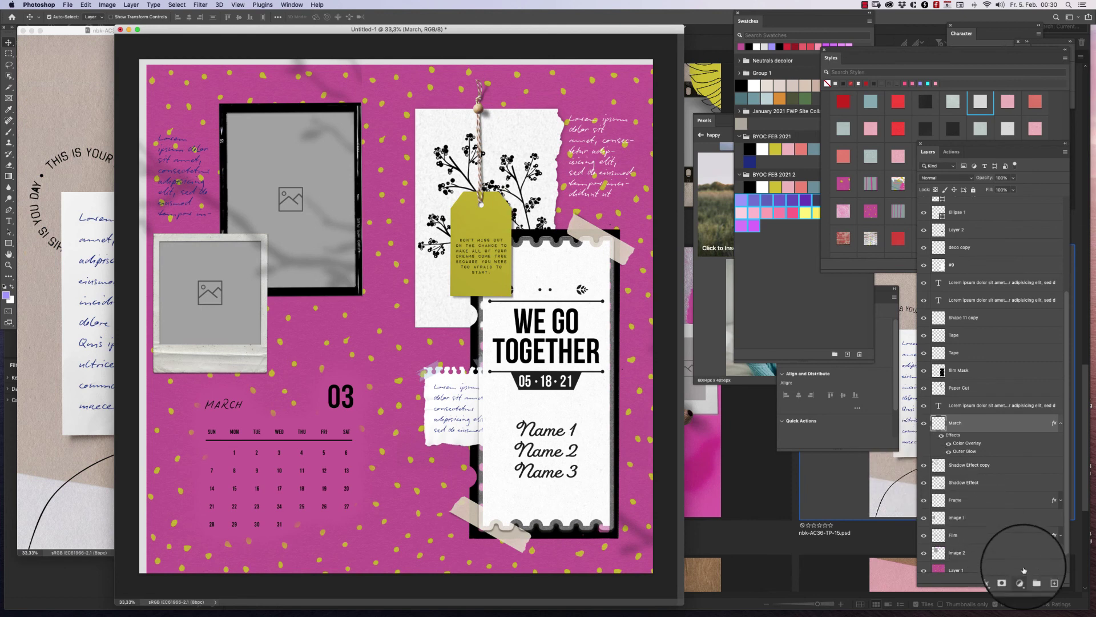
Shift the magenta dotted paper layer so it reaches the upper-left corner of the layout.
click(1026, 570)
key(super+t)
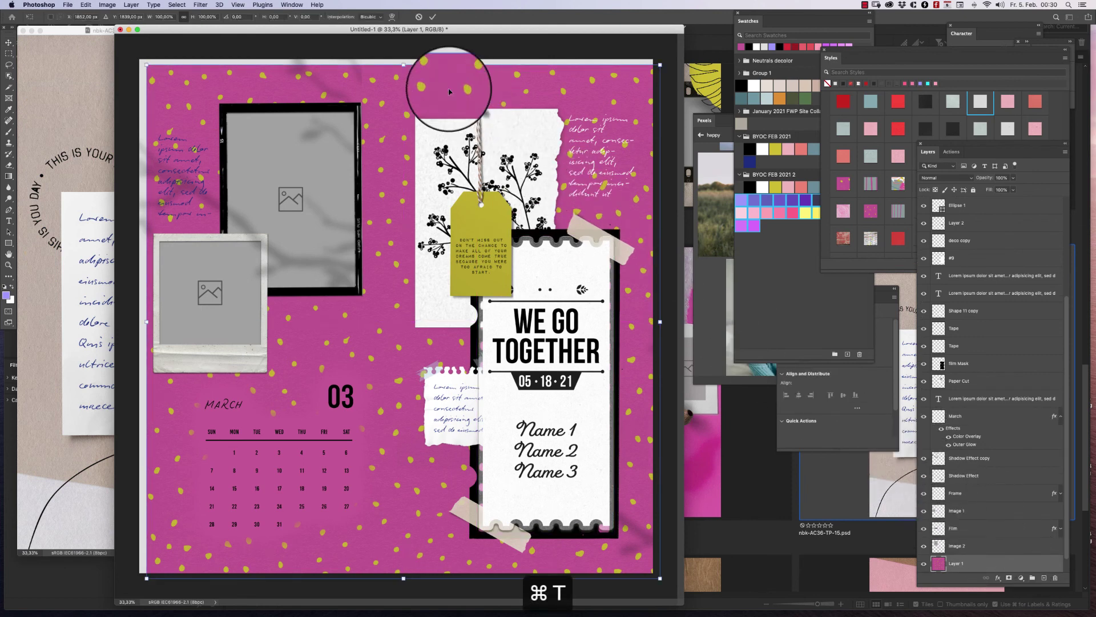
drag(439, 80, 435, 60)
key(Return)
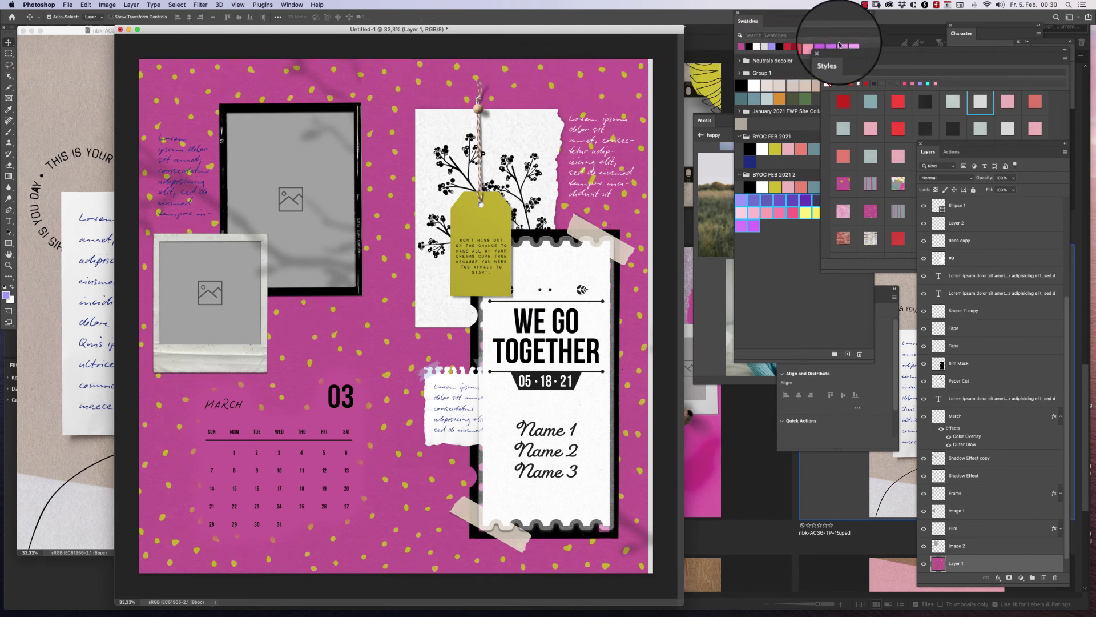
Delete the magenta paper layer and open nbk-AC36-PP-pattern-3.jpg from the nbk-AC36-Paper-Mix folder in Bridge.
key(Delete)
click(777, 464)
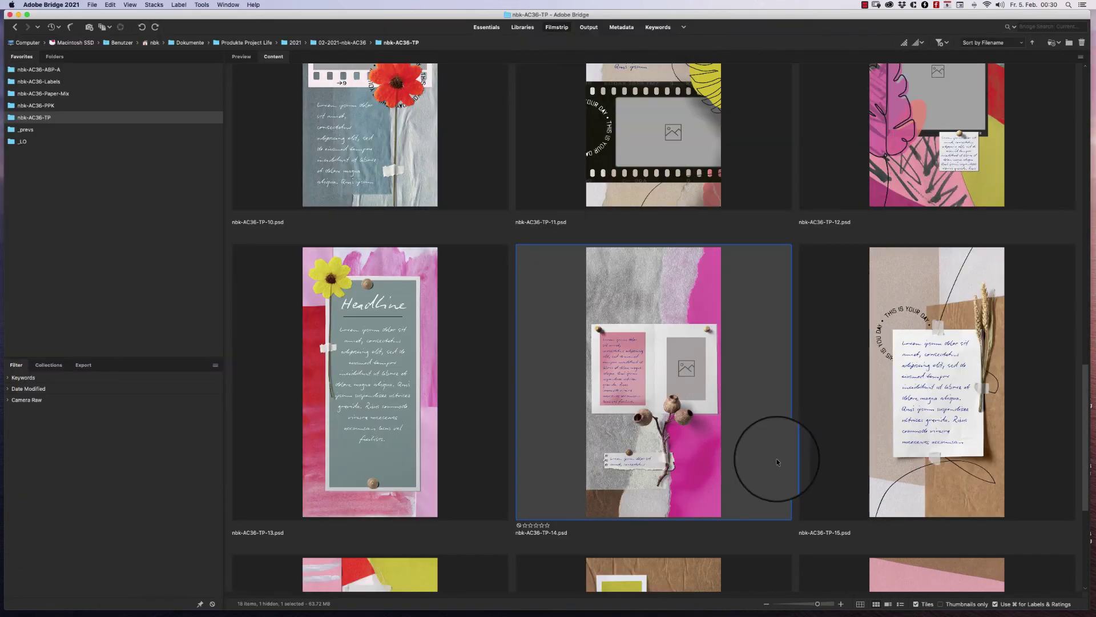
click(66, 103)
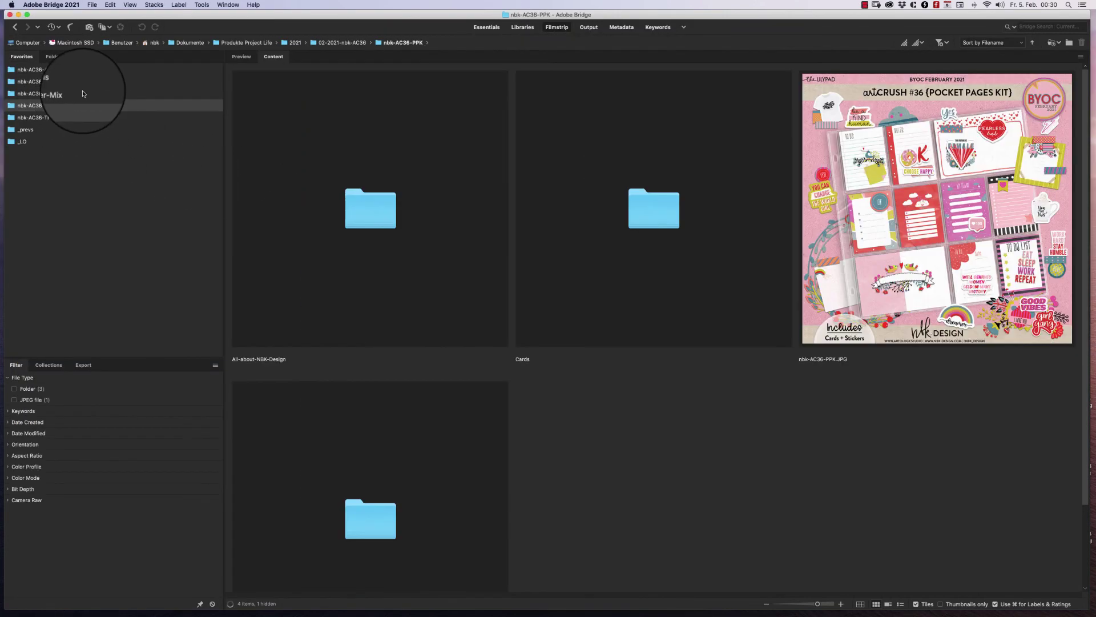
click(82, 92)
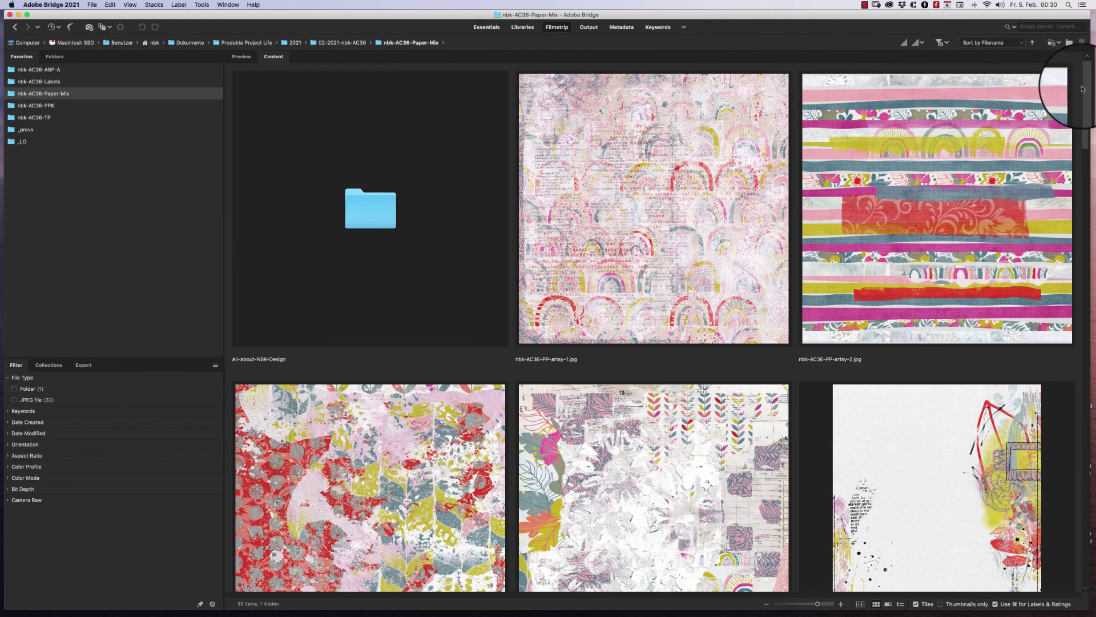
click(1067, 117)
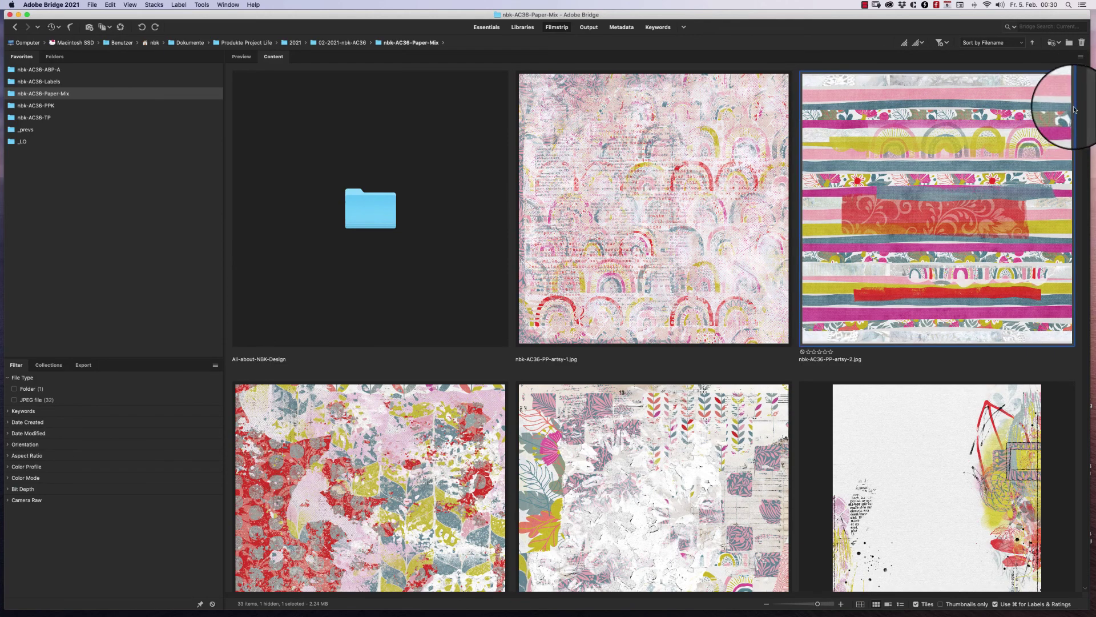
scroll(1039, 167, down, 10)
scroll(1030, 191, down, 10)
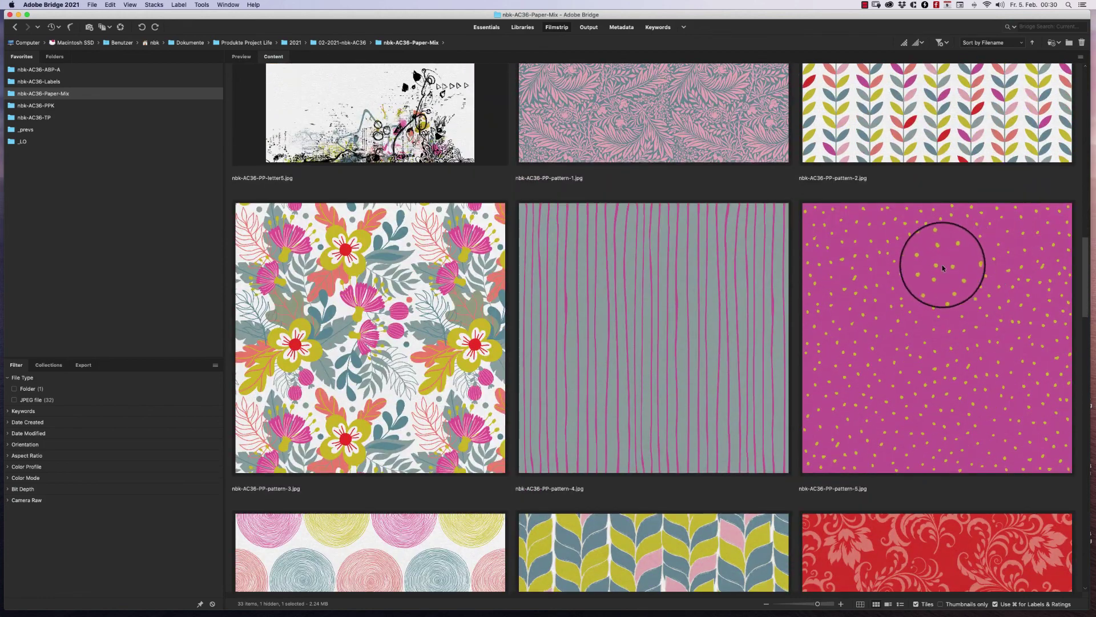
key(super+Tab)
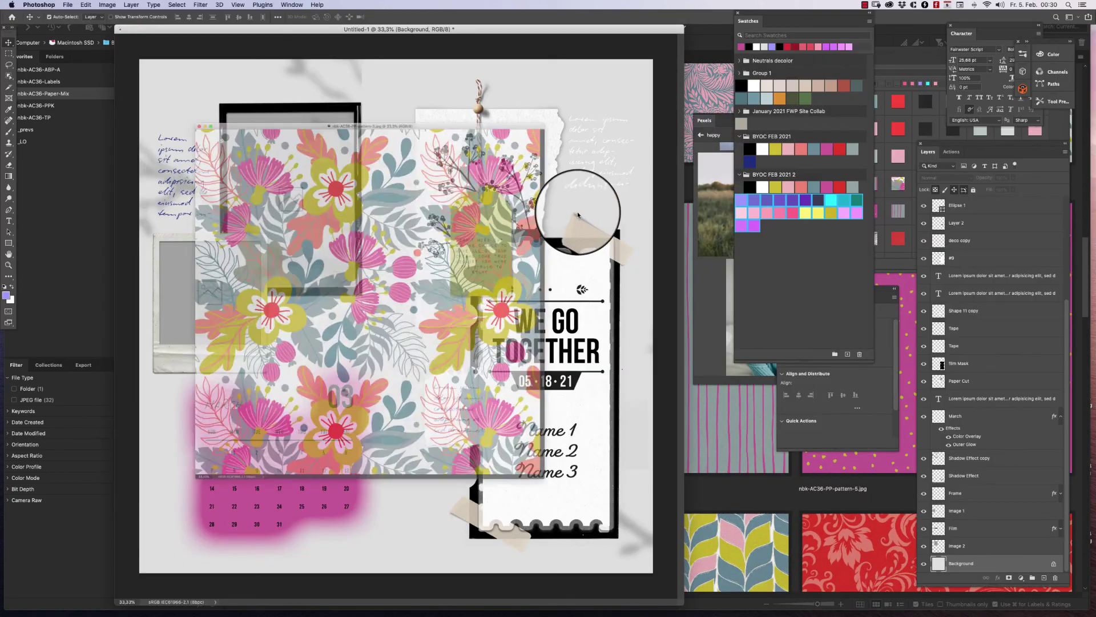
Copy the entire floral pattern paper, close its file and paste it above the layout's Background layer.
key(super+a)
key(super+c)
key(super+w)
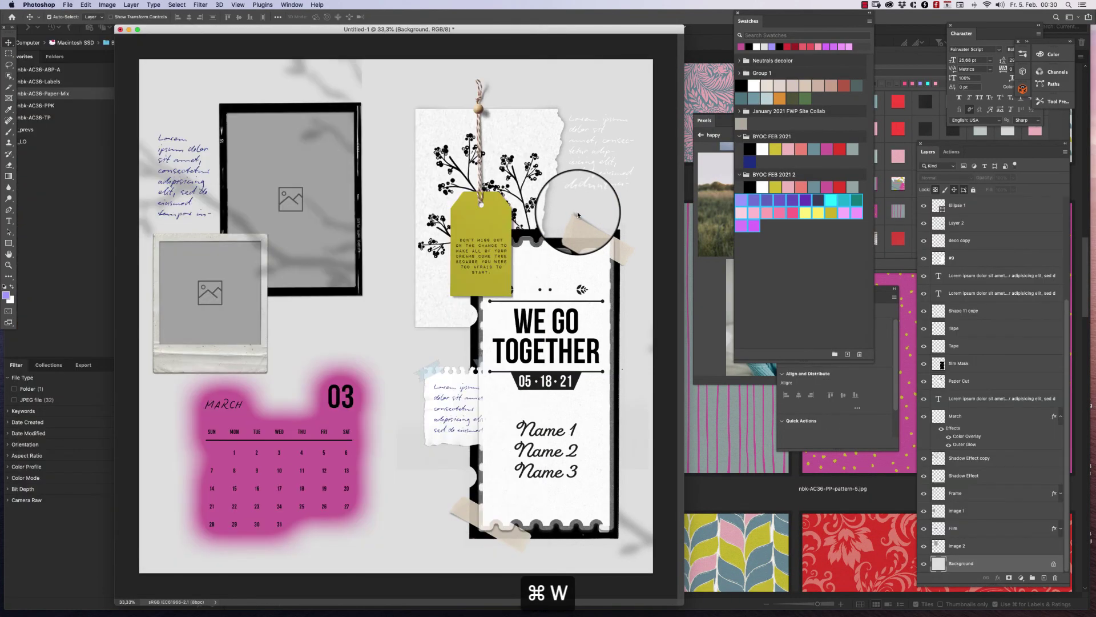
key(super+v)
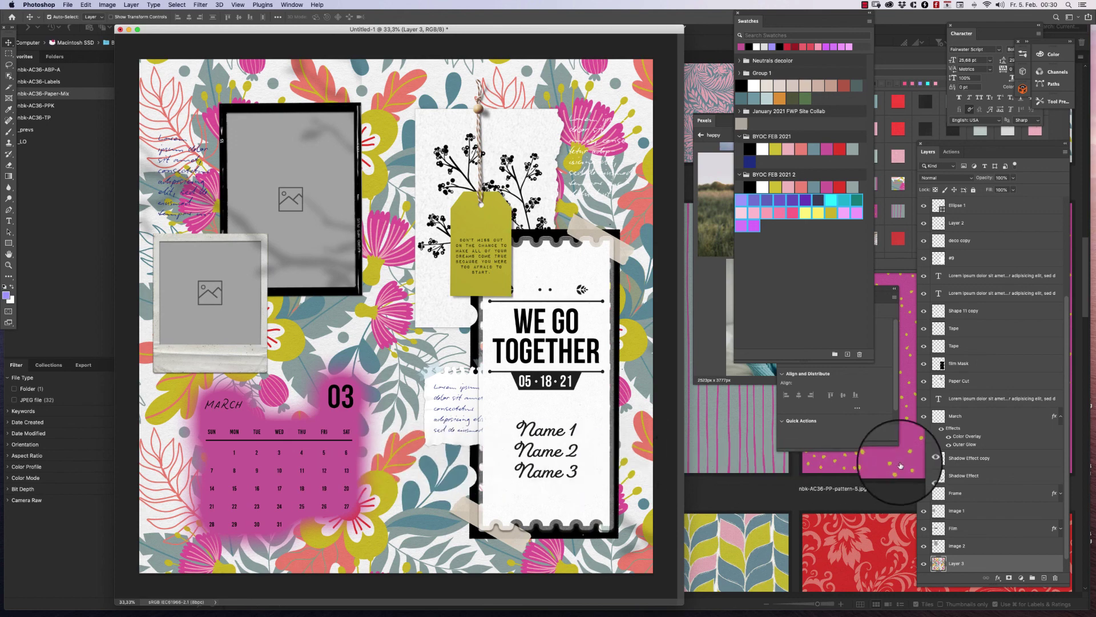
Change the March calendar's Outer Glow colour to the off-white sampled from the floral paper.
scroll(1039, 562, down, 1)
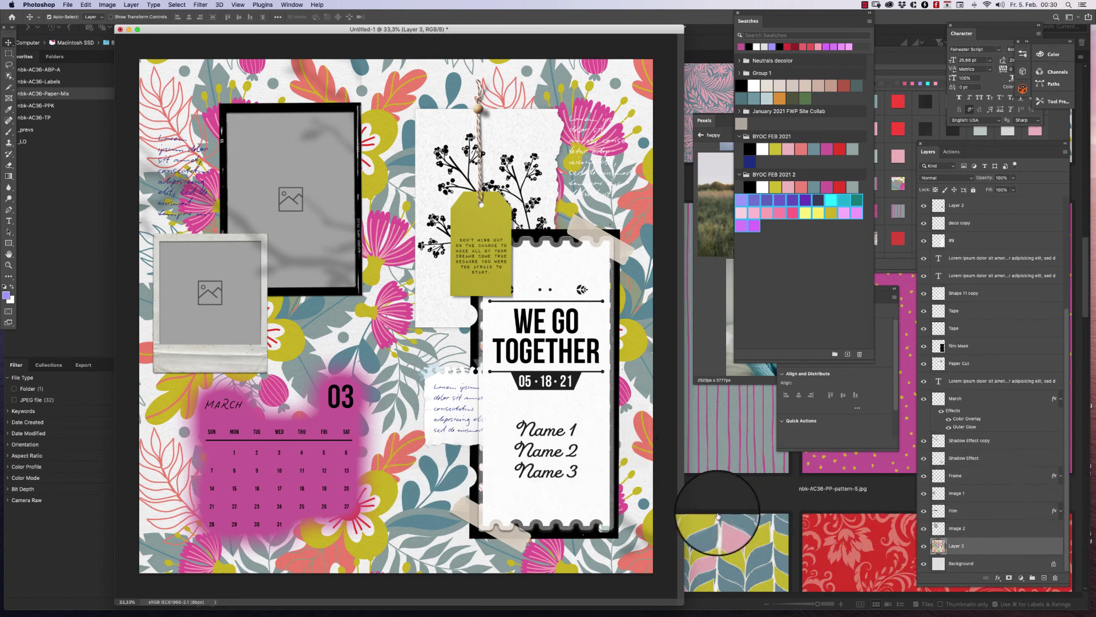
click(303, 454)
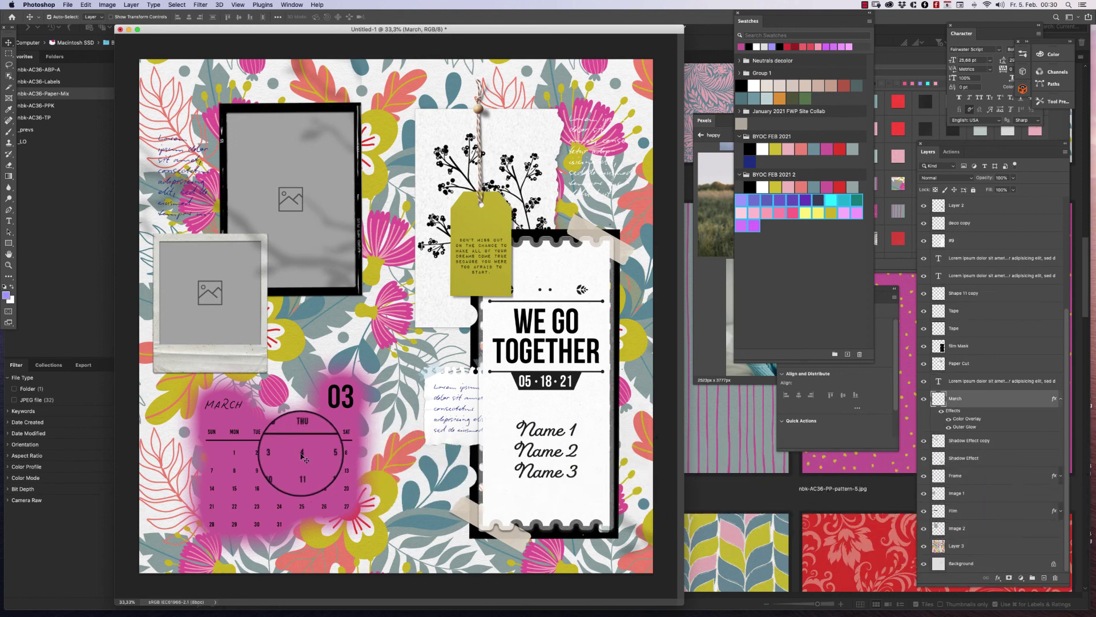
double_click(972, 419)
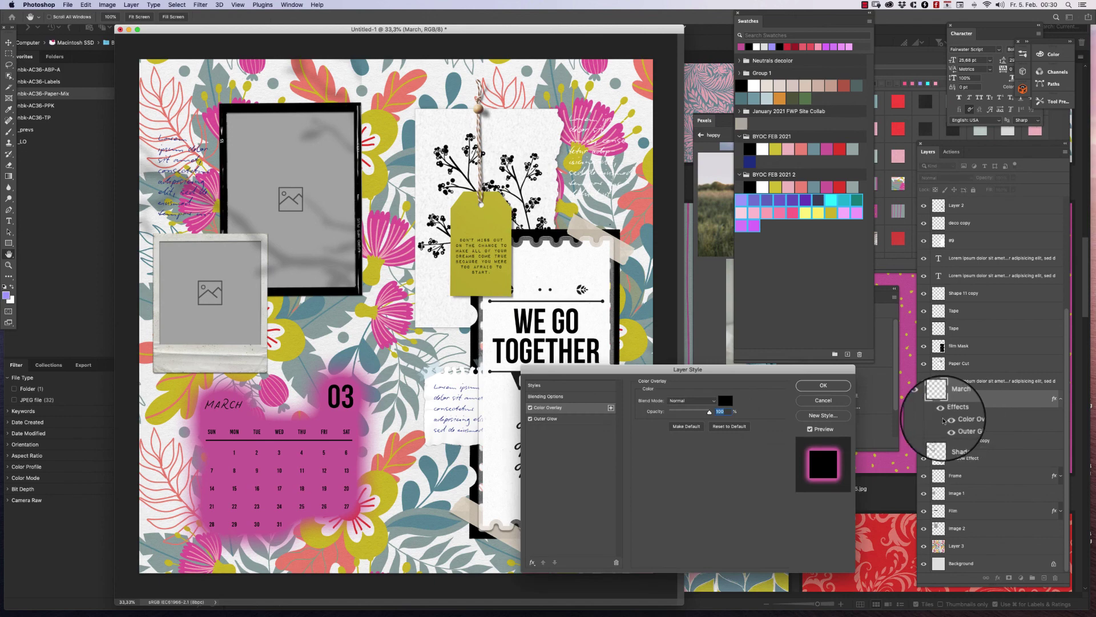
click(565, 418)
click(658, 429)
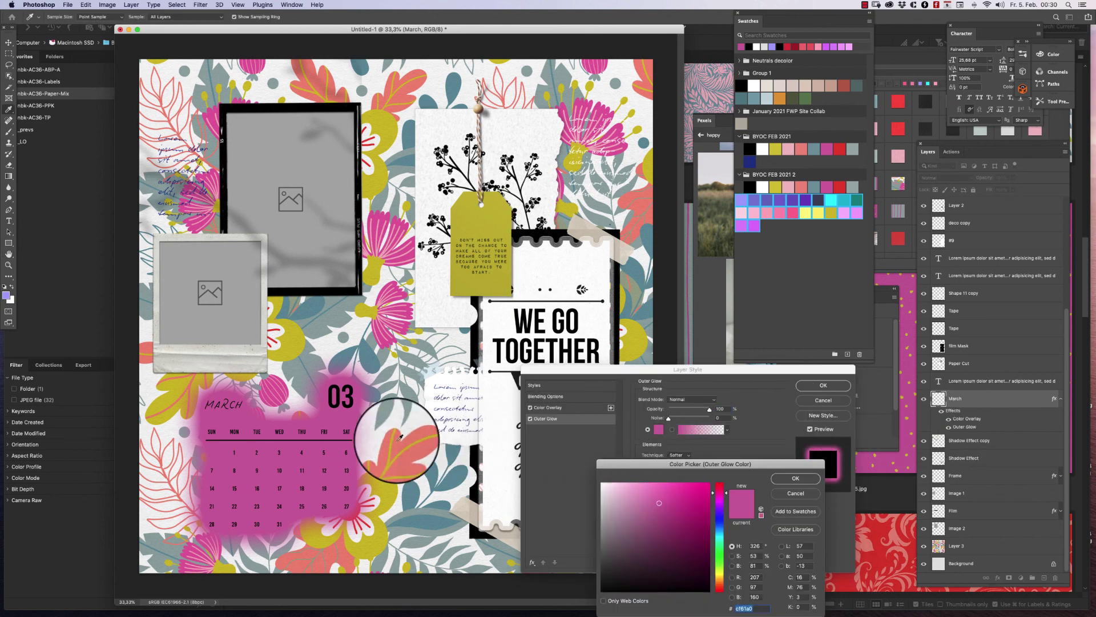
click(376, 440)
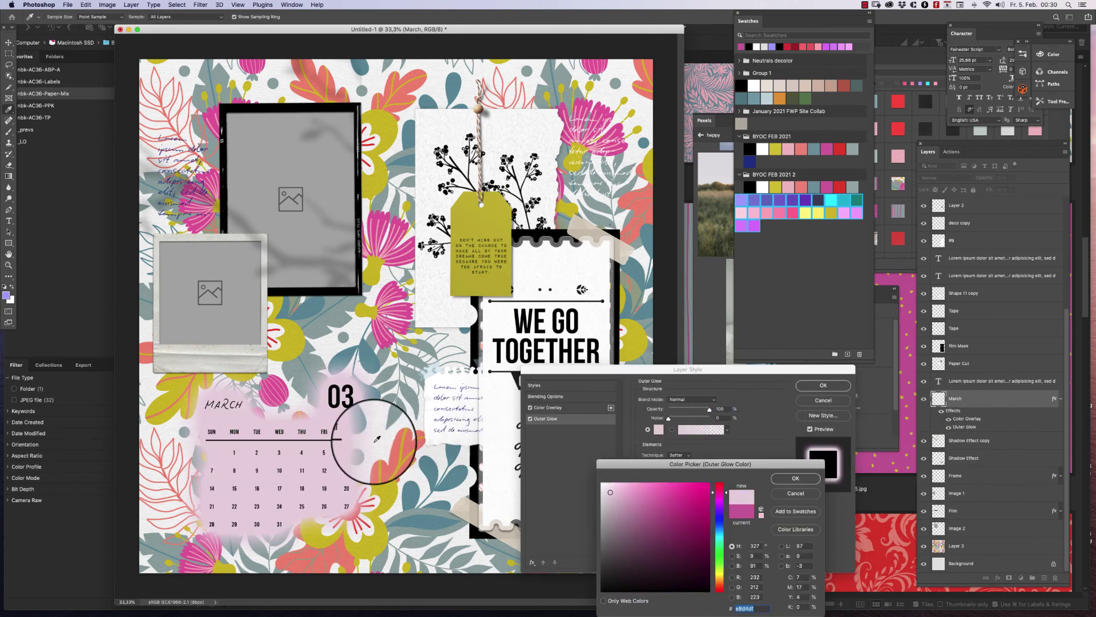
click(419, 422)
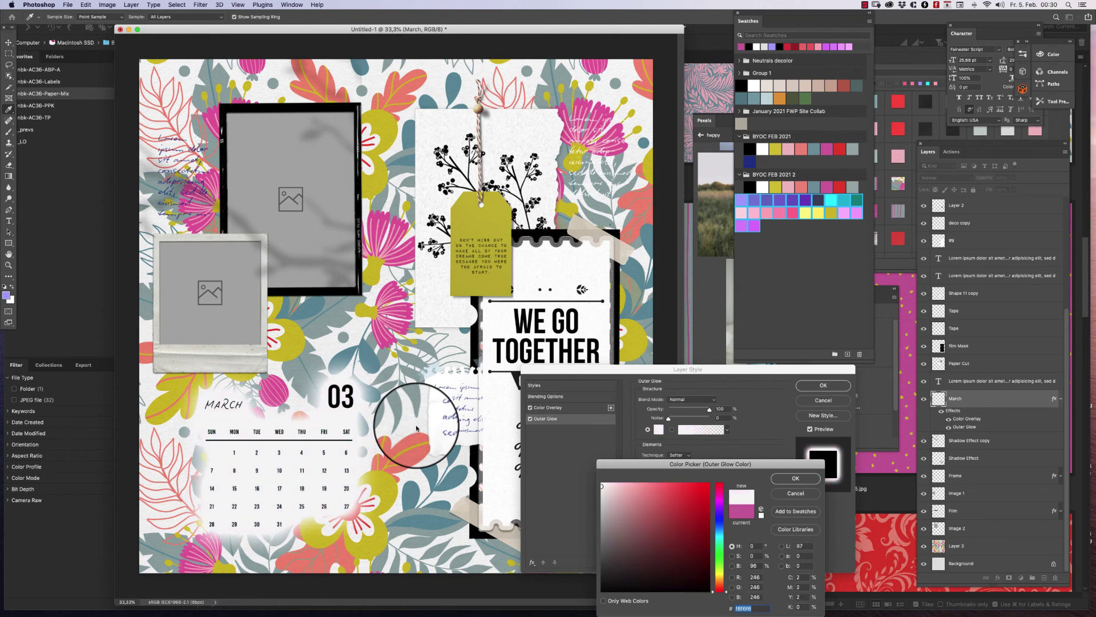
click(795, 478)
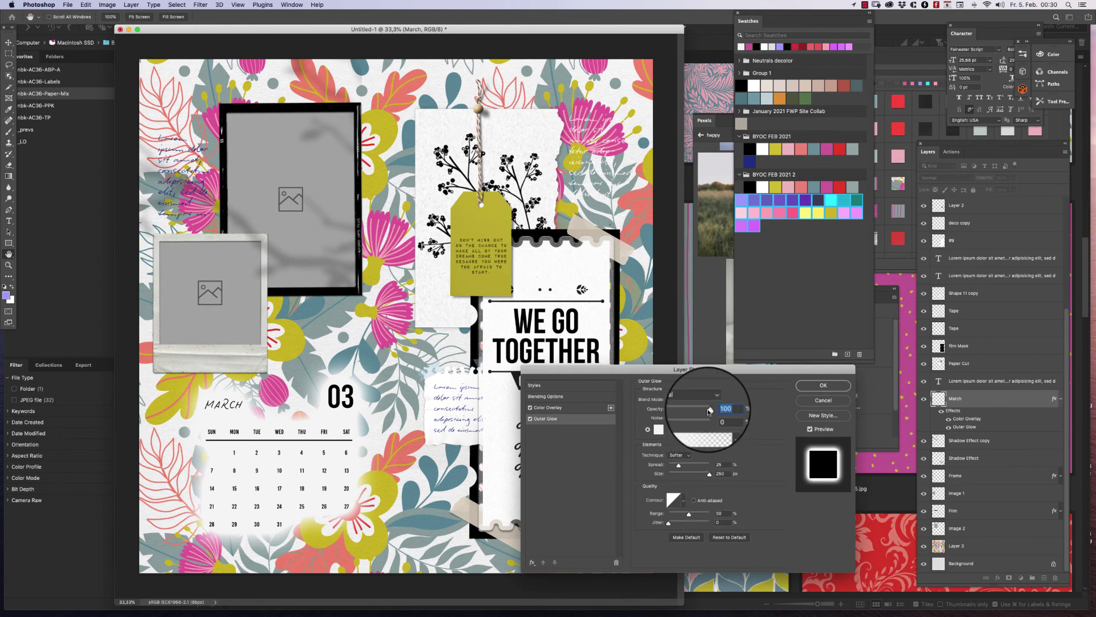
Lower the calendar's Outer Glow opacity to about 88% and apply the layer style.
drag(708, 411, 707, 412)
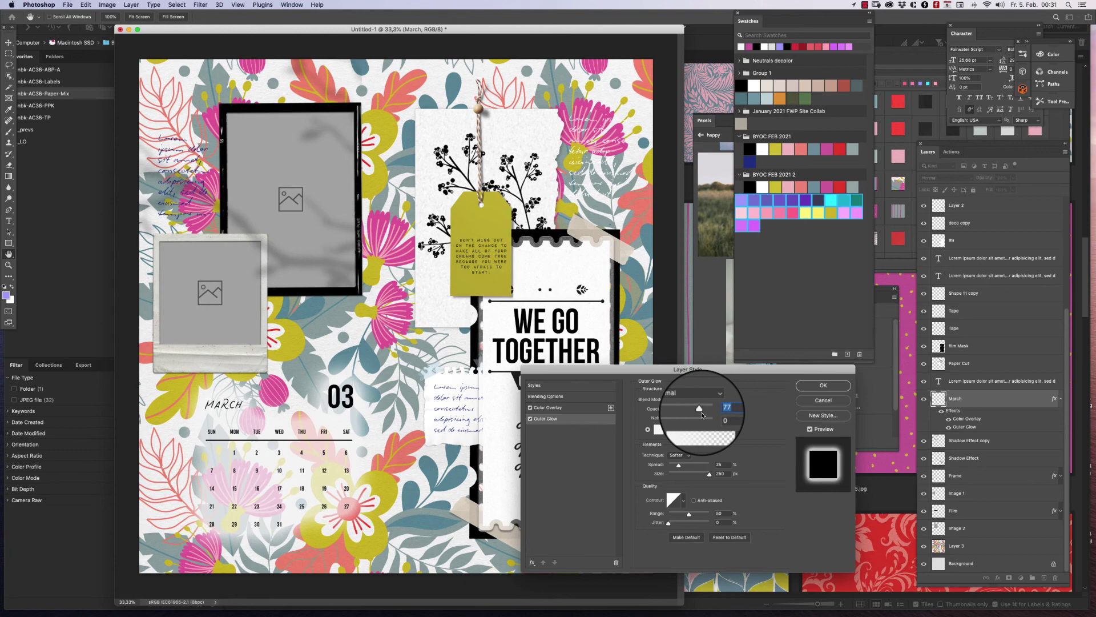
drag(701, 412, 704, 411)
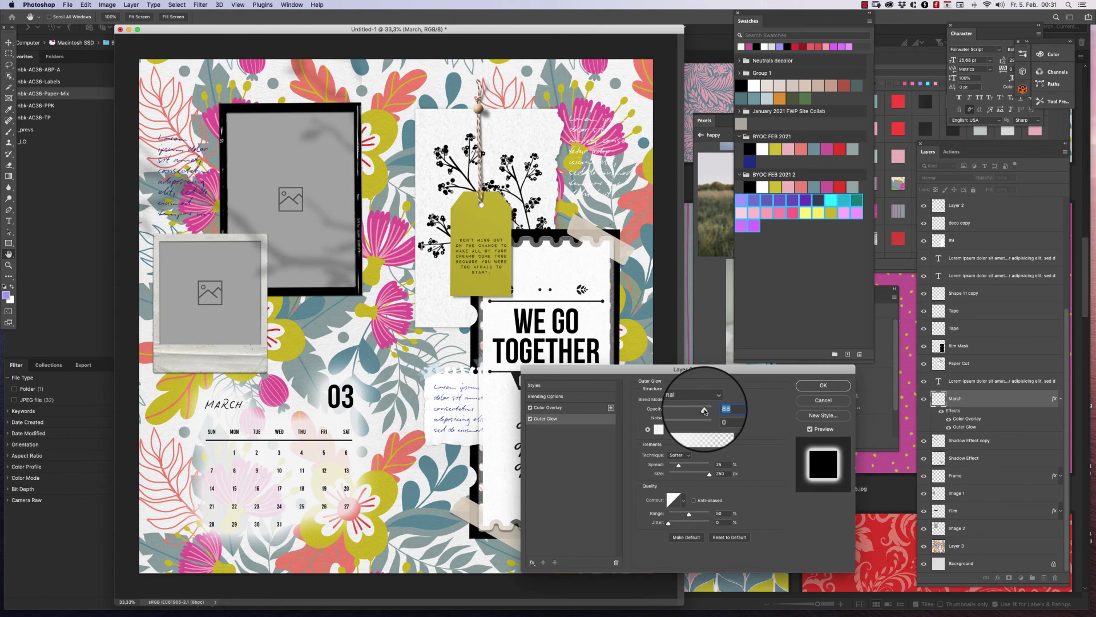
click(816, 386)
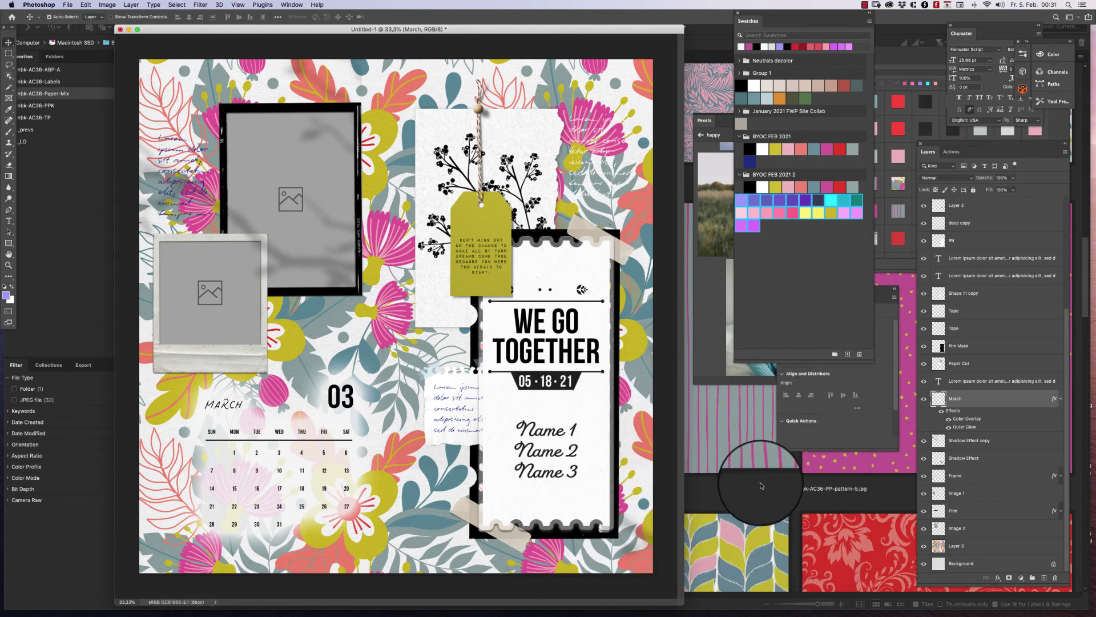
Open the red floral paper nbk-AC36-PP-pattern-8.jpg from the Paper-Mix folder in Bridge.
click(756, 495)
key(Page_Down)
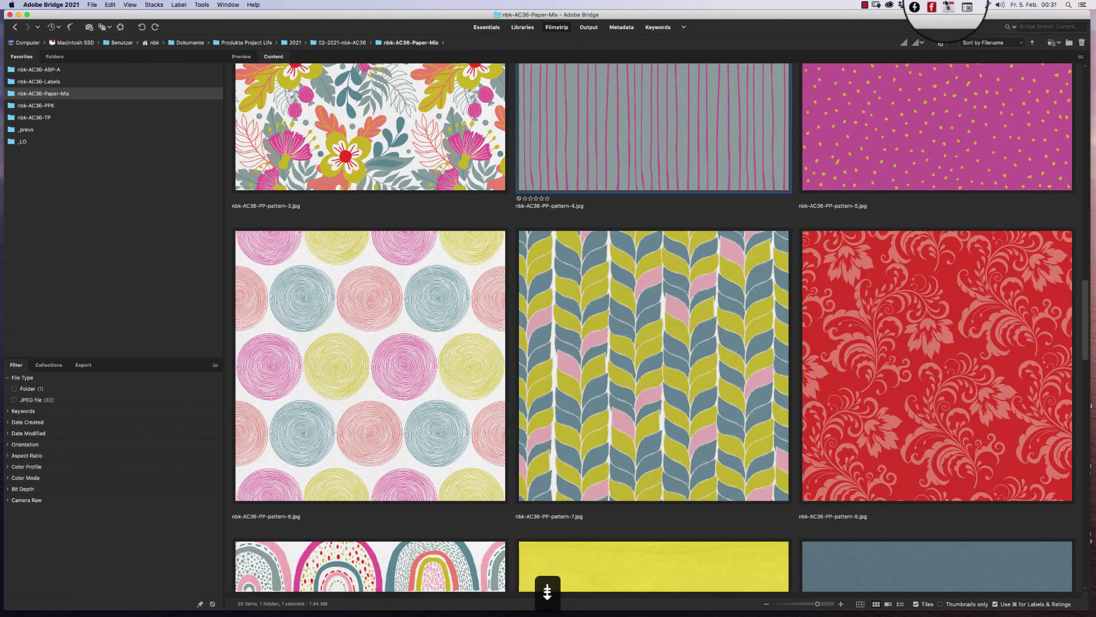
key(Page_Down)
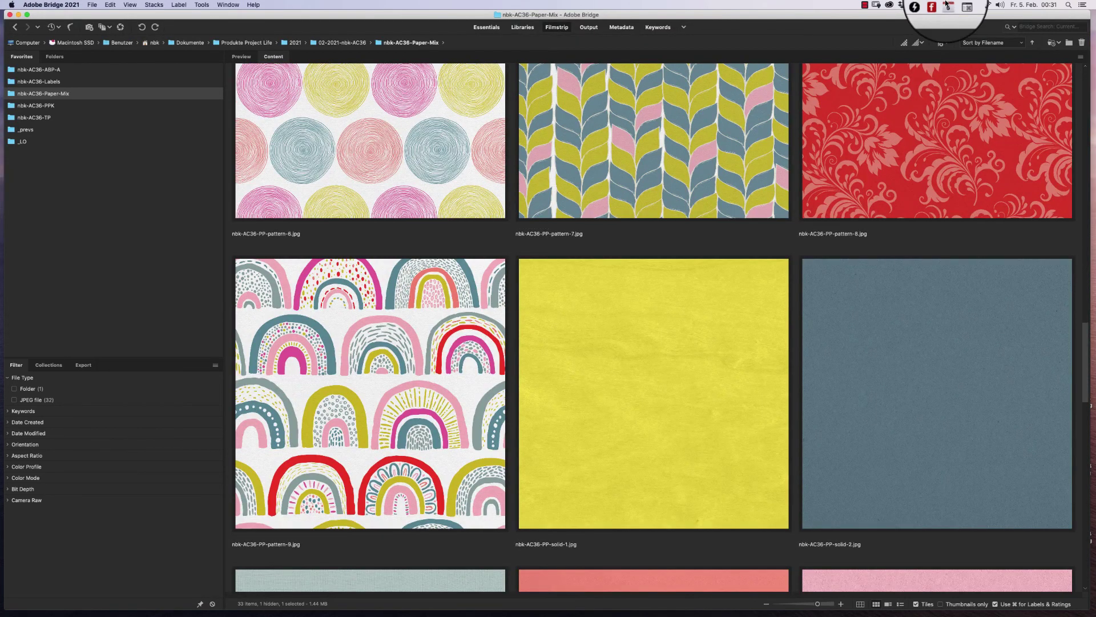
key(super+Tab)
Copy the entire red floral paper, close its file and paste it above Layer 3 in the layout.
key(ctrl+a)
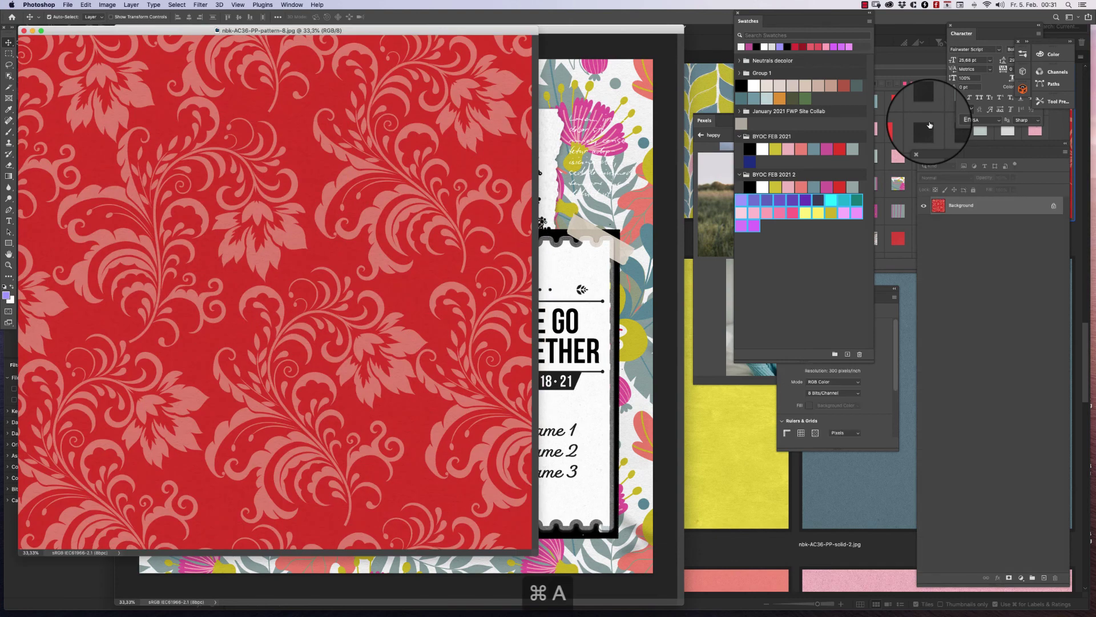
key(ctrl+c)
key(ctrl+w)
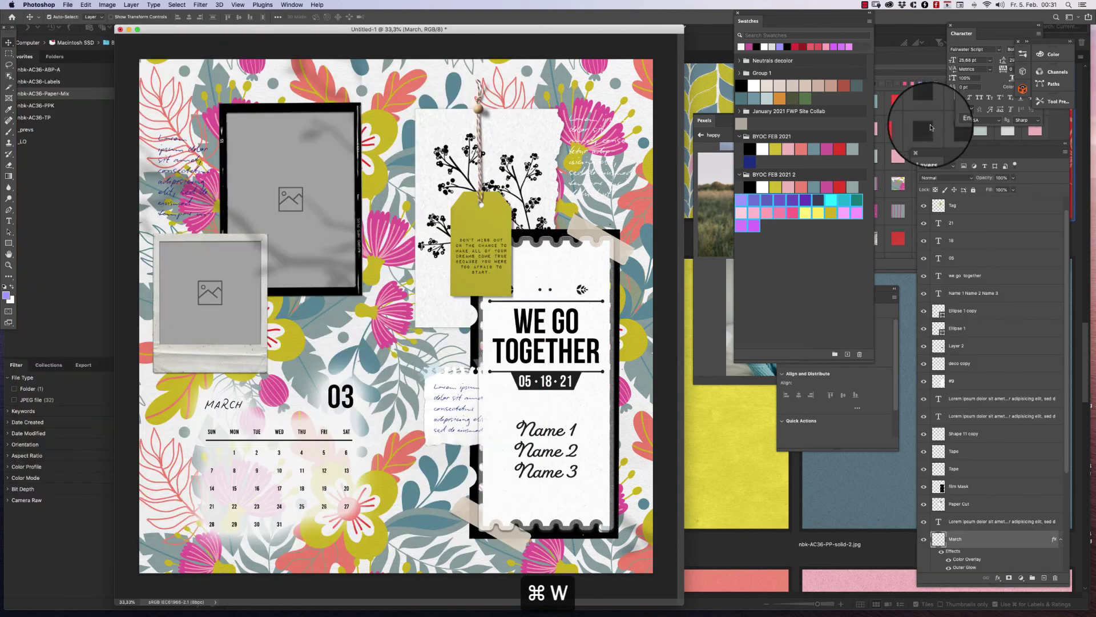
scroll(1017, 548, down, 2)
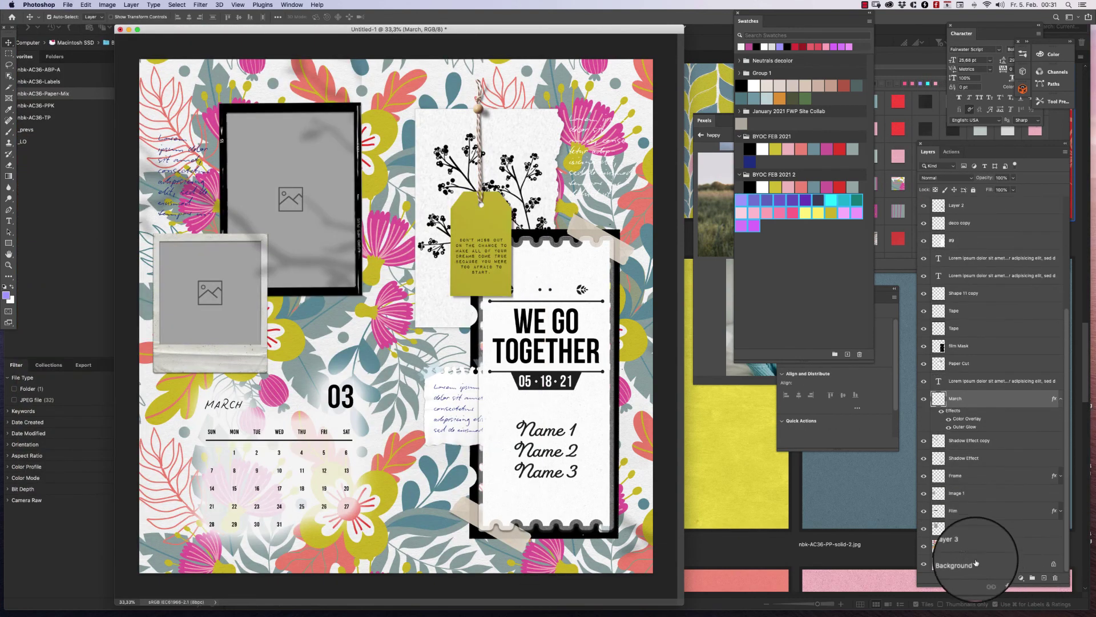
click(950, 543)
key(super+v)
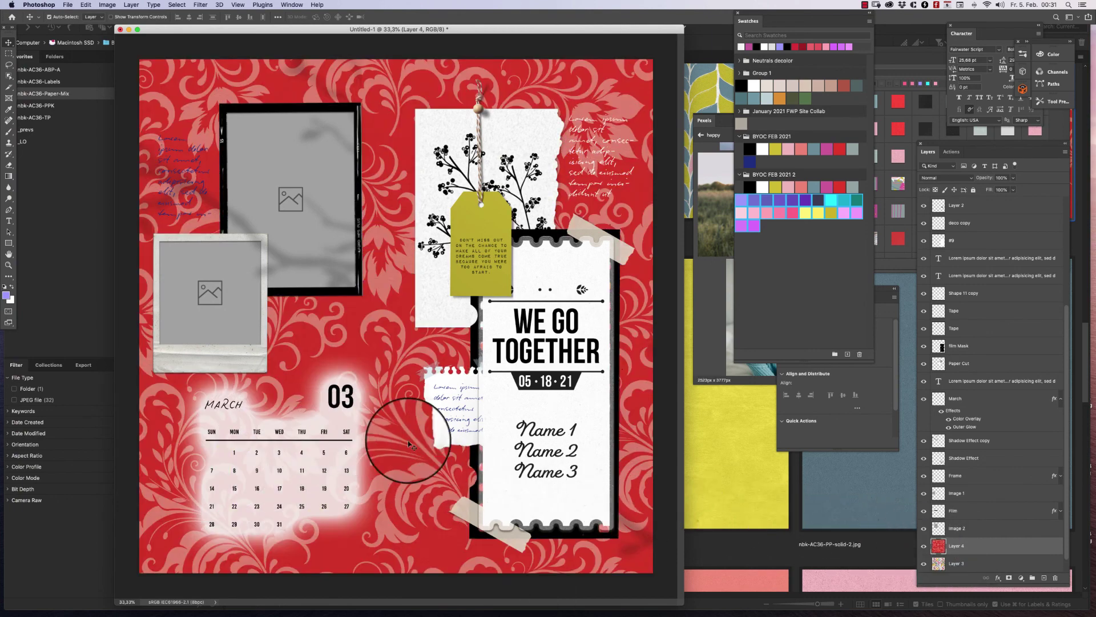
Change the March calendar's Outer Glow colour to the plain red sampled from the floral background paper.
click(491, 434)
click(352, 404)
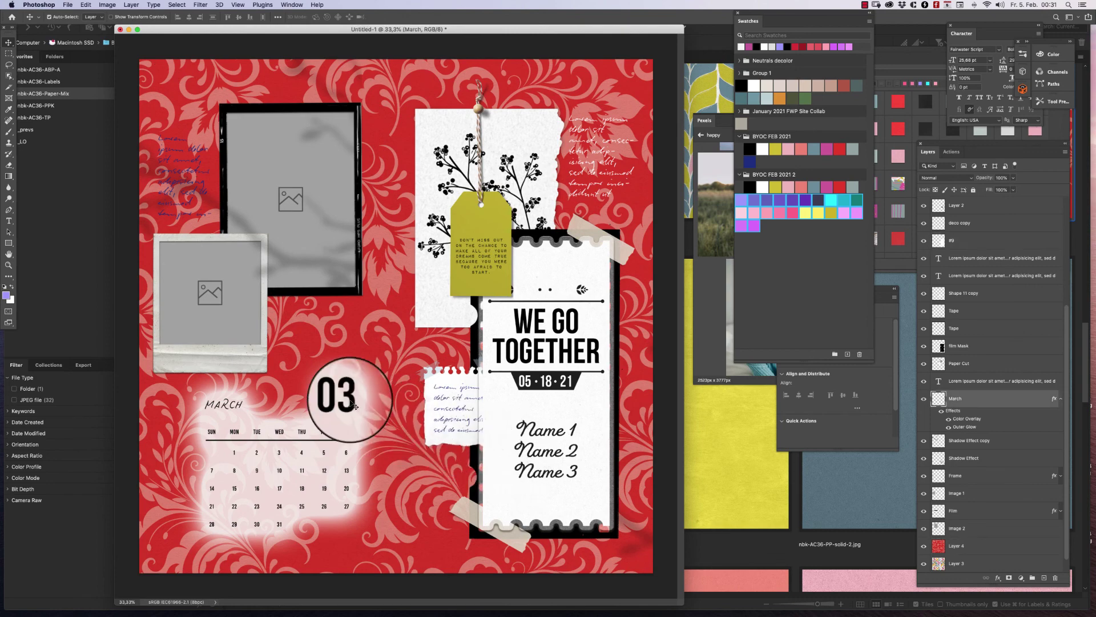
double_click(969, 427)
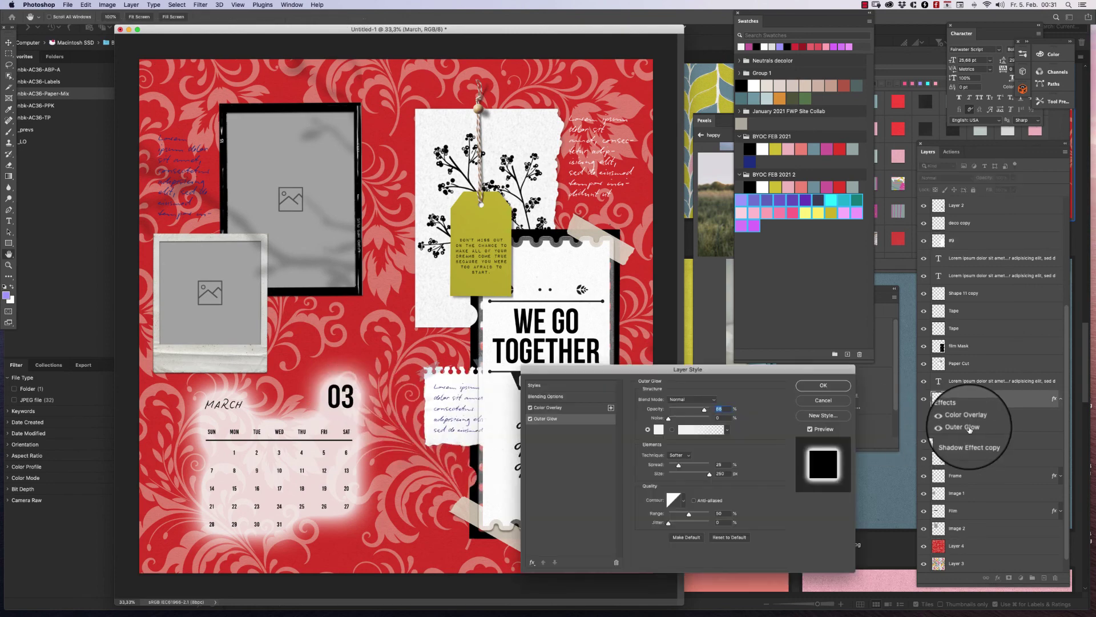
click(658, 430)
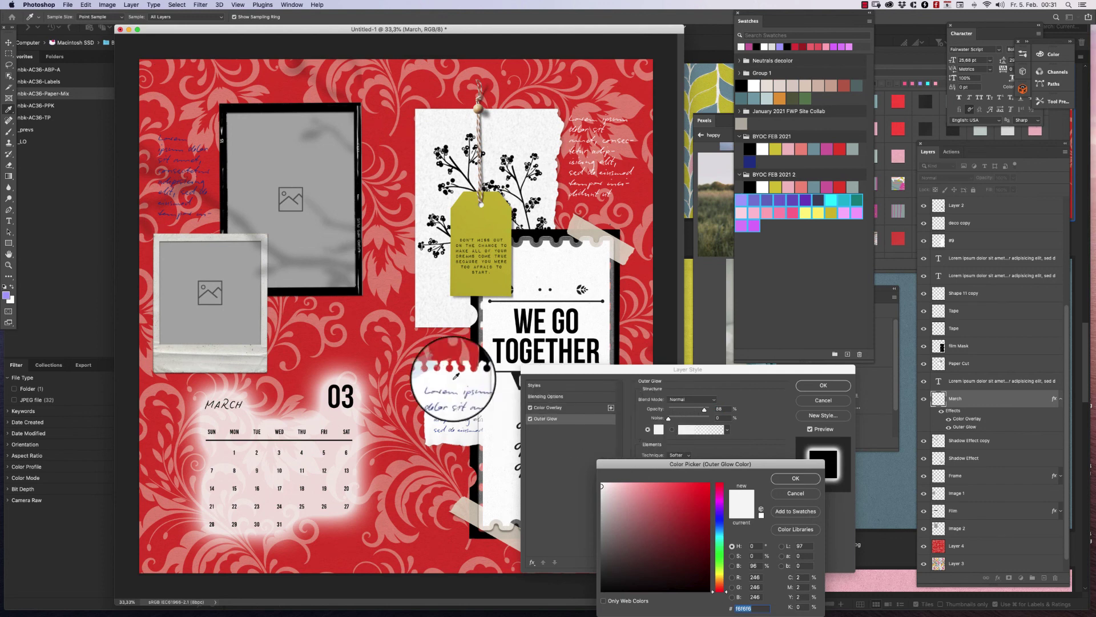
drag(455, 375, 359, 354)
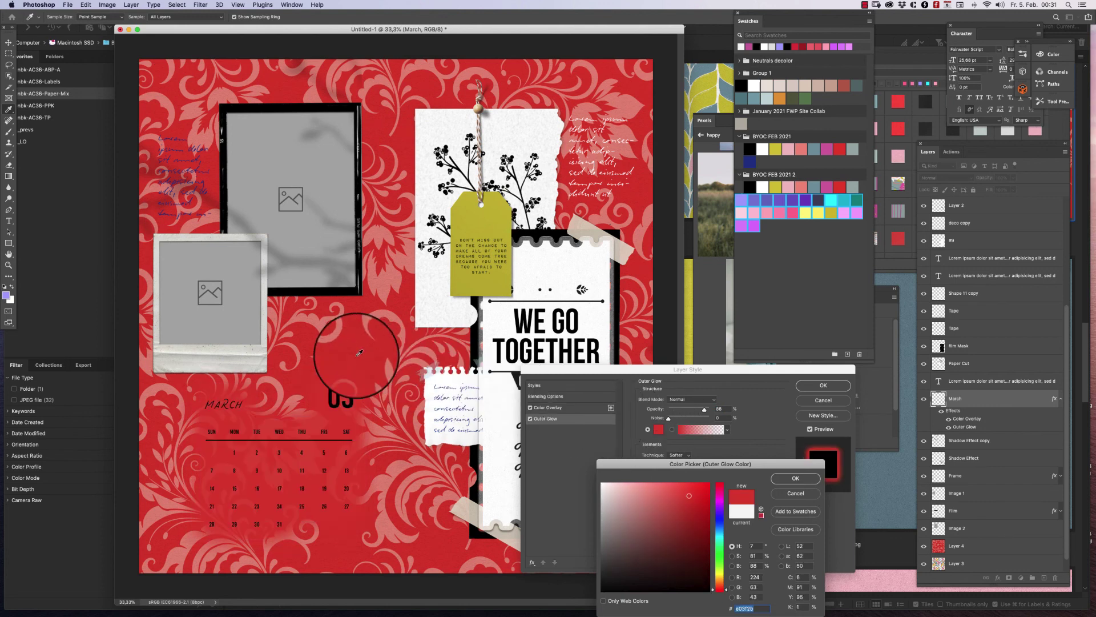
click(796, 478)
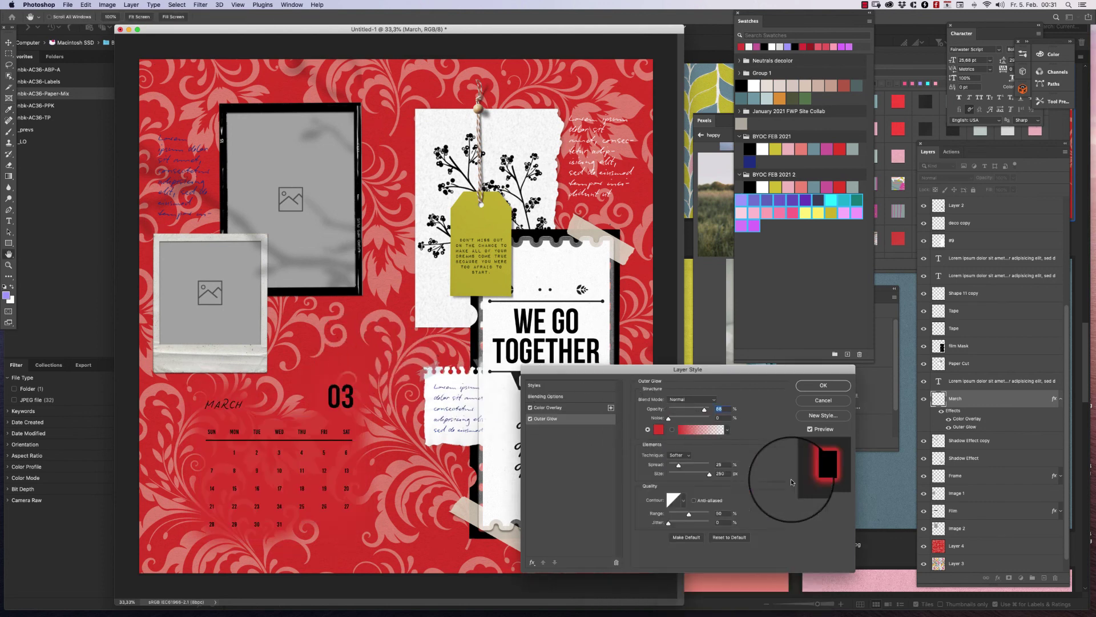
Change the March calendar's Color Overlay to white and apply the layer style.
click(562, 407)
click(726, 400)
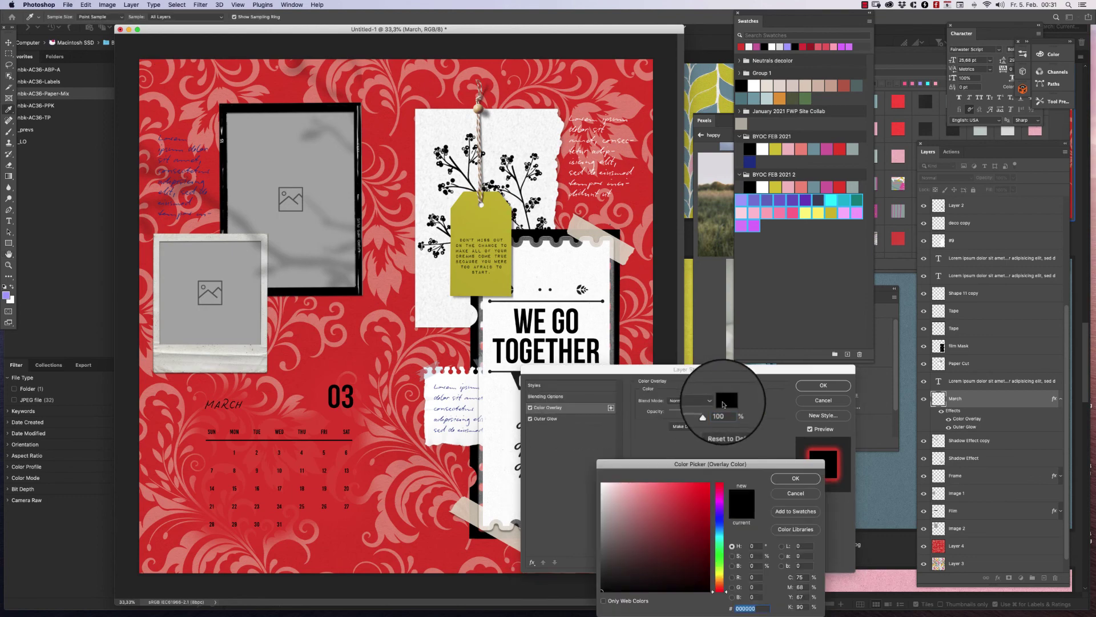
drag(651, 530, 550, 435)
click(795, 478)
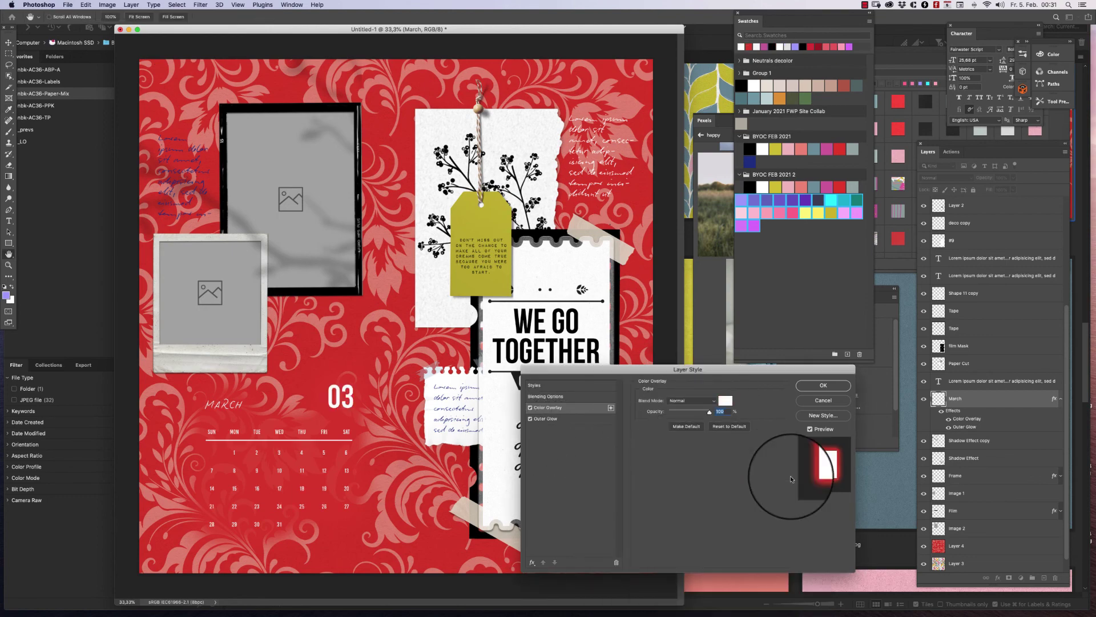
click(824, 386)
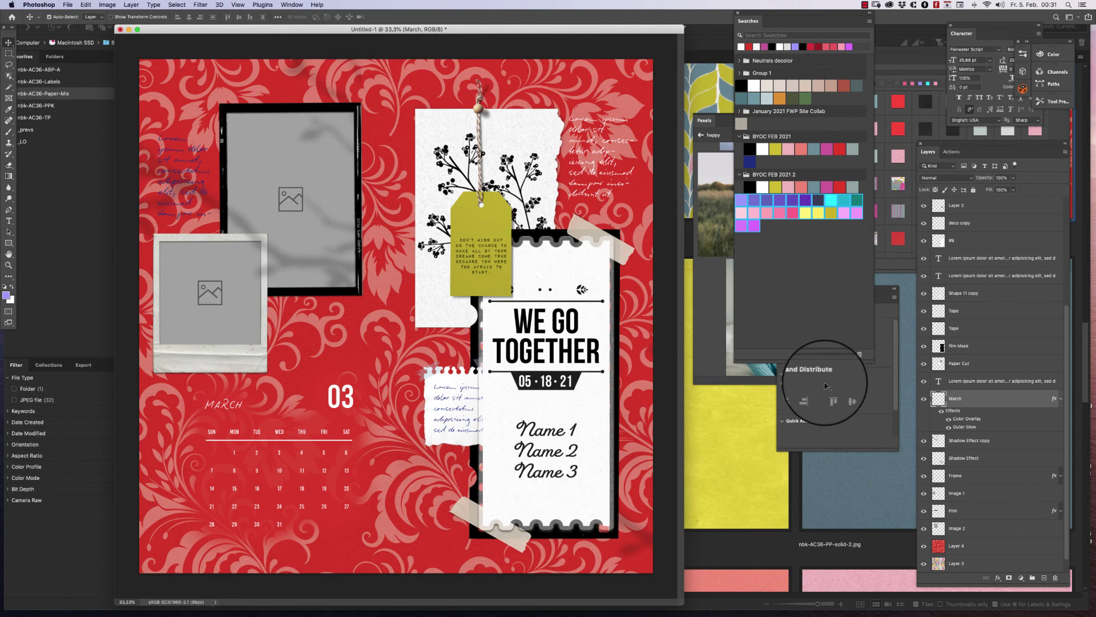
Copy the March layer's effects to the handwritten text beside the torn paper and move that text layer directly below the Film layer.
click(602, 130)
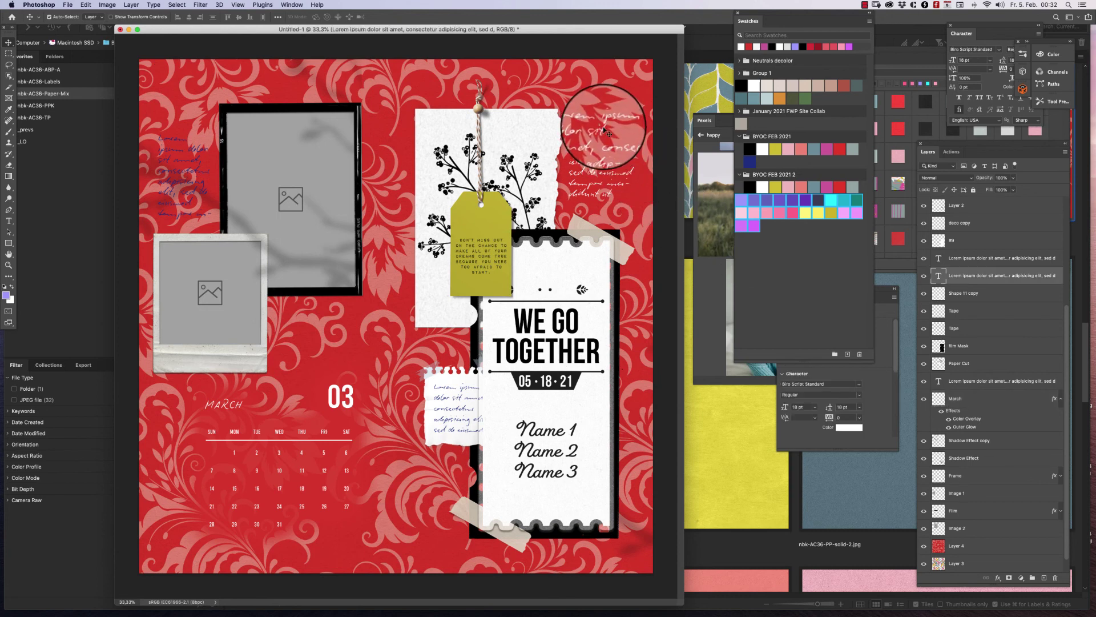
drag(603, 131, 603, 124)
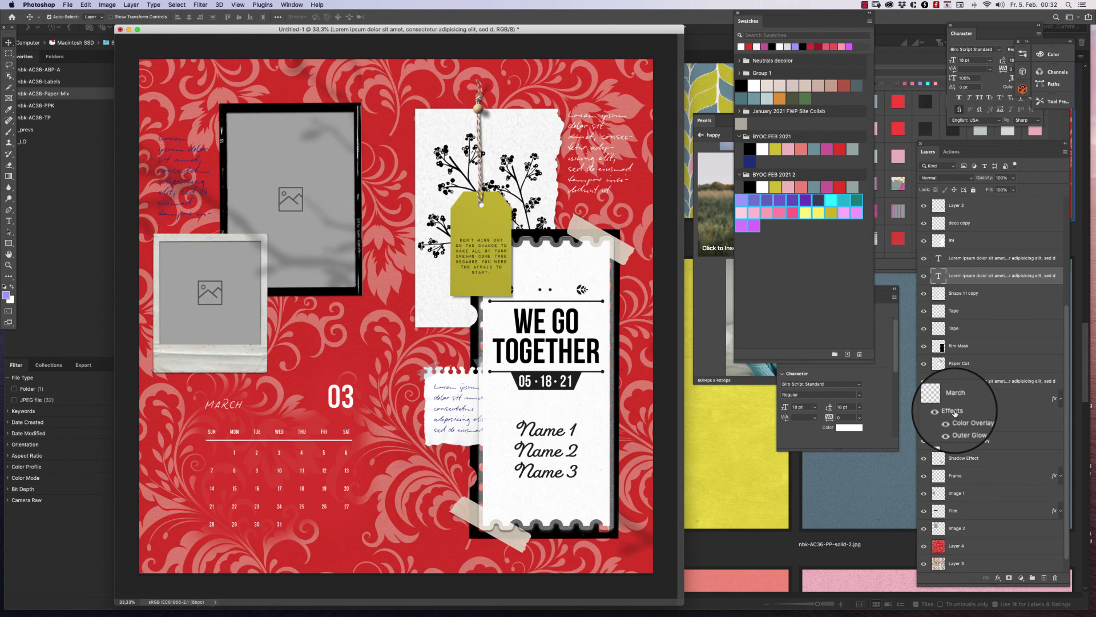
drag(954, 412, 978, 277)
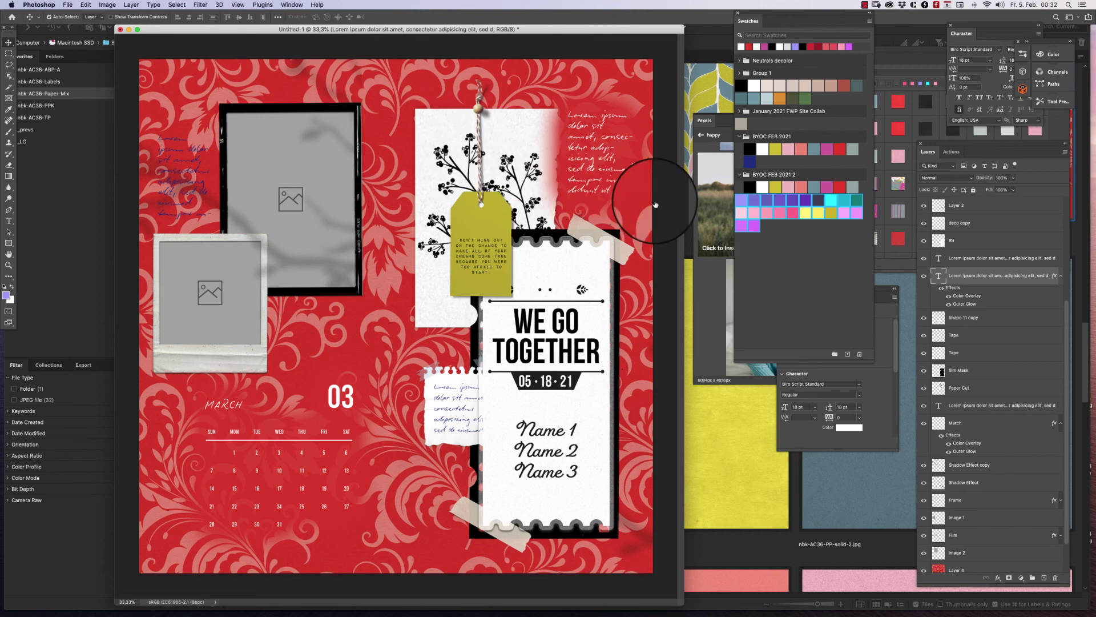
drag(968, 275, 976, 543)
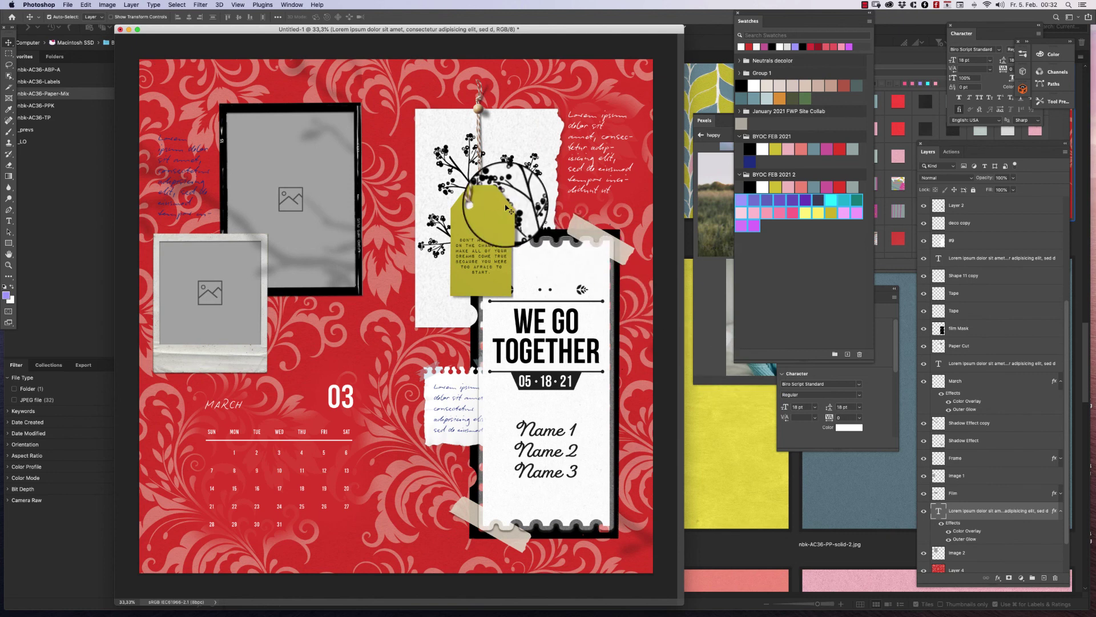
drag(507, 208, 602, 167)
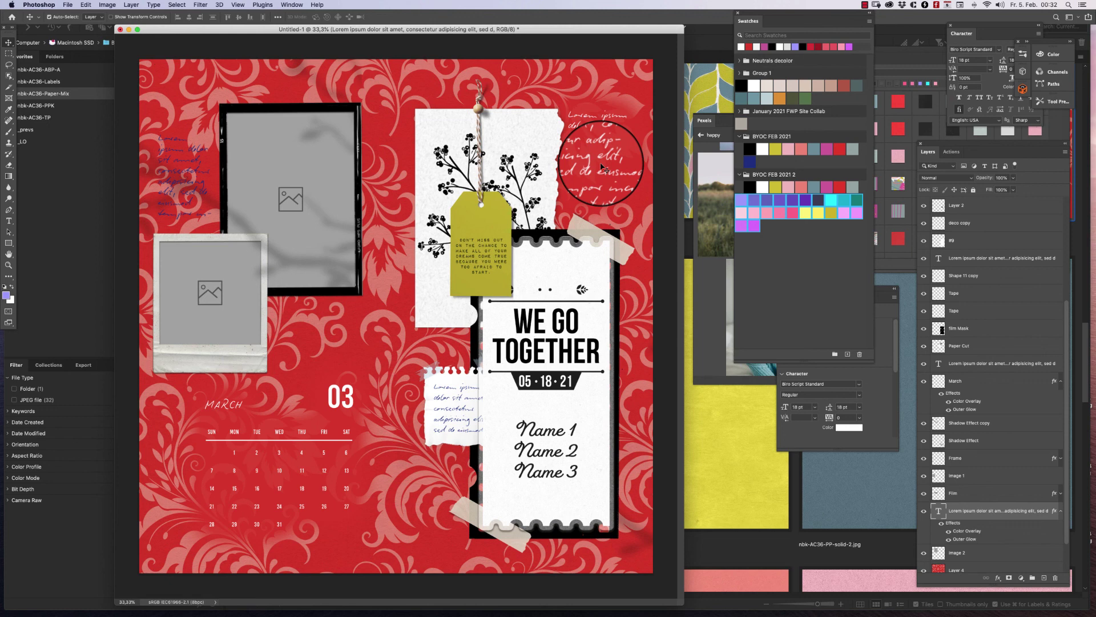
Copy the March layer's effects to the blue handwritten text beside the film frame and move that text layer below Image 2, above Layer 4.
click(197, 152)
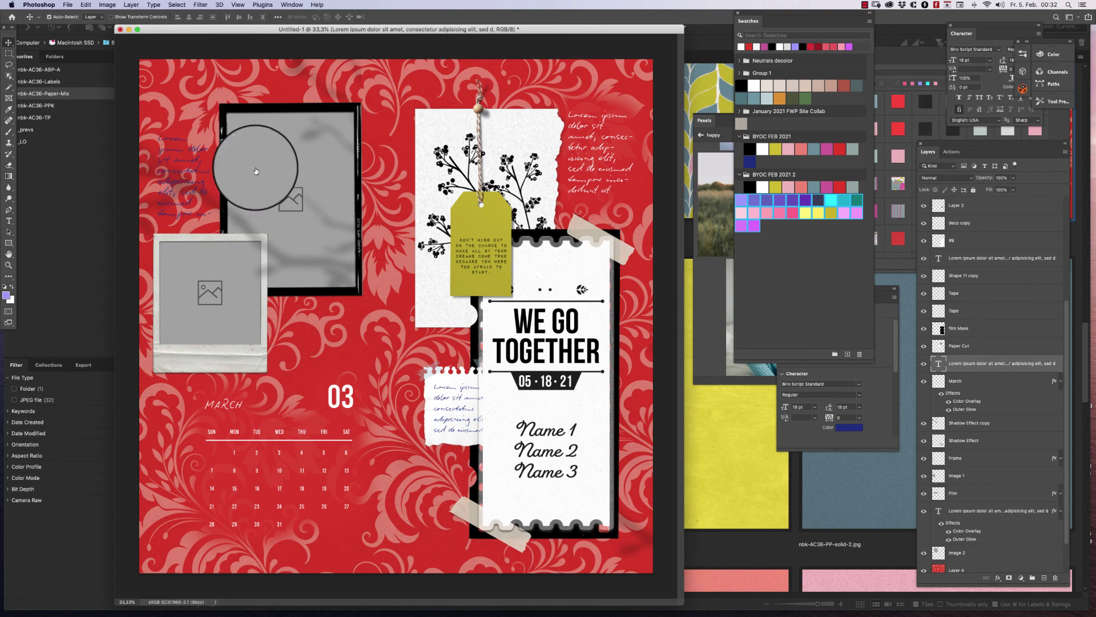
drag(951, 393, 963, 368)
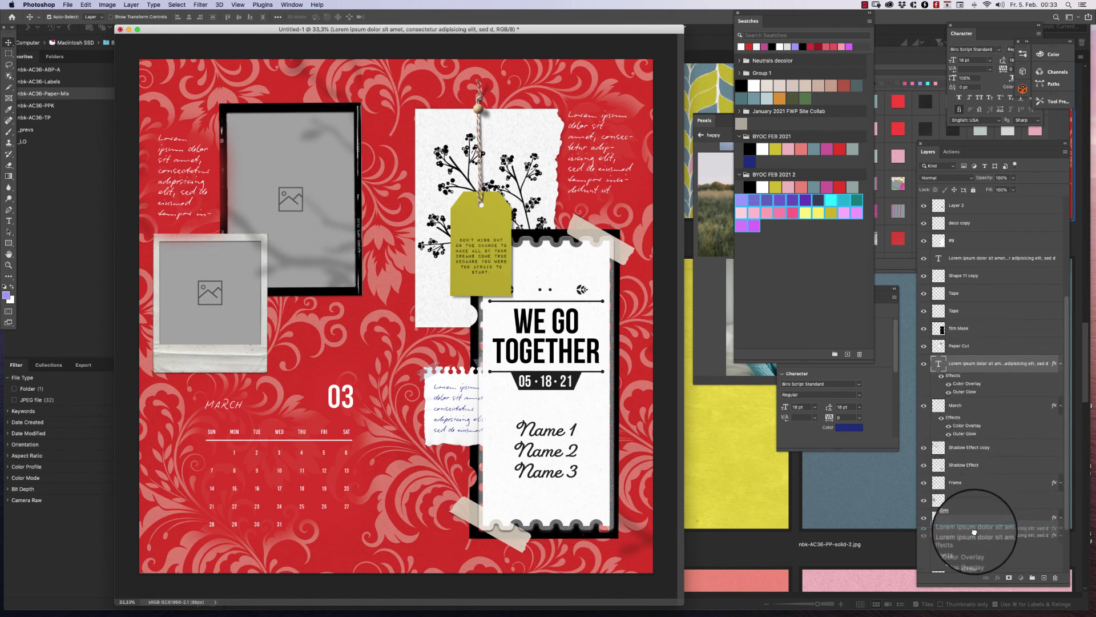
drag(974, 531, 975, 524)
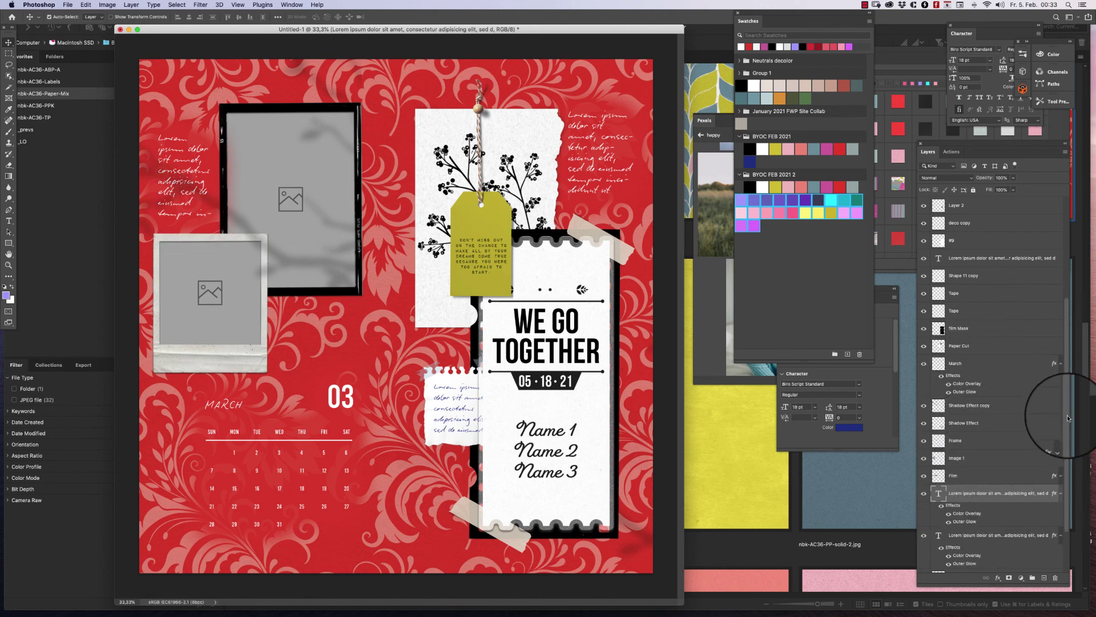
scroll(1068, 419, down, 3)
drag(952, 481, 975, 525)
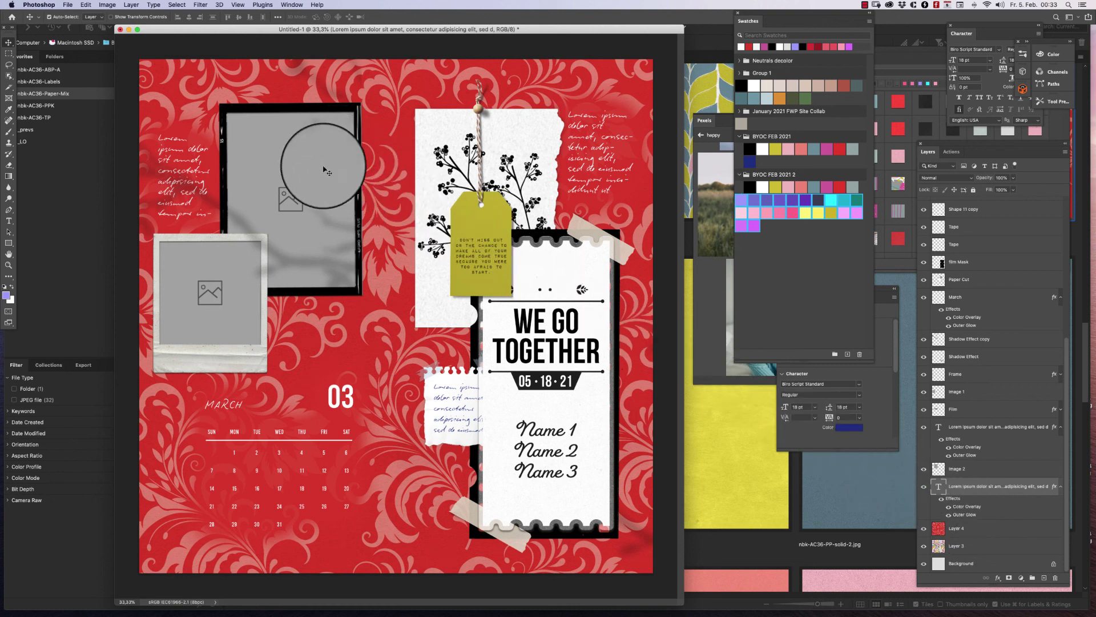
Clip the Pexels photo of the girl in the blue sweater to Image 1 and insert the photo of the laughing woman holding a child.
click(209, 291)
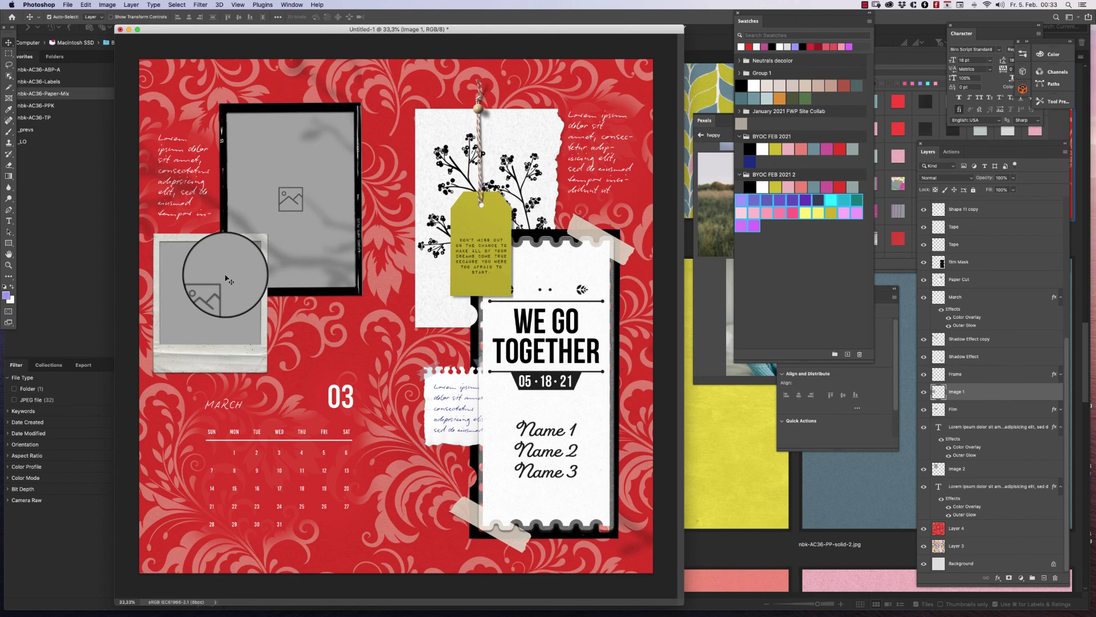
click(705, 289)
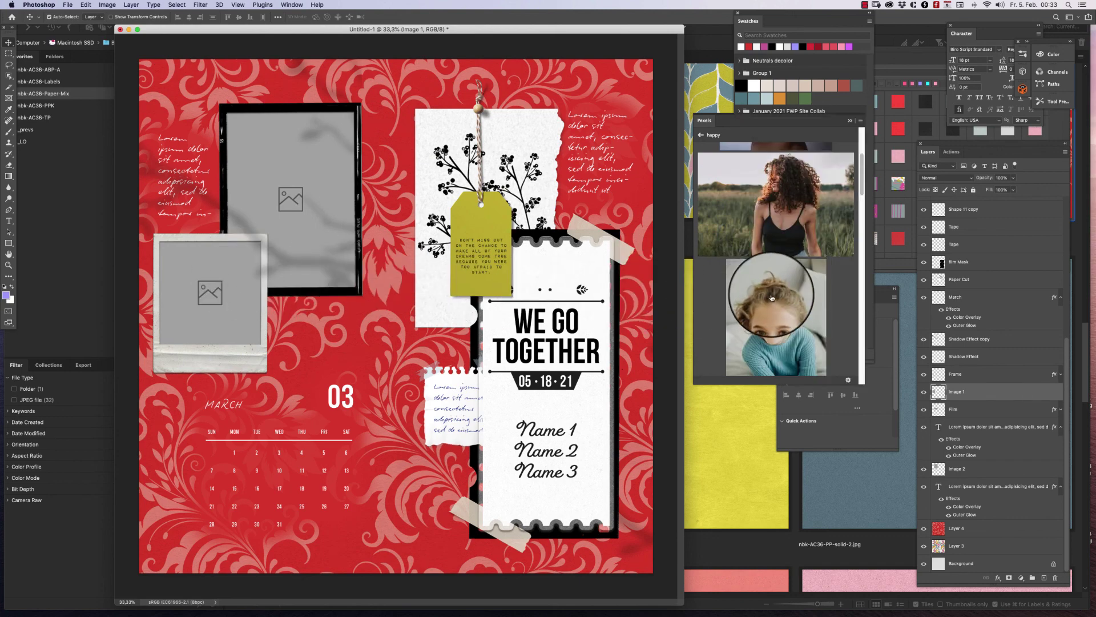
click(767, 247)
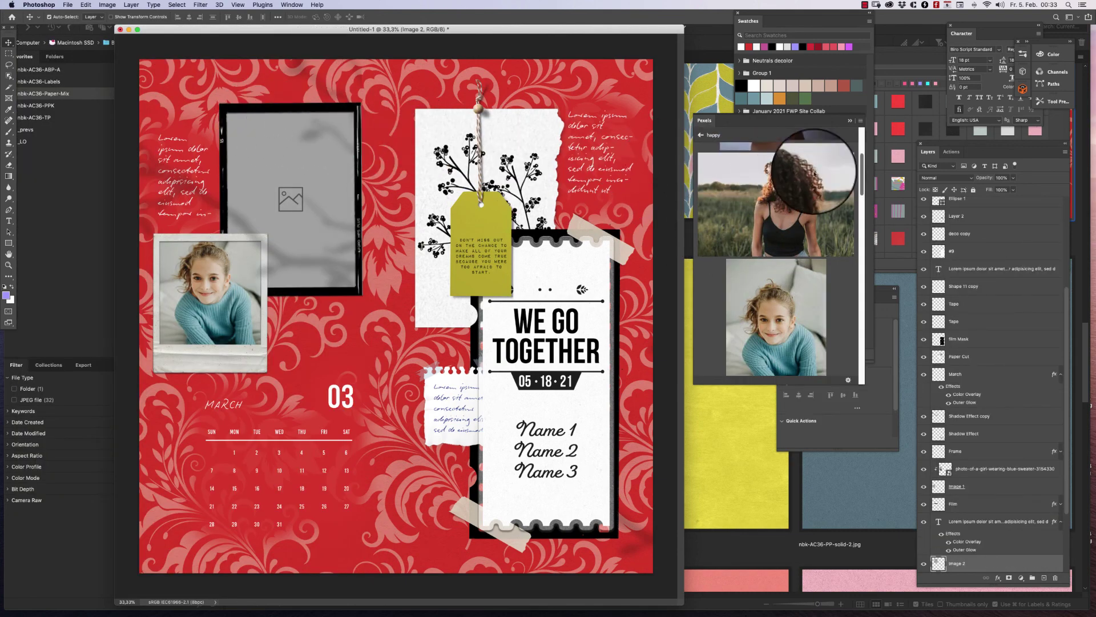
drag(861, 172, 865, 211)
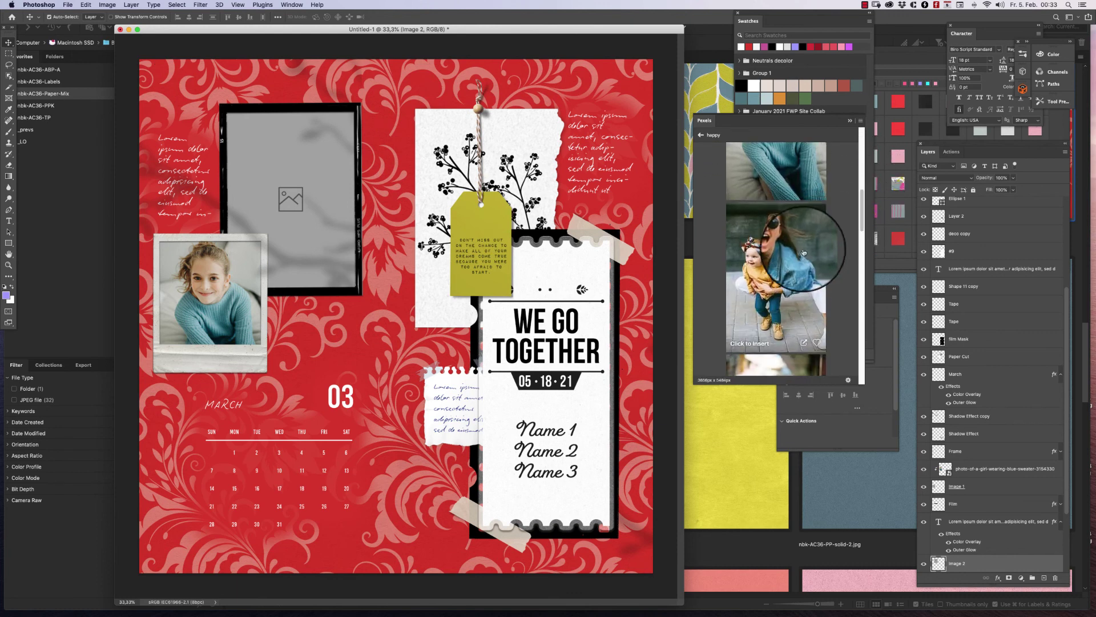
click(779, 246)
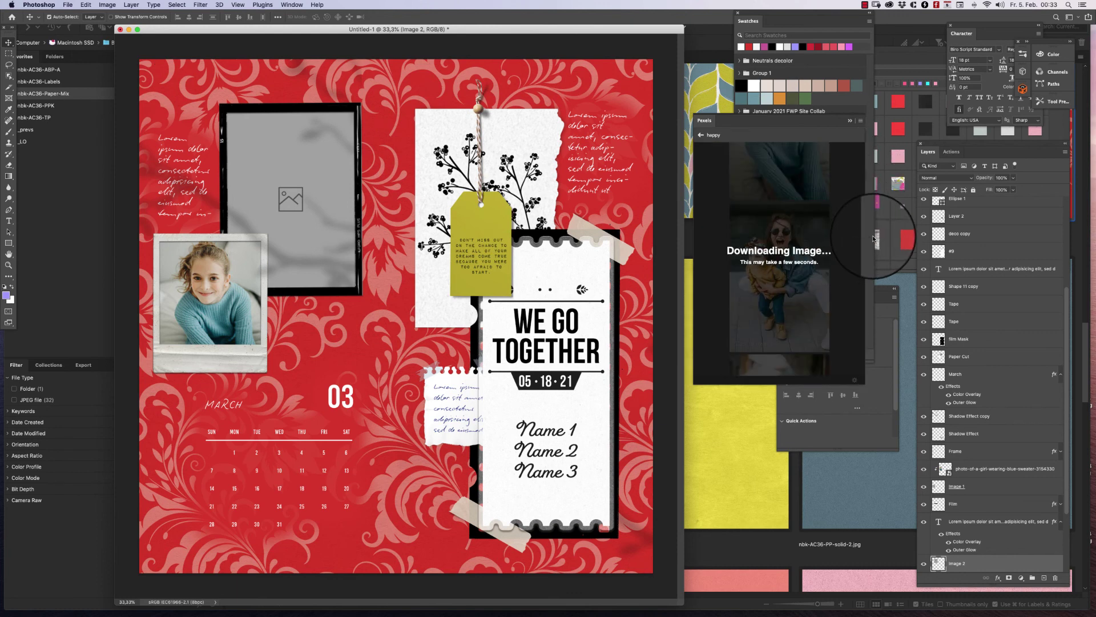
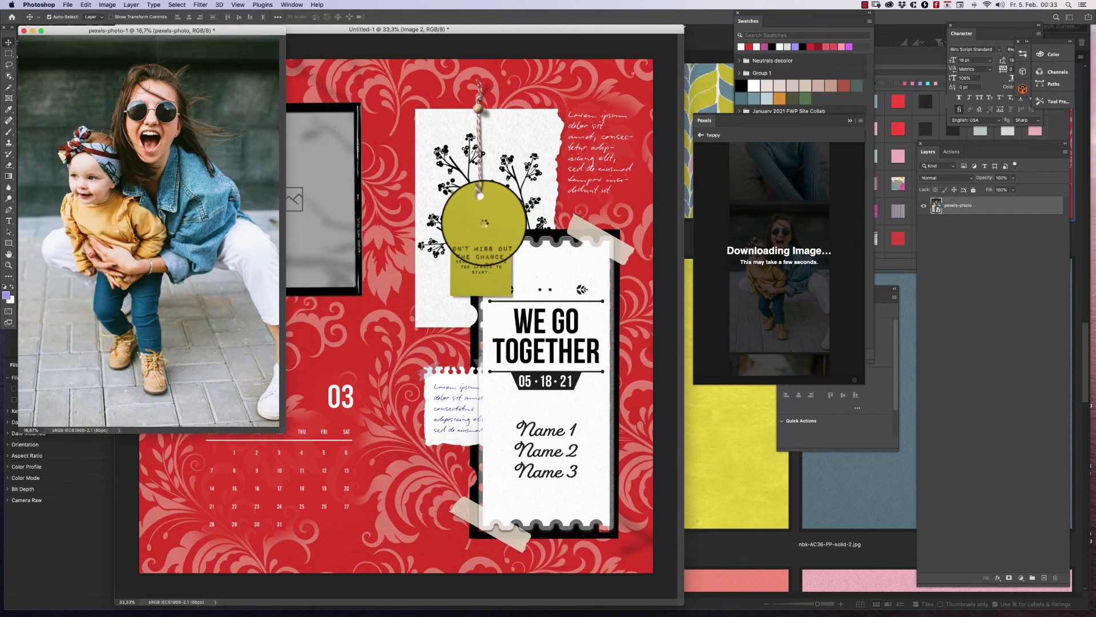
Shift the quote text on the olive tag and delete the quote layer, leaving the tag blank.
drag(487, 229, 520, 227)
key(super+space)
key(Down)
key(Down)
key(Down)
key(Down)
key(Down)
key(Down)
key(Down)
key(Down)
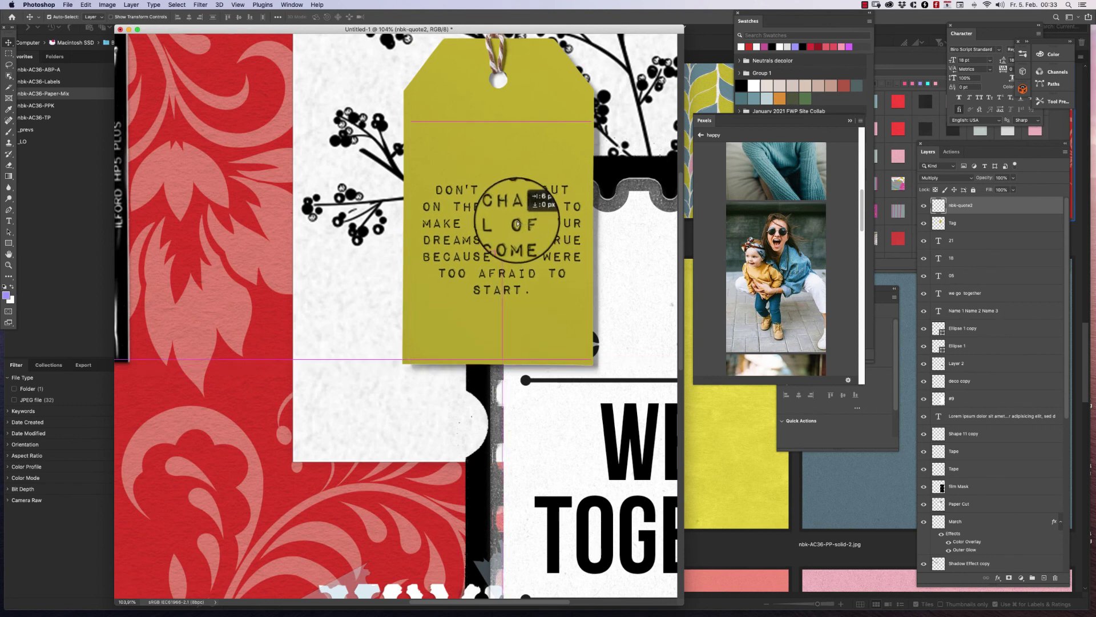
drag(517, 226, 517, 131)
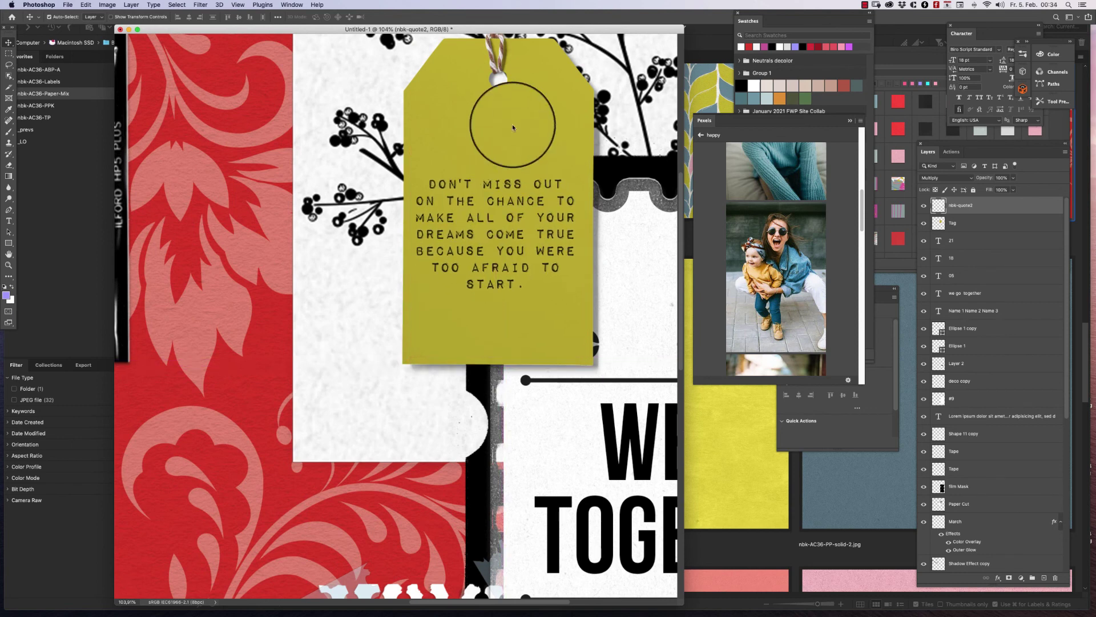
key(BackSpace)
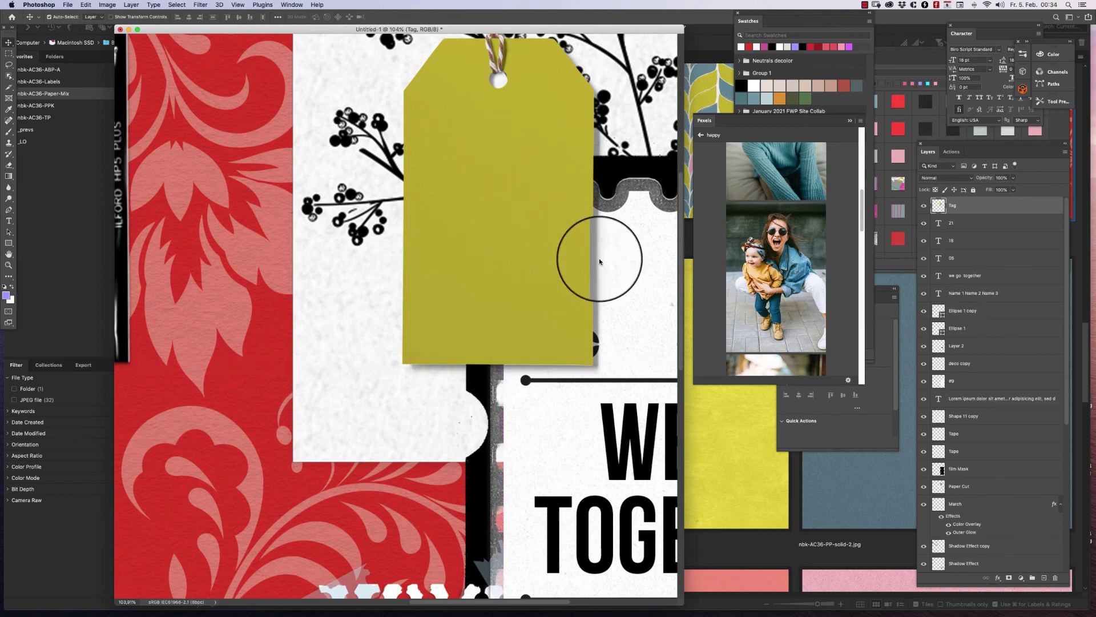
Switch to Bridge and open the word art nbk-AC36-WA-this girl.png from the nbk-AC36-ABP-A folder.
click(776, 524)
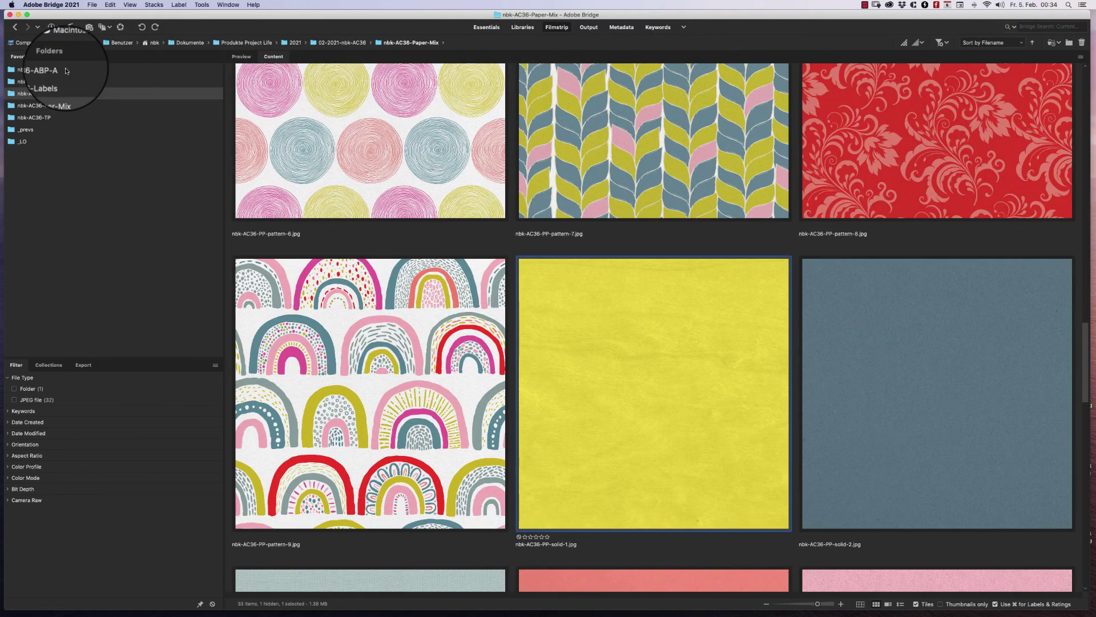
click(65, 71)
key(End)
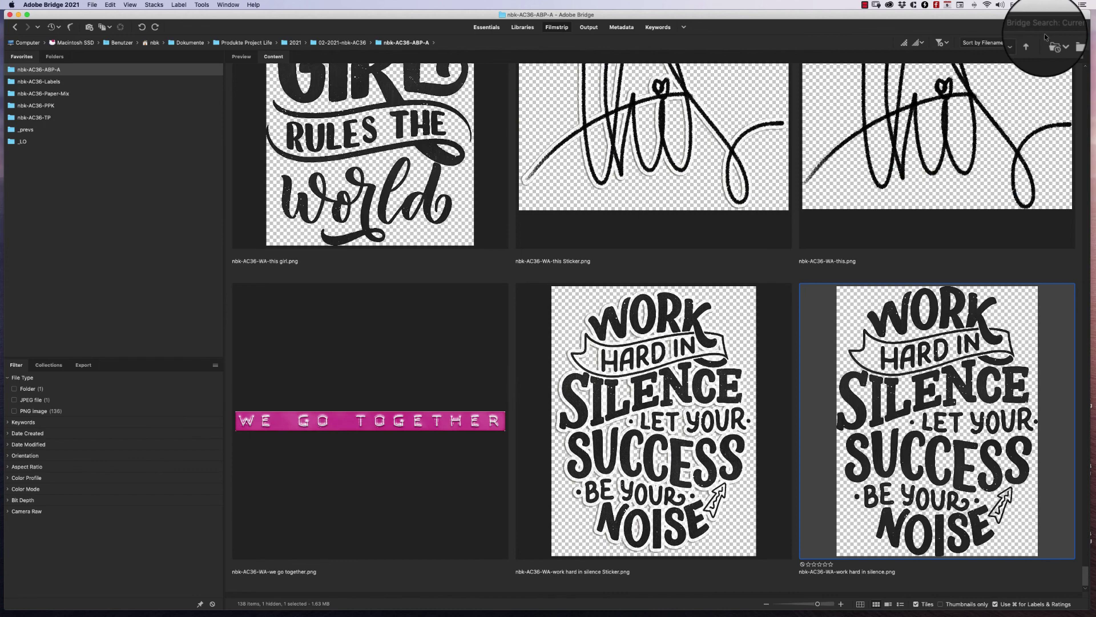
key(Page_Up)
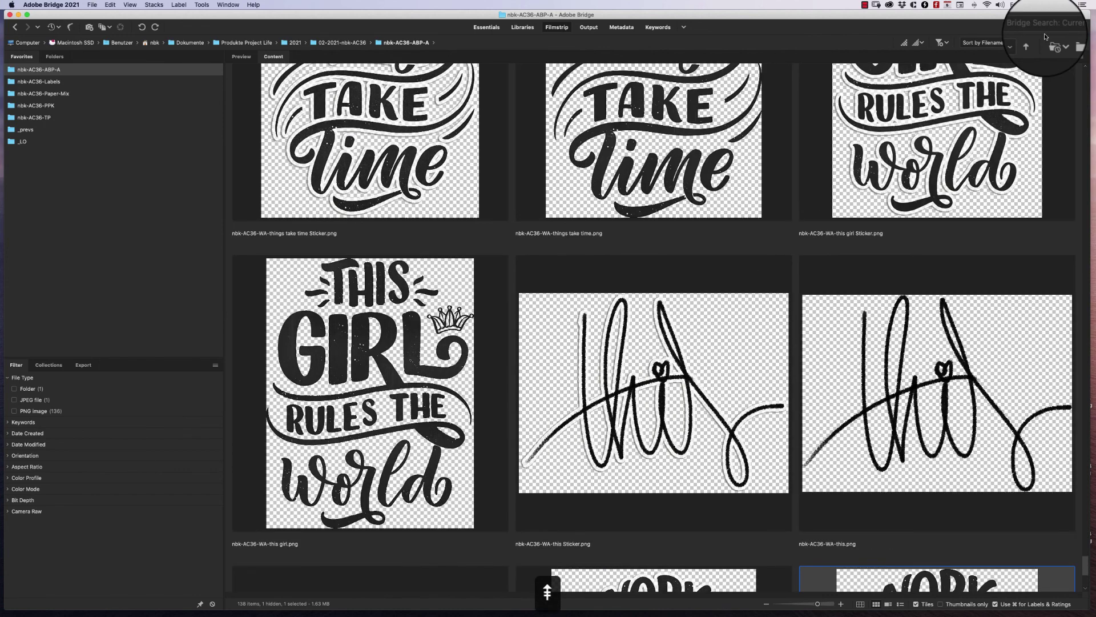
double_click(419, 399)
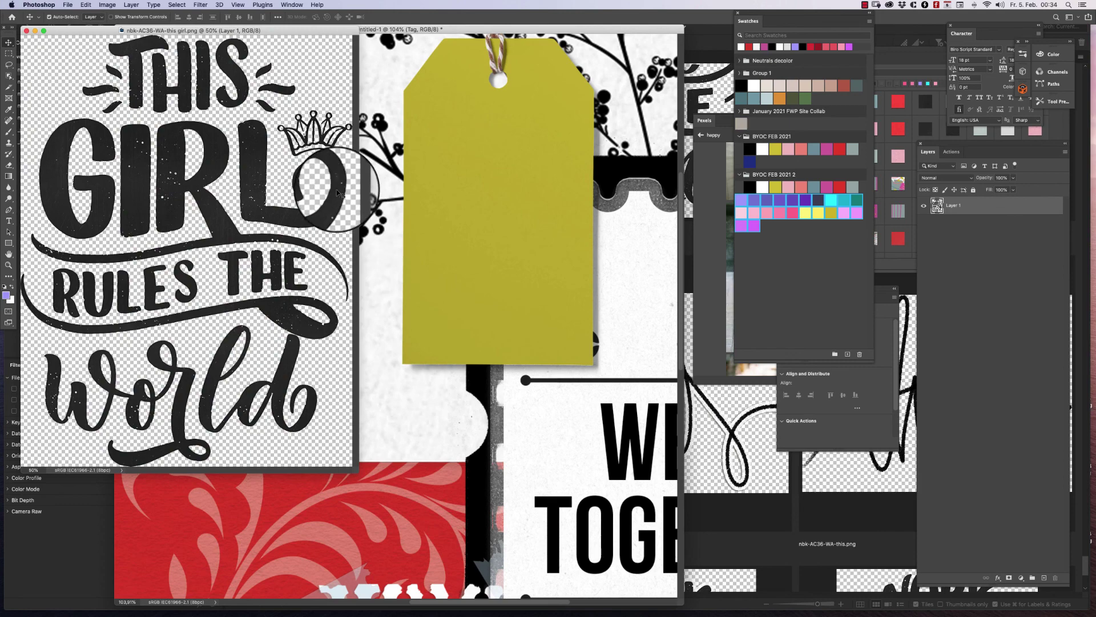
Close that word art, open nbk-AC36-WA-this girl Sticker.png from Bridge instead and place it in the layout above the Tag layer.
key(super+w)
click(745, 453)
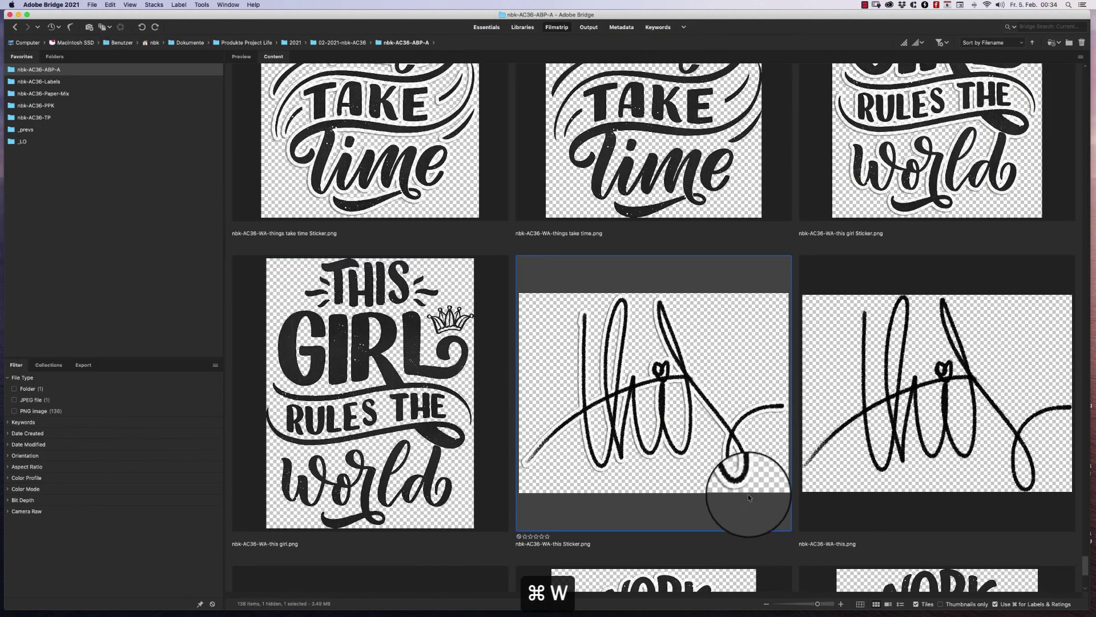
double_click(950, 139)
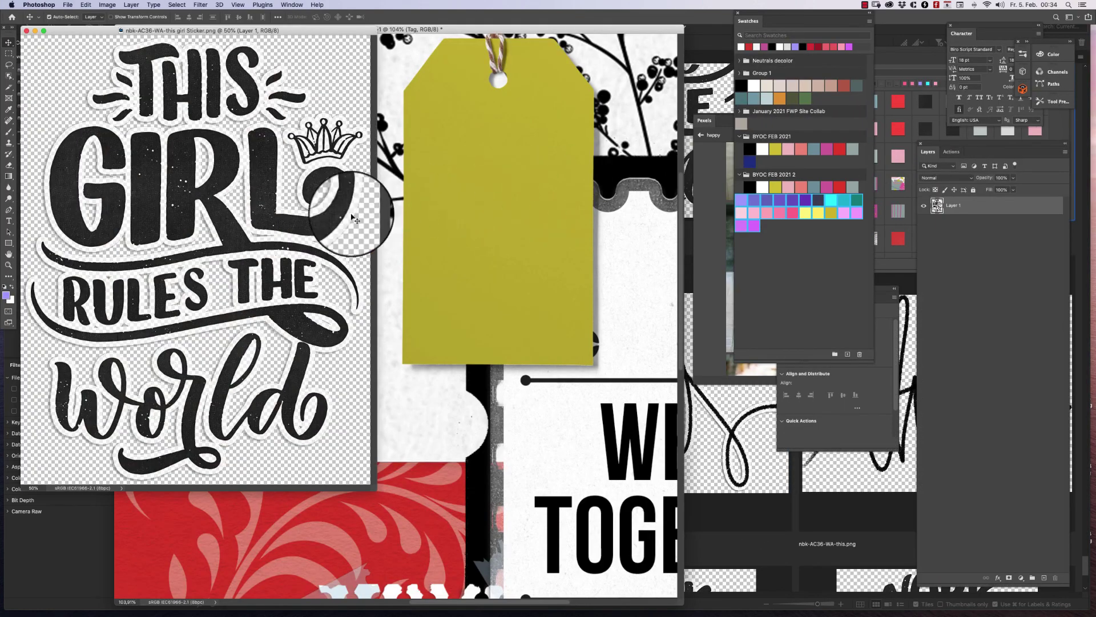
drag(418, 218, 423, 217)
Move the "This girl rules the world" sticker down and right over the layout and convert its layer to a Smart Object.
key(super+t)
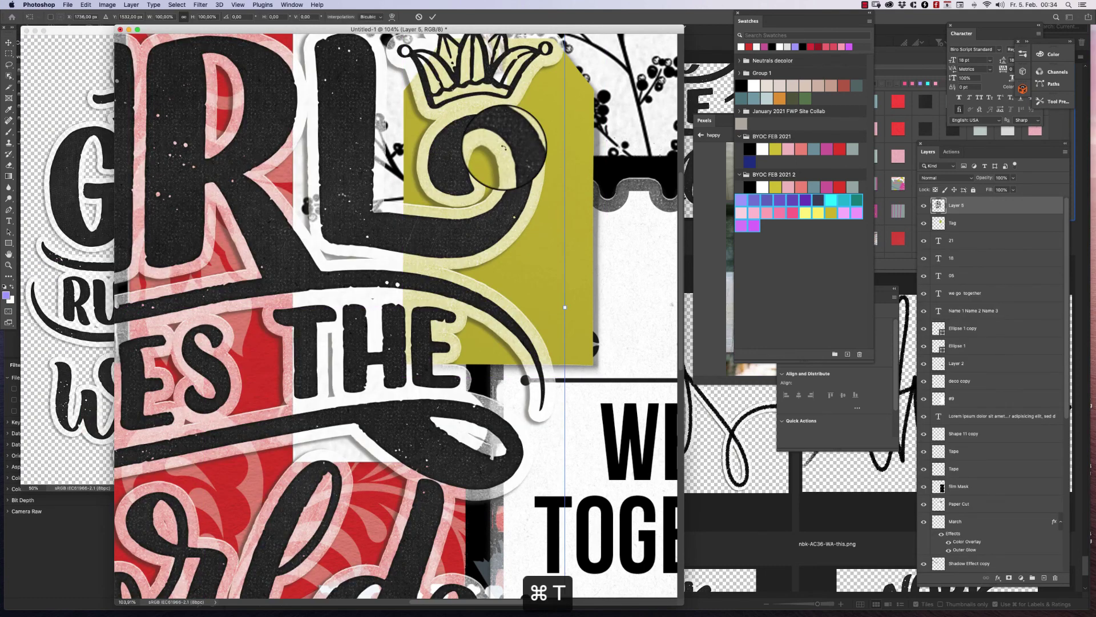
drag(505, 118, 561, 254)
key(Return)
right_click(965, 206)
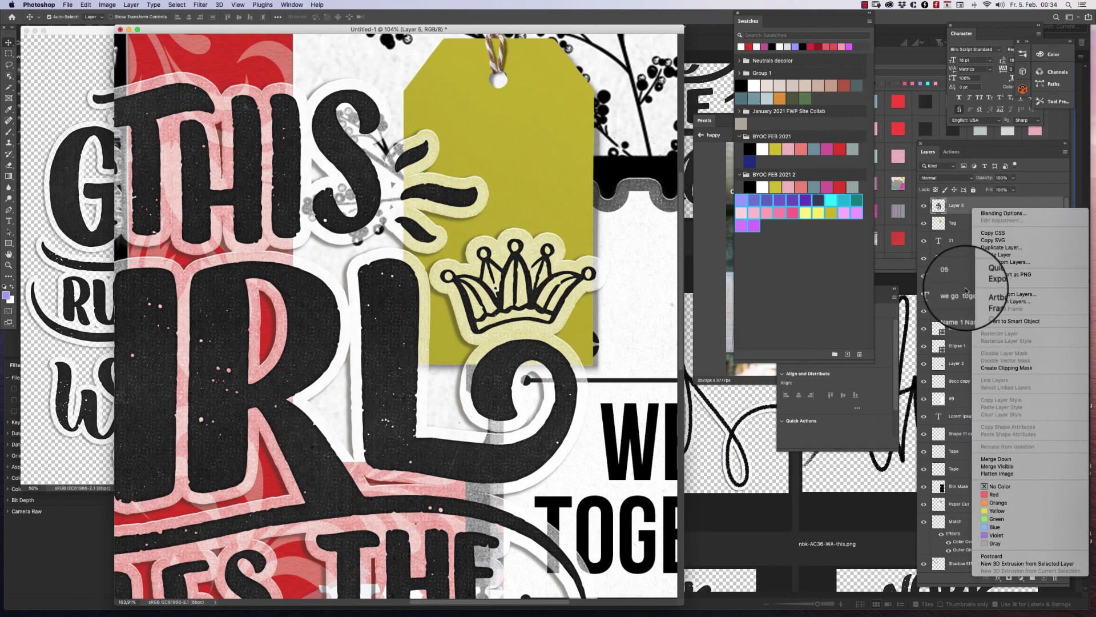
right_click(992, 206)
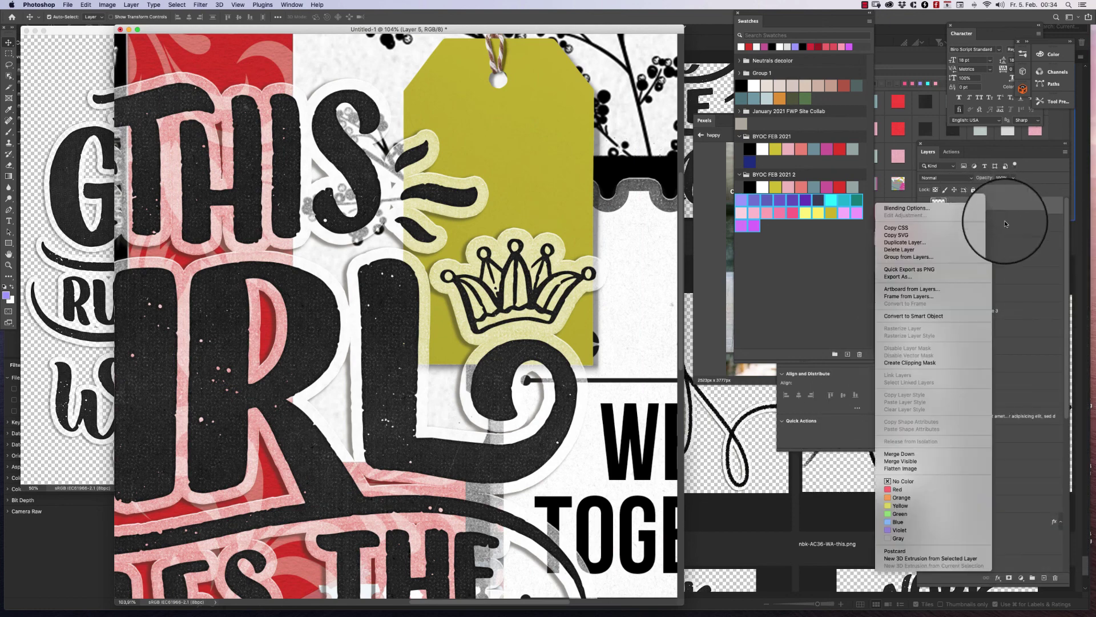
click(950, 318)
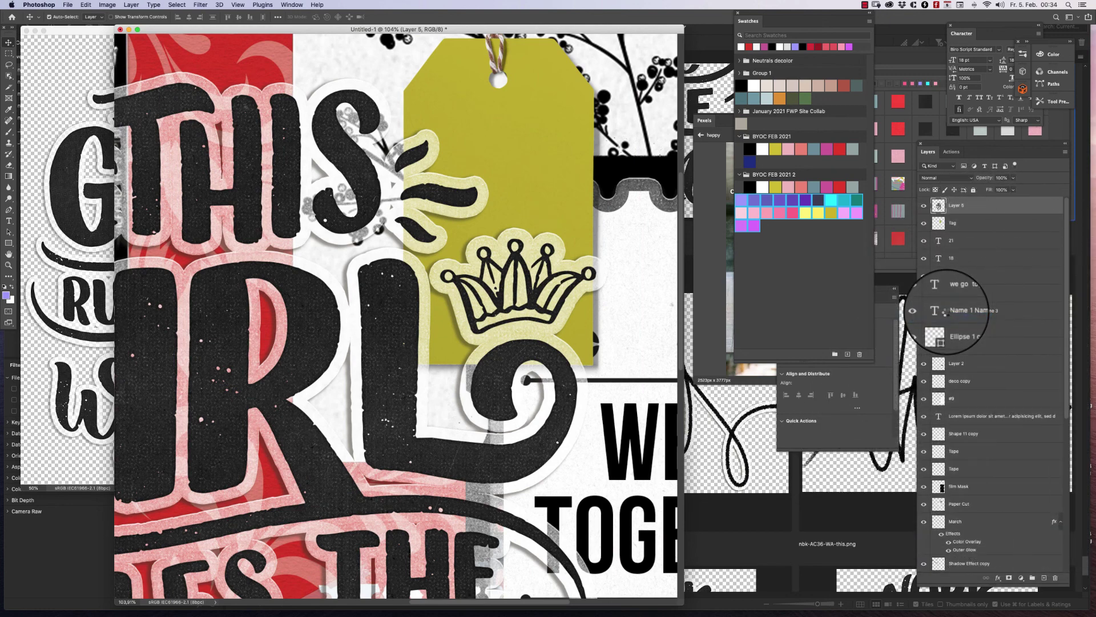
Scale the "This girl rules the world" sticker to about 25% and center it on the olive tag.
key(super+t)
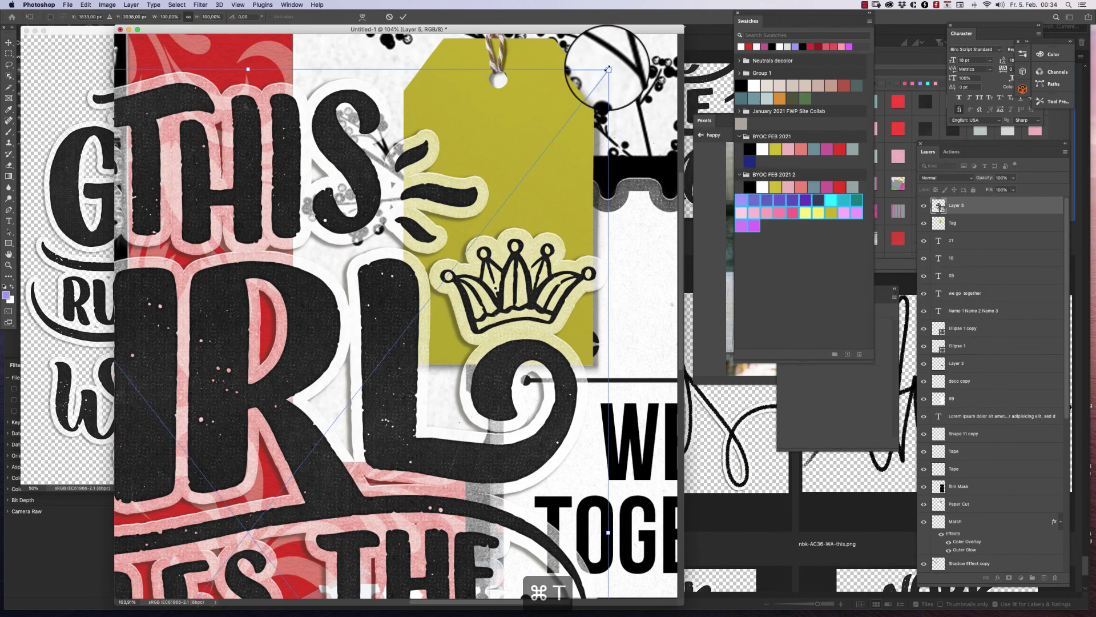
drag(622, 52, 281, 381)
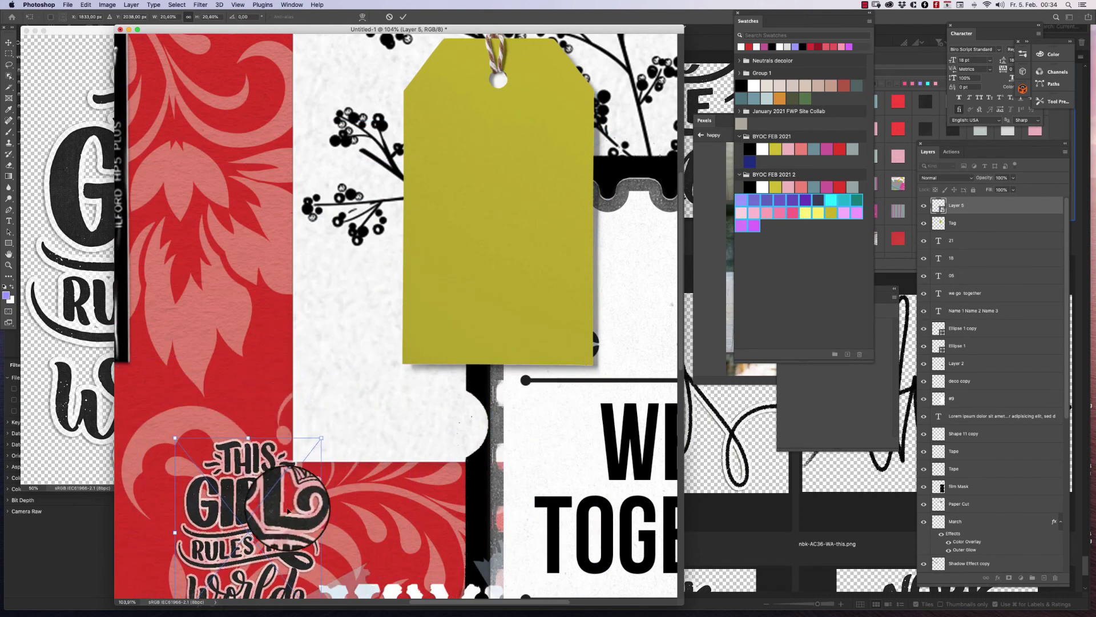
drag(288, 505, 541, 204)
drag(575, 138, 584, 114)
drag(560, 171, 556, 175)
key(Return)
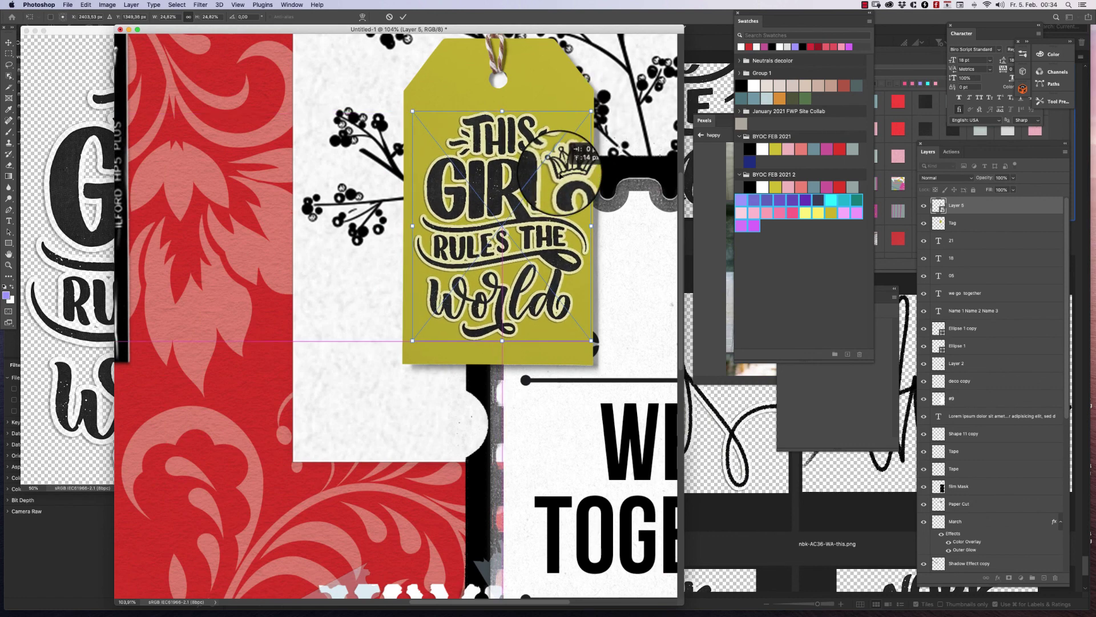
Select the Paper Cut layer behind the tag and undo its slight shift.
key(super+0)
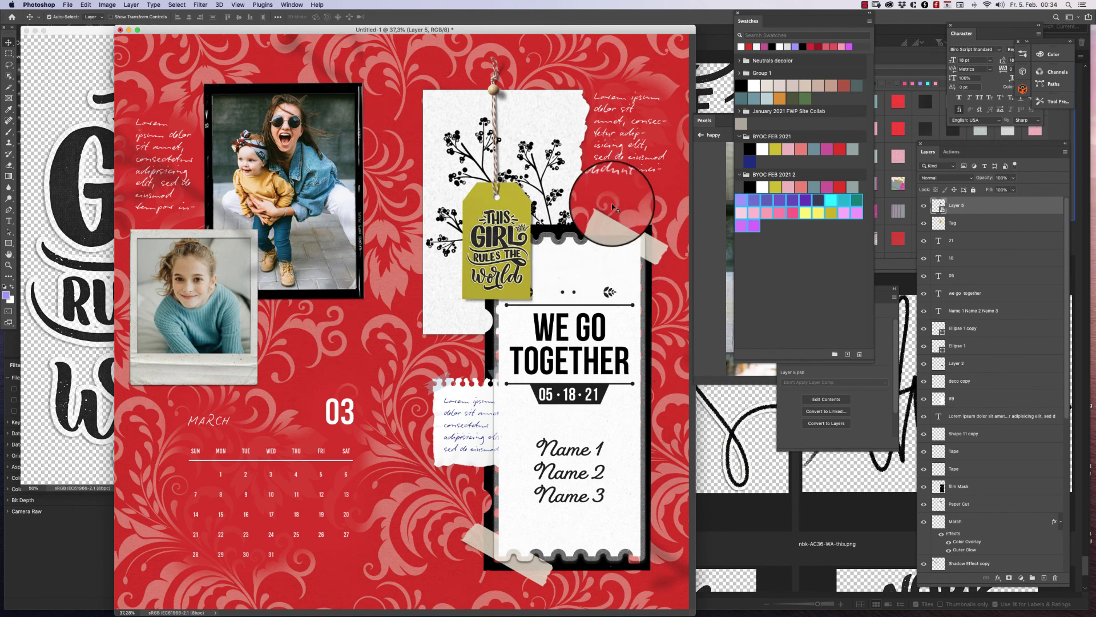
click(568, 109)
drag(557, 123, 560, 130)
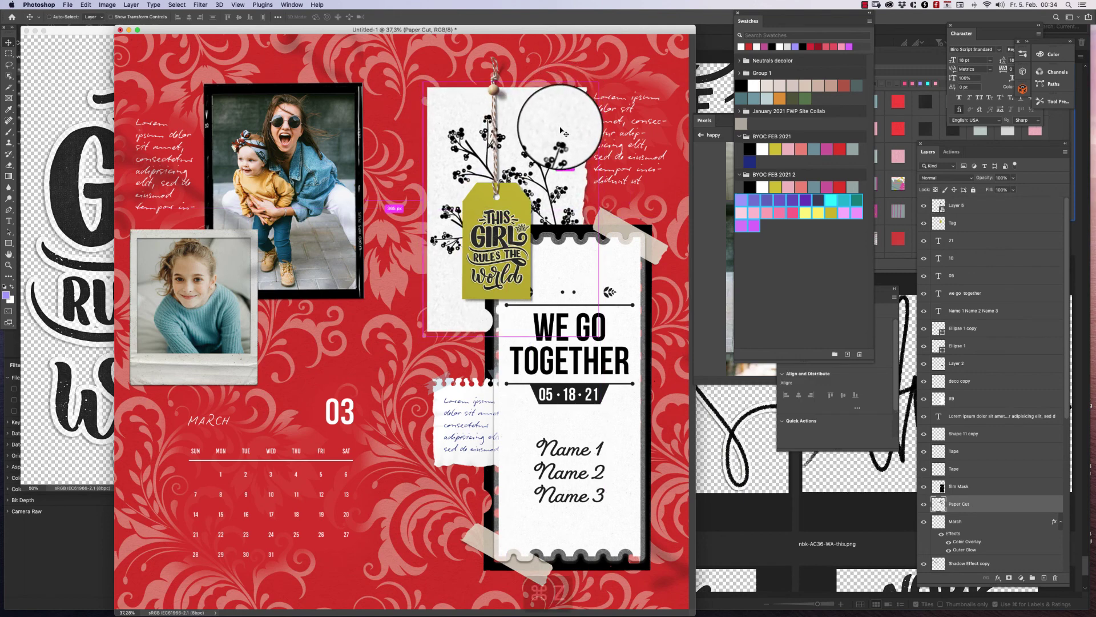
key(super+z)
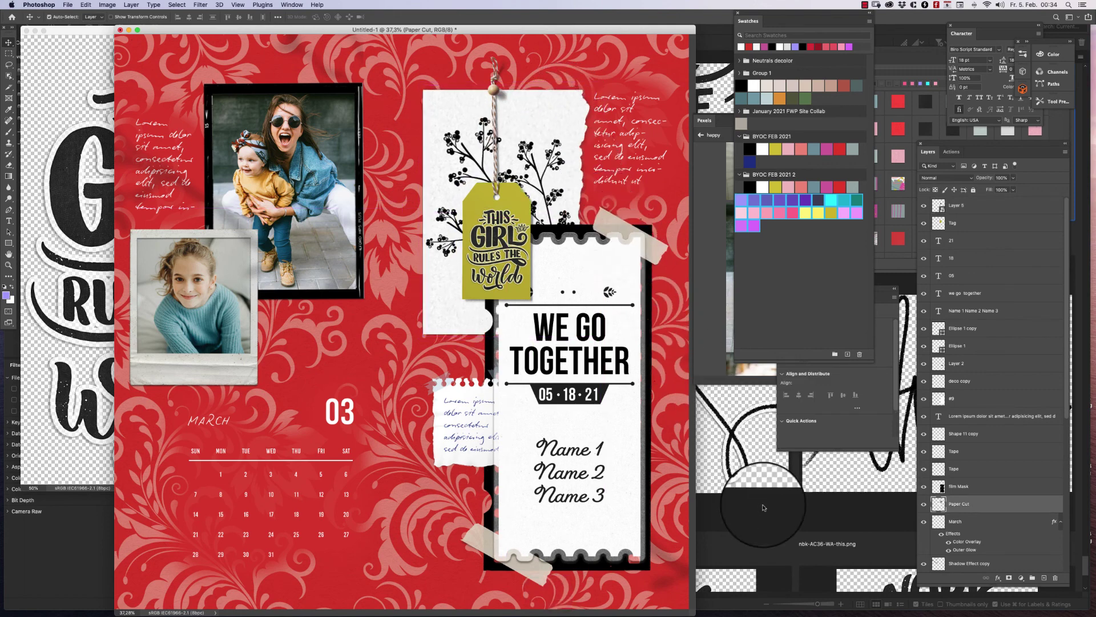
Switch to Bridge and open nbk-AC36-artsyBit9.png from the nbk-AC36-ABP-A folder.
click(757, 511)
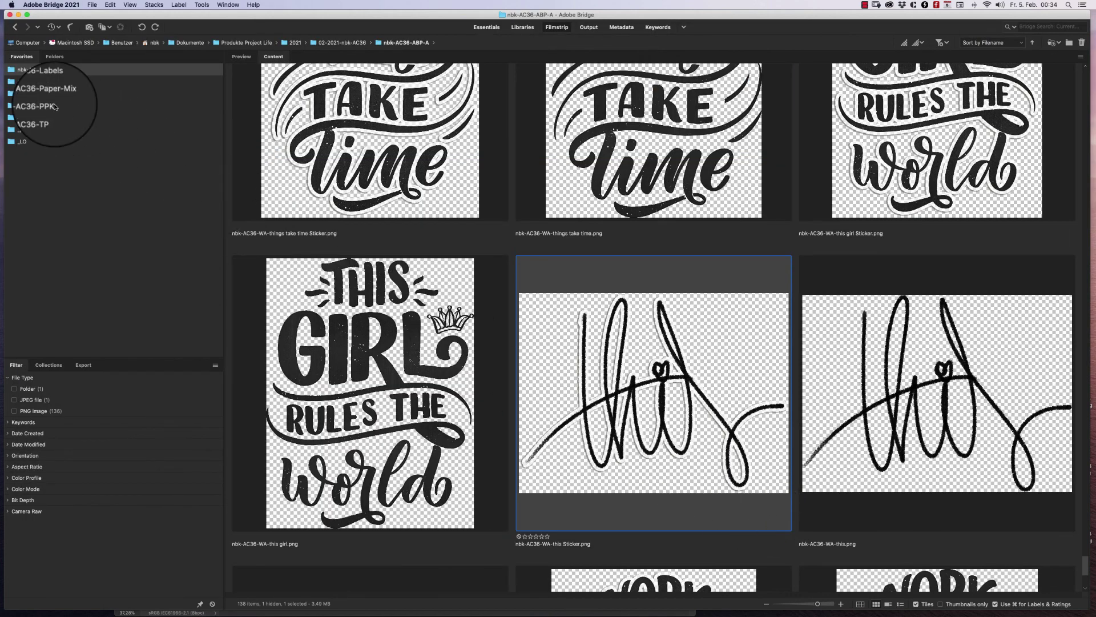
click(70, 94)
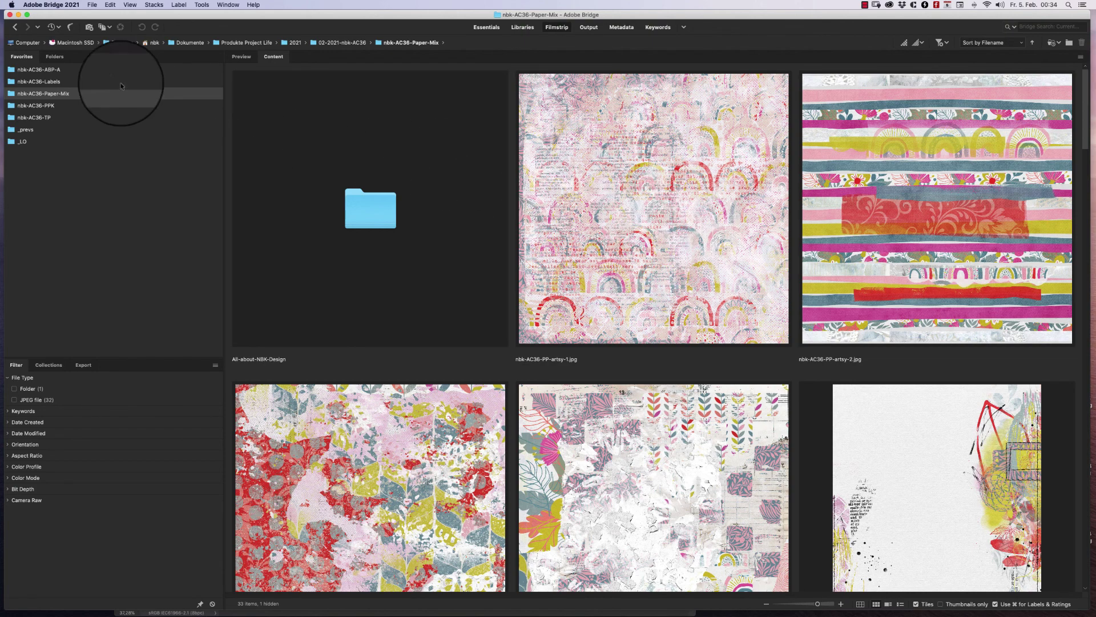
click(70, 71)
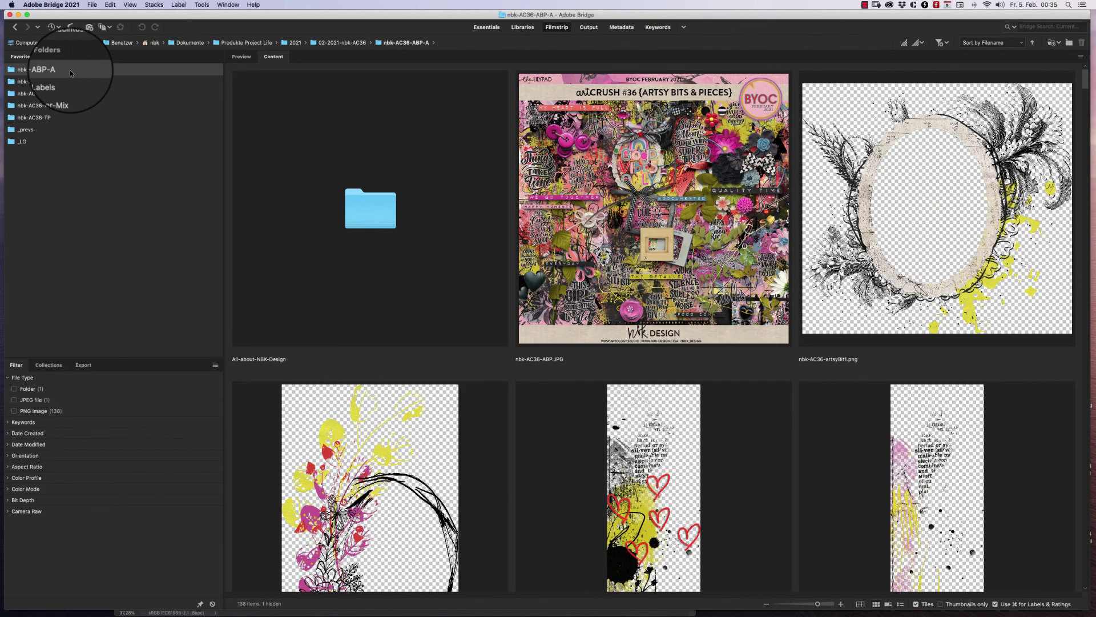
drag(1083, 78, 1079, 104)
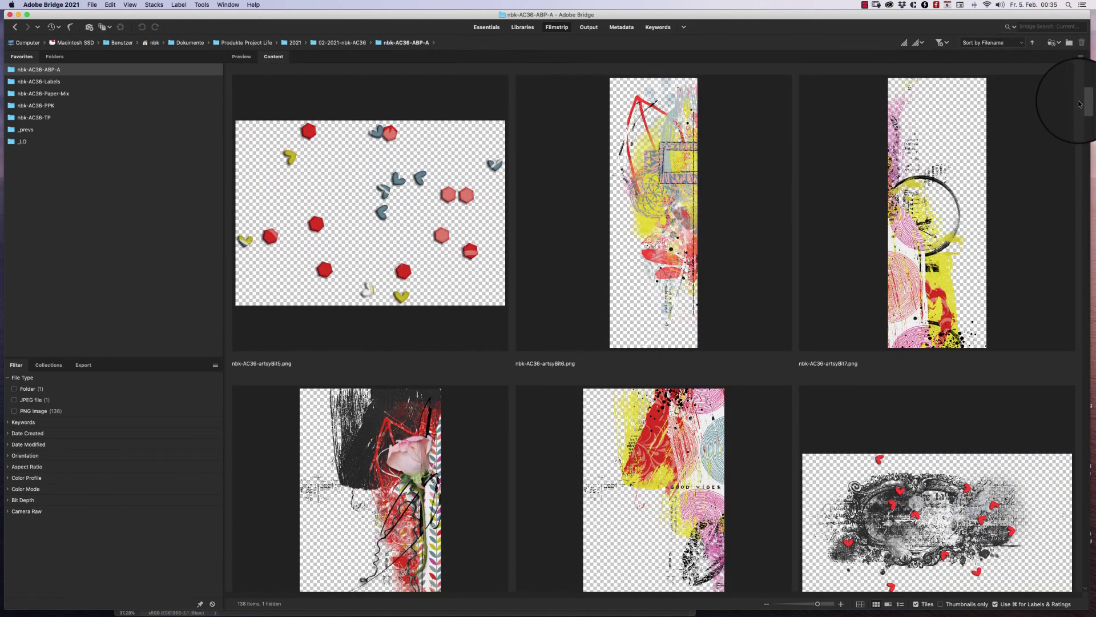
double_click(710, 440)
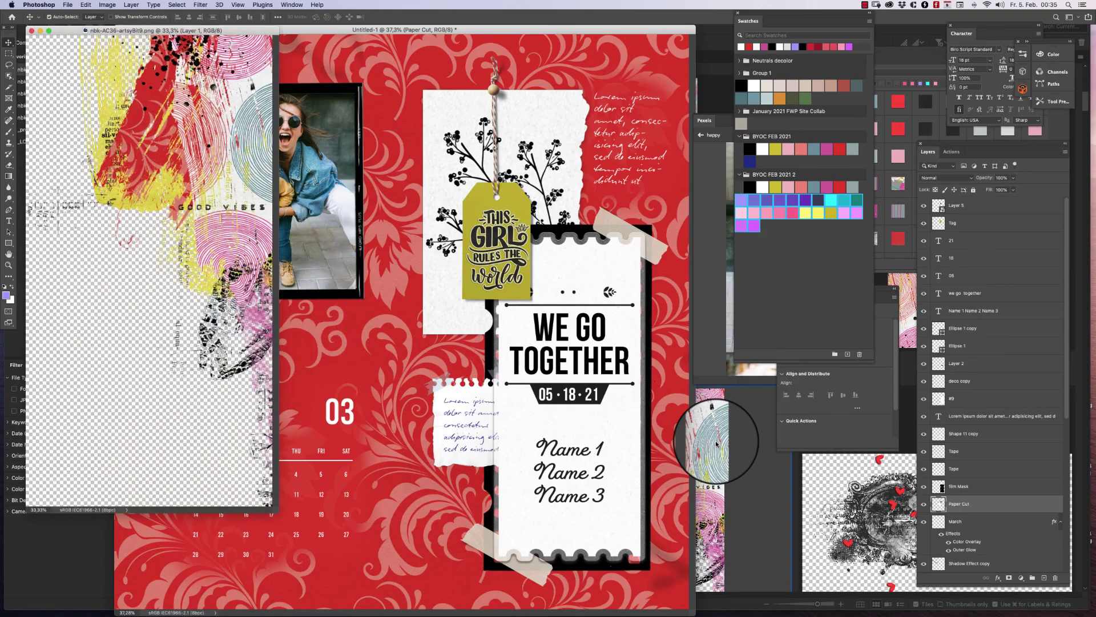
Add the artsyBit9 artwork to the layout as a clipping mask on the Paper Cut layer, blended with Linear Burn.
click(461, 146)
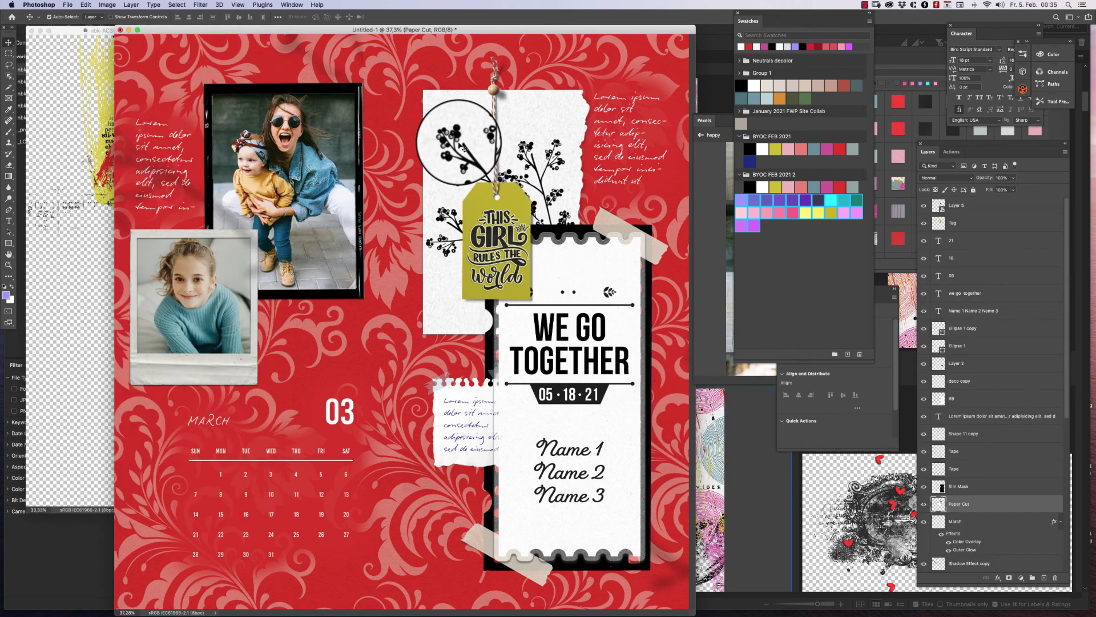
click(19, 249)
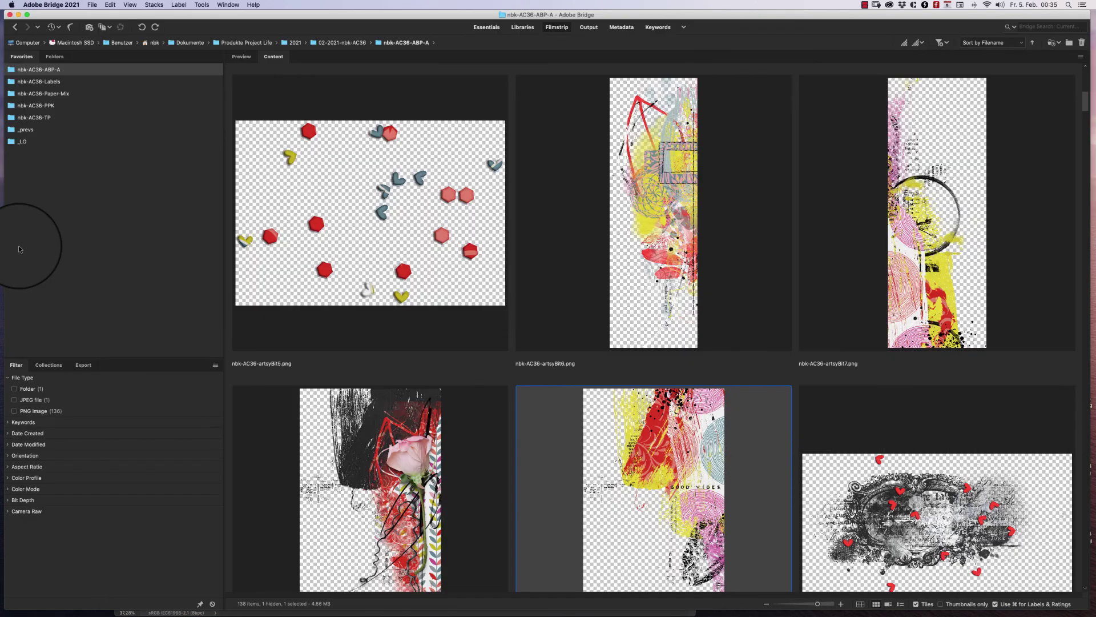
click(376, 588)
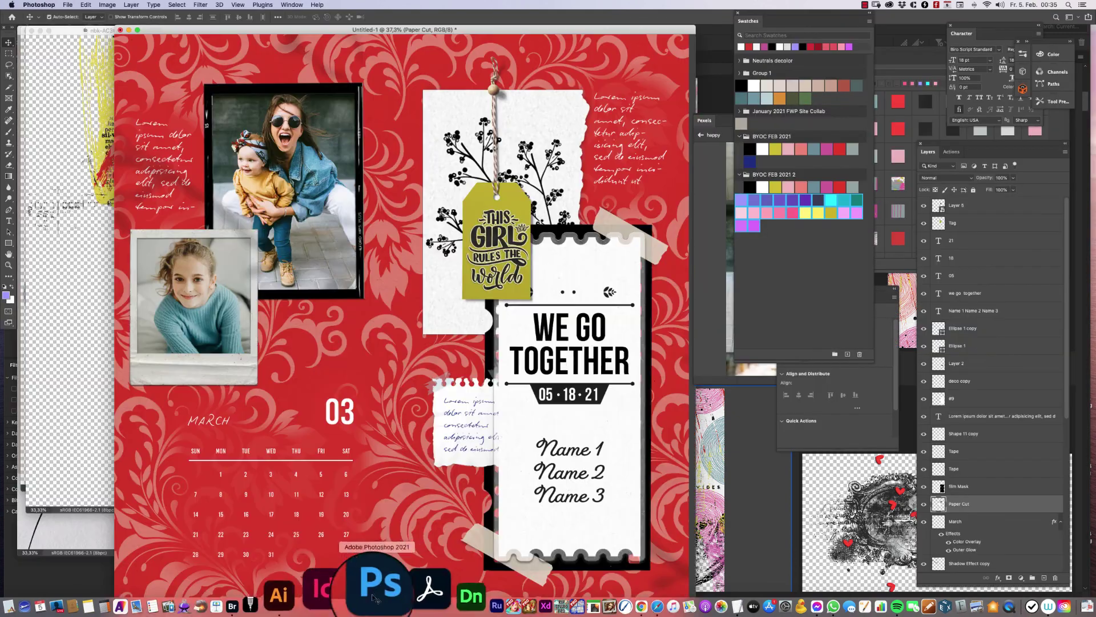
drag(90, 178, 228, 200)
key(alt+shift+super+g)
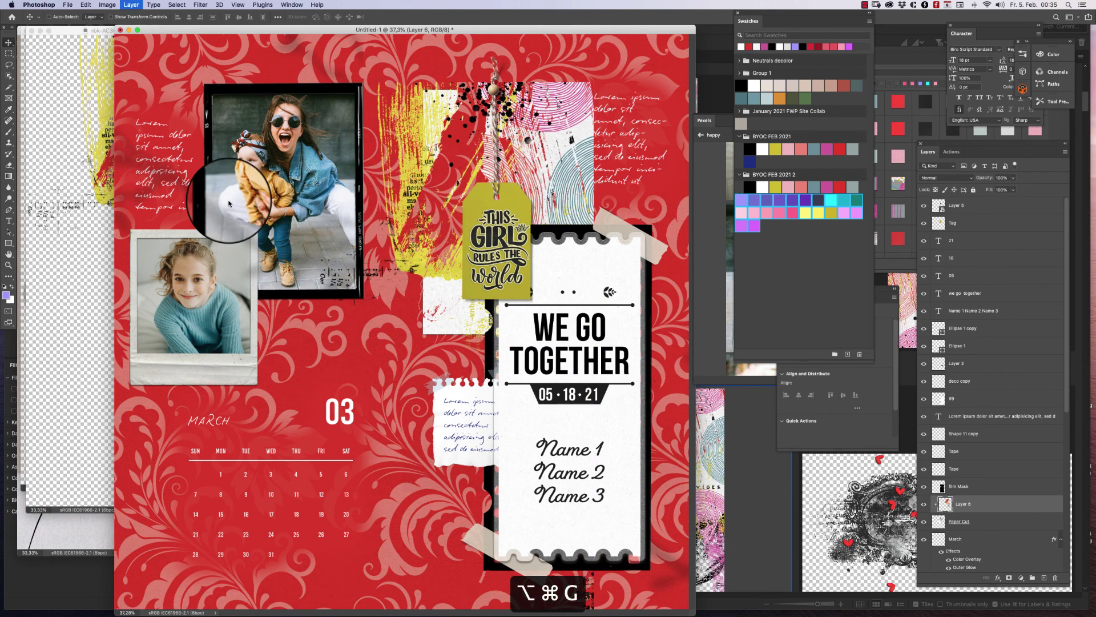
click(946, 177)
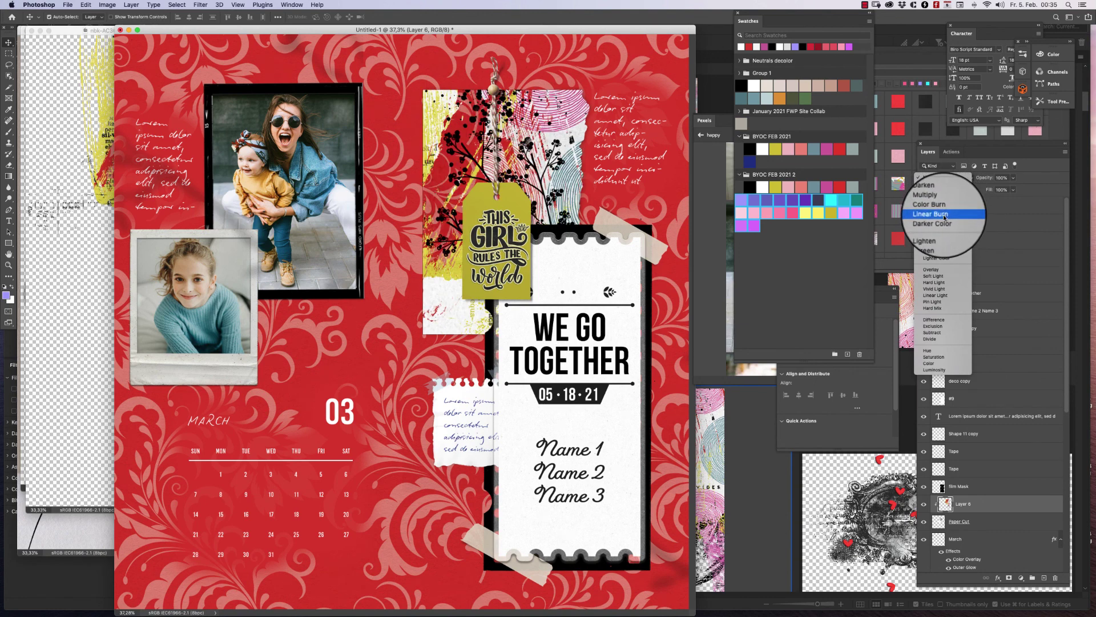
click(944, 217)
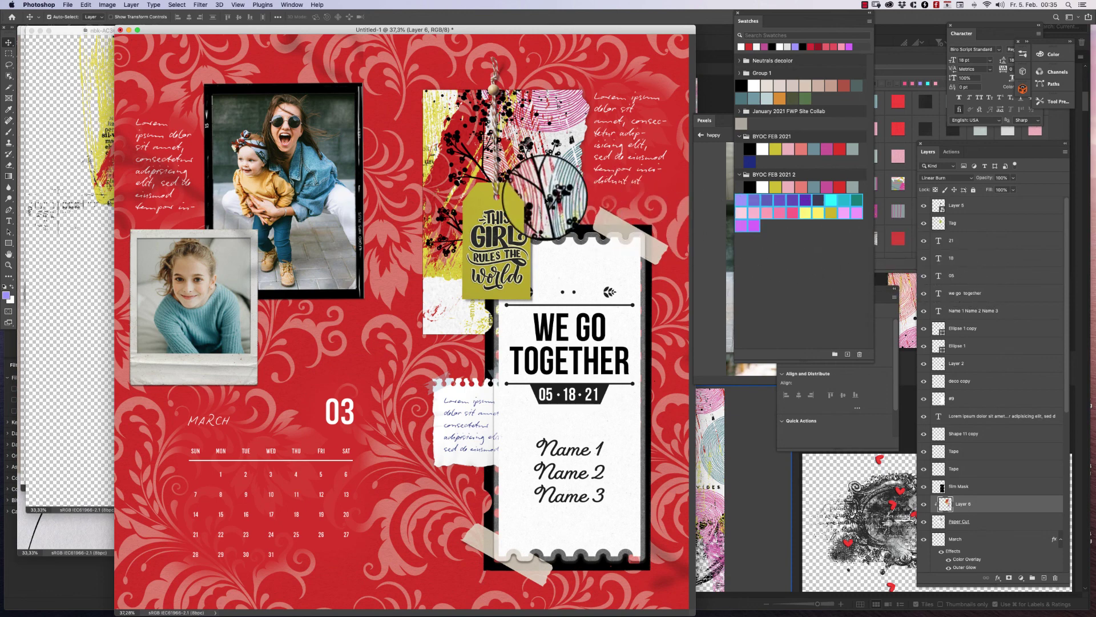
Close the artsyBit9, "this girl Sticker" and nbk-AC36-TP-15.psd documents, keeping only the layout open.
click(85, 183)
key(super+w)
click(84, 270)
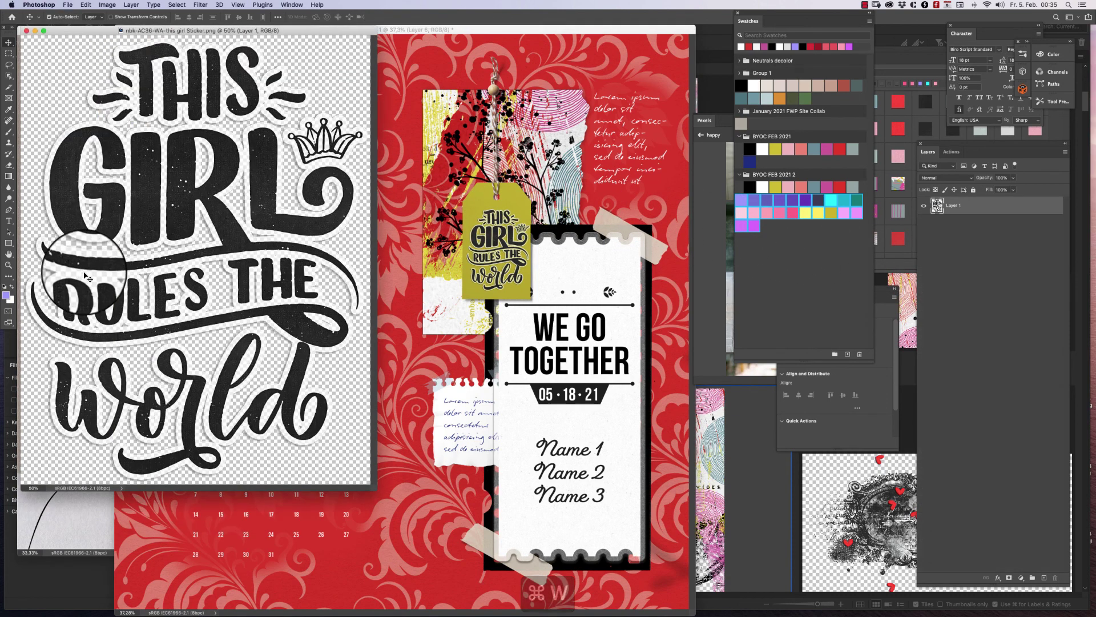
key(super+w)
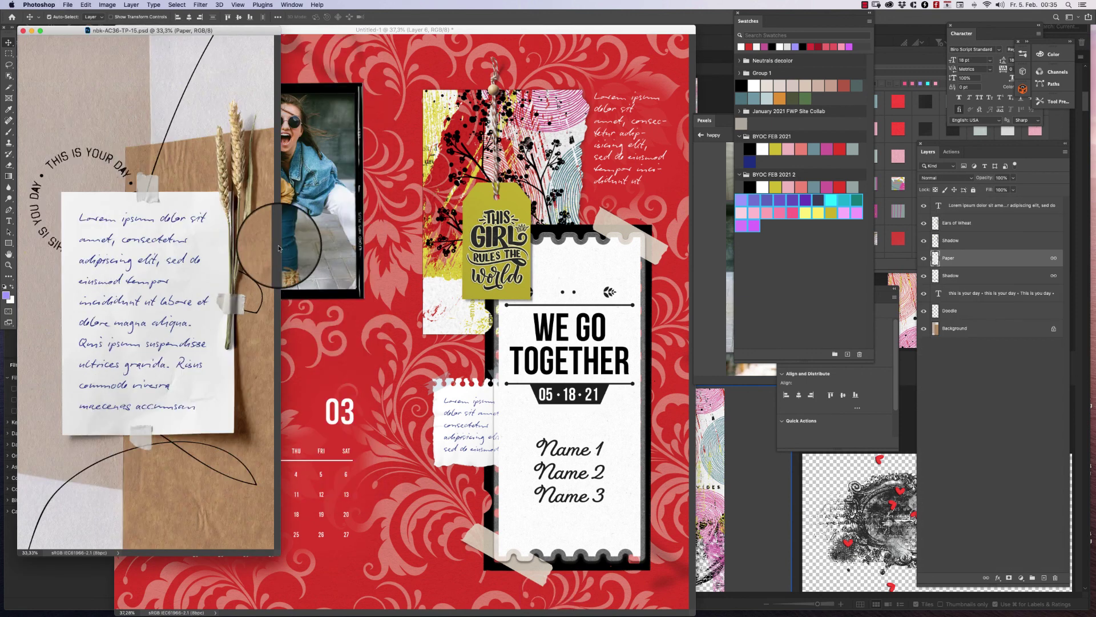
key(super+w)
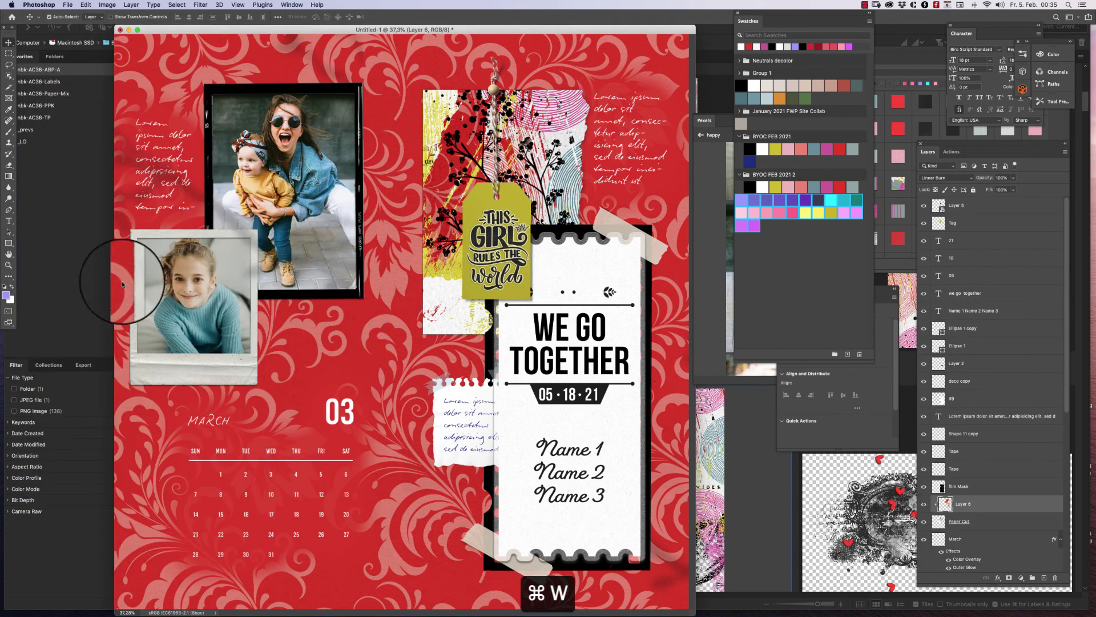
Open nbk-AC36-artsyBit5.png from Bridge and place its scattered hearts and hexagons in the layout above the clipped artwork.
click(85, 294)
double_click(435, 237)
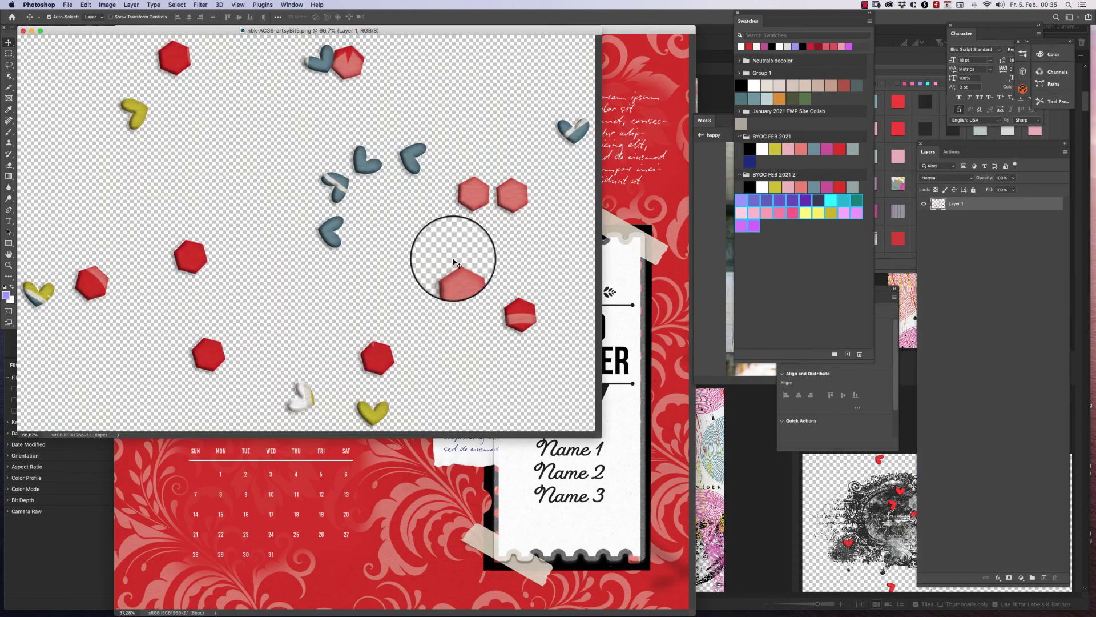
drag(456, 263, 501, 520)
Scale the scattered hearts and hexagons to about 45% and move them over the lower edge of the patterned paper beneath the tag.
key(super+t)
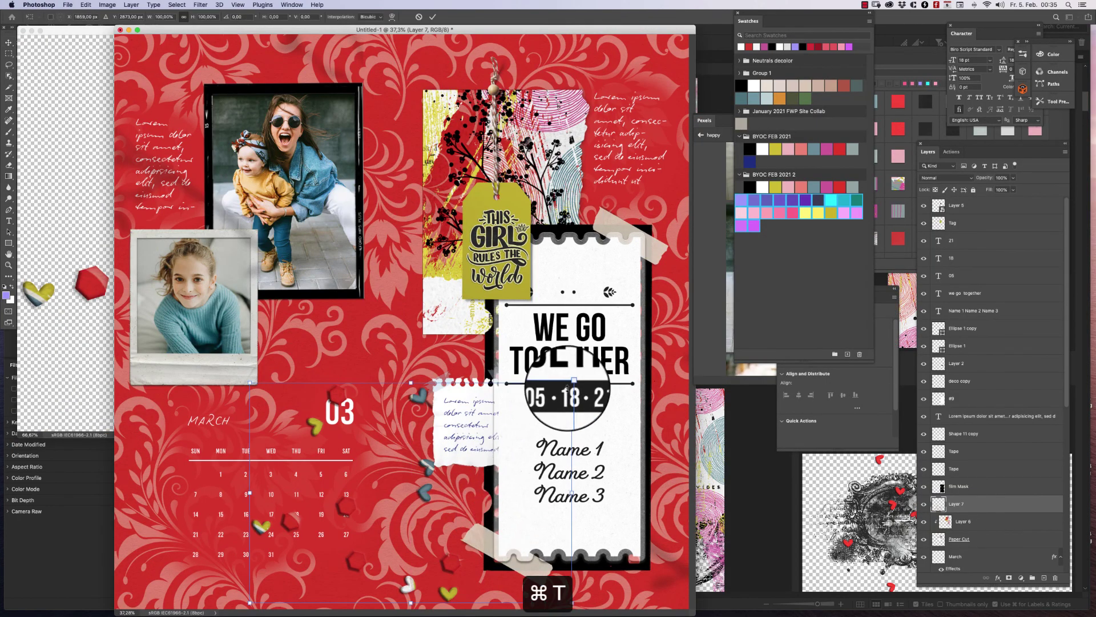
drag(552, 371, 367, 489)
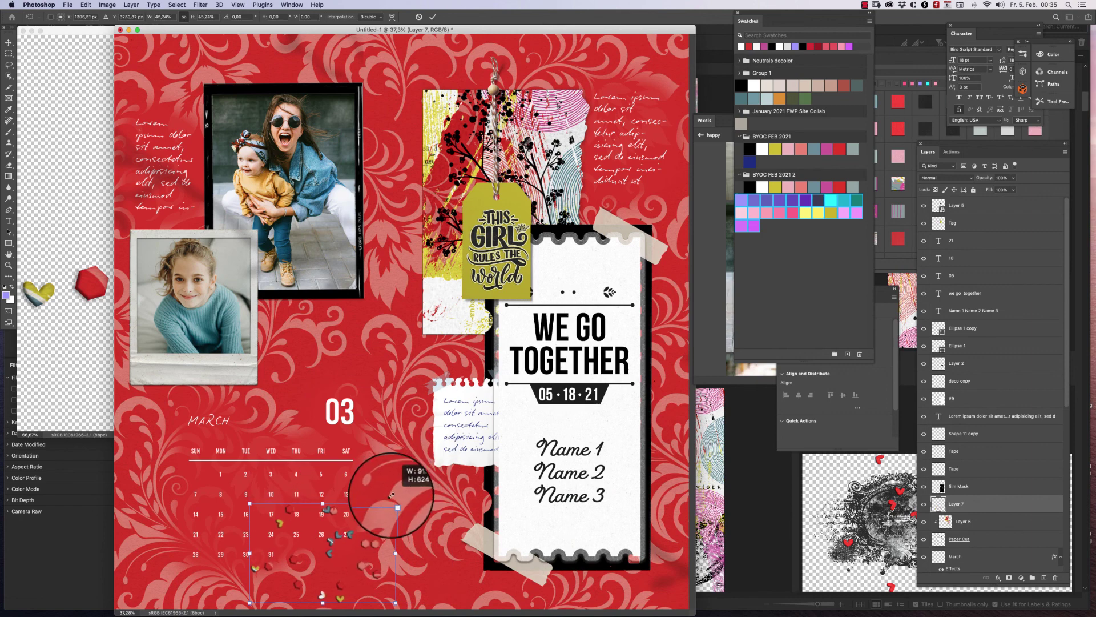
drag(363, 536, 474, 316)
key(Return)
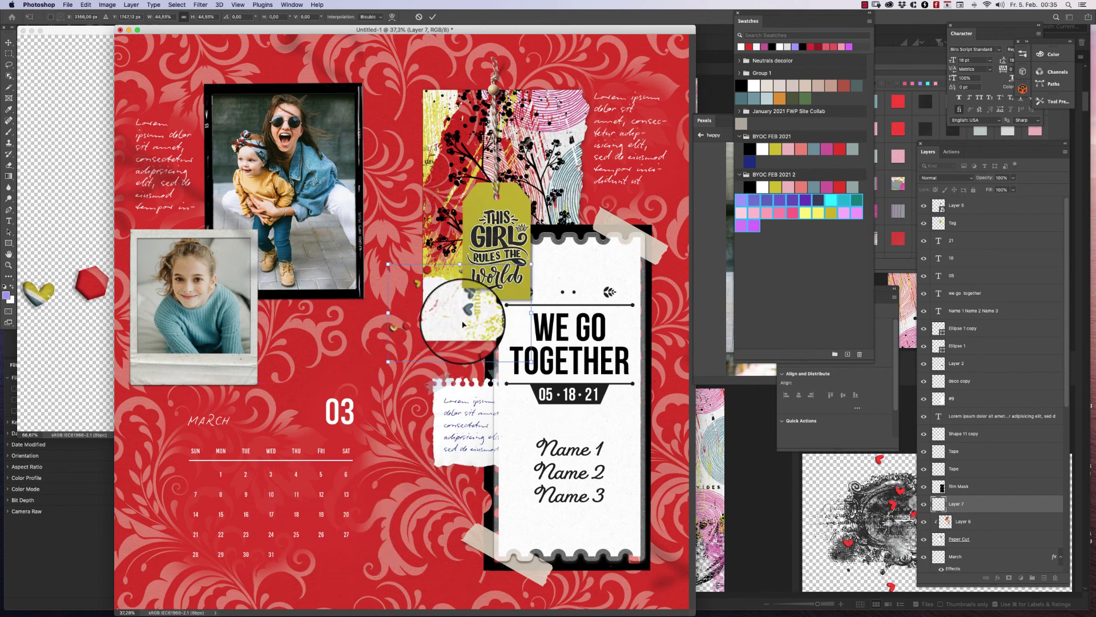
Duplicate the hearts and hexagons scatter into the lower-right corner of the layout and close the artsyBit5 document.
click(451, 314)
drag(435, 347, 560, 37)
alt+click(644, 601)
key(super+w)
Reduce and reposition the layout window, and switch to the nbk-AC36-ABP-A folder in Bridge.
drag(640, 30, 209, 244)
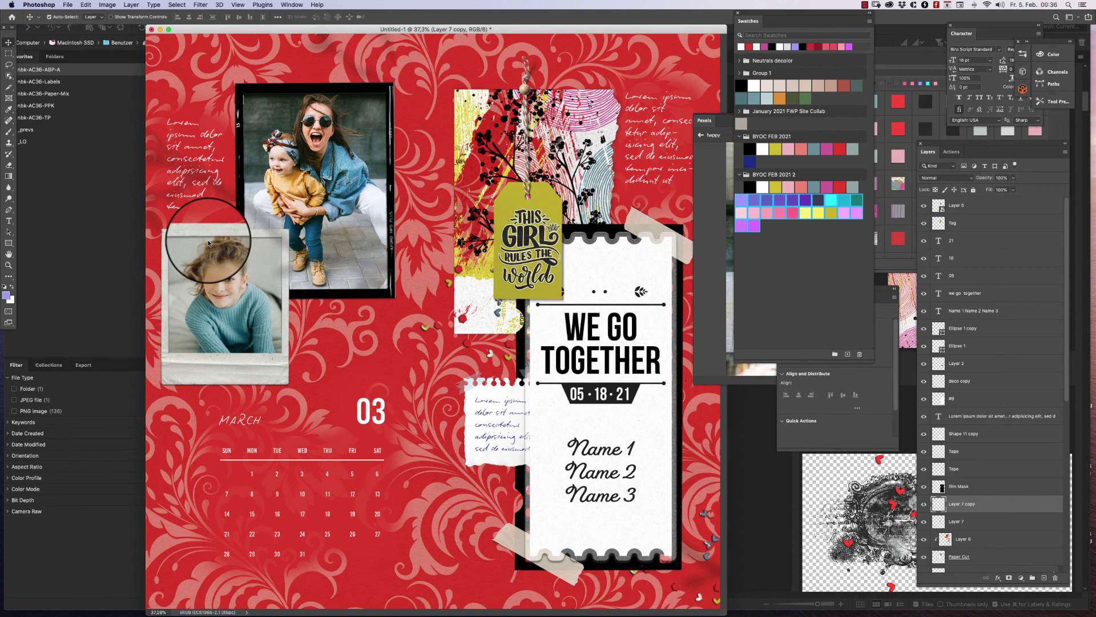
drag(209, 244, 194, 122)
key(super+minus)
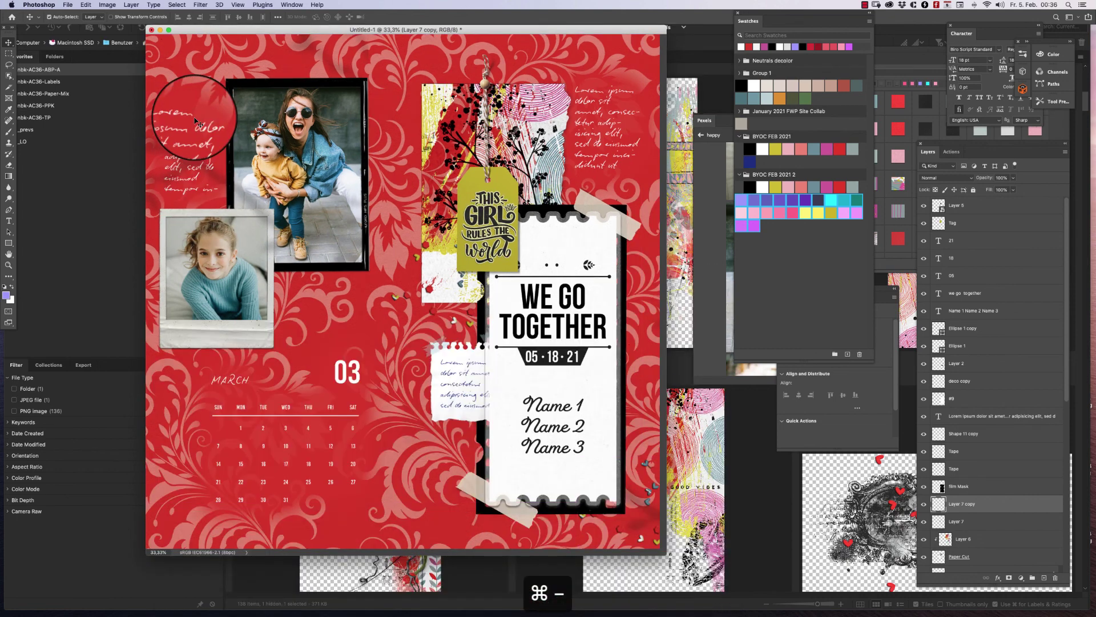
drag(453, 30, 500, 51)
click(116, 223)
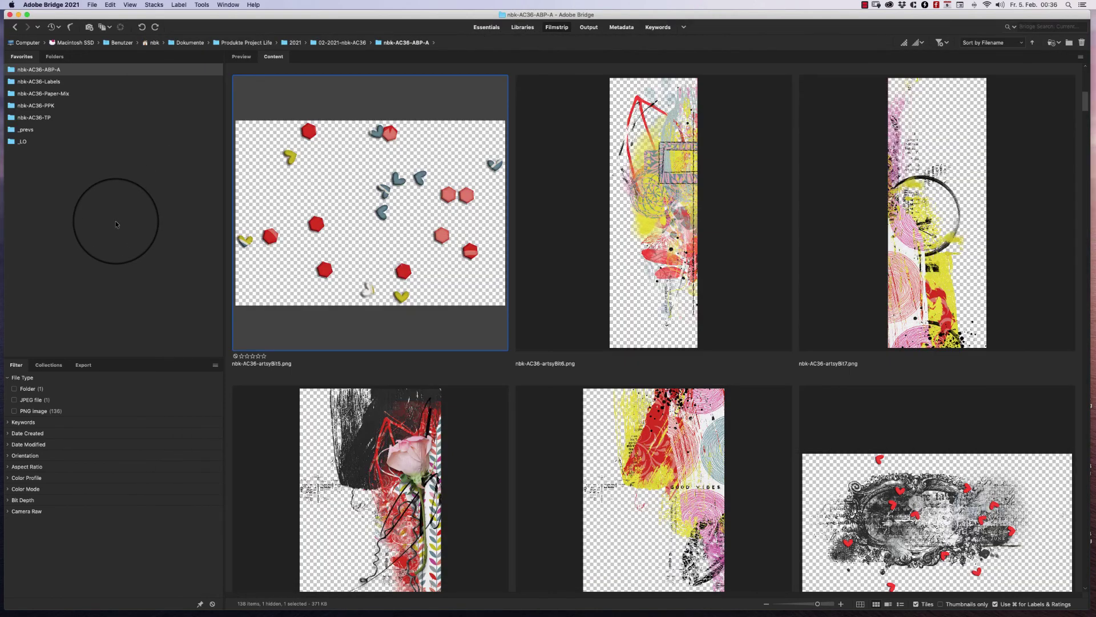
Look through the page templates in the nbk-AC36-TP folder.
click(73, 120)
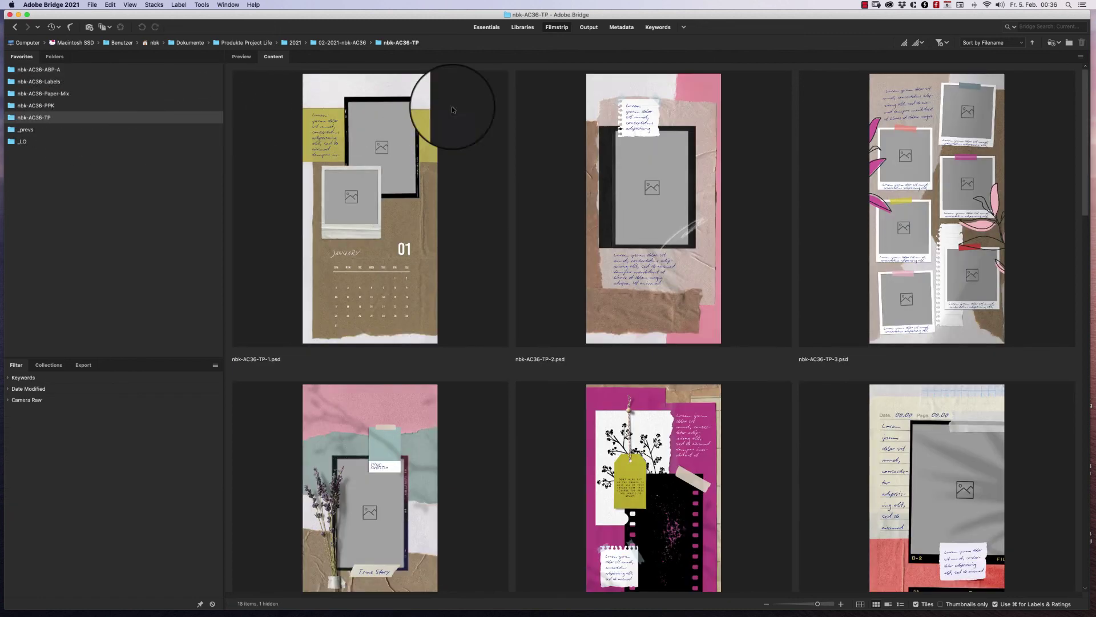
scroll(1078, 94, down, 2)
scroll(1078, 94, down, 10)
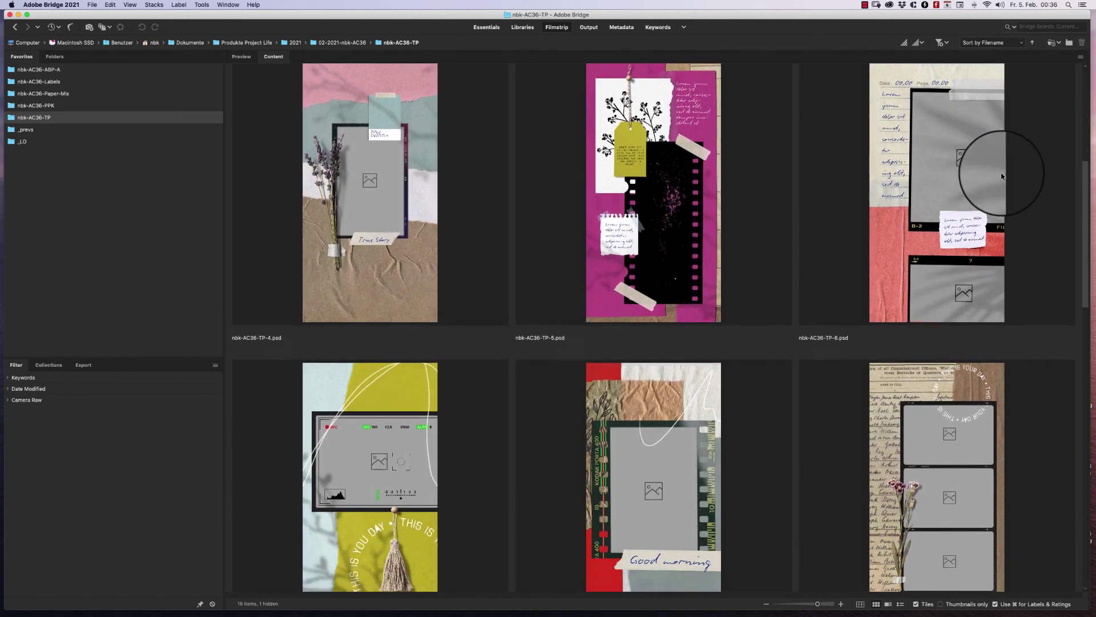
scroll(967, 216, down, 5)
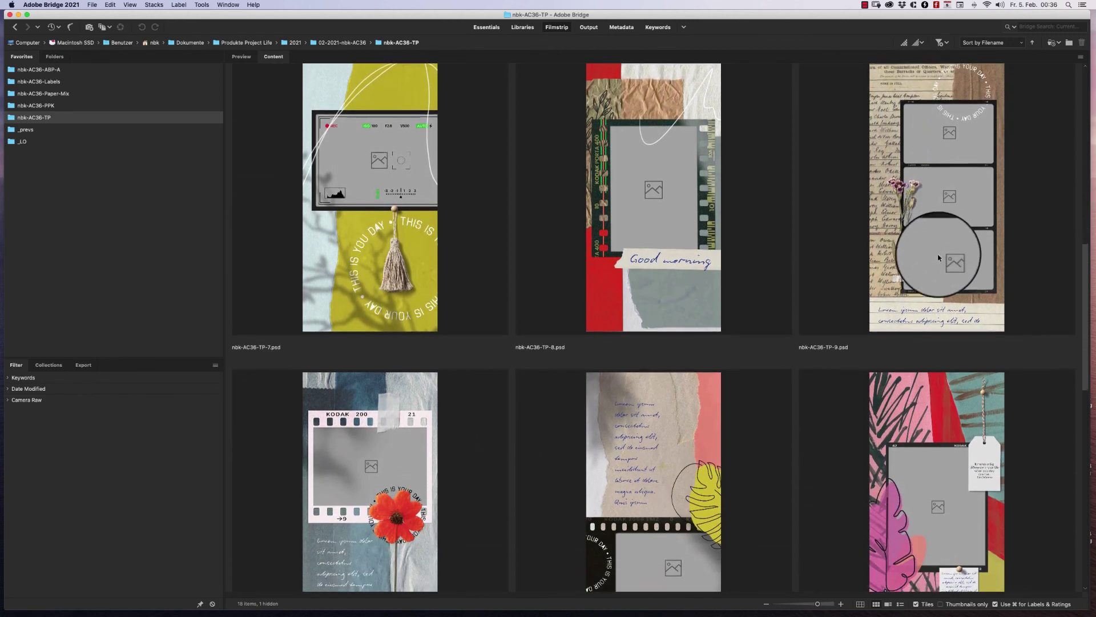
scroll(930, 274, down, 4)
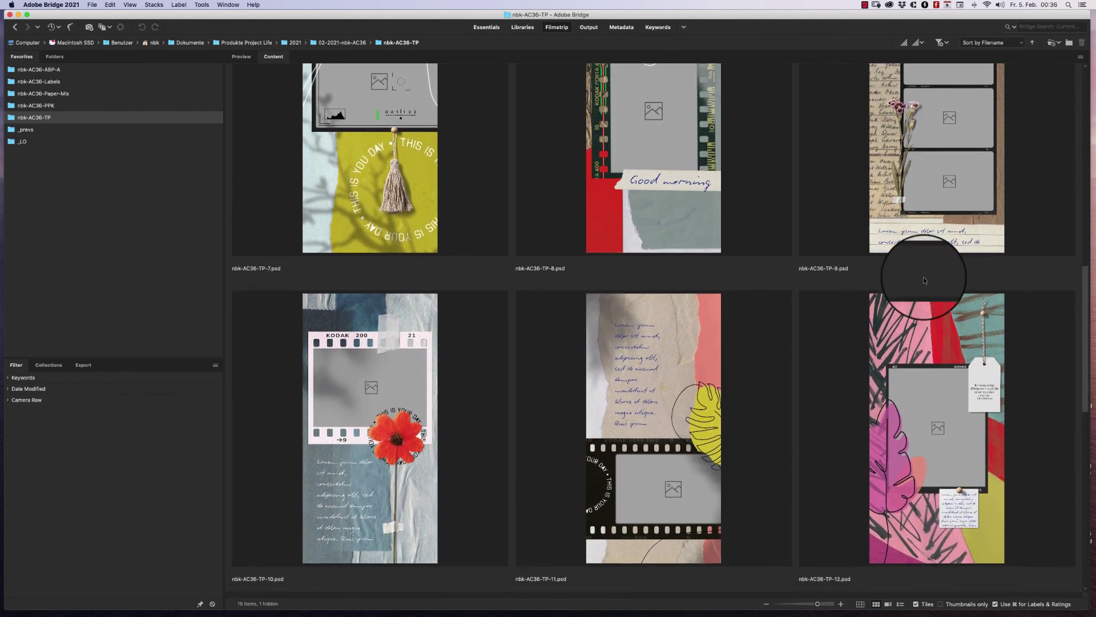
scroll(920, 296, down, 5)
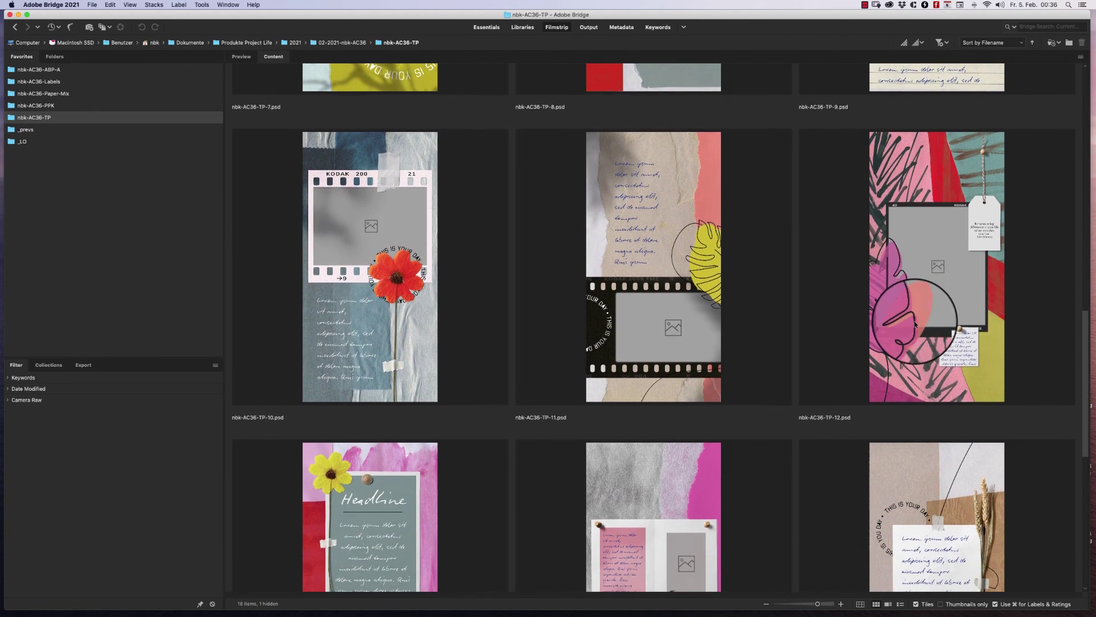
scroll(906, 343, down, 3)
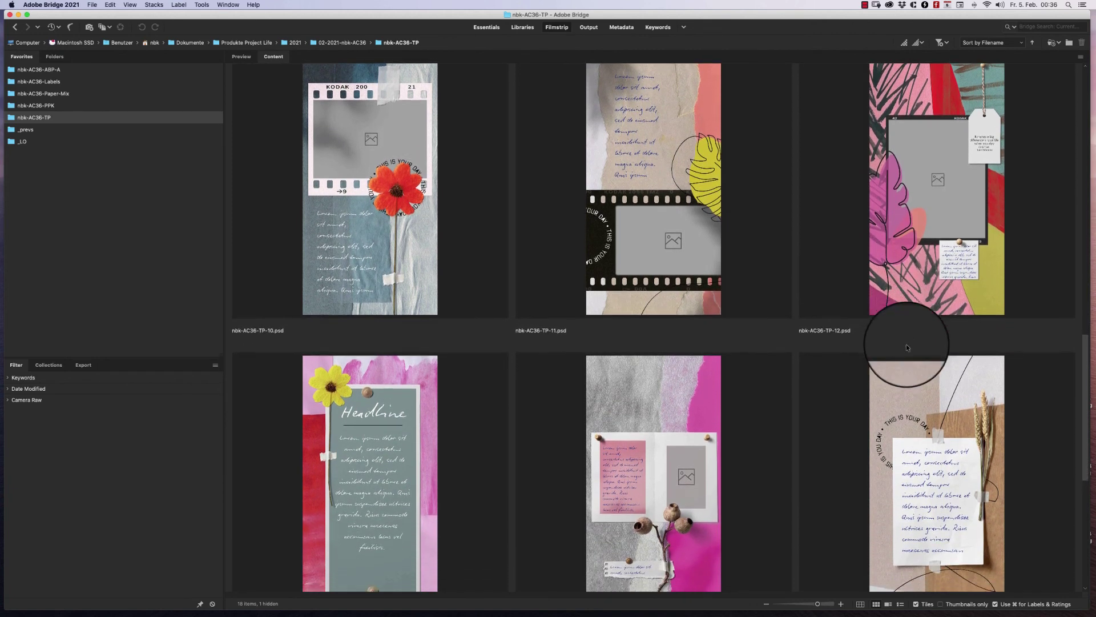
scroll(902, 368, down, 7)
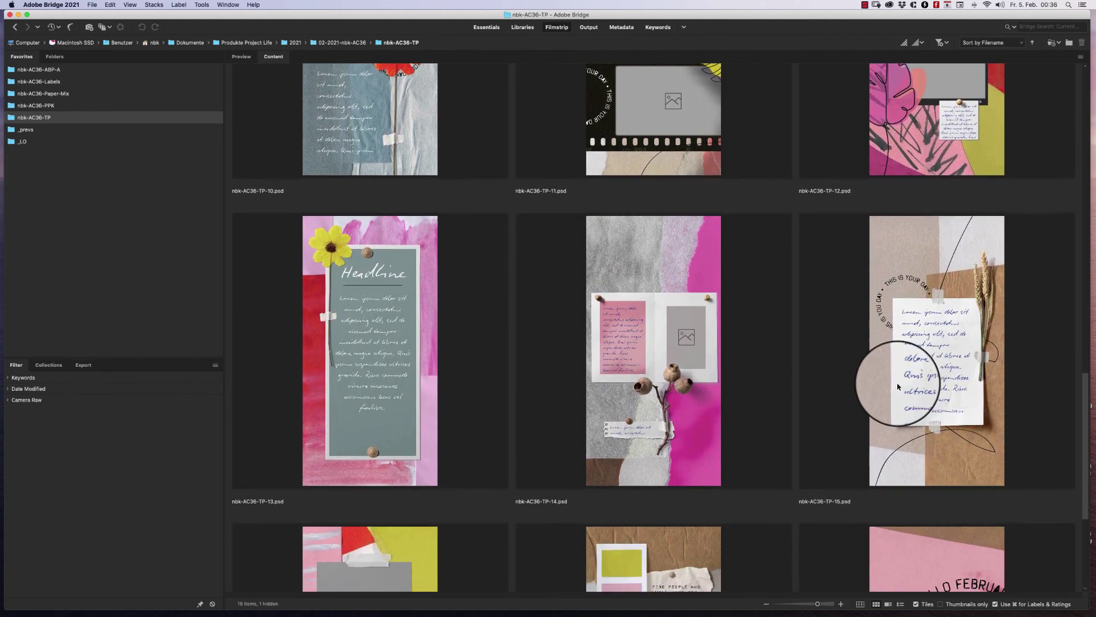
scroll(872, 443, down, 3)
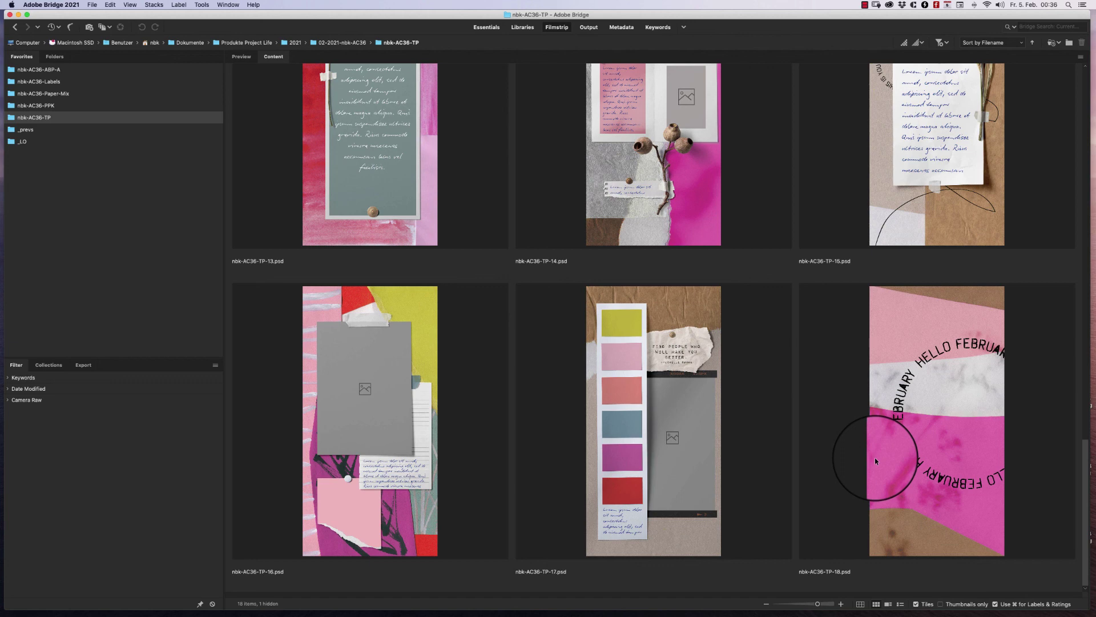
Open nbk-AC36-TP-18.psd in Photoshop and dock its window as a tab alongside Untitled-1.
click(944, 403)
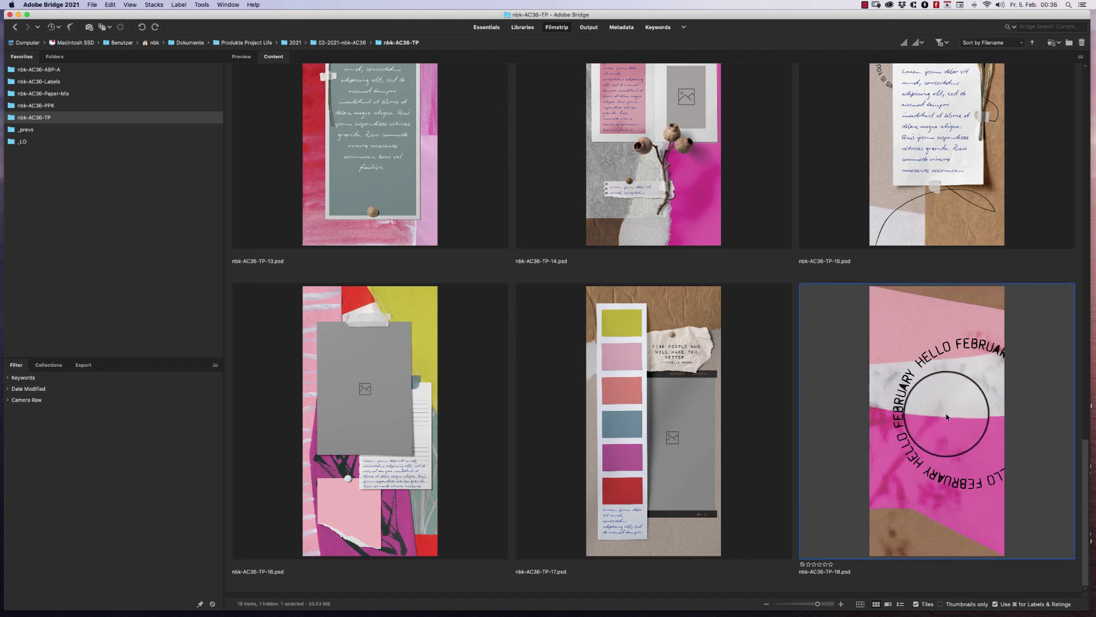
double_click(946, 417)
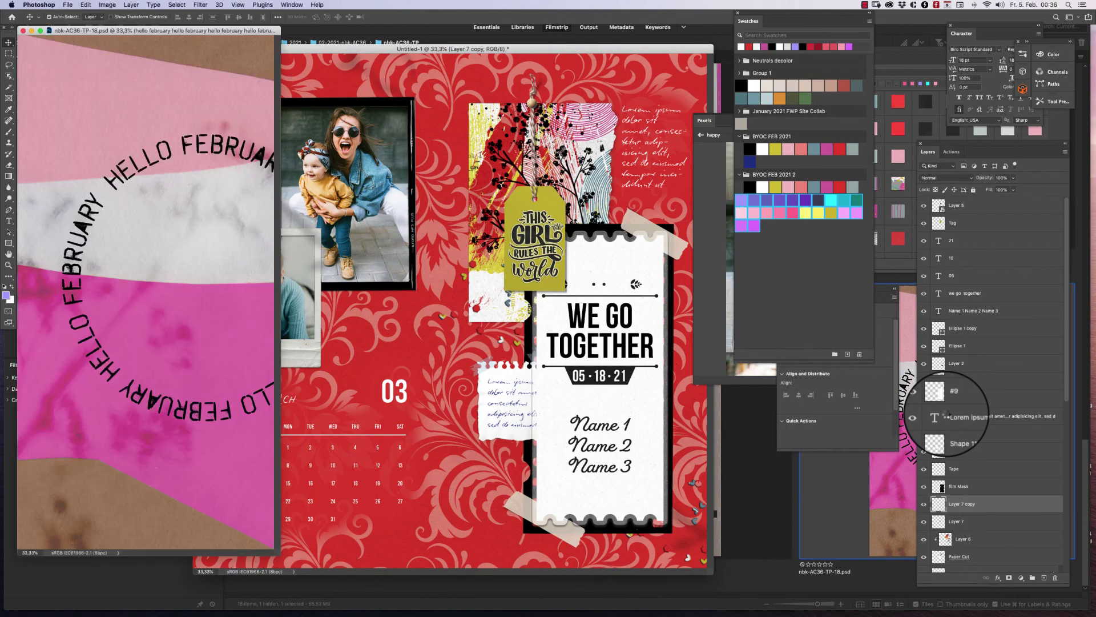
drag(221, 30, 492, 48)
Try adding the Date 2021 title and its line from nbk-AC36-labels-20.psd inside the circular HELLO FEBRUARY text.
click(166, 216)
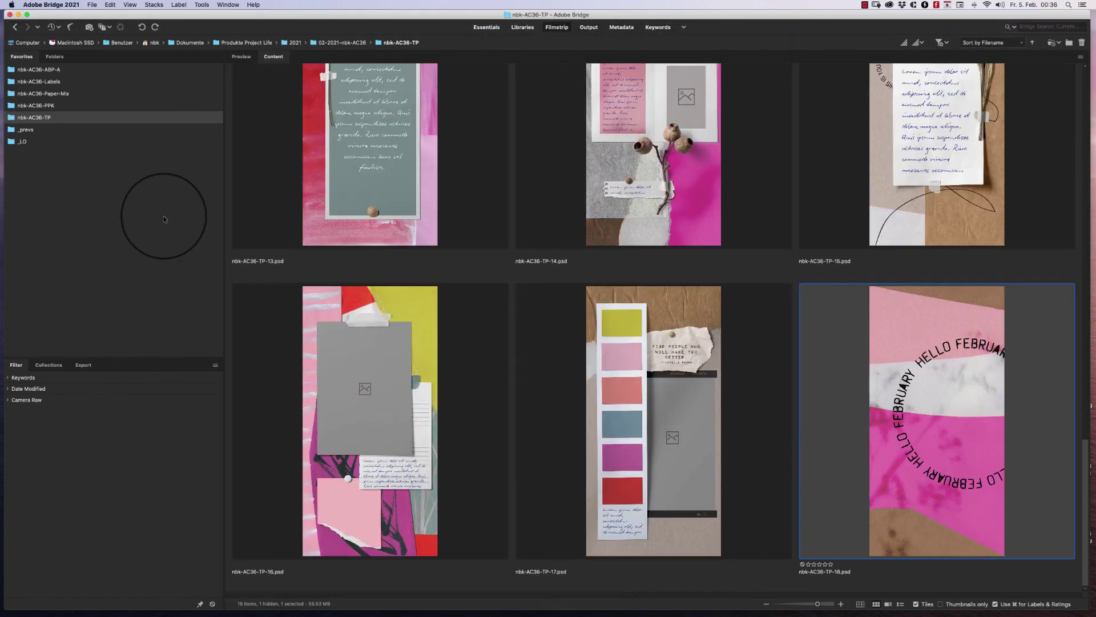
click(78, 81)
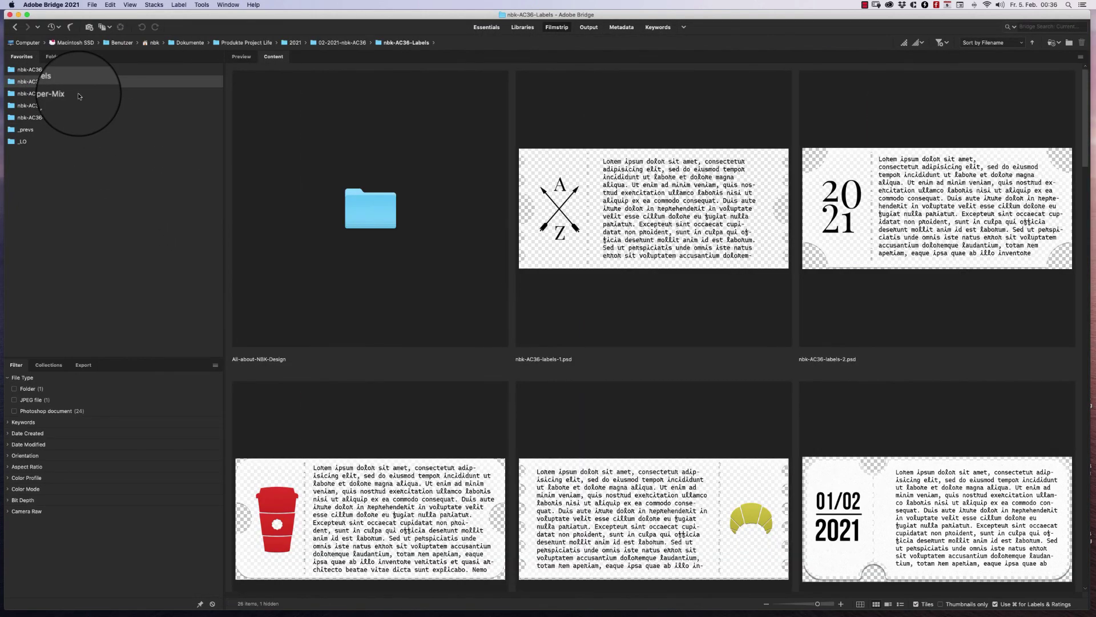
scroll(1067, 183, down, 3)
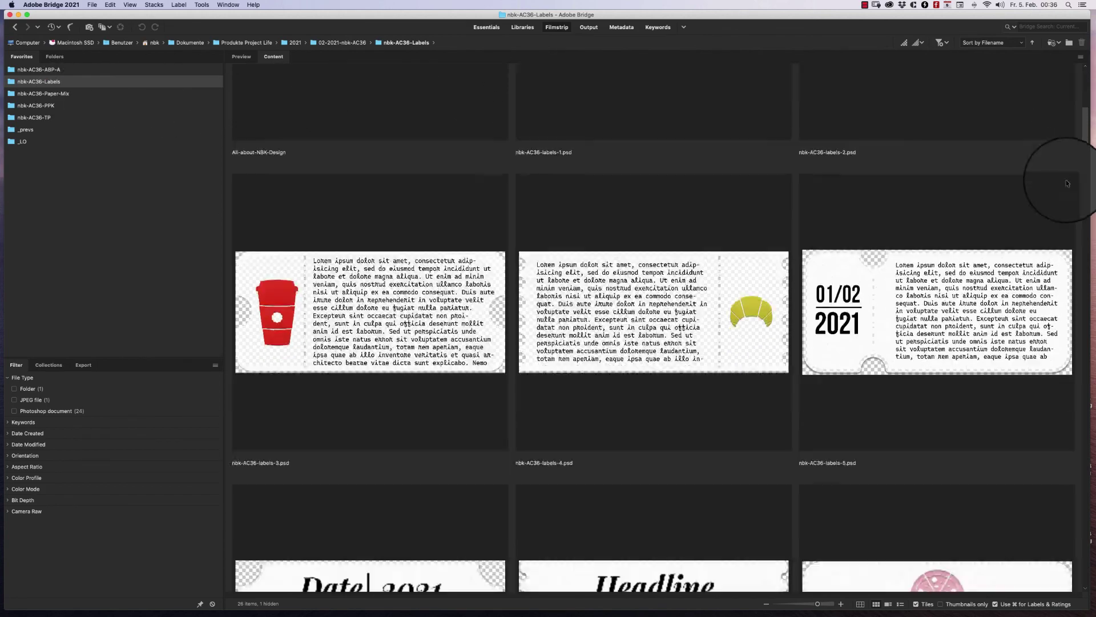
scroll(1066, 182, down, 6)
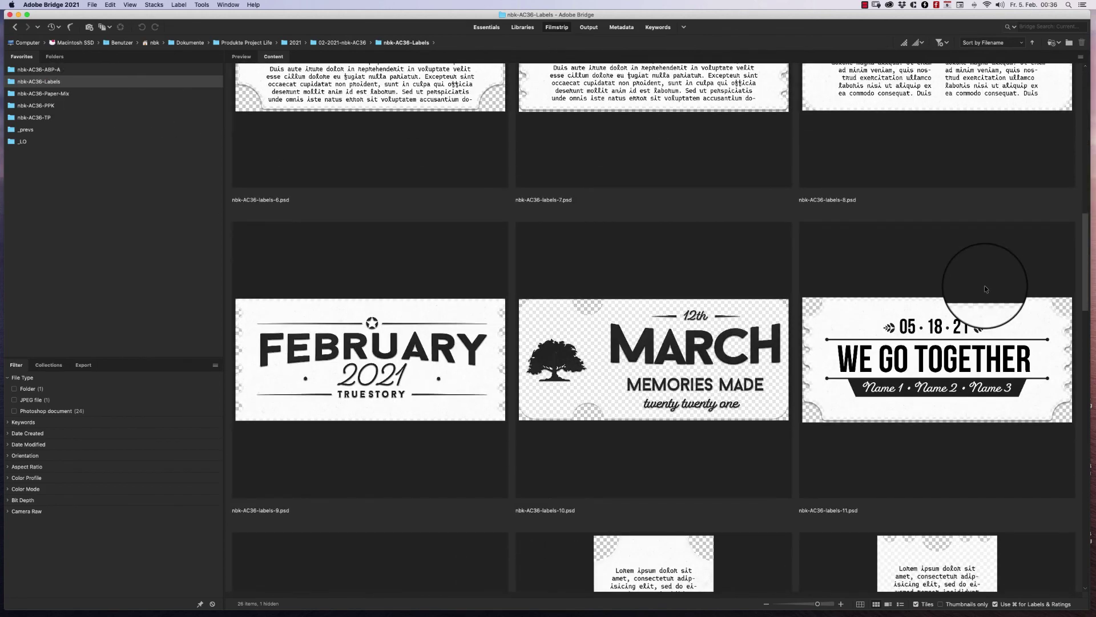
scroll(976, 285, down, 5)
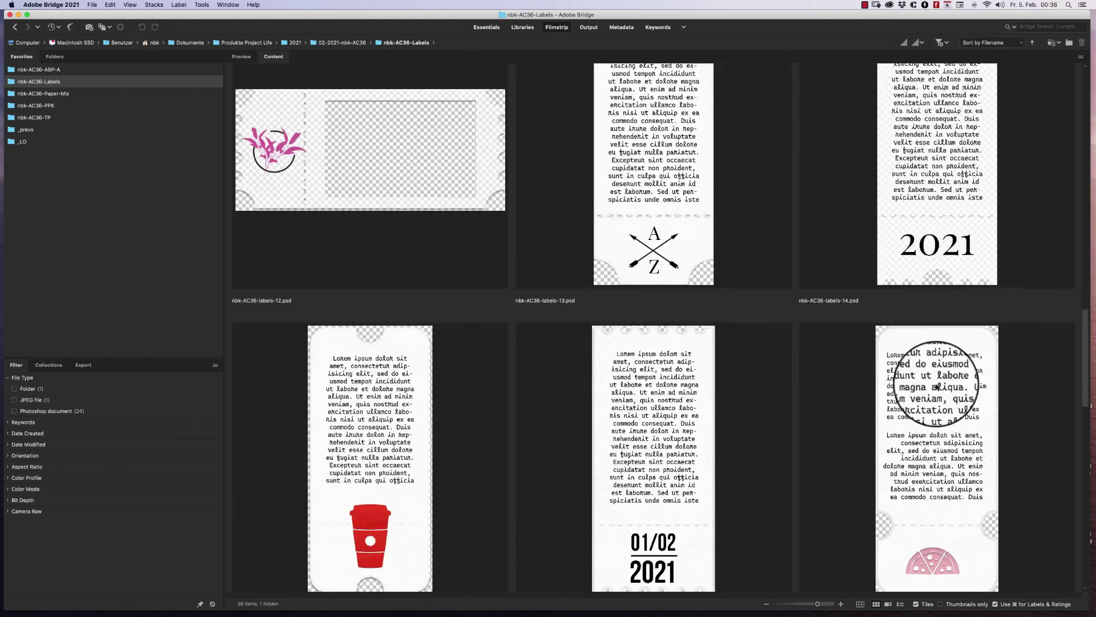
scroll(937, 387, down, 4)
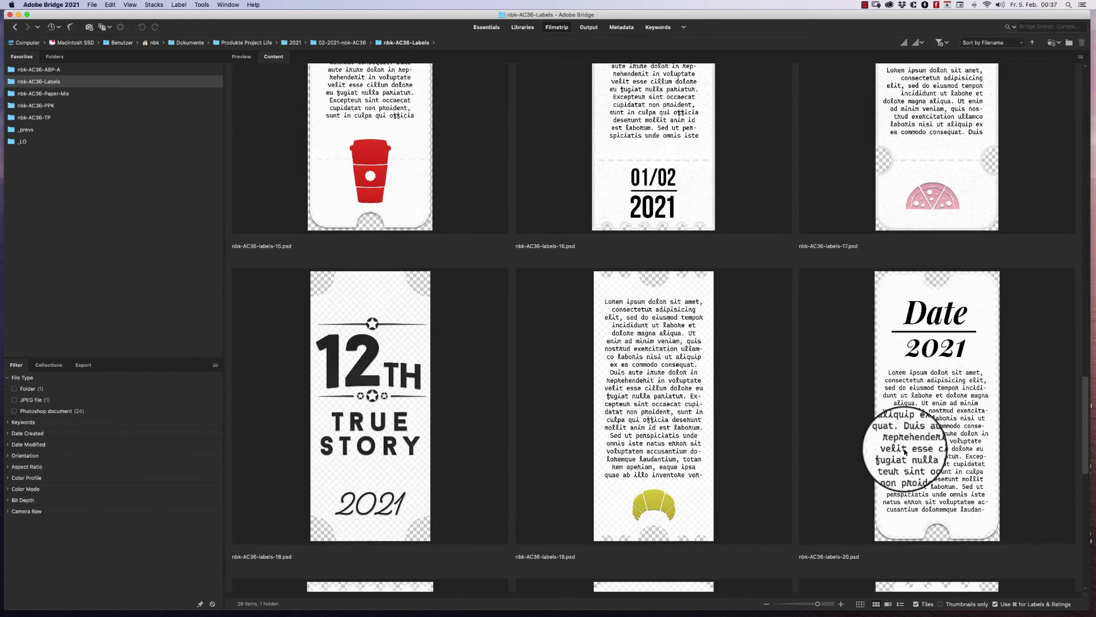
scroll(906, 452, down, 1)
double_click(909, 457)
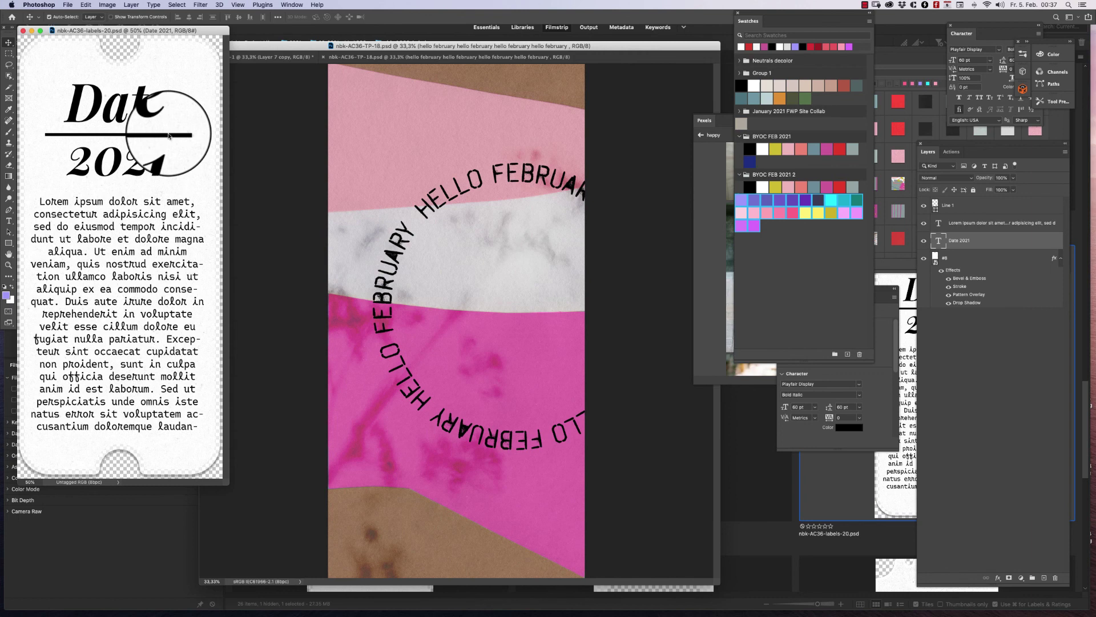
drag(172, 137, 521, 297)
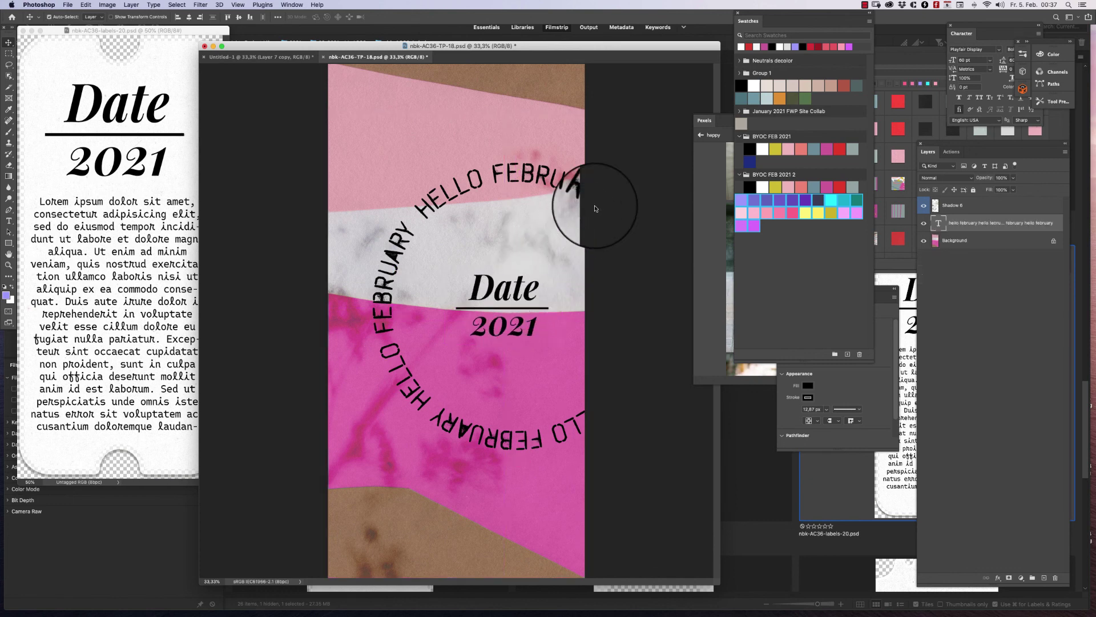
key(ctrl+w)
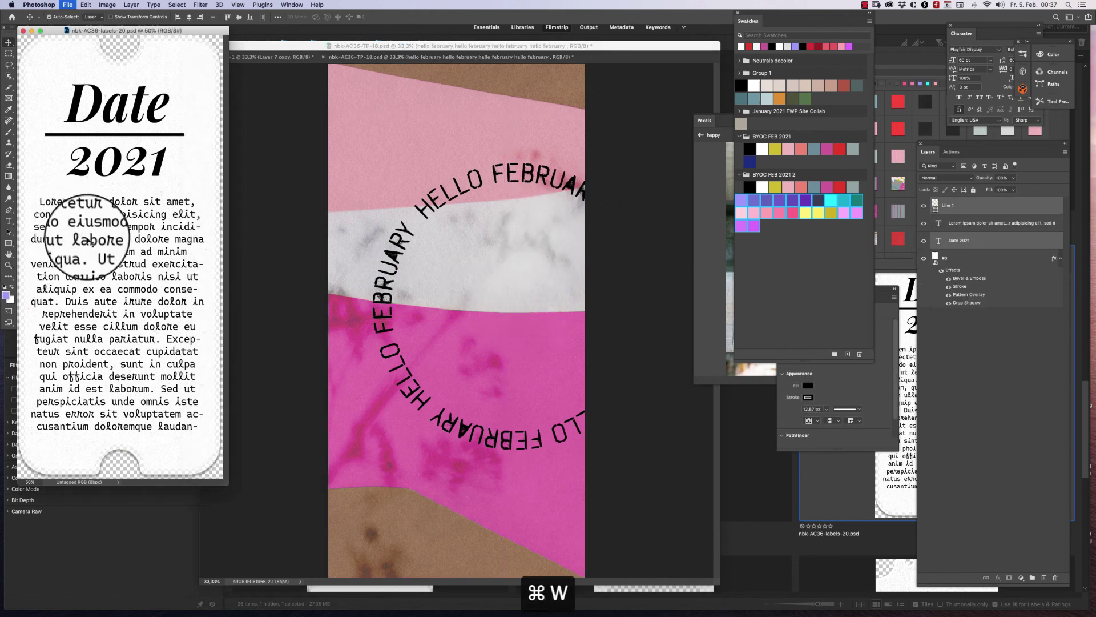
Add the oval frame from nbk-AC36-artsyBit1.png in the nbk-AC36-ABP-A folder to the template and place its layer below the circular text.
click(147, 289)
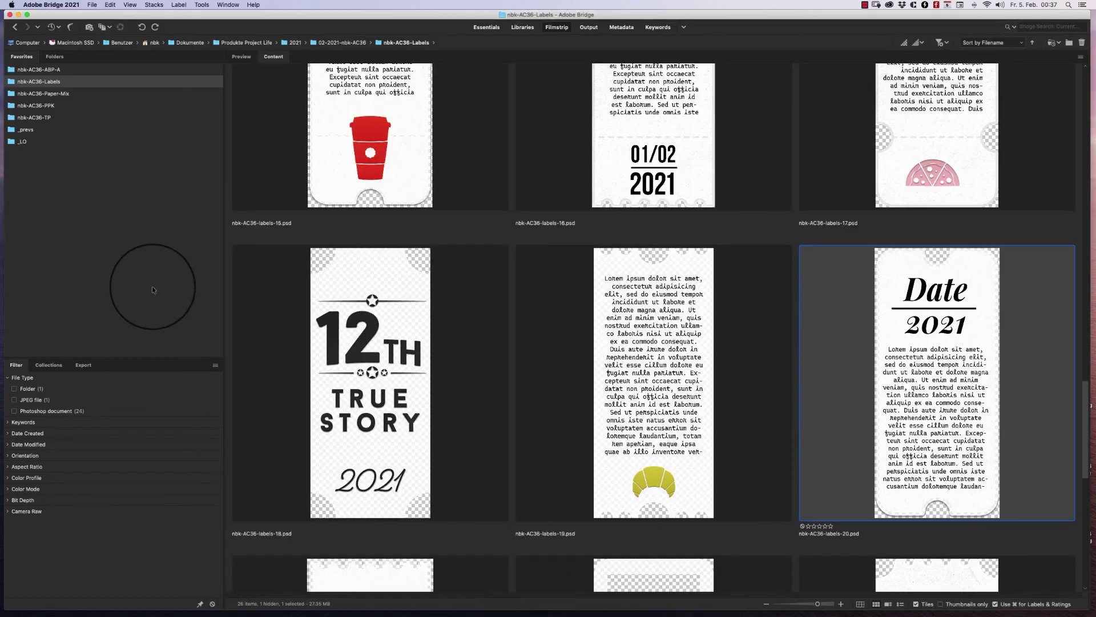
click(86, 71)
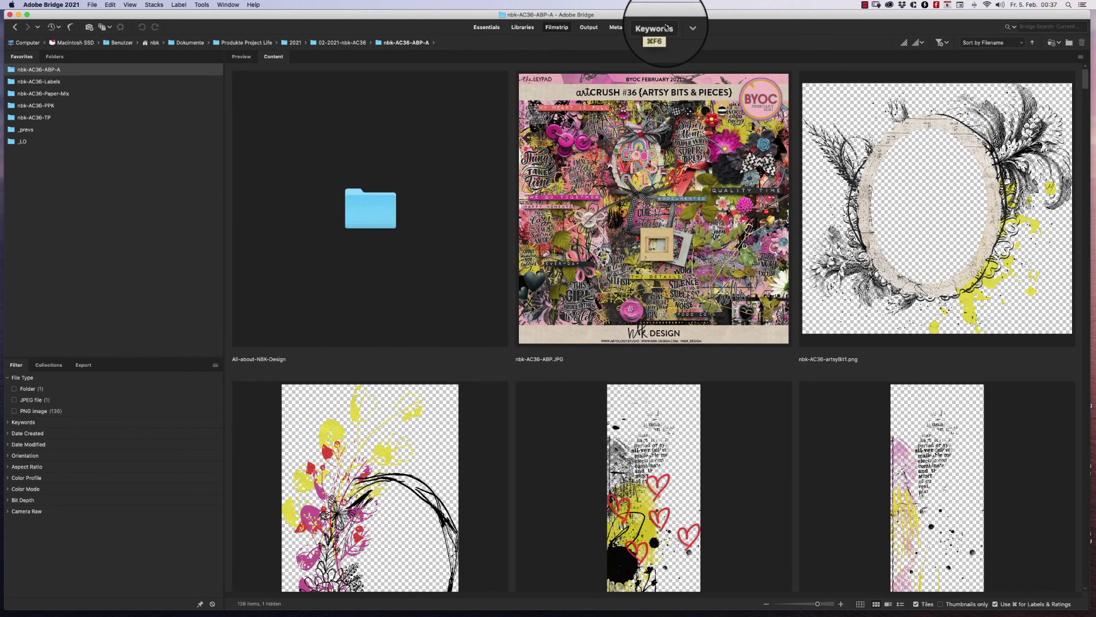
double_click(950, 152)
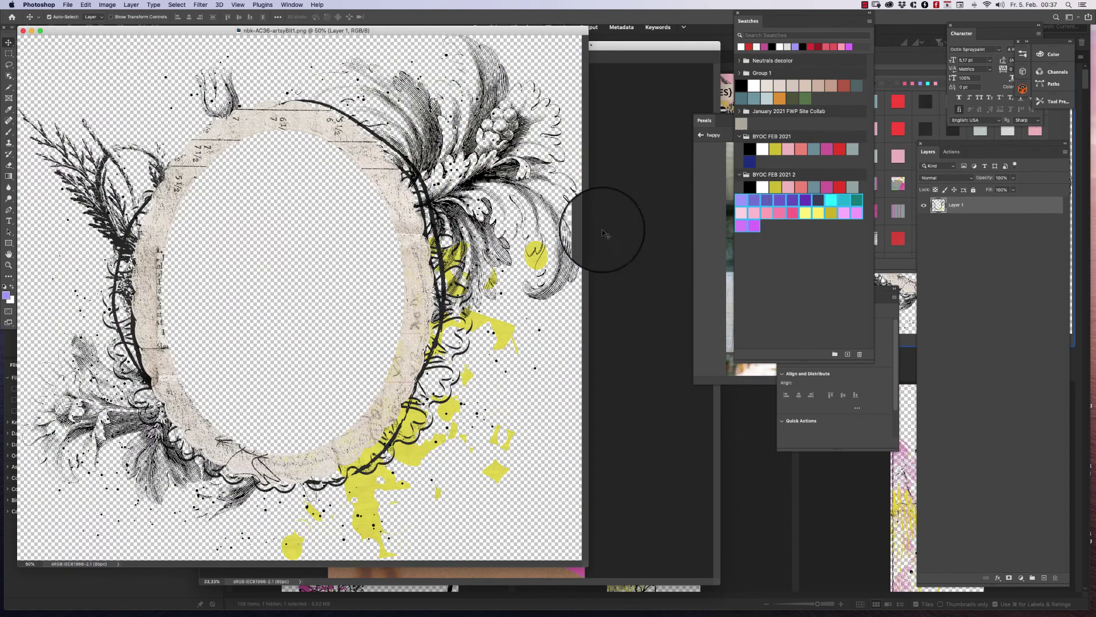
drag(440, 233, 603, 268)
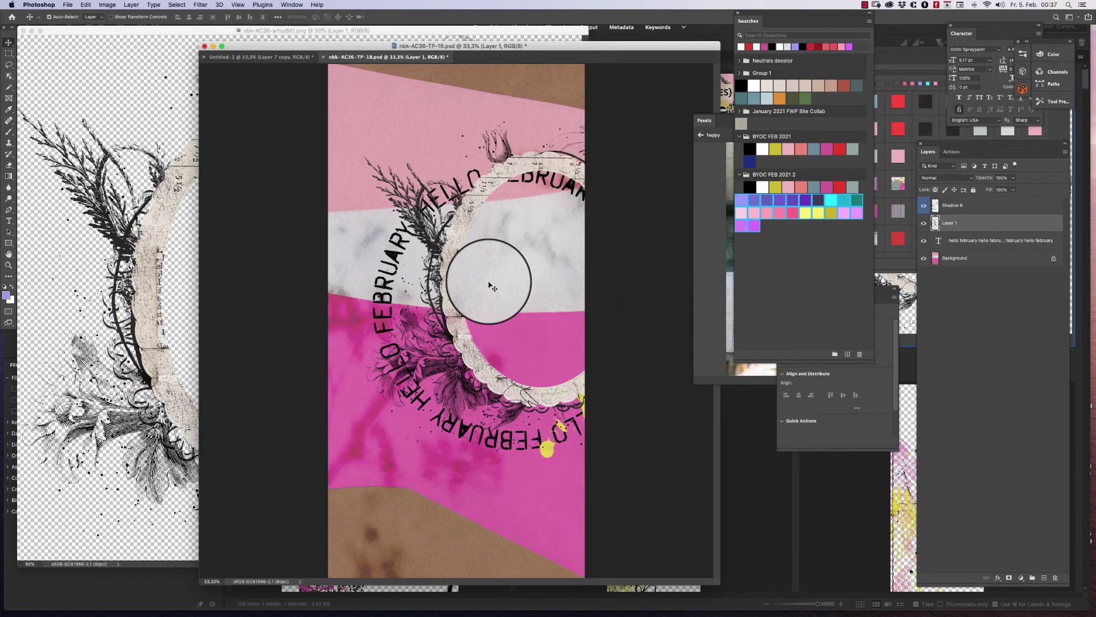
key(super+z)
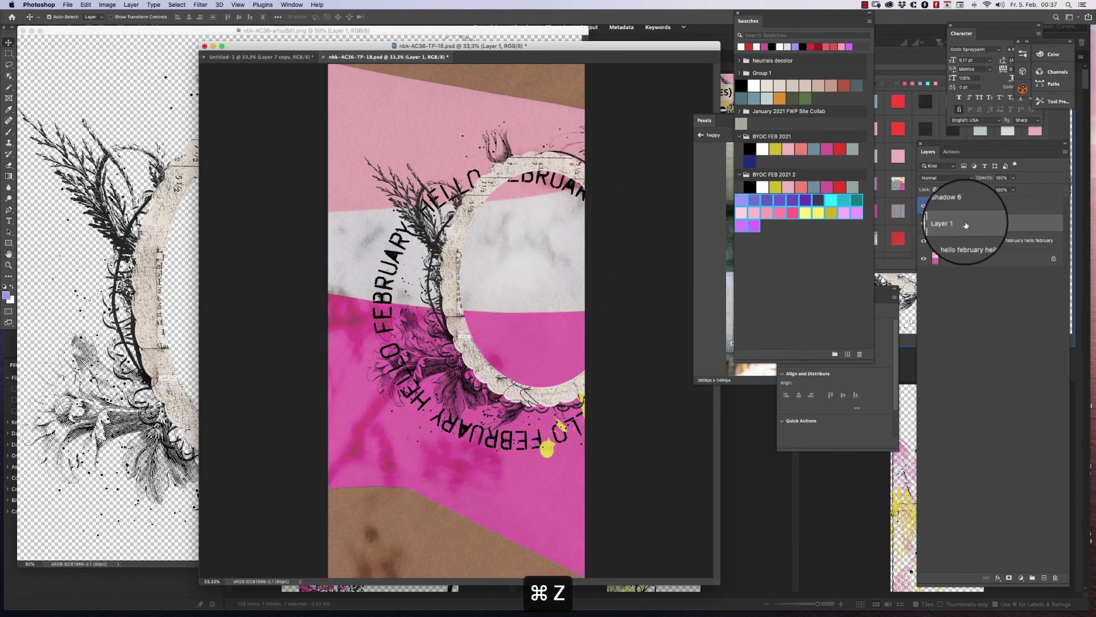
drag(965, 225, 945, 250)
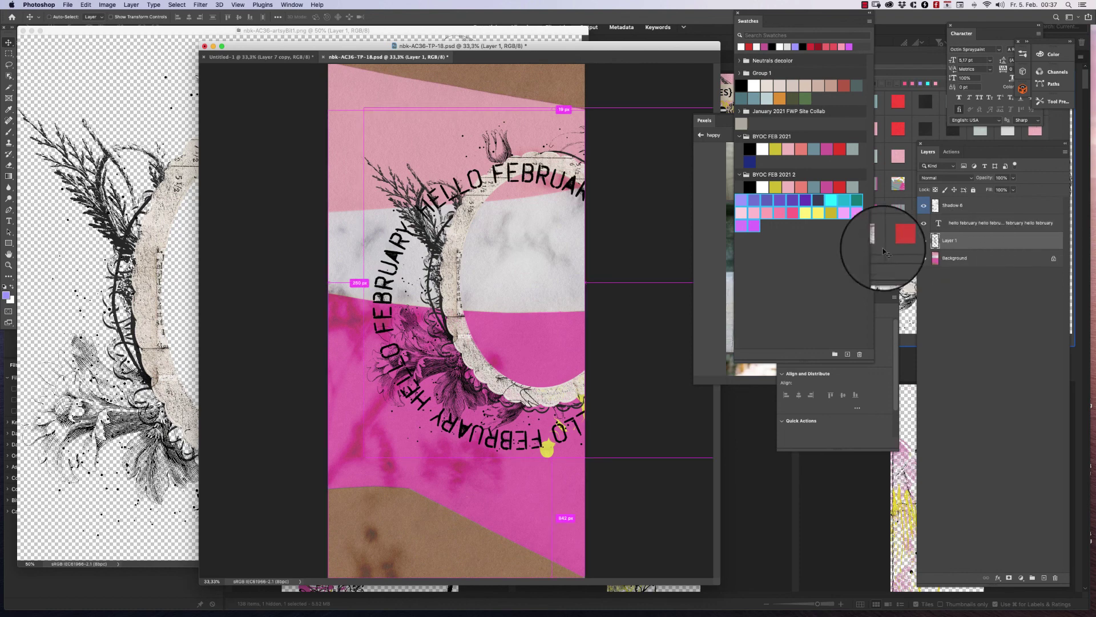
Enlarge the oval frame and align it behind the circular HELLO FEBRUARY text, closing the frame's source file.
key(super+t)
drag(568, 255, 503, 277)
drag(313, 130, 279, 98)
drag(387, 186, 438, 225)
key(Return)
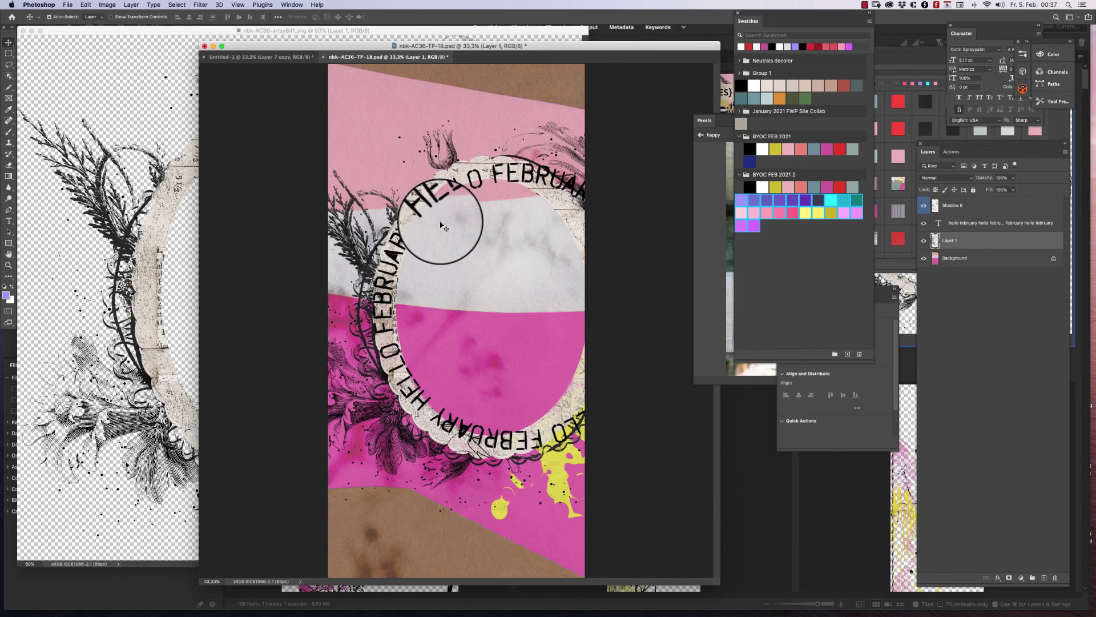
key(super+w)
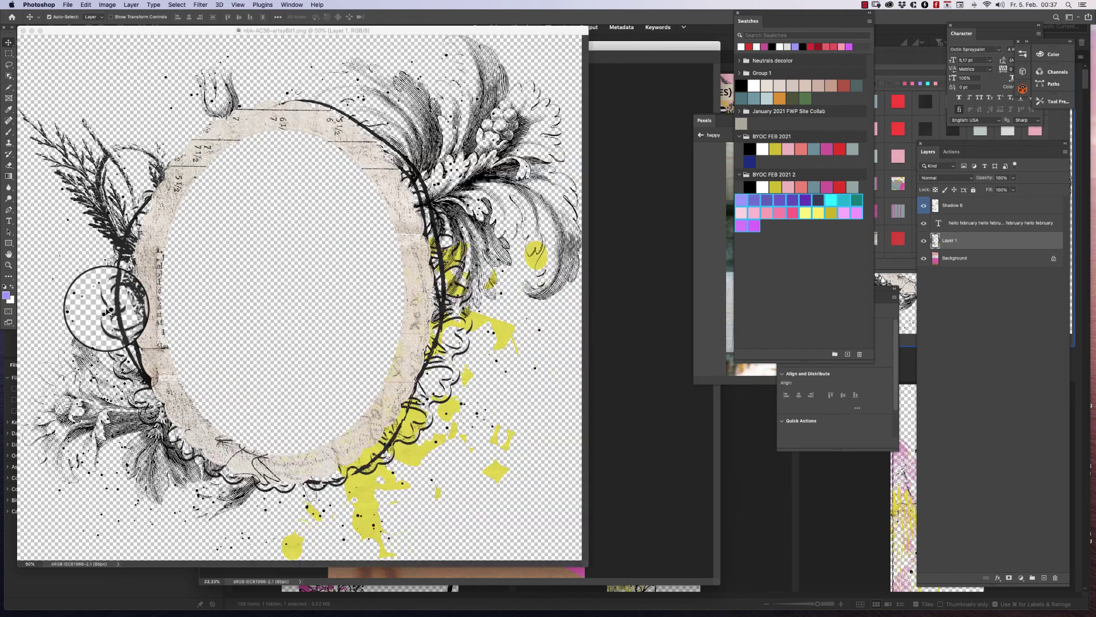
key(super+w)
Add the dreamer rainbow sticker from the Version1 stickers in nbk-AC36-PPK to the template, just below the oval frame.
click(185, 241)
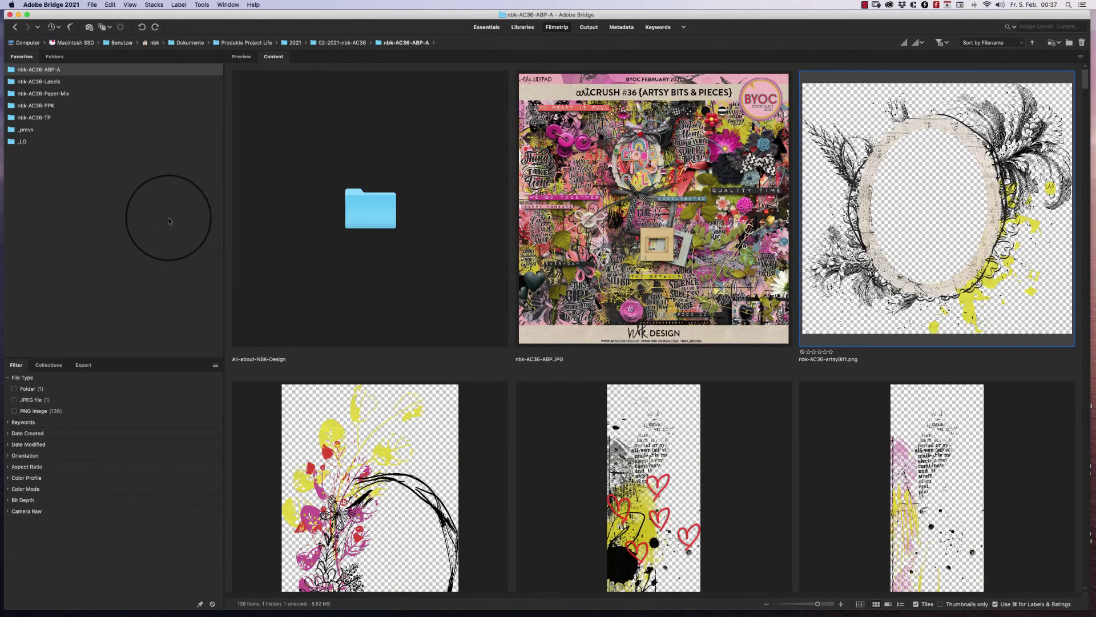
click(59, 107)
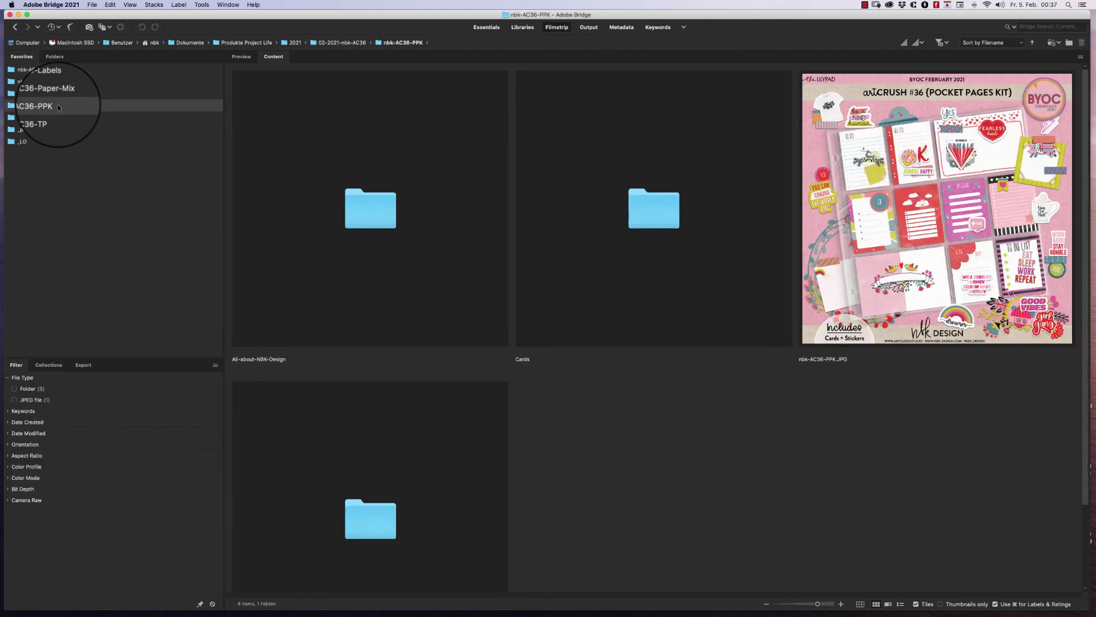
double_click(371, 519)
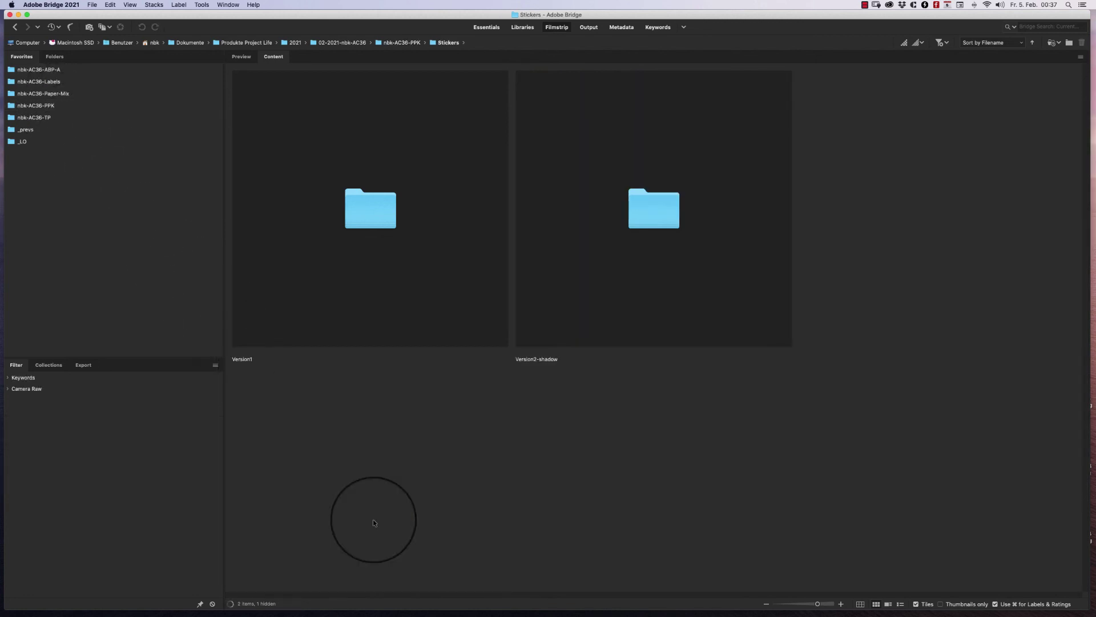
double_click(354, 212)
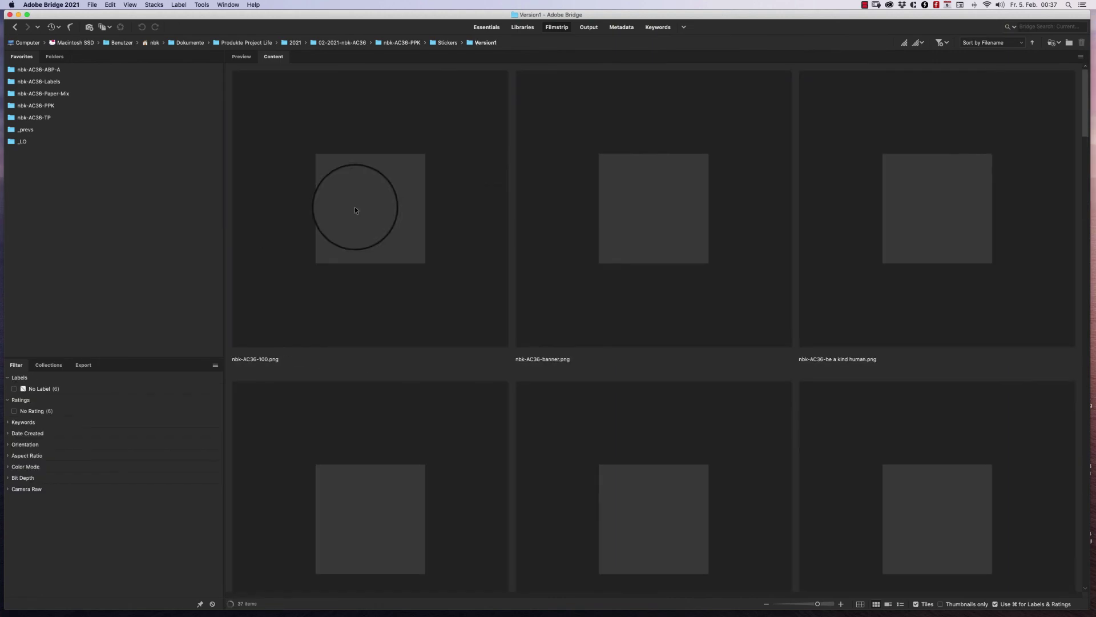
scroll(1088, 93, down, 5)
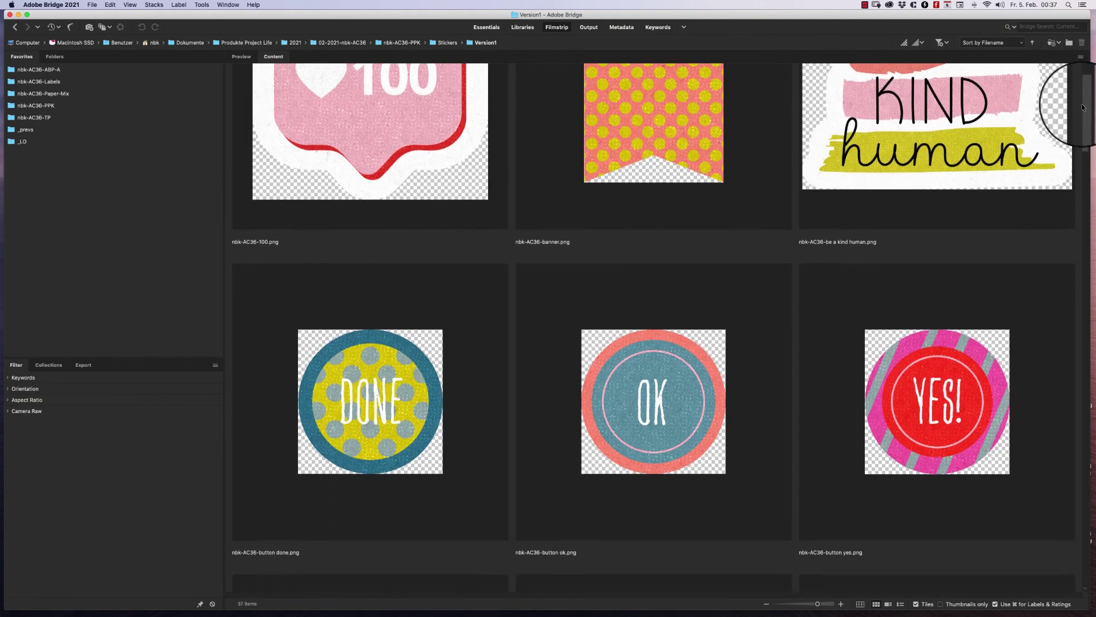
scroll(961, 186, down, 1)
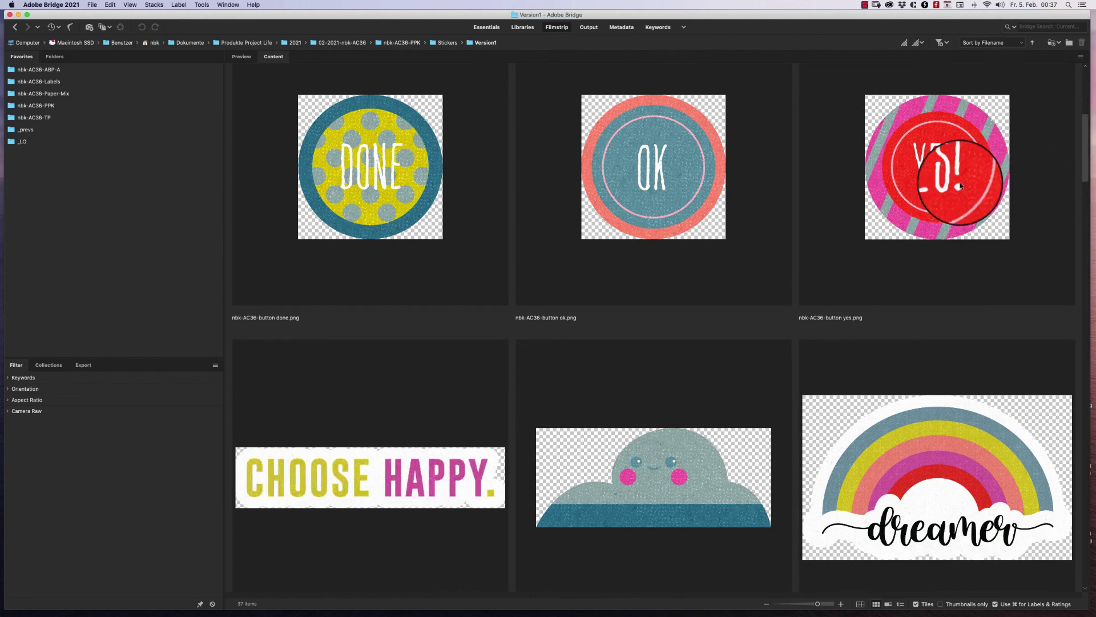
double_click(963, 494)
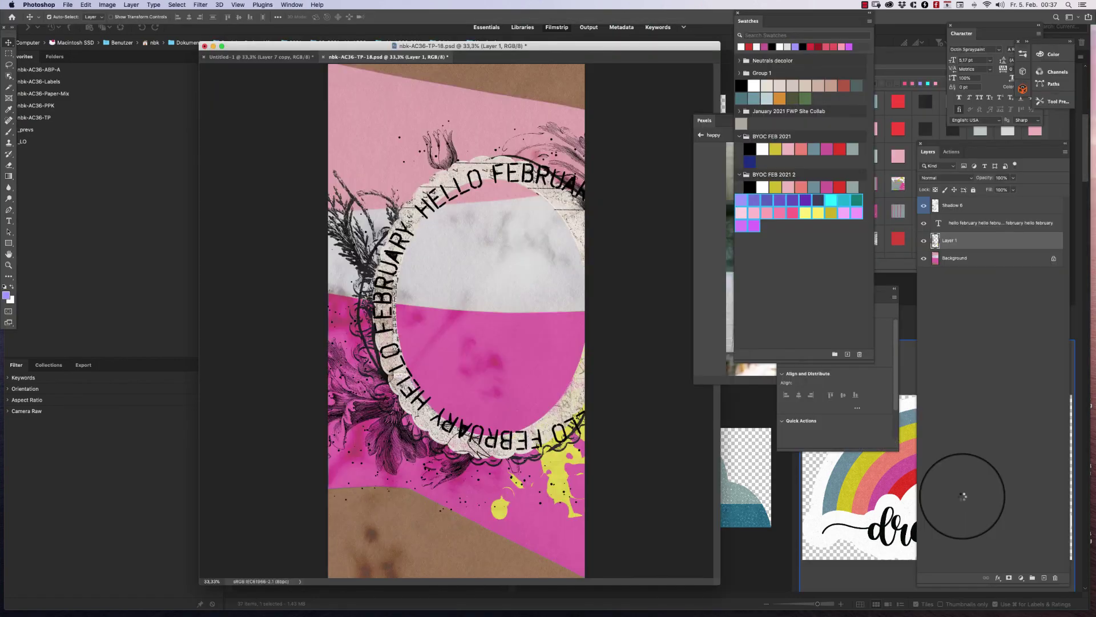
drag(532, 444, 545, 540)
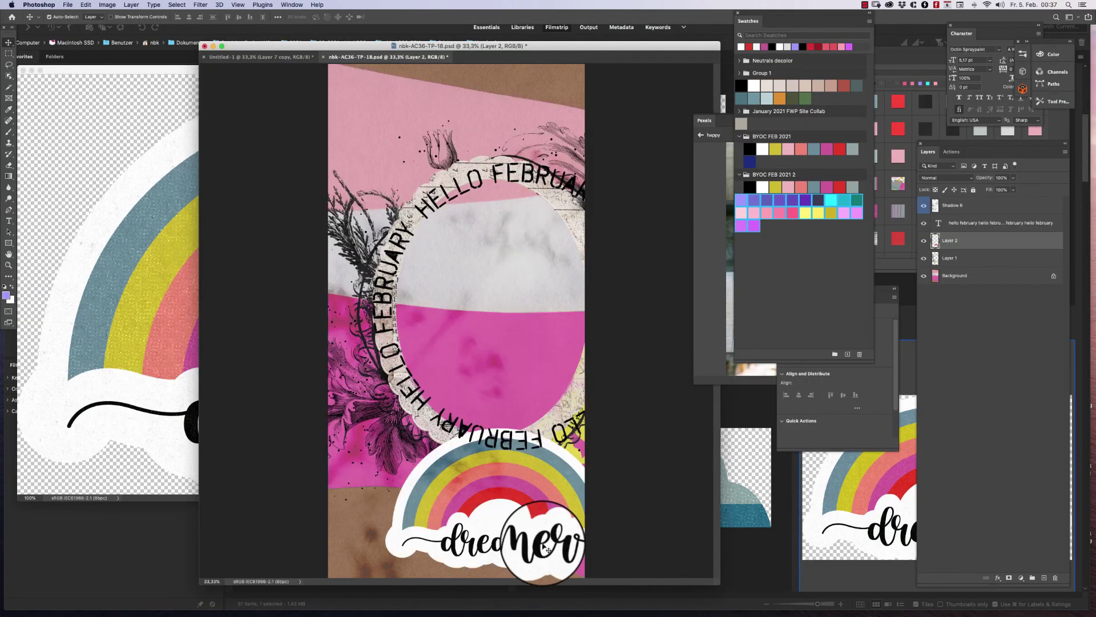
Undo the dreamer rainbow sticker's placement on the template and lock the Shadow 6 layer.
key(super+z)
key(super+z)
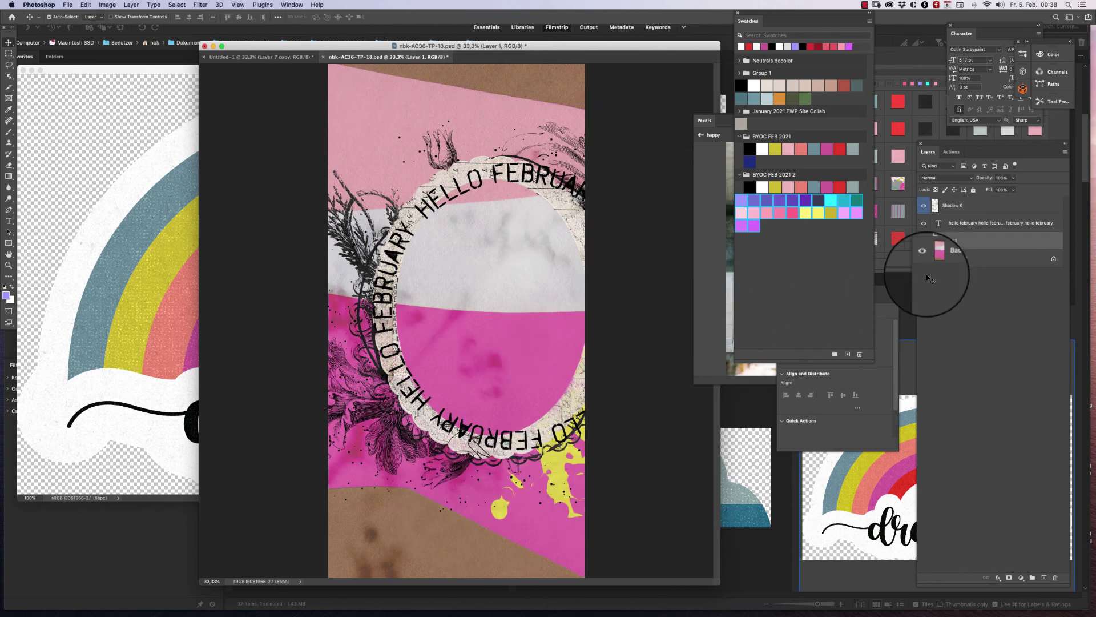
click(967, 205)
click(973, 190)
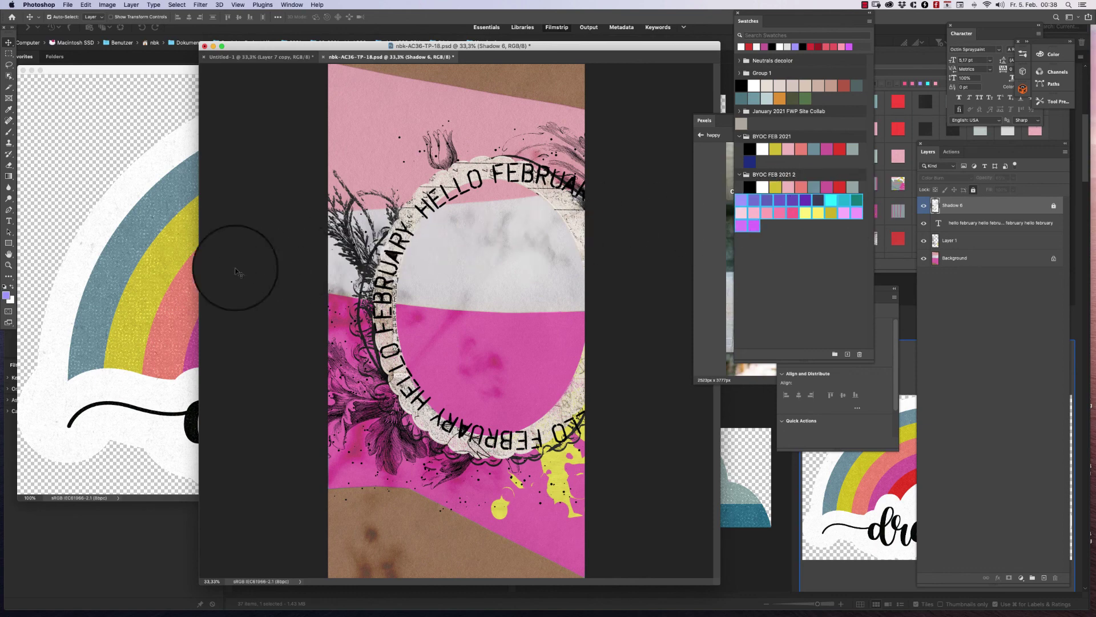
Add the dreamer rainbow sticker again inside the oval frame and scale it down to fit the opening.
click(147, 282)
scroll(358, 371, up, 2)
drag(358, 371, 507, 315)
key(super+t)
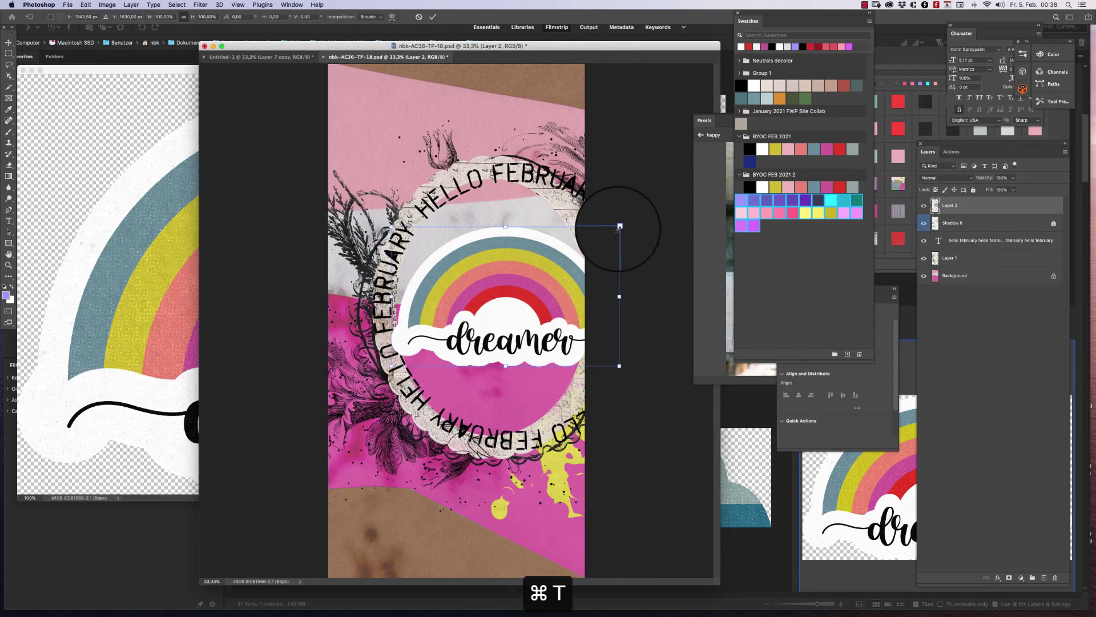
drag(592, 235, 526, 282)
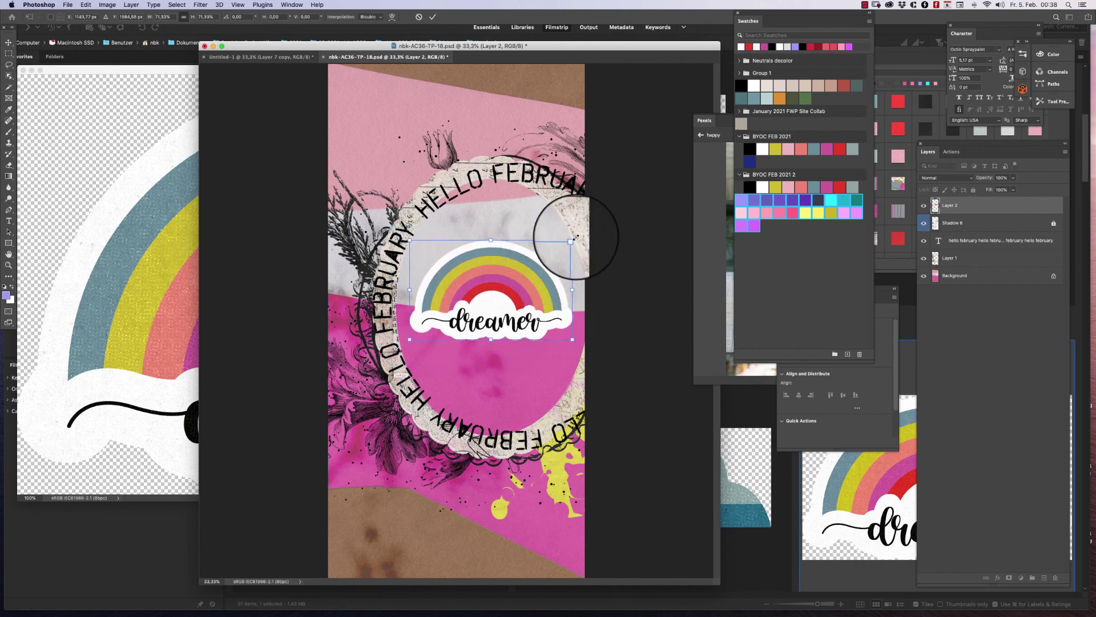
mouse_move(574, 244)
mouse_down()
mouse_move(590, 225)
mouse_move(584, 232)
mouse_up()
key(Return)
Place the rainbow sticker's layer below the circular text, raise it slightly within the oval frame, and close its source file.
drag(964, 205, 967, 240)
mouse_move(517, 297)
mouse_down()
mouse_move(509, 262)
mouse_move(521, 285)
mouse_move(517, 275)
mouse_up()
click(143, 369)
key(super+w)
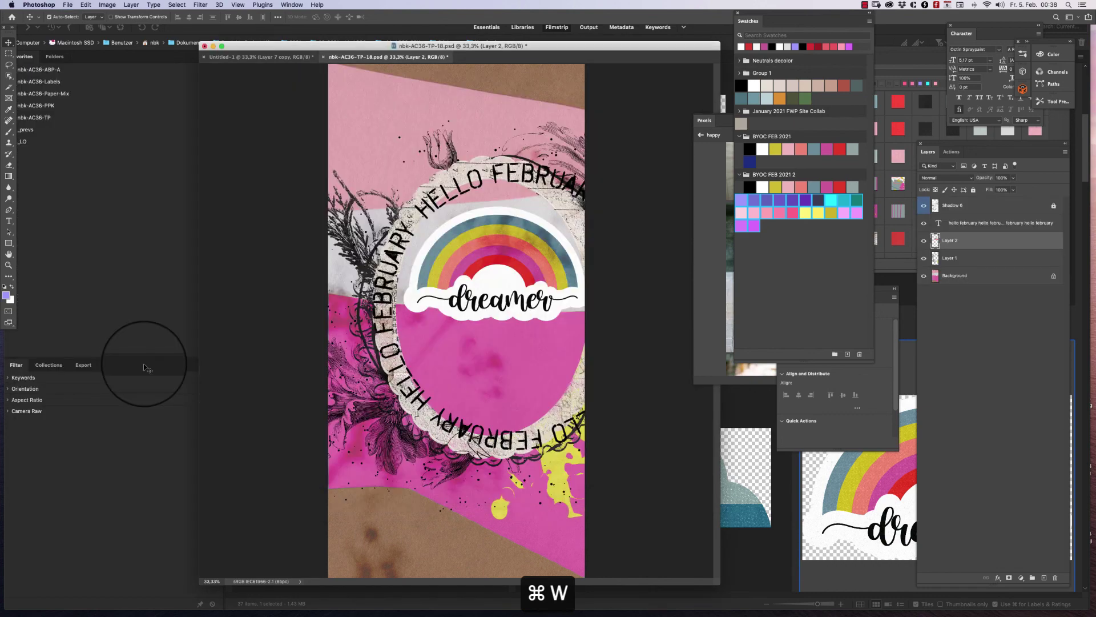
Add the FEARLESS female heart sticker from the Version1 stickers to the template, inside the oval frame.
click(109, 499)
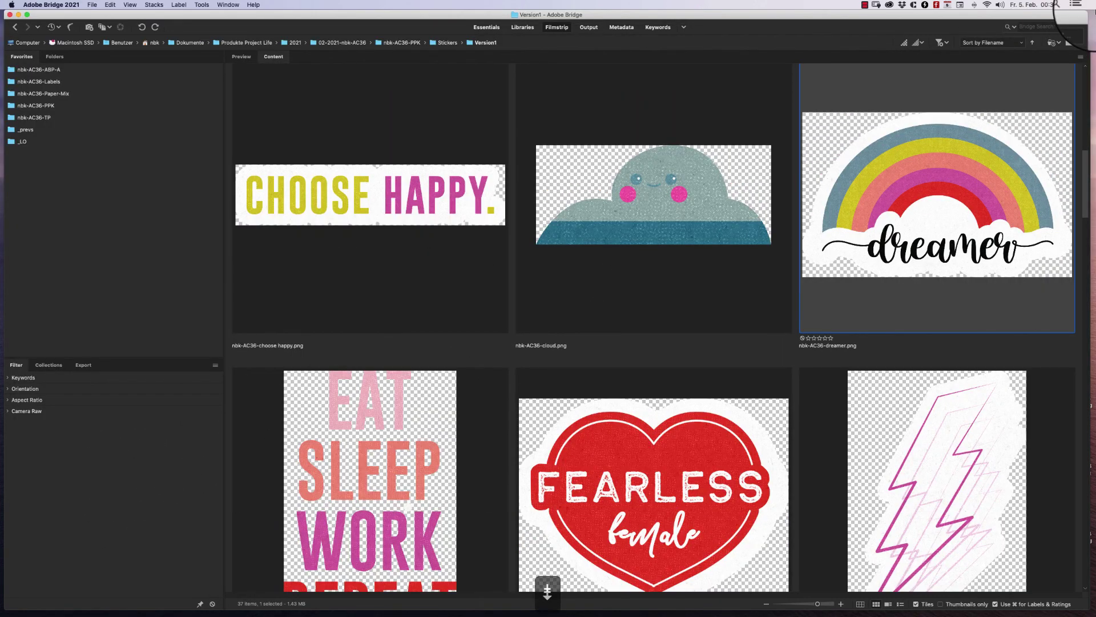
click(679, 451)
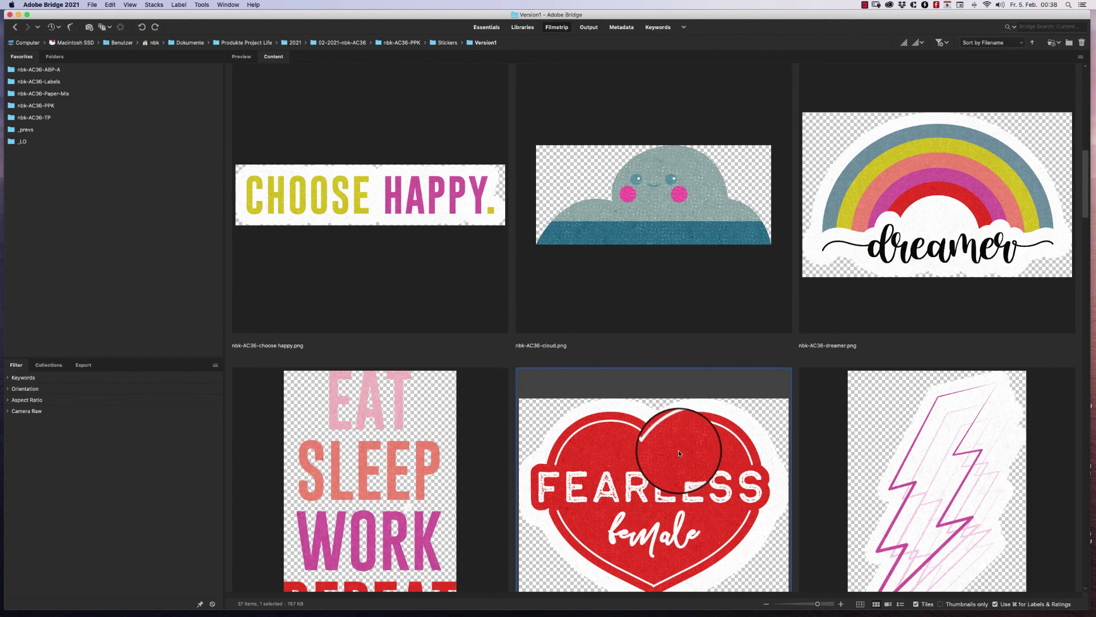
double_click(678, 450)
drag(332, 225, 547, 298)
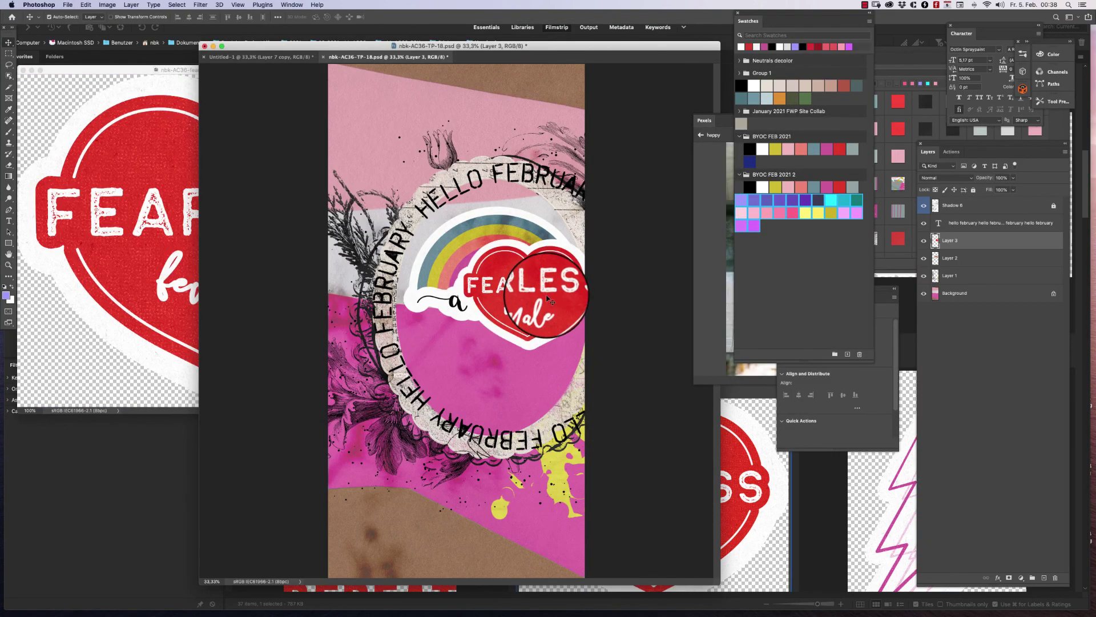
click(547, 298)
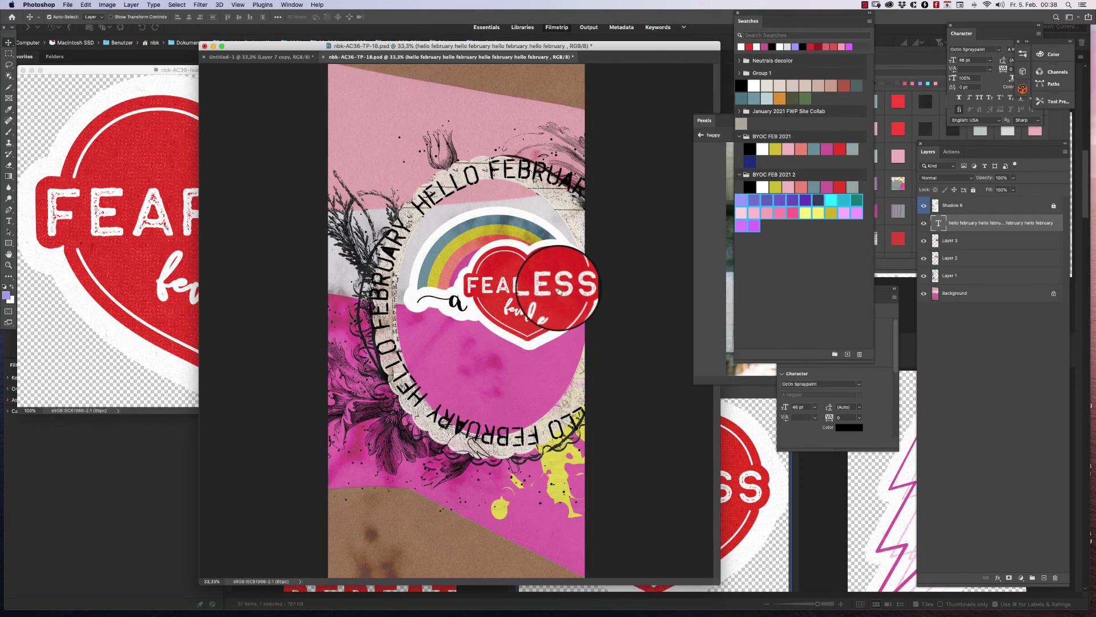
Delete the dreamer rainbow sticker's layer from the template.
click(970, 240)
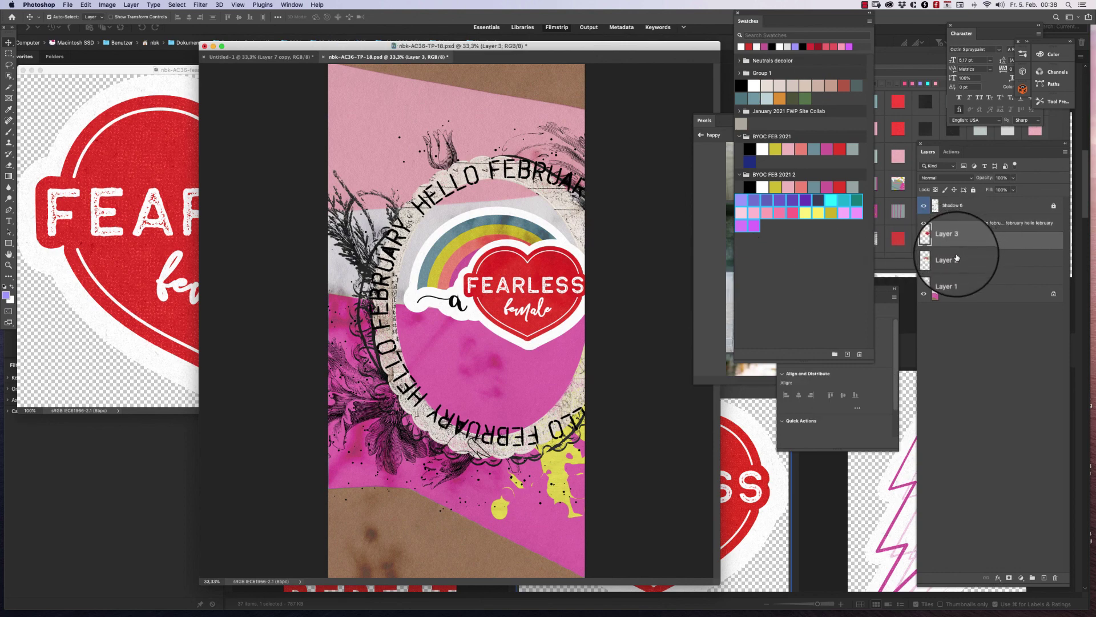
click(957, 258)
key(Delete)
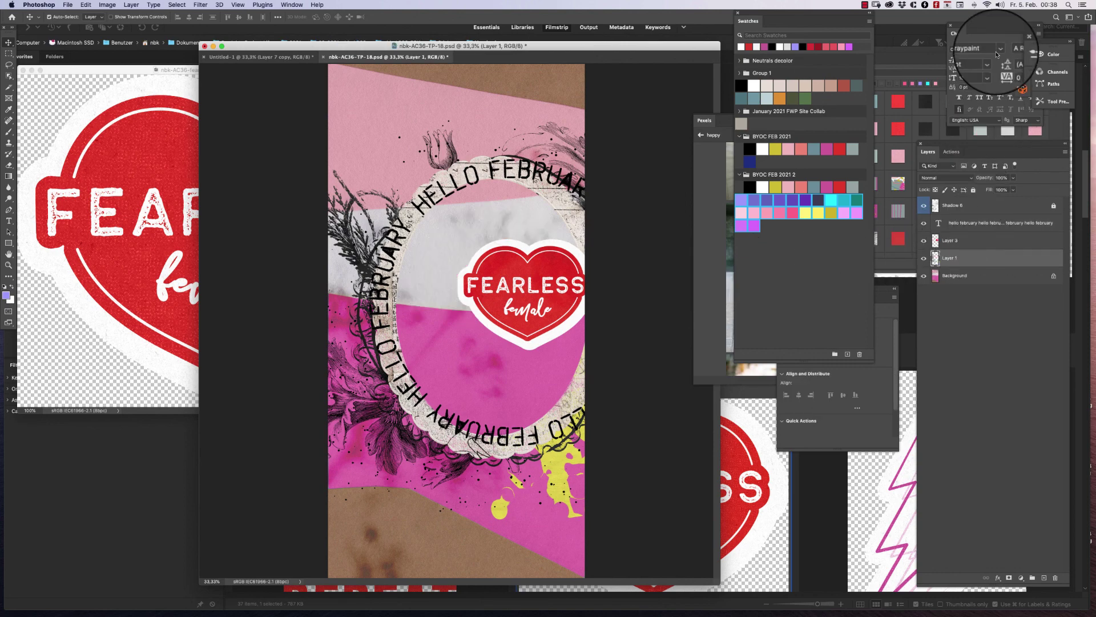
Centre the FEARLESS female heart sticker inside the oval frame and close the sticker's source file.
click(959, 240)
drag(531, 294, 507, 303)
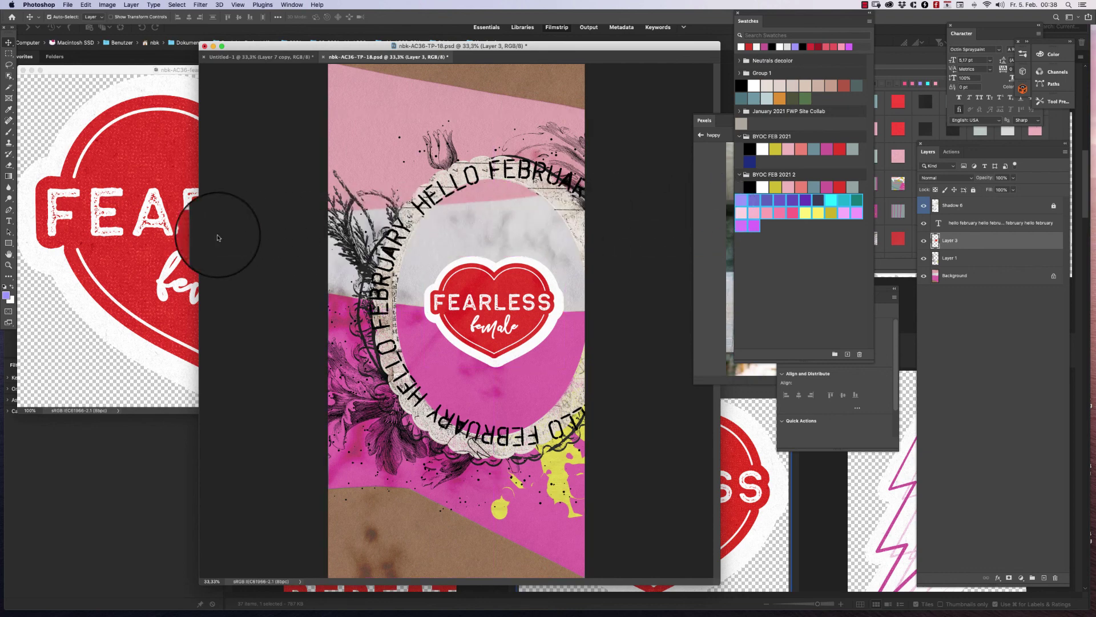
click(153, 223)
key(super+w)
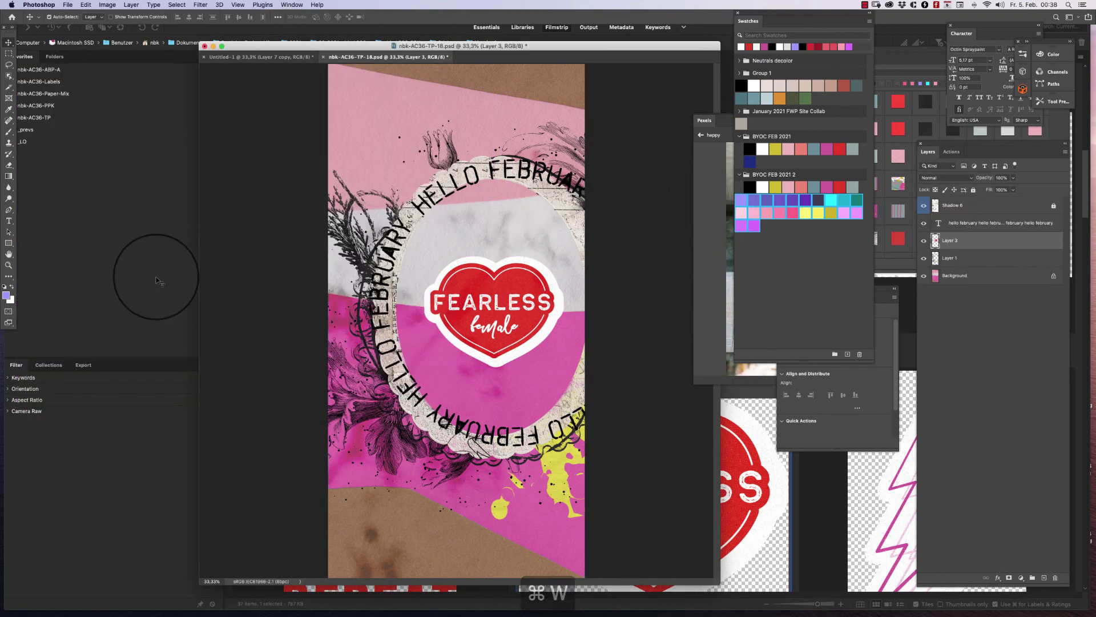
Open the template nbk-AC36-TP-17.psd from the nbk-AC36-TP folder in Bridge and enlarge its document window.
click(151, 286)
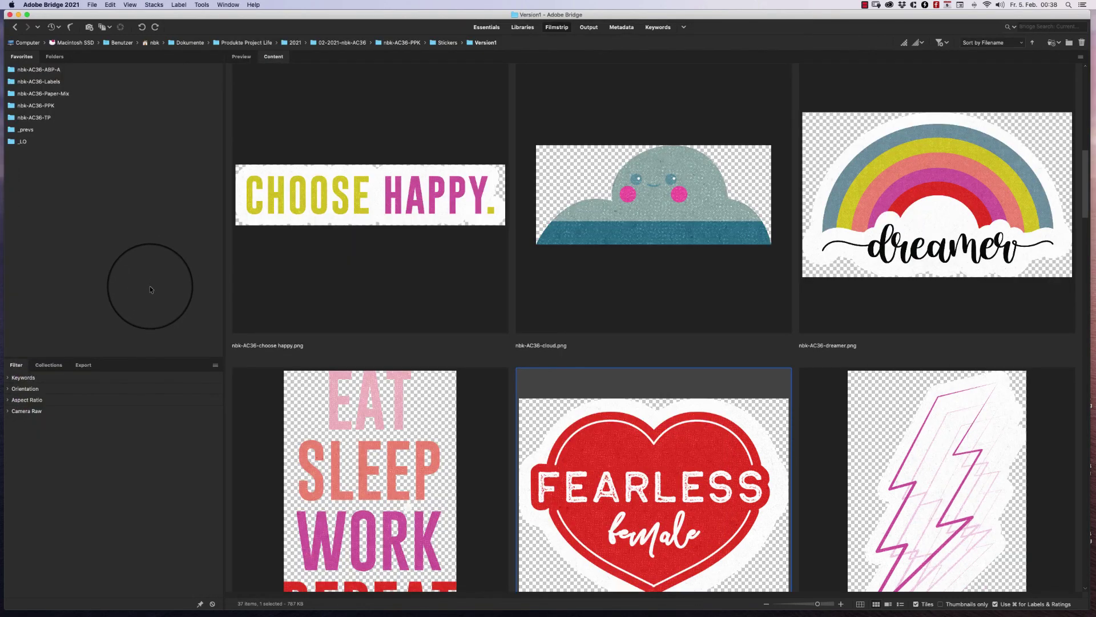
click(51, 117)
scroll(1055, 241, down, 5)
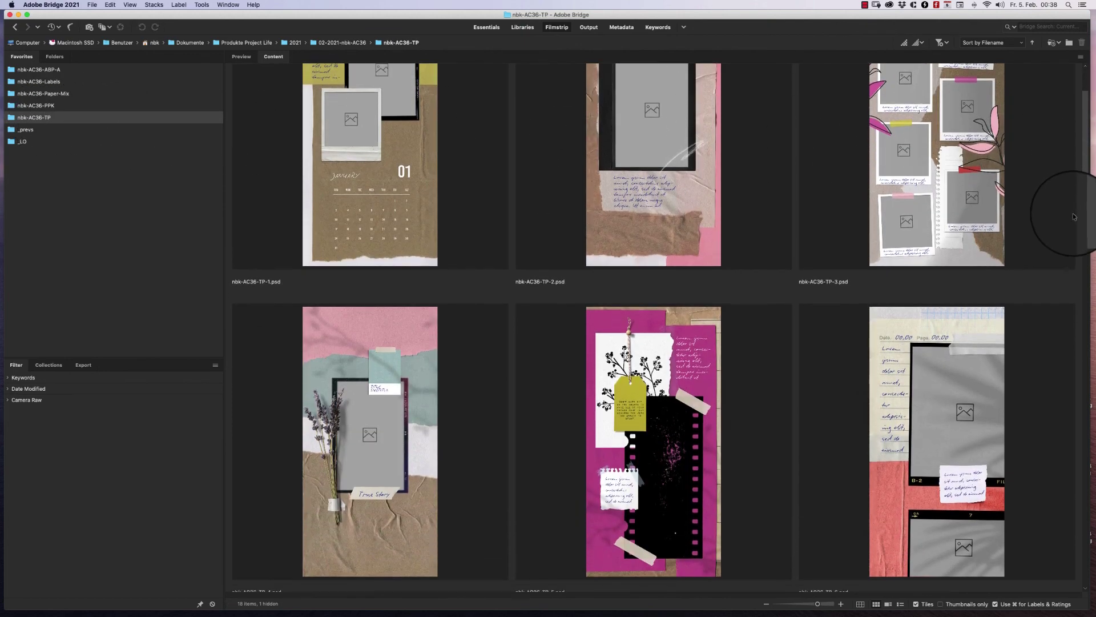
scroll(1022, 288, down, 3)
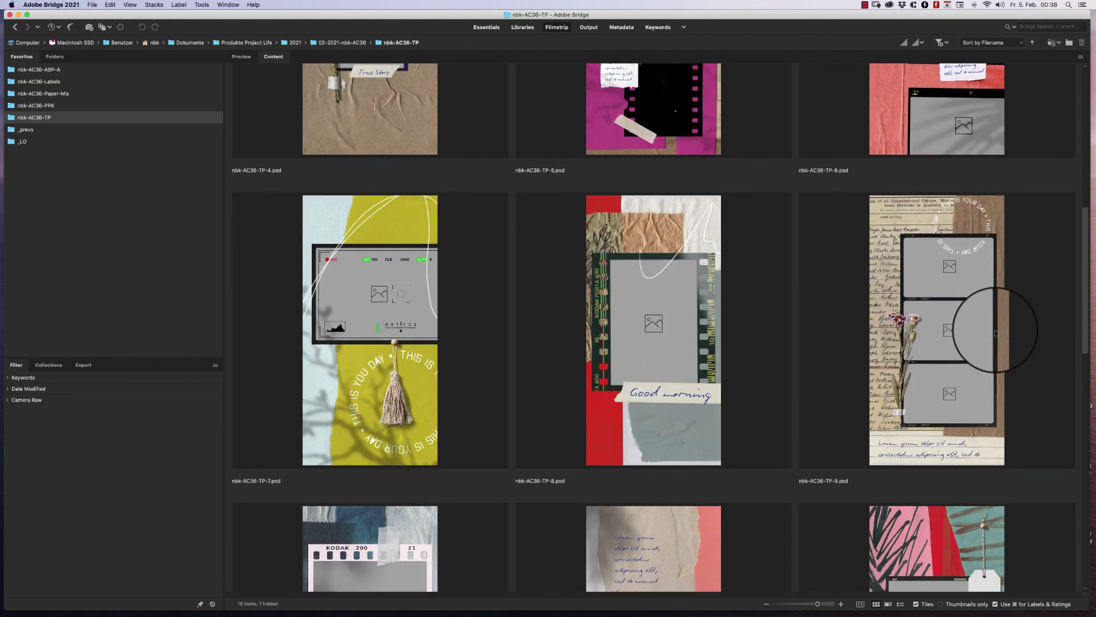
scroll(996, 333, down, 5)
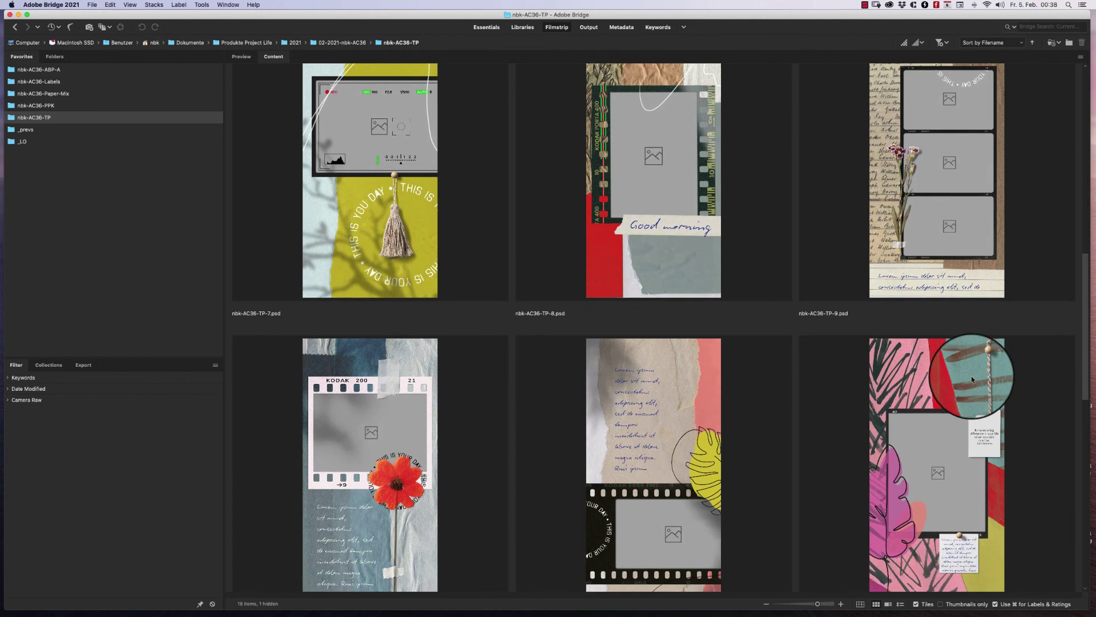
scroll(958, 415, down, 1)
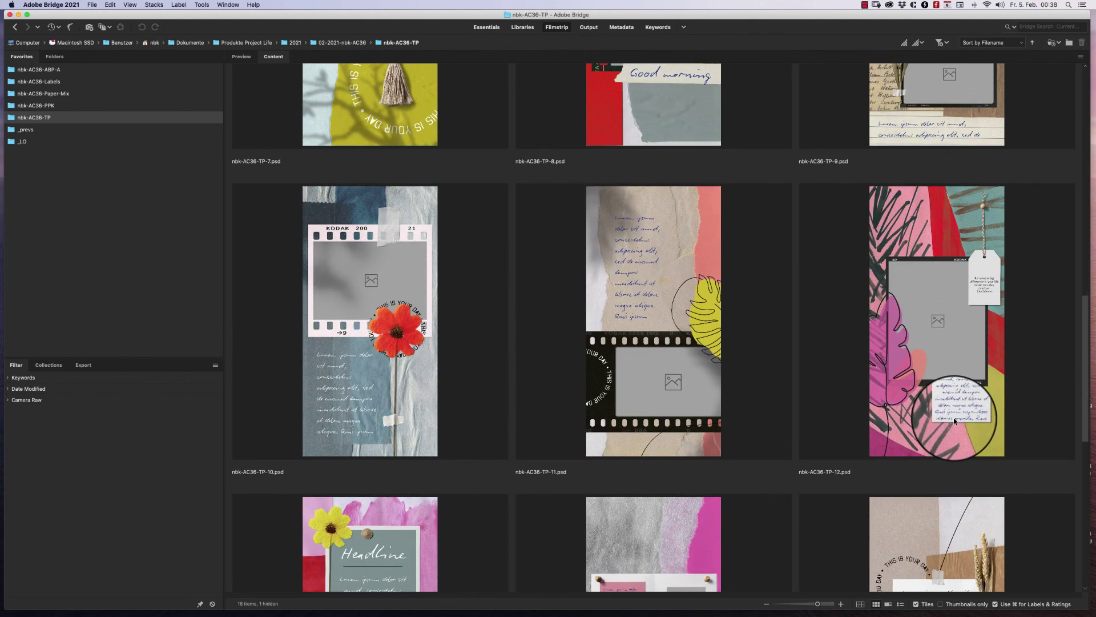
scroll(955, 420, down, 5)
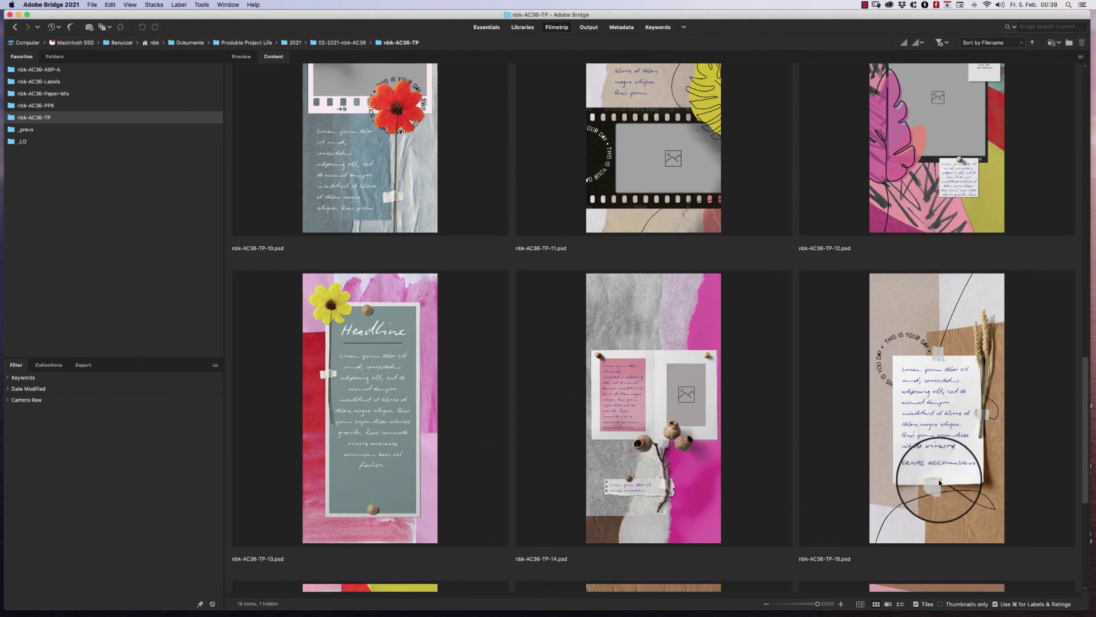
scroll(939, 482, up, 1)
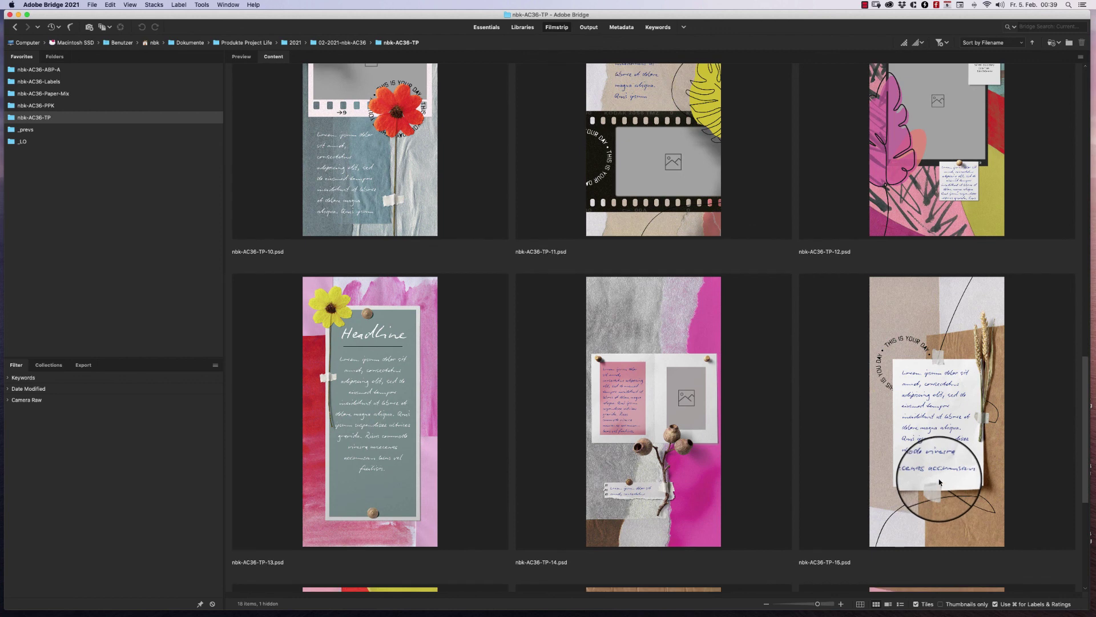
scroll(936, 490, down, 7)
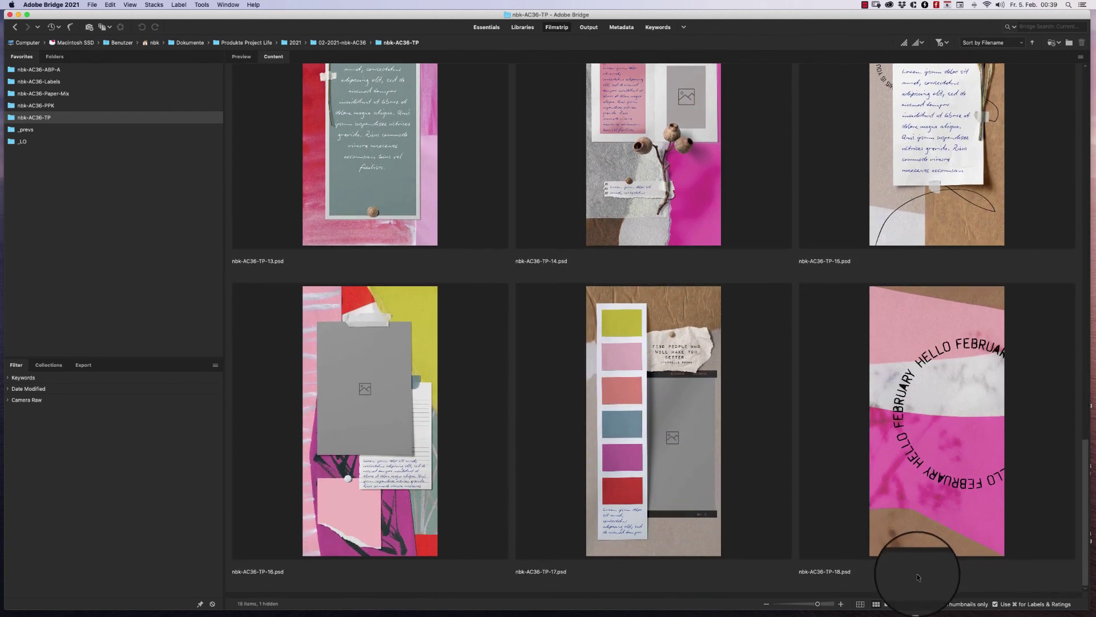
click(671, 440)
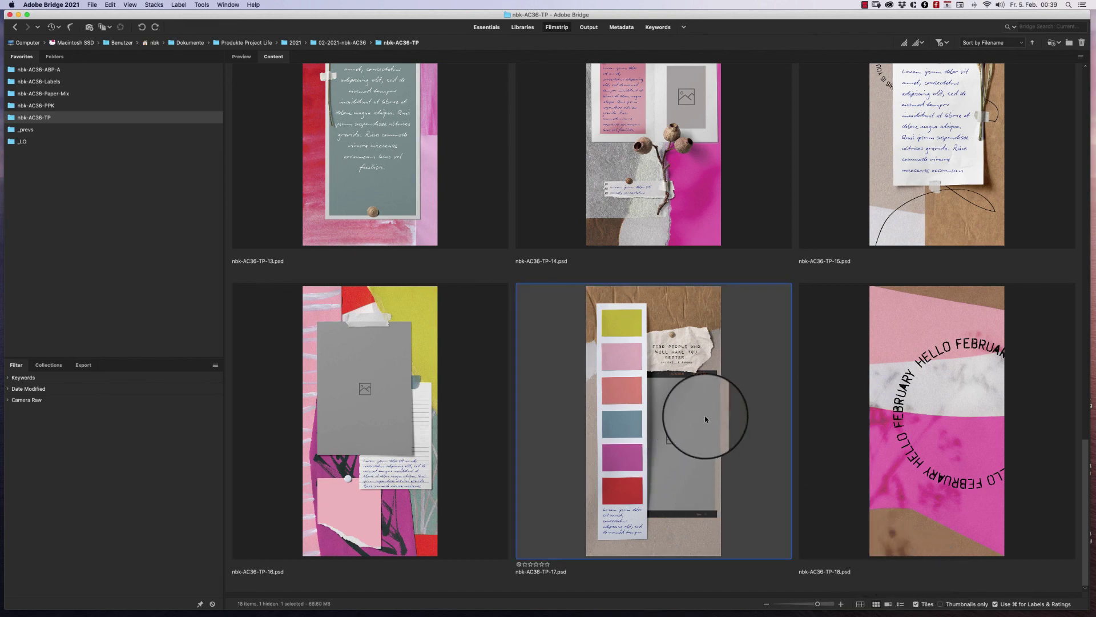
double_click(705, 420)
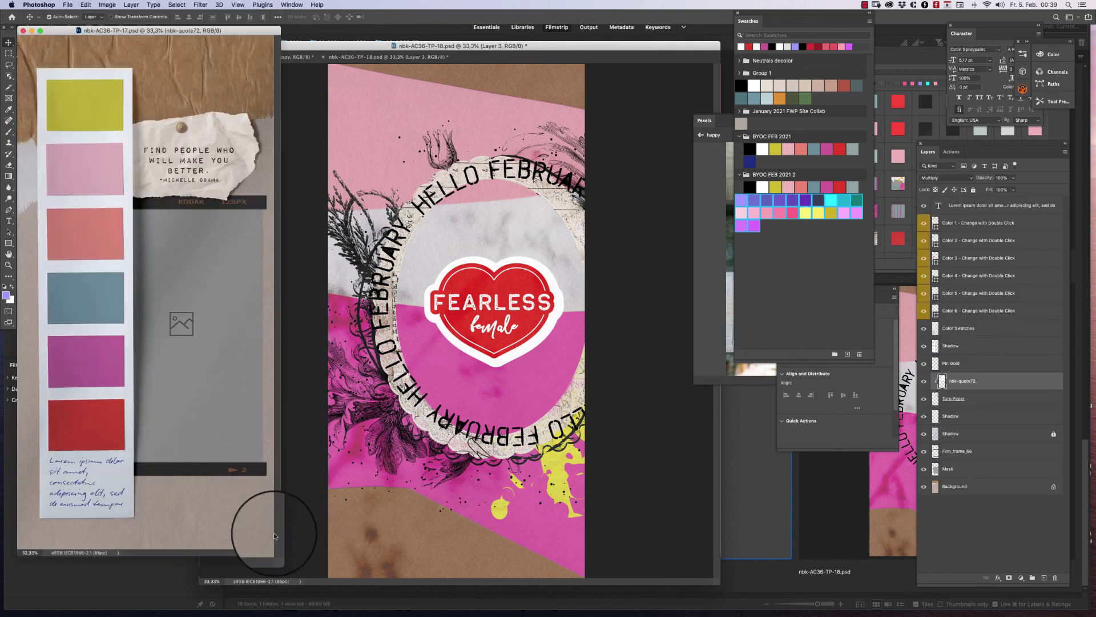
drag(279, 553, 457, 578)
Insert the Pexels photo of the woman jumping by the water into the yellow-green Color 1 swatch.
click(188, 114)
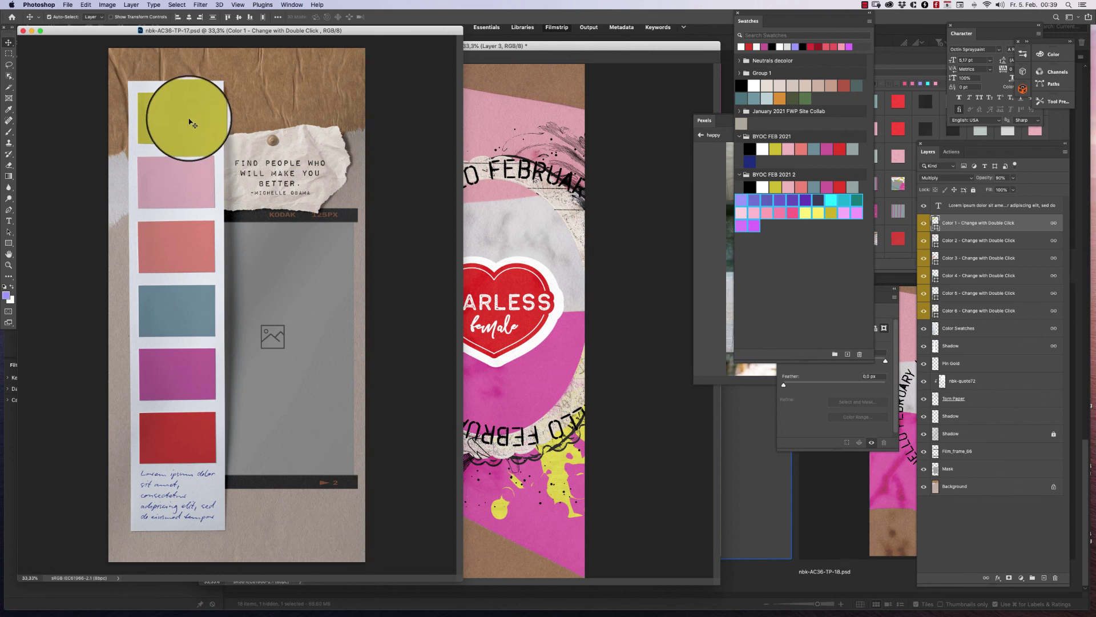
drag(743, 17, 536, 23)
click(736, 120)
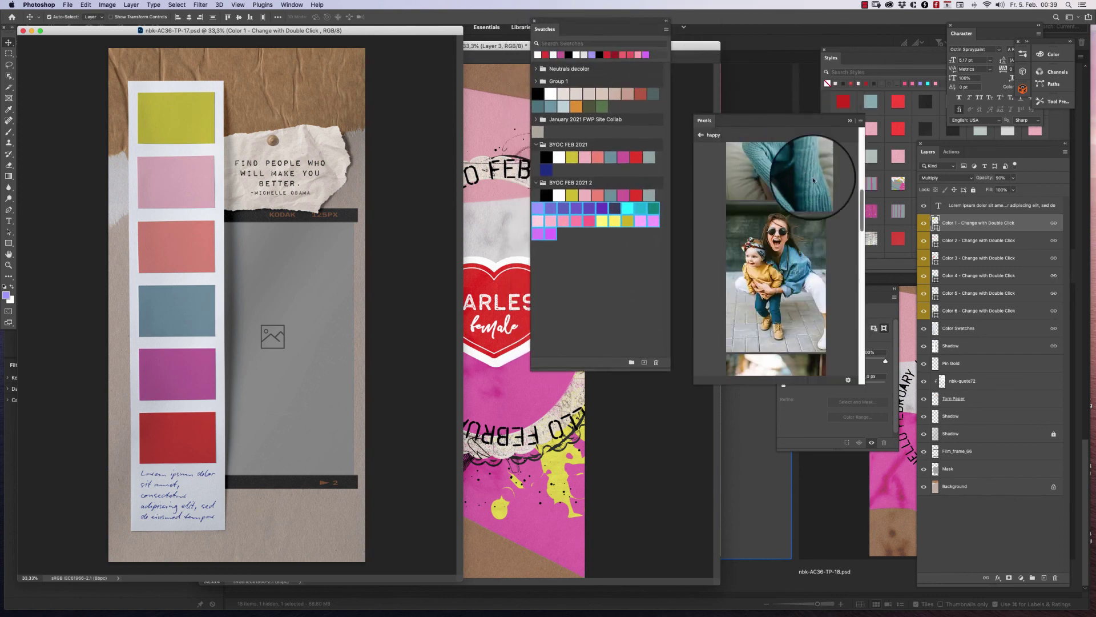
scroll(855, 263, down, 5)
scroll(845, 251, down, 5)
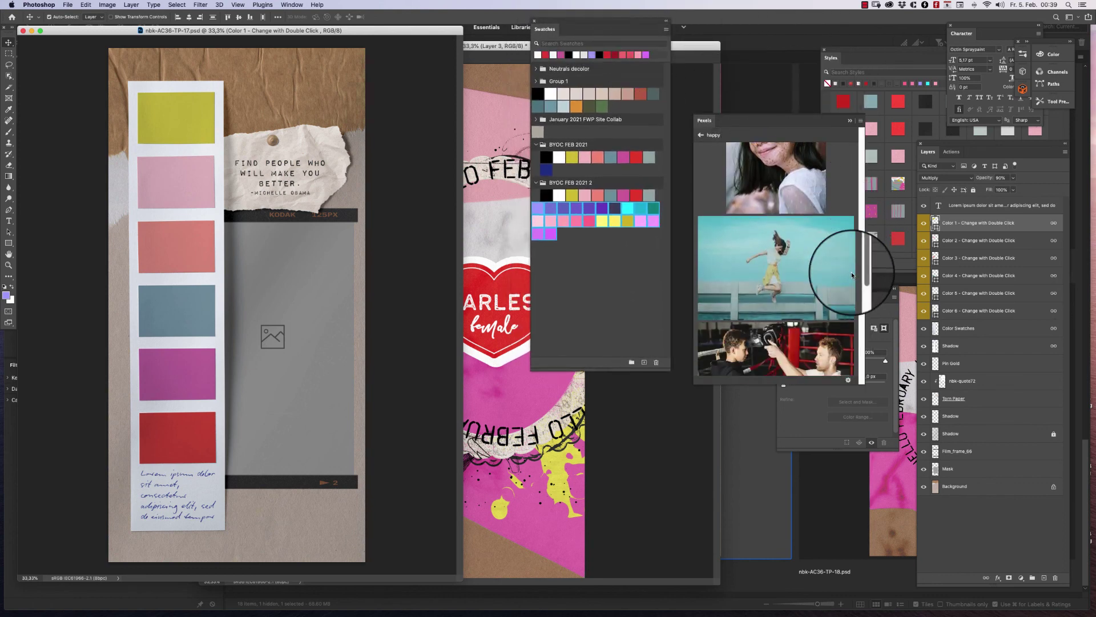
click(805, 217)
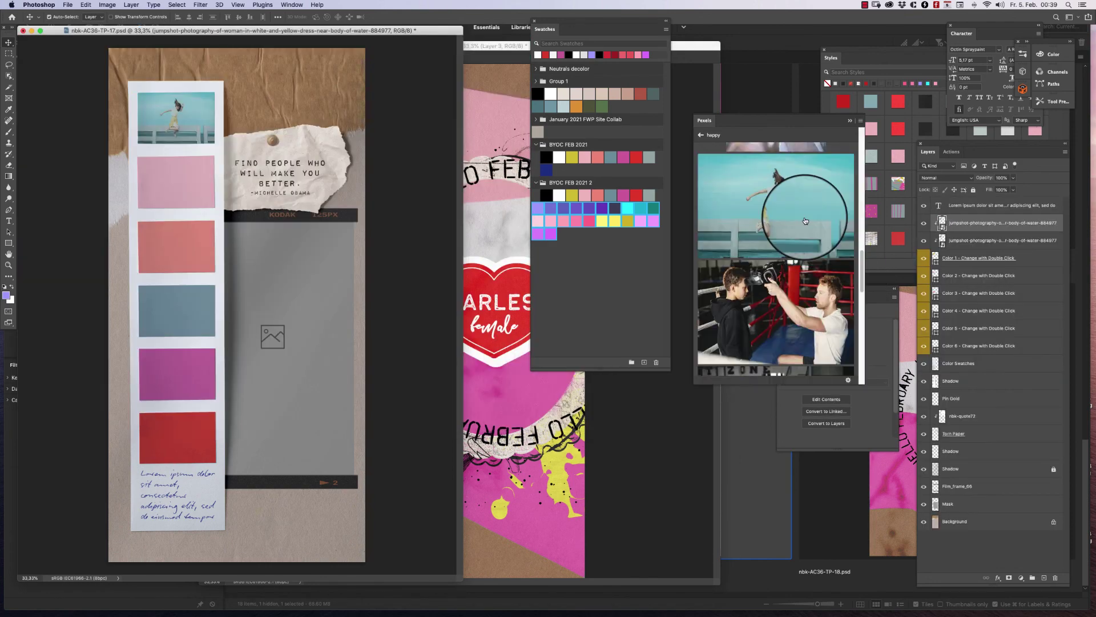
Insert the Pexels photo of the girl in the blue sweater into the pink Color 2 swatch.
click(207, 189)
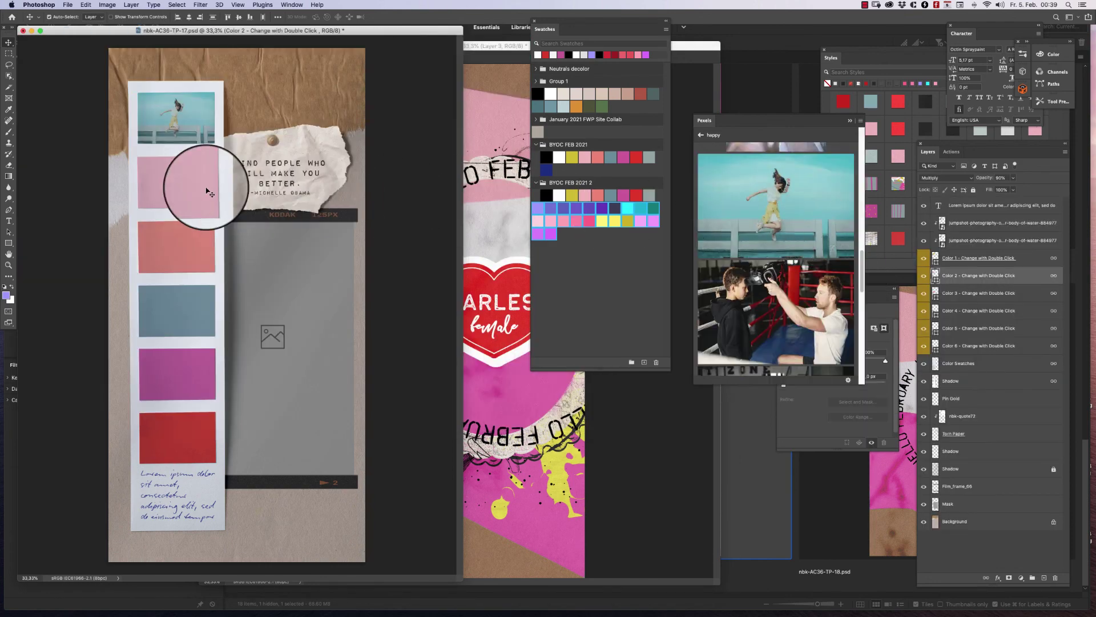
scroll(856, 303, down, 5)
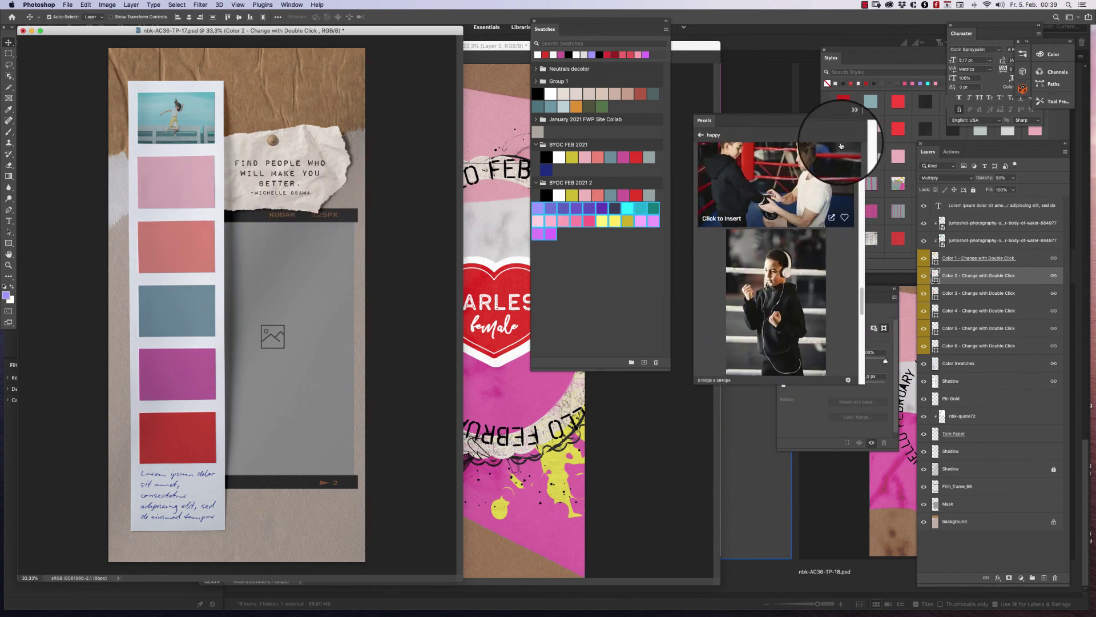
scroll(840, 149, up, 10)
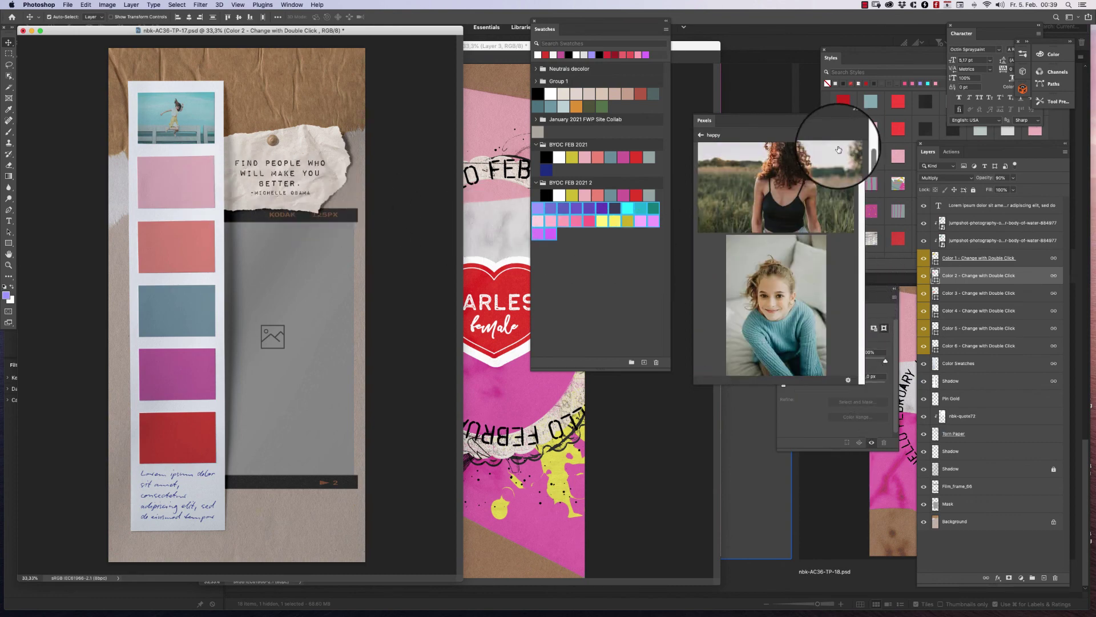
click(800, 262)
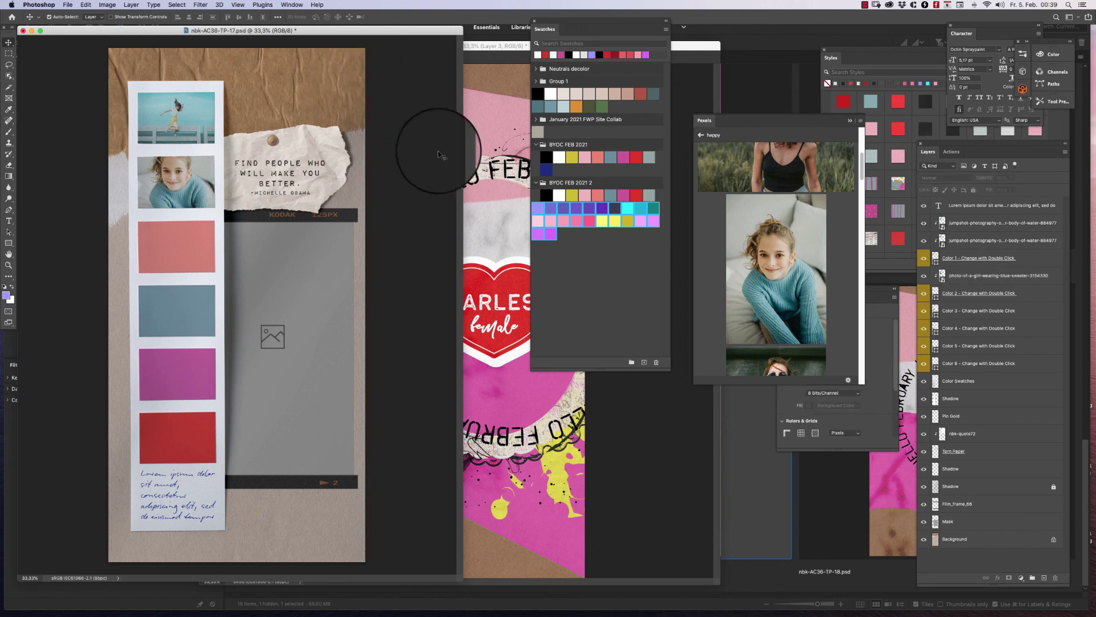
Select the Background layer of the template and search the Pexels library for "beach" photos.
click(965, 540)
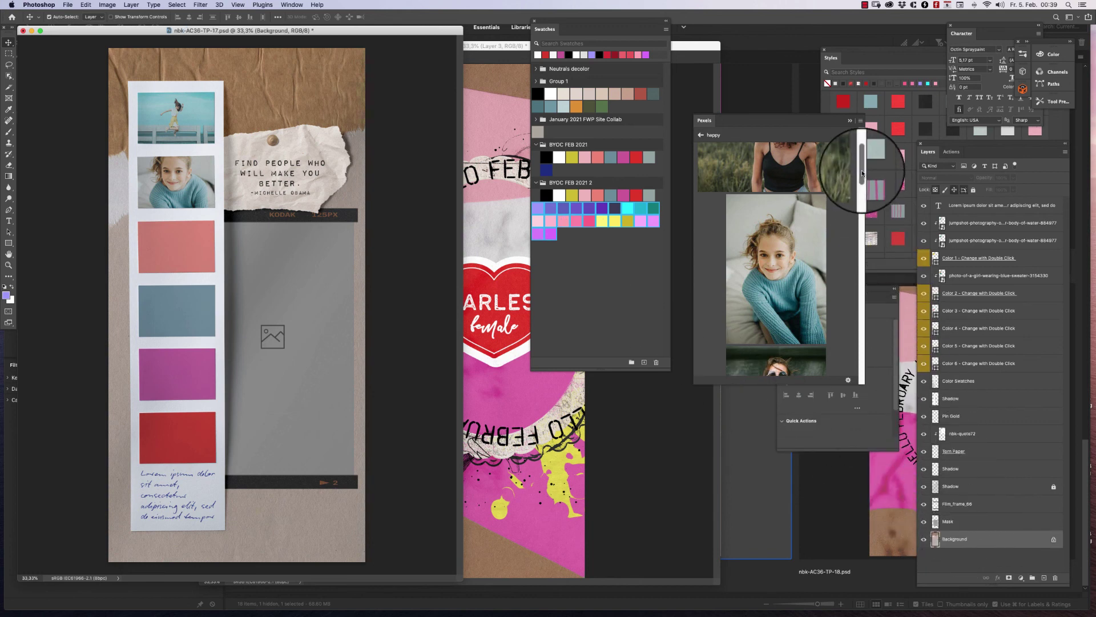
scroll(862, 192, down, 3)
scroll(863, 193, down, 1)
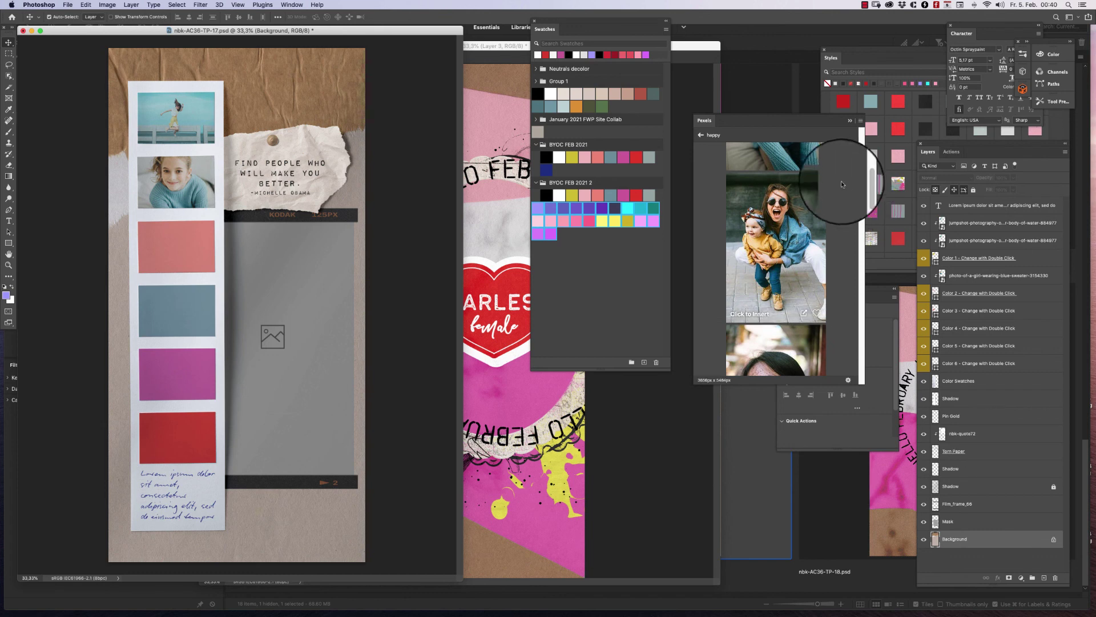
click(752, 137)
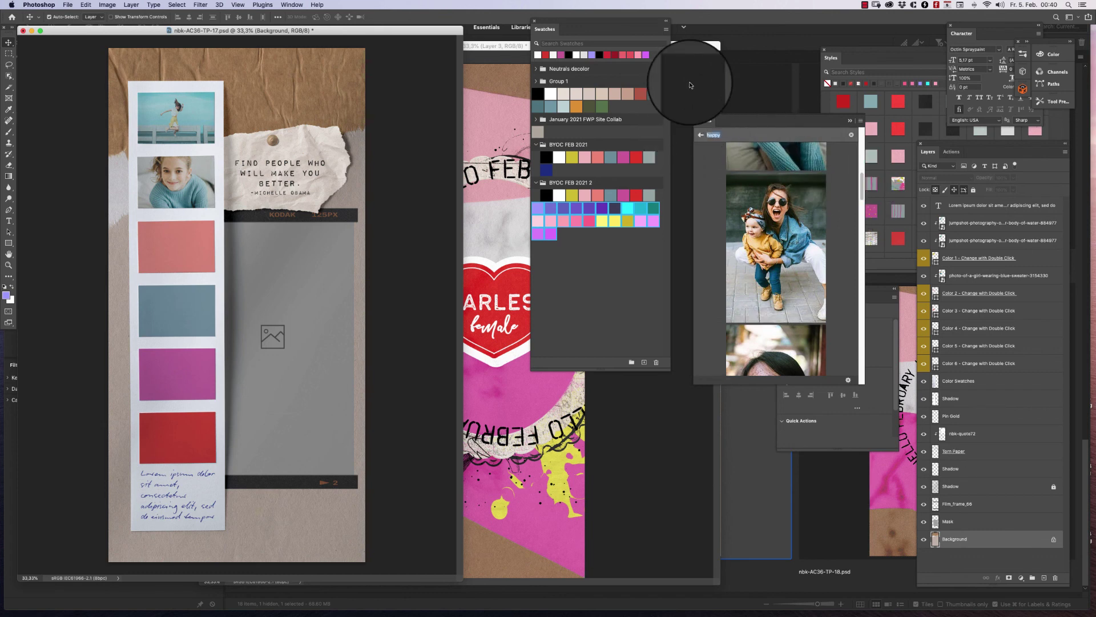
text(beach)
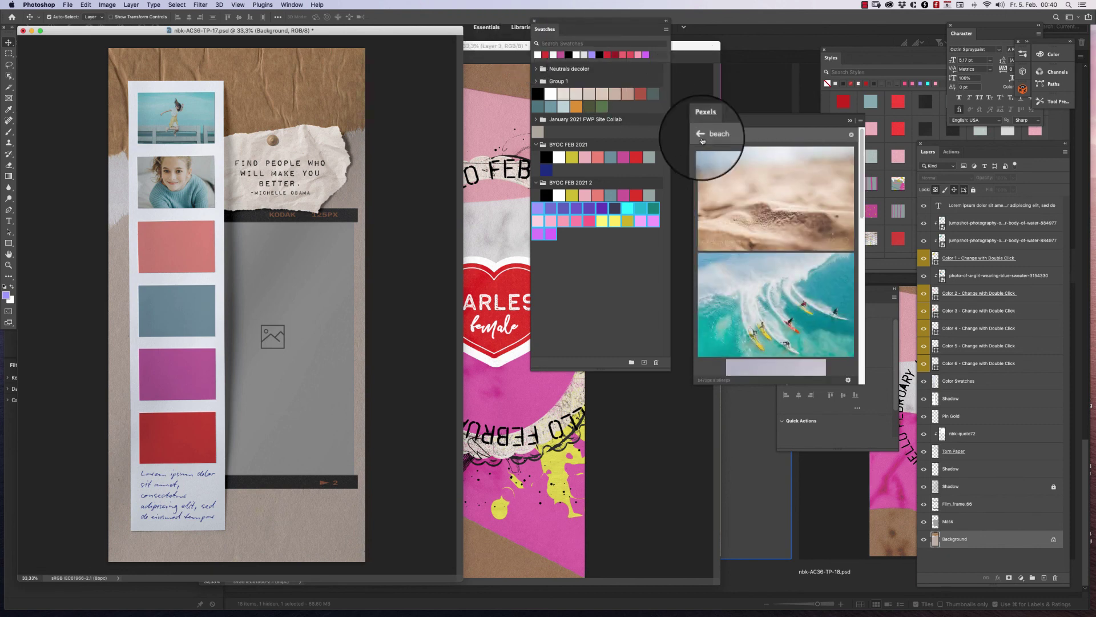
Insert the Pexels photo of brown beach sand above the Background layer of the nbk-AC36-TP-17 template.
click(821, 210)
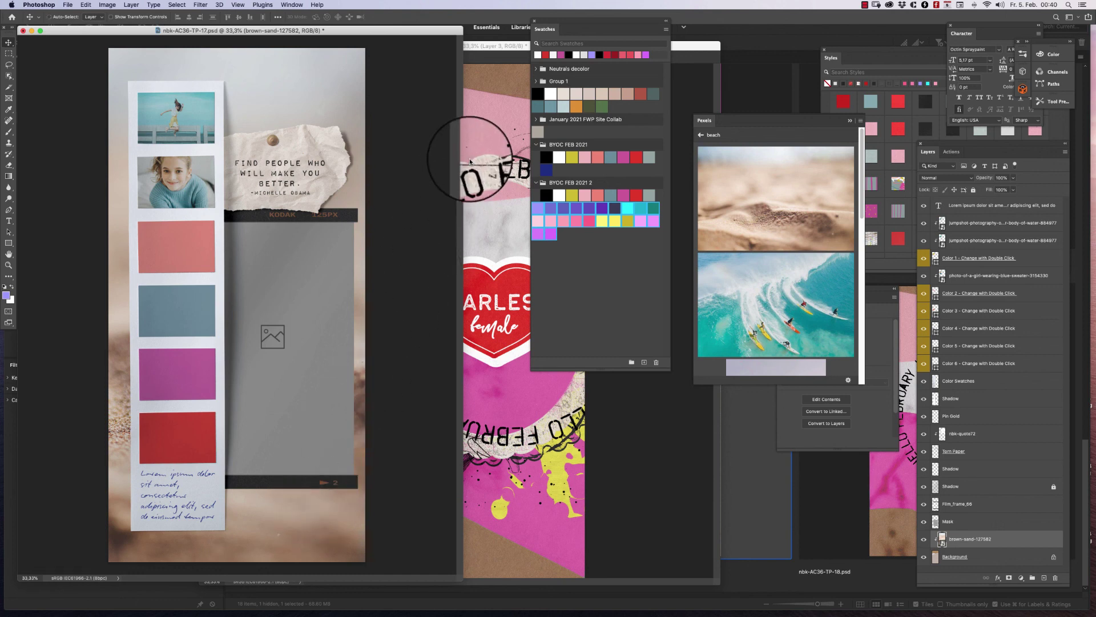
Close the nbk-AC36-TP-17.psd and nbk-AC36-TP-18.psd documents without saving their changes.
key(super+w)
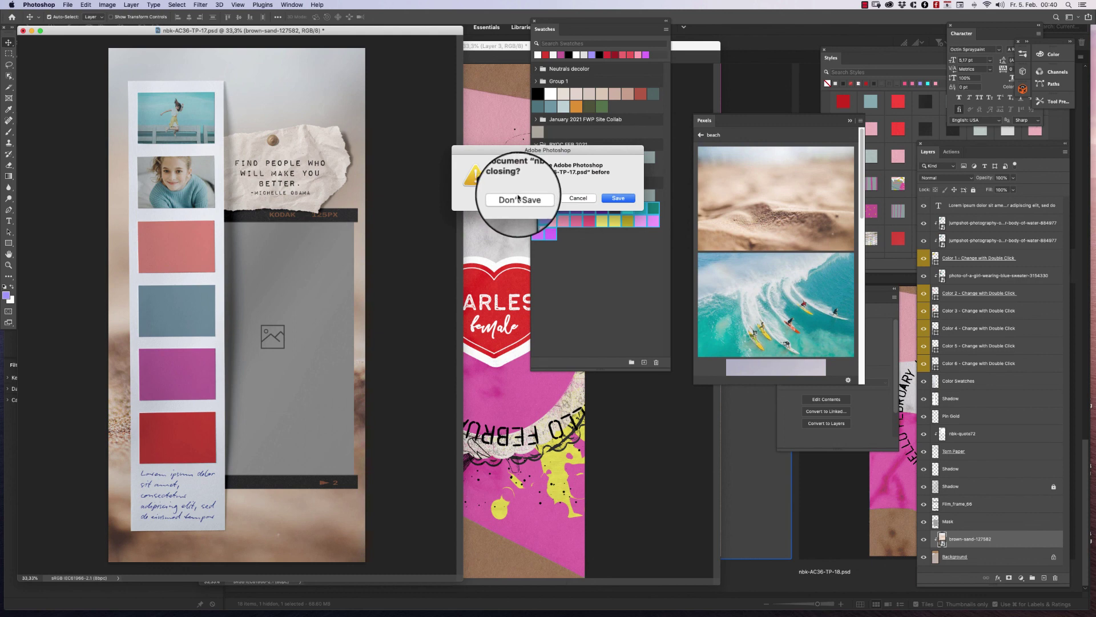
click(519, 198)
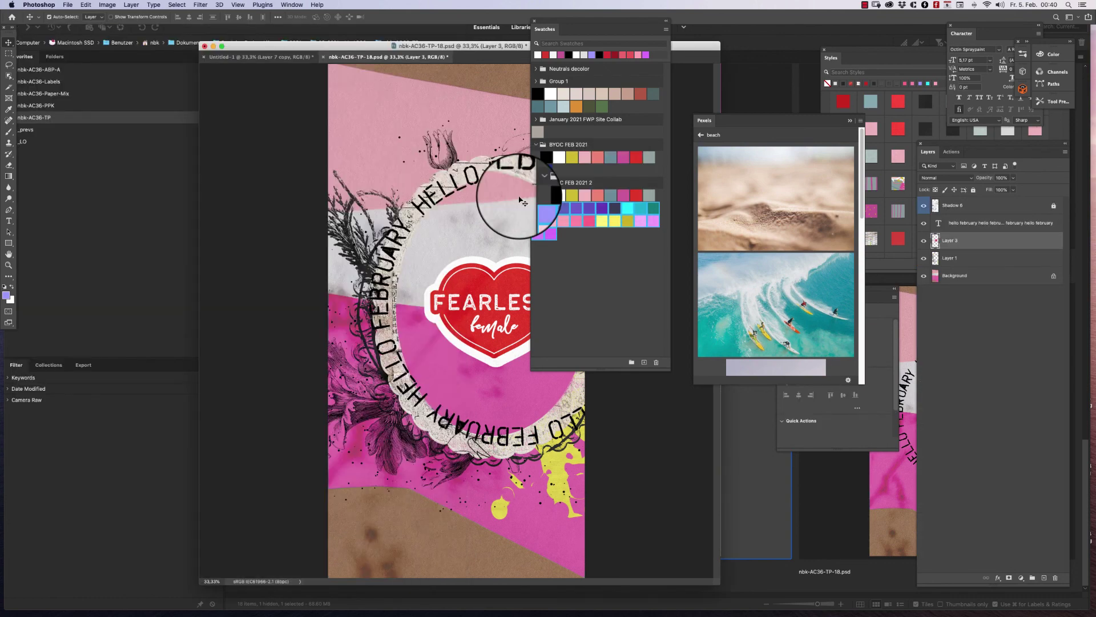
key(super+w)
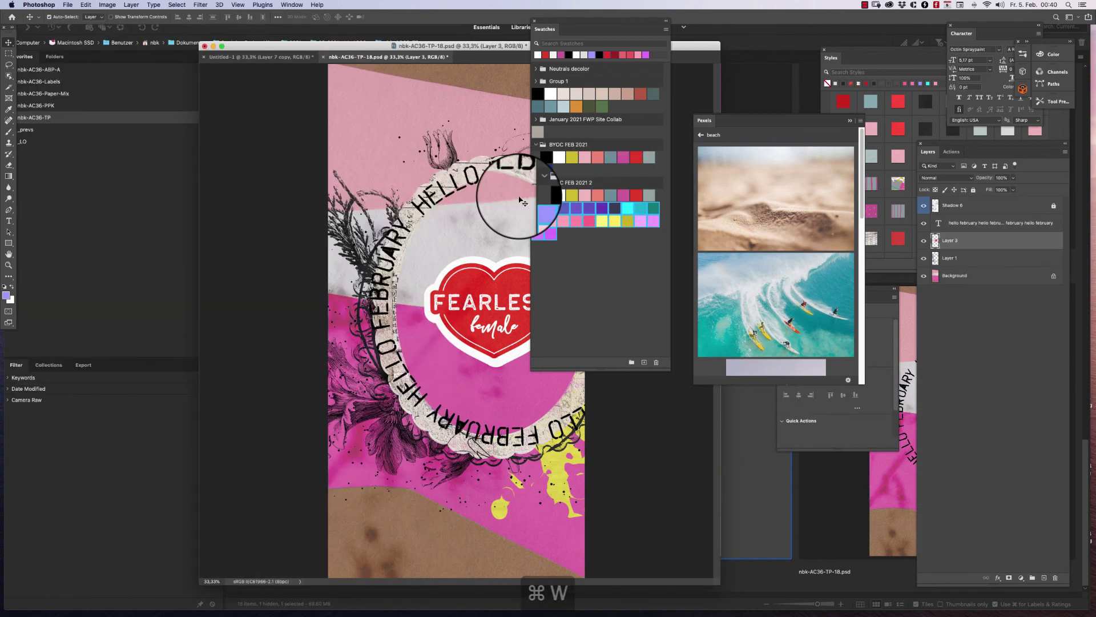
click(524, 199)
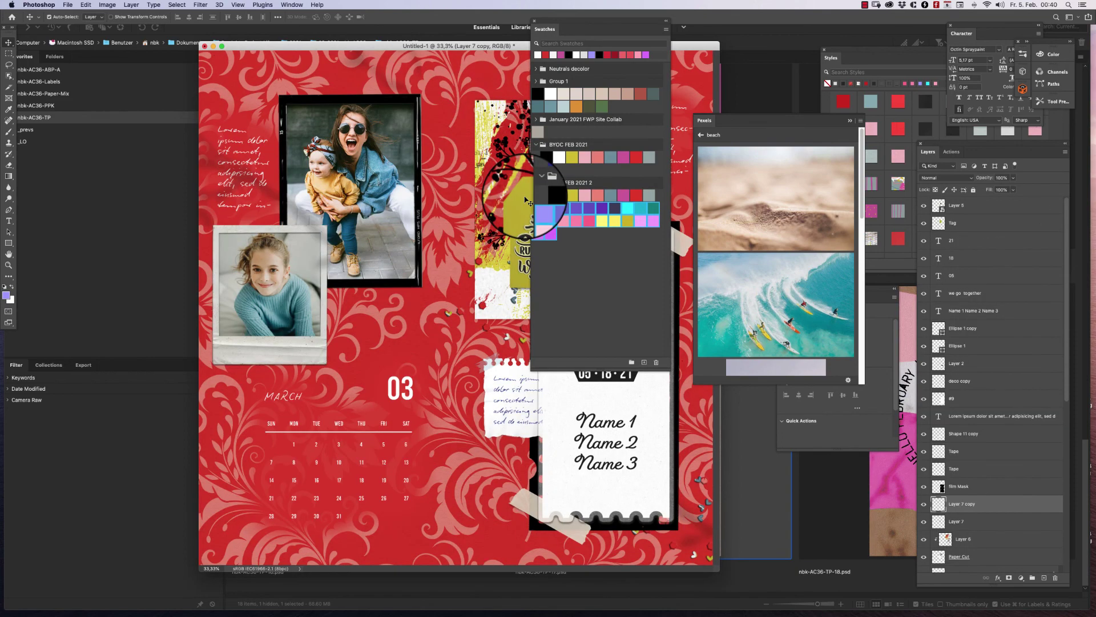
Switch to Bridge, open the nbk-AC36-Labels folder and examine the horizontal label templates.
click(123, 442)
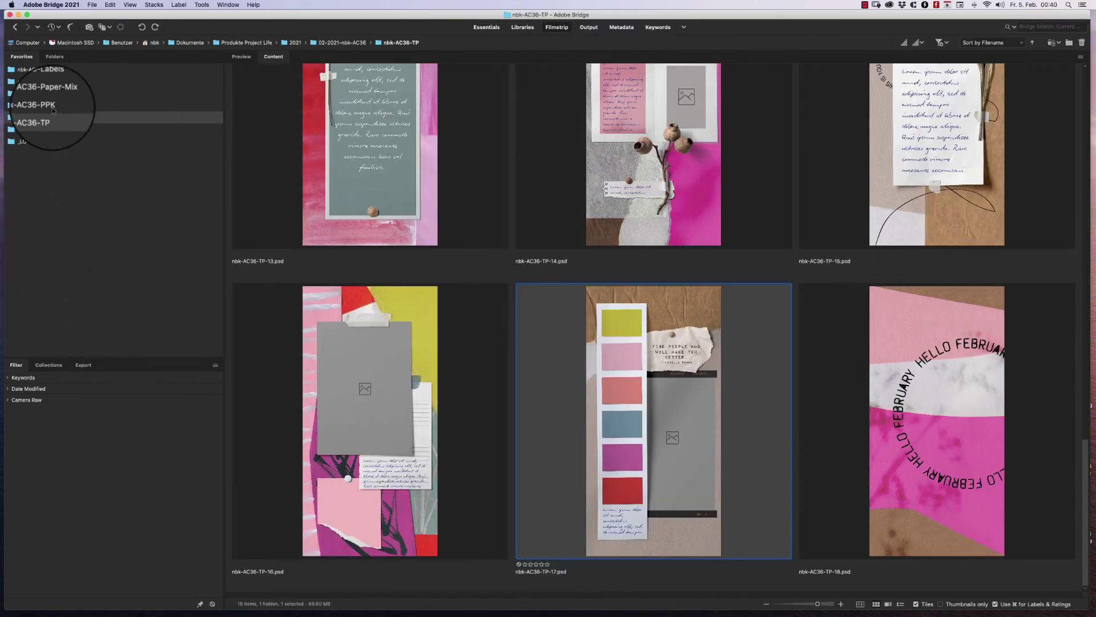
click(55, 82)
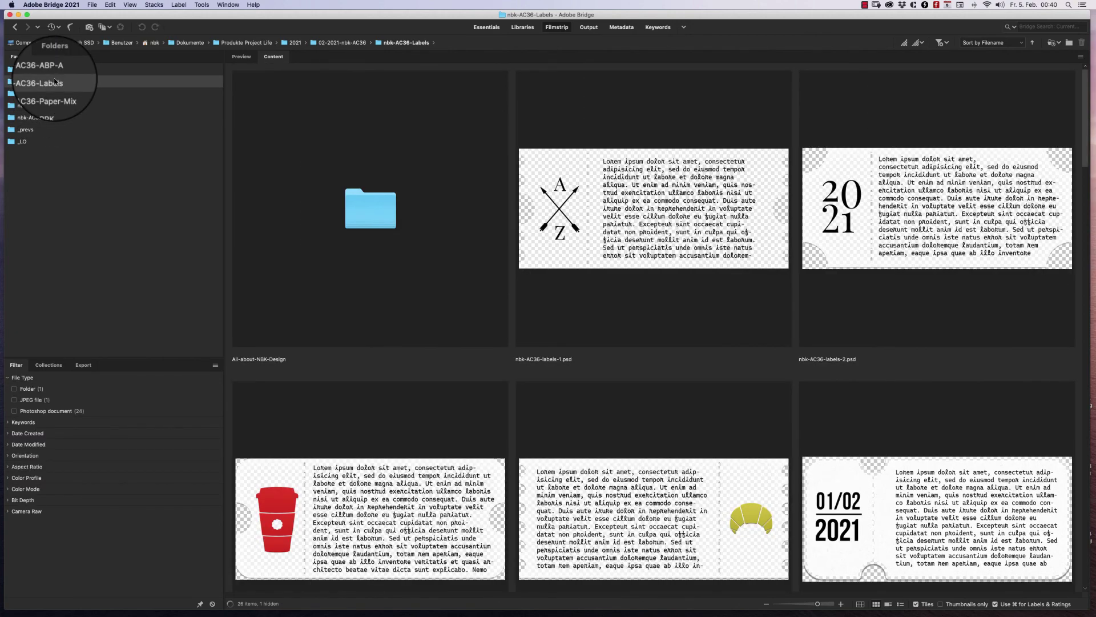
scroll(1079, 80, down, 1)
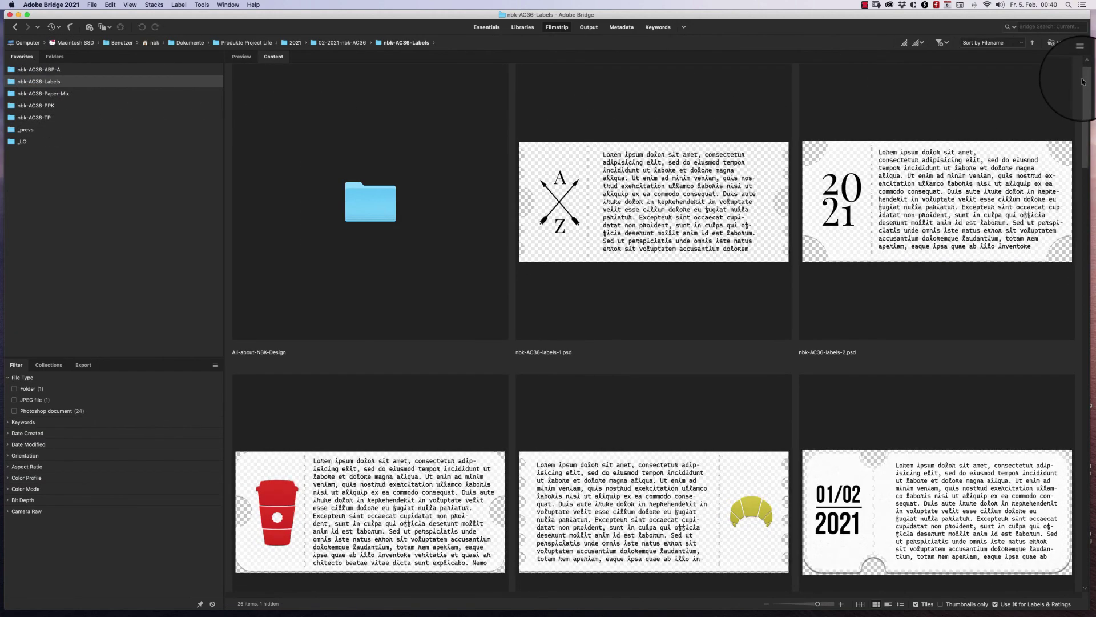
drag(1083, 82, 1077, 102)
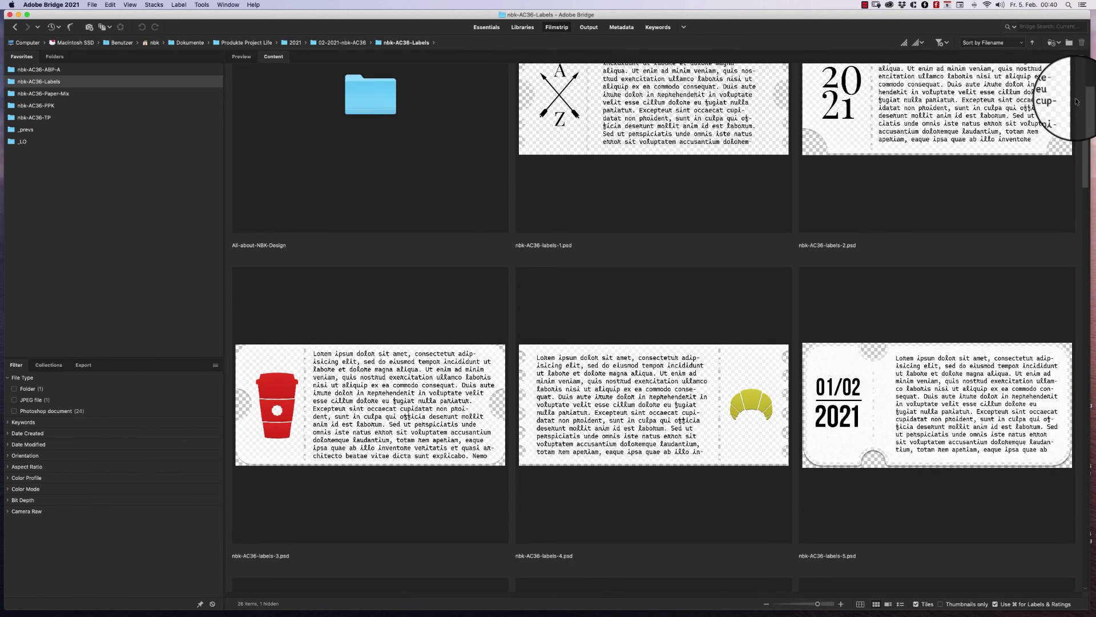
drag(1077, 102, 1078, 92)
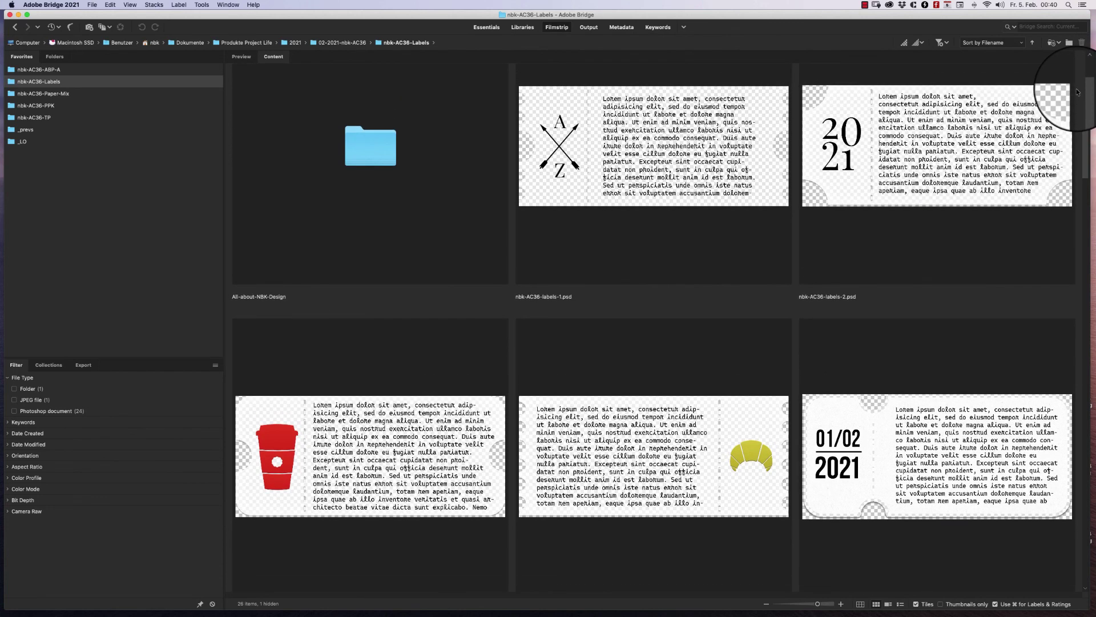
scroll(1067, 80, down, 10)
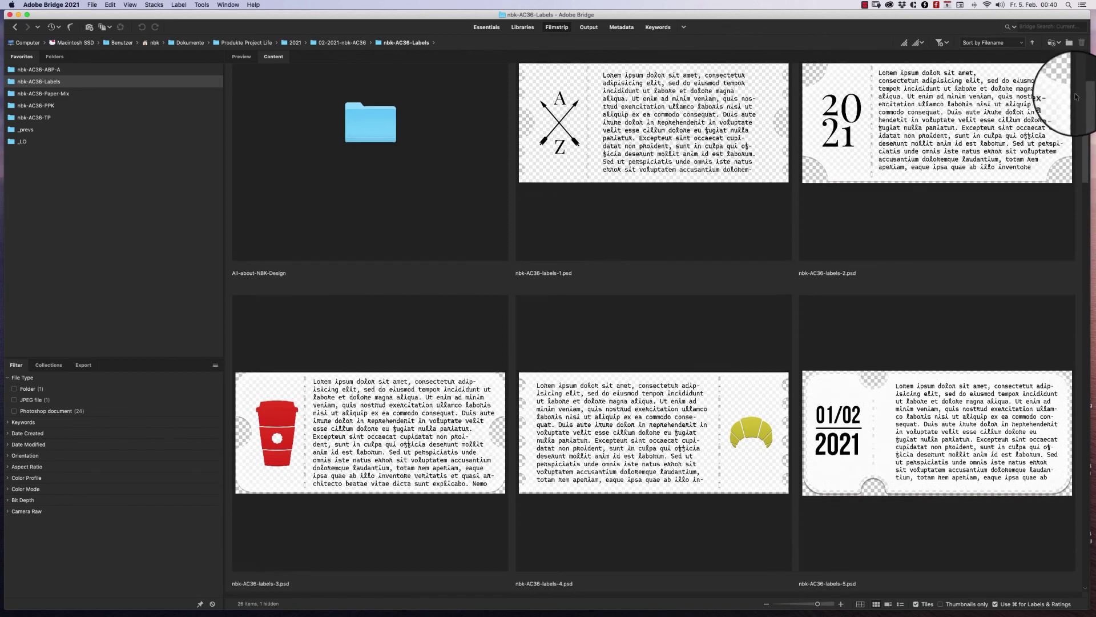
scroll(1021, 165, down, 5)
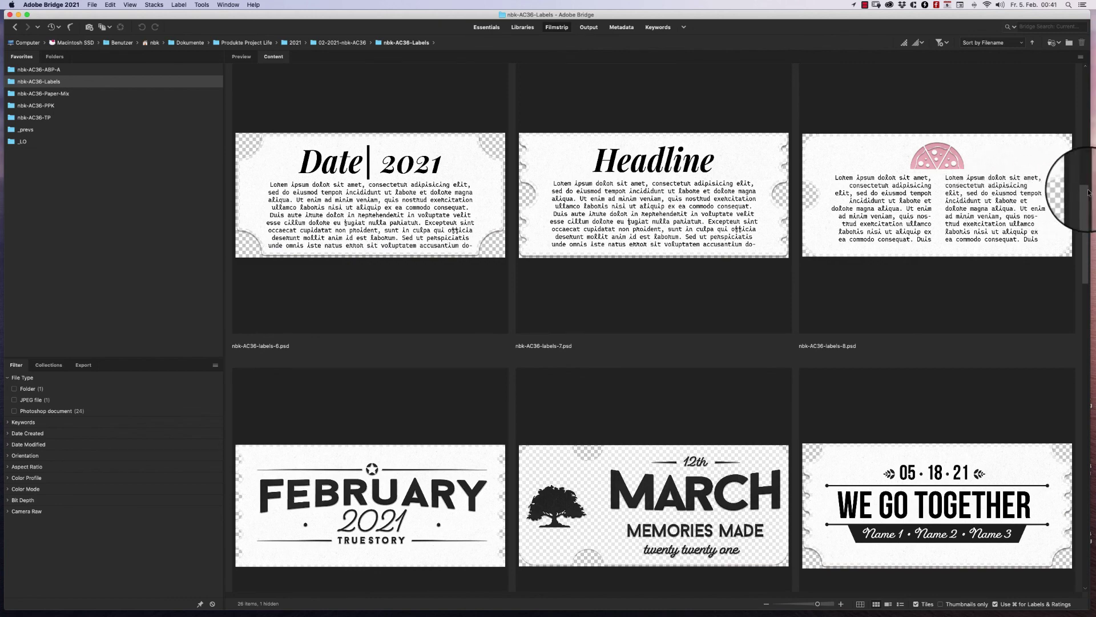
scroll(1087, 196, down, 1)
drag(1088, 195, 1049, 241)
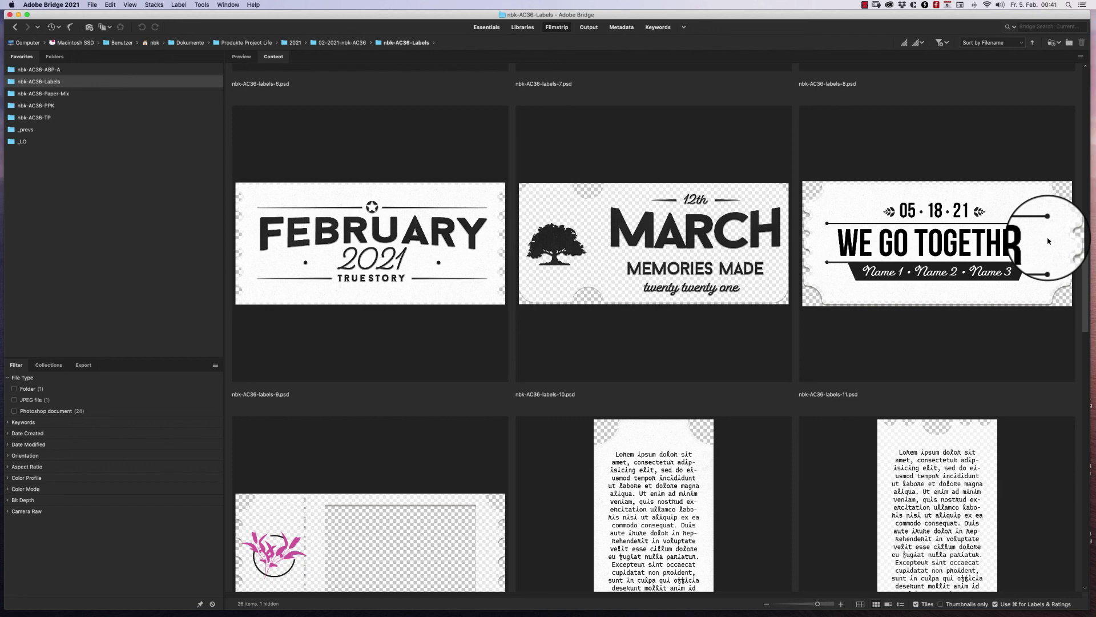
scroll(1049, 241, down, 1)
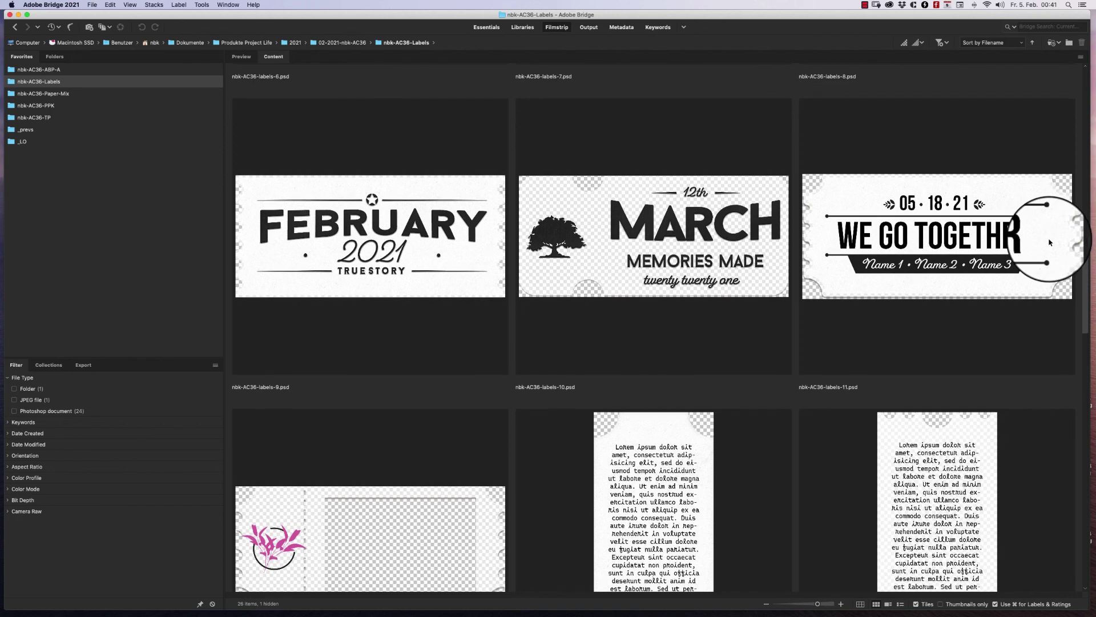
scroll(1049, 242, down, 1)
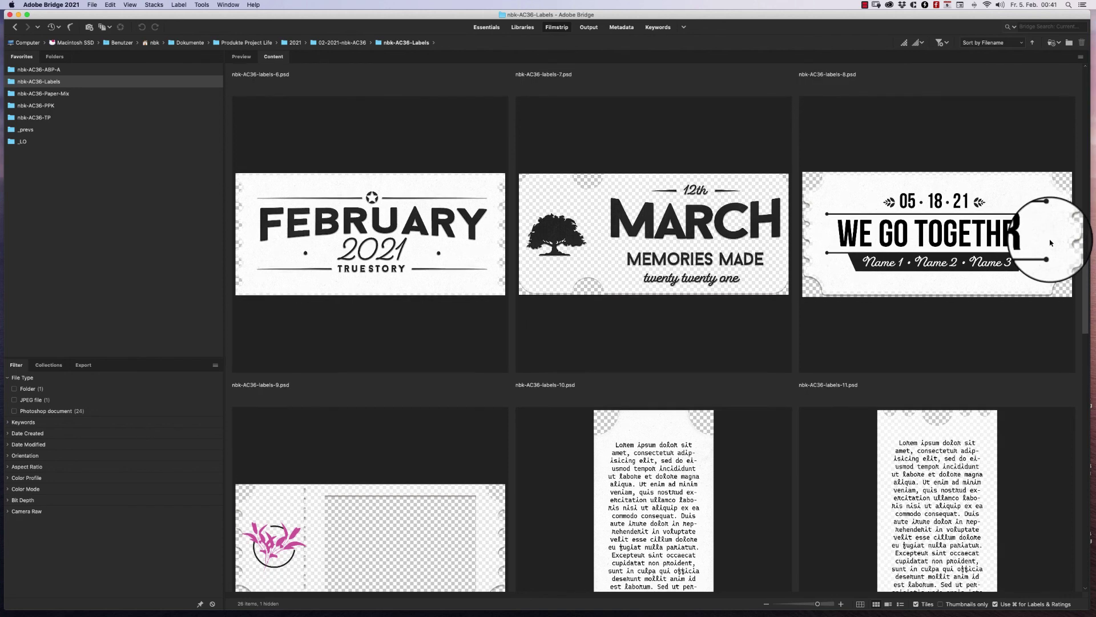
scroll(1052, 243, down, 5)
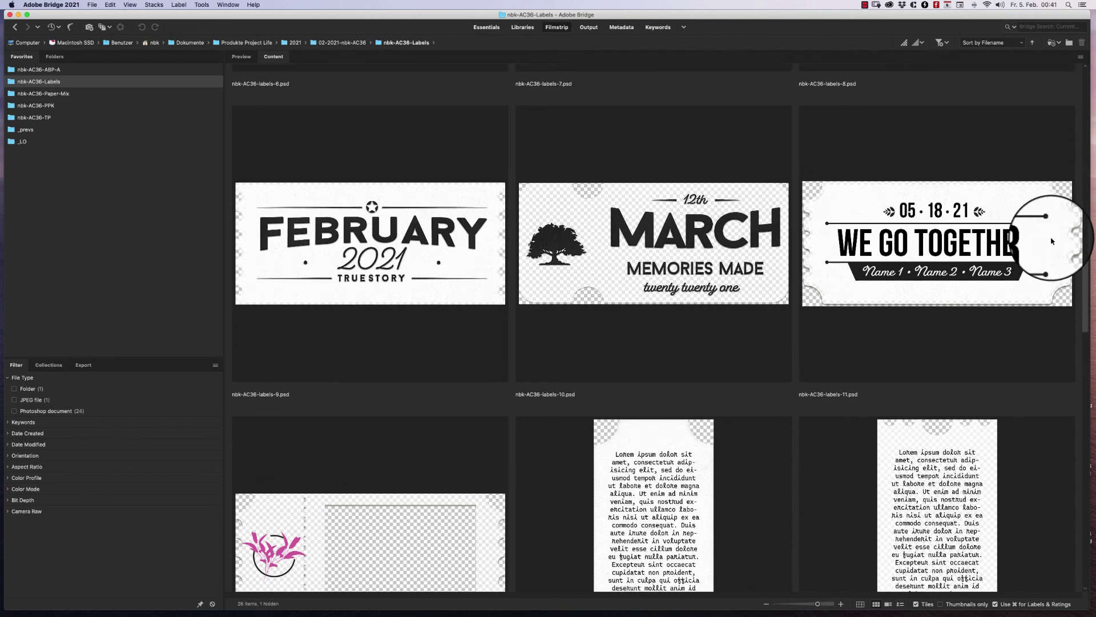
scroll(1040, 254, down, 2)
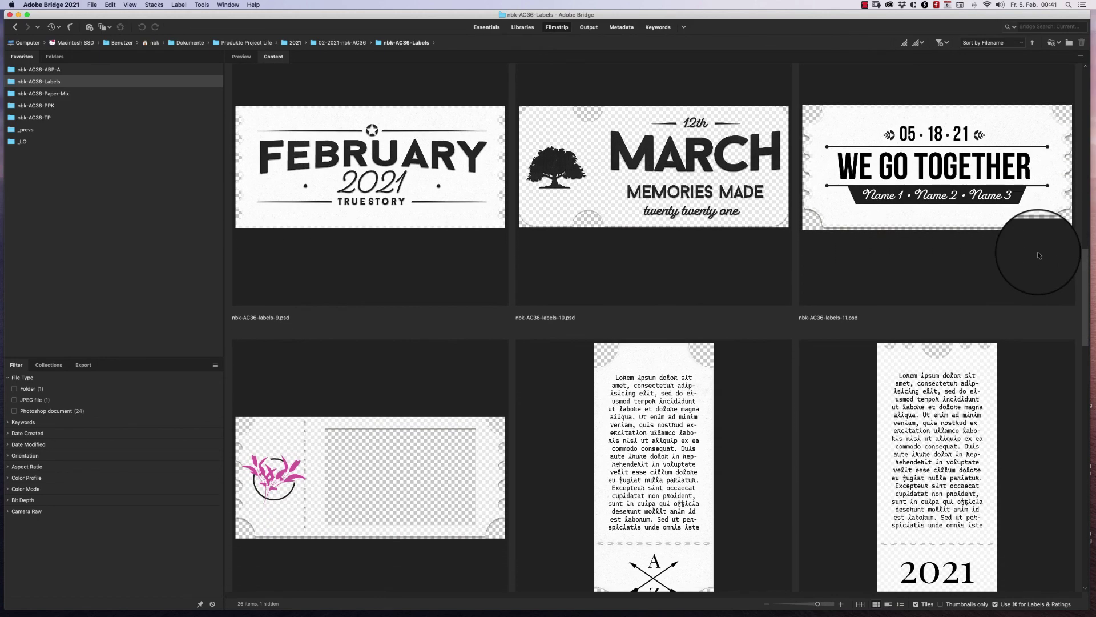
scroll(1045, 253, up, 1)
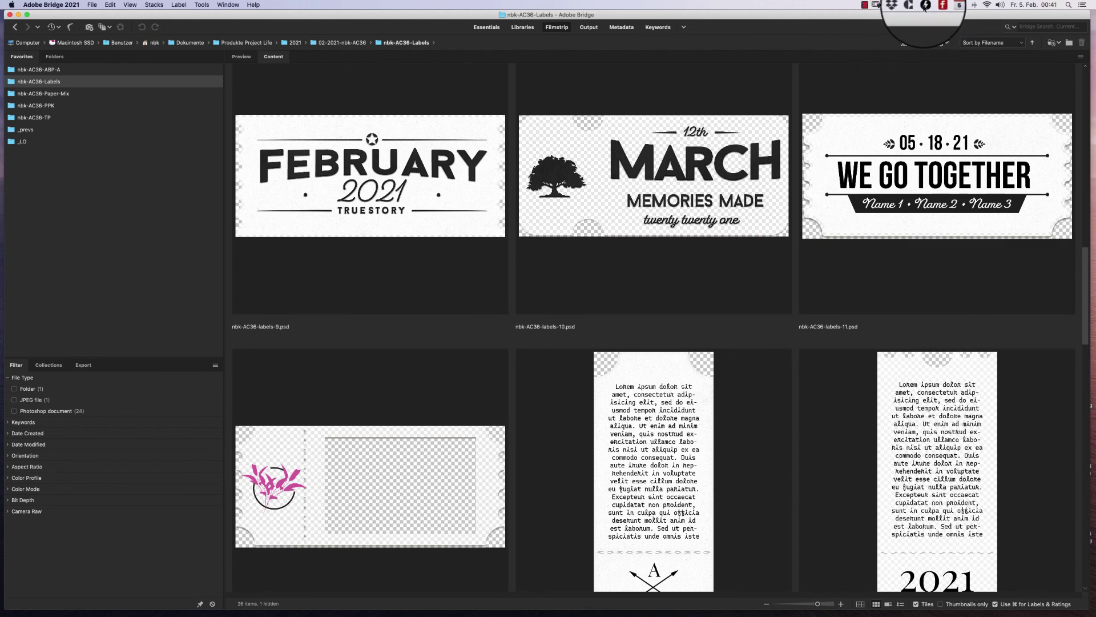
Open the Creative Cloud app, look through its categories down to the fonts and resource links, then dismiss its window and return to Bridge.
click(890, 6)
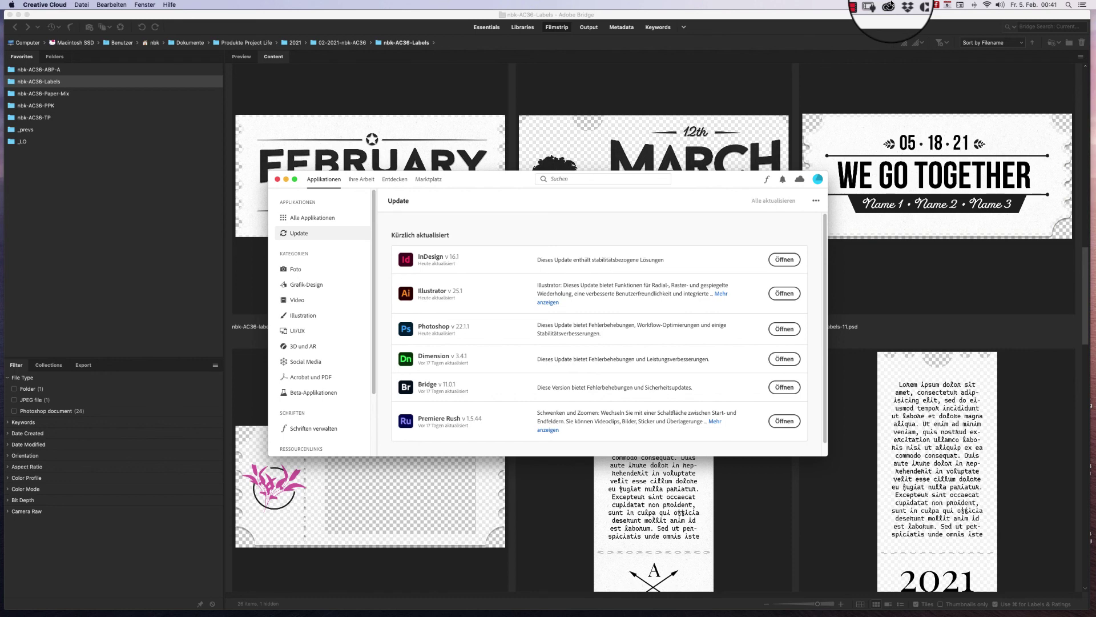
drag(482, 180, 501, 136)
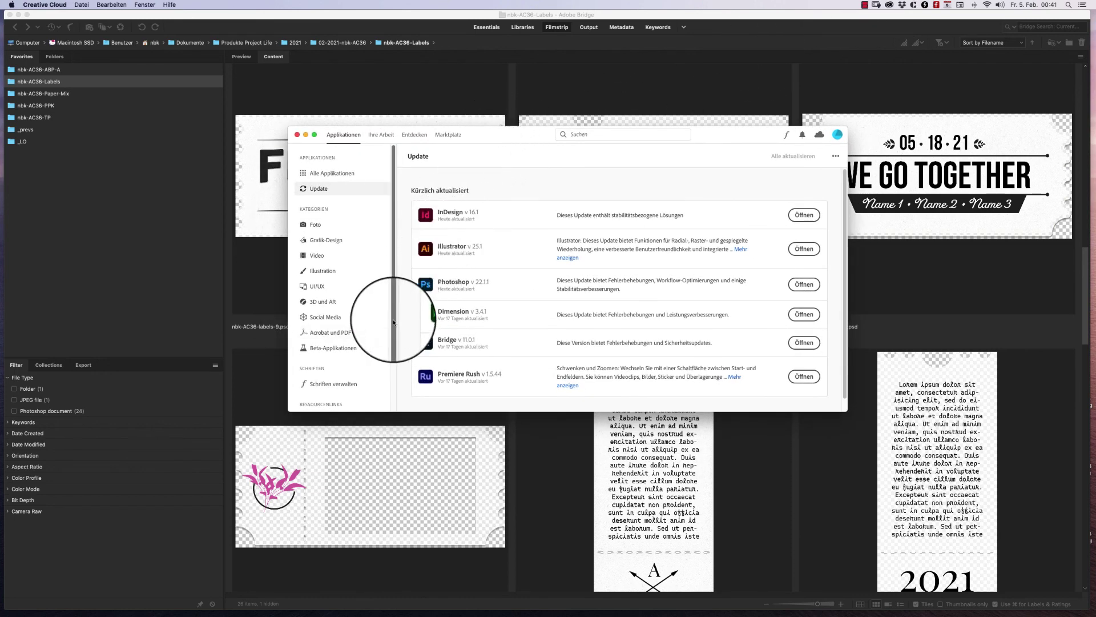
drag(391, 314, 393, 359)
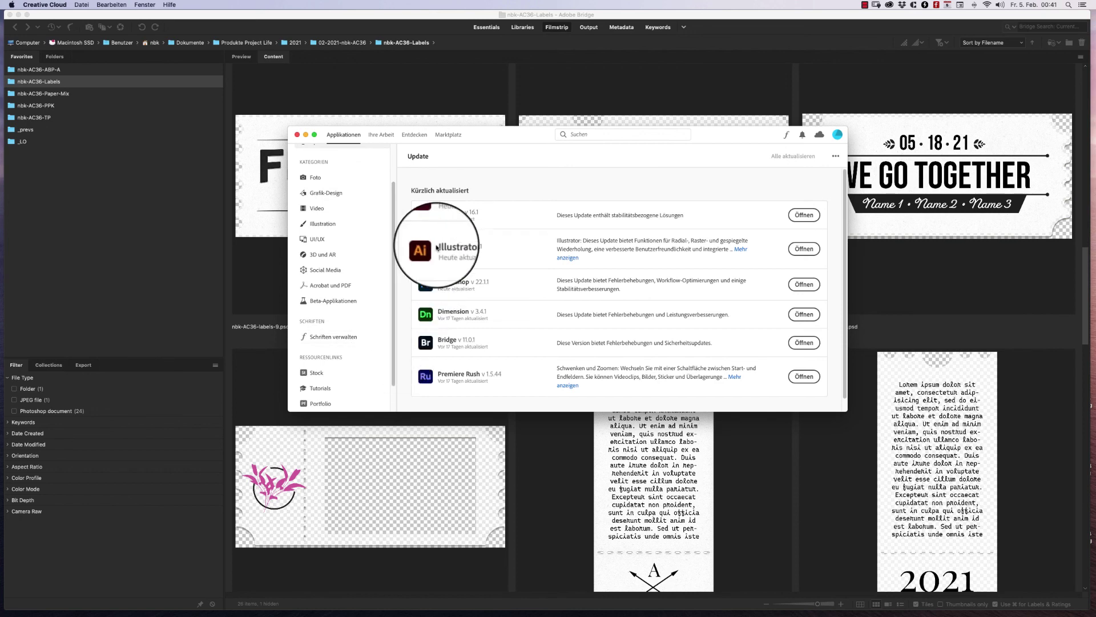
drag(483, 135, 482, 135)
click(304, 133)
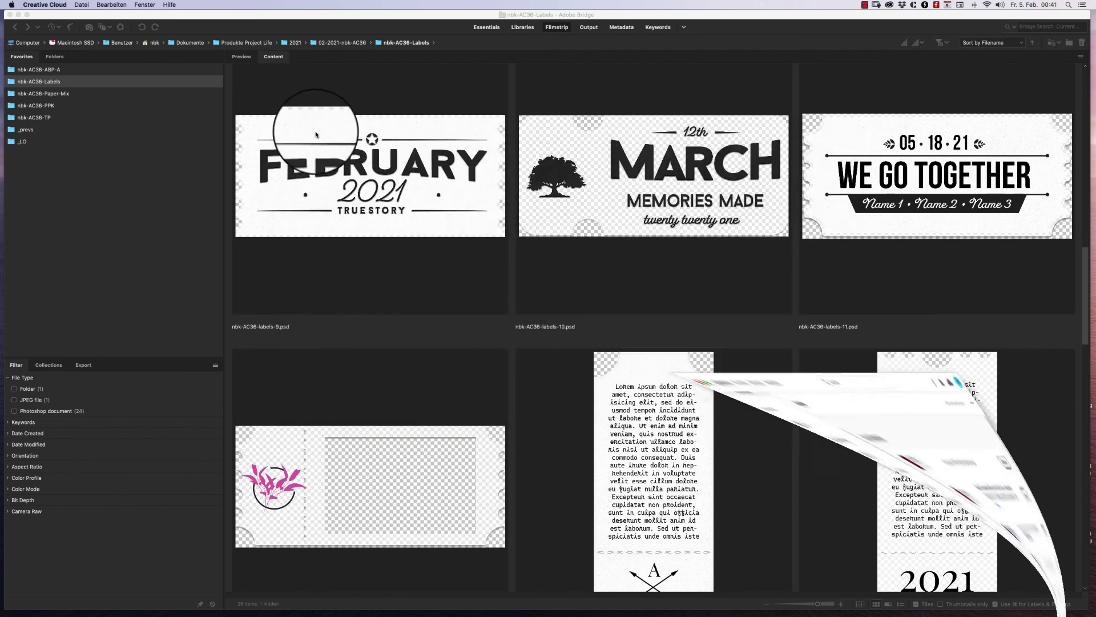
click(568, 97)
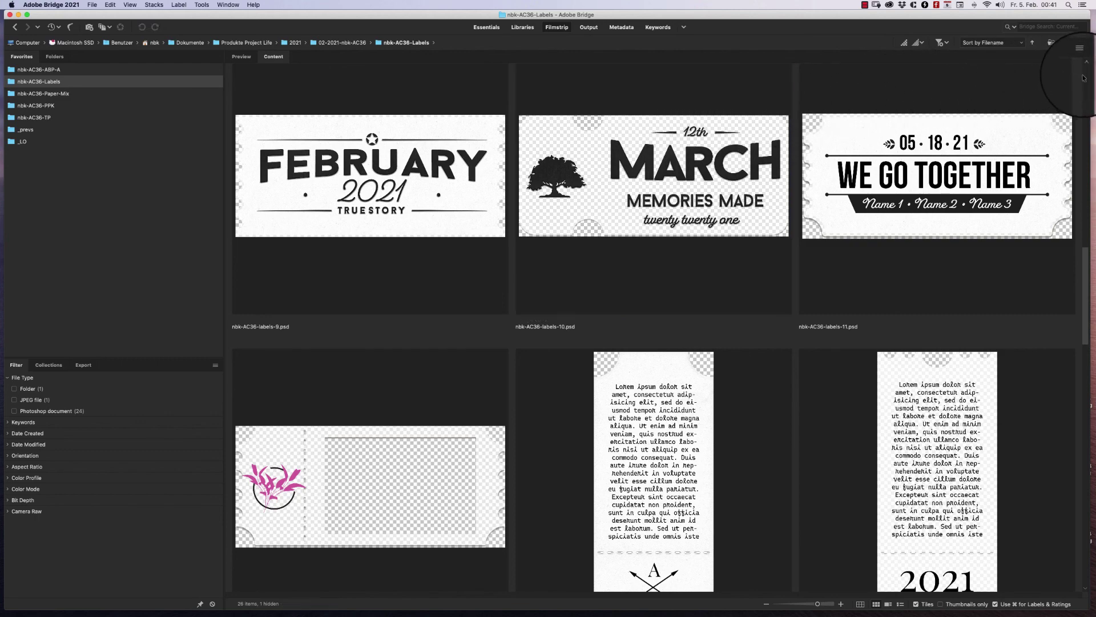
Examine the horizontal and vertical label templates from nbk-AC36-labels-1.psd through to the nbk-AC36-Labels.JPG overview.
scroll(1083, 78, up, 10)
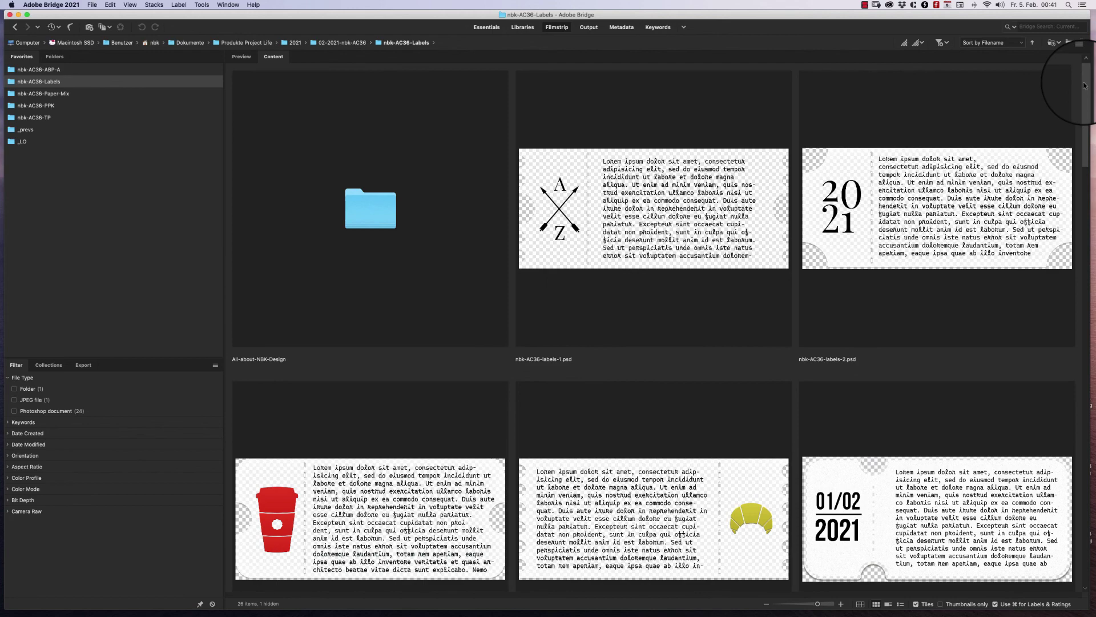
scroll(1028, 126, down, 5)
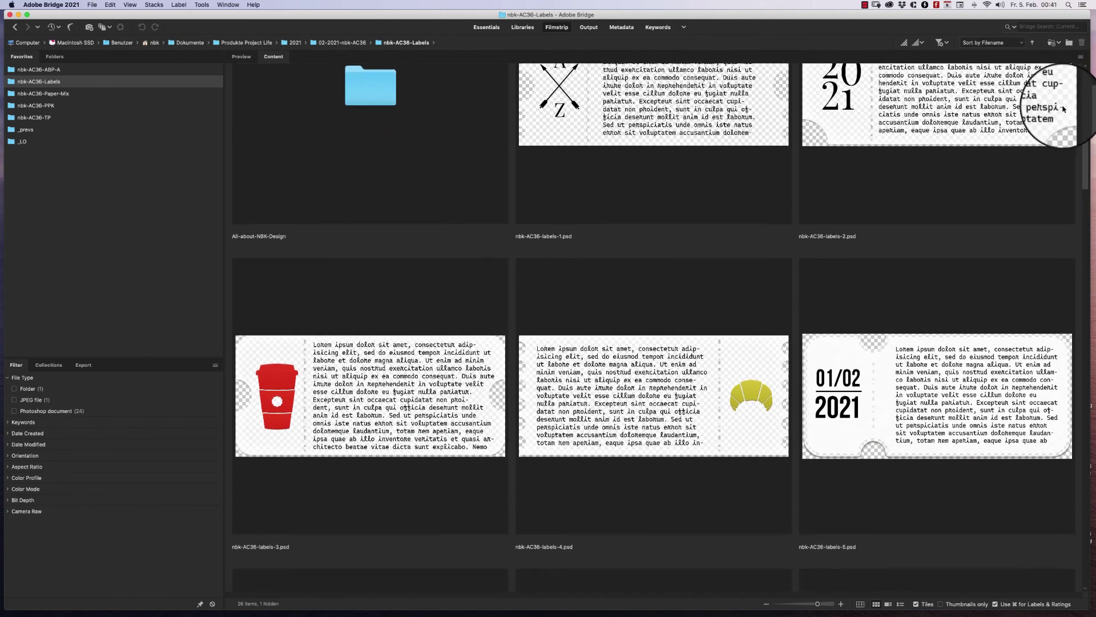
scroll(1013, 147, down, 2)
scroll(1006, 154, down, 2)
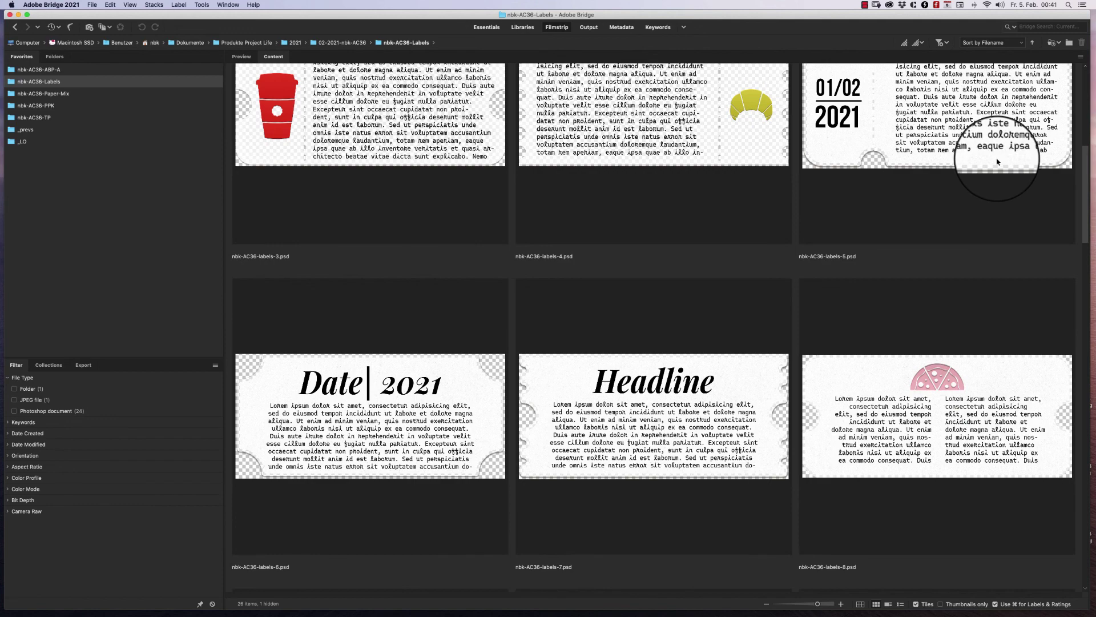
scroll(976, 183, down, 10)
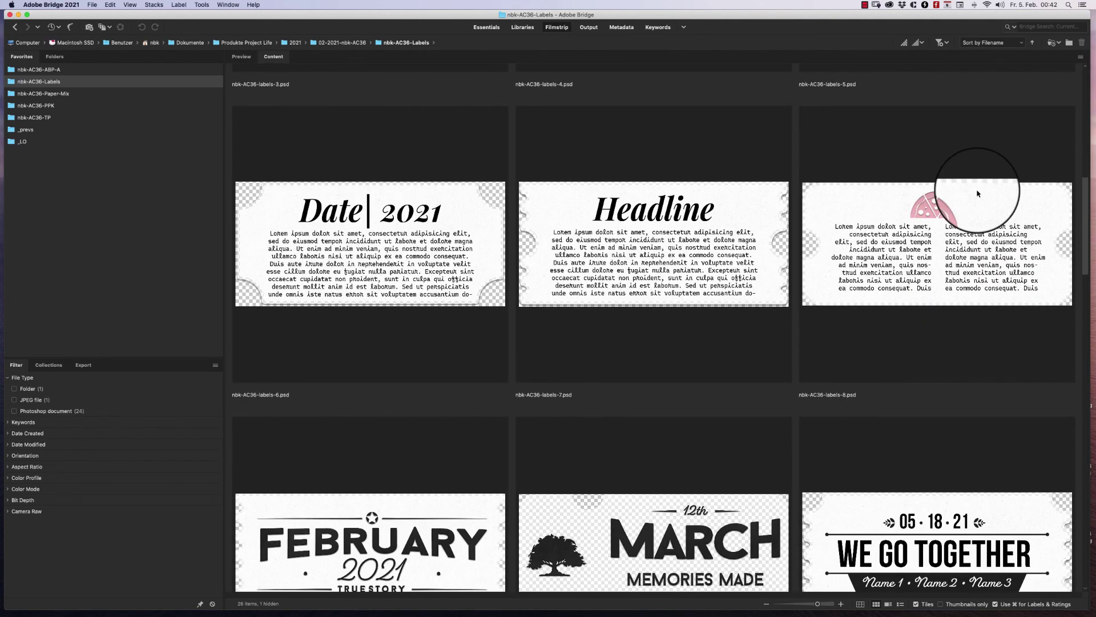
scroll(959, 217, down, 8)
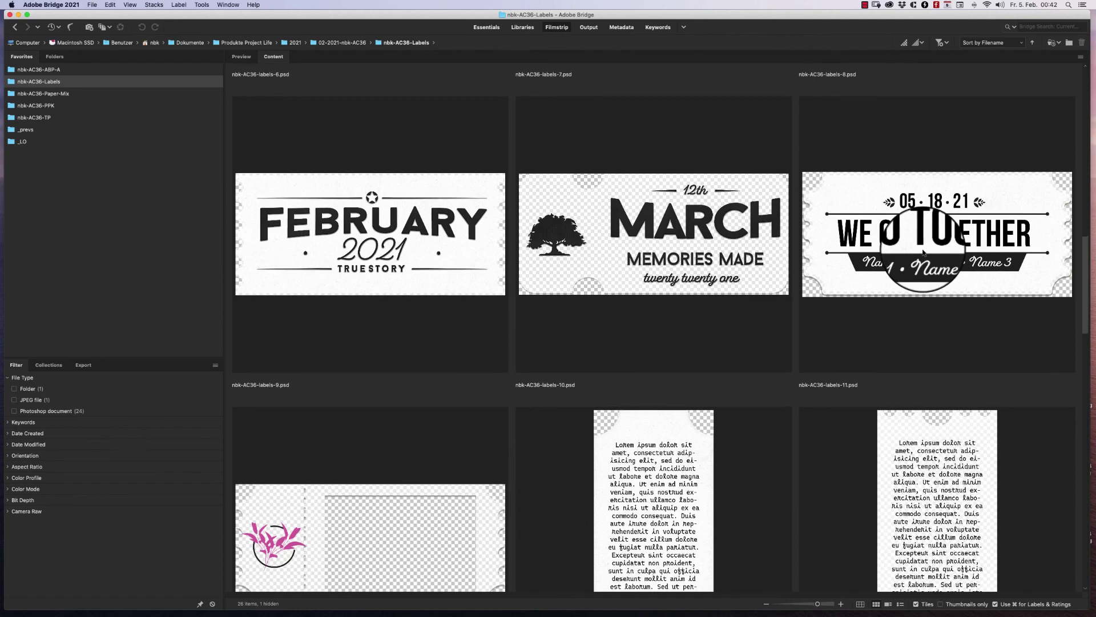
scroll(902, 274, down, 15)
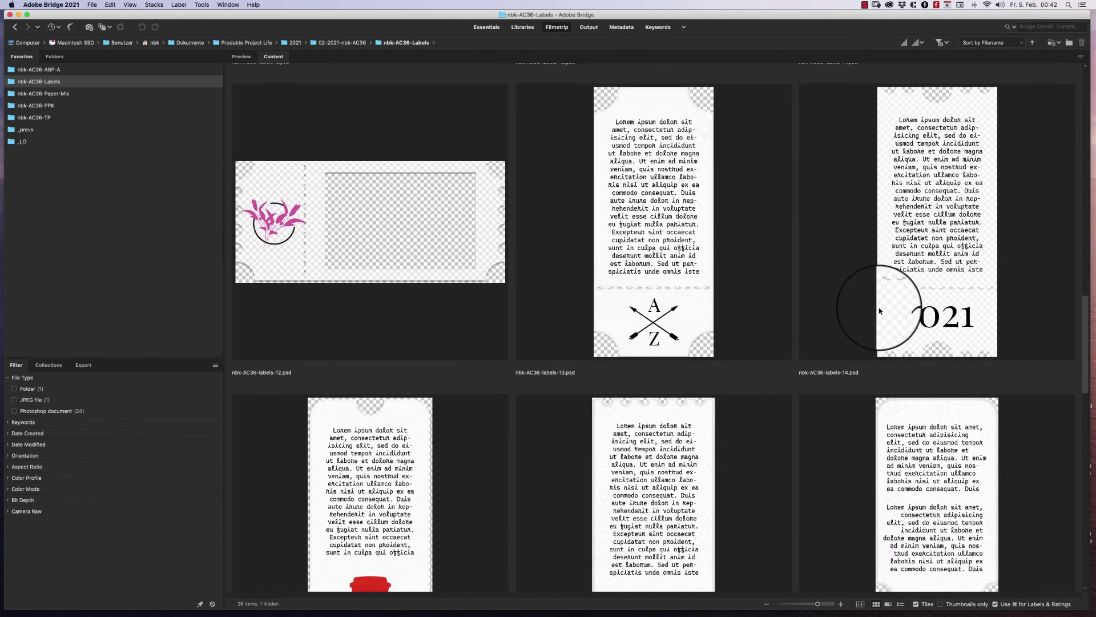
scroll(862, 337, down, 3)
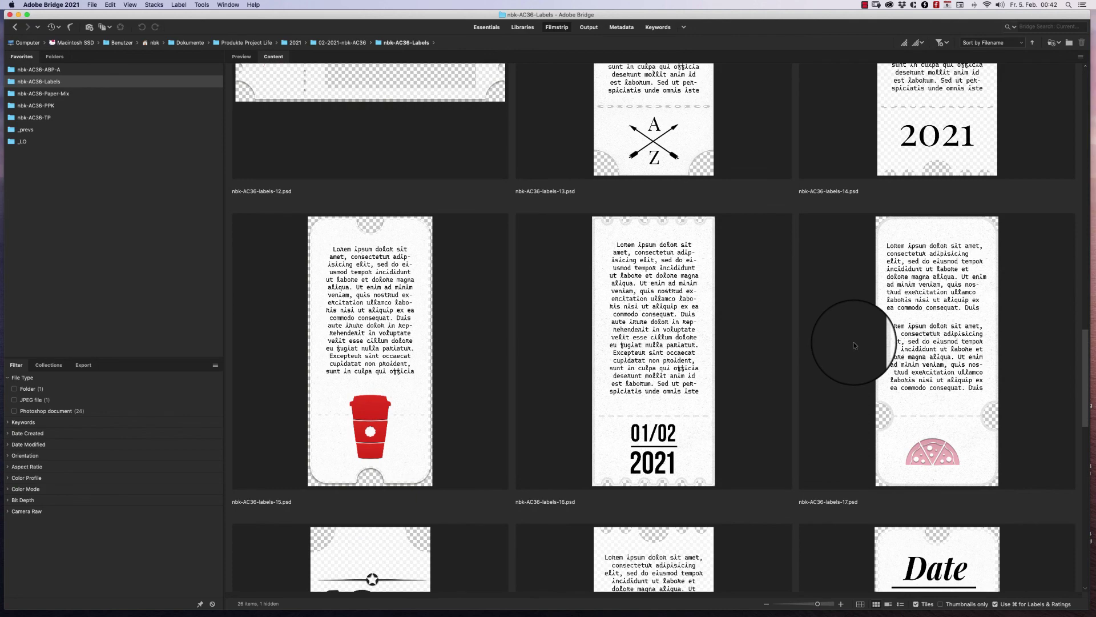
scroll(855, 346, down, 15)
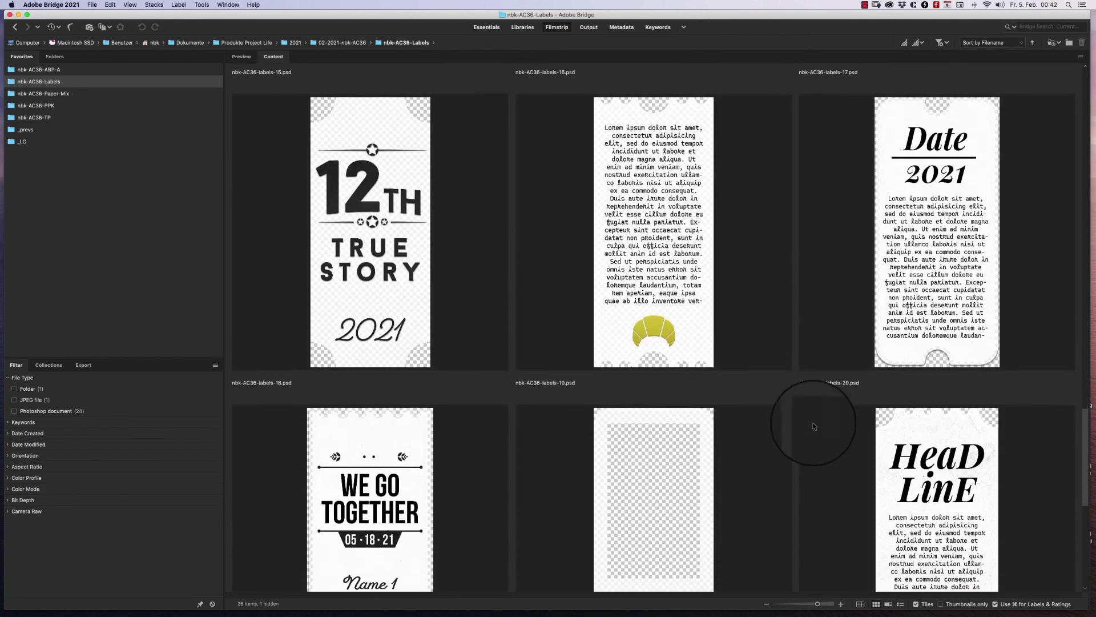
scroll(813, 426, down, 5)
scroll(792, 448, down, 10)
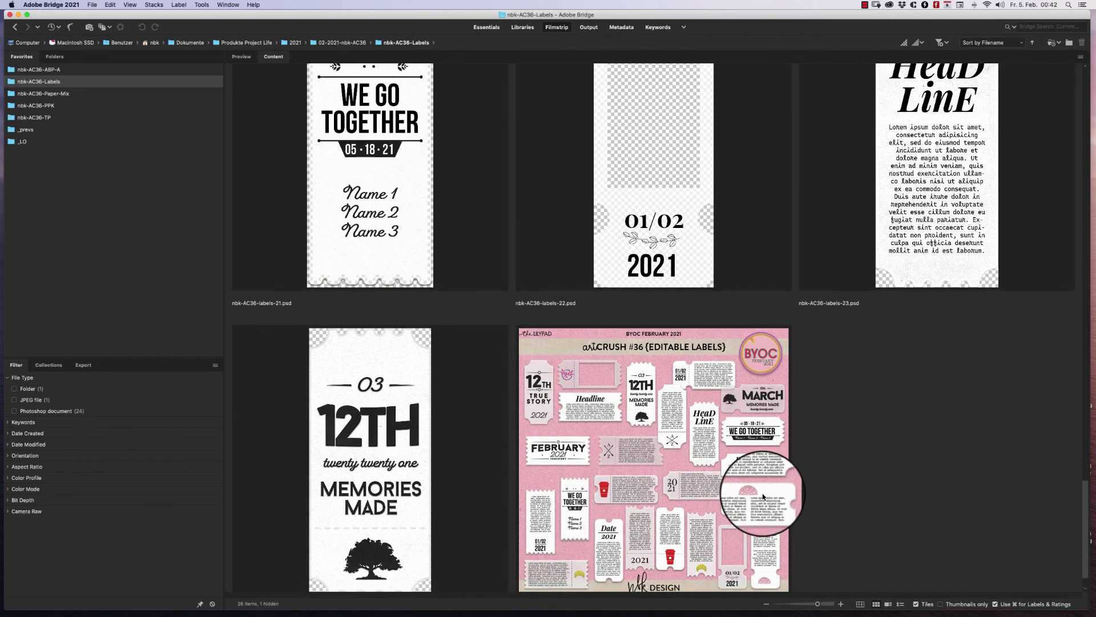
scroll(763, 496, down, 2)
scroll(765, 498, up, 1)
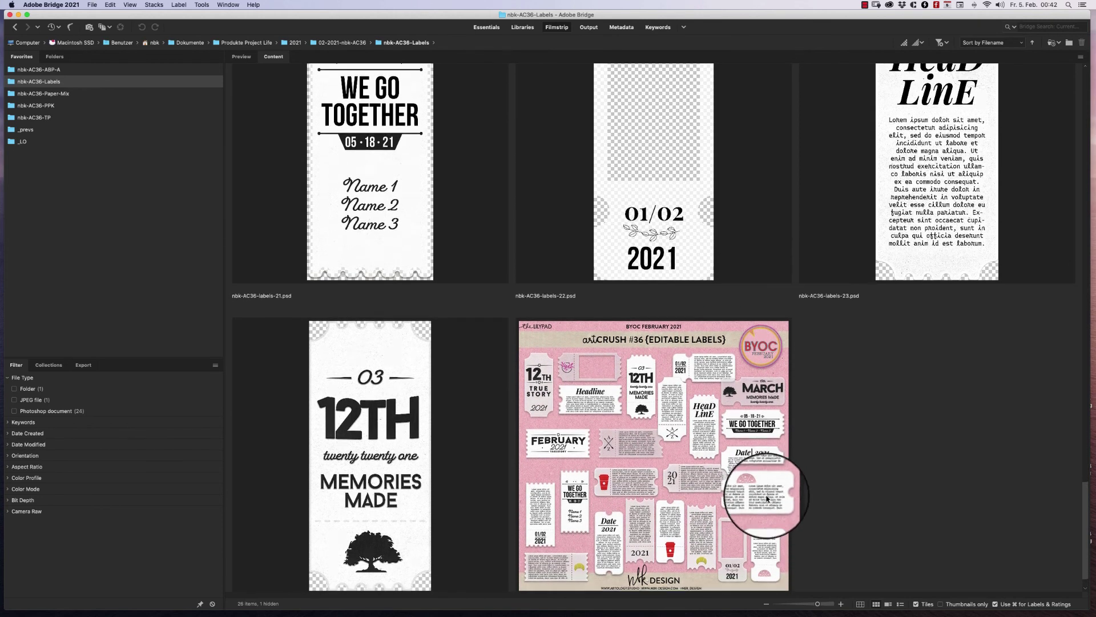
scroll(768, 508, down, 2)
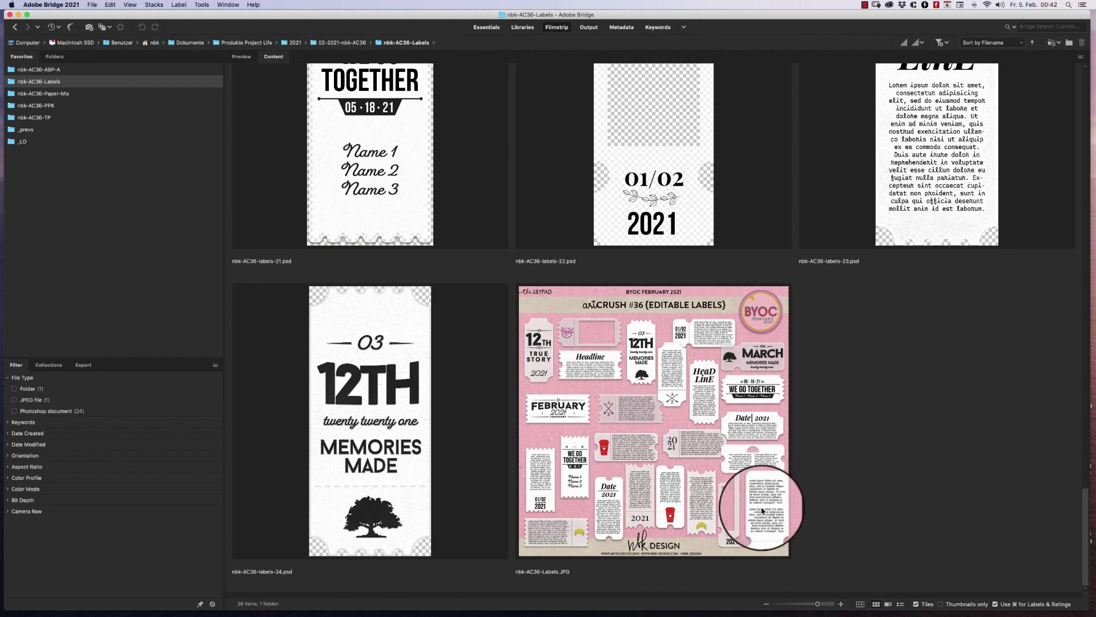
scroll(1055, 374, up, 10)
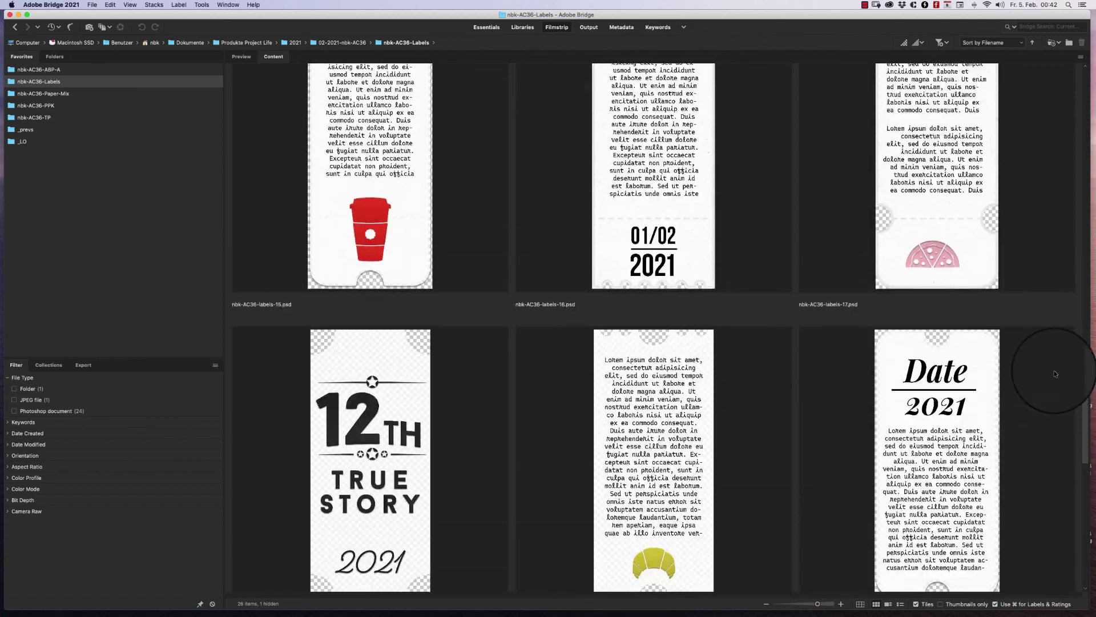
Open nbk-AC36-labels-7.psd from the nbk-AC36-Labels folder in Photoshop.
scroll(1056, 374, up, 10)
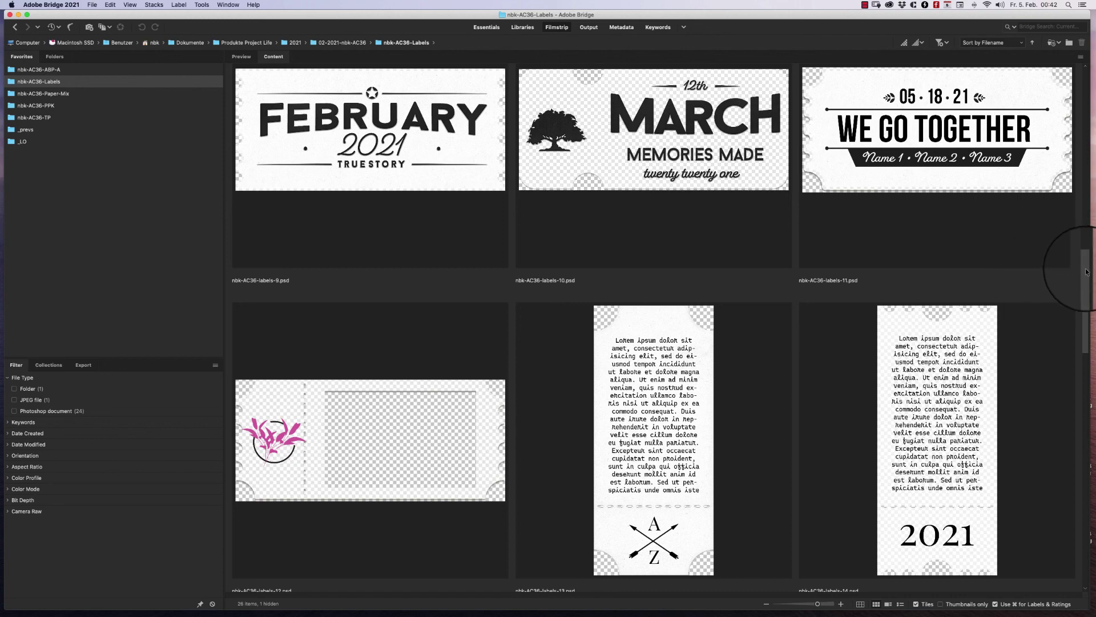
scroll(1004, 378, down, 10)
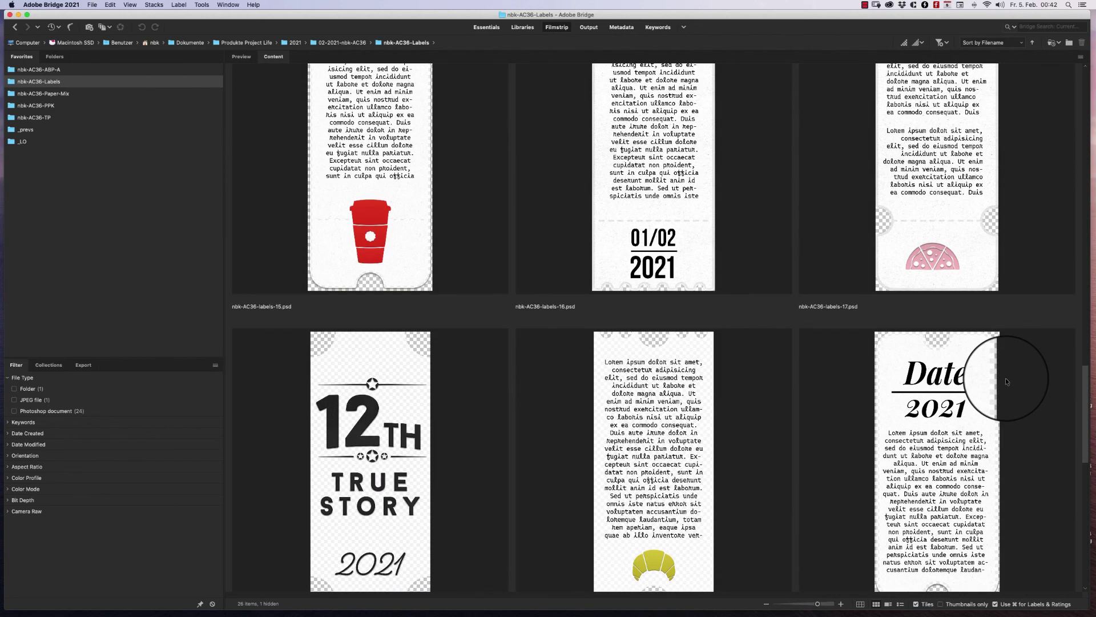
scroll(1005, 378, up, 5)
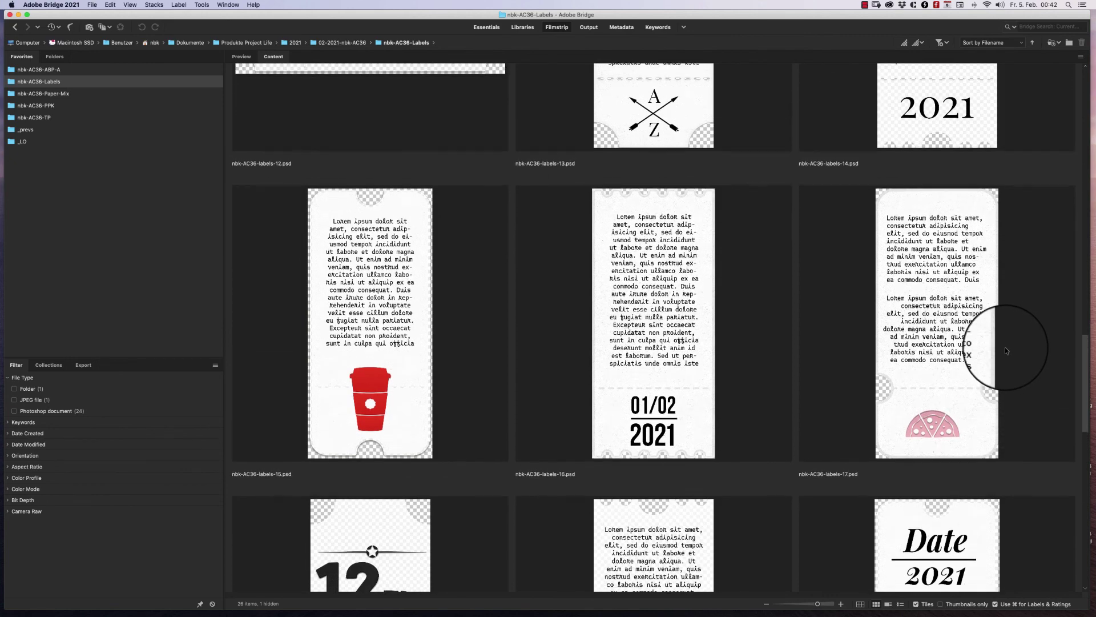
scroll(1004, 347, up, 5)
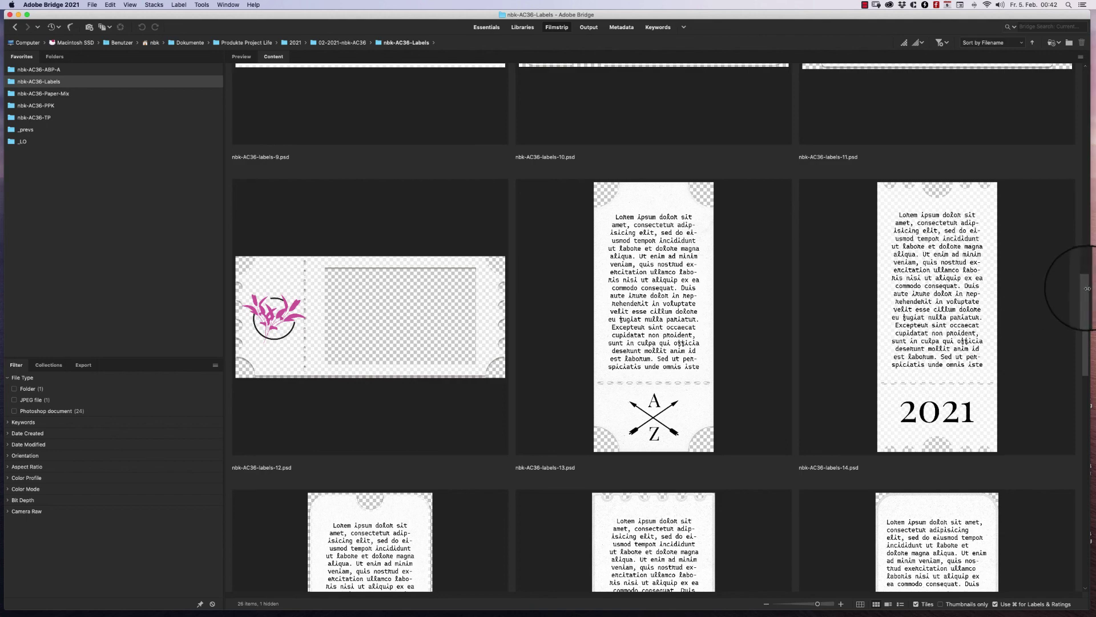
drag(1088, 274, 1089, 167)
click(739, 342)
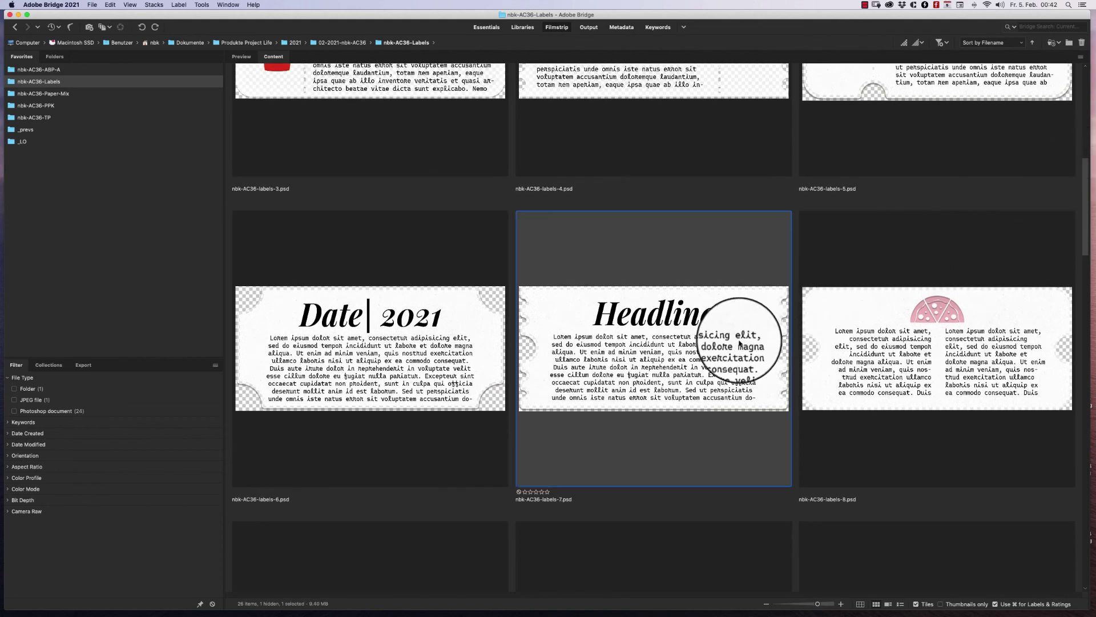
double_click(739, 342)
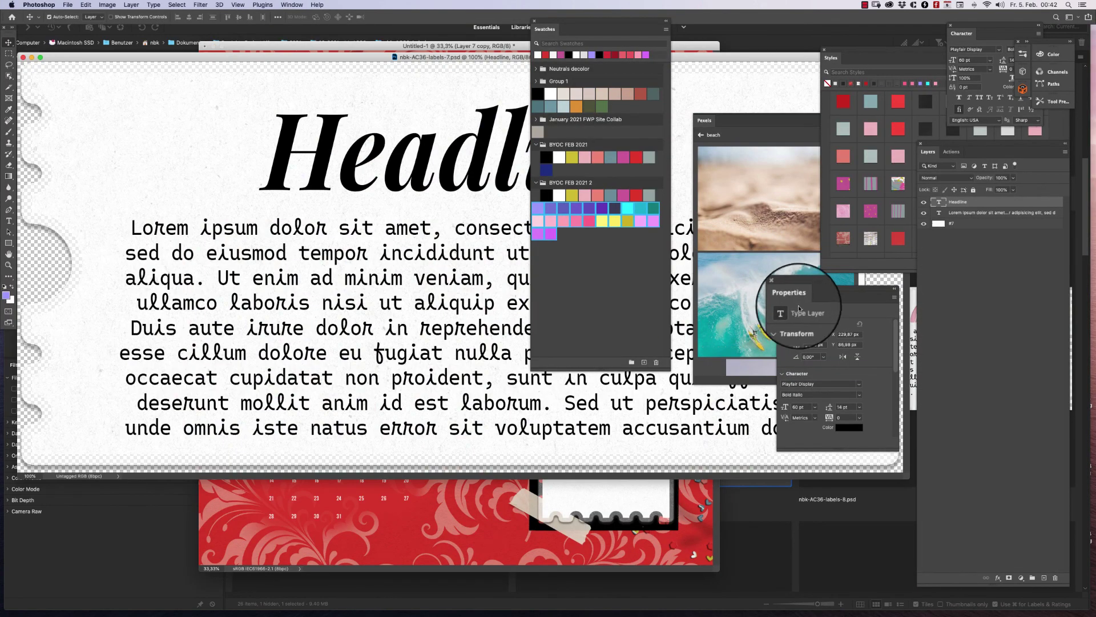
Try yellow, leaf-patterned, pink and pale grey-green styles on the label's #7 background layer.
click(967, 223)
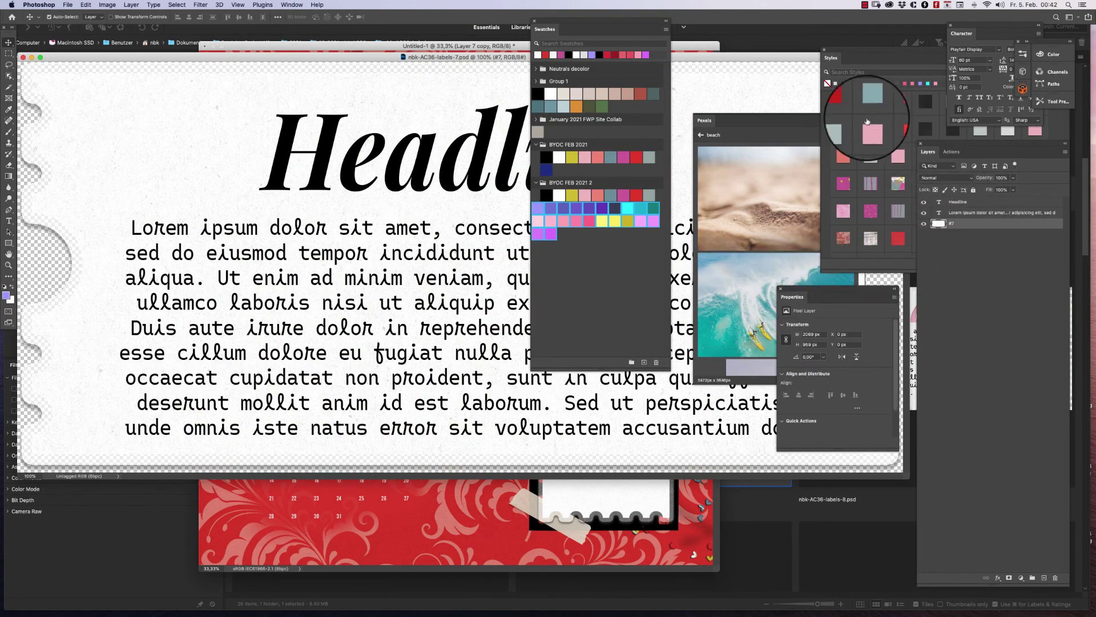
click(847, 104)
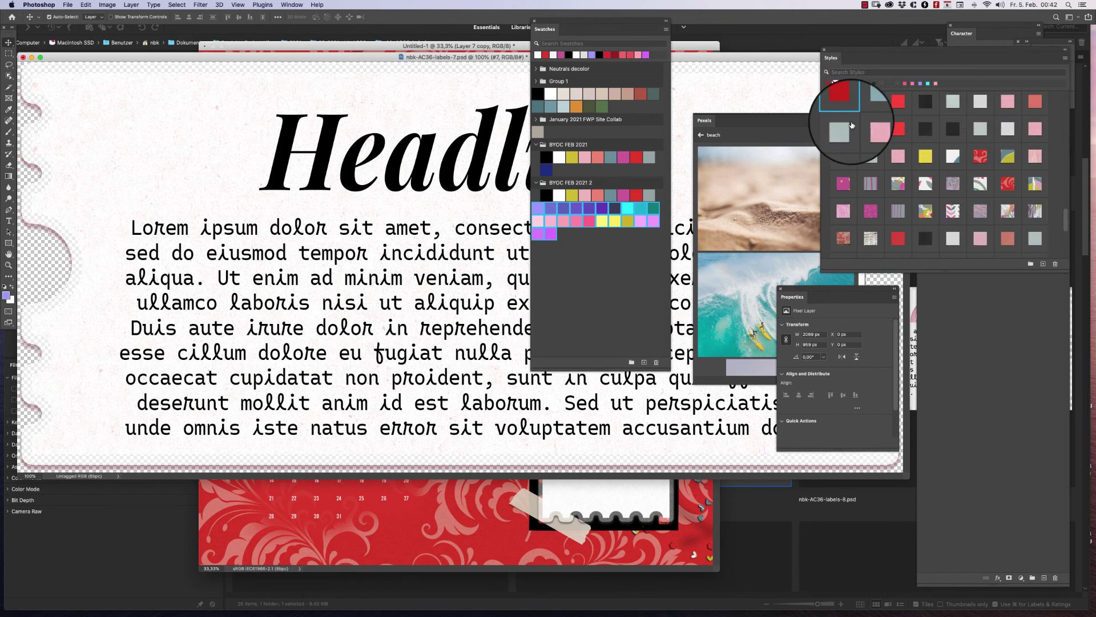
click(925, 156)
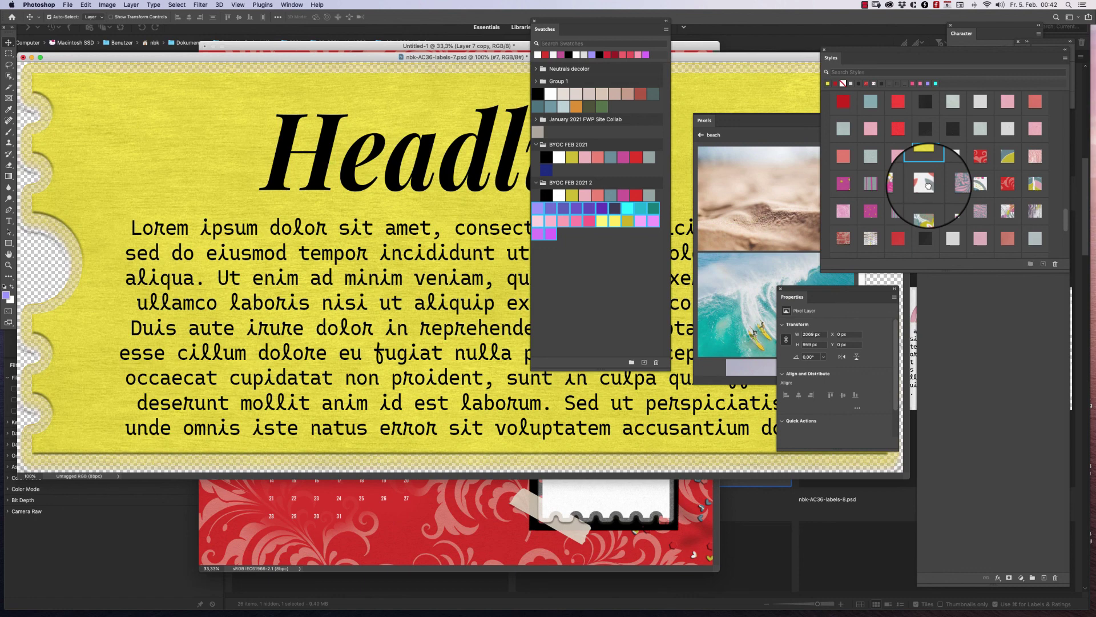
click(928, 185)
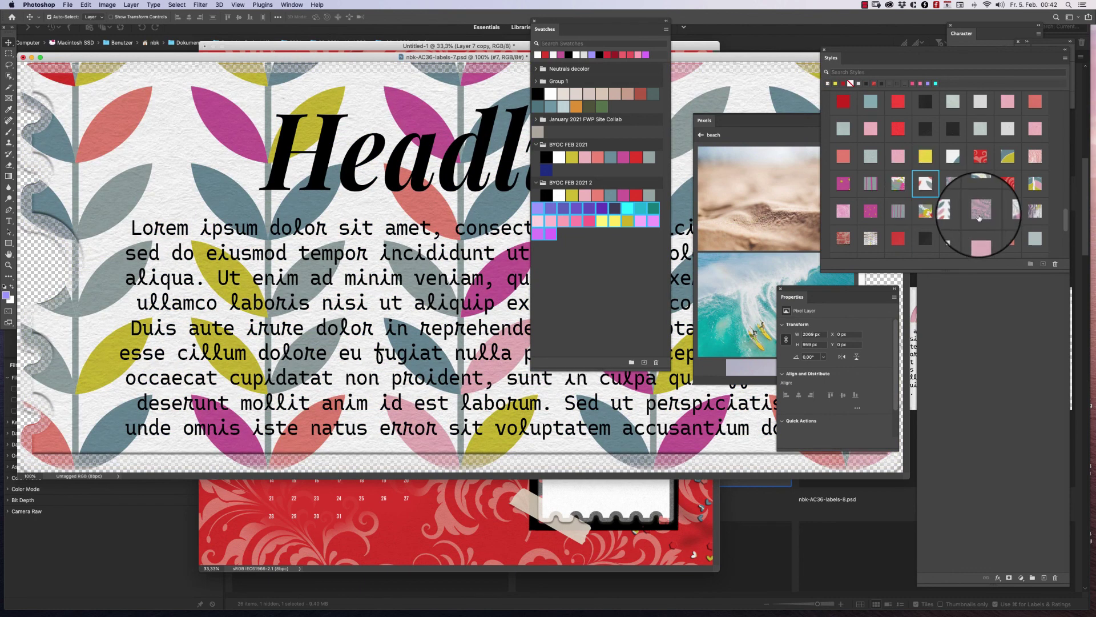
click(980, 211)
click(980, 240)
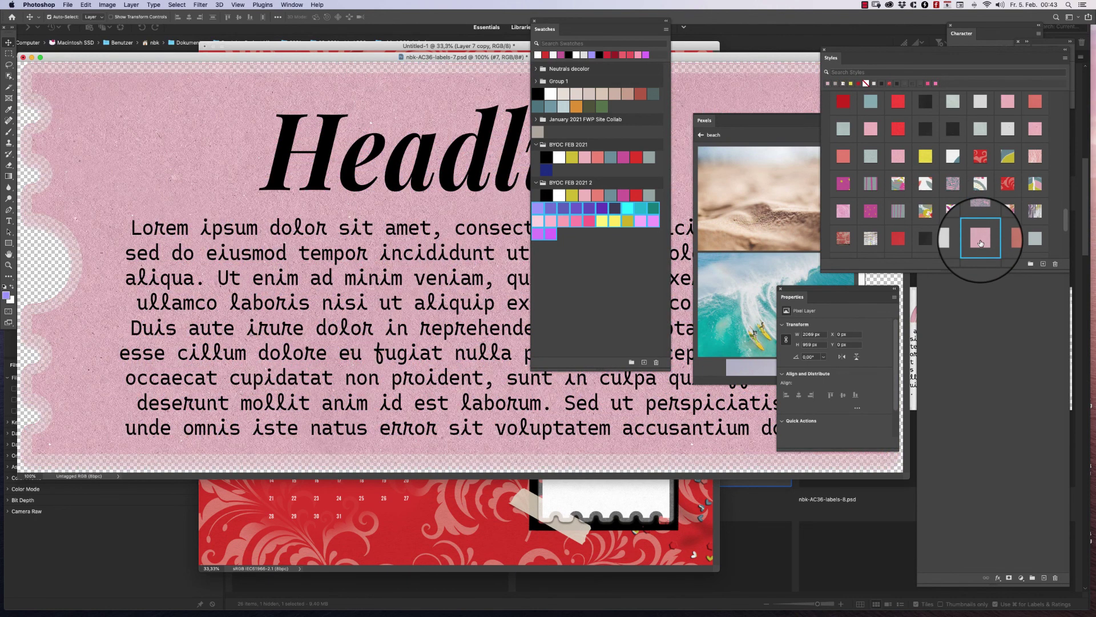
click(980, 128)
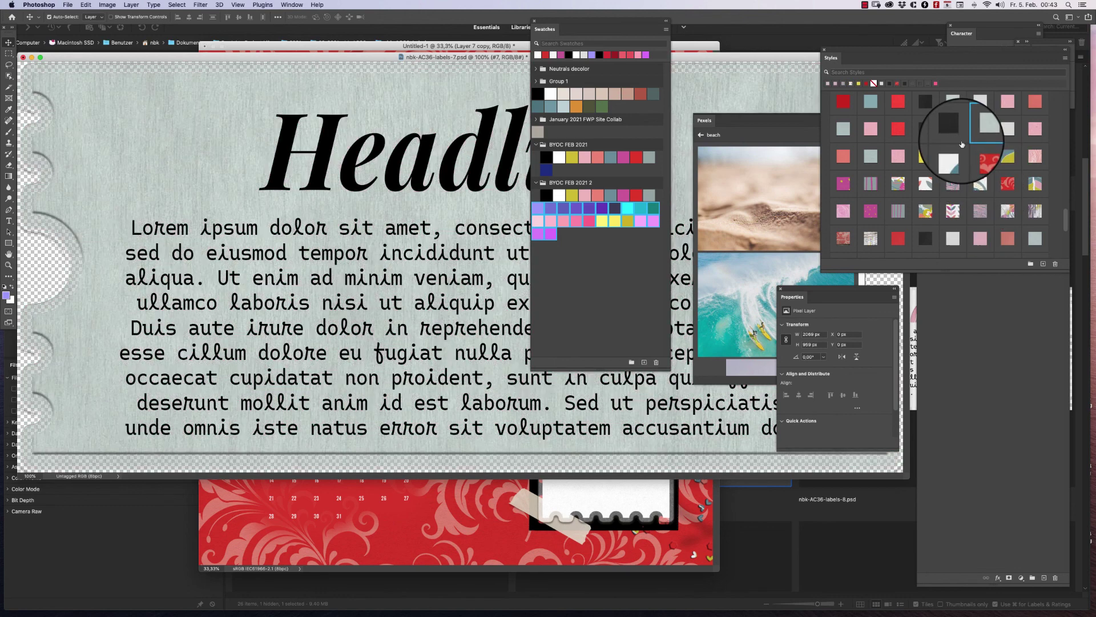
Close nbk-AC36-labels-7.psd without saving its changes and return to Bridge.
key(super+w)
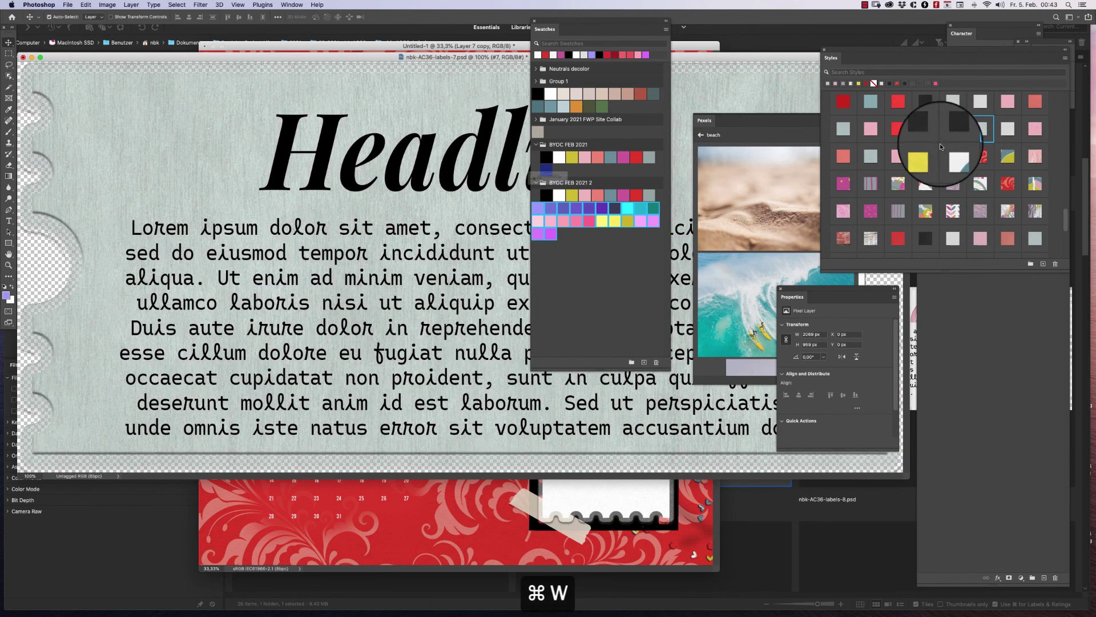
click(517, 198)
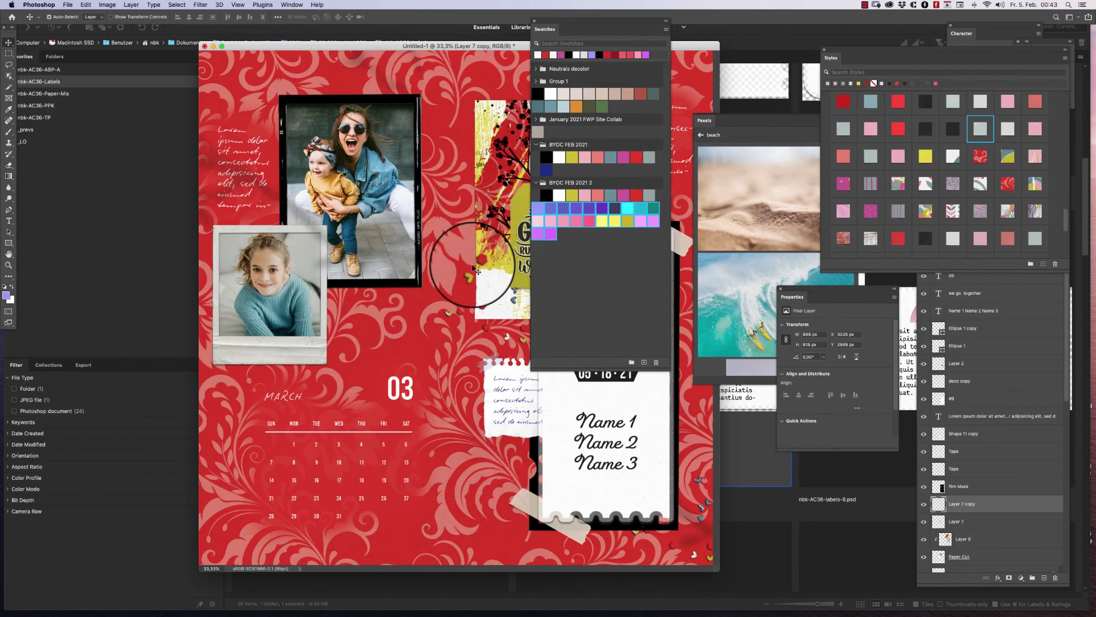
click(173, 258)
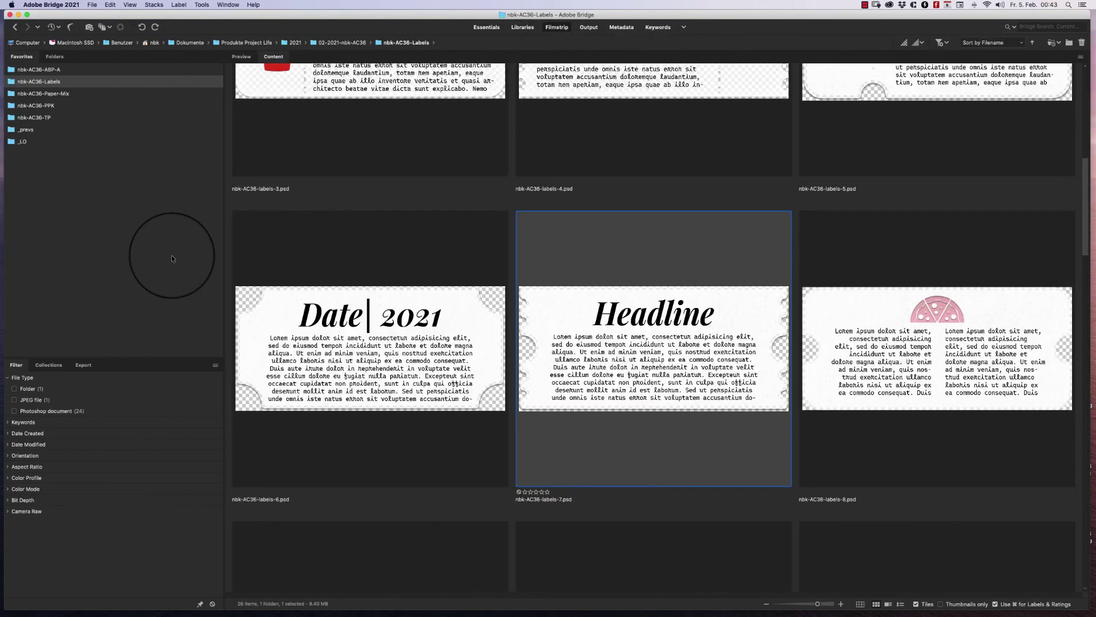
Open the Cards-3x4 subfolder inside the Cards folder of nbk-AC36-PPK.
click(62, 110)
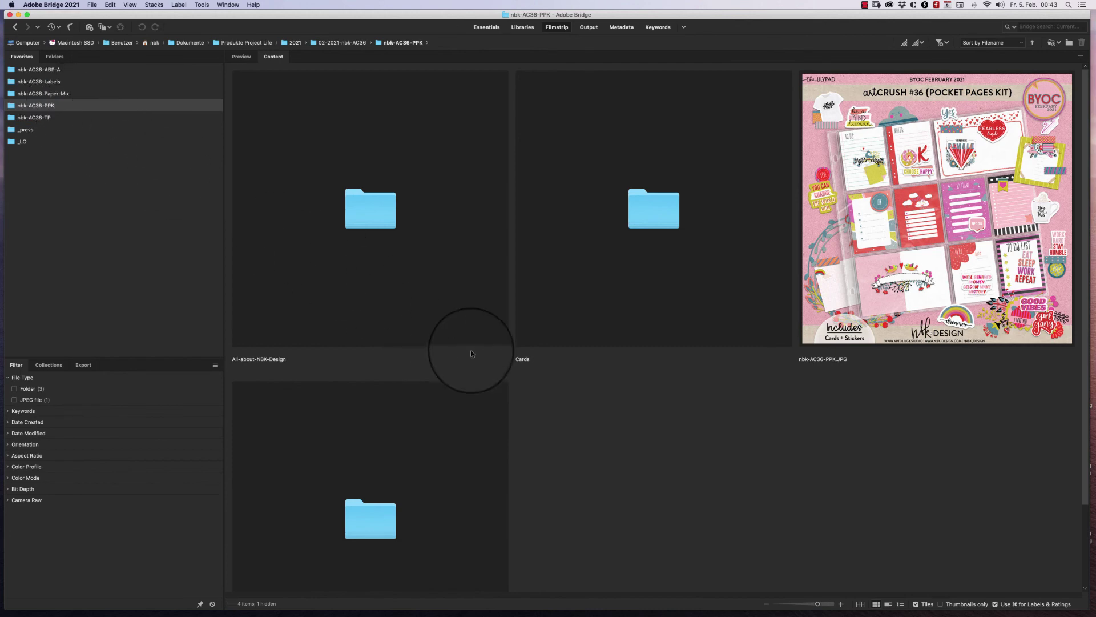
double_click(631, 231)
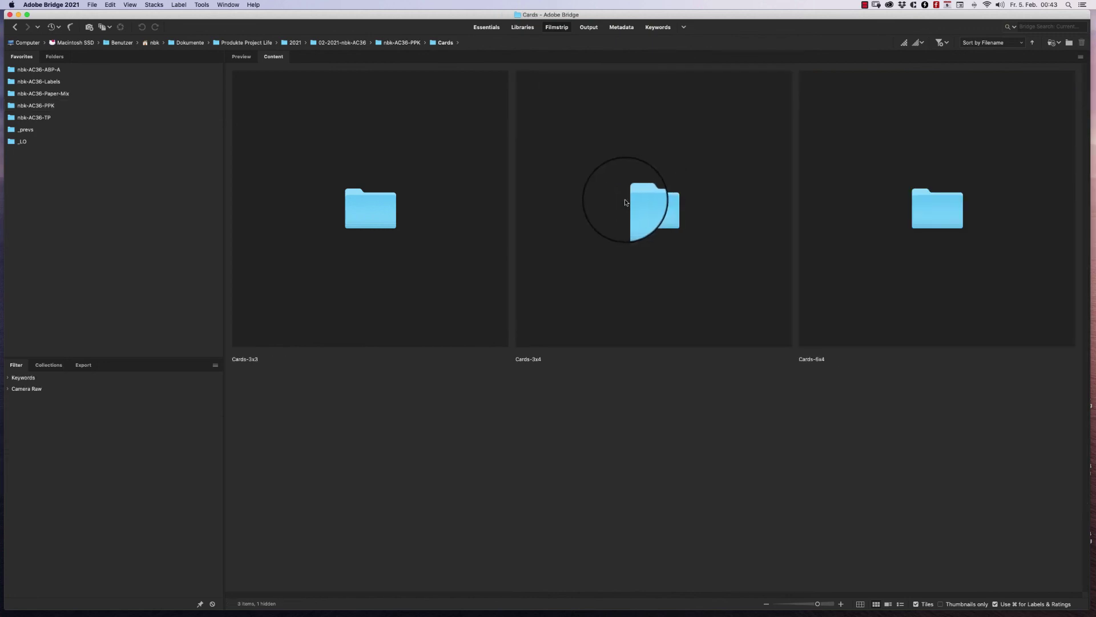
double_click(662, 204)
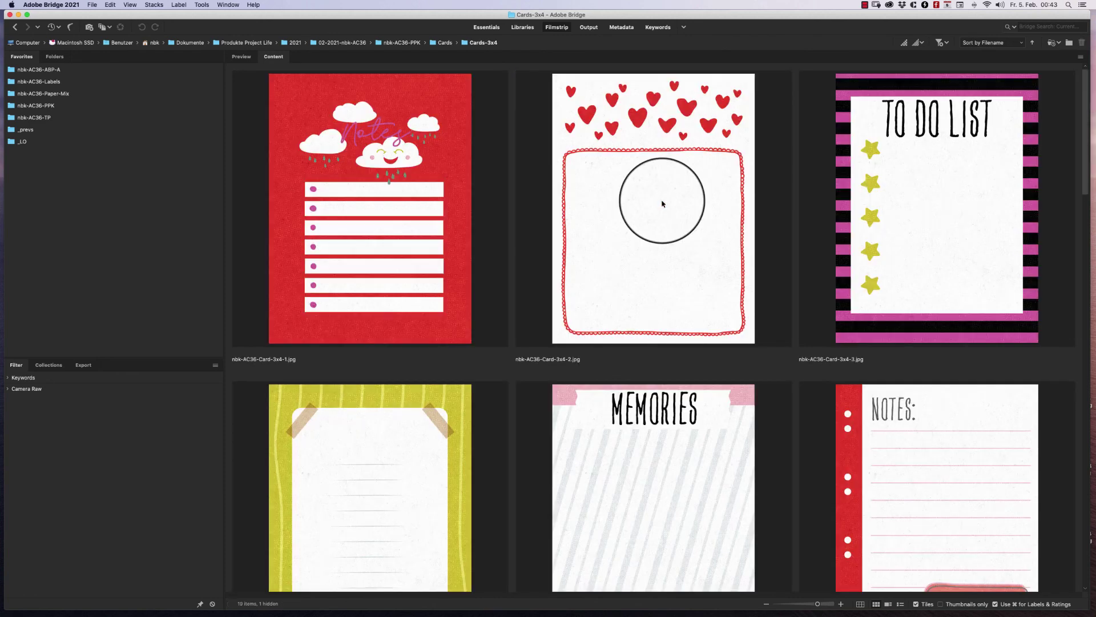
Examine the decorated journaling cards and the solid-colour cards in the Cards-3x4 folder.
drag(1082, 80, 1016, 171)
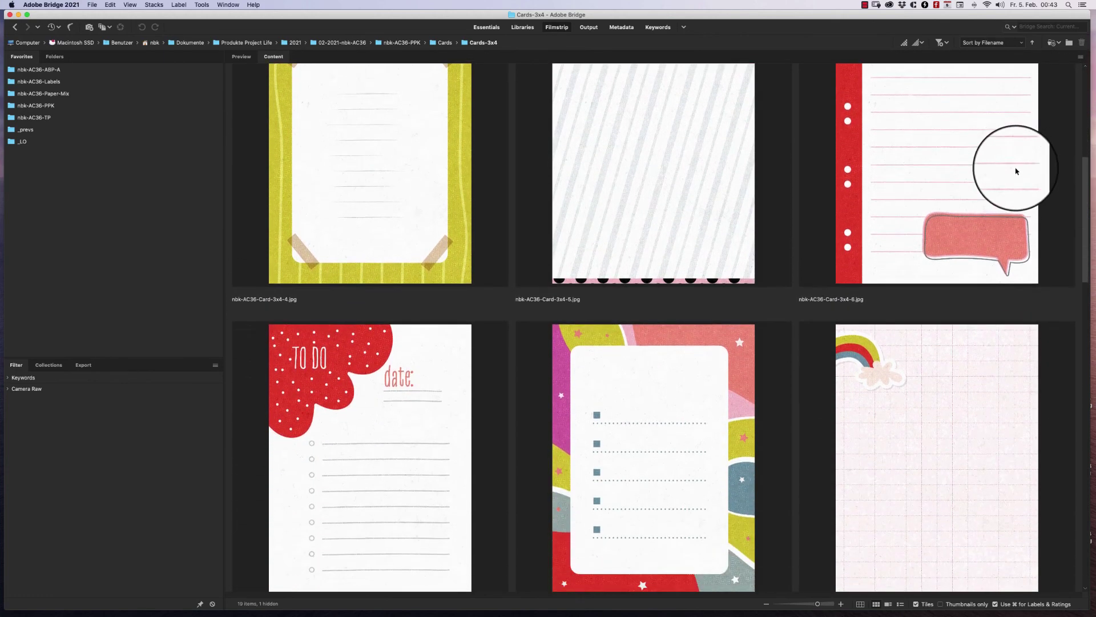
scroll(1016, 172, down, 10)
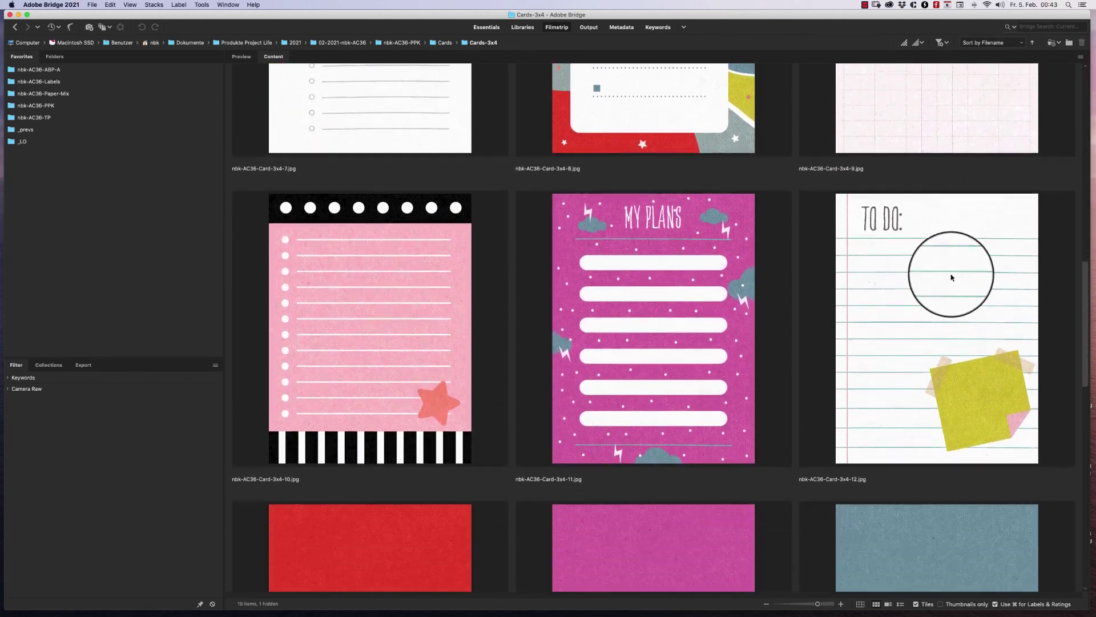
scroll(951, 278, down, 10)
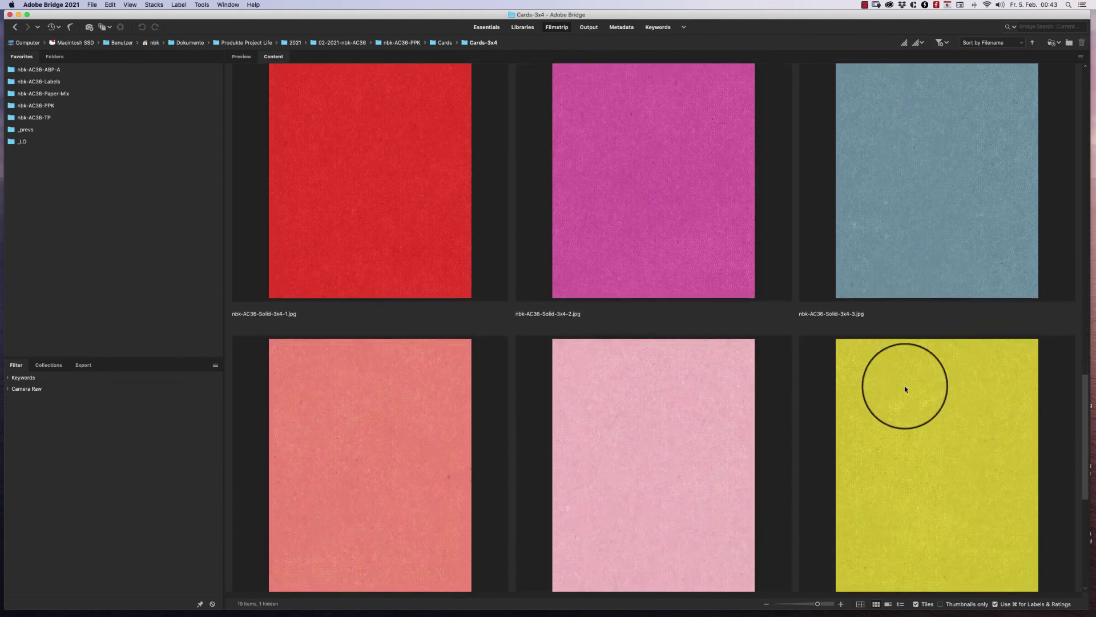
scroll(905, 394, down, 5)
scroll(885, 441, up, 15)
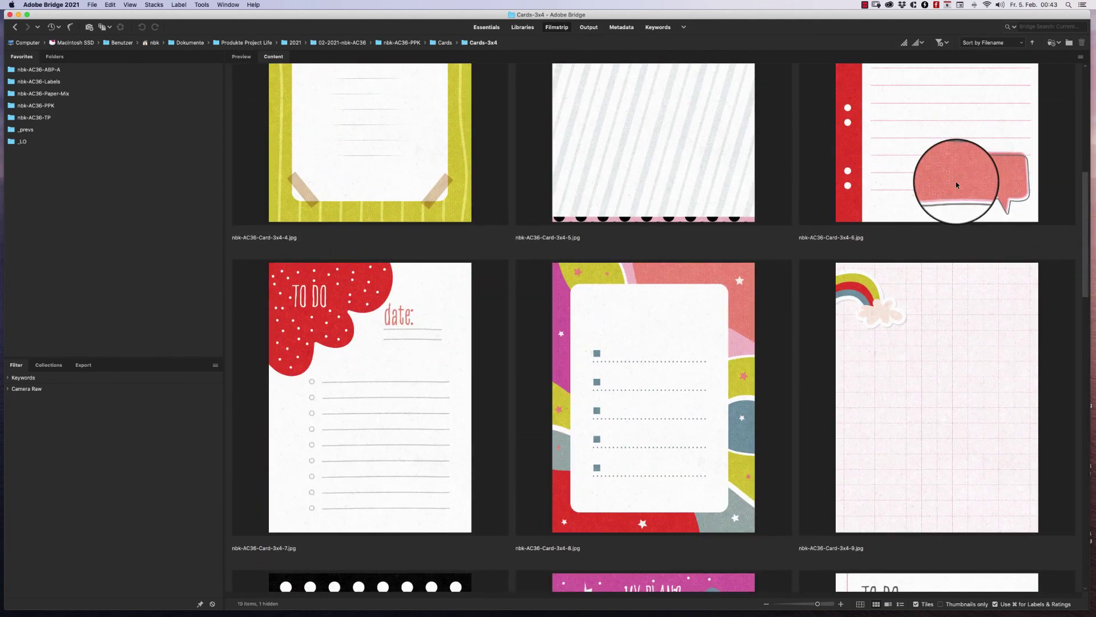
scroll(957, 184, up, 2)
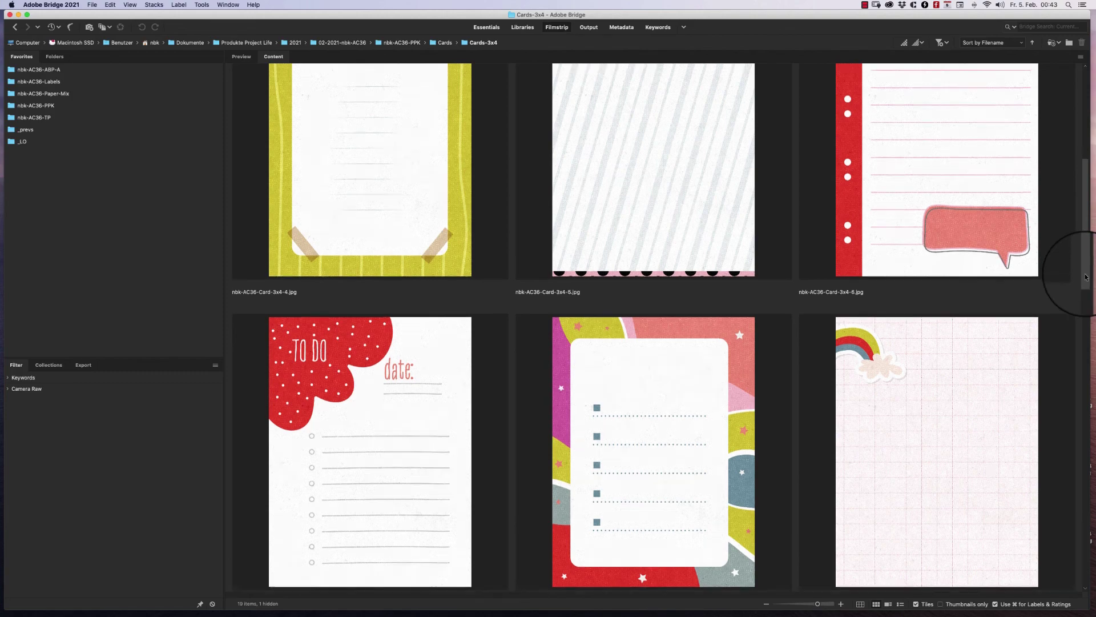
drag(1087, 270, 1086, 180)
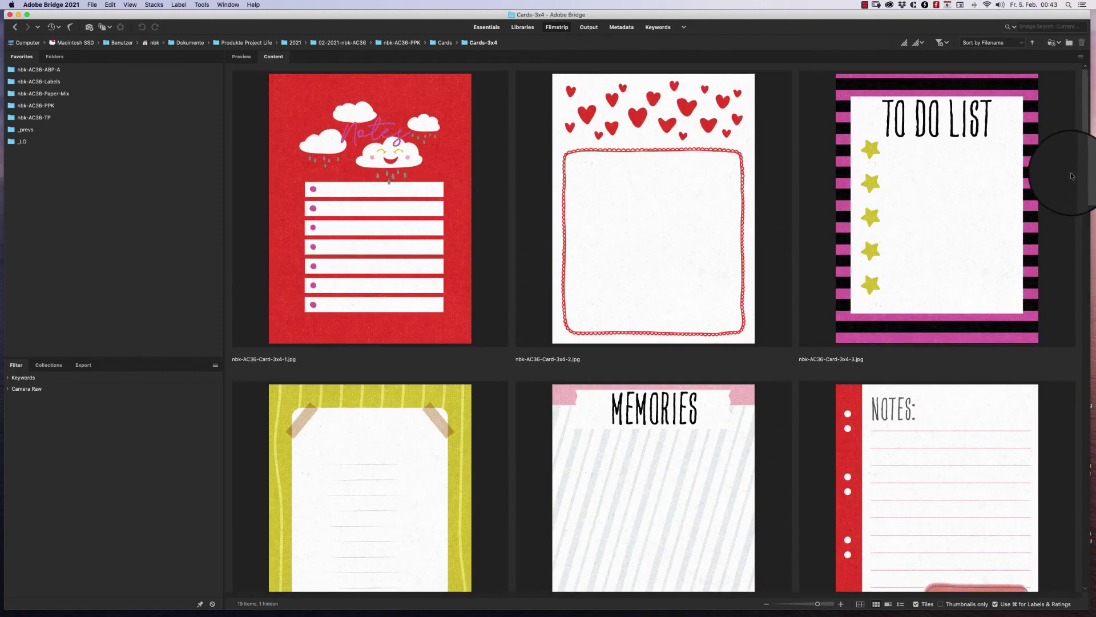
Open nbk-AC36-Card-3x4-2.jpg in Photoshop, copy it into the Untitled-1 layout as the front layer and place it over the March calendar.
double_click(681, 235)
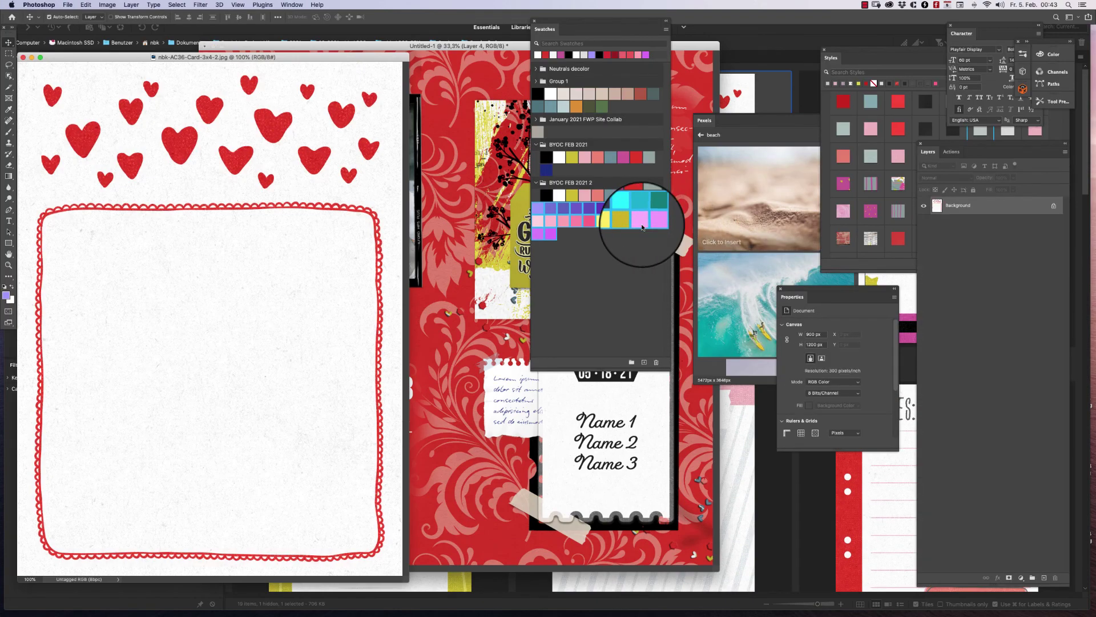
drag(411, 232, 441, 251)
key(super+adiaeresis)
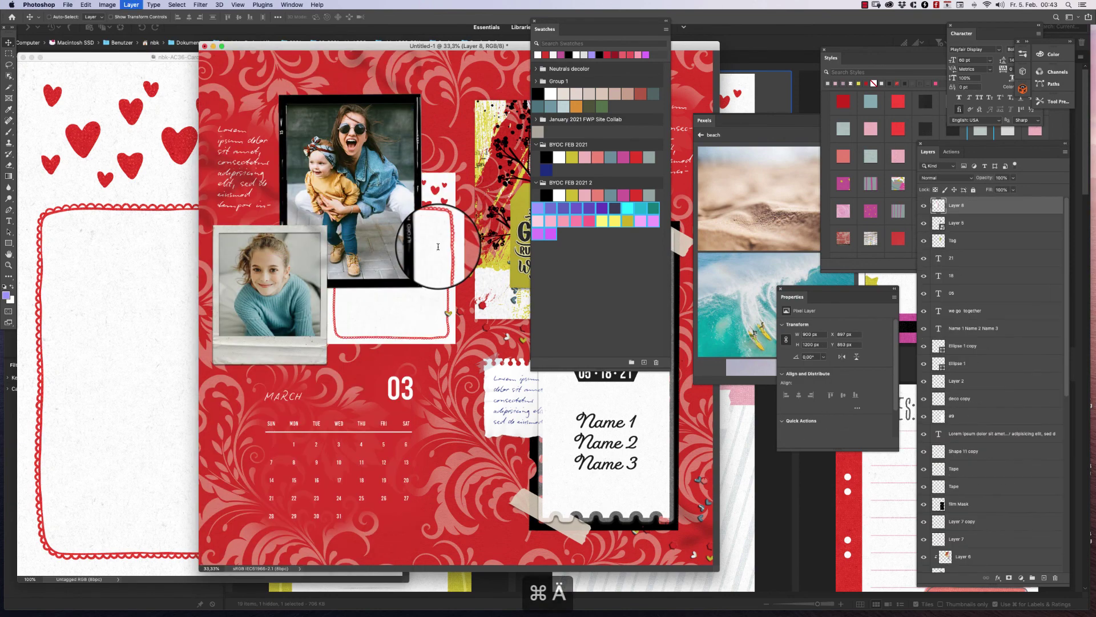
drag(435, 247, 367, 448)
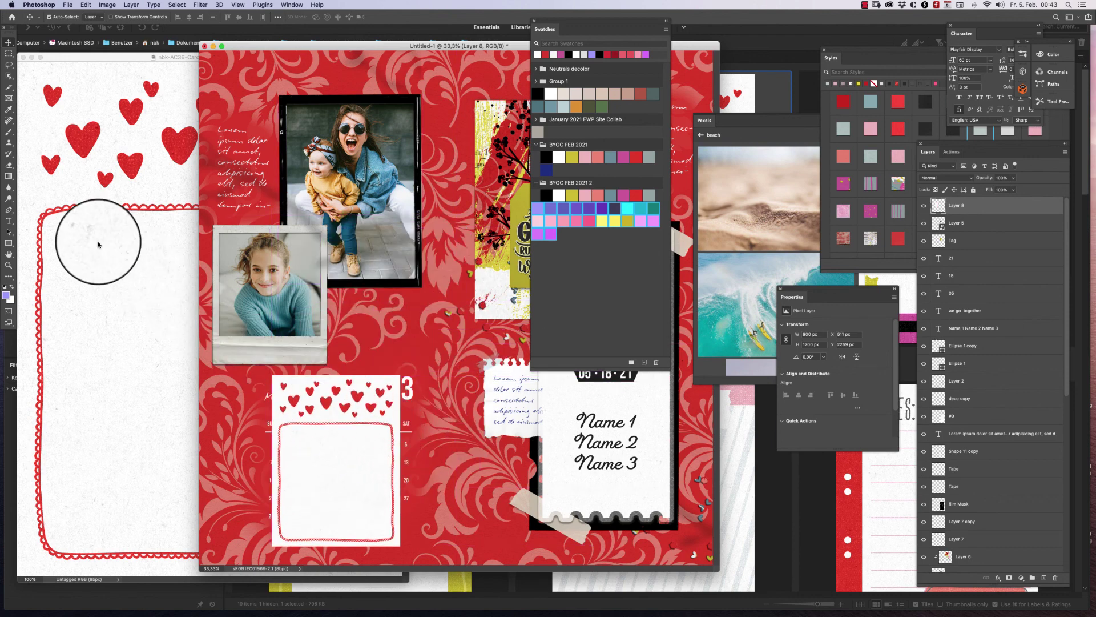
Close the nbk-AC36-Card-3x4-2.jpg document and switch back to Bridge.
click(100, 244)
key(super+w)
key(super+Tab)
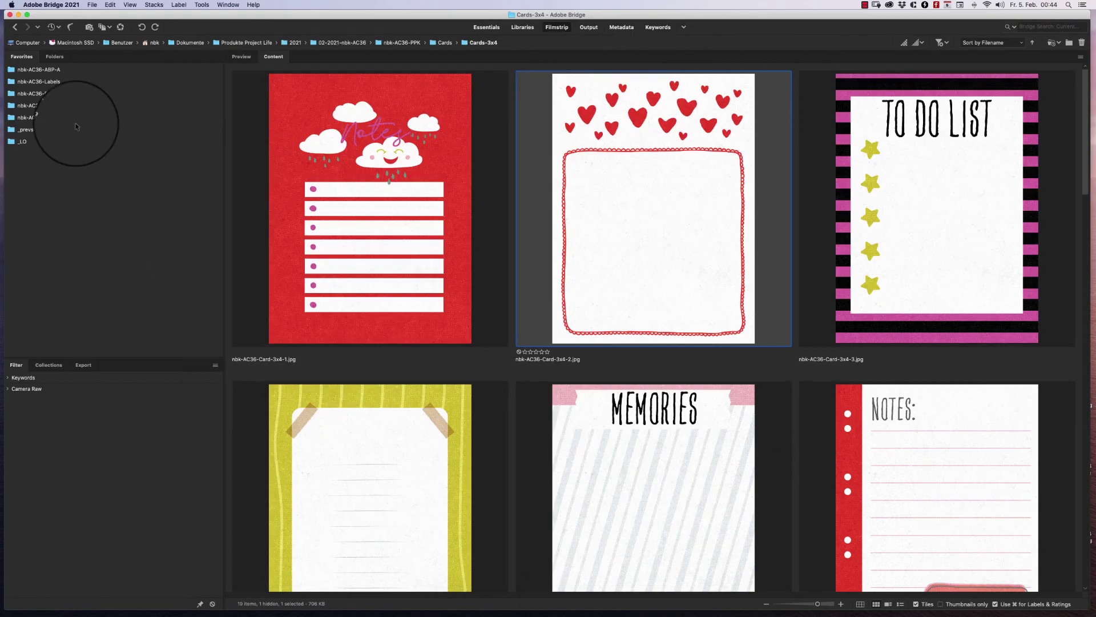
Open nbk-AC36-WA-work hard in silence Sticker.png from the nbk-AC36-ABP-A folder in Photoshop.
click(53, 83)
click(46, 69)
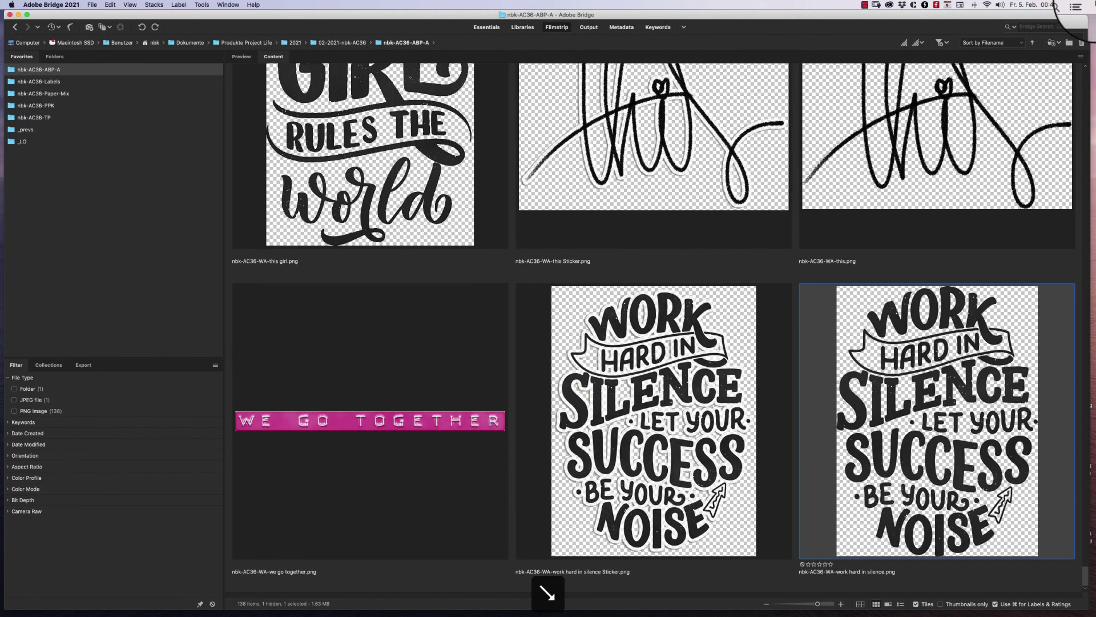
click(654, 456)
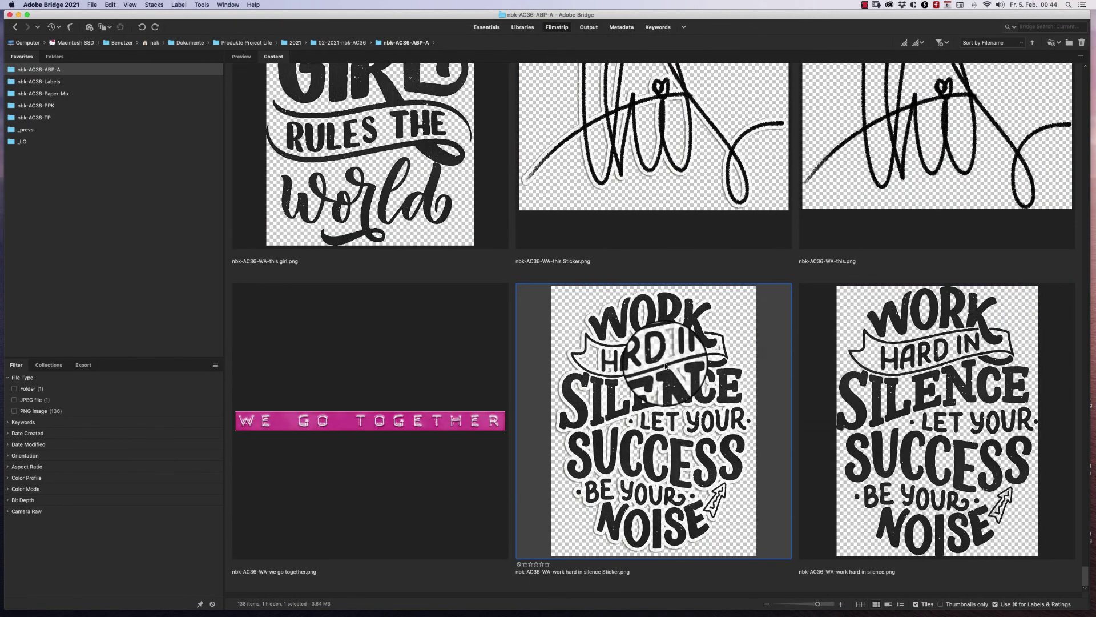
key(super+Tab)
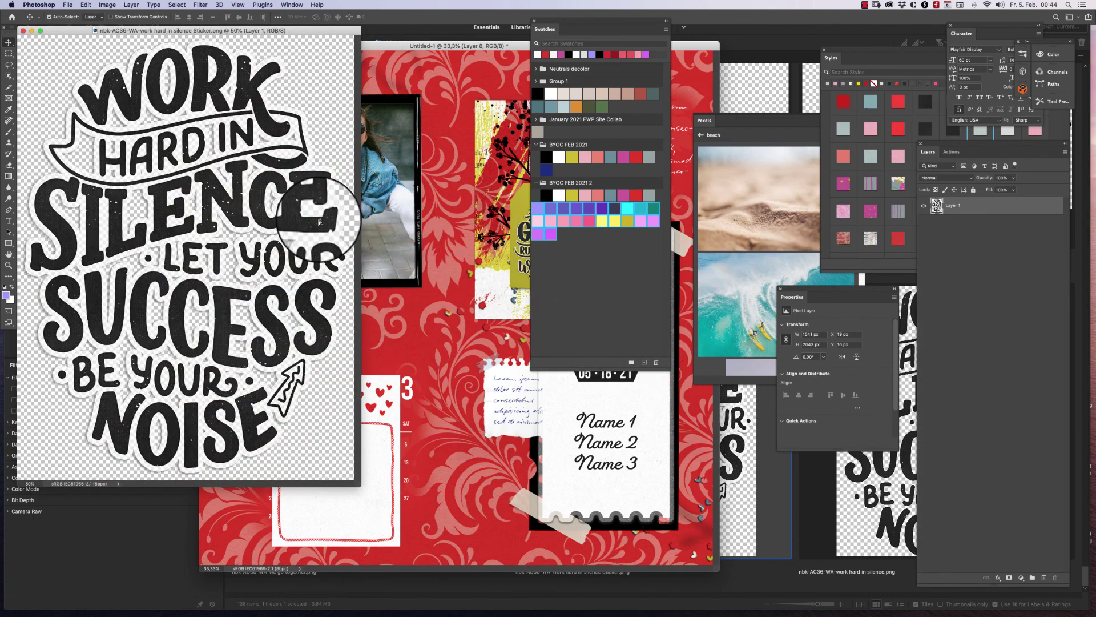
Copy the sticker into the Untitled-1 layout, scale it to about 560 × 744 px and centre it in the heart card's frame.
drag(320, 220, 468, 269)
key(super+t)
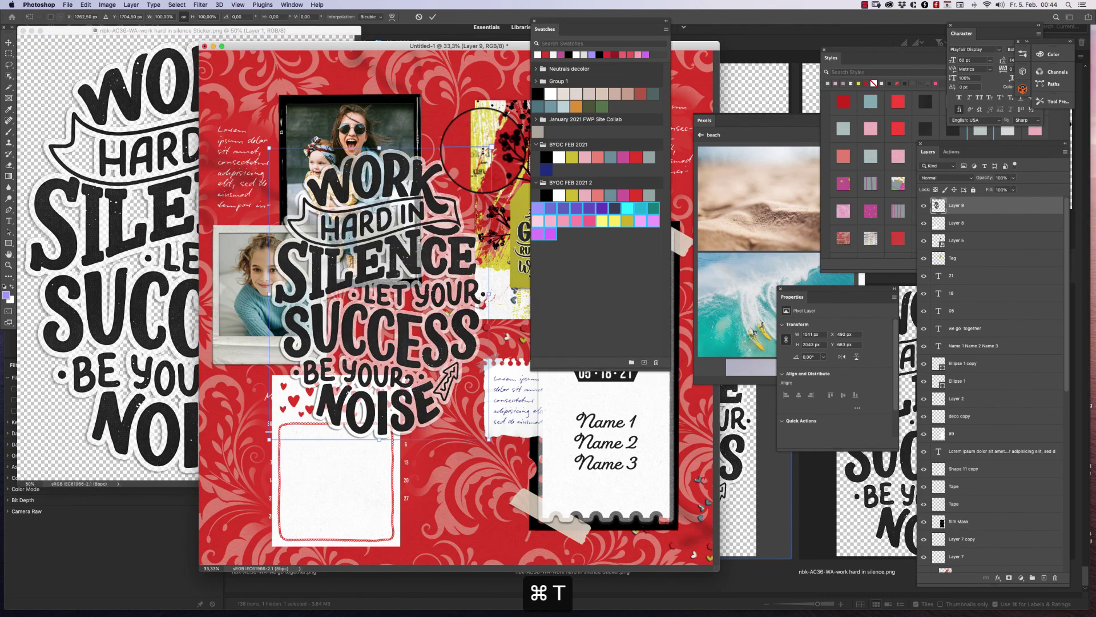
drag(484, 153, 342, 339)
drag(316, 389, 341, 478)
click(403, 336)
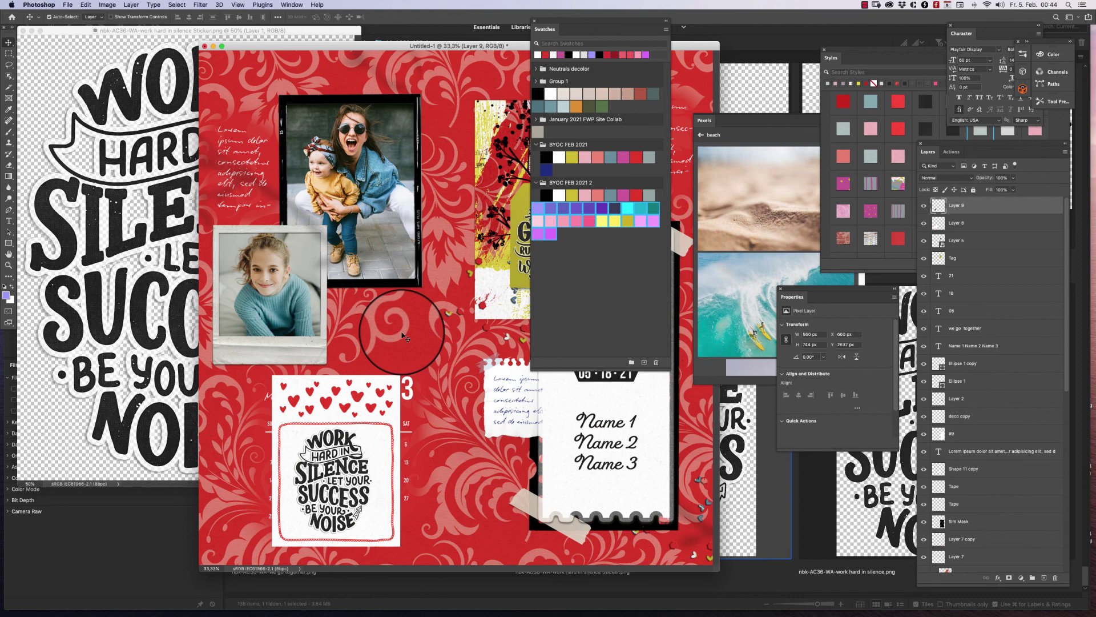
Delete the sticker from the layout and close its source document, returning to Bridge.
key(Delete)
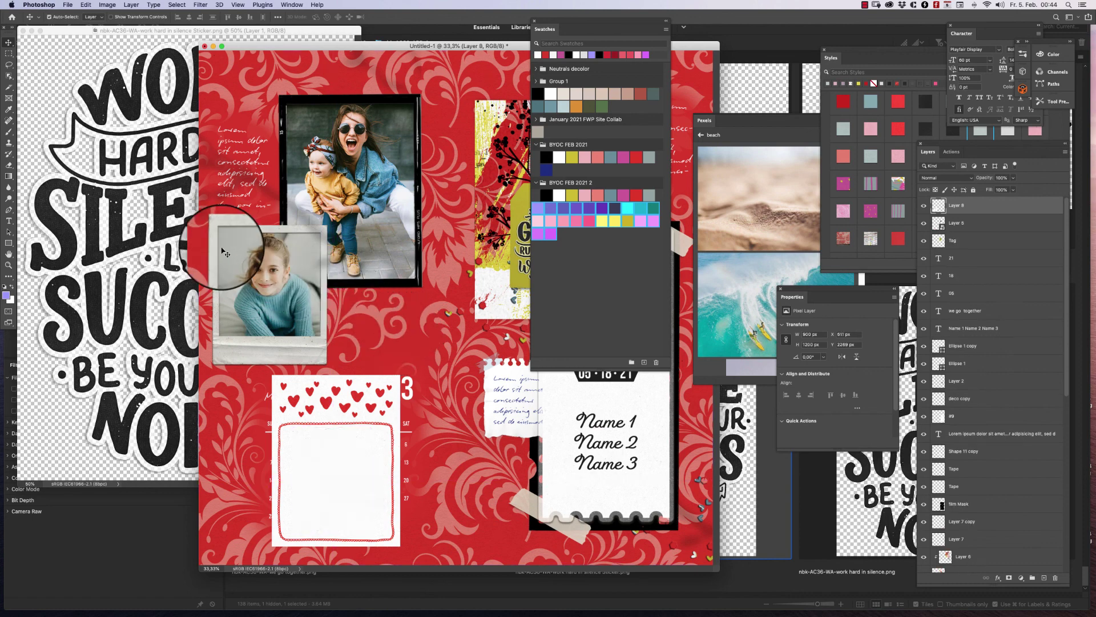
click(121, 231)
key(cmd+w)
click(118, 226)
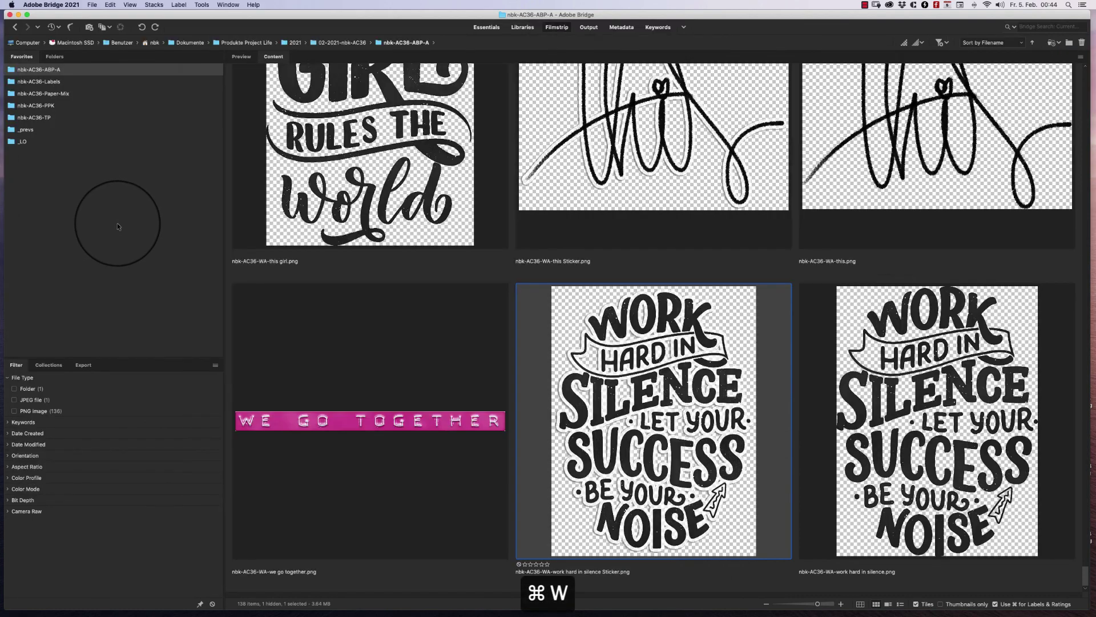
Browse the 3x3 cards in the Cards-3x3 folder of nbk-AC36-PPK, from the journaling designs to the solid colours.
click(63, 105)
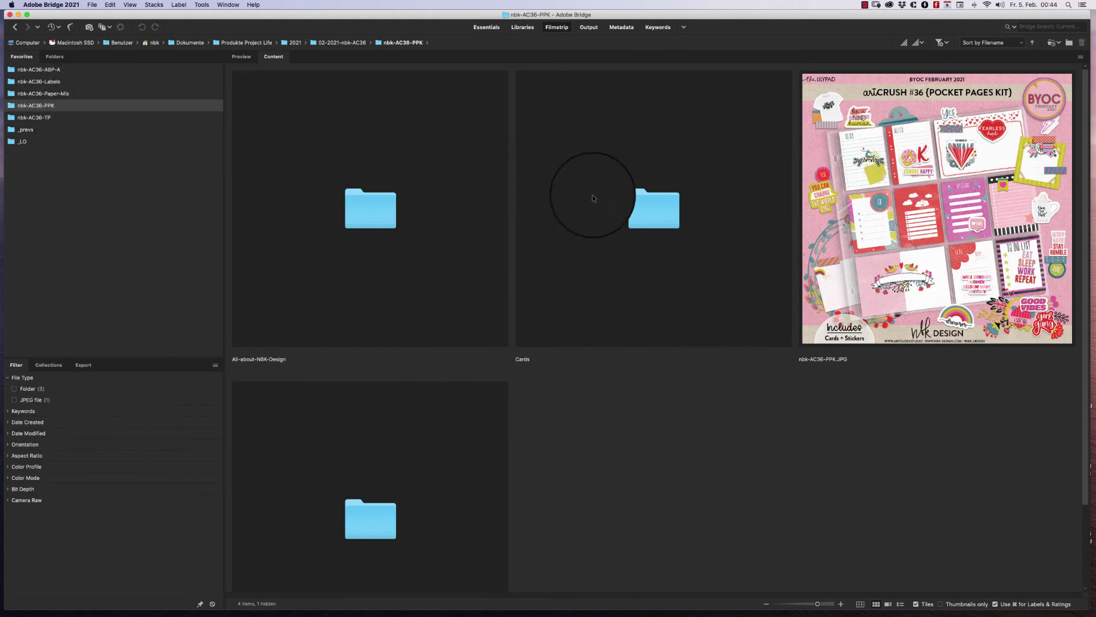
click(657, 209)
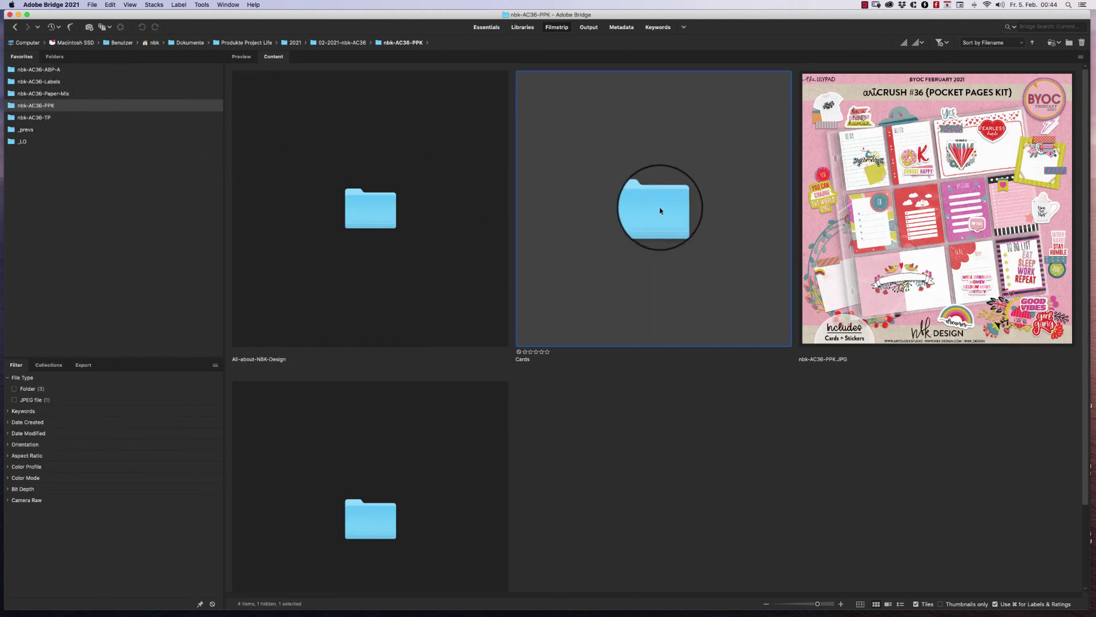
double_click(661, 209)
double_click(364, 218)
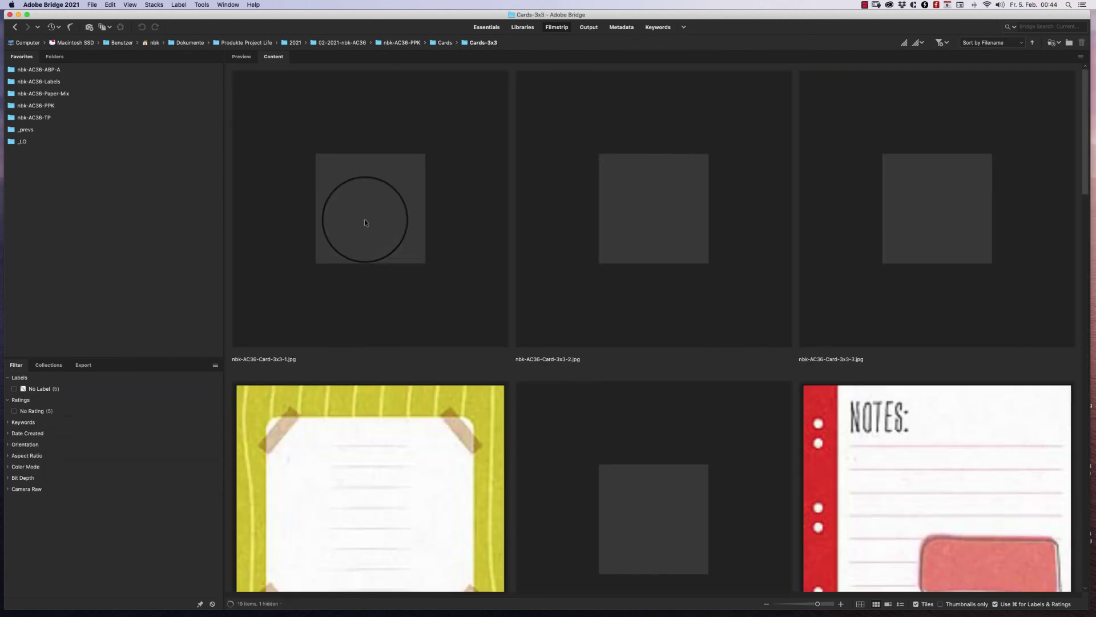
scroll(979, 135, down, 10)
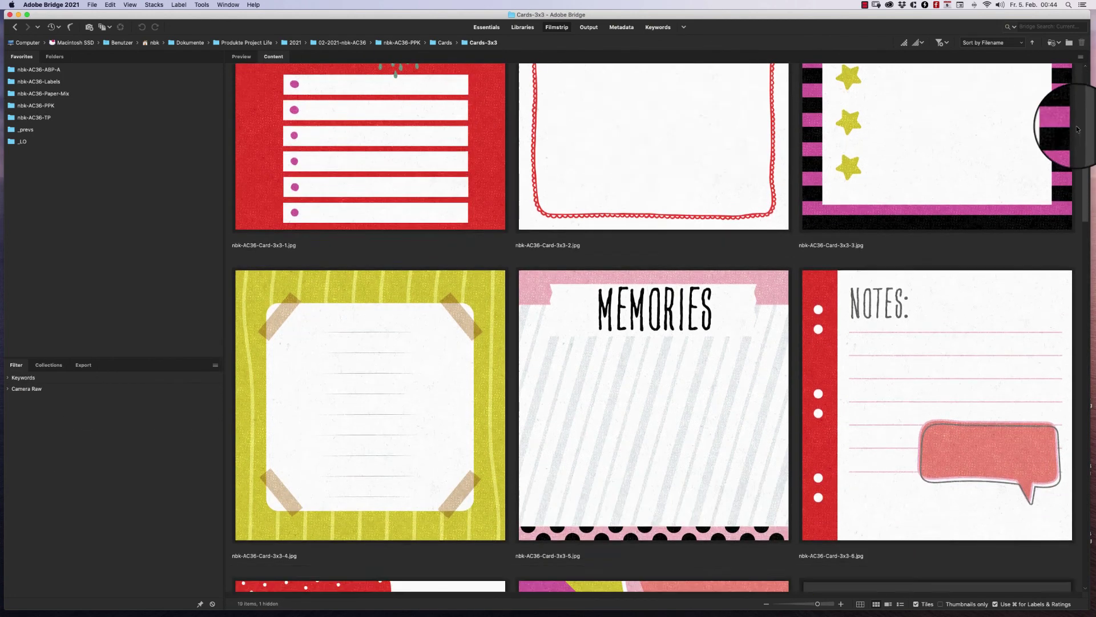
scroll(961, 318, down, 10)
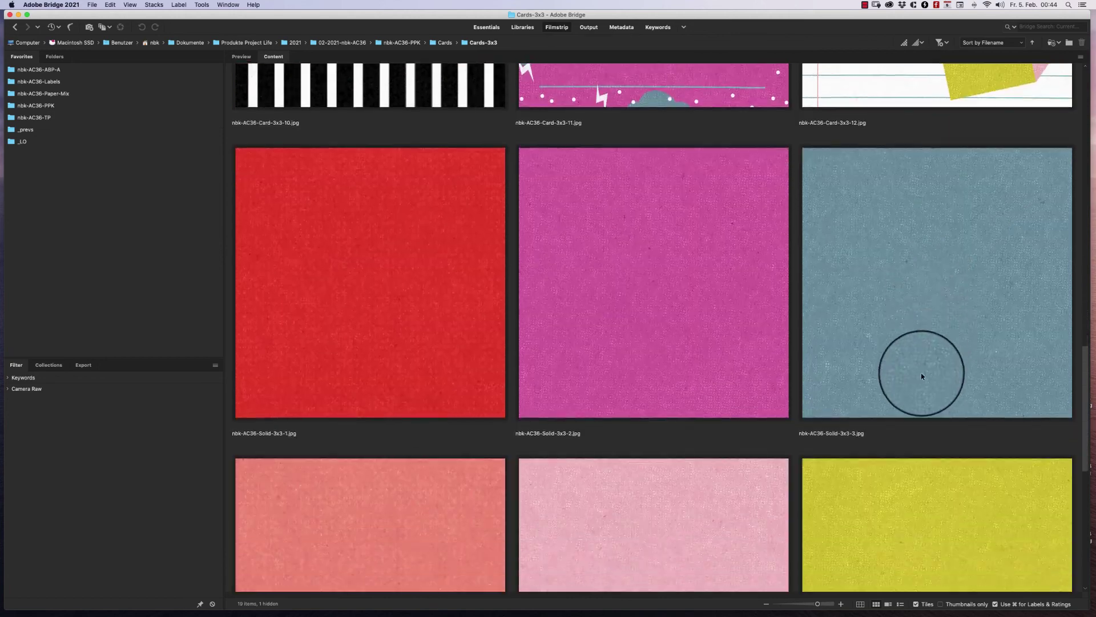
Return to the Cards folder and look through the designs in the Cards-6x4 folder, including the two-tone duo cards.
key(super+Up)
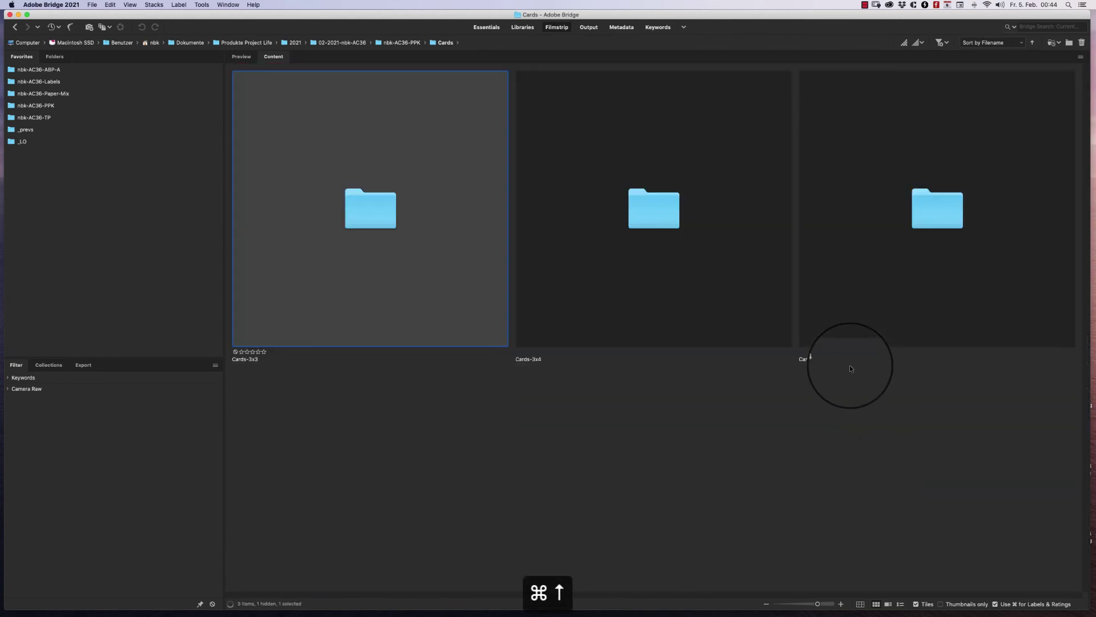
double_click(941, 232)
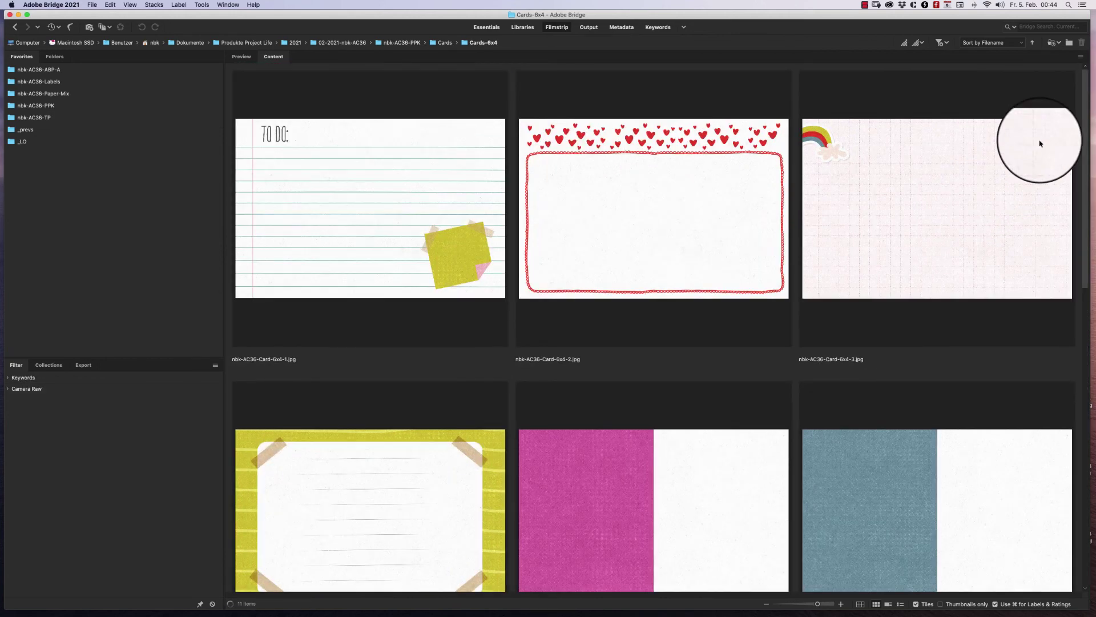
drag(1084, 78, 1022, 249)
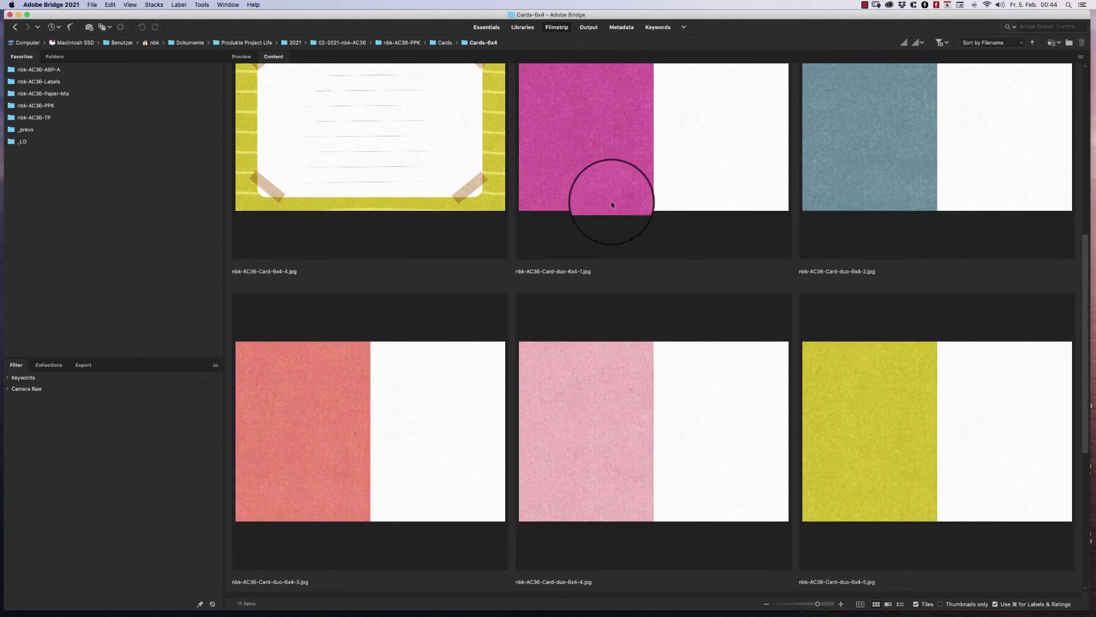
Preview the "hope" layout at the end of the _LO folder full screen, inspect its quote card, and close the preview.
click(32, 143)
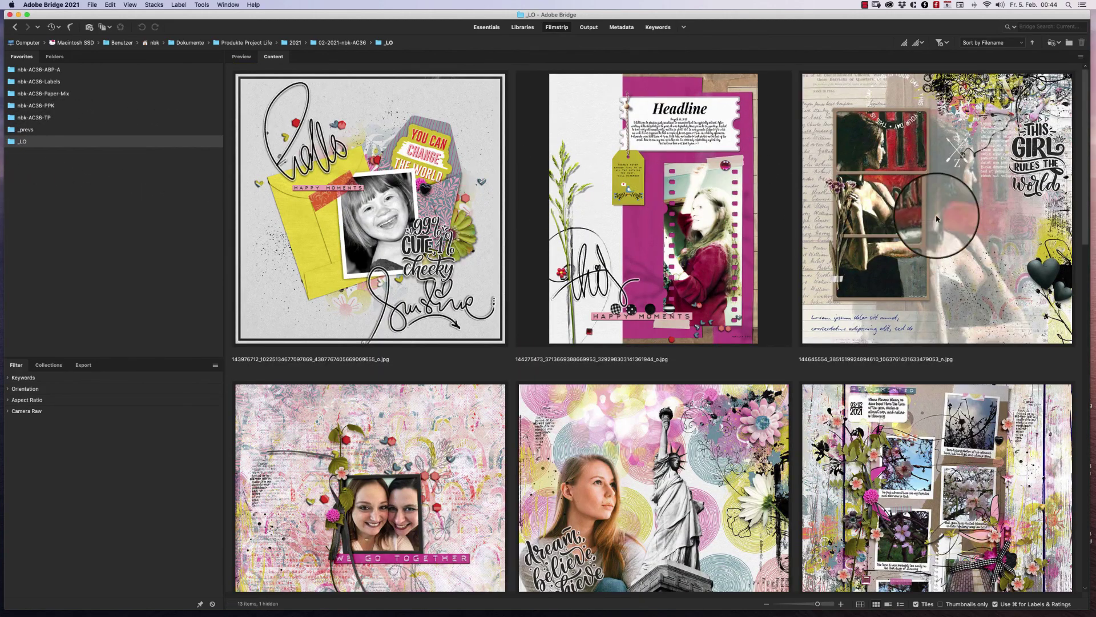
drag(1087, 231, 833, 573)
click(403, 446)
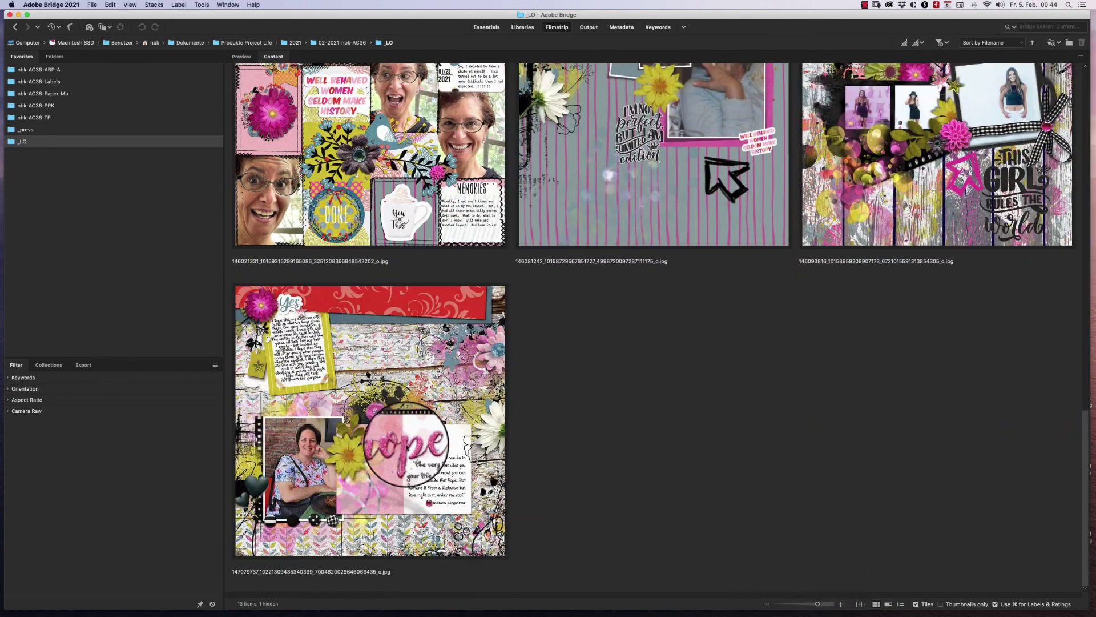
key(space)
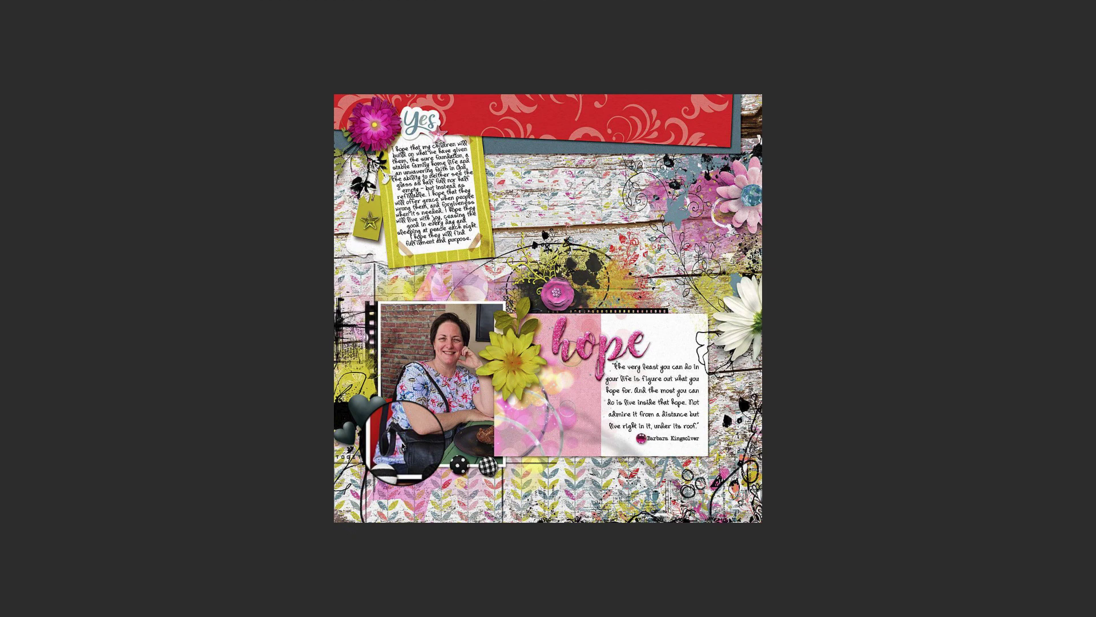
drag(402, 446, 643, 359)
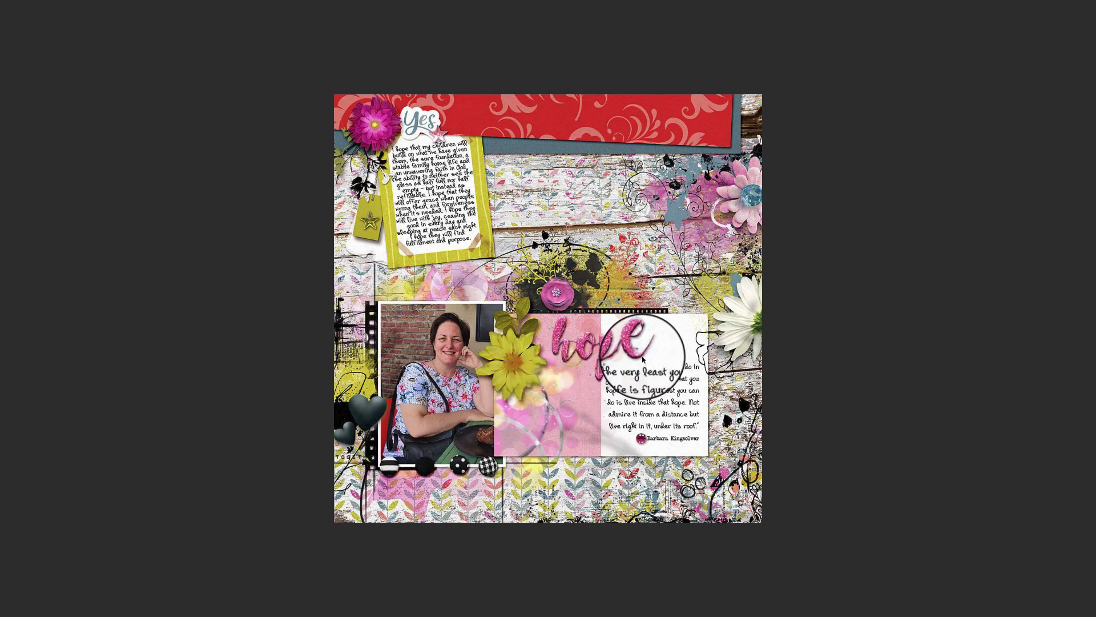
key(space)
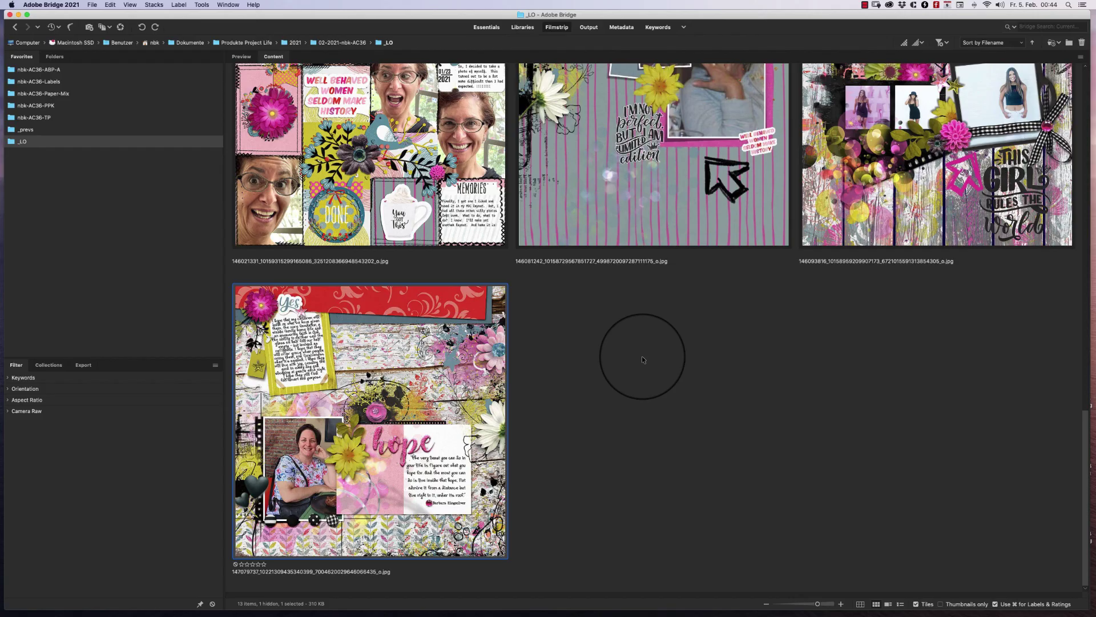
Open nbk-AC36-Card-duo-6x4-1.jpg from the Cards-6x4 folder of nbk-AC36-PPK in Photoshop.
click(55, 107)
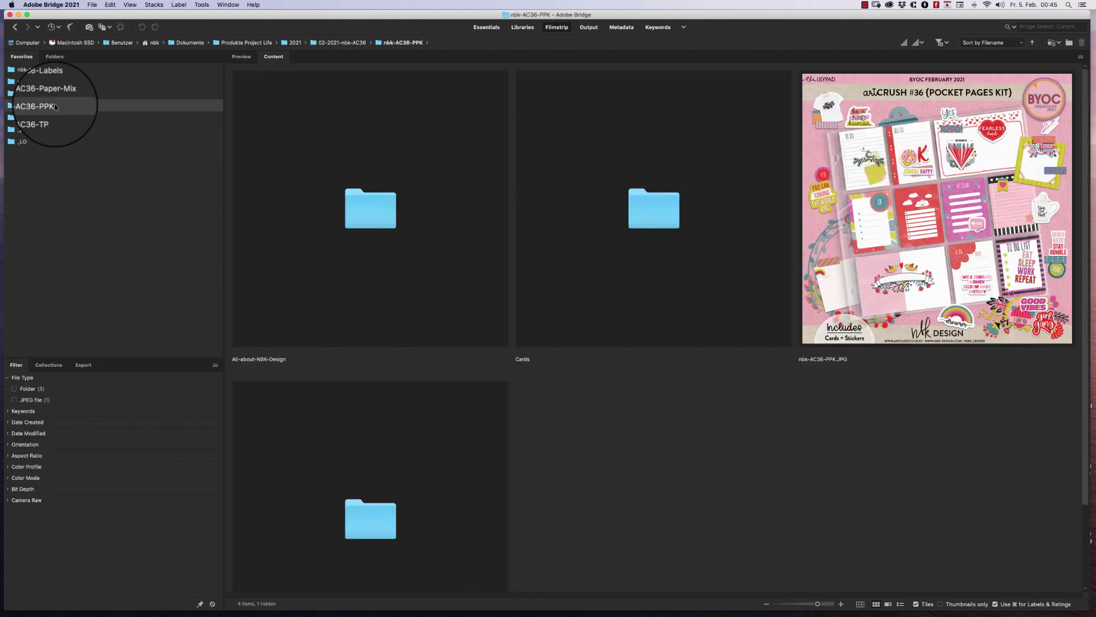
double_click(659, 200)
double_click(950, 203)
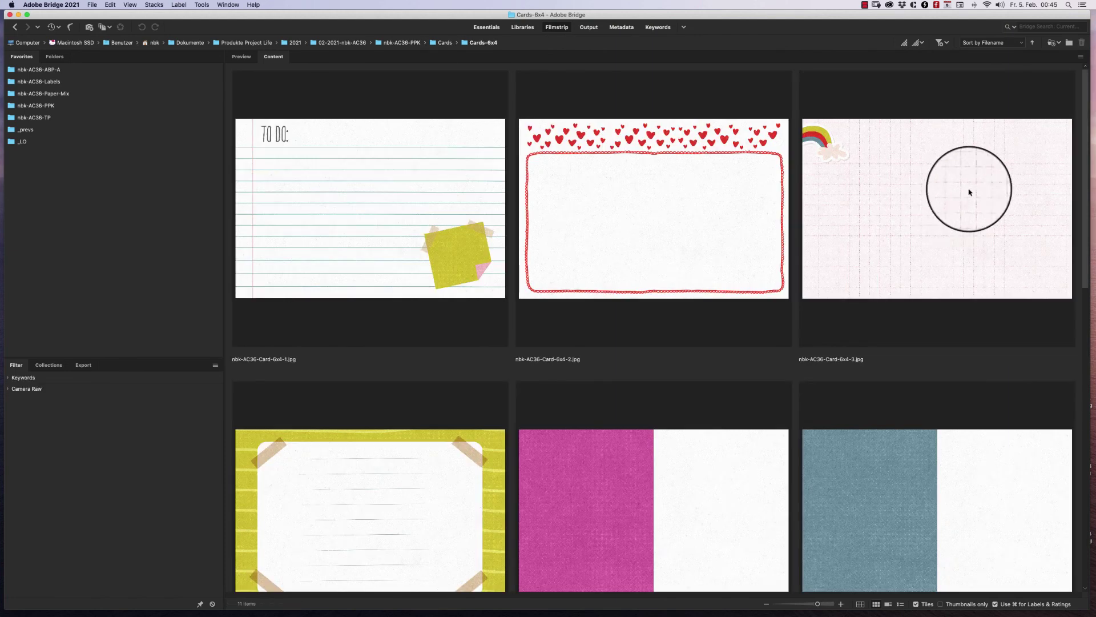
scroll(1074, 124, down, 3)
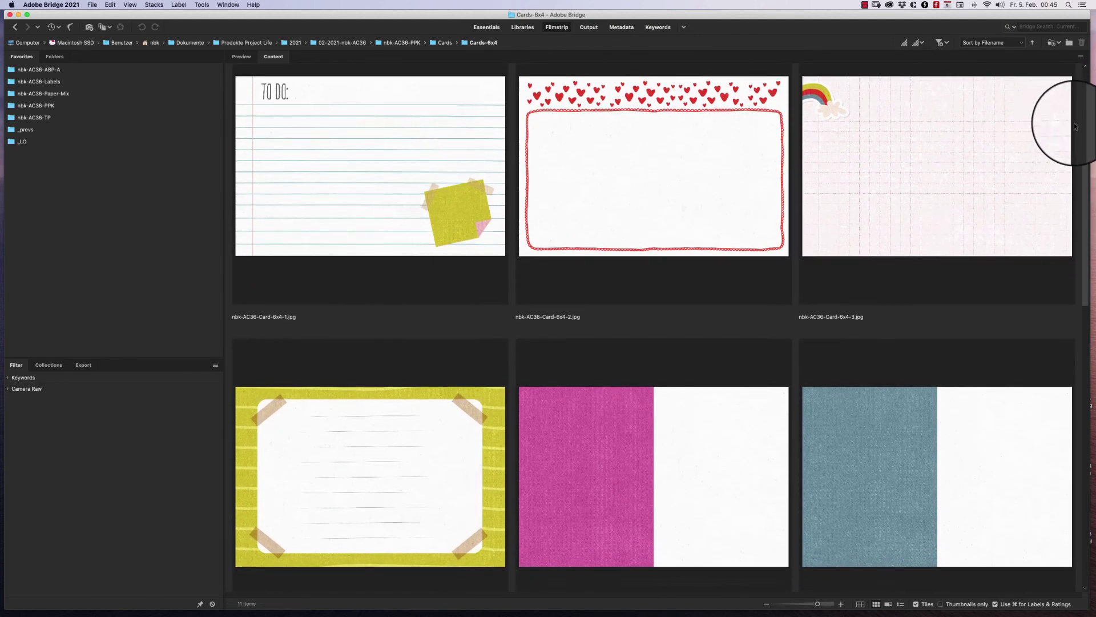
scroll(970, 217, down, 5)
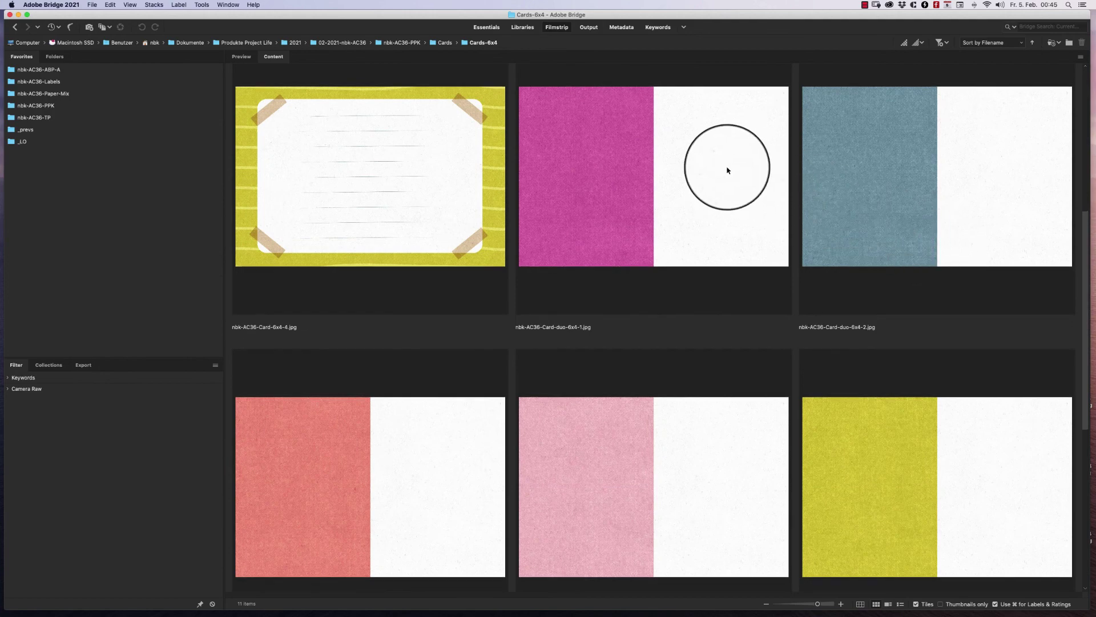
click(728, 170)
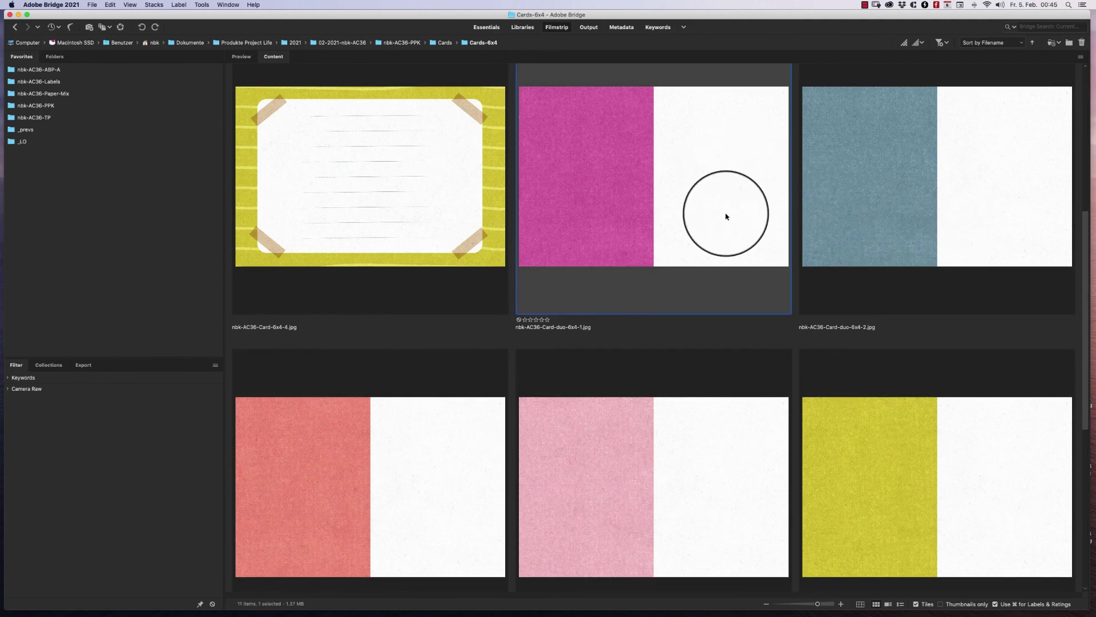
double_click(726, 216)
Show the whole duo card at 66.7% with a margin around it by enlarging and repositioning its document window.
key(super+minus)
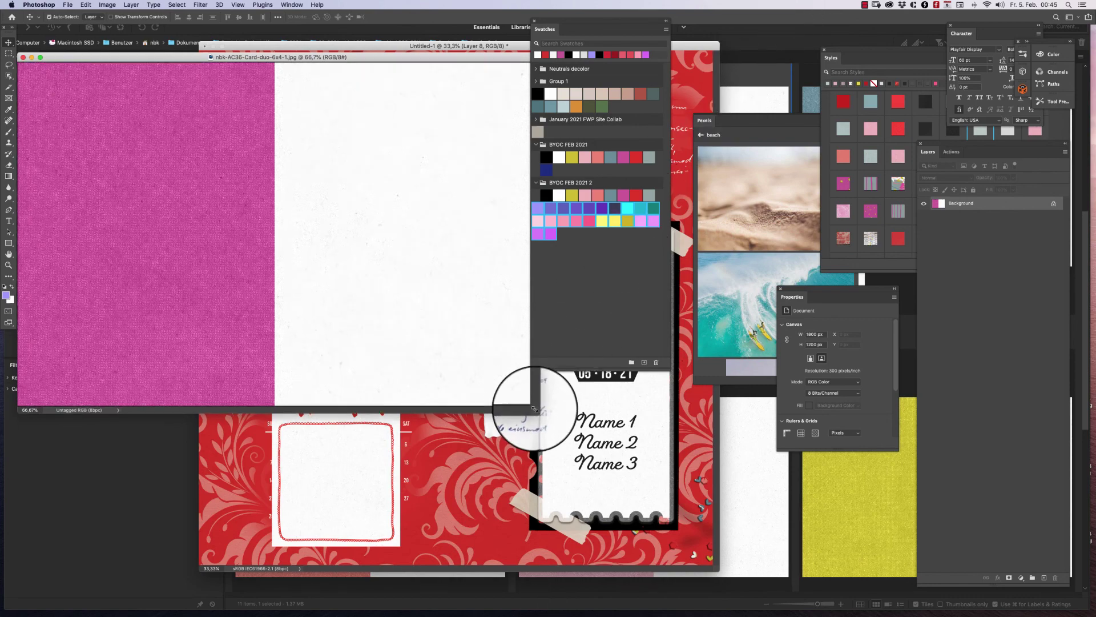
drag(530, 405, 706, 548)
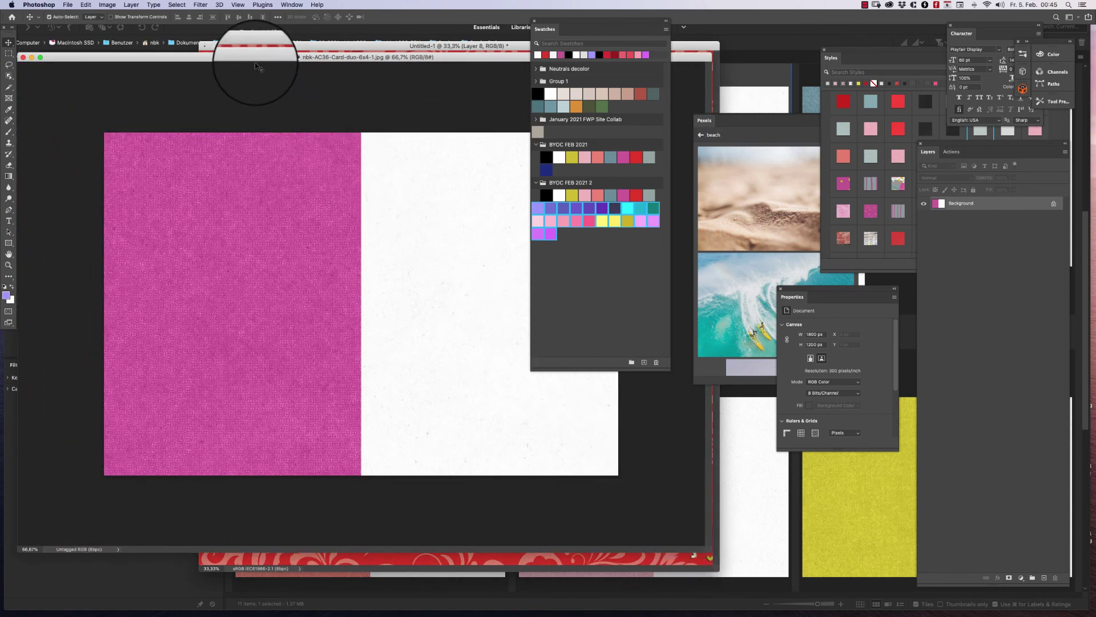
drag(261, 59, 307, 32)
Move the Swatches panel off the Untitled-1 layout and copy its "This girl rules the world" word art onto the duo card's magenta half.
click(305, 531)
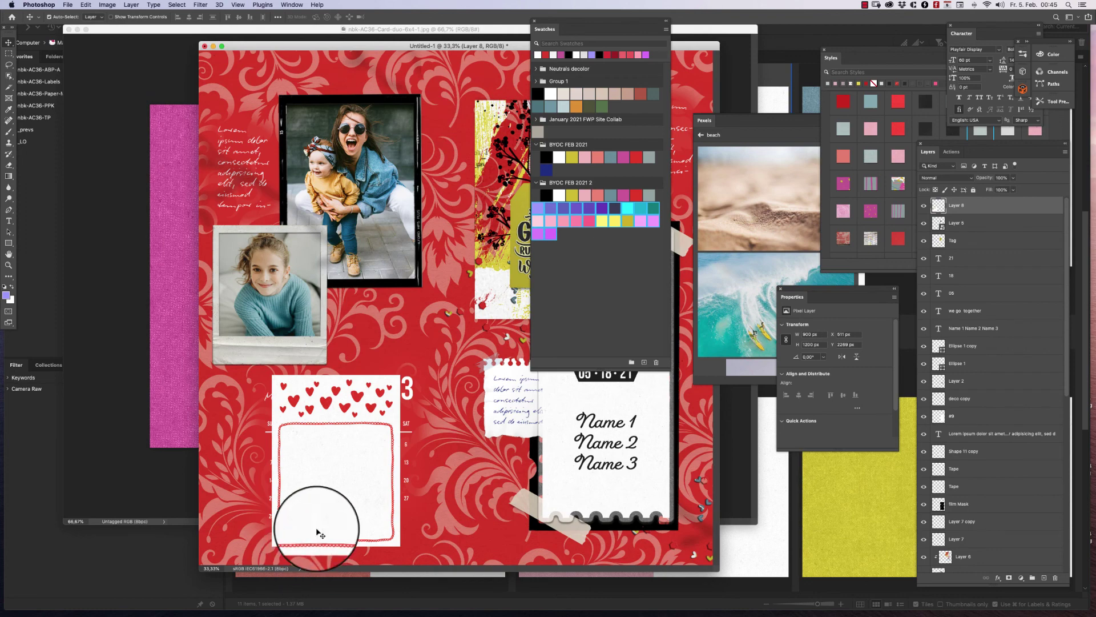
drag(570, 30, 1062, 43)
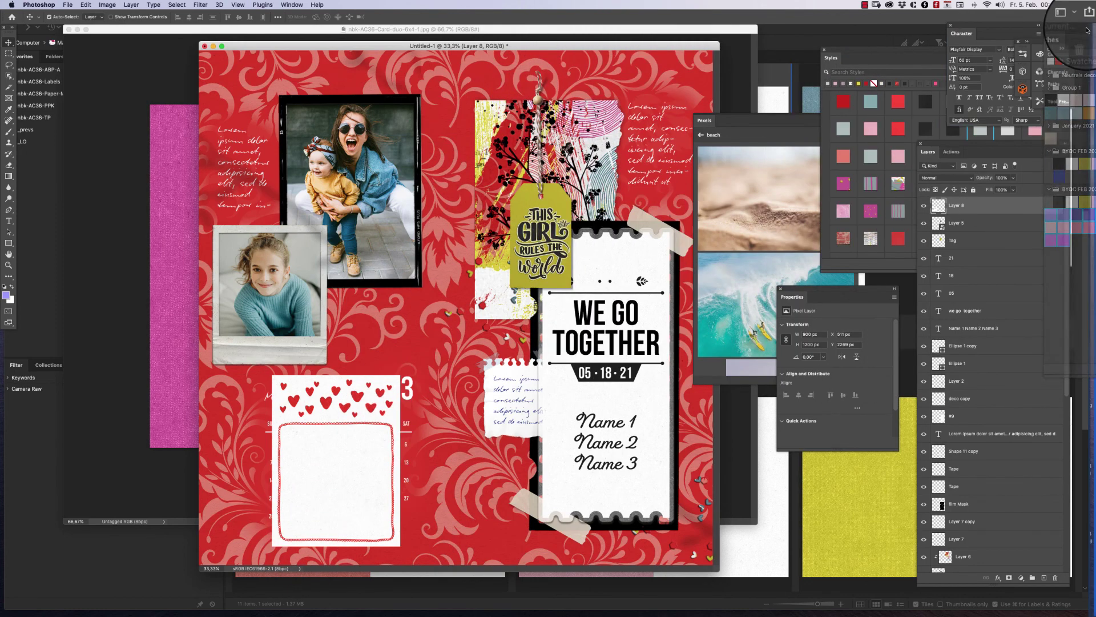
drag(587, 218, 294, 266)
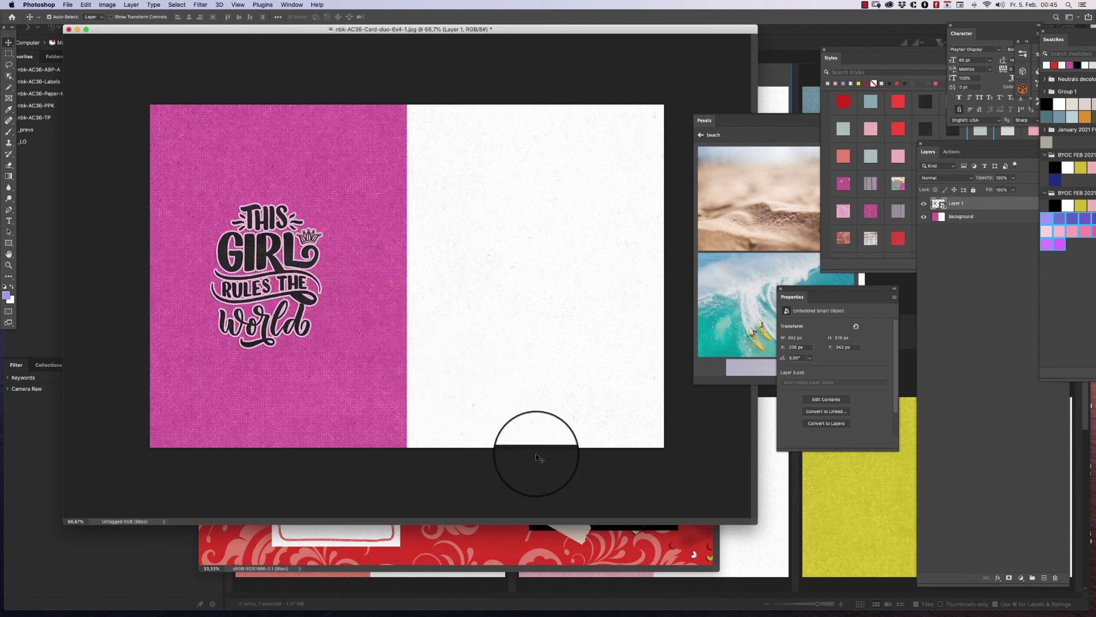
Switch to Bridge and open nbk-AC36-artsyBit3.png from the nbk-AC36-ABP-A folder in Photoshop.
click(761, 102)
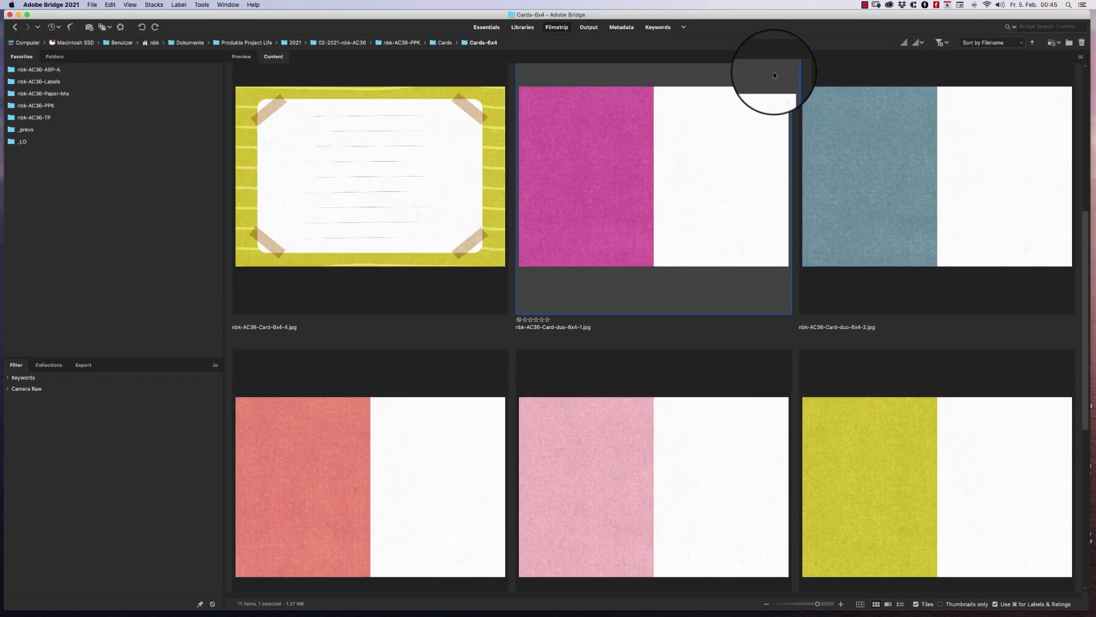
click(56, 71)
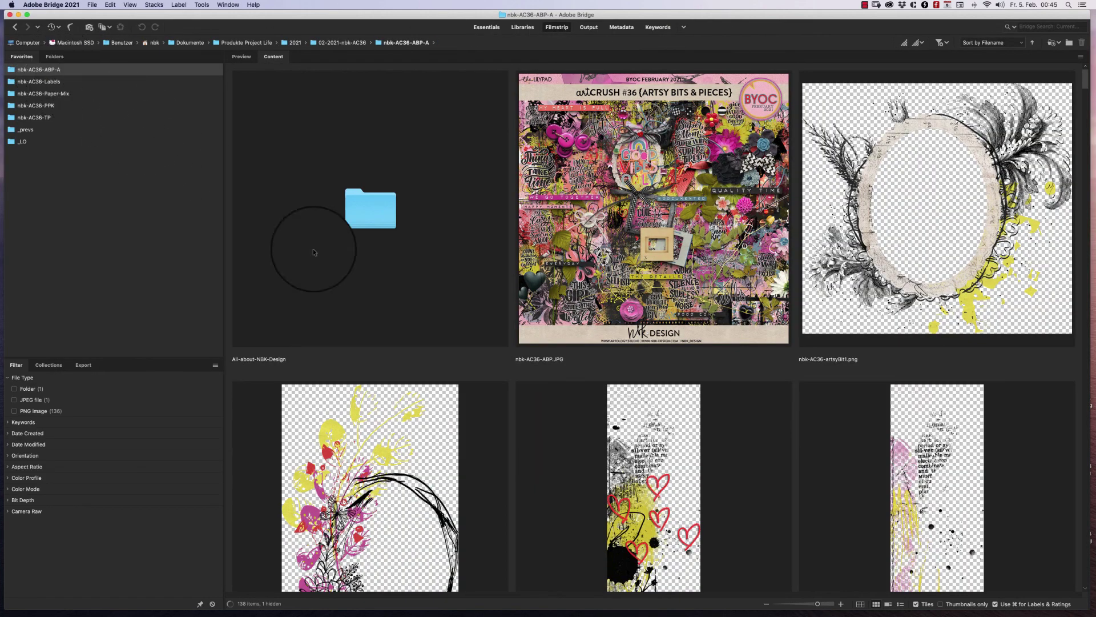
click(647, 483)
double_click(648, 483)
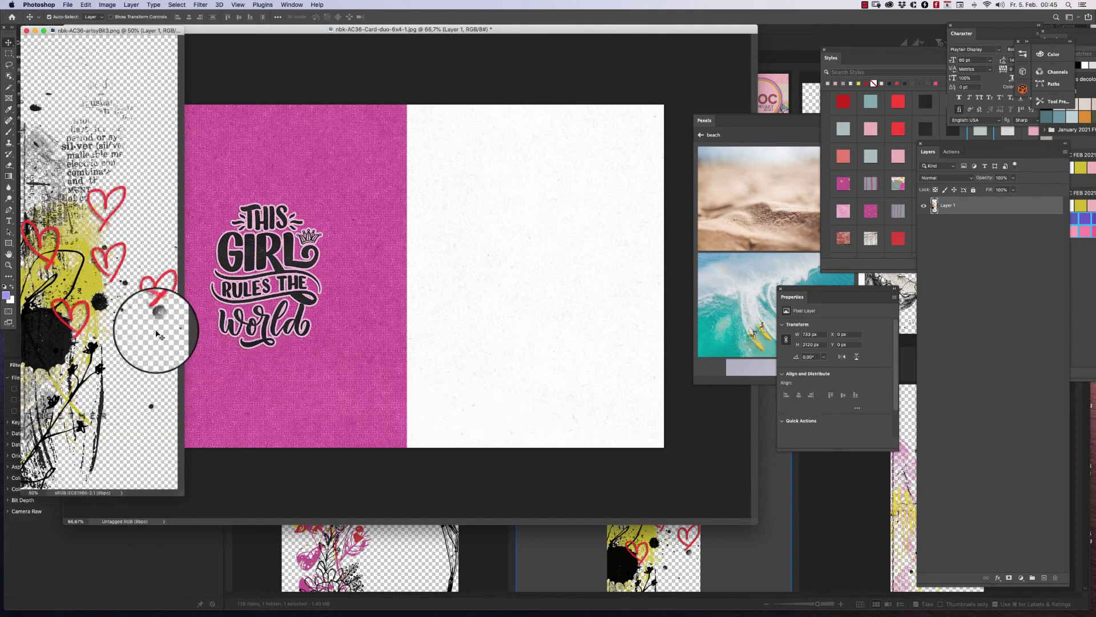
Try the artsy bit with red hearts on the duo card's white half, and delete it again.
drag(84, 318, 483, 317)
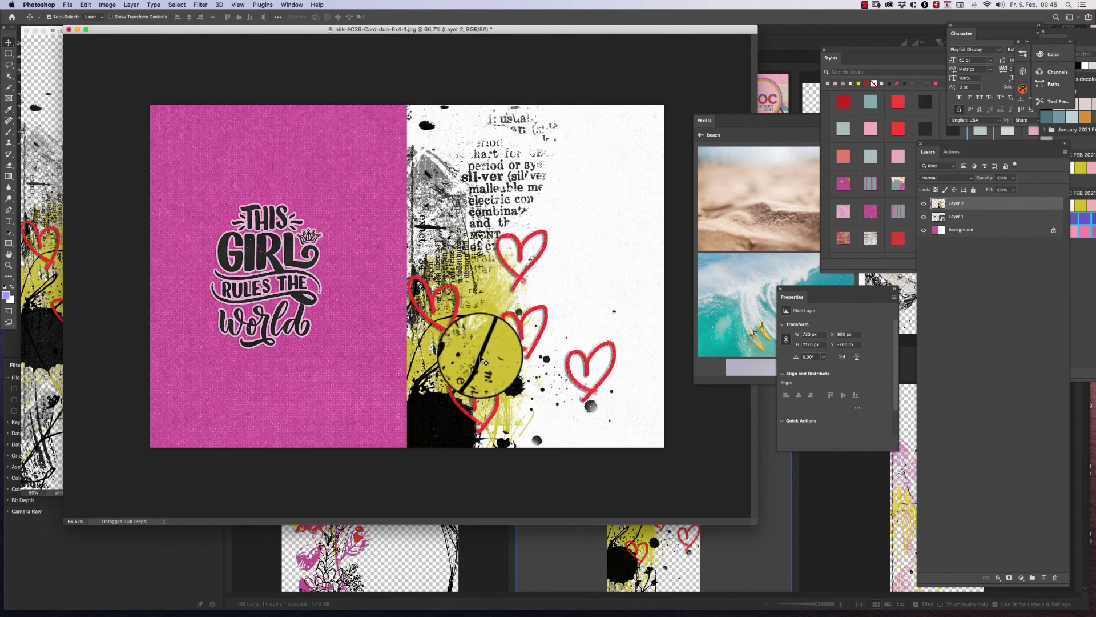
key(BackSpace)
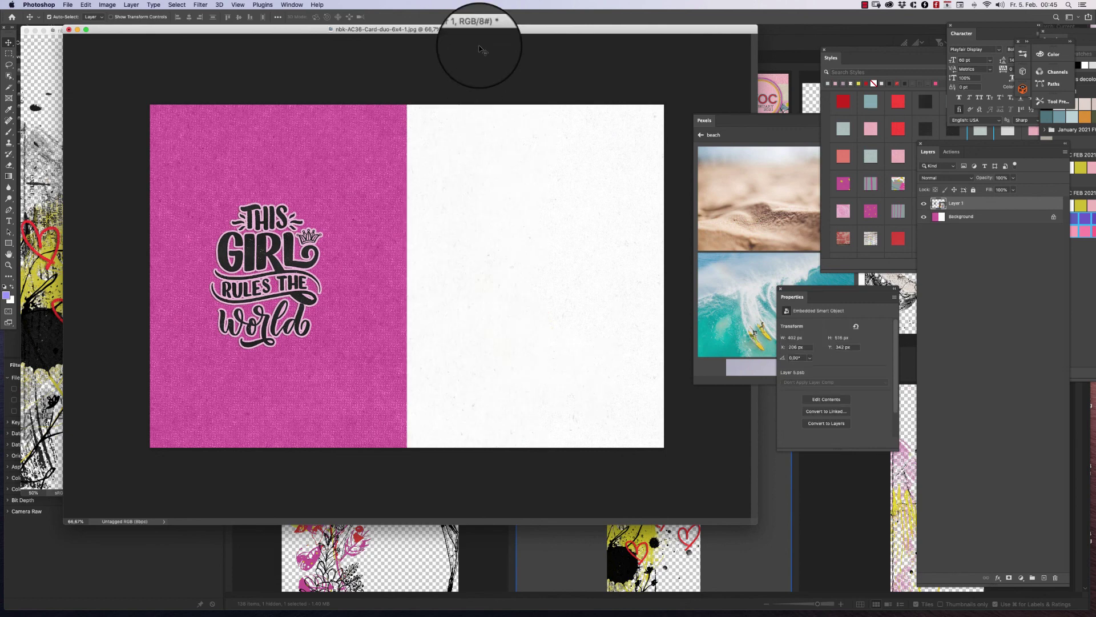
Draw a rectangle about 908 × 1239 px over the card's white half and clip the surfing photo from Pexels to it.
click(8, 242)
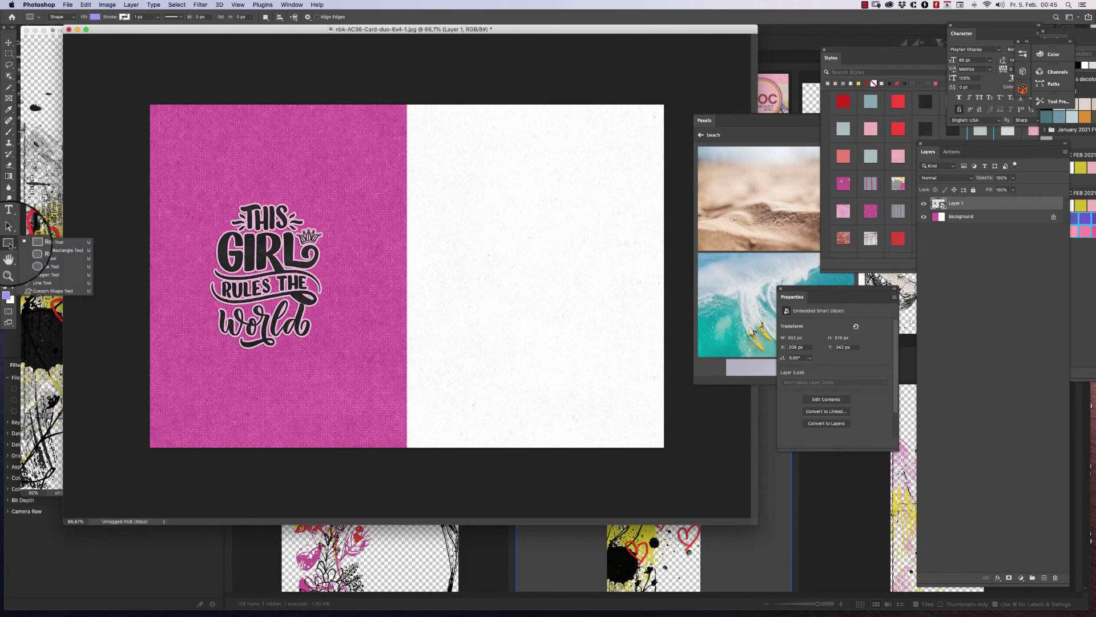
click(51, 243)
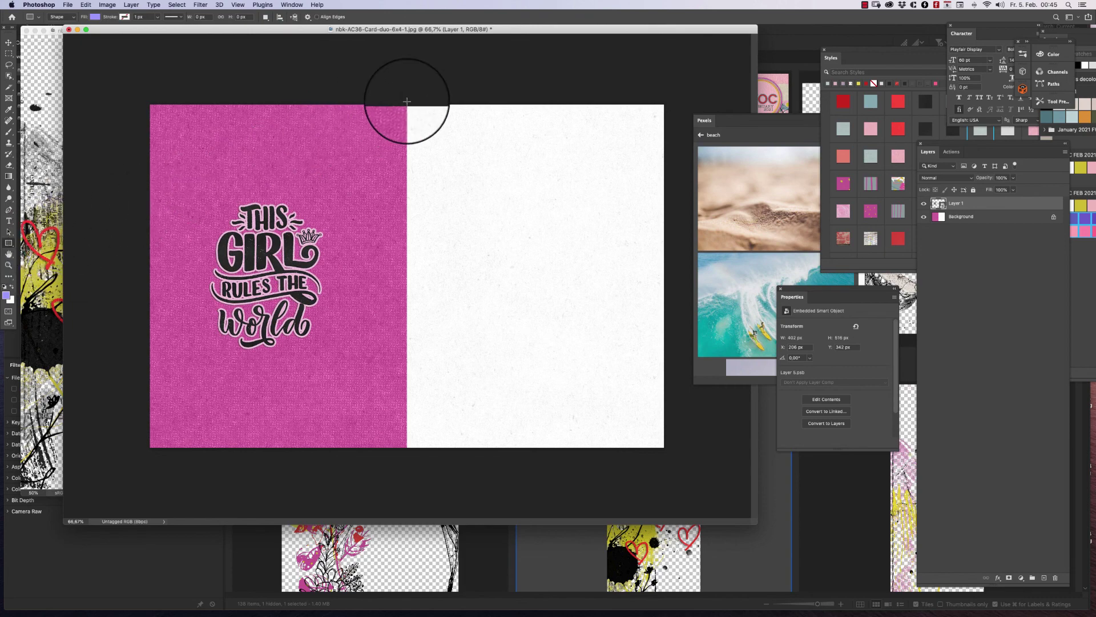
drag(407, 101, 666, 455)
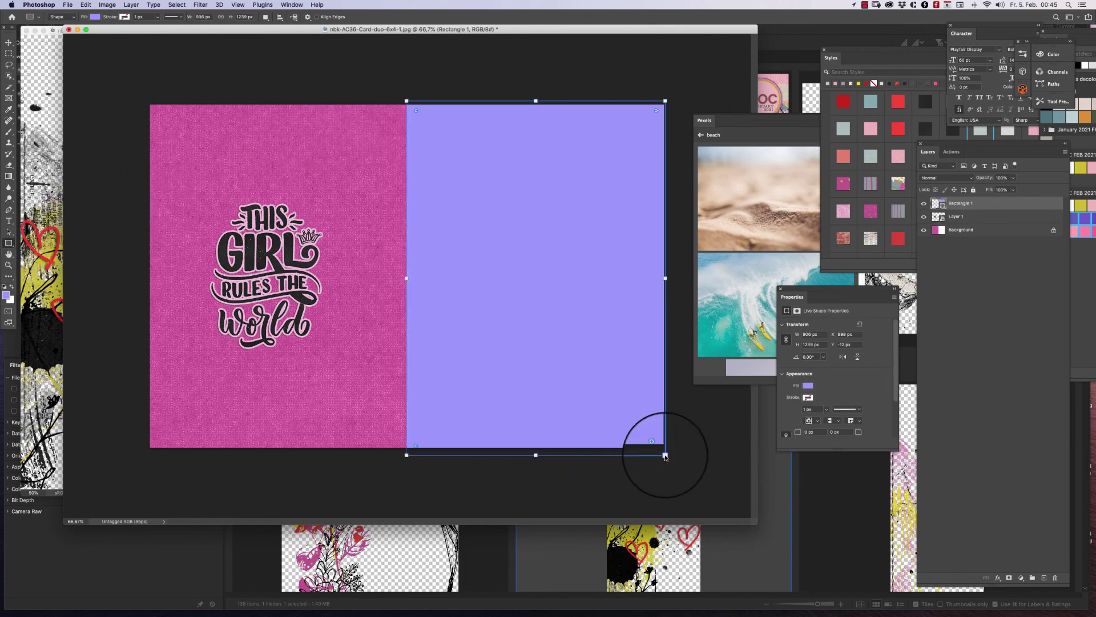
click(9, 43)
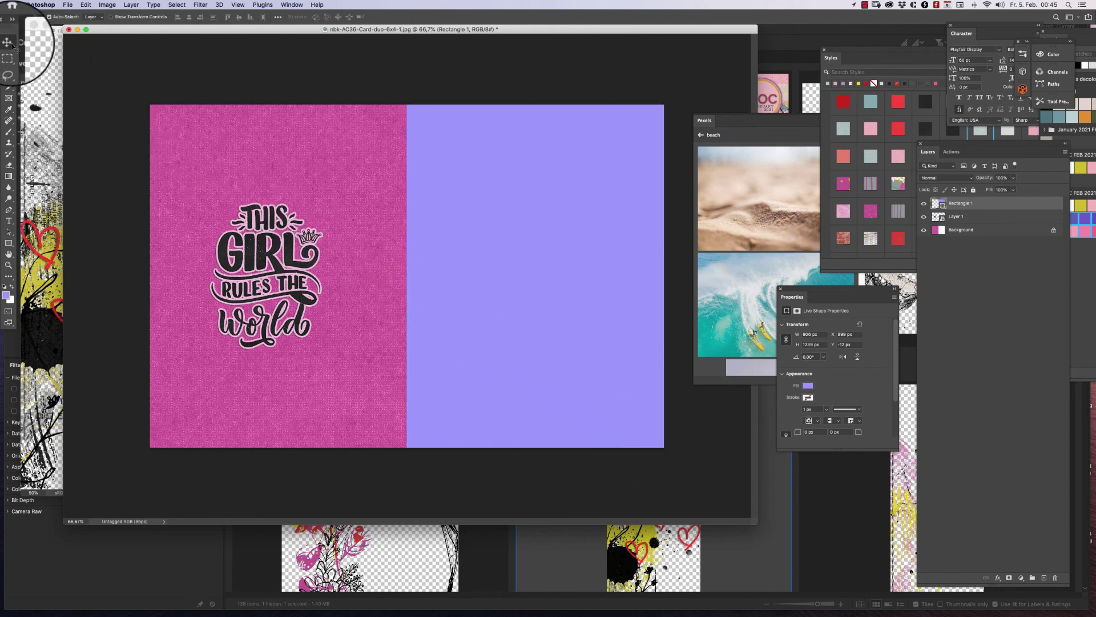
click(759, 288)
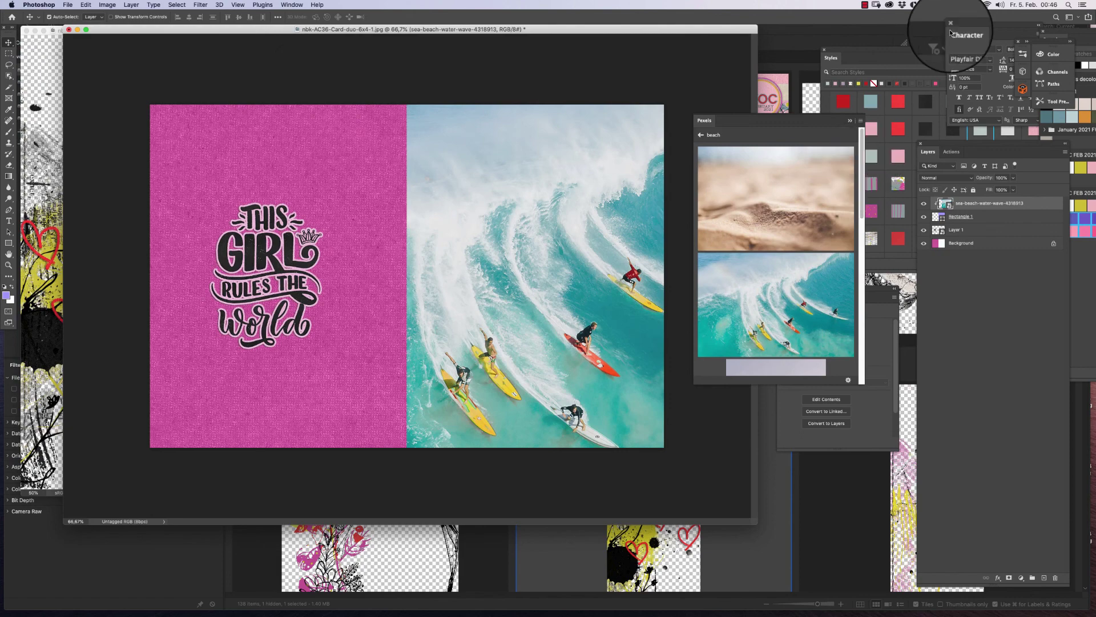
Zoom the finished duo card out to 33.3% and switch back to the nbk-AC36-ABP-A folder in Bridge.
key(super+minus)
key(super+minus)
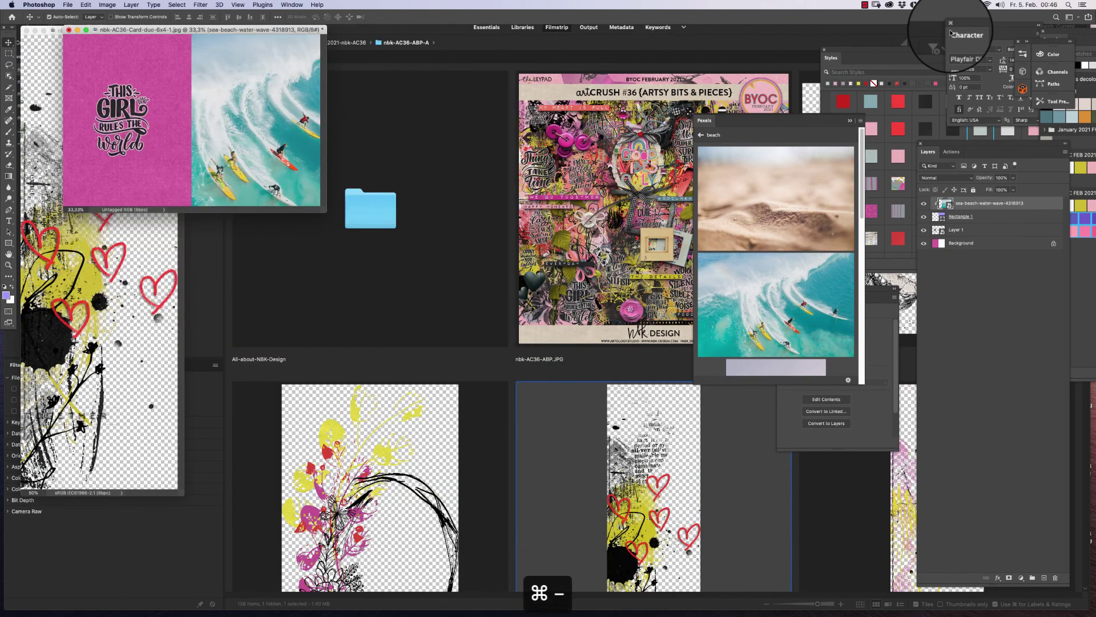
click(433, 302)
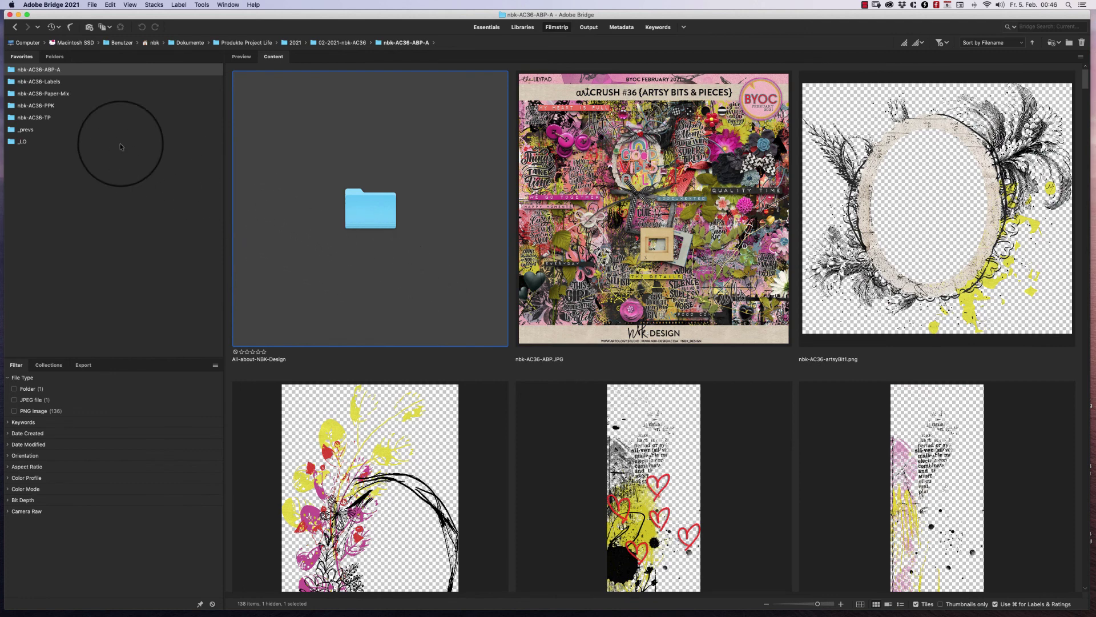
Look through the duo and journaling cards in the Cards-6x4 folder of nbk-AC36-PPK.
click(52, 105)
double_click(690, 208)
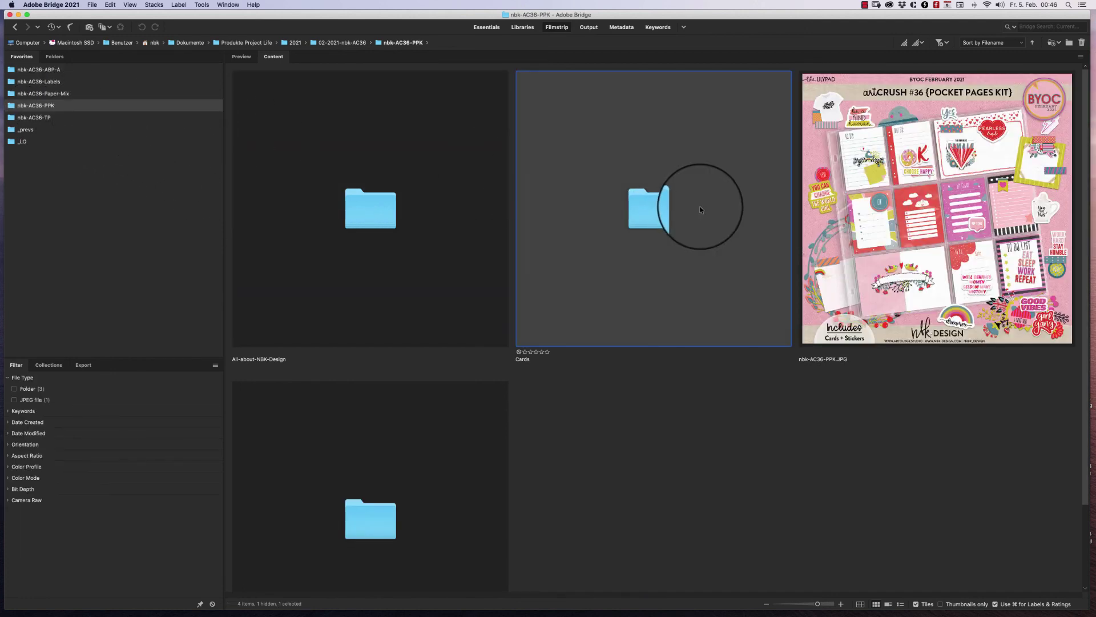
double_click(934, 202)
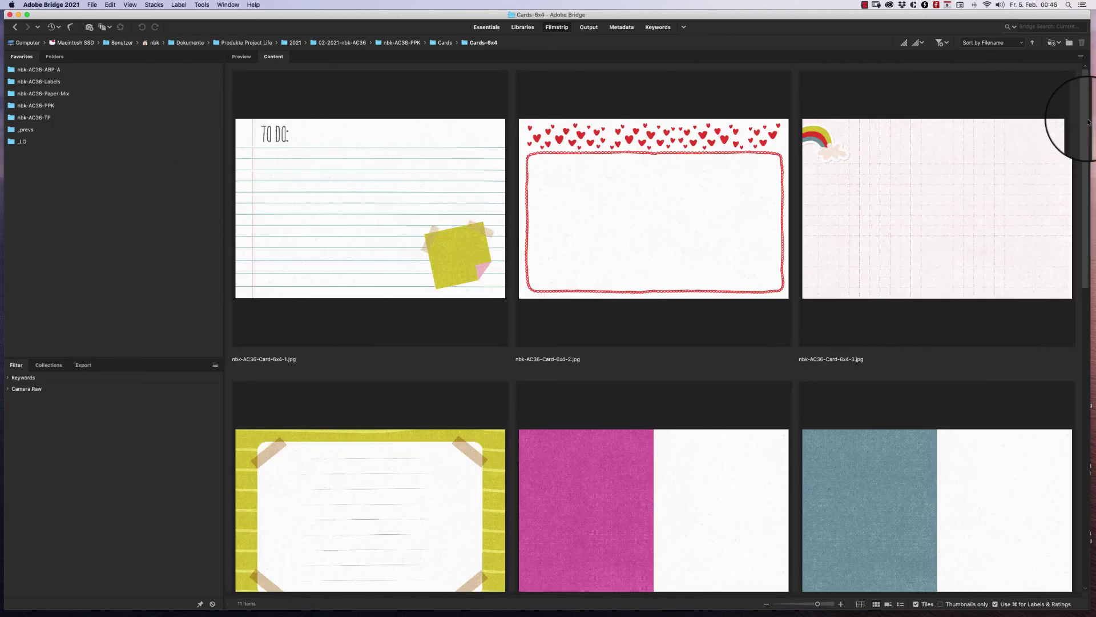
drag(1087, 122, 902, 429)
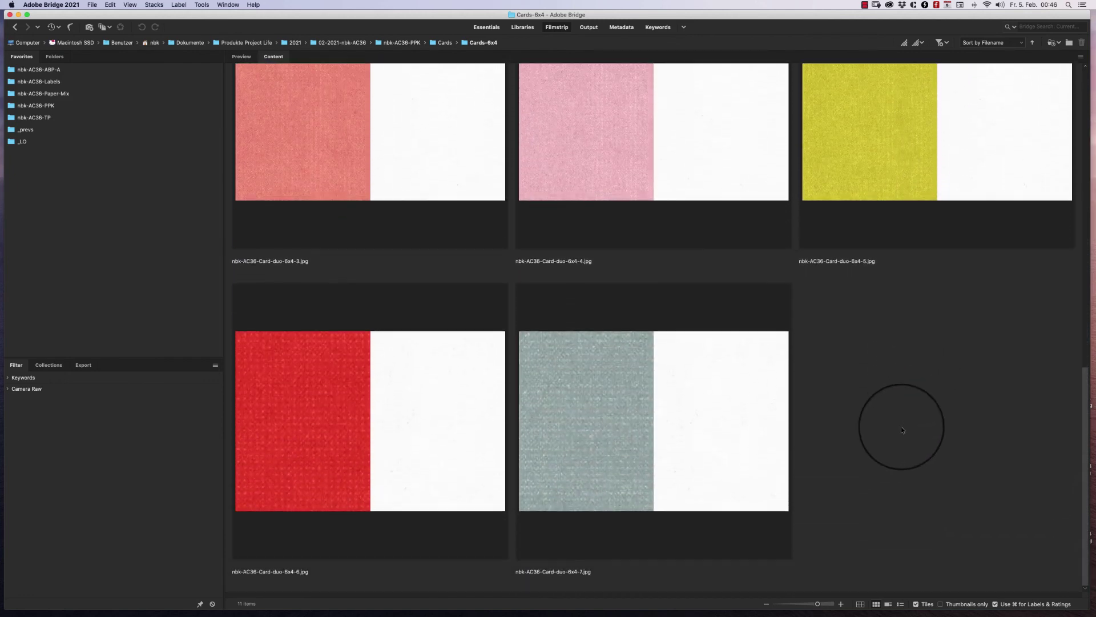
scroll(899, 422, up, 6)
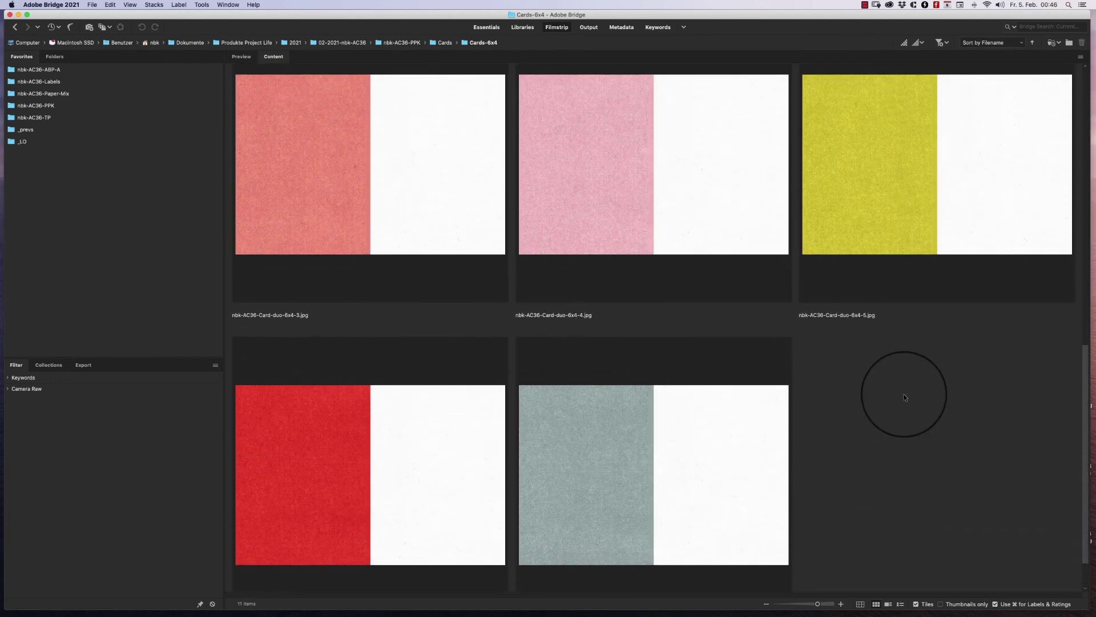
scroll(926, 256, up, 5)
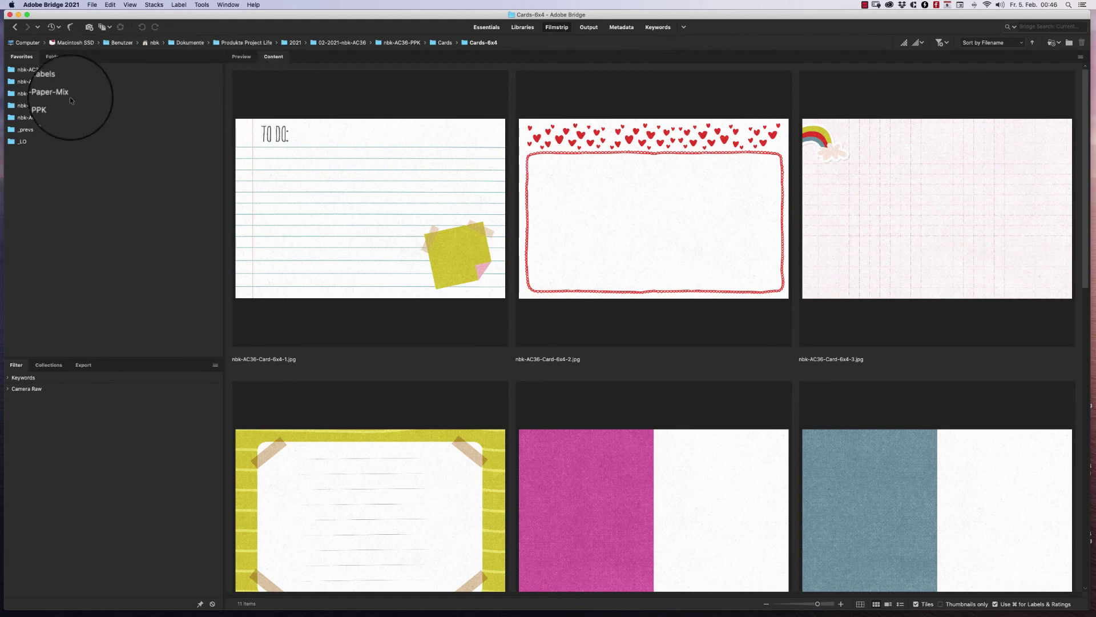
Find nbk-AC36-flowers-2.png in the Version1 folder of the PPK Stickers and open it in Photoshop.
click(56, 107)
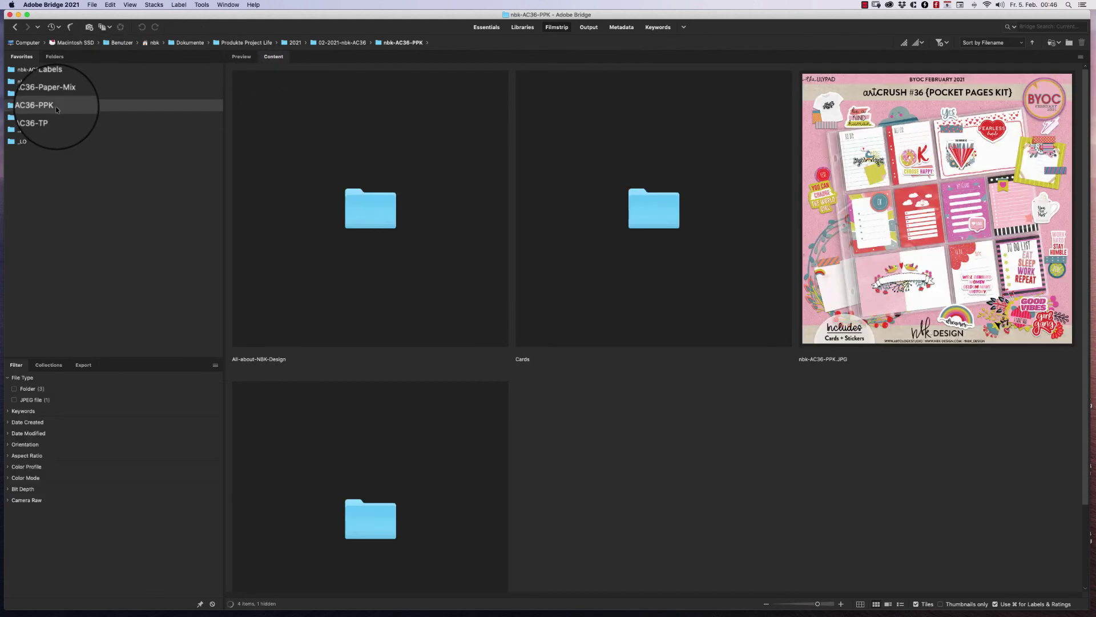
double_click(396, 509)
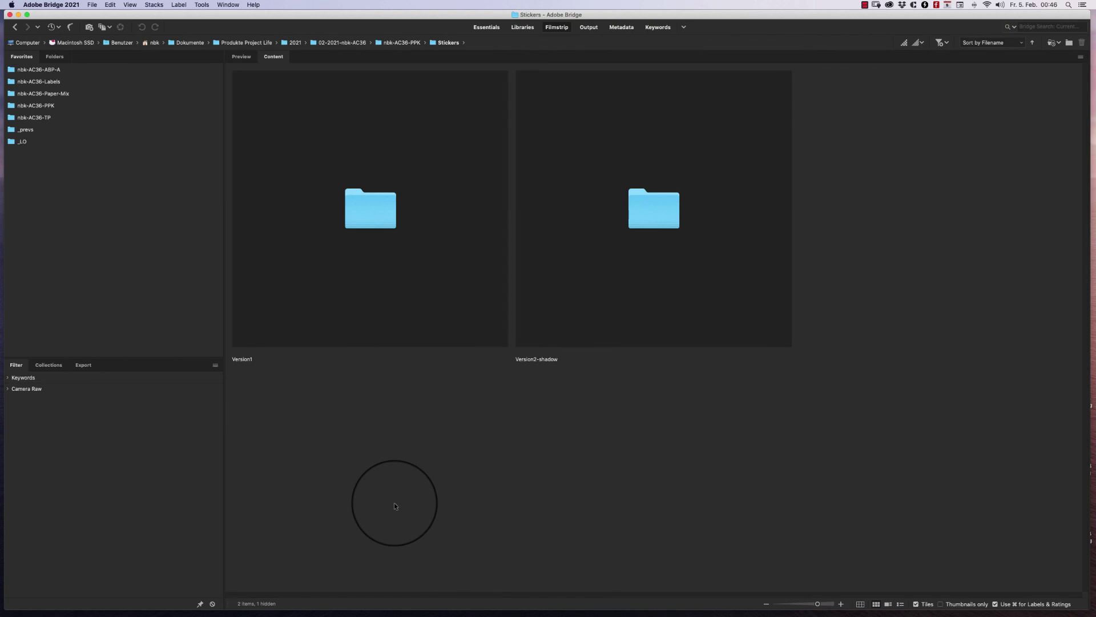
double_click(396, 209)
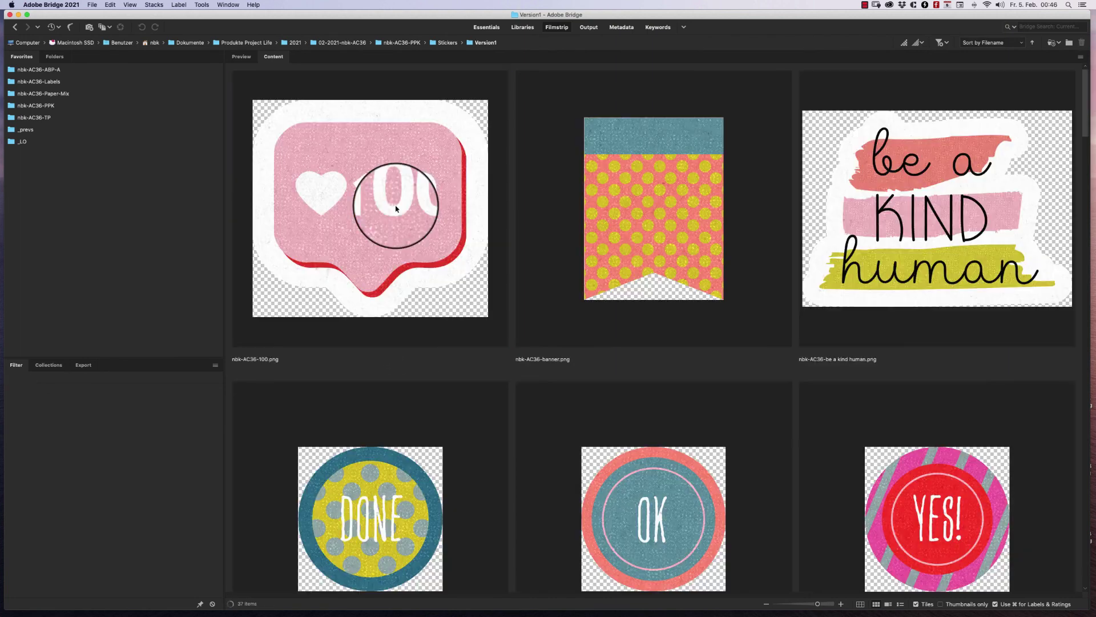
click(1069, 94)
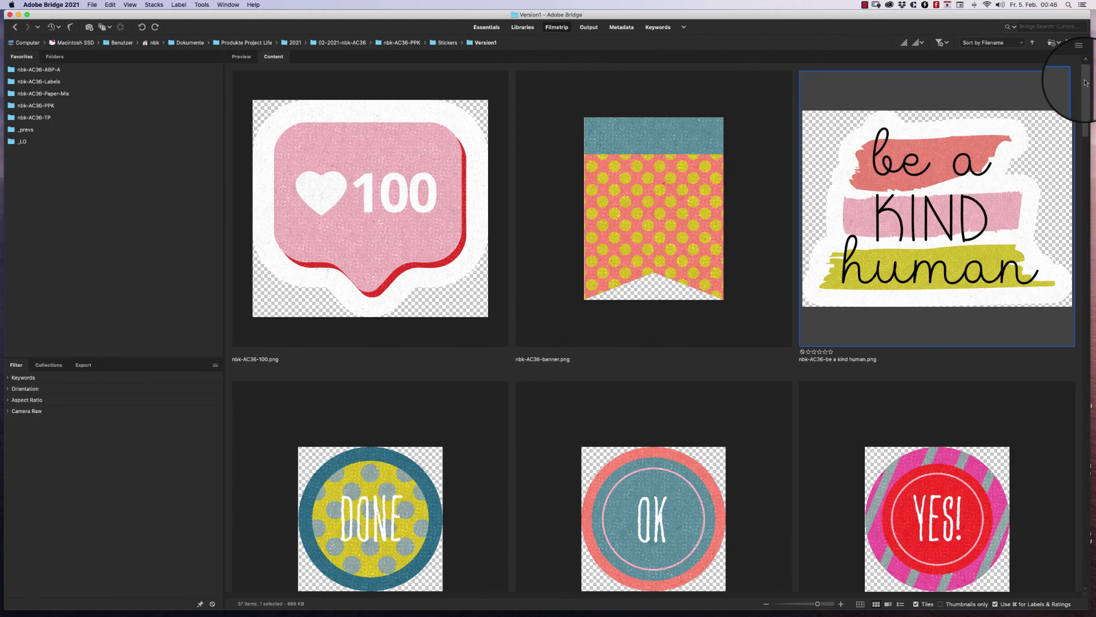
drag(1085, 83, 969, 216)
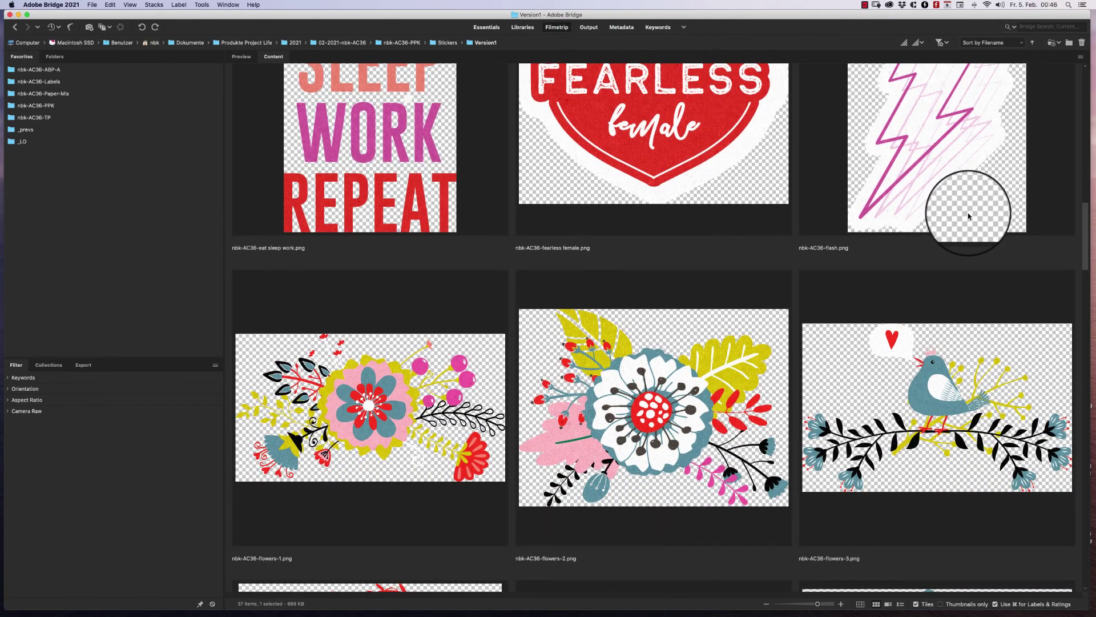
scroll(969, 215, down, 5)
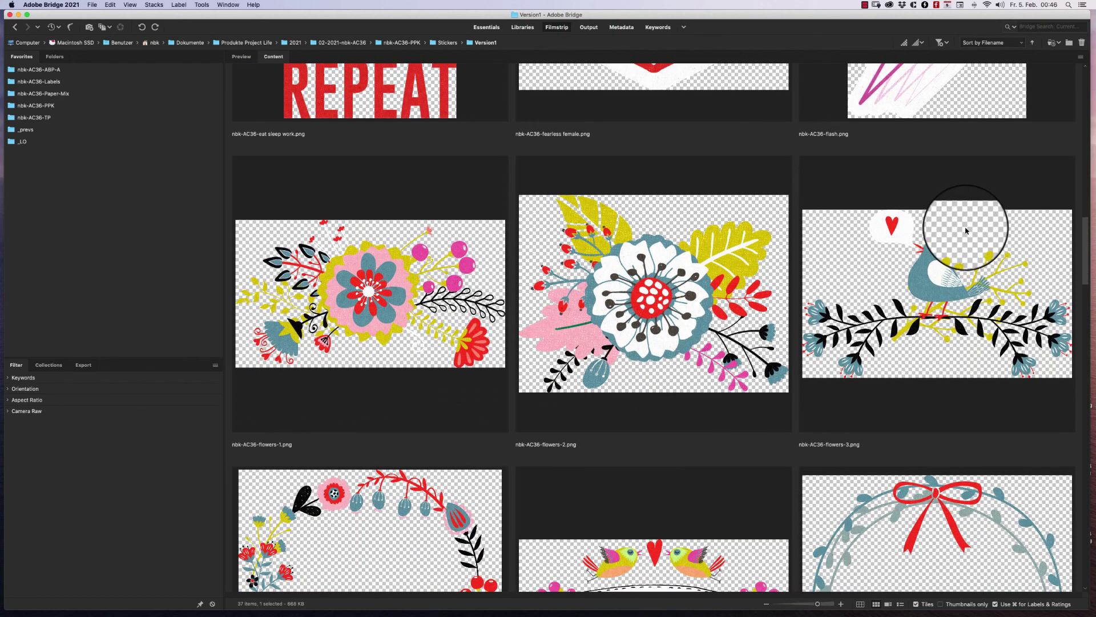
scroll(966, 230, down, 6)
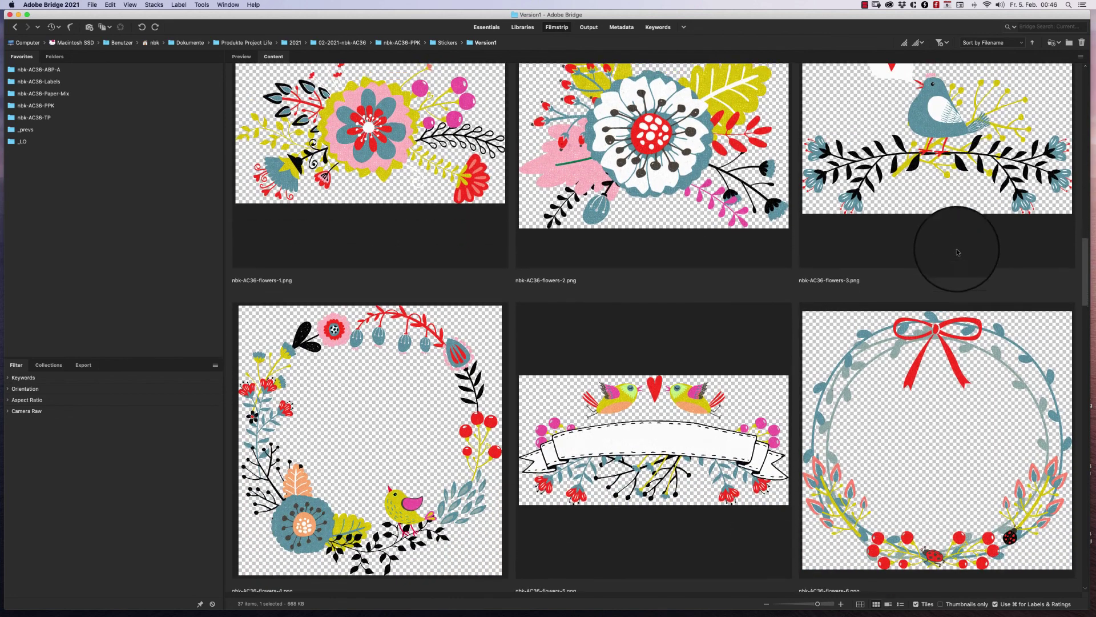
scroll(936, 240, up, 2)
click(733, 179)
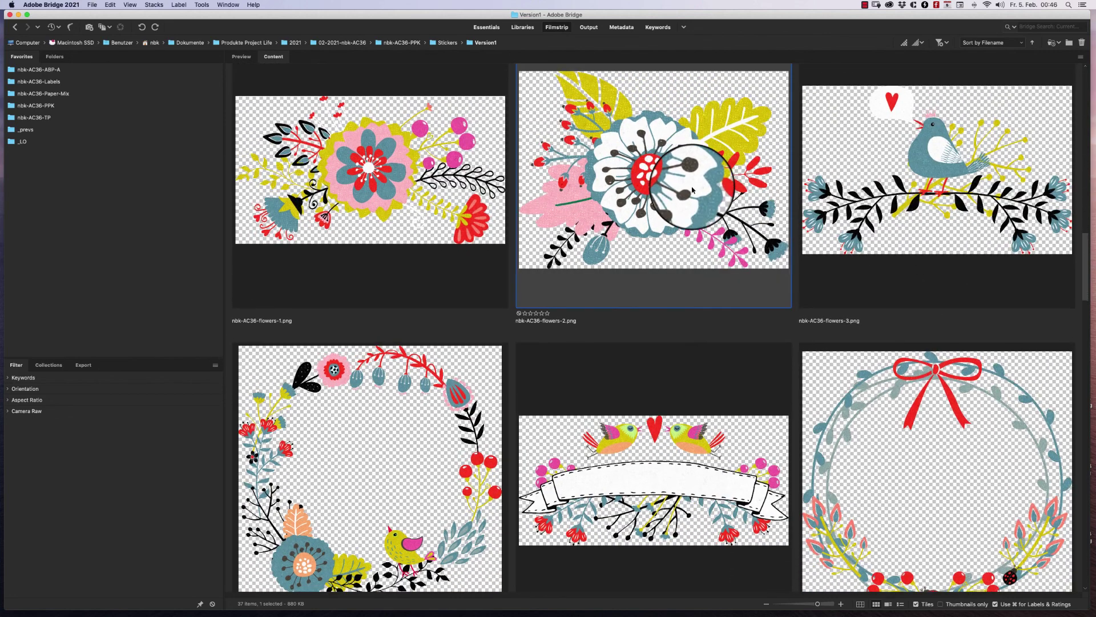
double_click(691, 190)
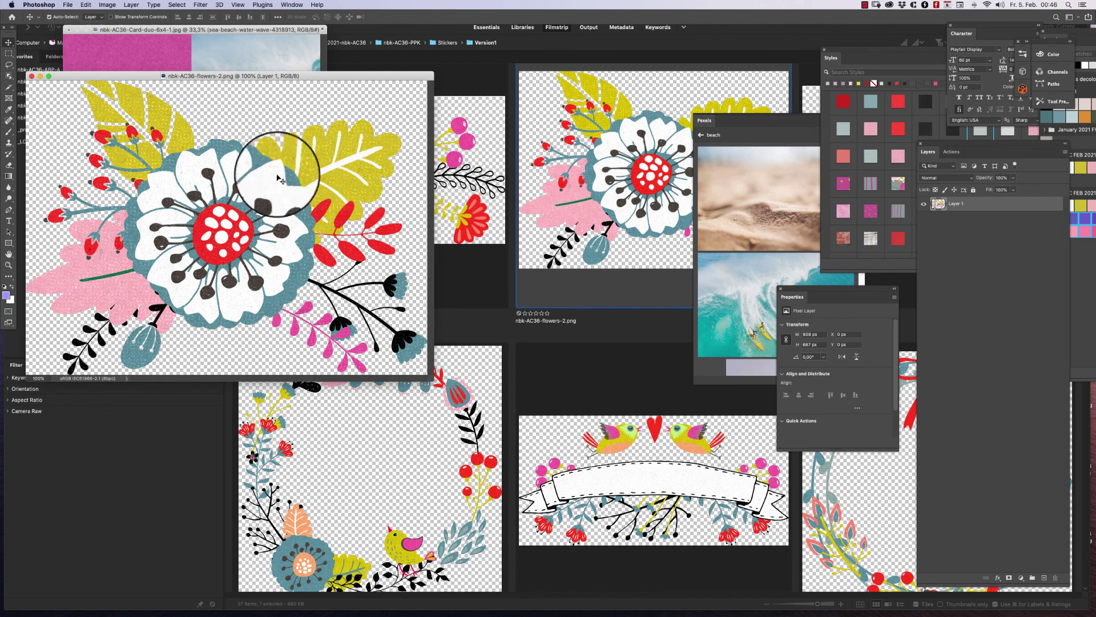
Add the flower cluster to the duo card's magenta half, stack it beneath the word art, and close the flower file.
drag(279, 179, 135, 116)
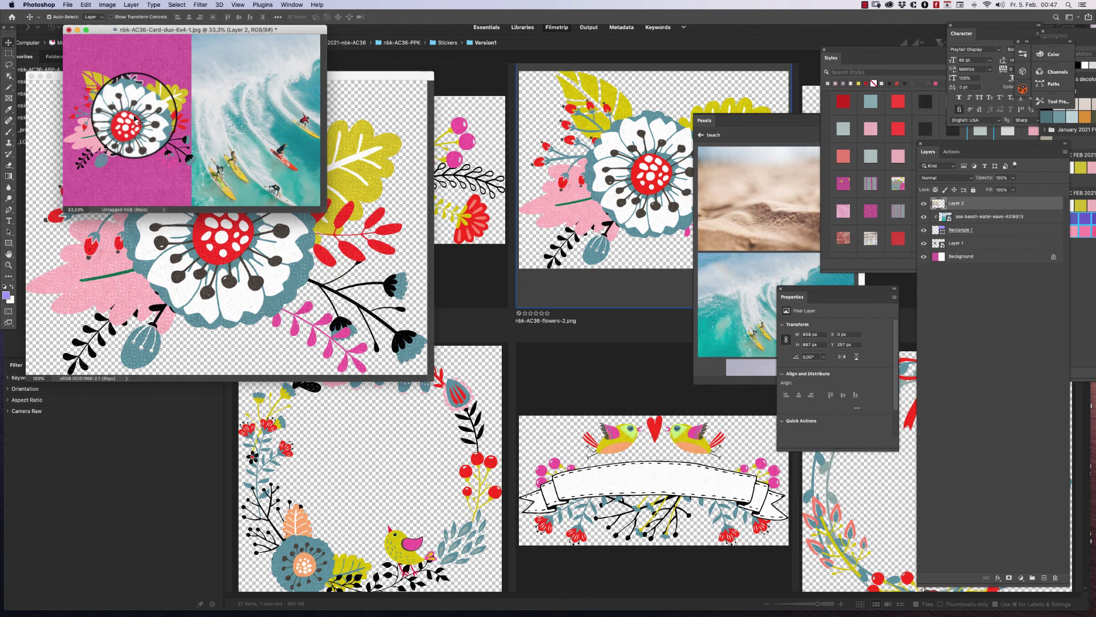
drag(959, 204, 977, 245)
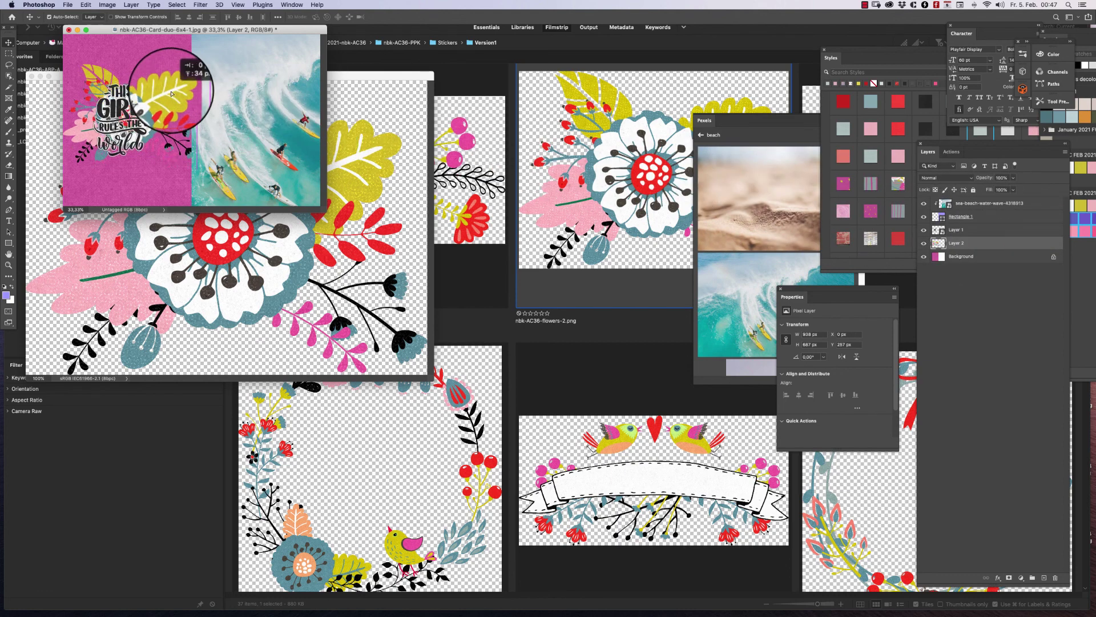
drag(171, 93, 168, 101)
click(197, 282)
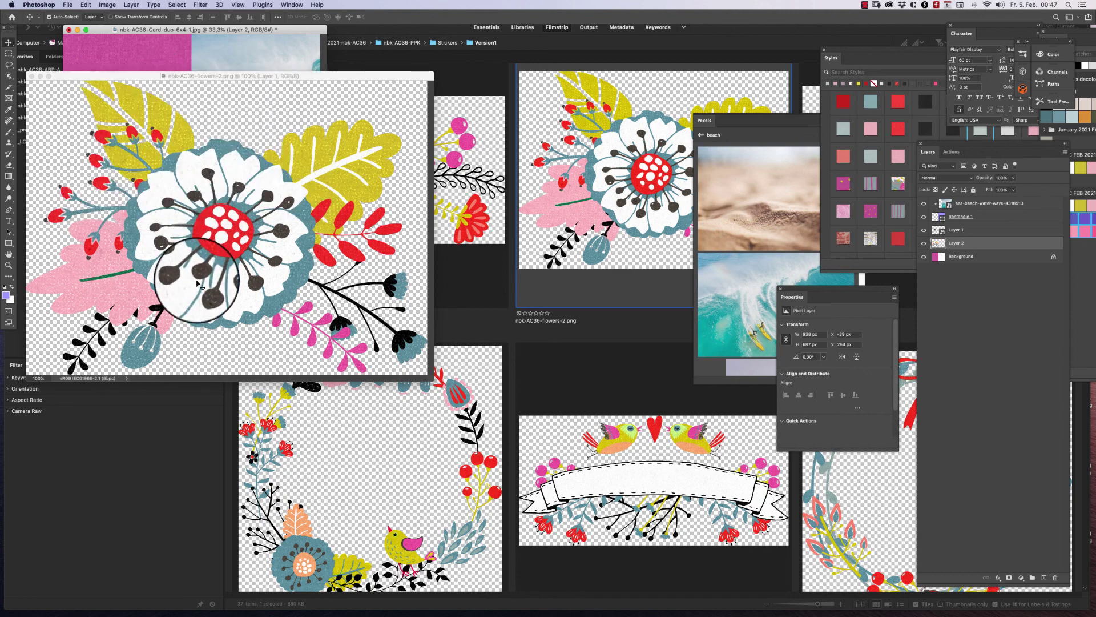
key(super+w)
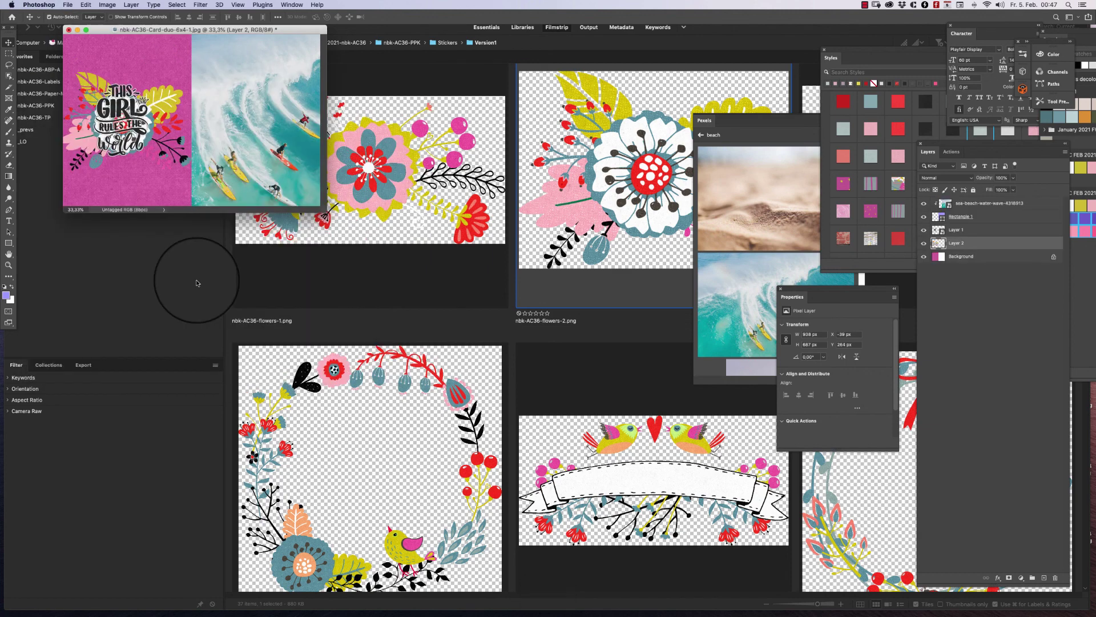
Switch to Bridge and open nbk-AC36-Solid-3x4-7.jpg from the PPK Cards-3x4 folder in Photoshop.
click(111, 280)
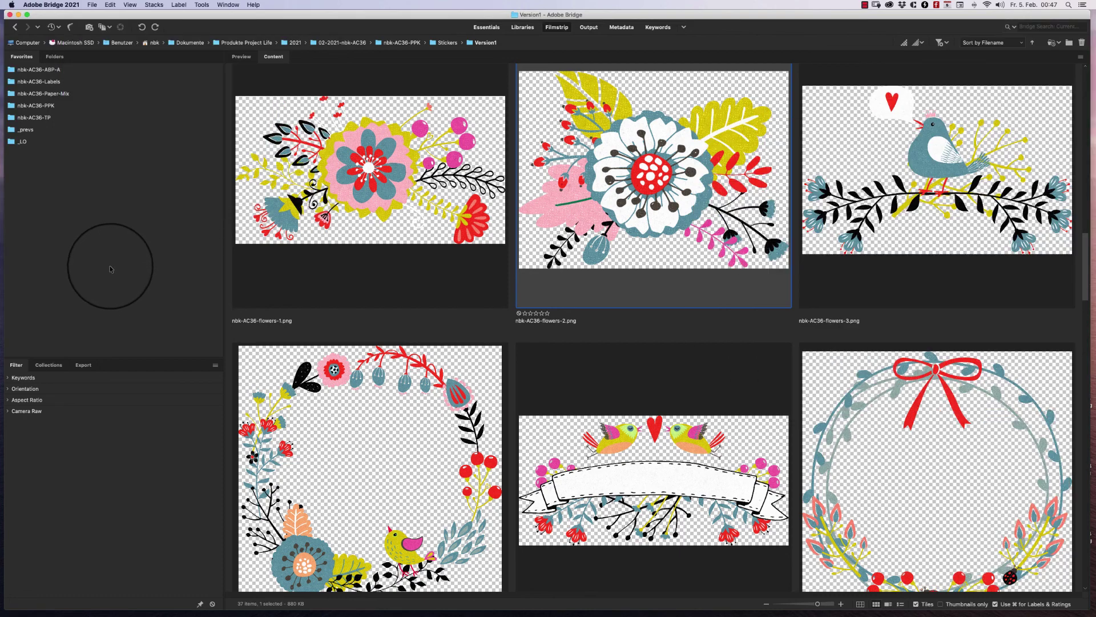
click(58, 108)
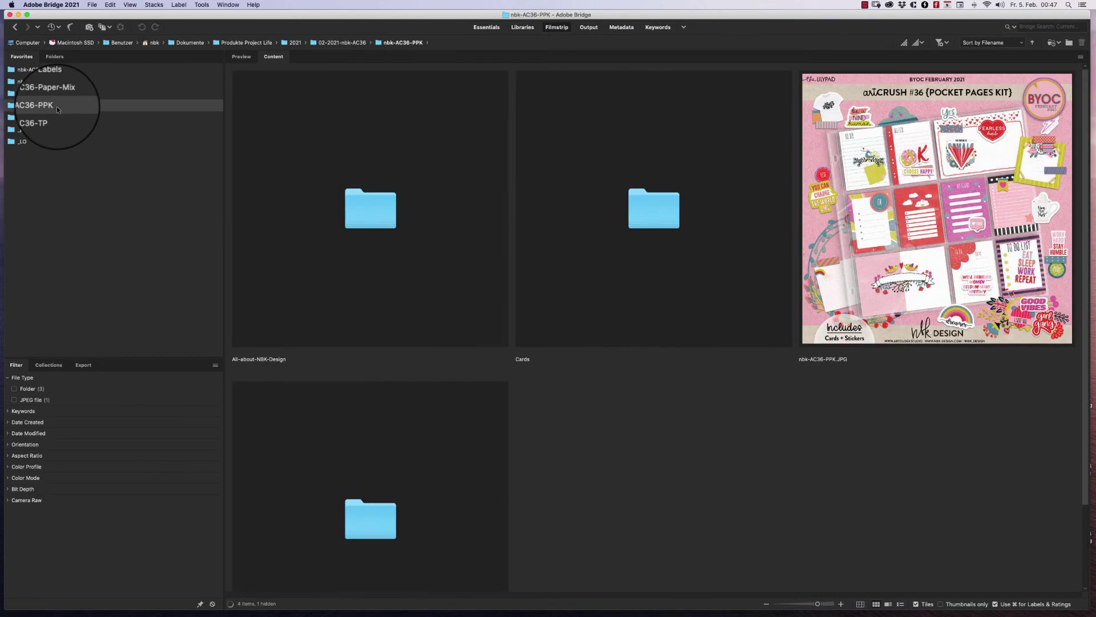
double_click(639, 200)
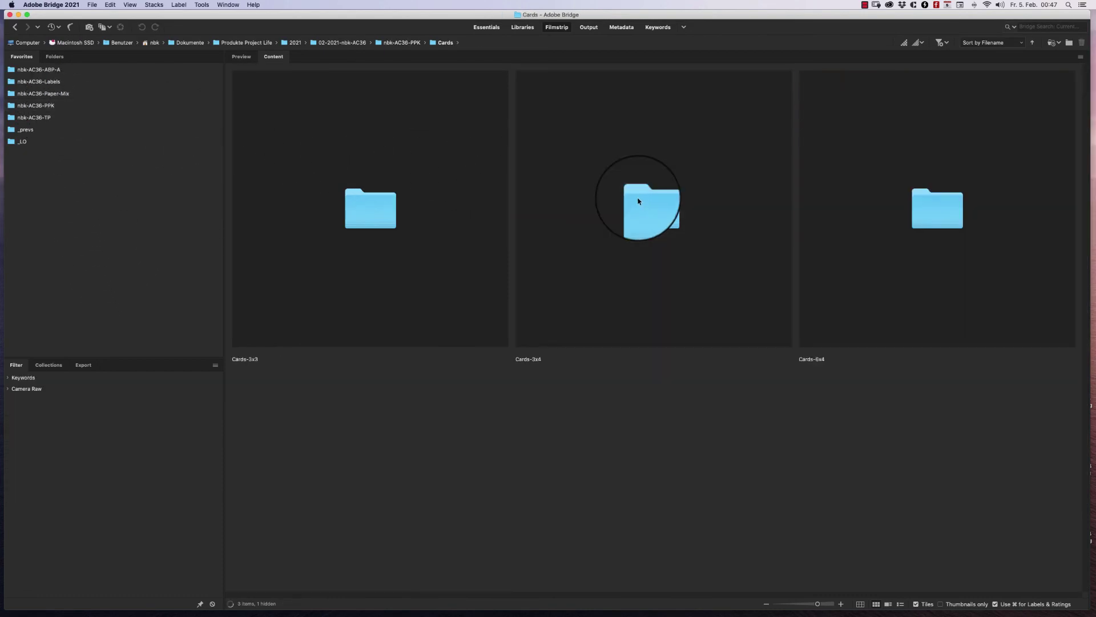
double_click(632, 203)
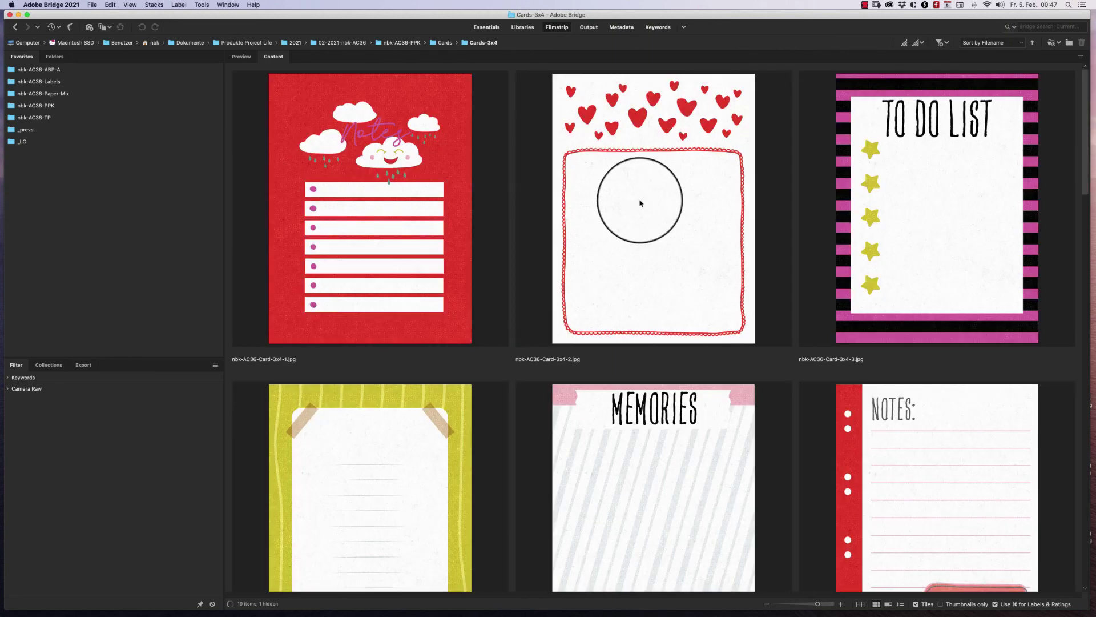
scroll(846, 367, down, 15)
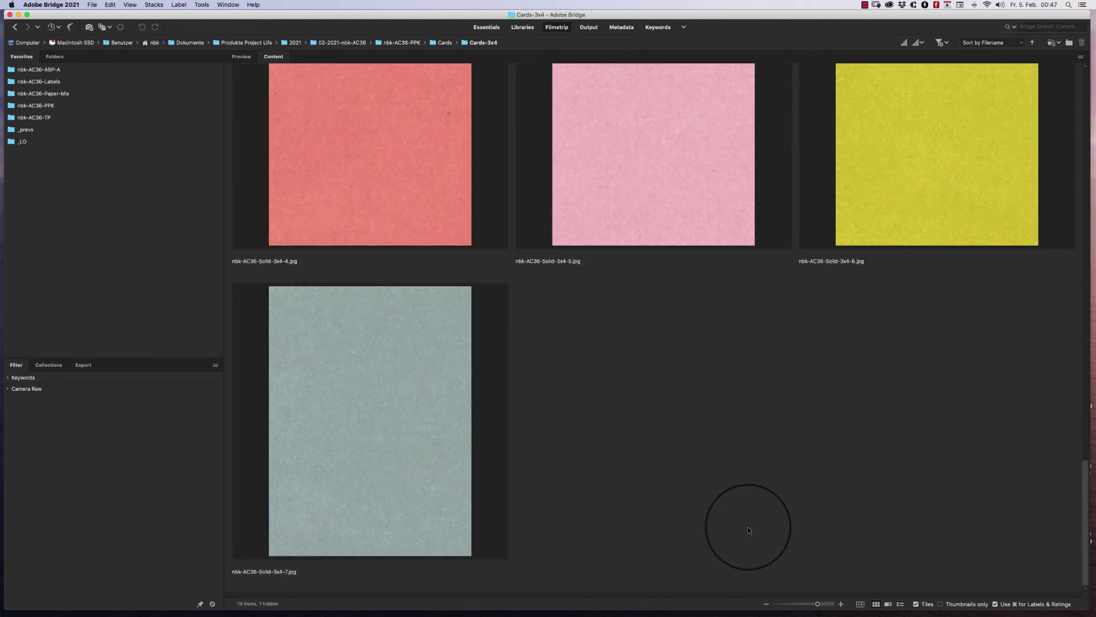
double_click(479, 382)
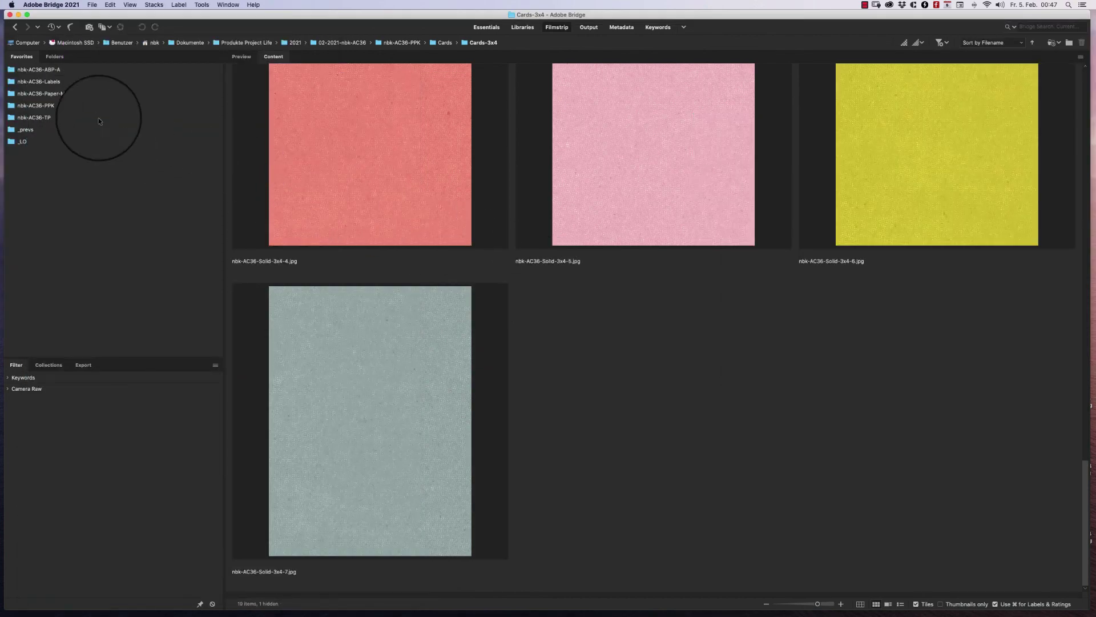
Open the shadowed nbk-AC36-flowers-2.png from the Version2-shadow folder of the PPK Stickers in Photoshop.
click(60, 106)
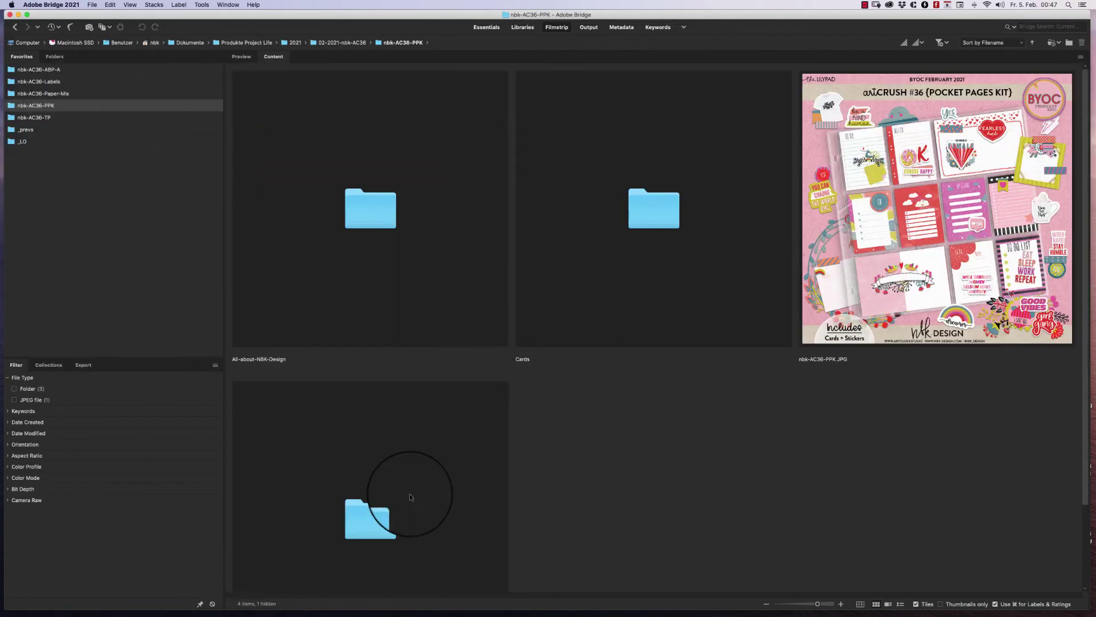
double_click(384, 517)
double_click(642, 191)
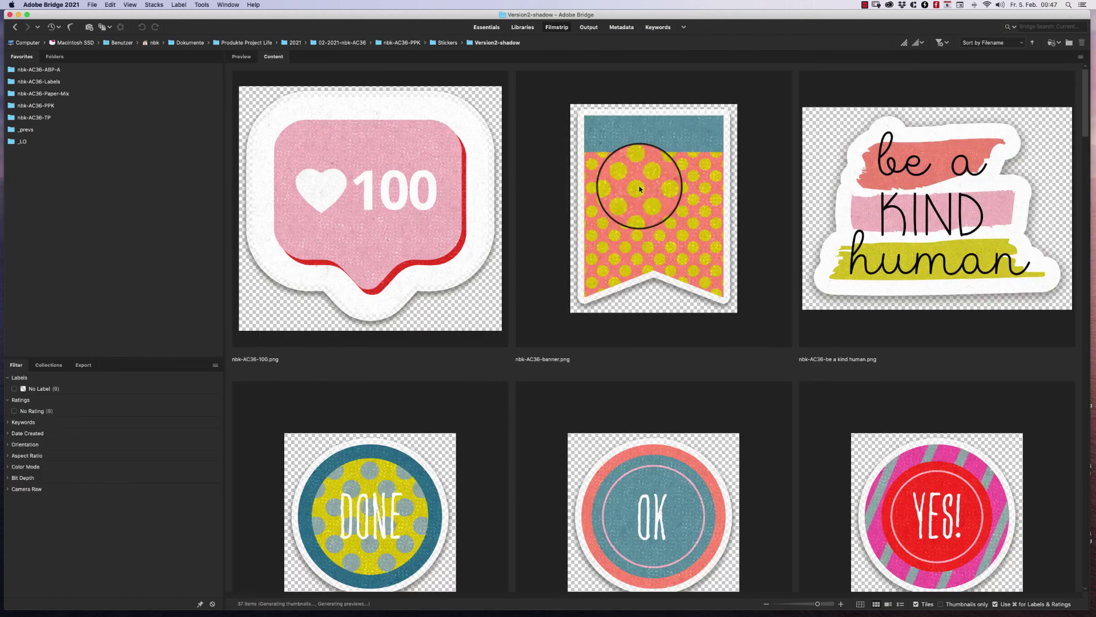
scroll(1075, 151, down, 5)
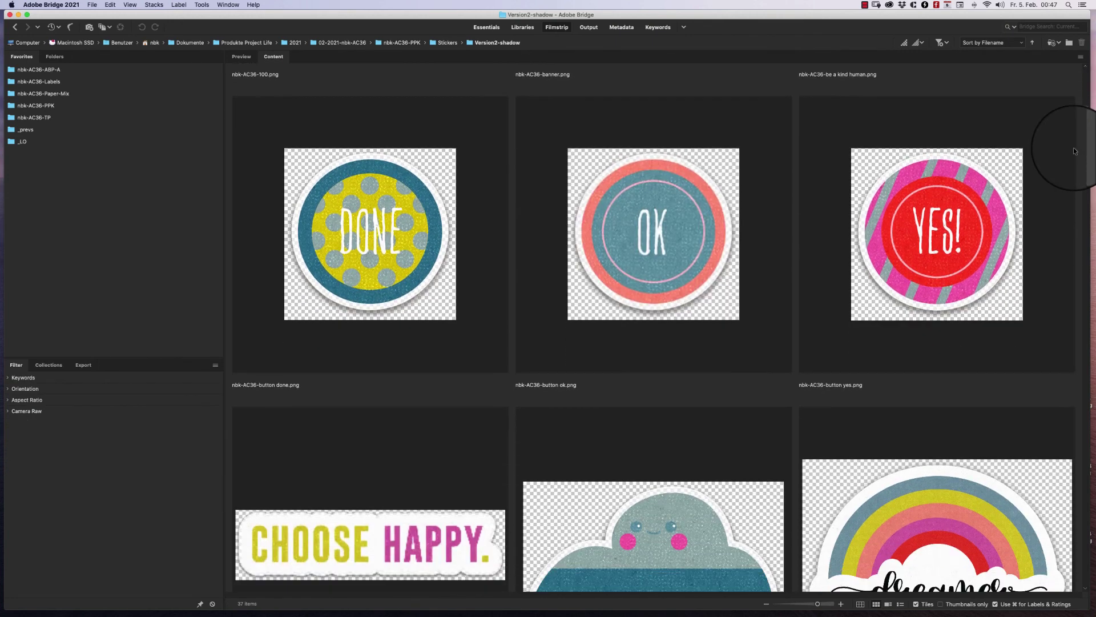
scroll(1074, 152, down, 10)
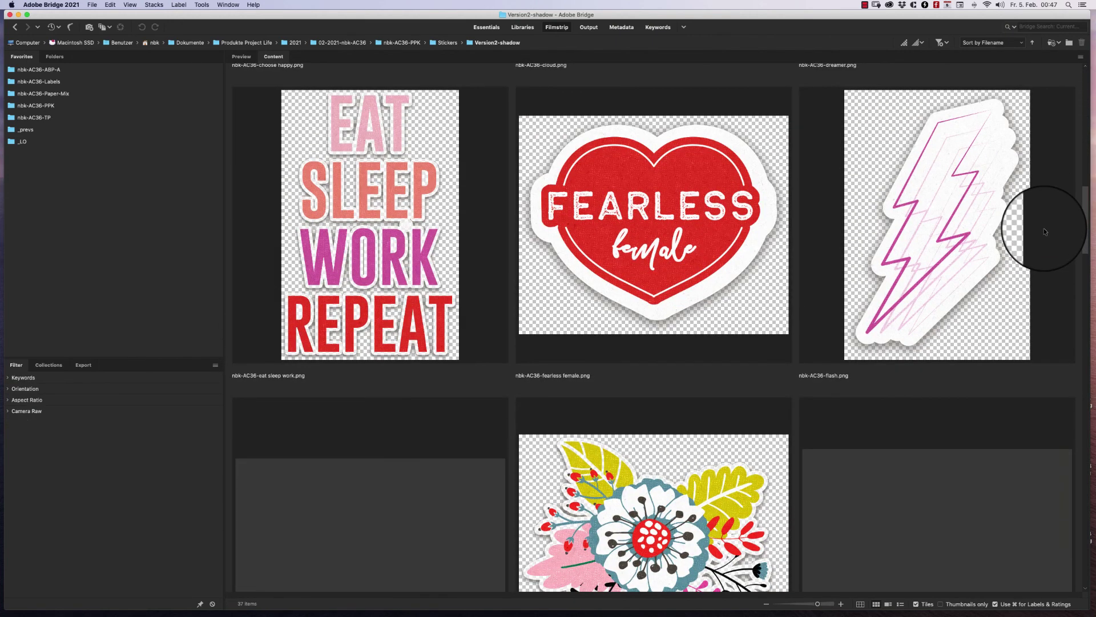
scroll(1044, 232, down, 5)
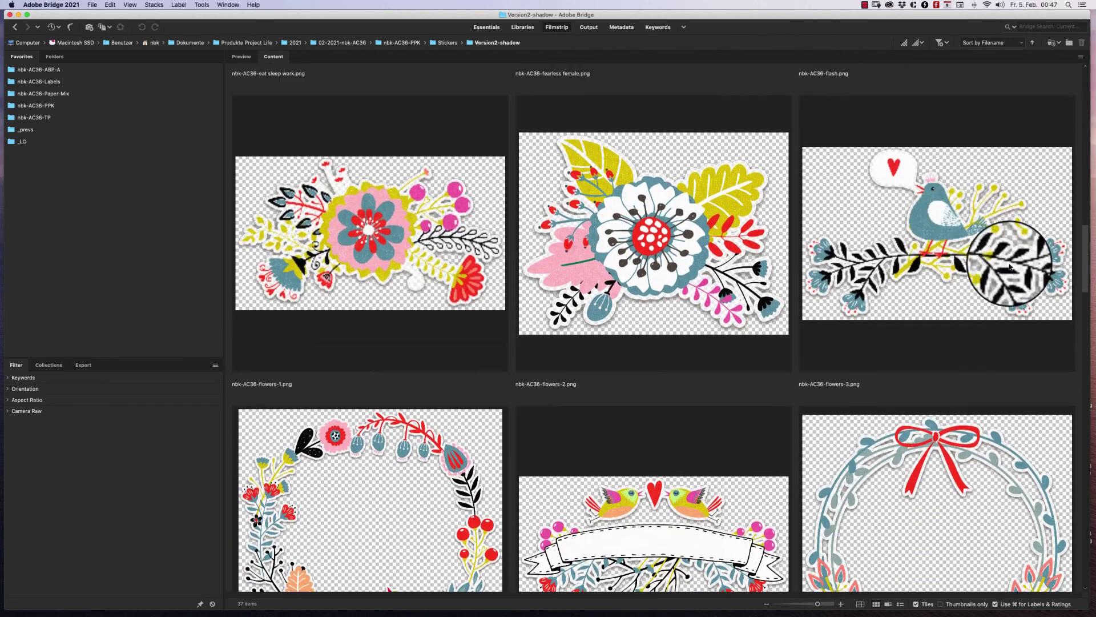
double_click(691, 279)
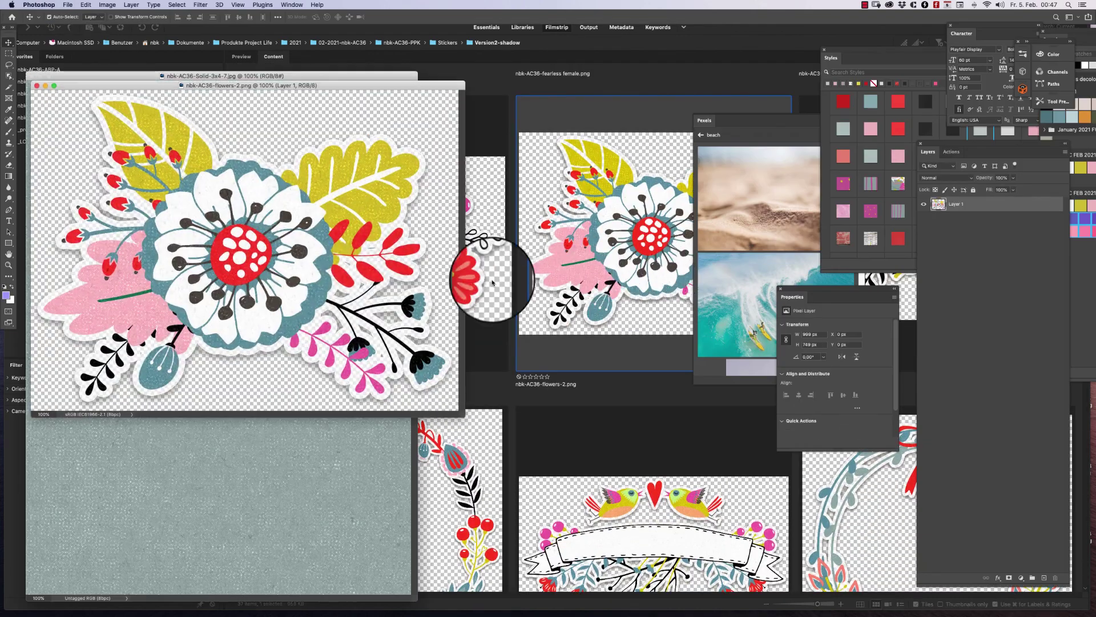
Add the flower sticker to the solid 3x4 card, scale it to about 829 px wide, and move it into the card's upper half.
drag(334, 283, 262, 337)
drag(417, 577, 693, 585)
key(super+t)
drag(573, 185, 522, 185)
key(Return)
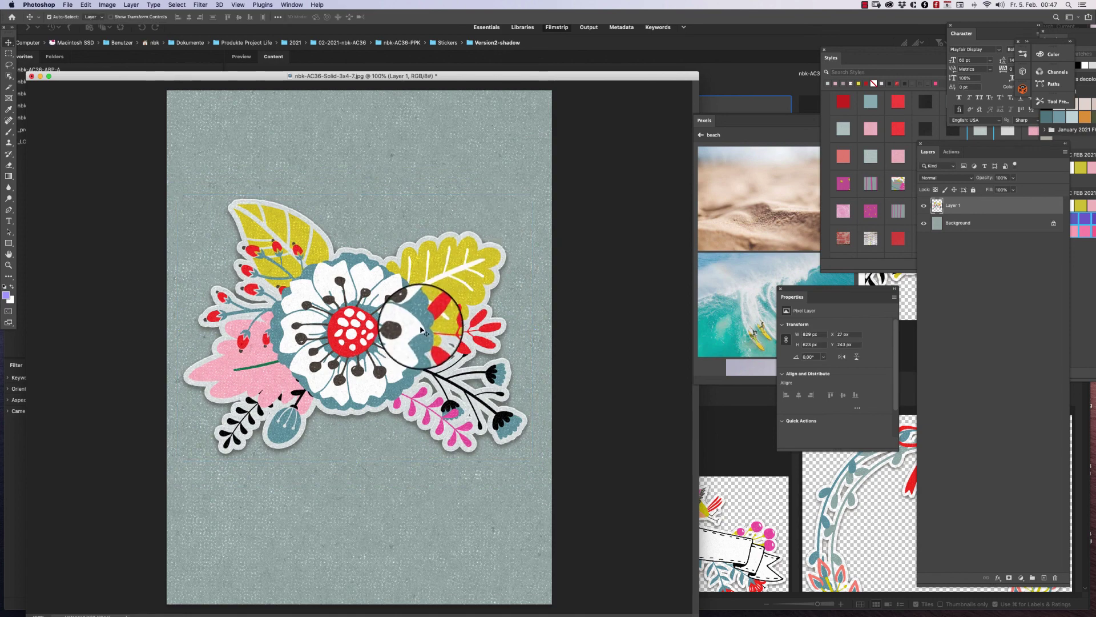
drag(418, 331, 418, 284)
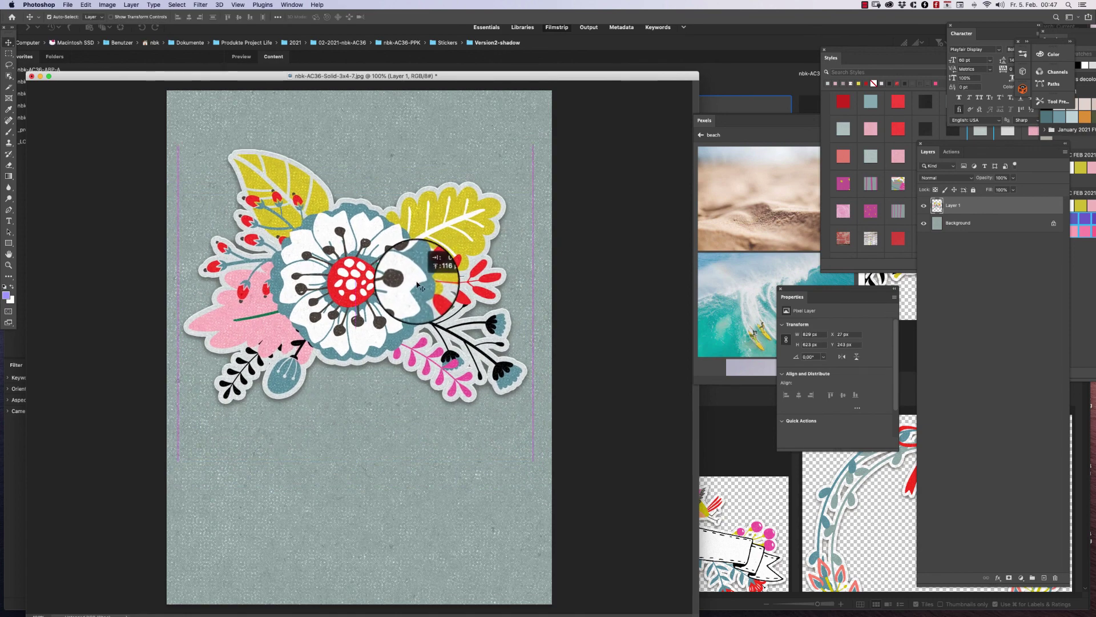
Switch to Bridge and open nbk-AC36-artsyBit13.png from the nbk-AC36-ABP-A folder in Photoshop.
click(759, 465)
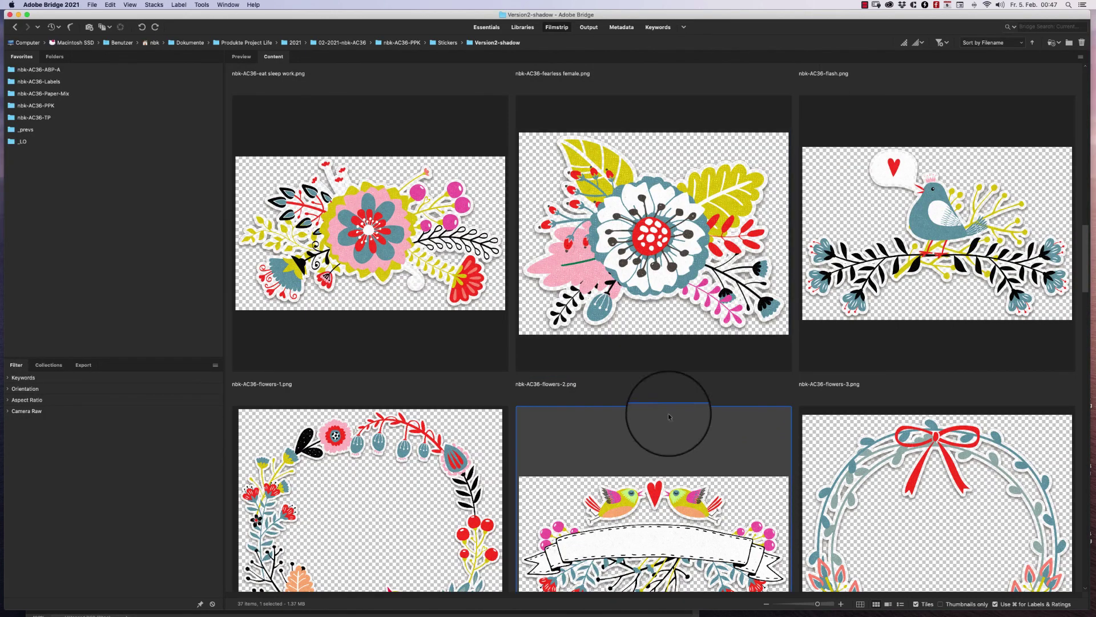
click(74, 71)
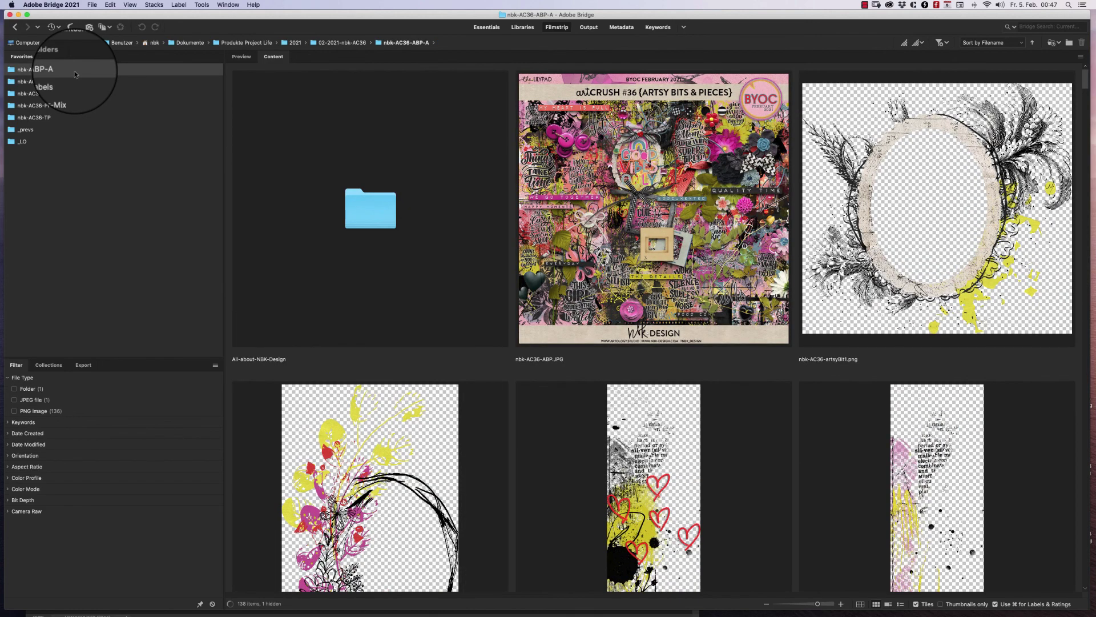
drag(1088, 87, 1084, 118)
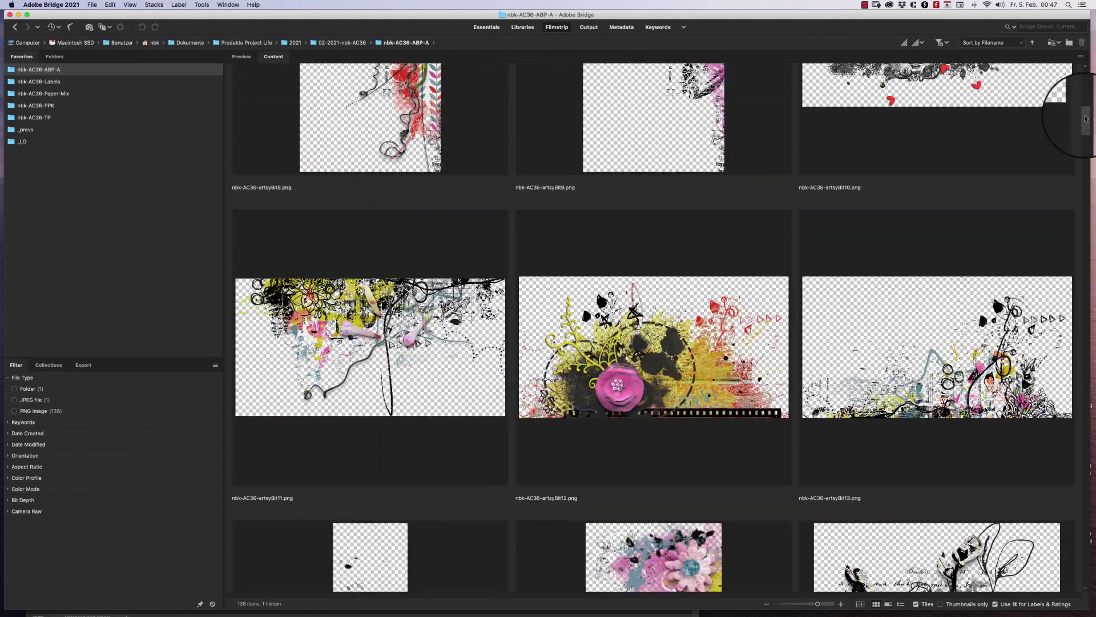
click(976, 362)
double_click(976, 362)
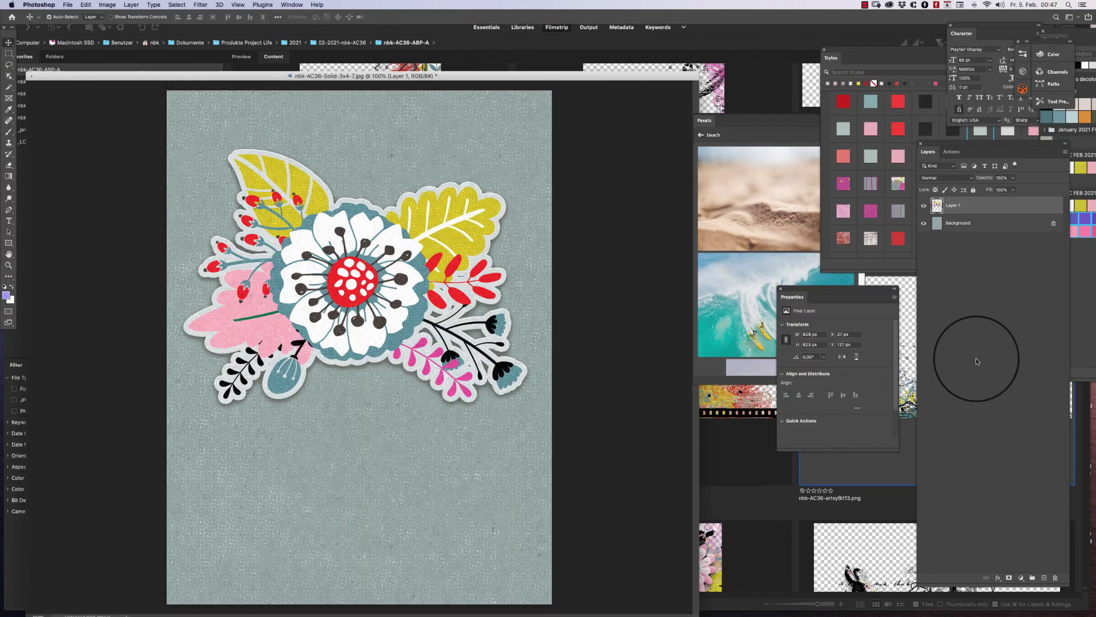
Add the artsy bit across the card's lower half, stack it beneath the flower sticker, and close the artsy bit file.
drag(448, 408, 409, 593)
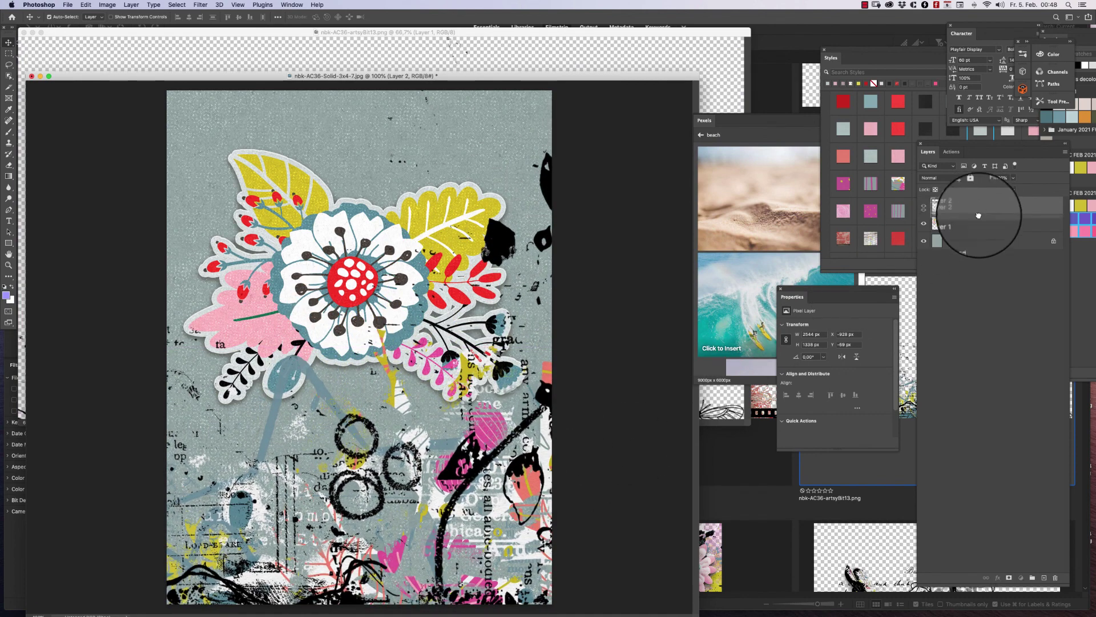
drag(978, 216, 977, 232)
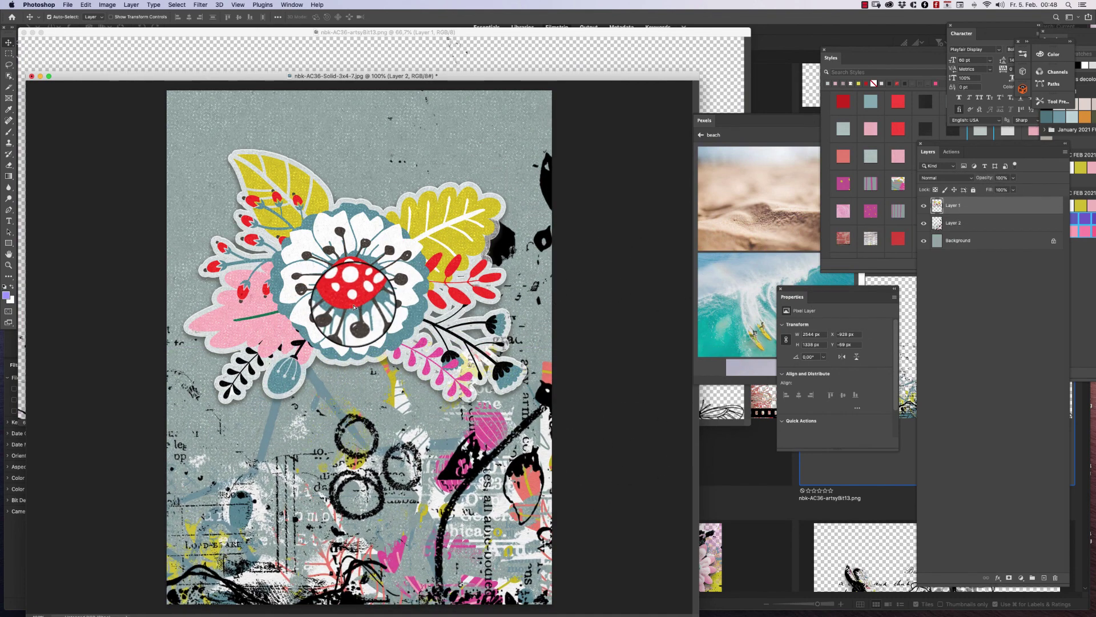
drag(354, 304, 358, 306)
key(super+minus)
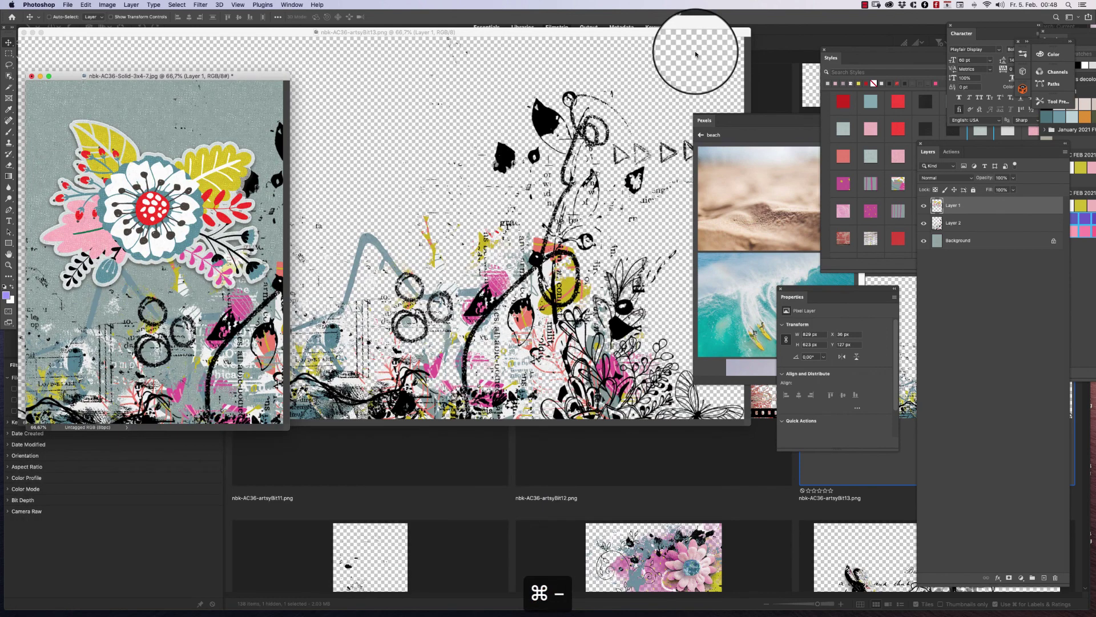
drag(282, 435, 377, 520)
Switch to Bridge, open nbk-AC36-TP-1.psd from the nbk-AC36-TP folder in Photoshop, and place its window beside the card.
click(499, 519)
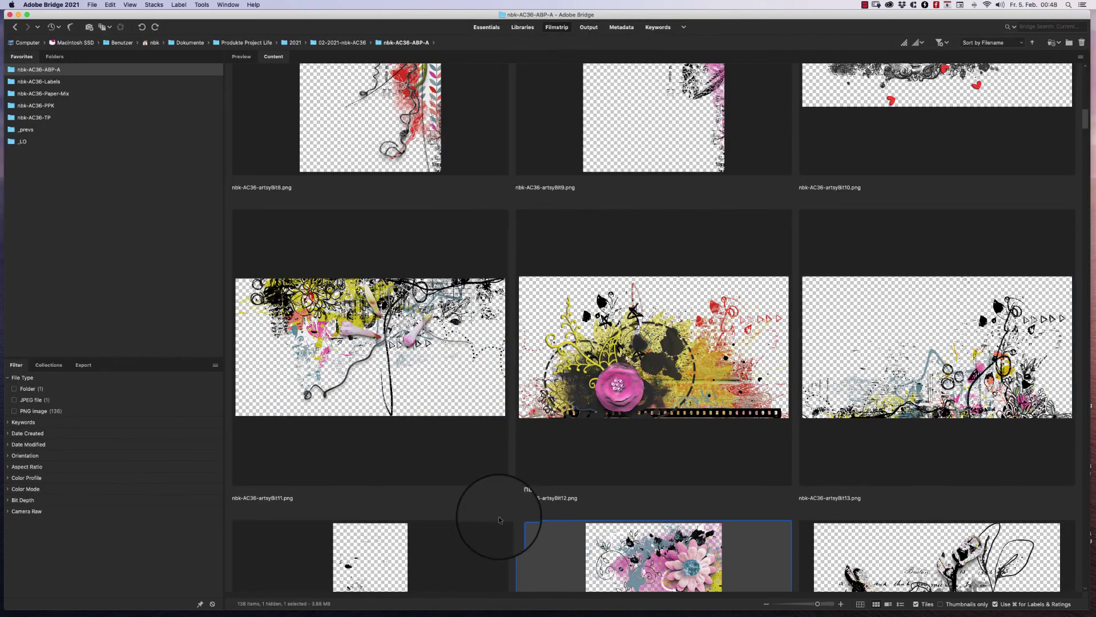
click(72, 117)
click(82, 105)
click(81, 116)
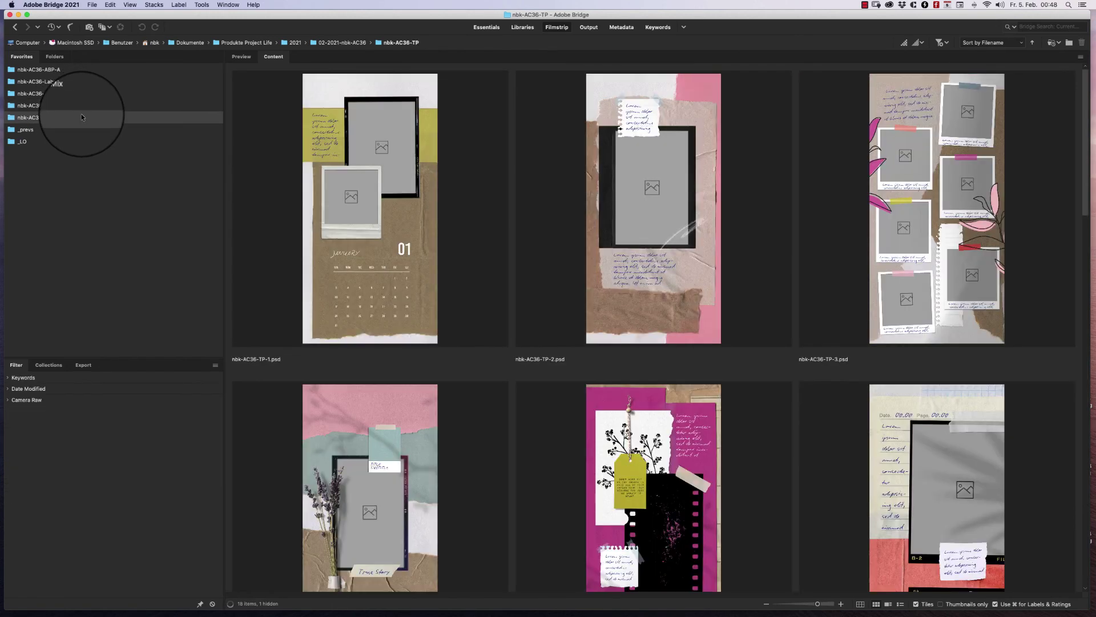
double_click(371, 189)
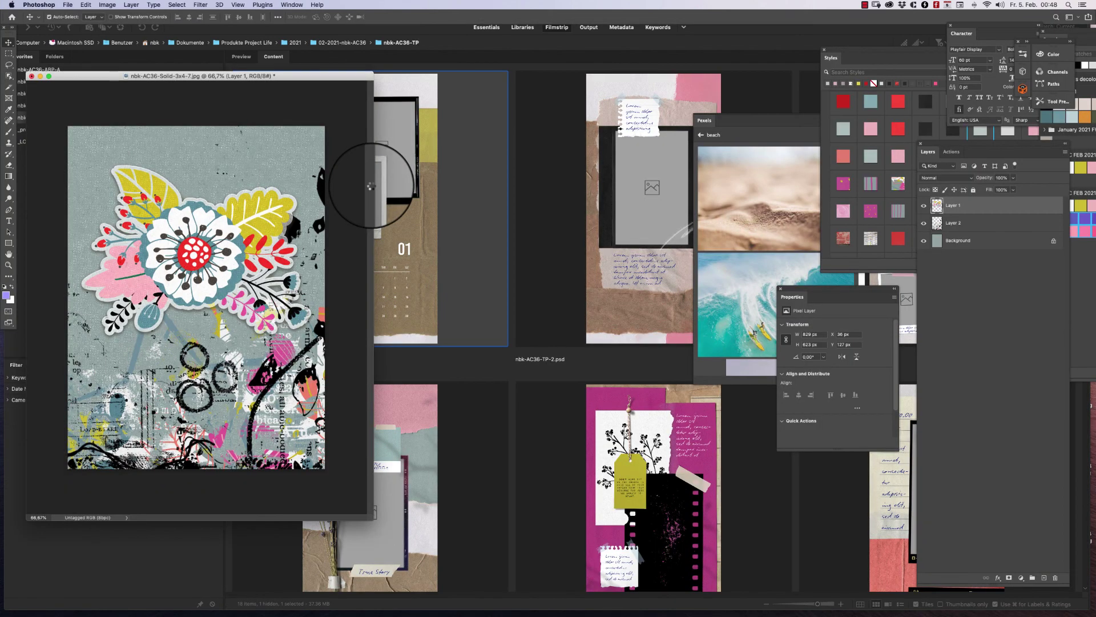
drag(260, 34, 699, 92)
Copy the template's small instant-photo frame and its image placeholder onto the card and scale them to about 675 px wide.
click(605, 345)
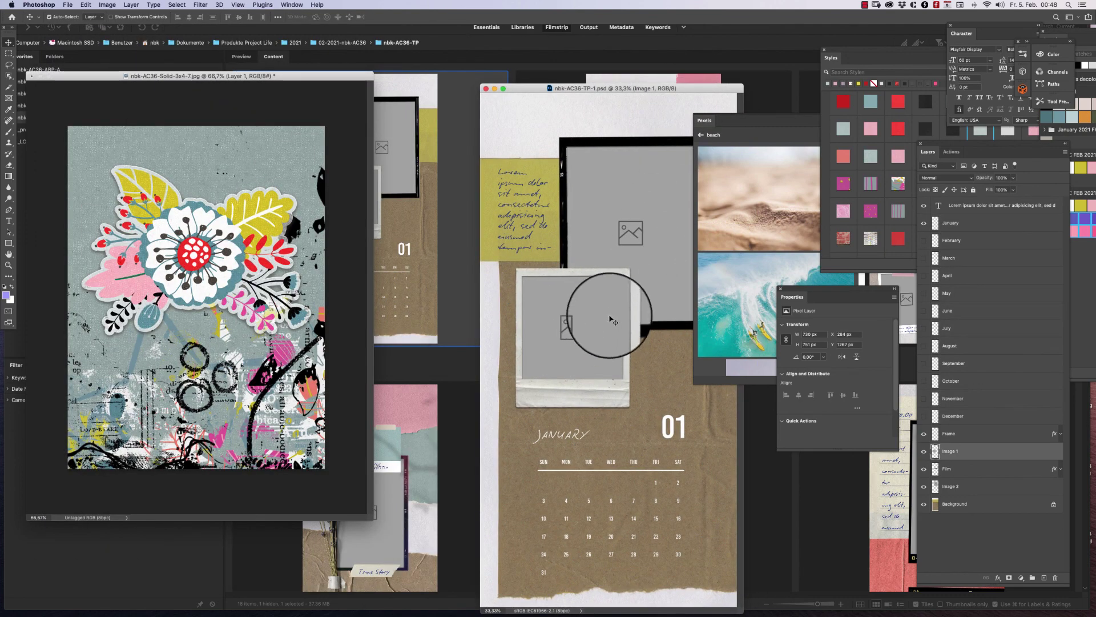
drag(627, 293, 307, 182)
key(super+t)
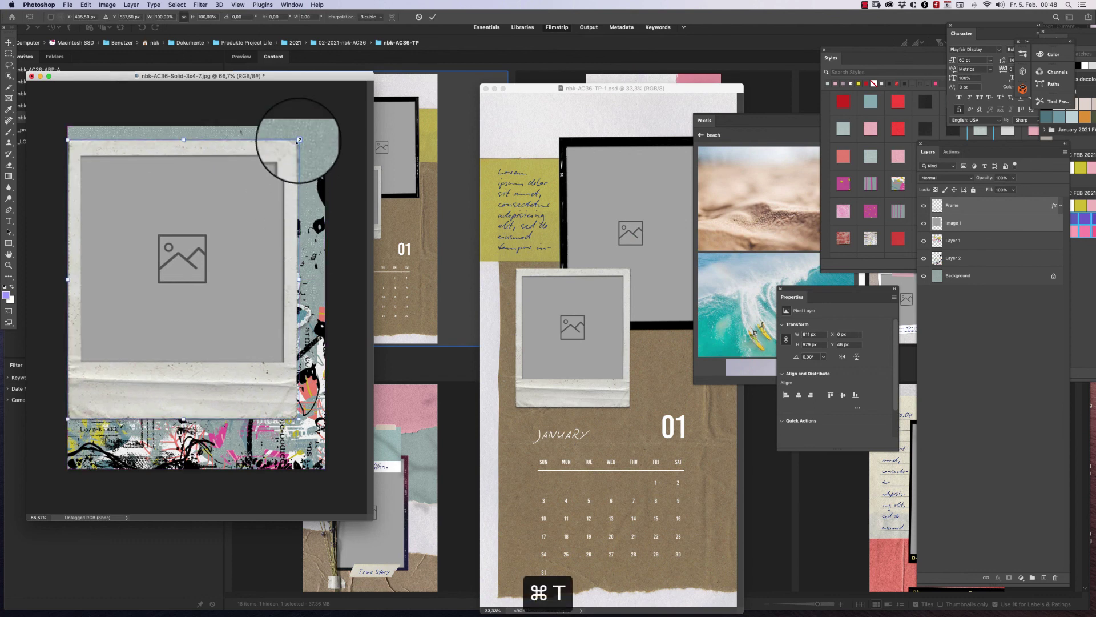
drag(314, 122, 275, 168)
drag(262, 215, 288, 249)
key(Return)
Bring the flower sticker above the frame, scale it to about 64% over the frame's lower-right corner, and move the frame and placeholder up.
drag(272, 191, 261, 159)
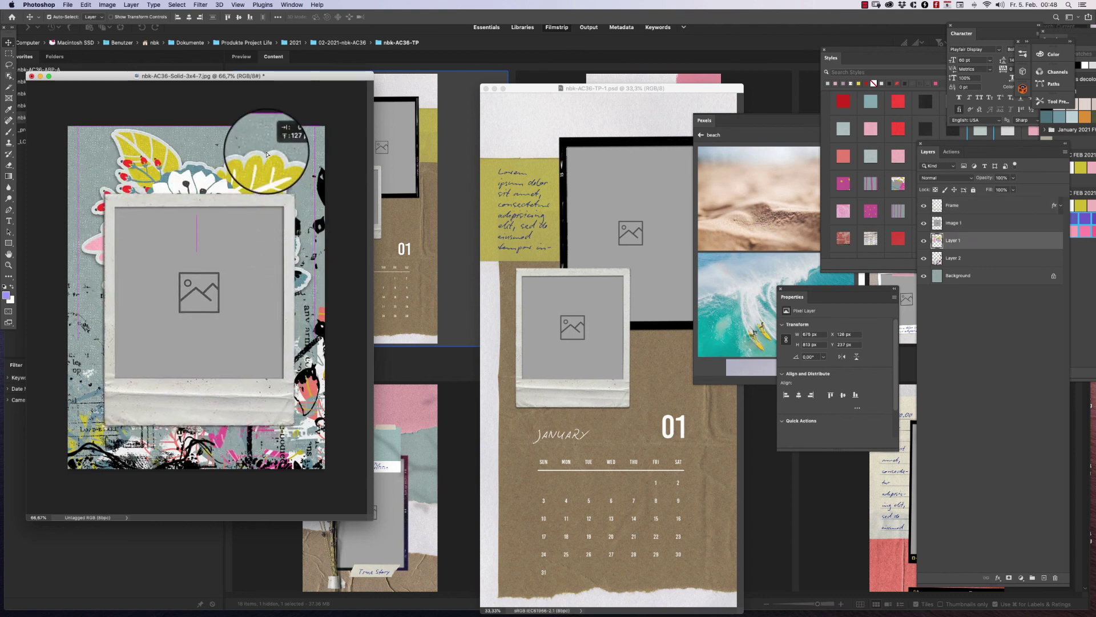
key(super+adiaeresis)
key(super+adiaeresis)
key(super+t)
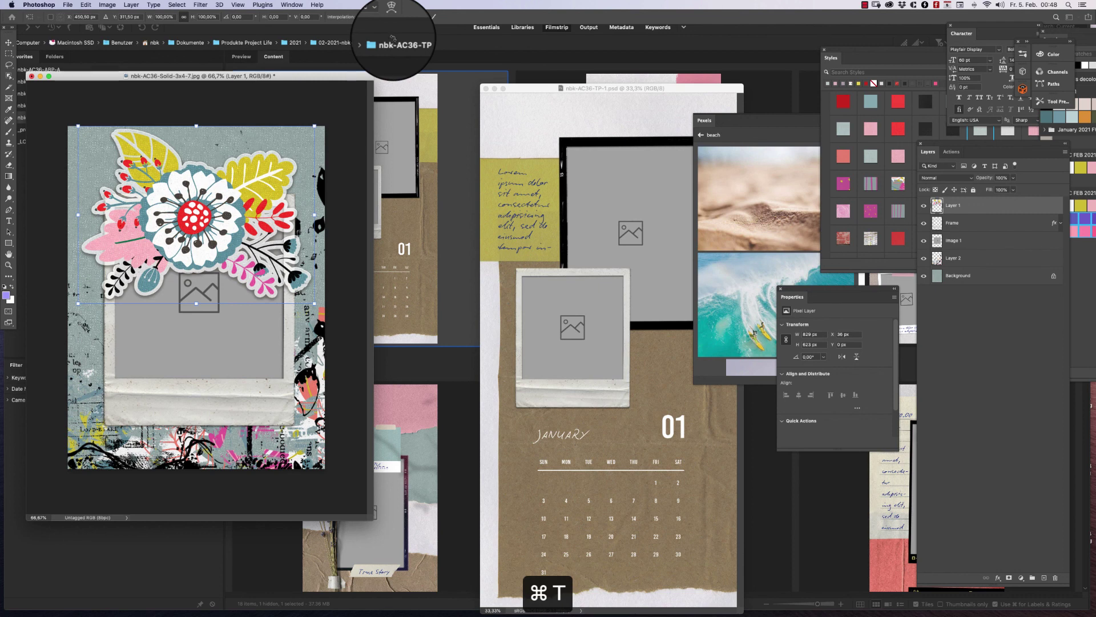
drag(315, 126, 265, 391)
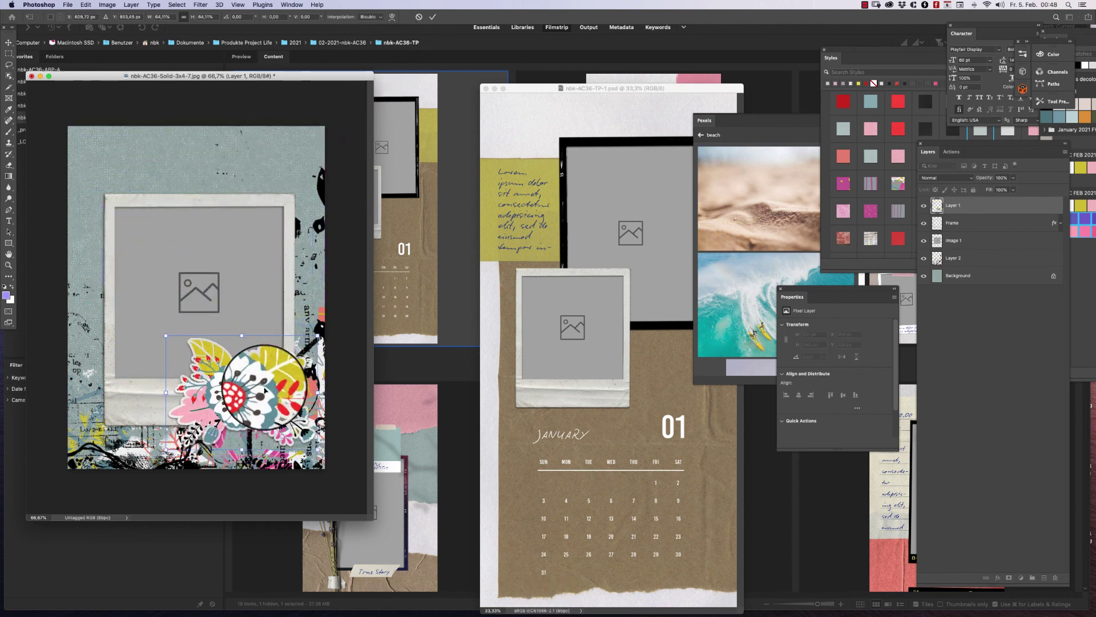
key(Return)
drag(150, 331, 181, 270)
shift+click(231, 210)
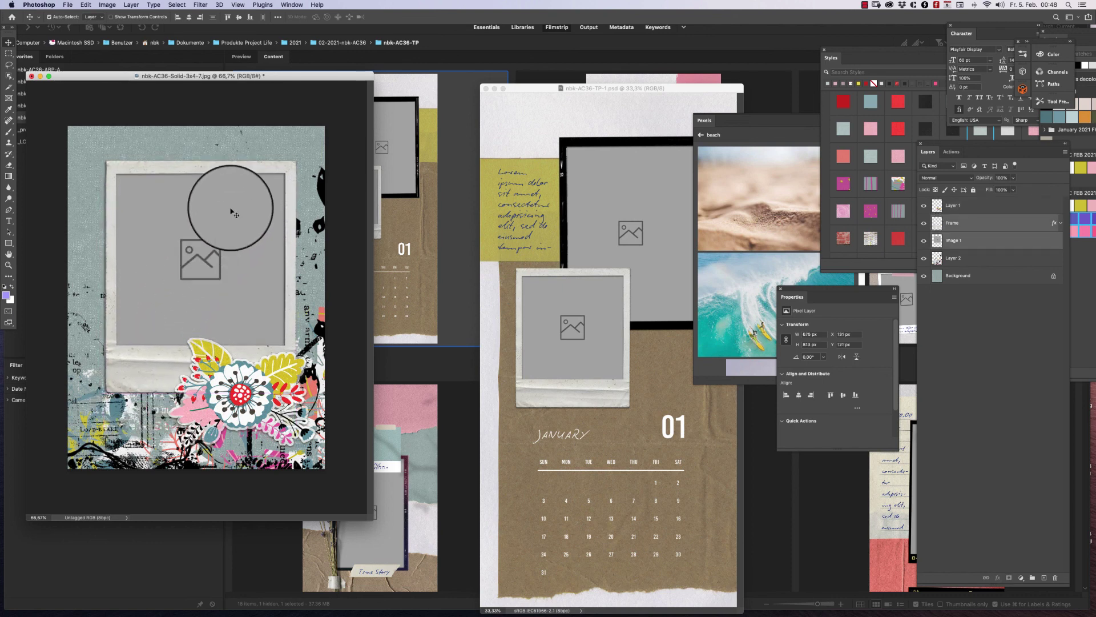
Fill the frame's image placeholder with the Pexels beach photo of the couple running at the water's edge.
click(317, 108)
click(261, 211)
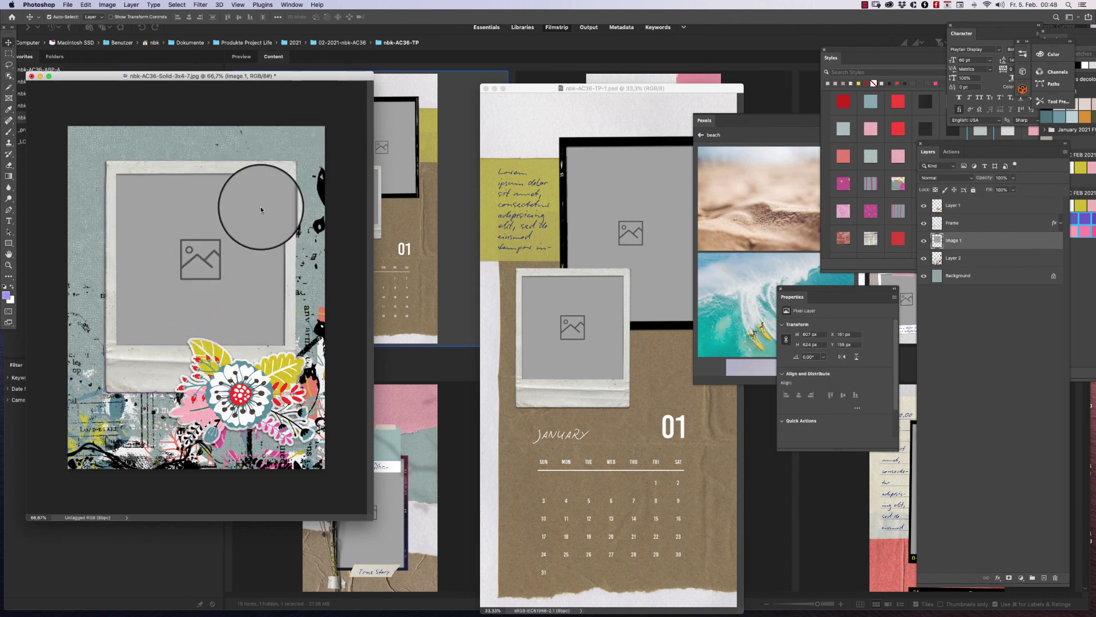
click(770, 199)
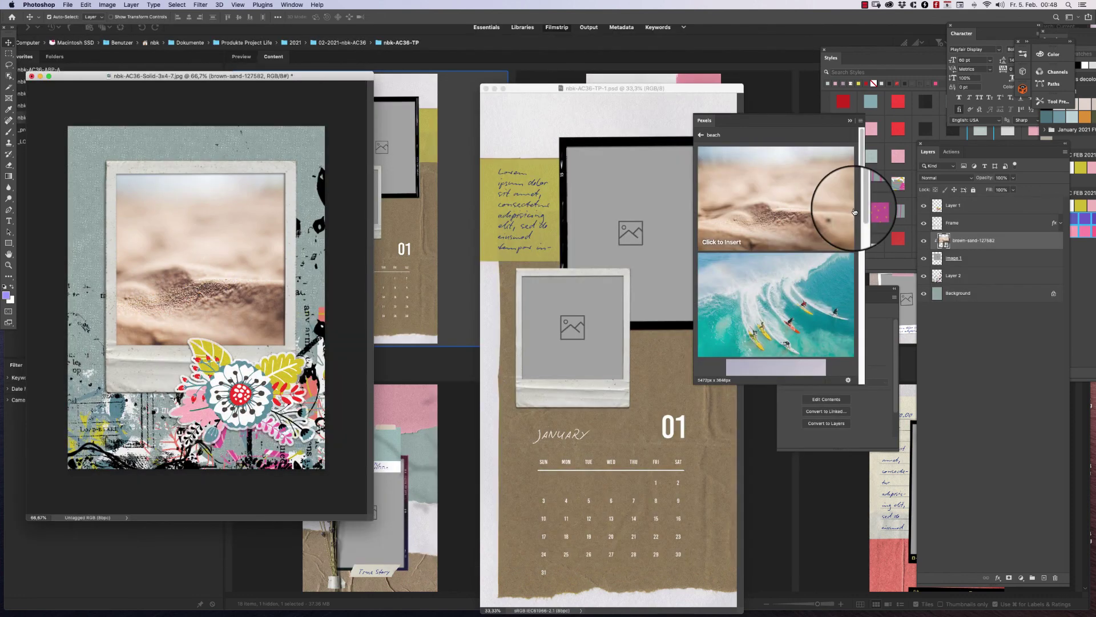
drag(856, 209, 865, 293)
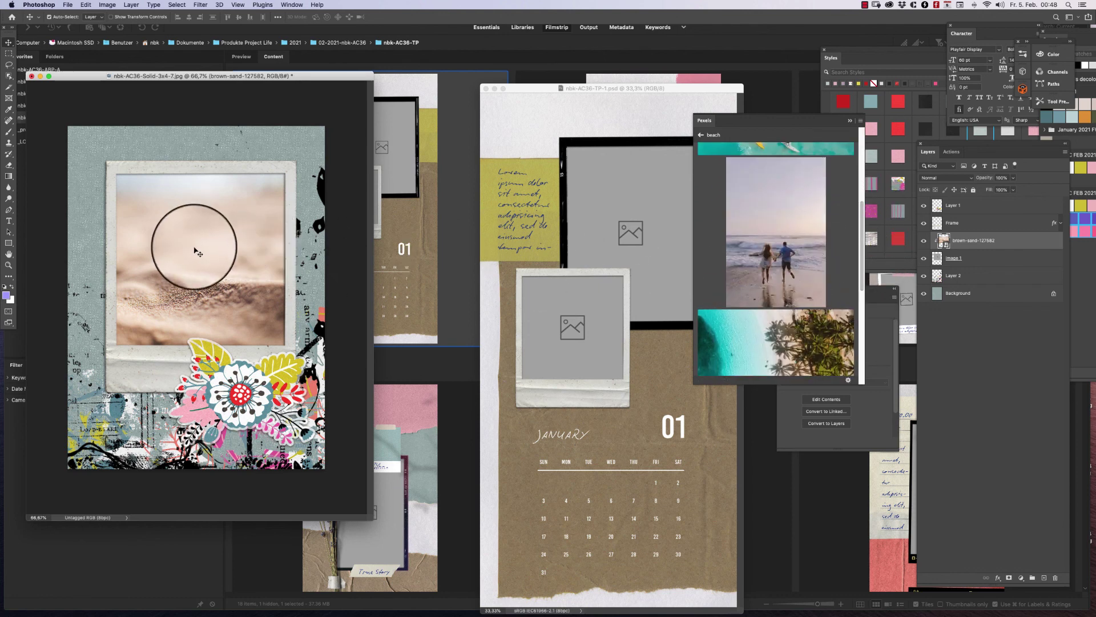
key(super+z)
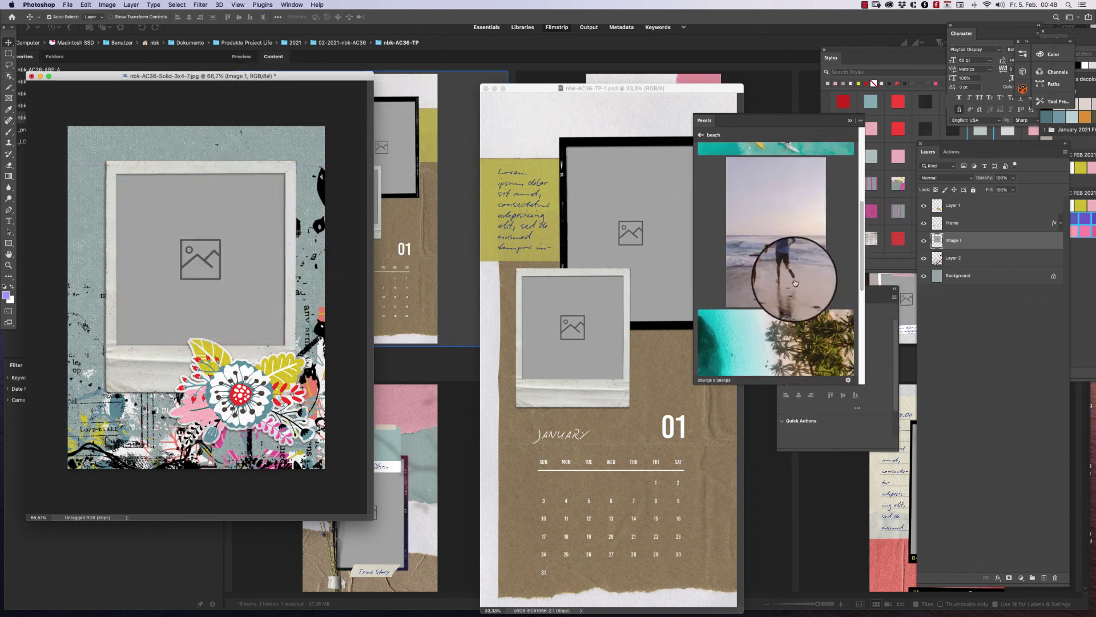
click(778, 265)
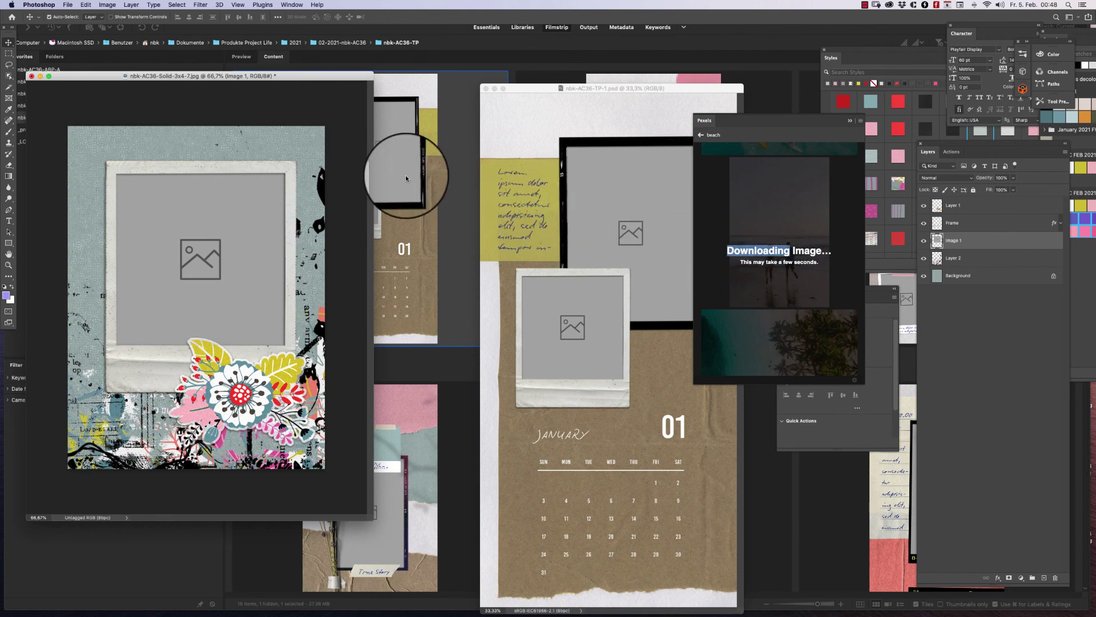
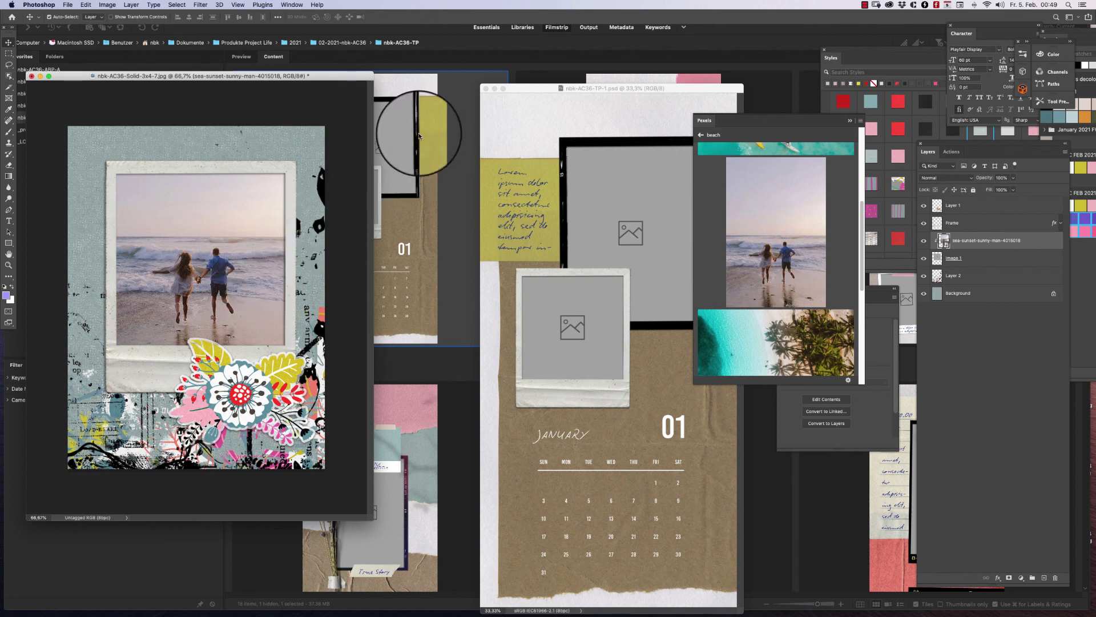
Delete every layer above the card's background and copy the January calendar from the template onto the card.
drag(341, 140, 60, 471)
key(Delete)
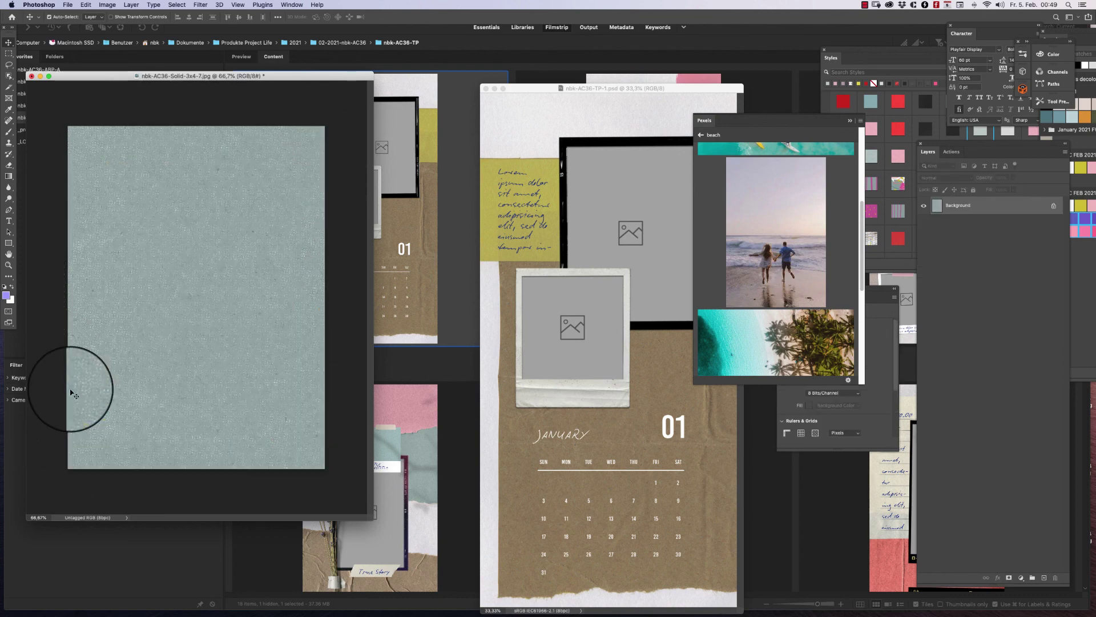
click(635, 468)
click(673, 423)
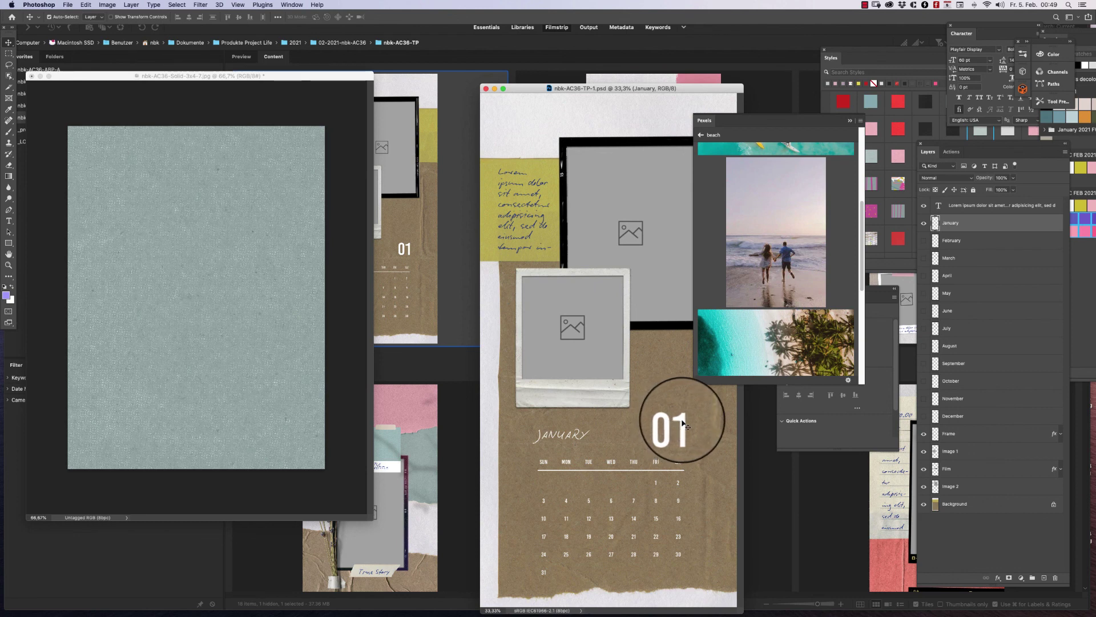
drag(685, 421, 308, 266)
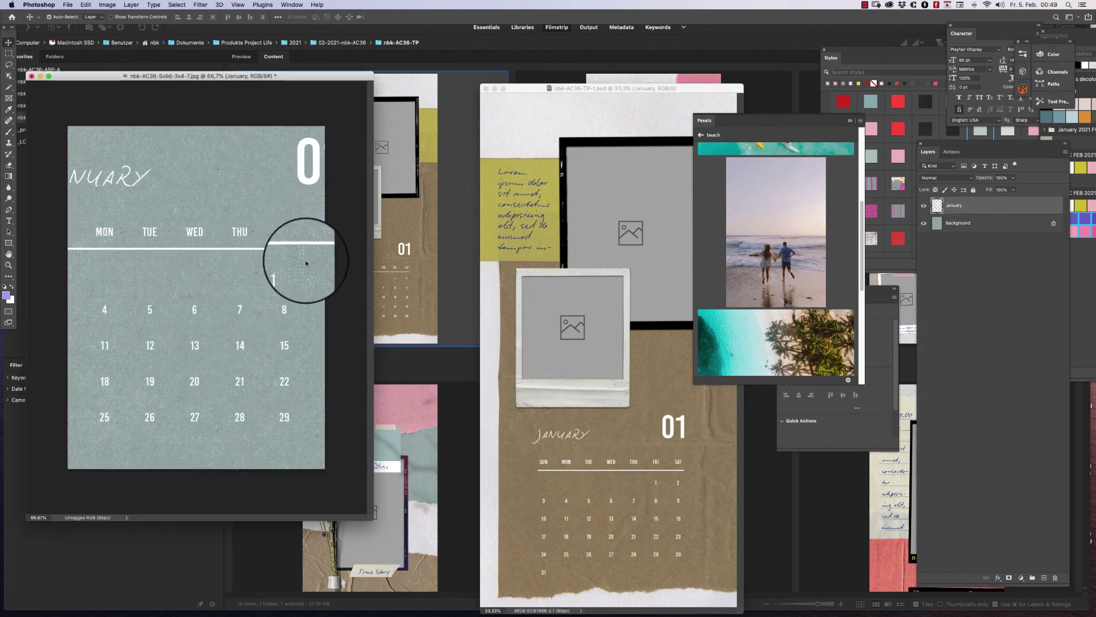
right_click(979, 206)
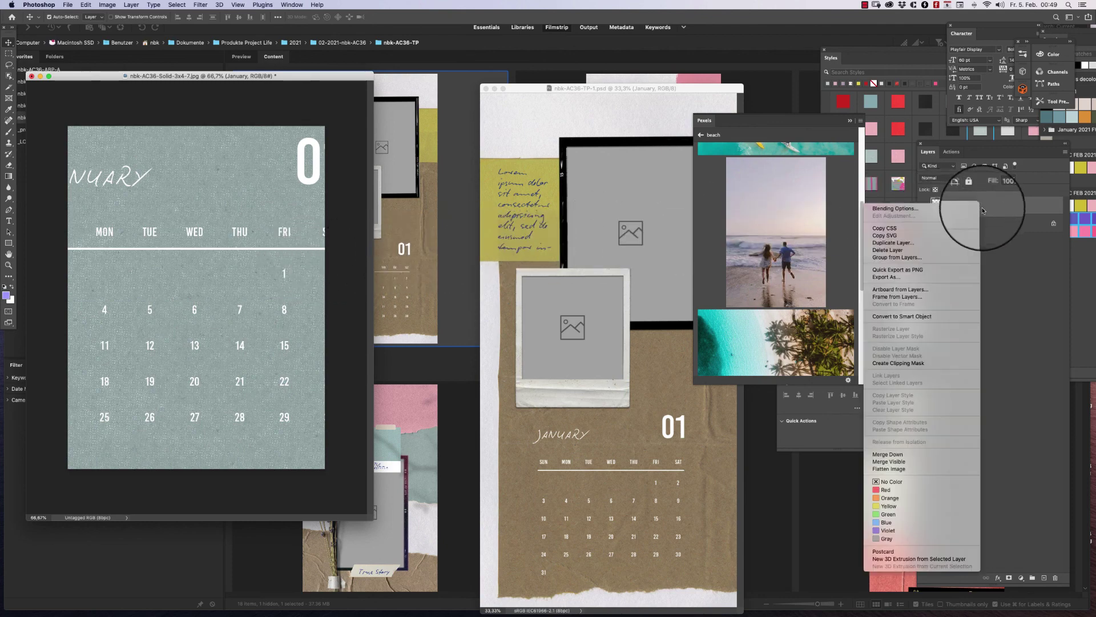
click(920, 317)
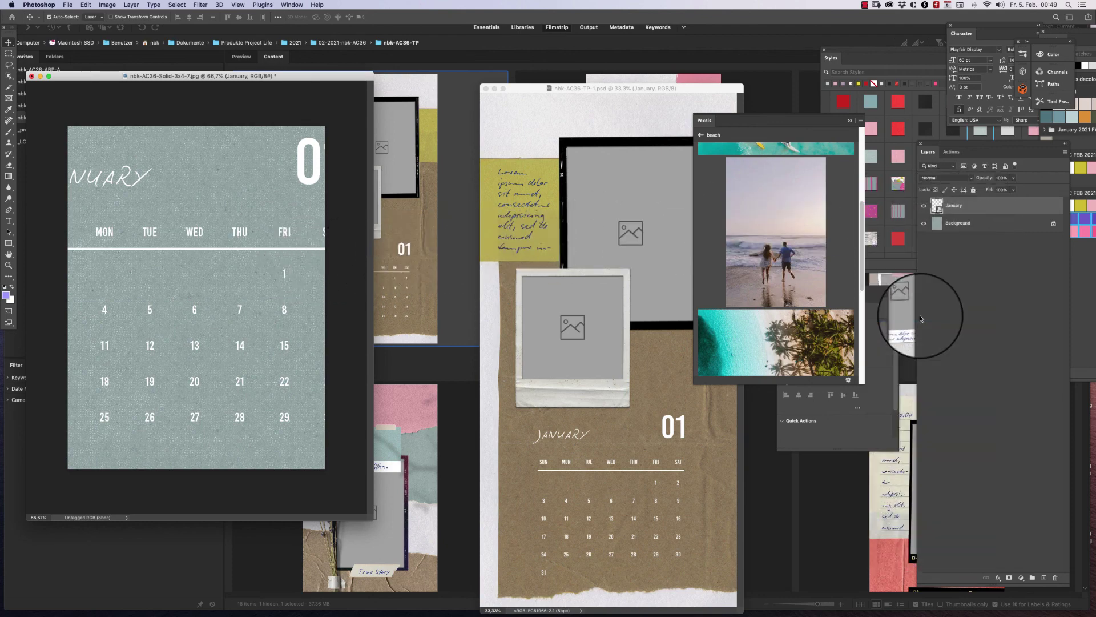
key(super+z)
Scale the January calendar to about 656 px wide in the card's lower part and convert its layer to a smart object.
key(super+t)
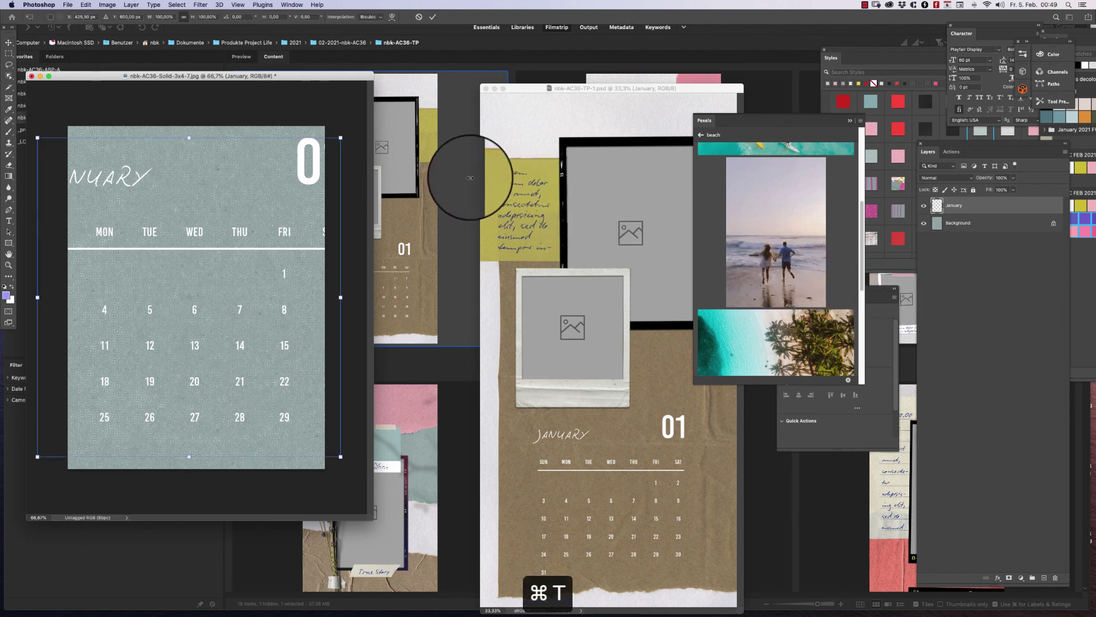
drag(341, 135, 264, 178)
drag(268, 230, 276, 275)
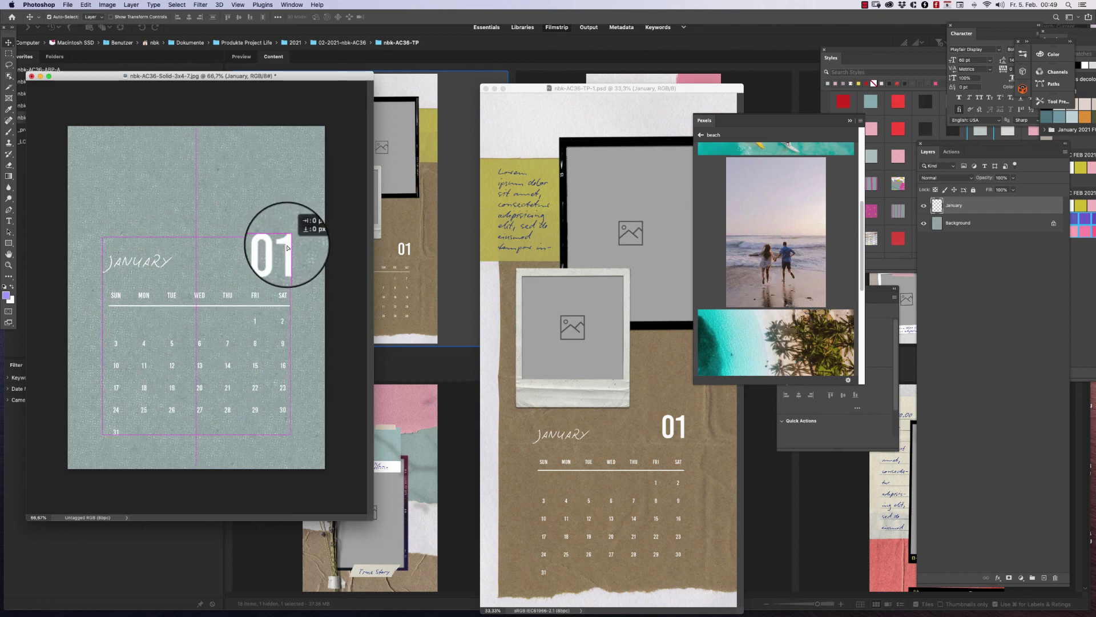
right_click(987, 205)
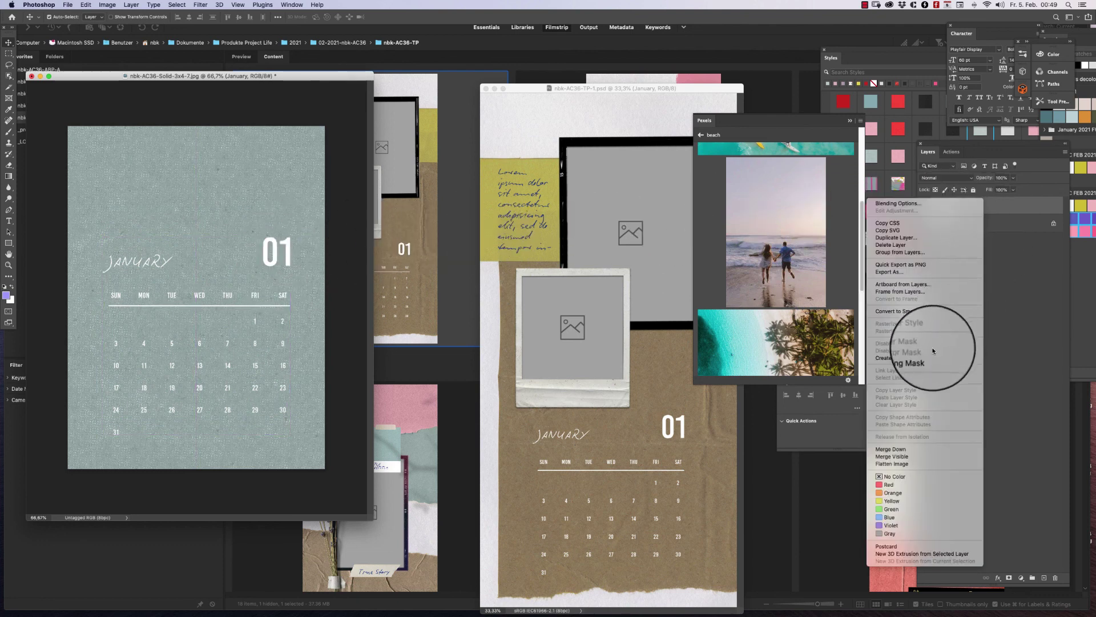
click(936, 311)
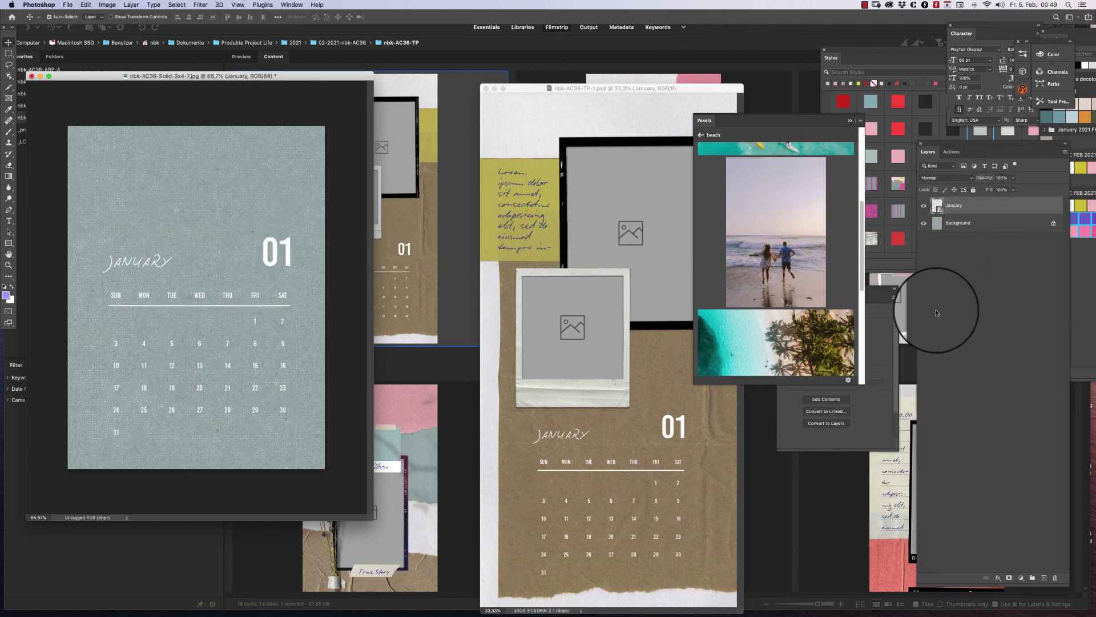
Close the Properties panel and shift the January calendar slightly down and to the left on the card.
drag(881, 290, 910, 317)
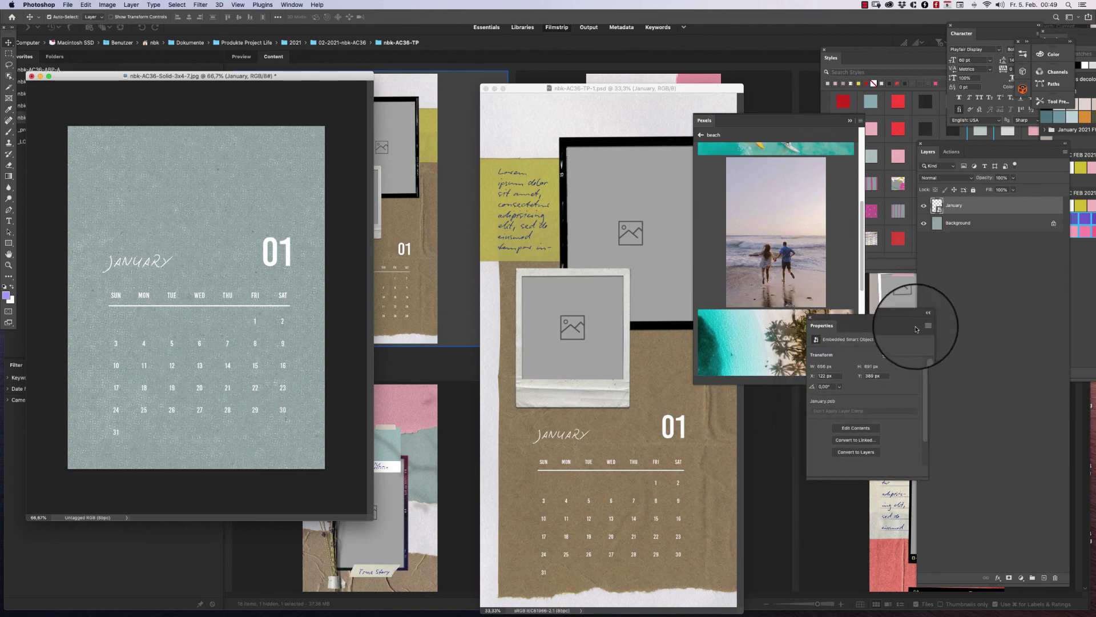
click(809, 317)
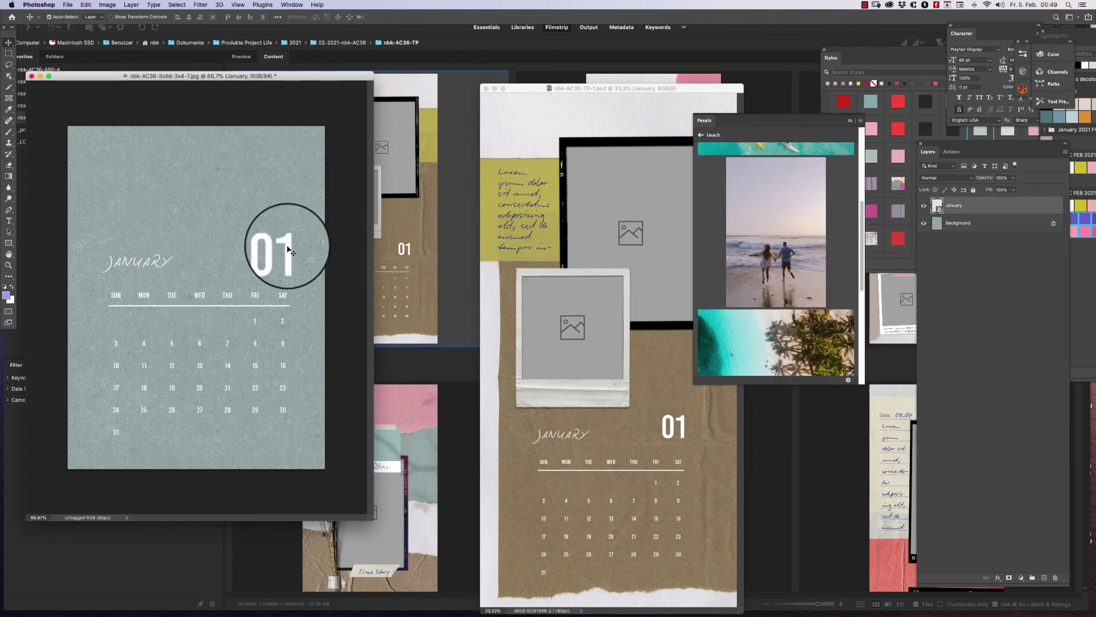
drag(284, 249, 286, 258)
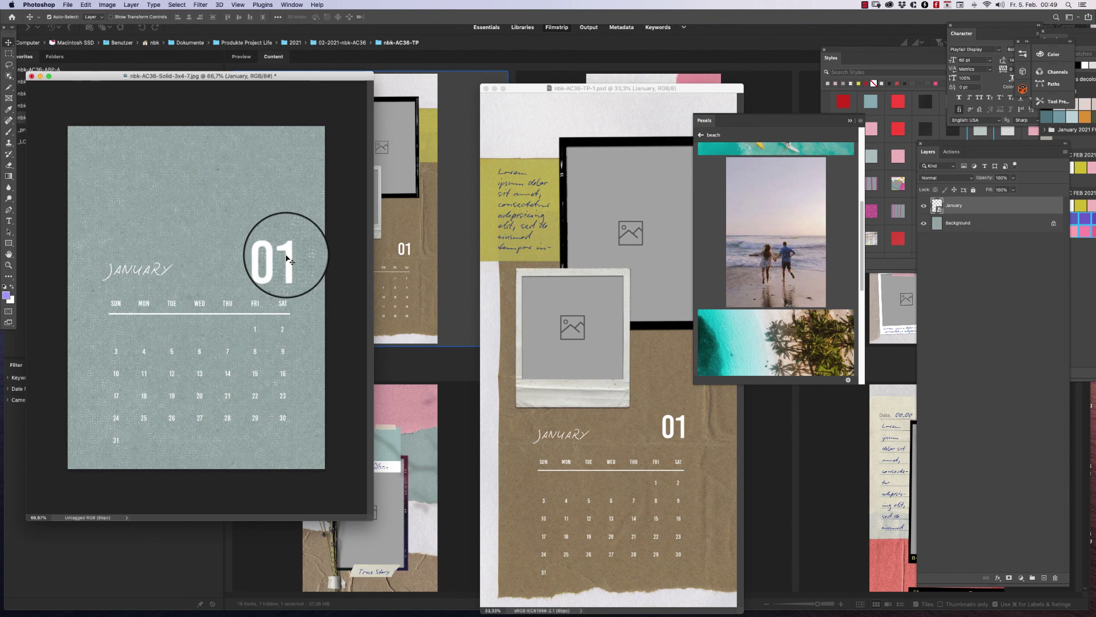
key(shift+Left)
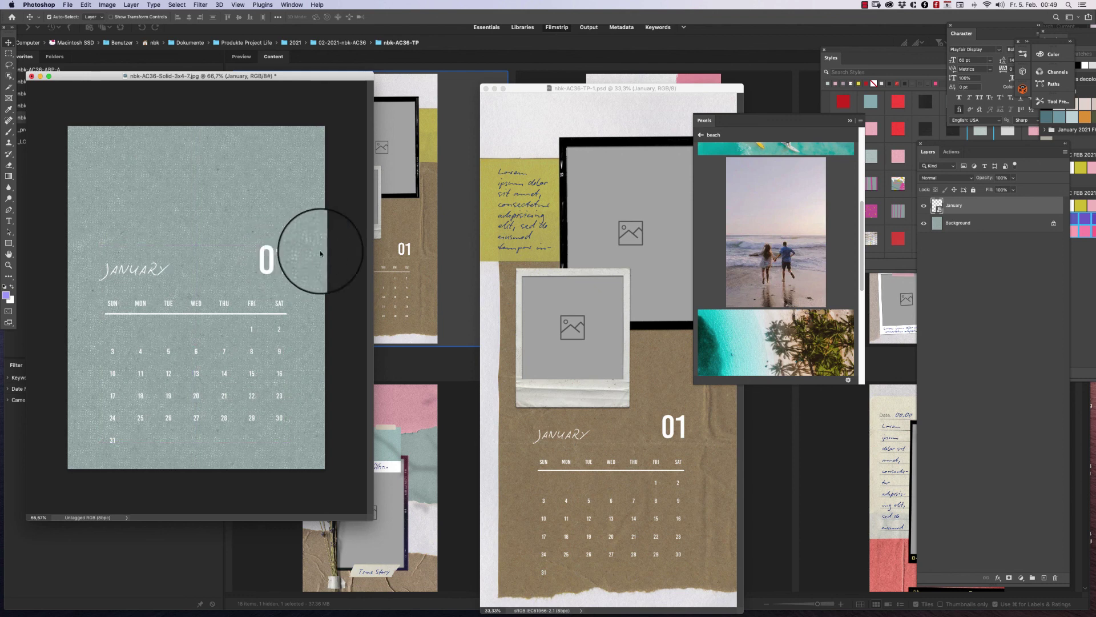
Switch to Bridge, browse the nbk-AC36-ABP-A folder and open nbk-AC36-ink-2.png in Photoshop.
click(428, 234)
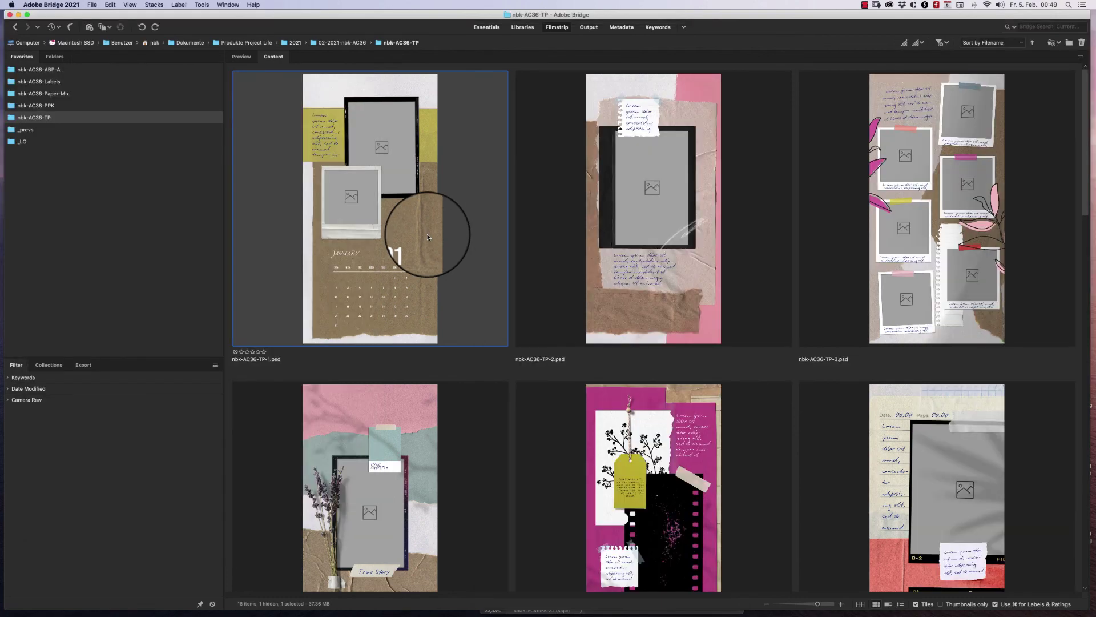
click(51, 71)
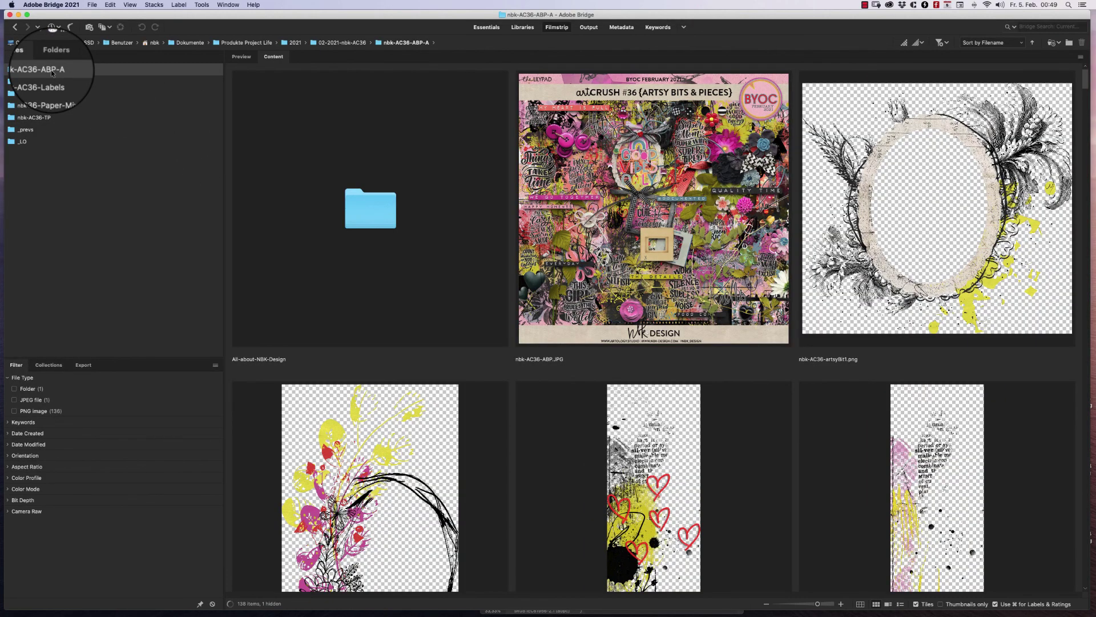
scroll(1078, 132, down, 5)
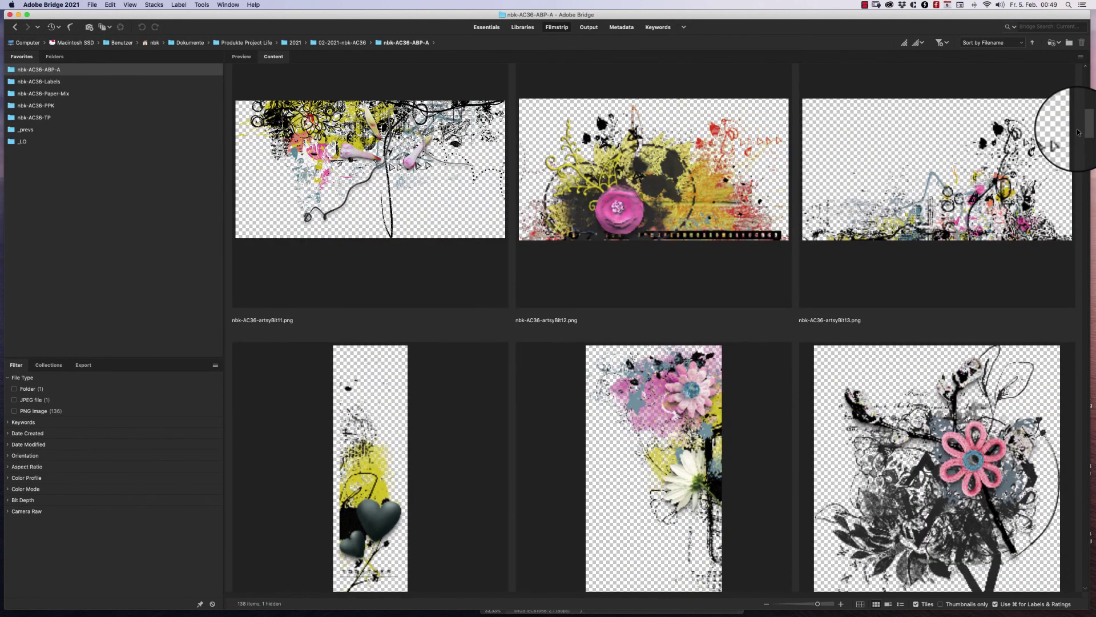
scroll(1078, 132, down, 20)
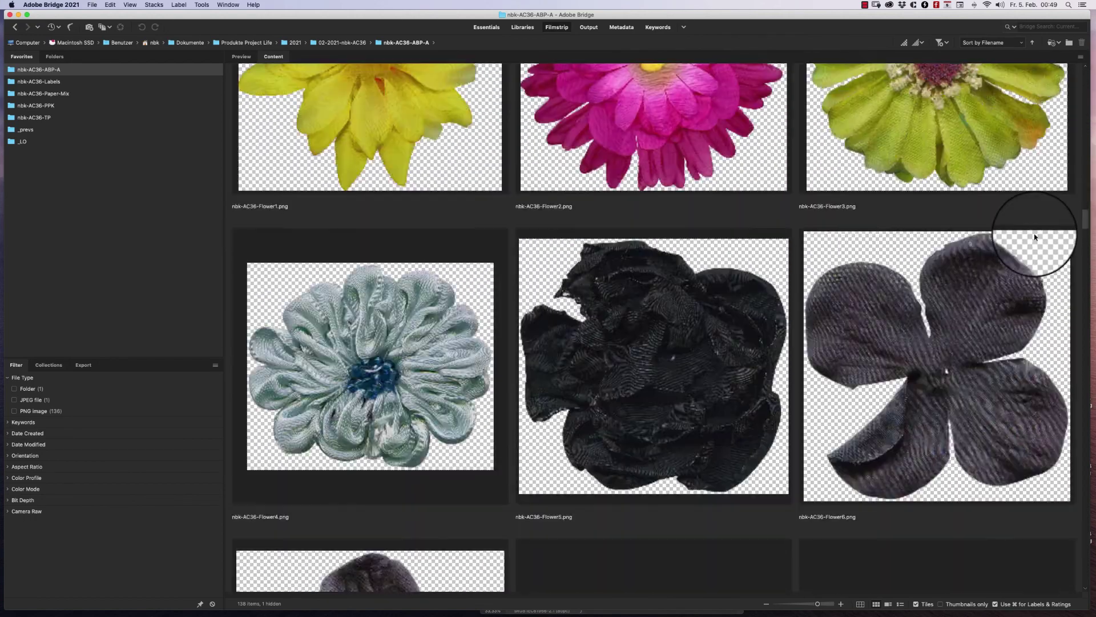
scroll(1035, 237, down, 15)
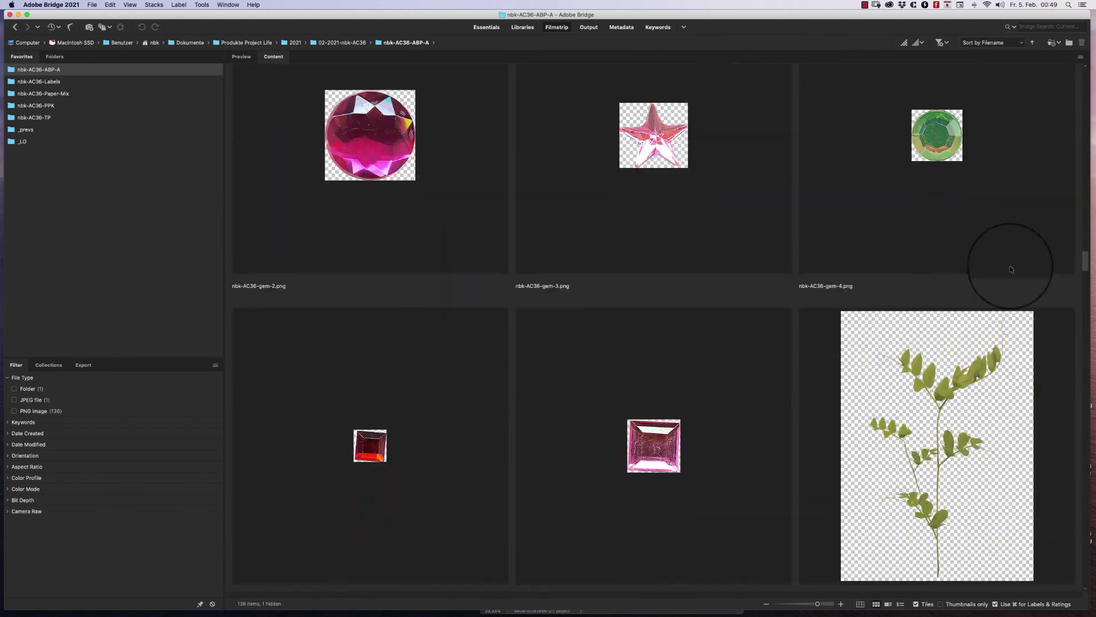
scroll(1010, 269, down, 10)
drag(988, 297, 988, 296)
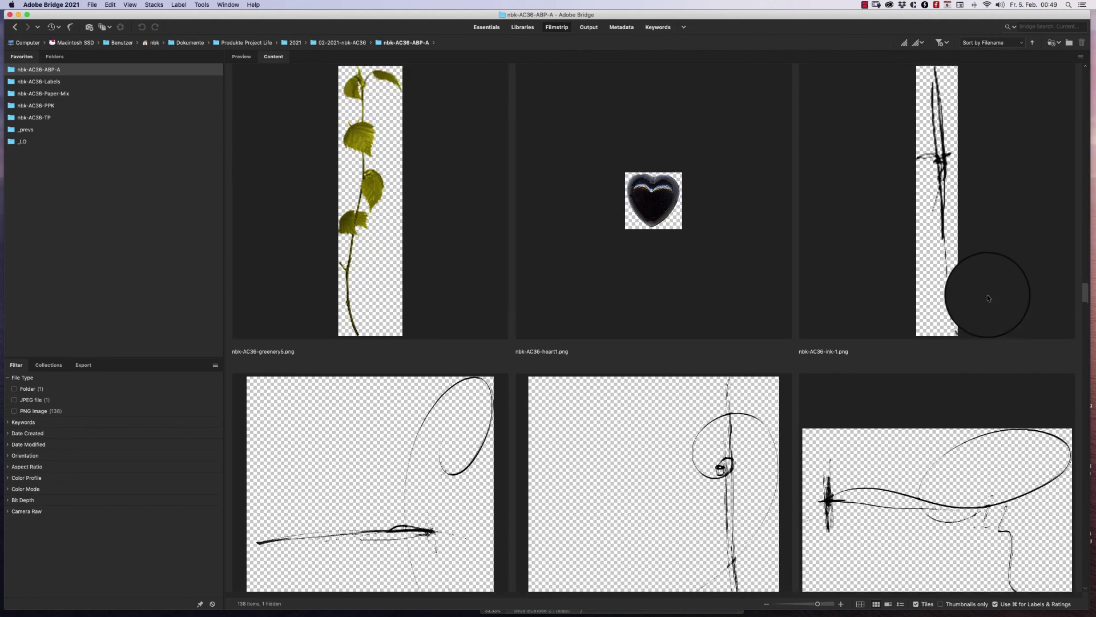
double_click(428, 504)
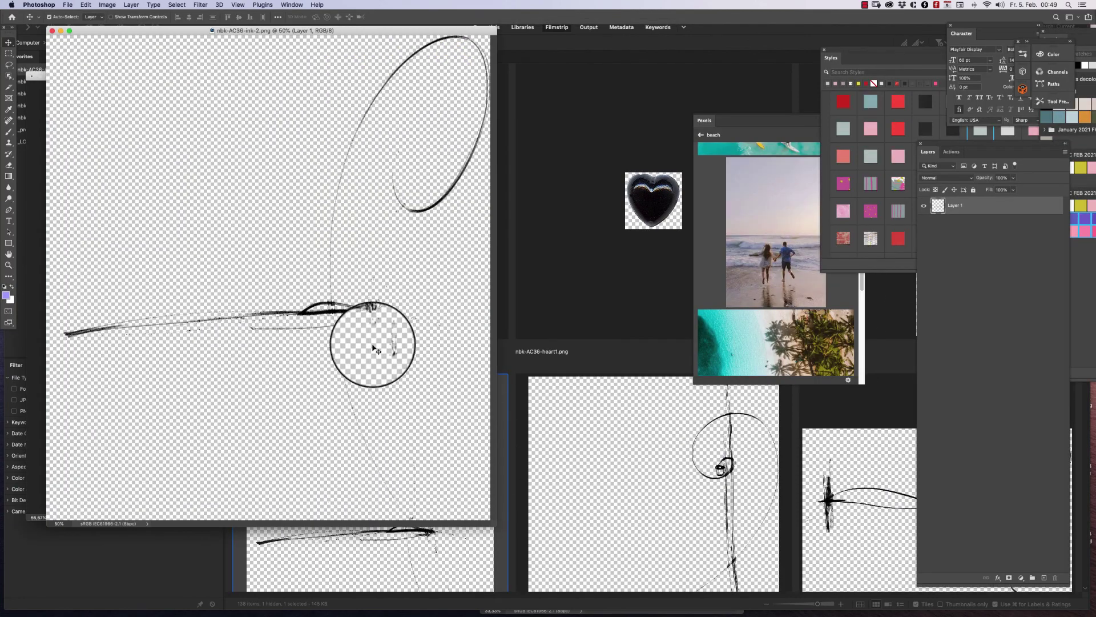
Copy the ink stroke onto the card so it runs across above the January heading, and close the ink file.
drag(367, 305, 109, 318)
mouse_move(38, 310)
mouse_down()
mouse_move(196, 257)
mouse_move(245, 274)
mouse_move(393, 184)
mouse_move(354, 228)
mouse_move(331, 208)
mouse_move(208, 245)
mouse_move(302, 206)
mouse_move(279, 201)
mouse_move(278, 225)
mouse_up()
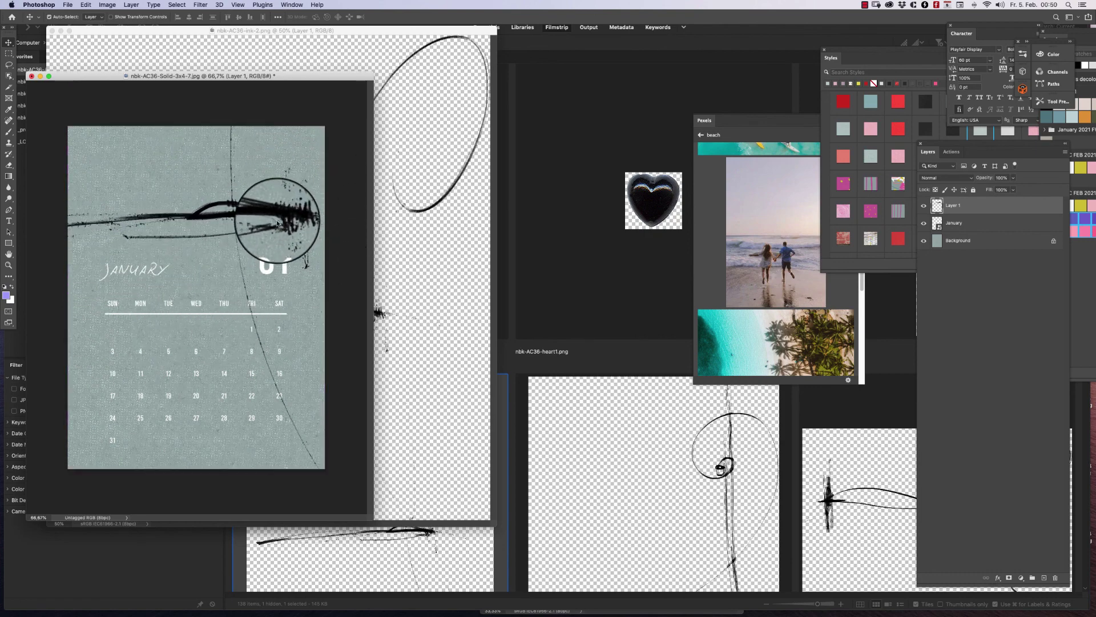
click(408, 120)
key(super+w)
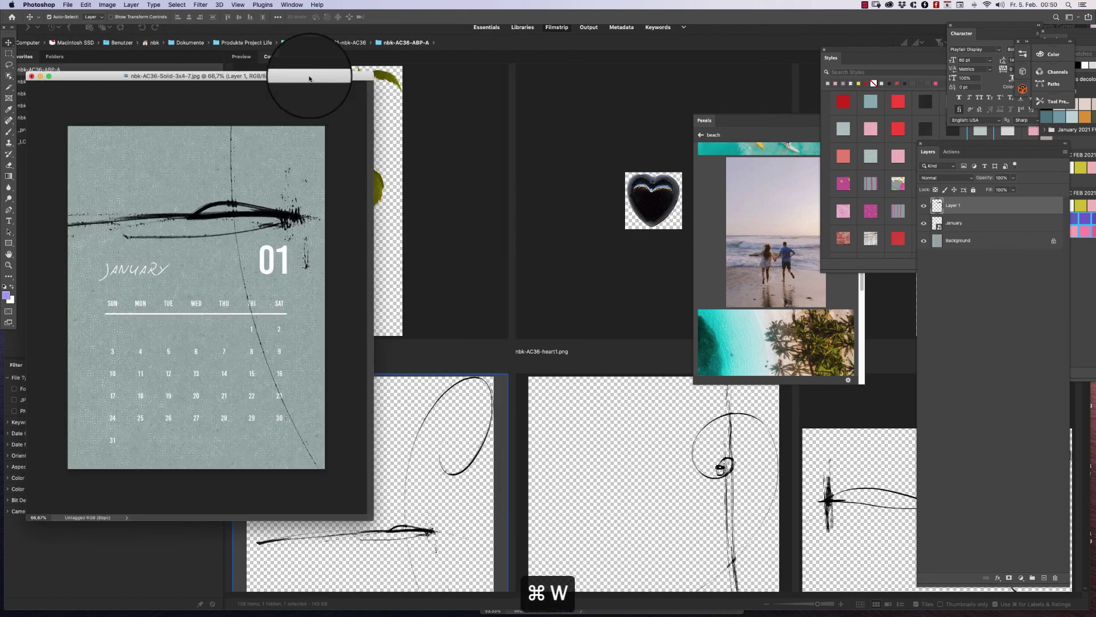
drag(313, 78, 416, 112)
Try the red, pink, magenta, black and yellow layer styles on the January calendar layer.
click(953, 223)
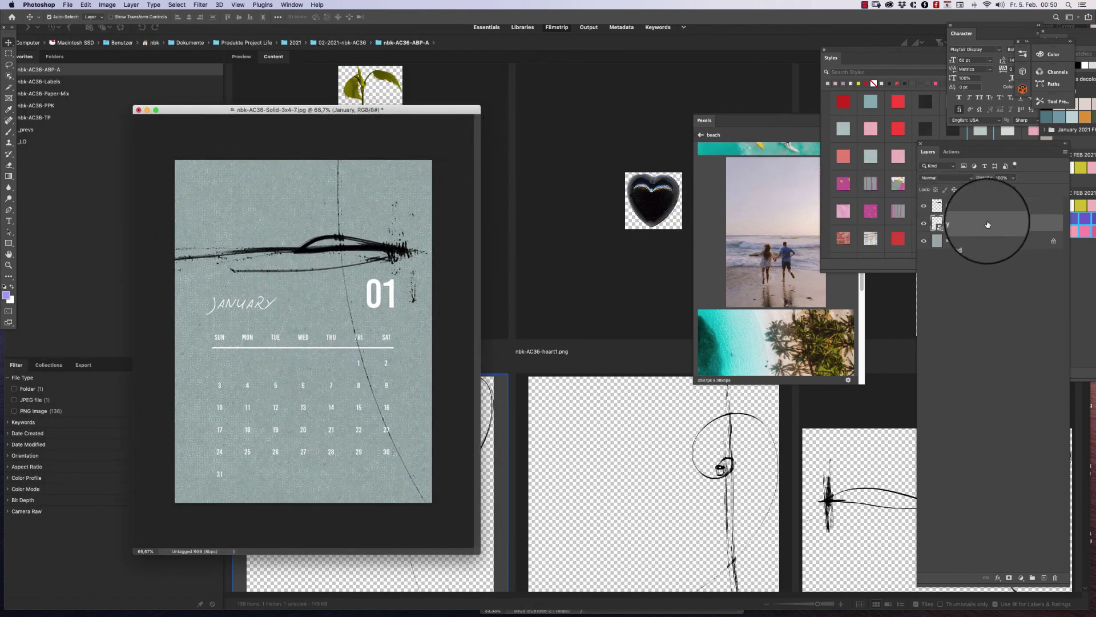
click(899, 106)
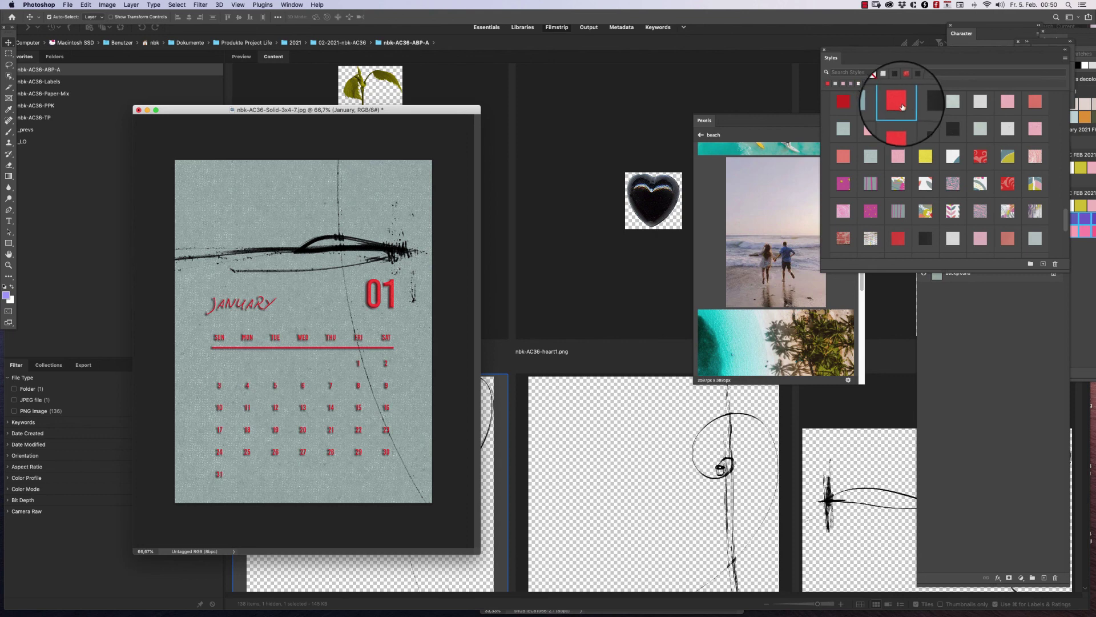
click(1009, 104)
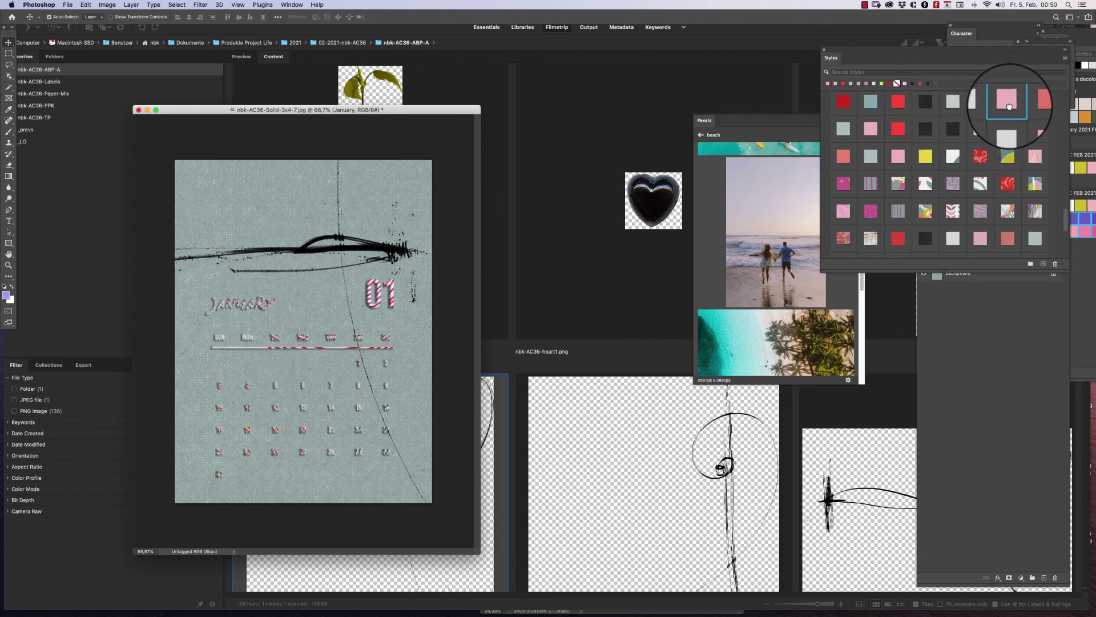
scroll(1056, 171, up, 5)
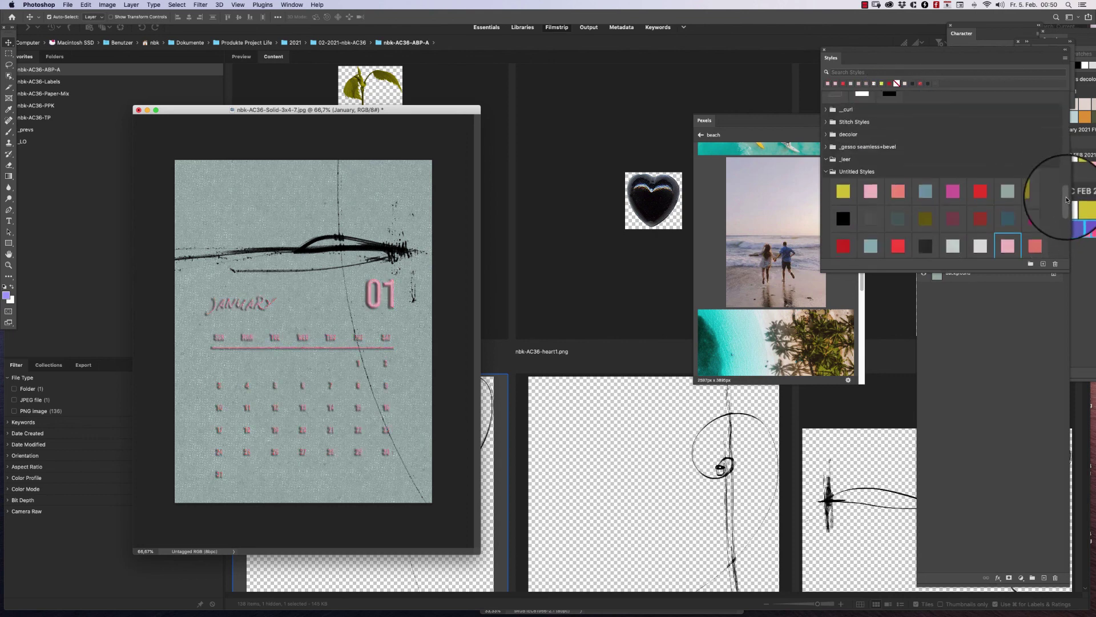
click(958, 191)
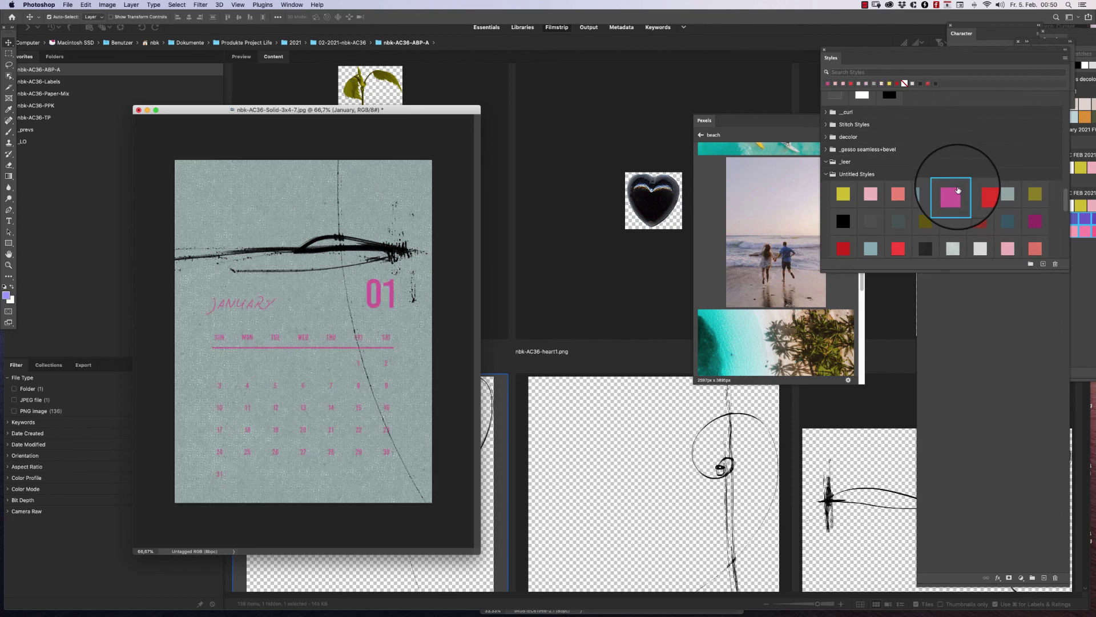
click(870, 195)
click(843, 222)
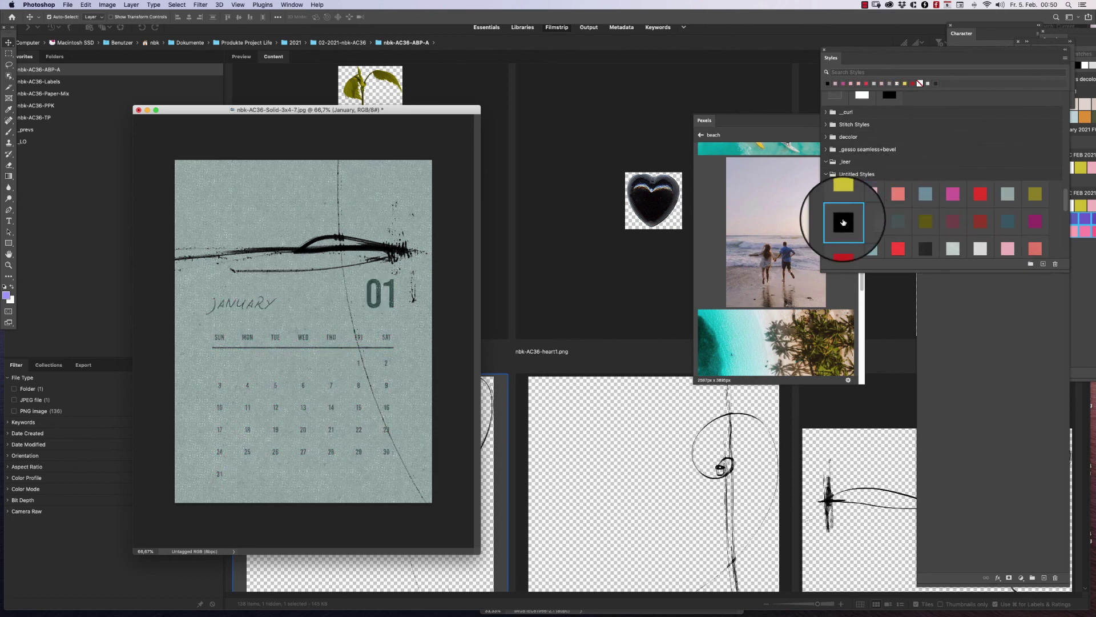
click(844, 194)
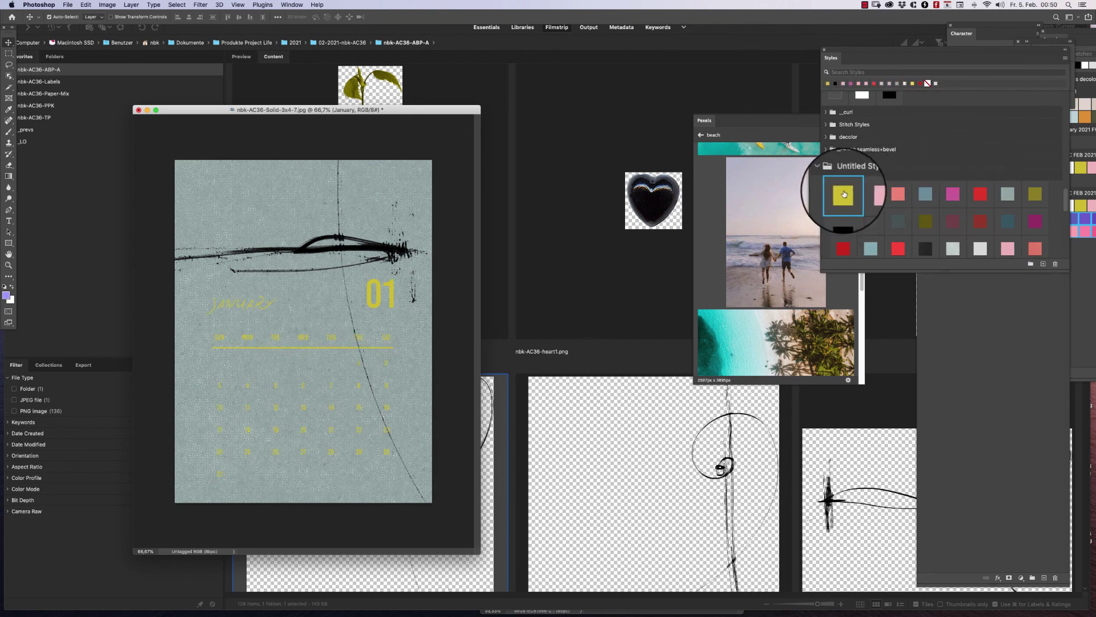
click(898, 195)
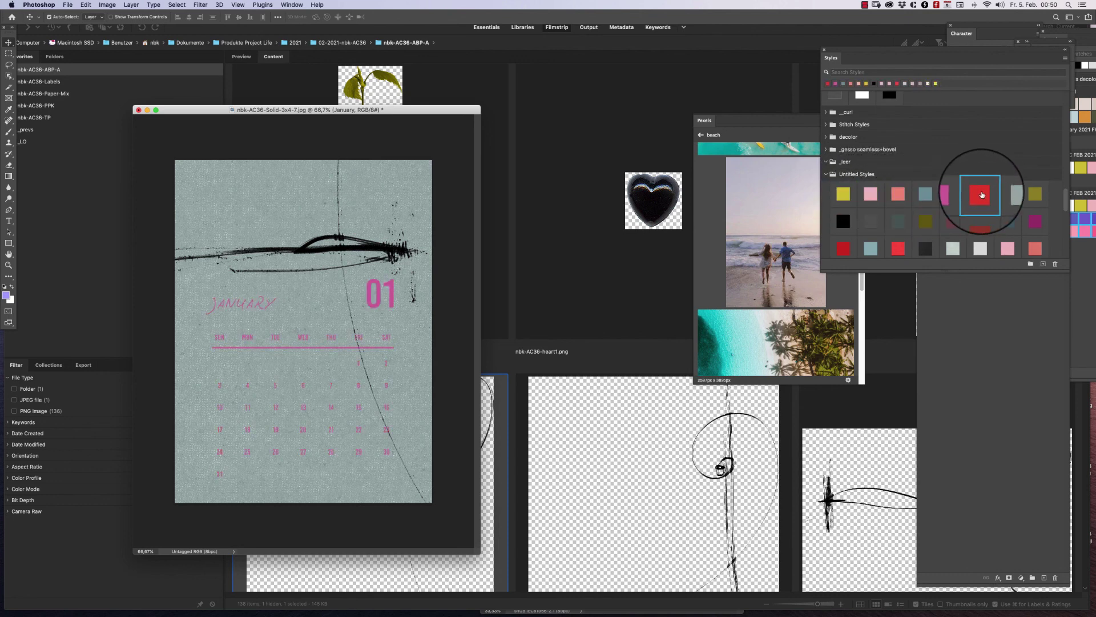
click(1003, 195)
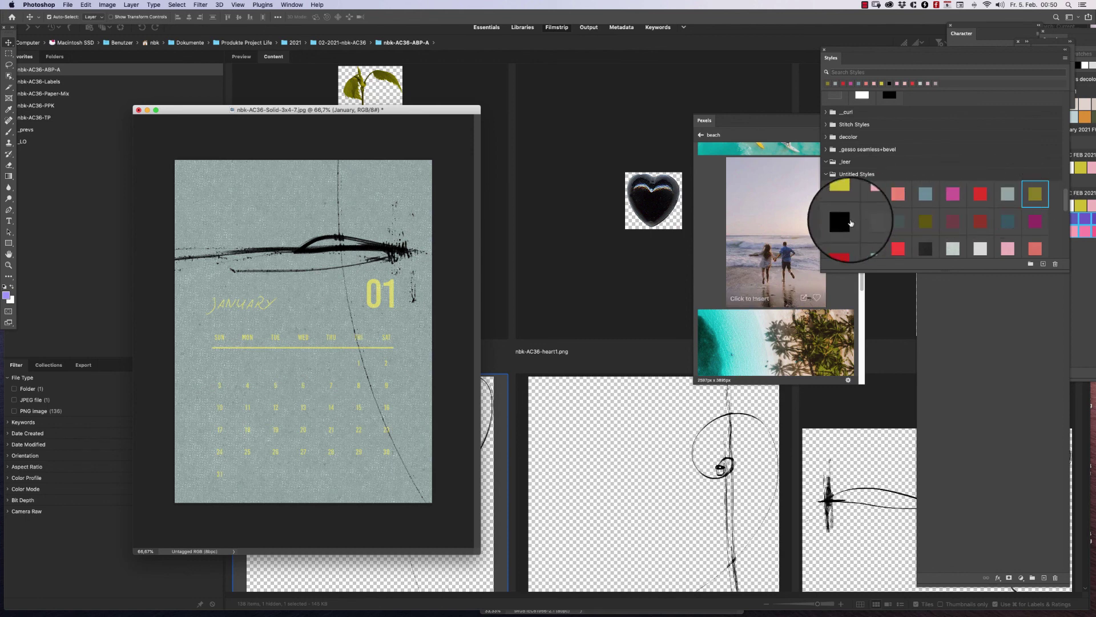
Apply the dark charcoal style to the January calendar and hide its Bevel & Emboss effect.
click(843, 221)
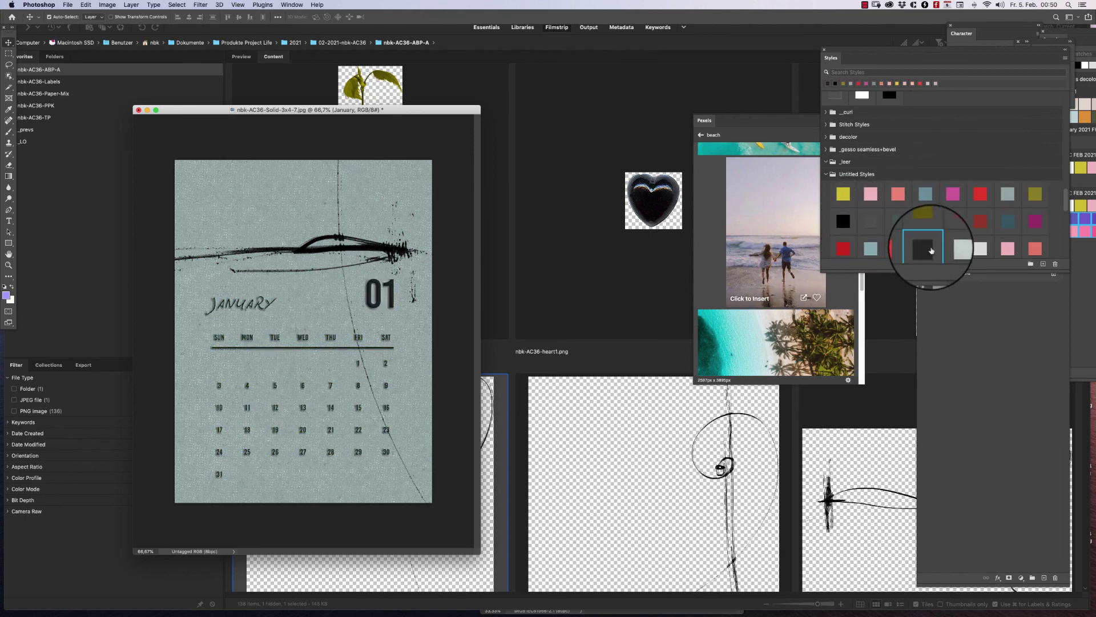
click(961, 337)
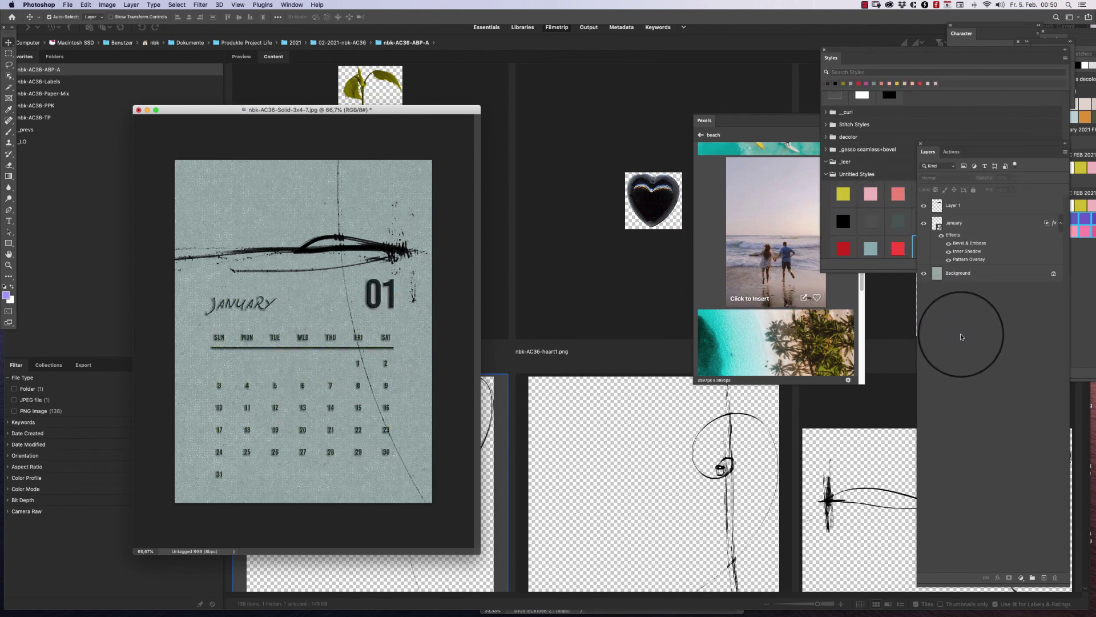
click(949, 245)
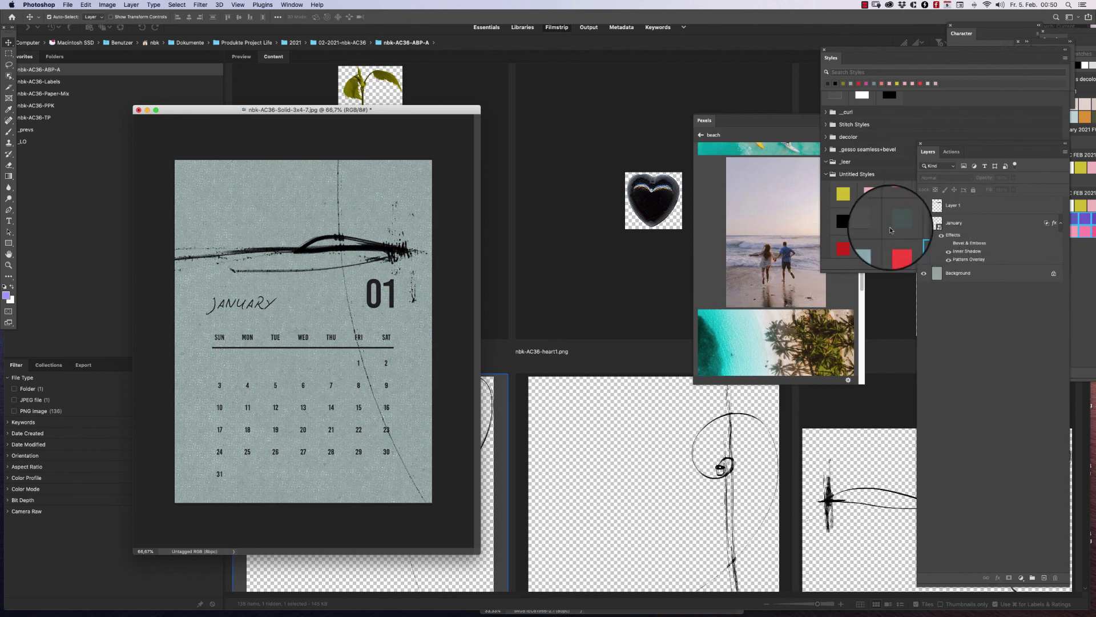
Place the black heart from nbk-AC36-heart1.png on the card's ink stroke and apply a drop shadow style to it.
drag(418, 111, 381, 98)
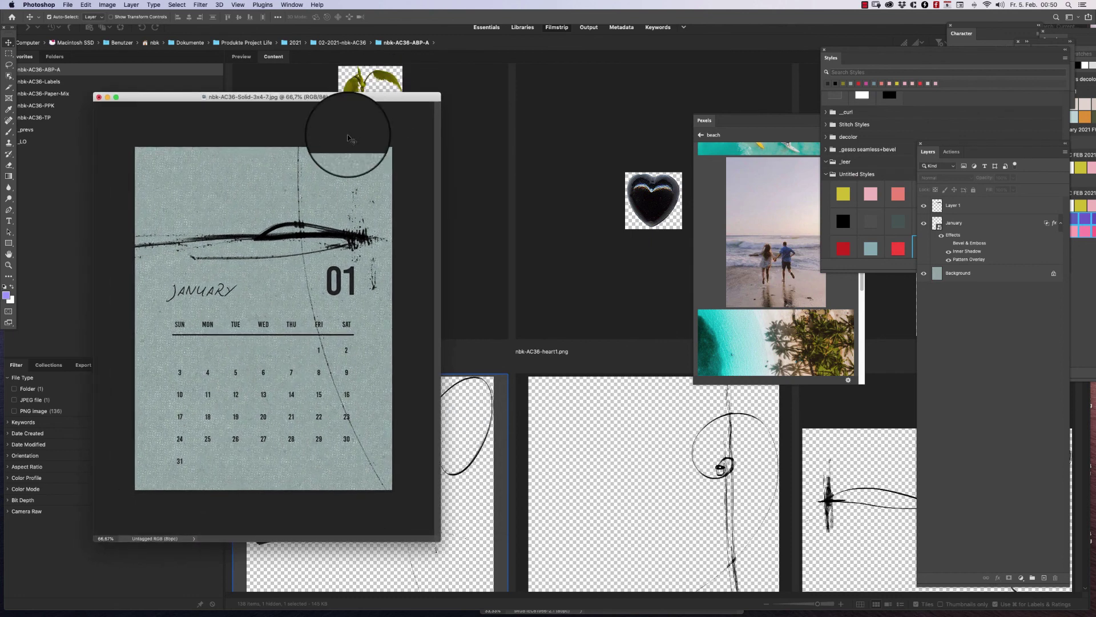
mouse_move(395, 99)
mouse_down()
mouse_move(548, 75)
mouse_move(391, 86)
mouse_up()
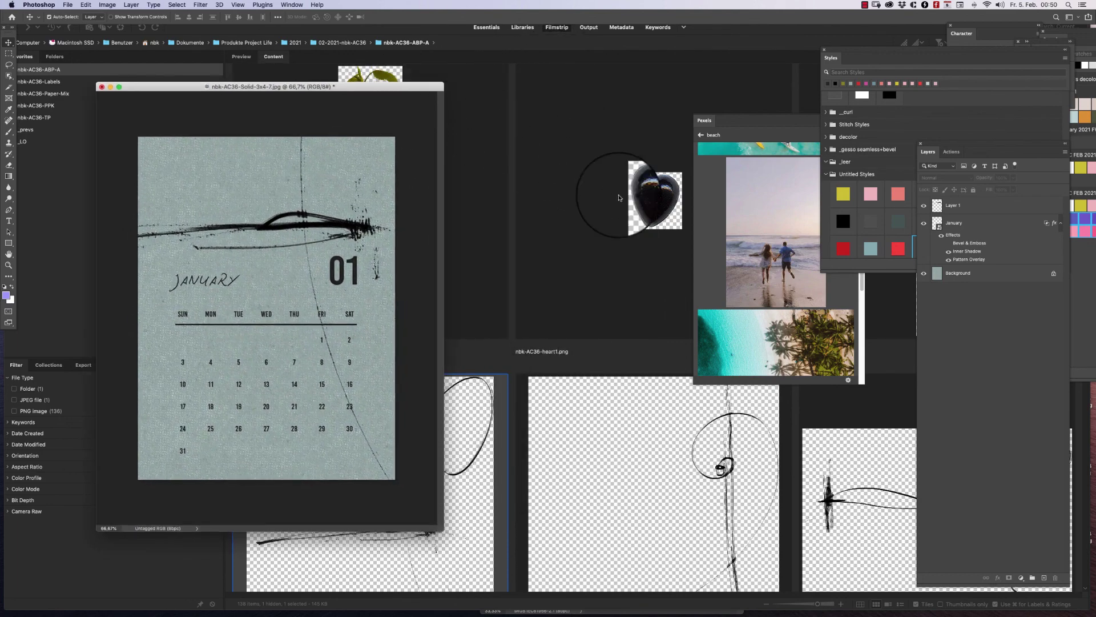
click(651, 191)
key(super+Tab)
drag(663, 192, 269, 216)
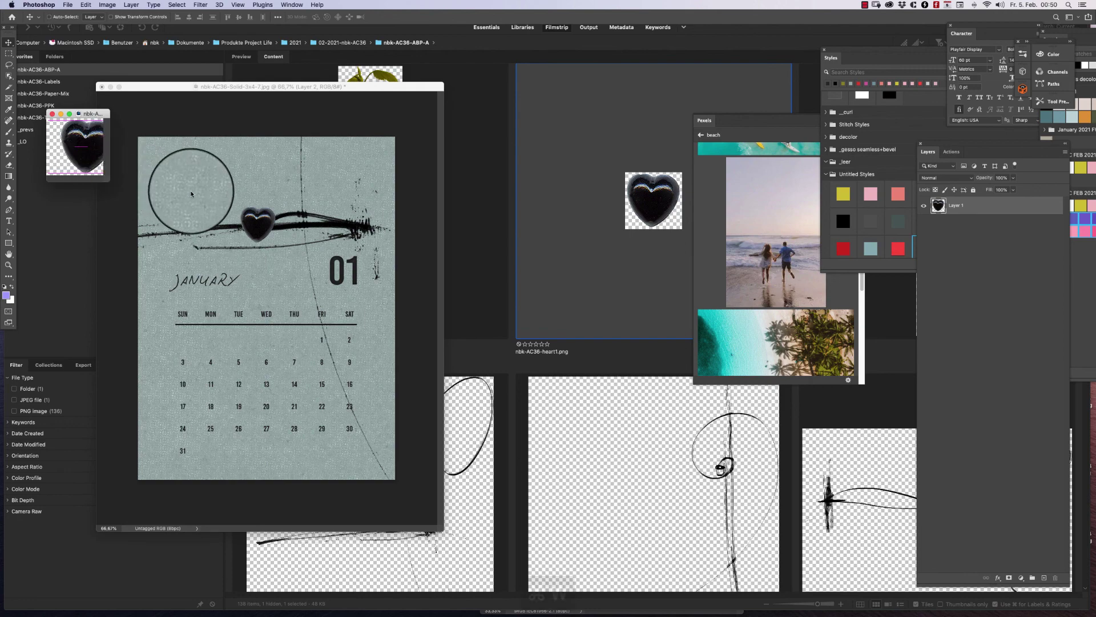
key(super+w)
drag(229, 211, 262, 225)
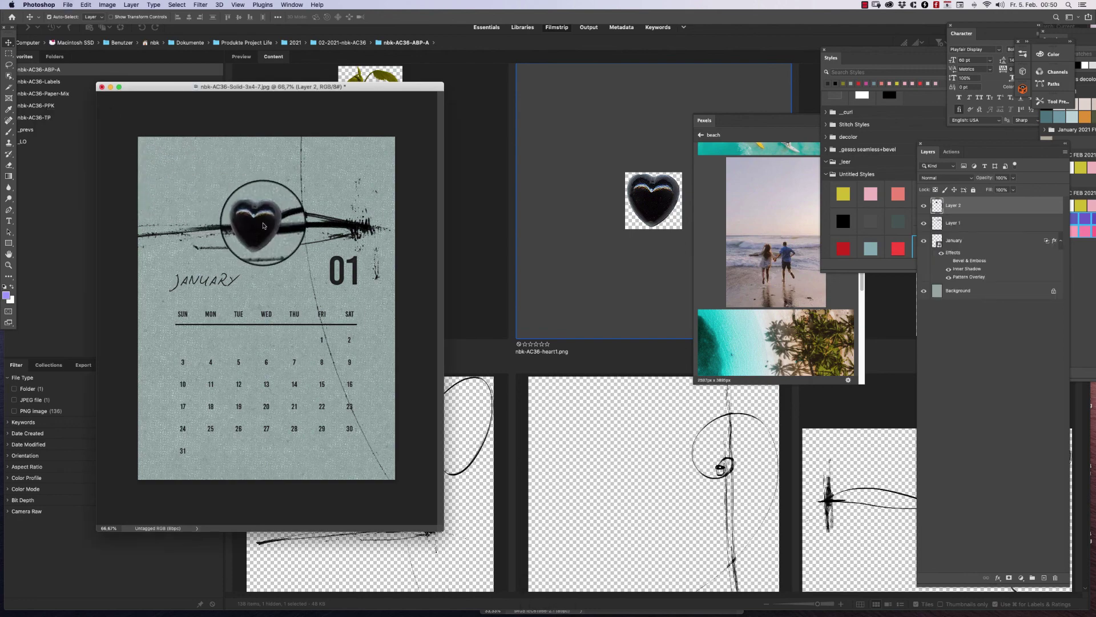
click(907, 51)
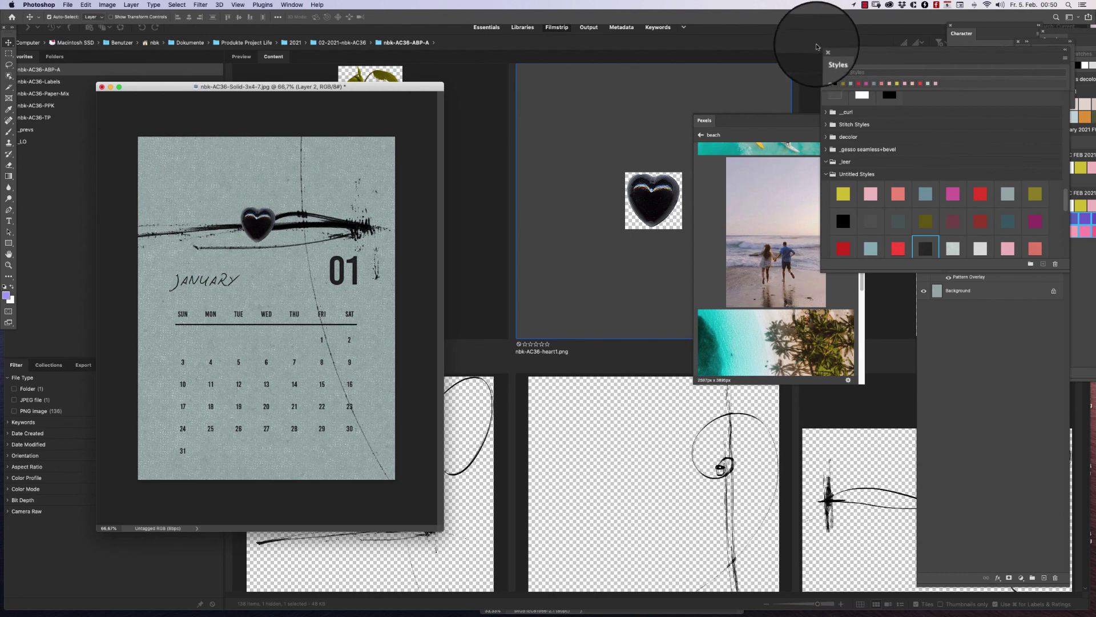
scroll(1060, 220, down, 10)
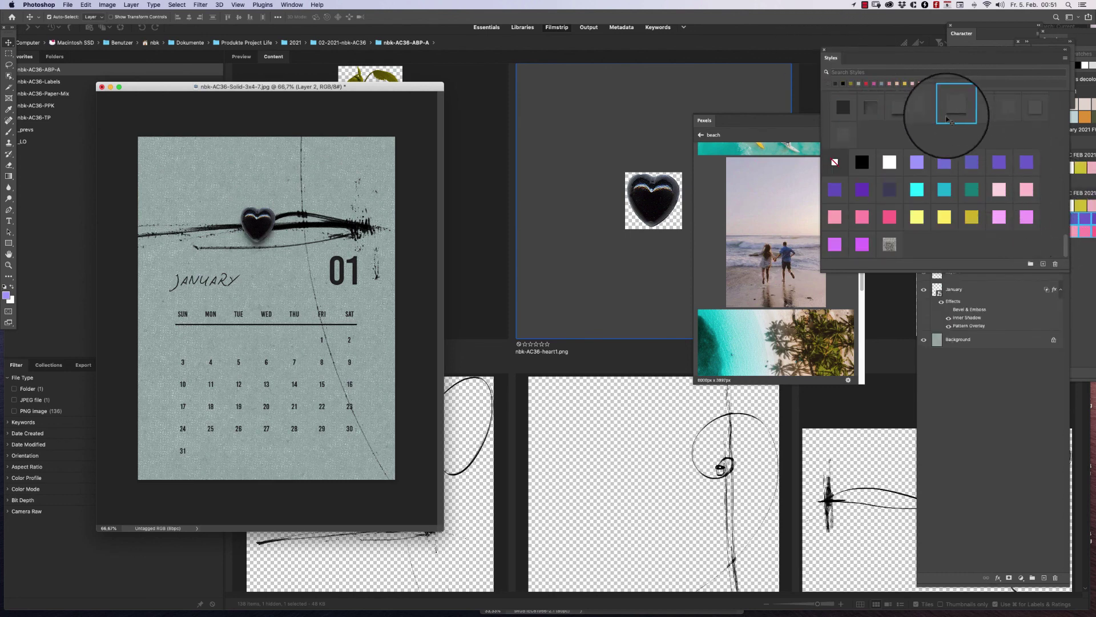
Switch to Bridge, browse further through the nbk-AC36-ABP-A elements and open nbk-AC36-doodle-2.png.
click(607, 336)
click(625, 421)
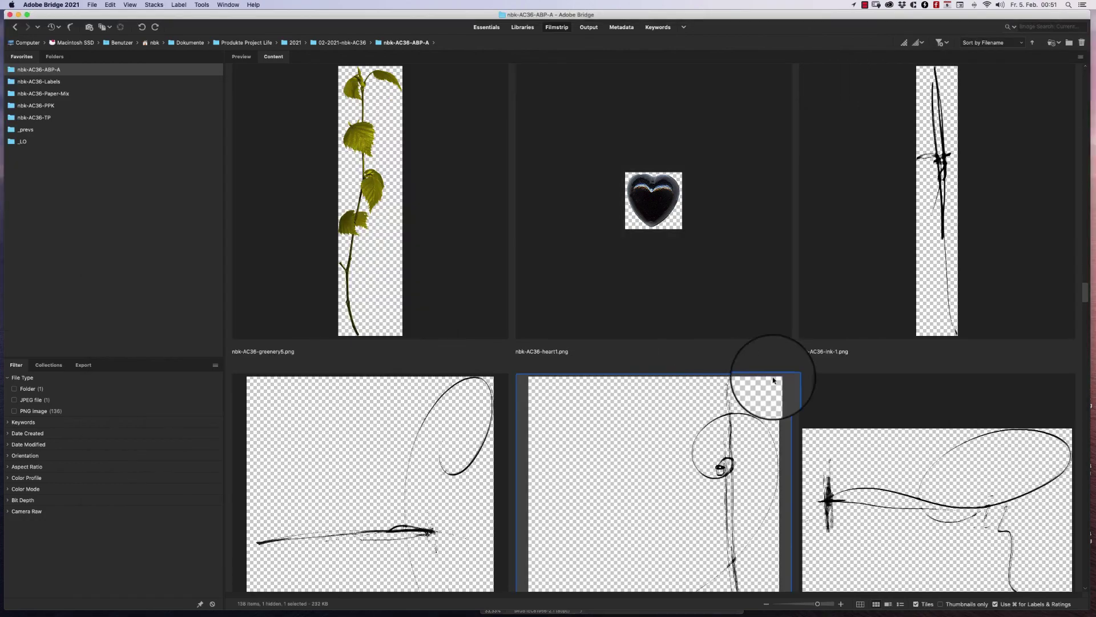
scroll(1071, 318, down, 10)
scroll(1071, 318, down, 15)
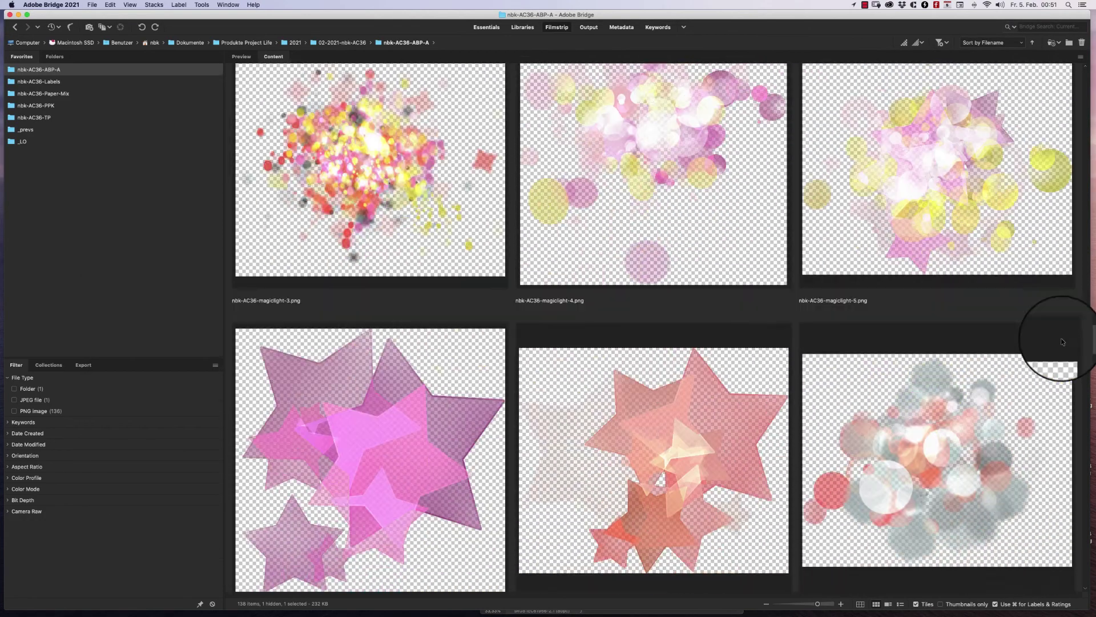
scroll(1049, 354, down, 15)
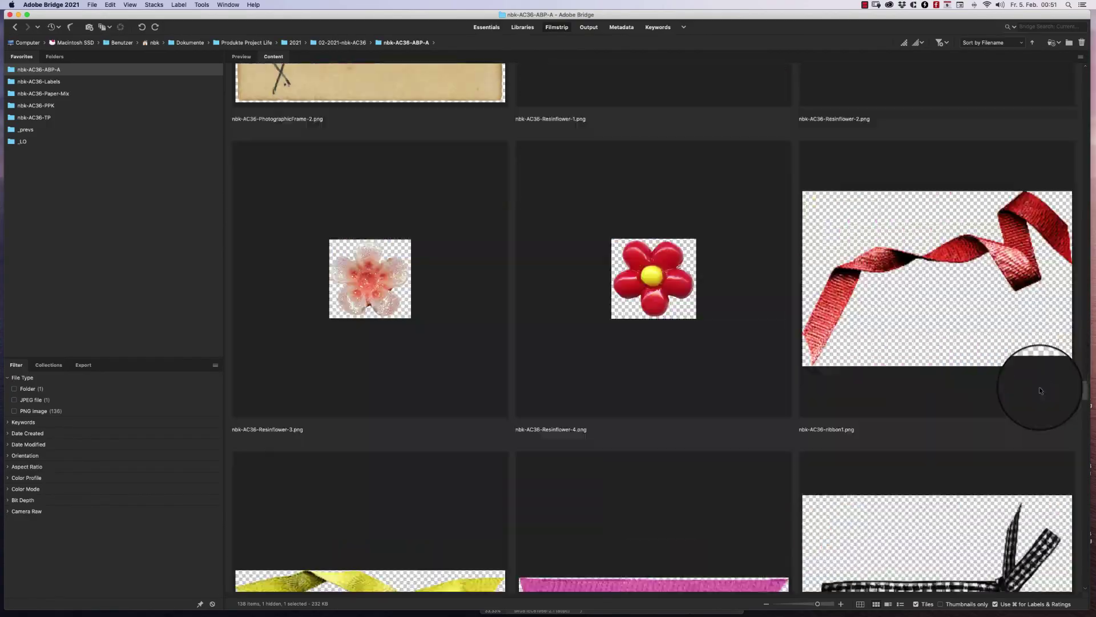
scroll(1020, 357, up, 15)
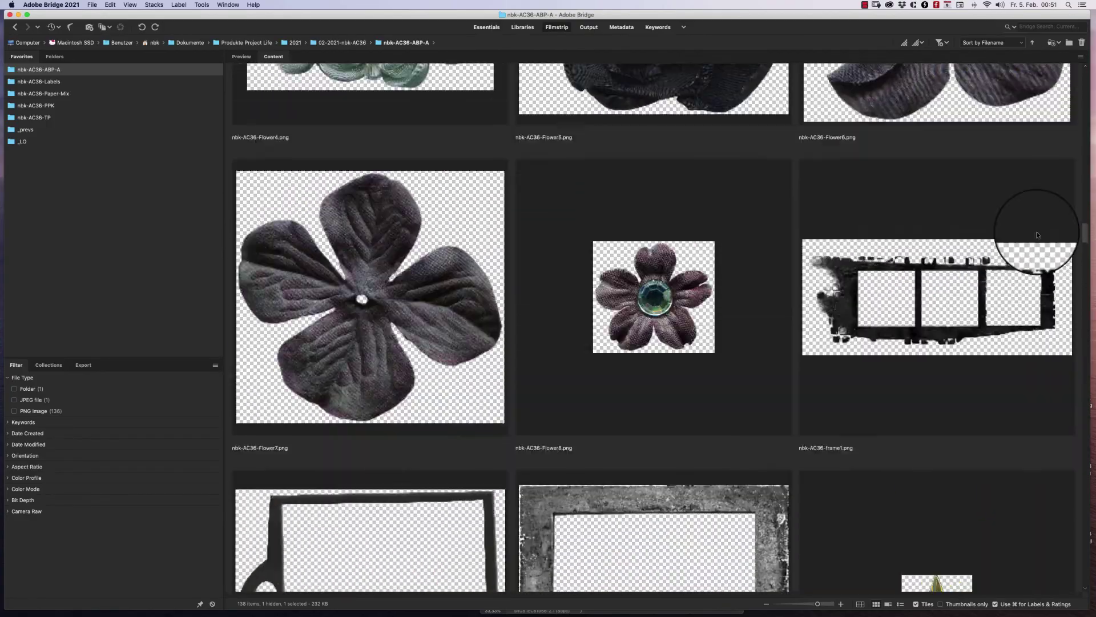
scroll(1035, 187, up, 1)
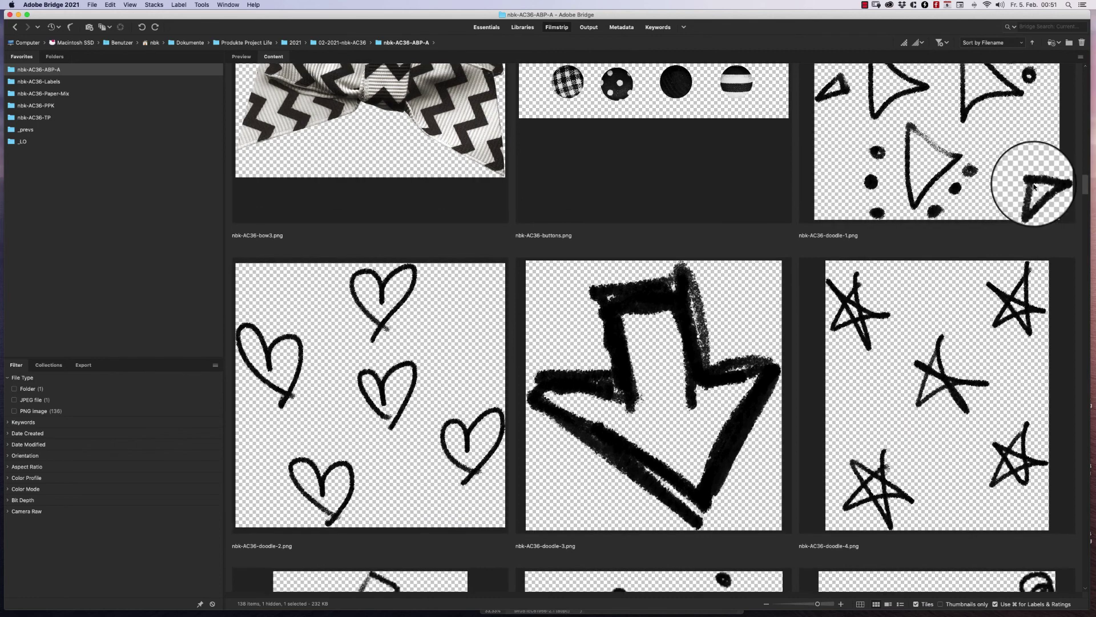
double_click(428, 389)
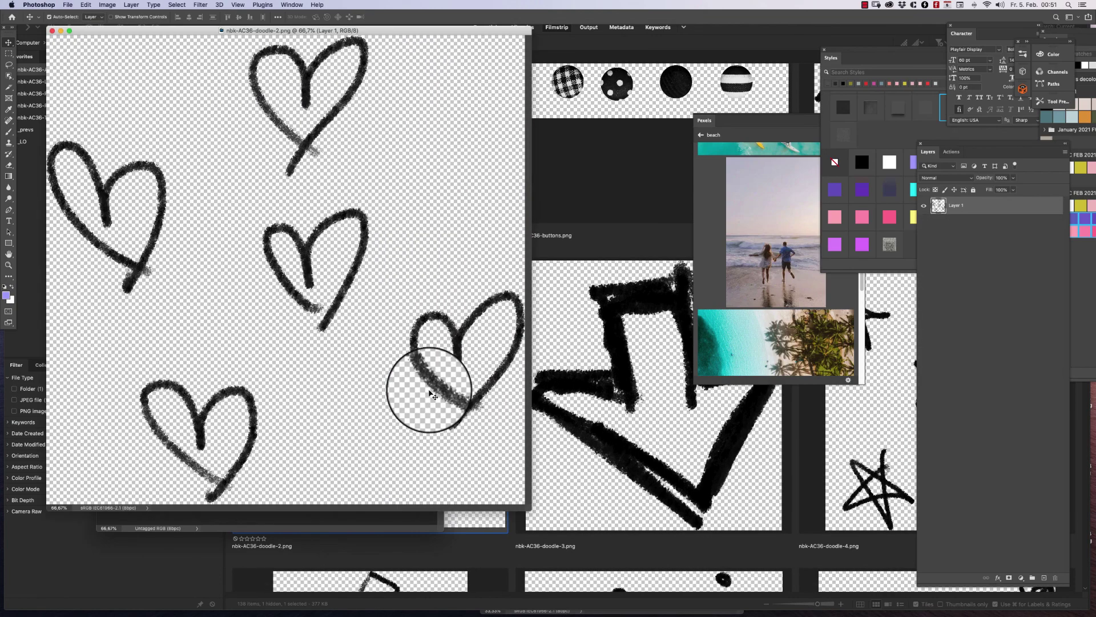
Lasso the topmost heart of the doodle sheet and copy it onto the January card.
click(10, 66)
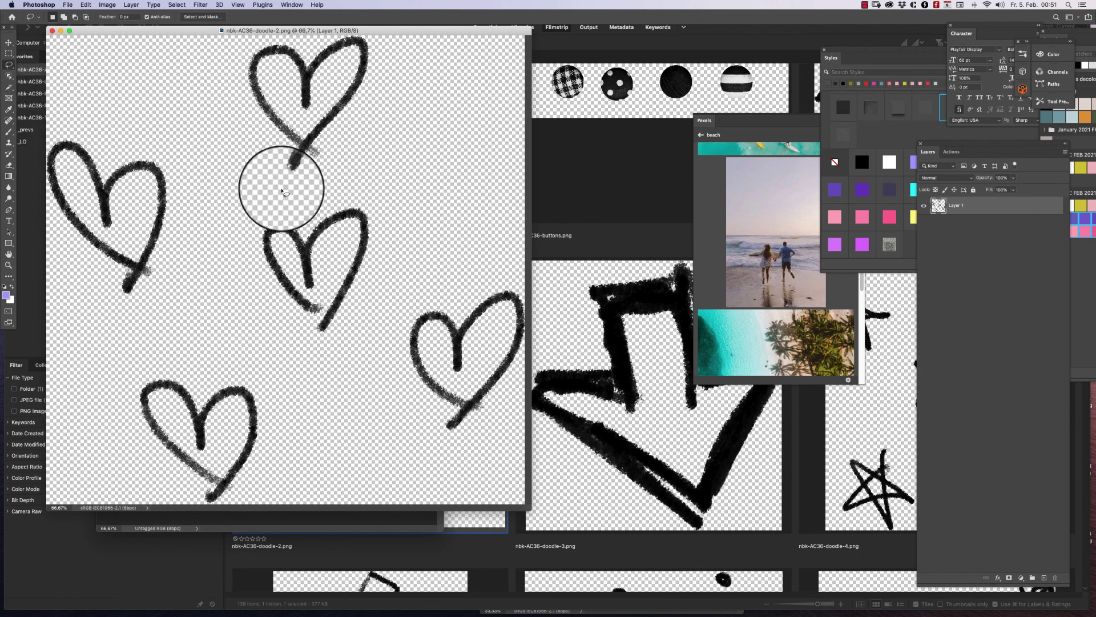
mouse_move(284, 189)
mouse_down()
mouse_move(200, 76)
mouse_move(261, 19)
mouse_move(466, 3)
mouse_move(453, 51)
mouse_move(280, 192)
mouse_up()
mouse_move(339, 30)
mouse_down()
mouse_move(688, 53)
mouse_move(800, 82)
mouse_up()
key(super+c)
click(270, 154)
key(super+v)
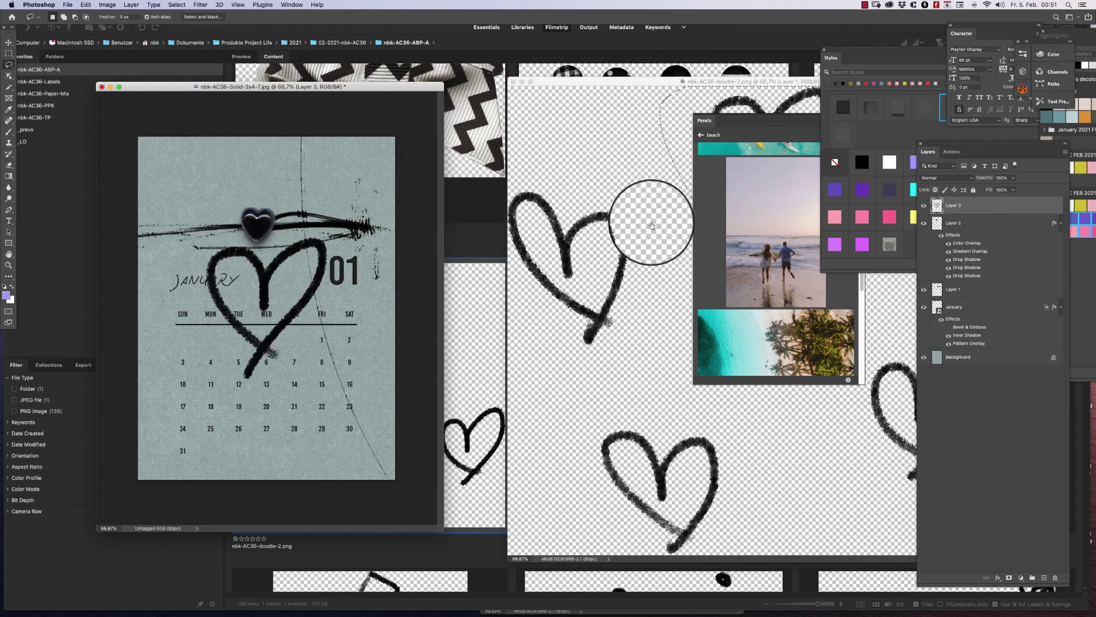
Apply the magenta style from Untitled Styles to the doodle heart and convert its layer to a Smart Object.
click(883, 267)
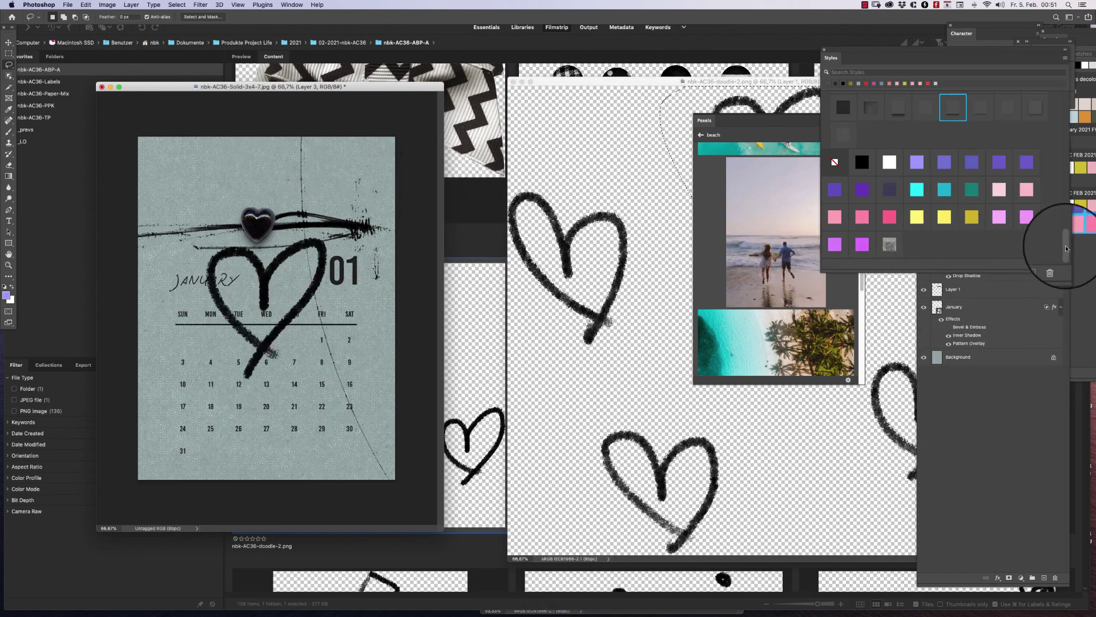
drag(1066, 251, 1066, 208)
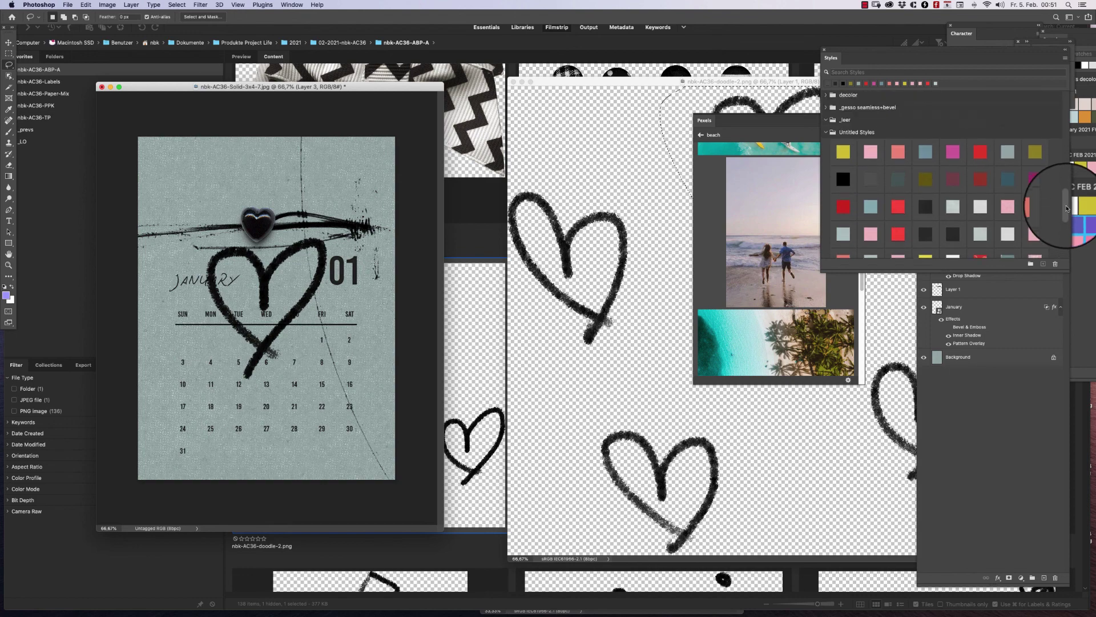
click(952, 154)
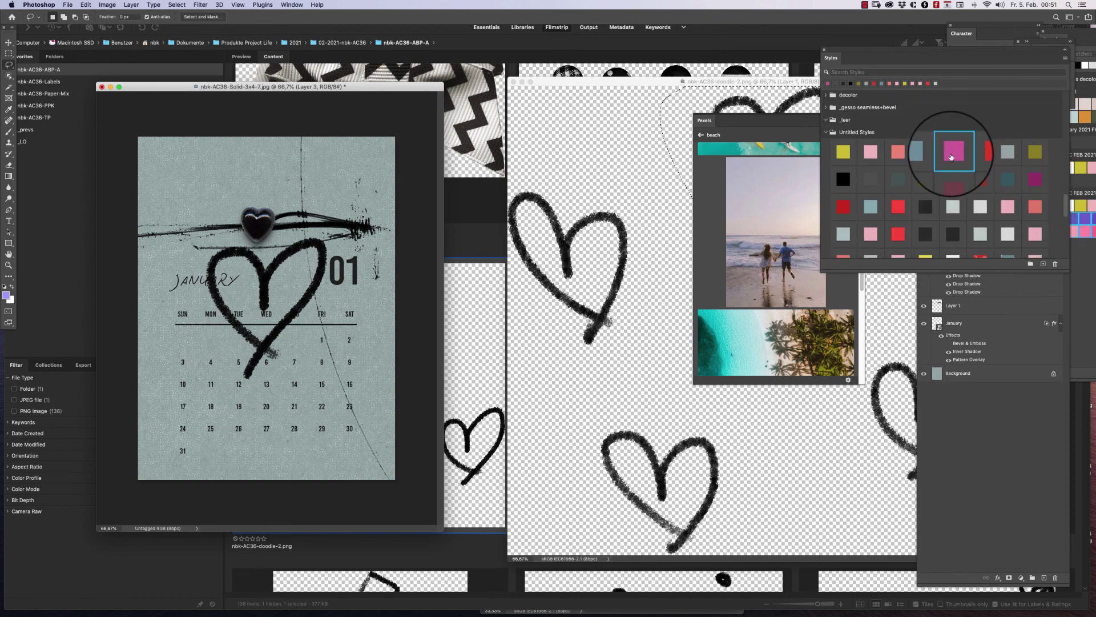
click(977, 471)
right_click(993, 210)
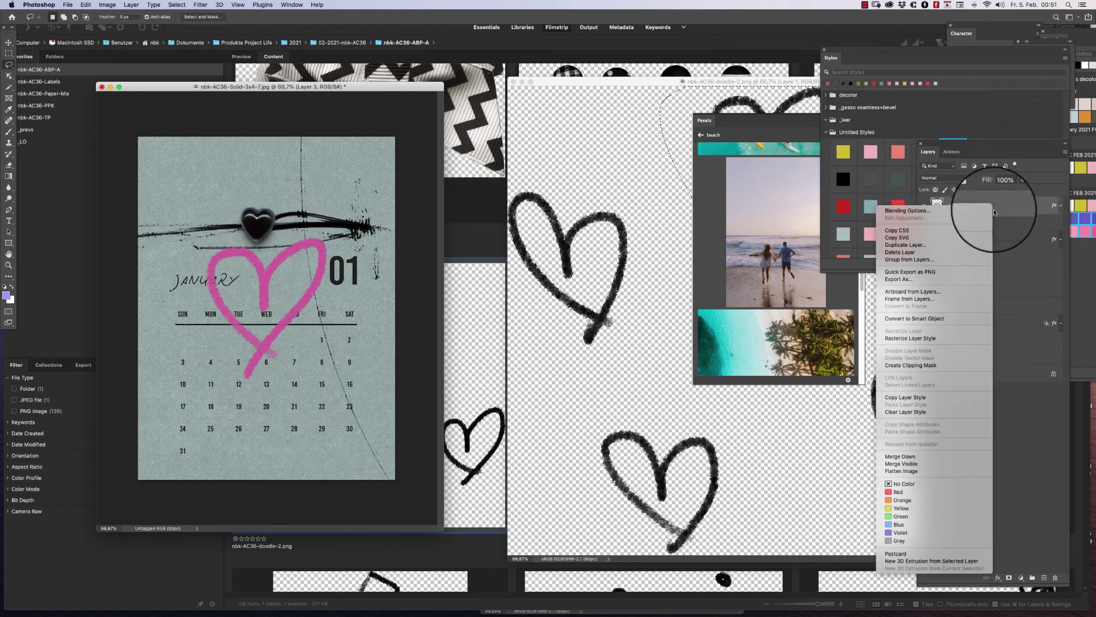
click(946, 320)
Scale the pink heart down, centre it around date 27 and place its layer beneath the January layer.
key(super+t)
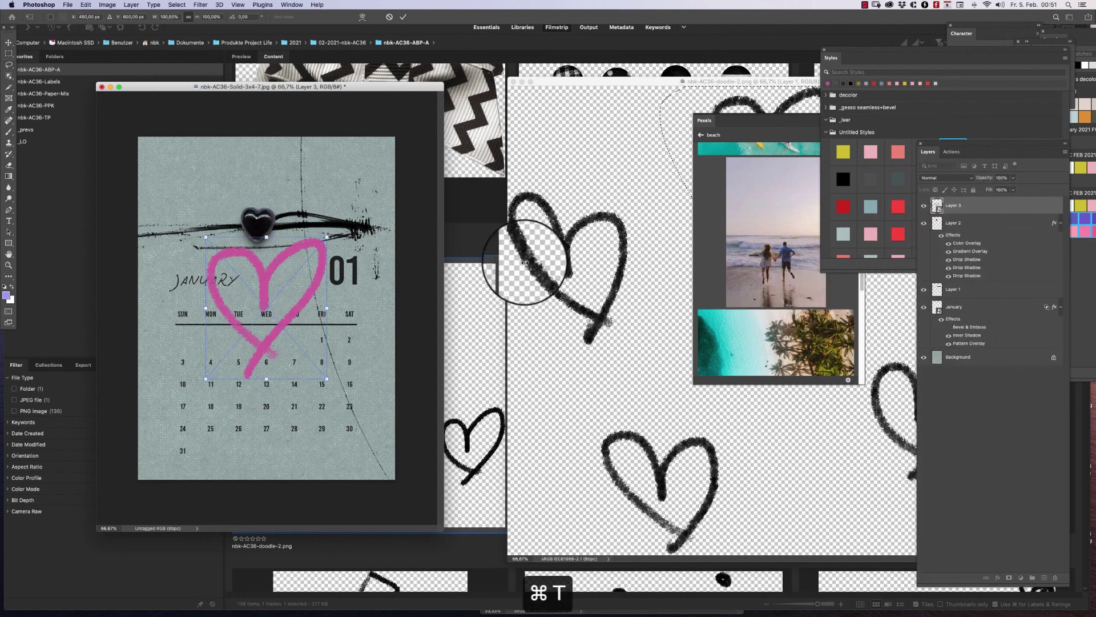
drag(330, 244, 284, 299)
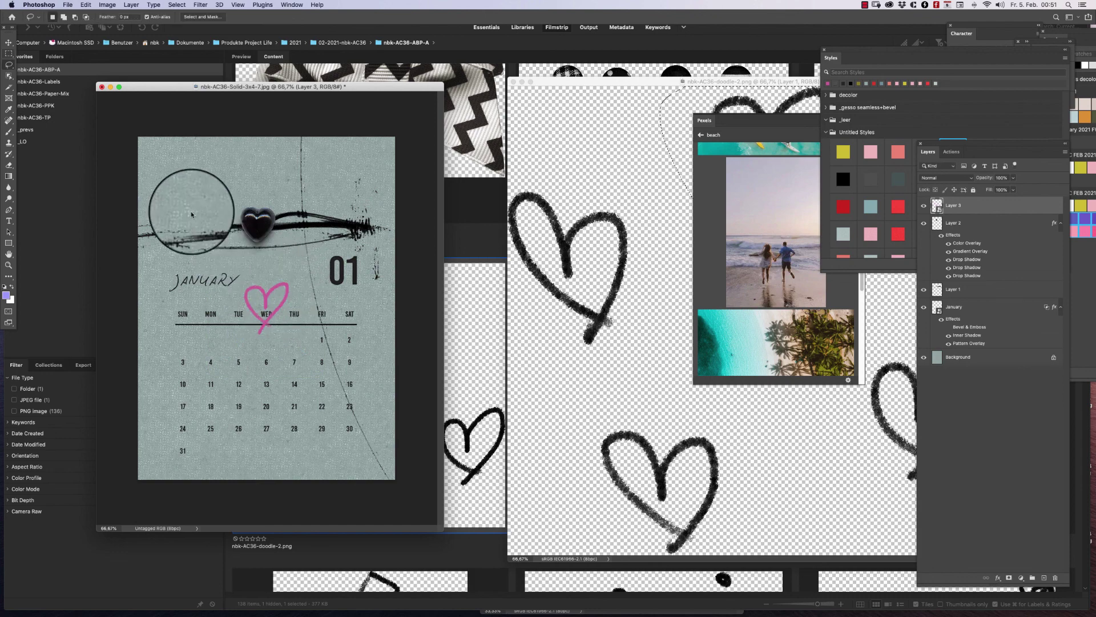
key(v)
drag(283, 302, 278, 428)
key(cmd+t)
key(Return)
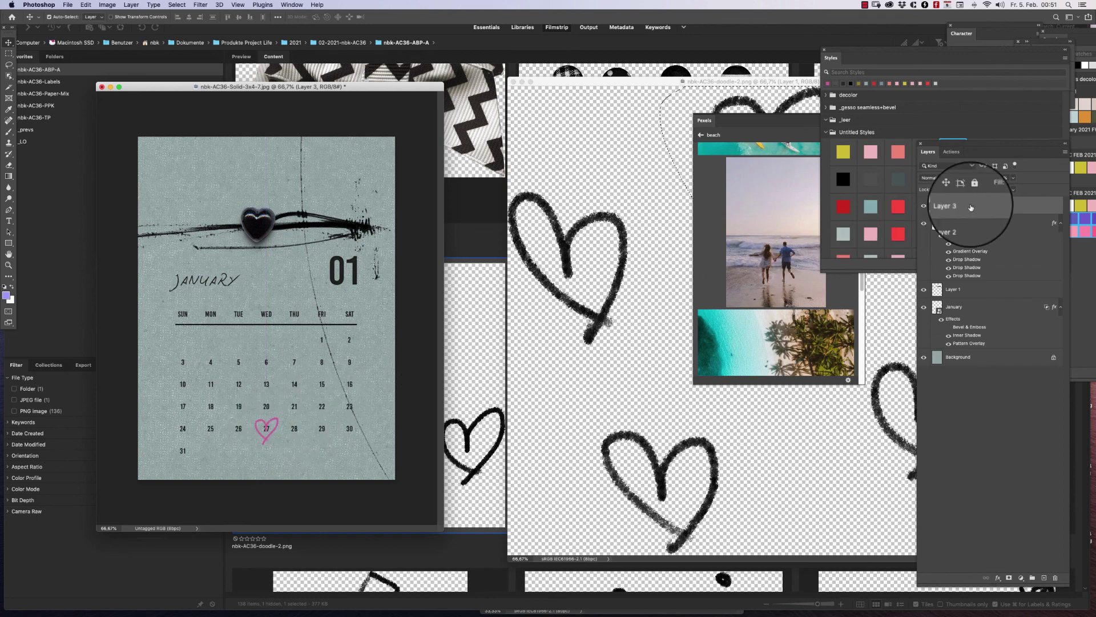
drag(970, 205, 973, 339)
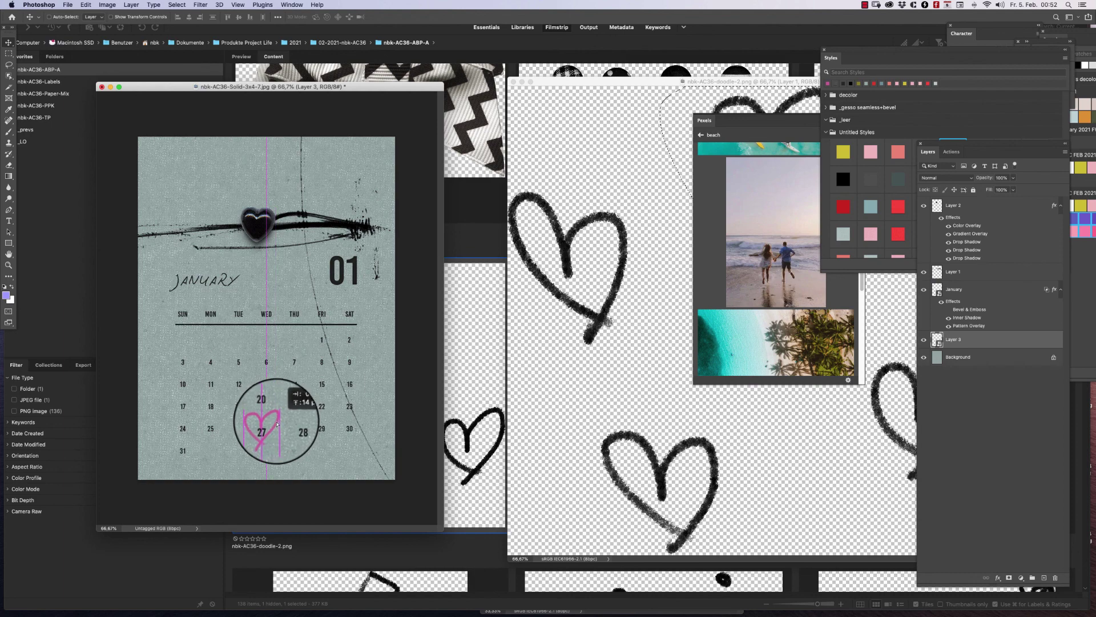
mouse_move(276, 425)
mouse_down()
mouse_move(278, 412)
mouse_move(644, 403)
mouse_move(632, 395)
mouse_move(613, 411)
mouse_up()
Close the heart doodle sheet, switch to Bridge and open nbk-AC36-doodle-6.png.
key(super+w)
click(614, 411)
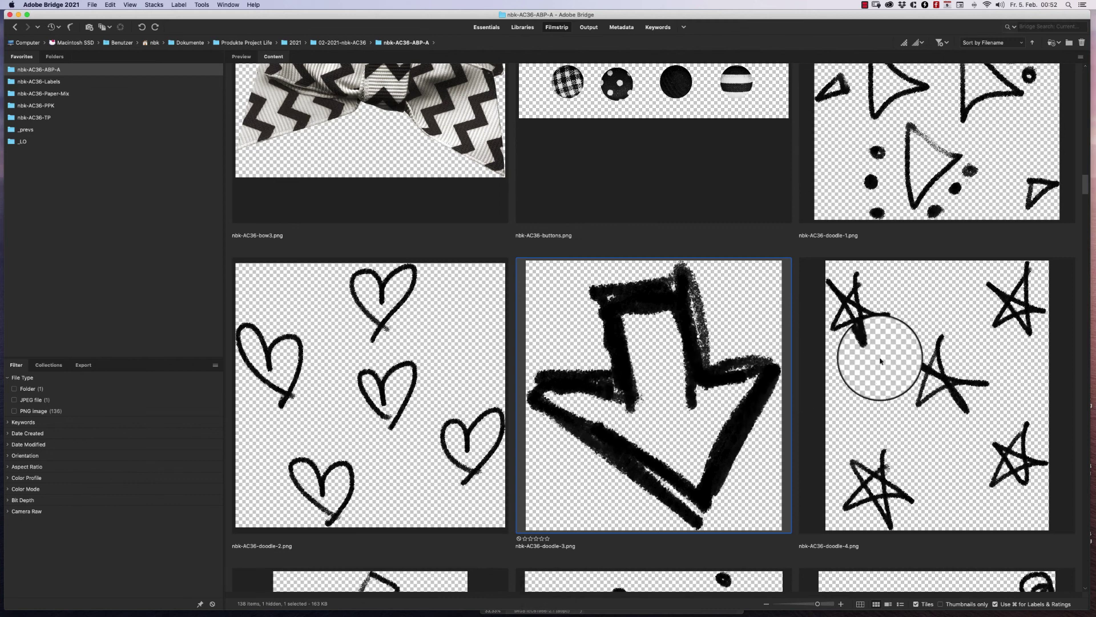
scroll(1071, 323, down, 5)
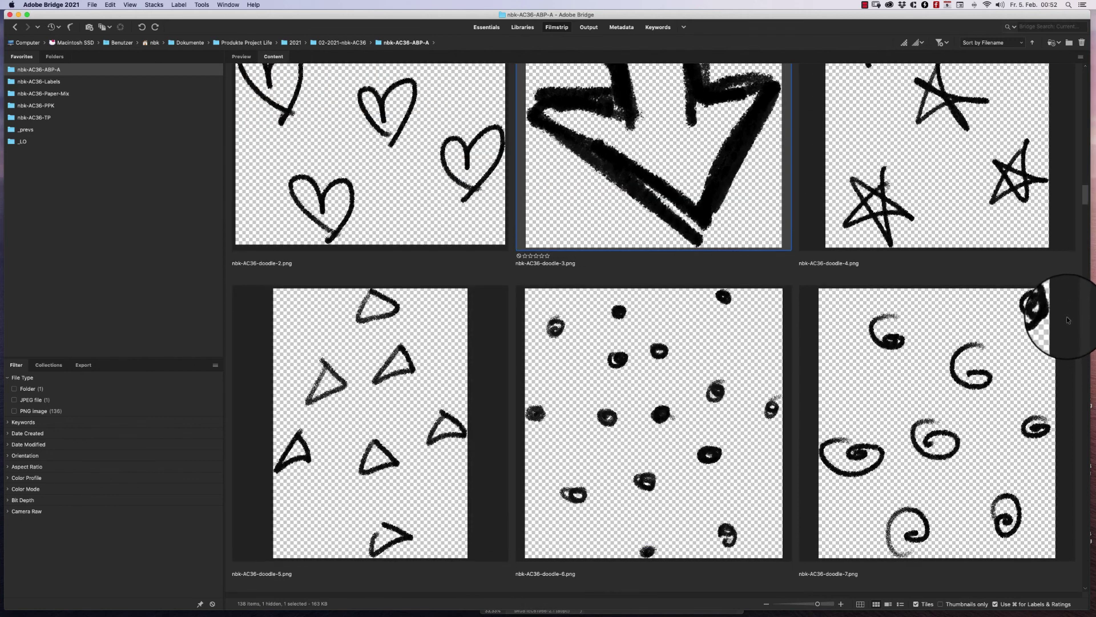
drag(1087, 196, 1087, 200)
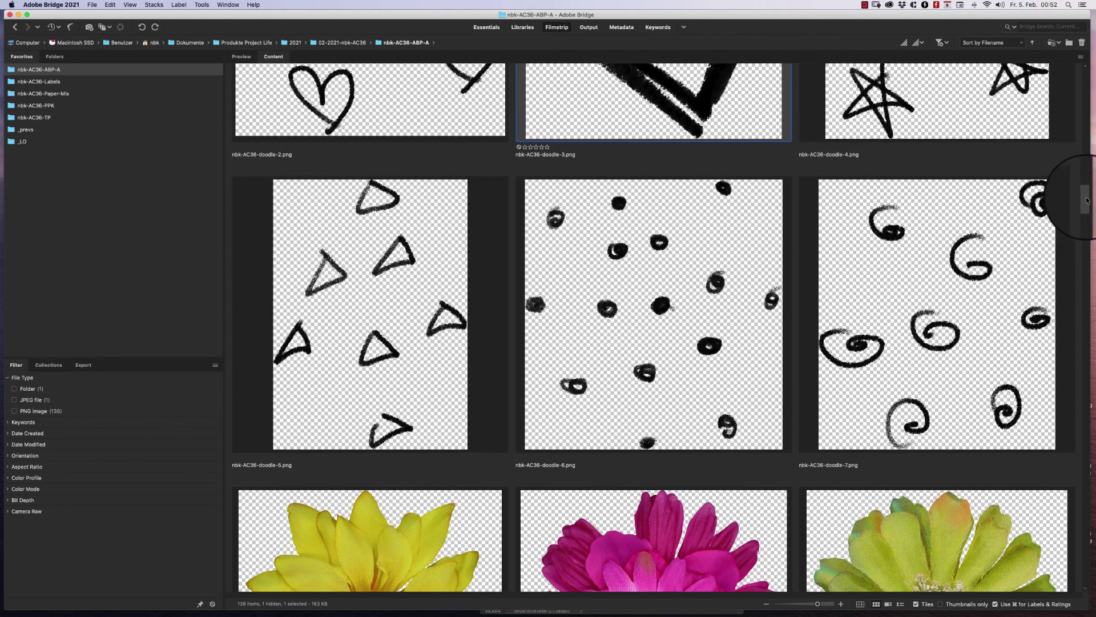
double_click(716, 337)
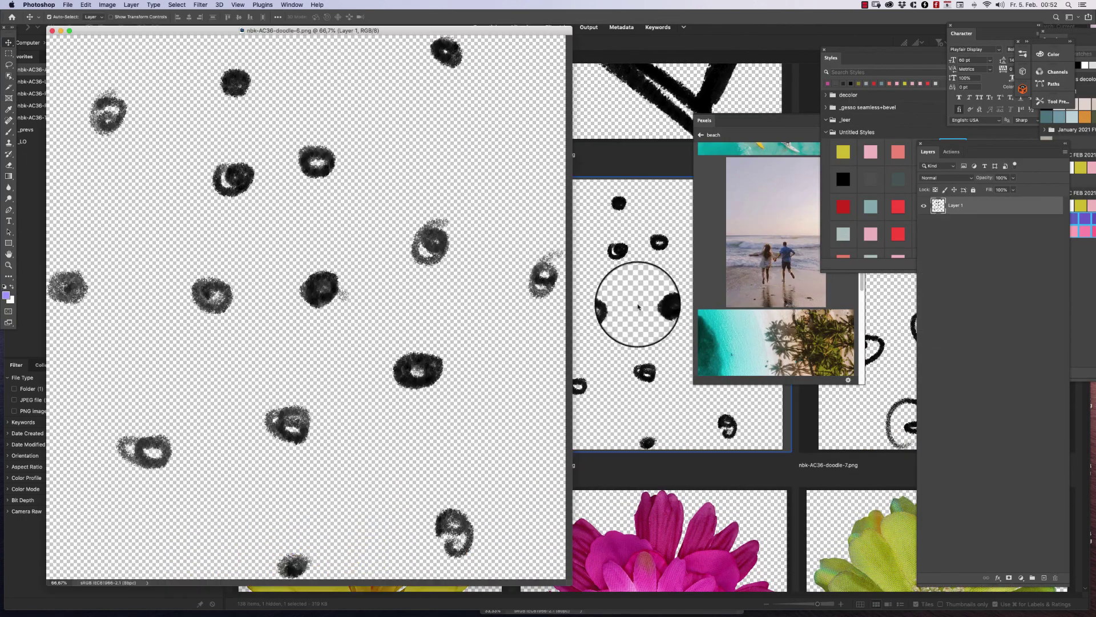
Lasso the solid central dot on the doodle sheet, close the sheet and paste the dot onto the January card.
click(9, 66)
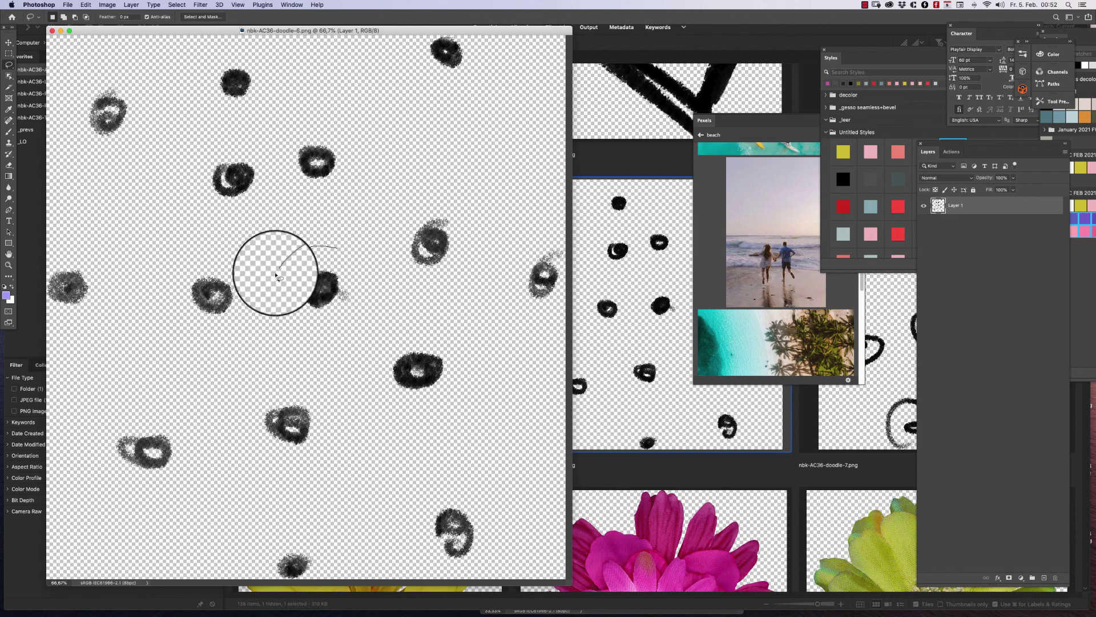
mouse_move(286, 269)
mouse_down()
mouse_move(373, 305)
mouse_move(308, 244)
mouse_up()
key(super+c)
key(super+w)
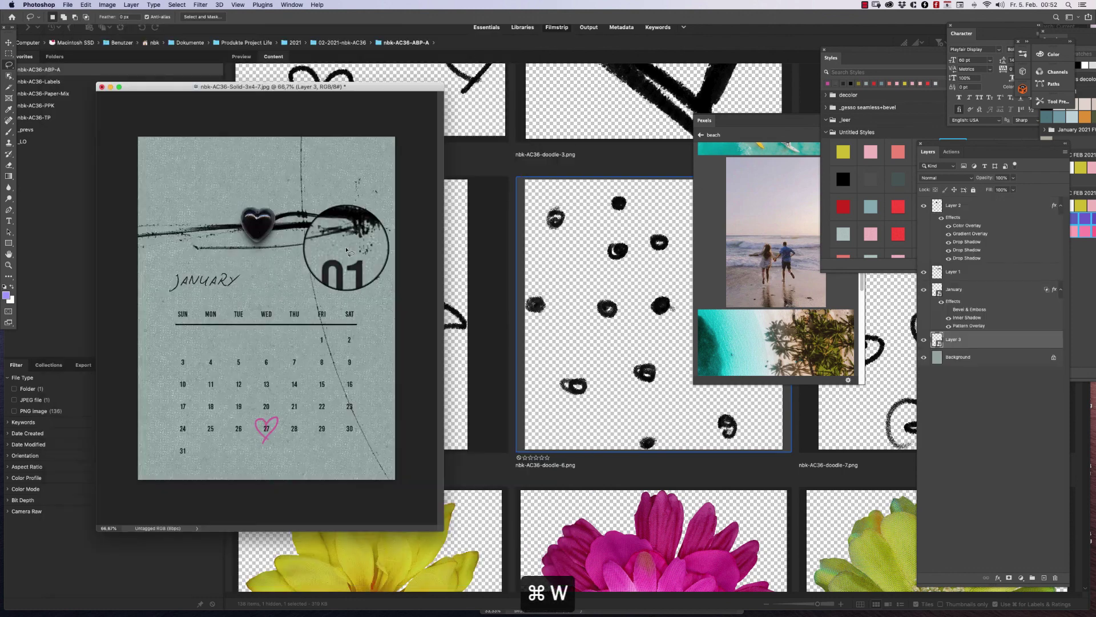
key(super+v)
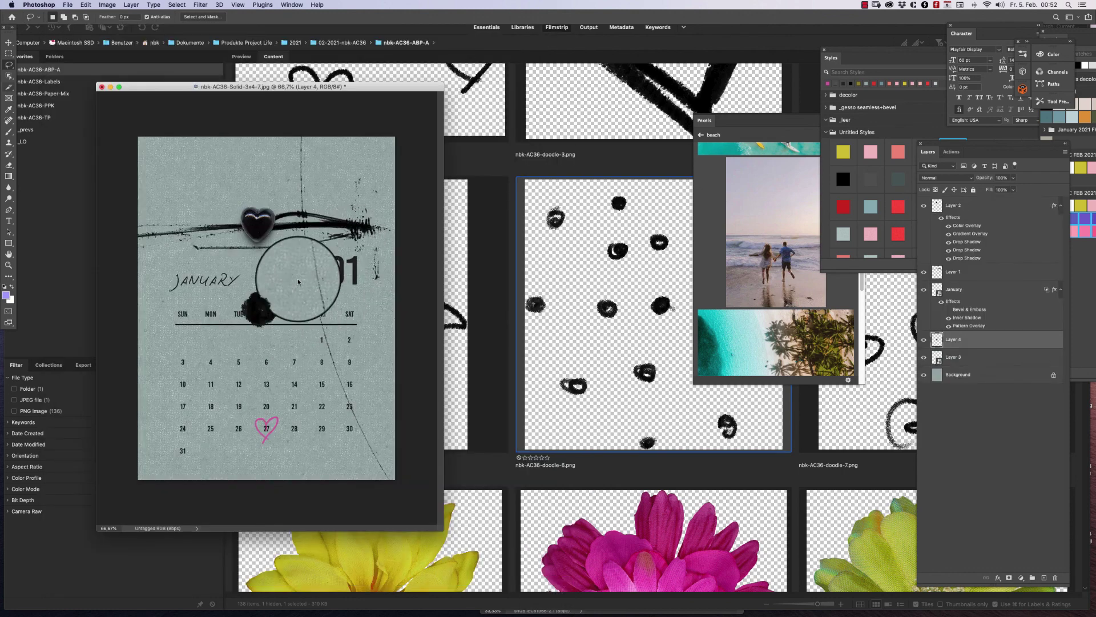
Move the pasted dot to the card's right edge, convert it to a Smart Object and apply the plain red style.
click(8, 43)
mouse_move(254, 307)
mouse_down()
mouse_move(308, 403)
mouse_move(297, 390)
mouse_move(357, 393)
mouse_up()
right_click(1014, 347)
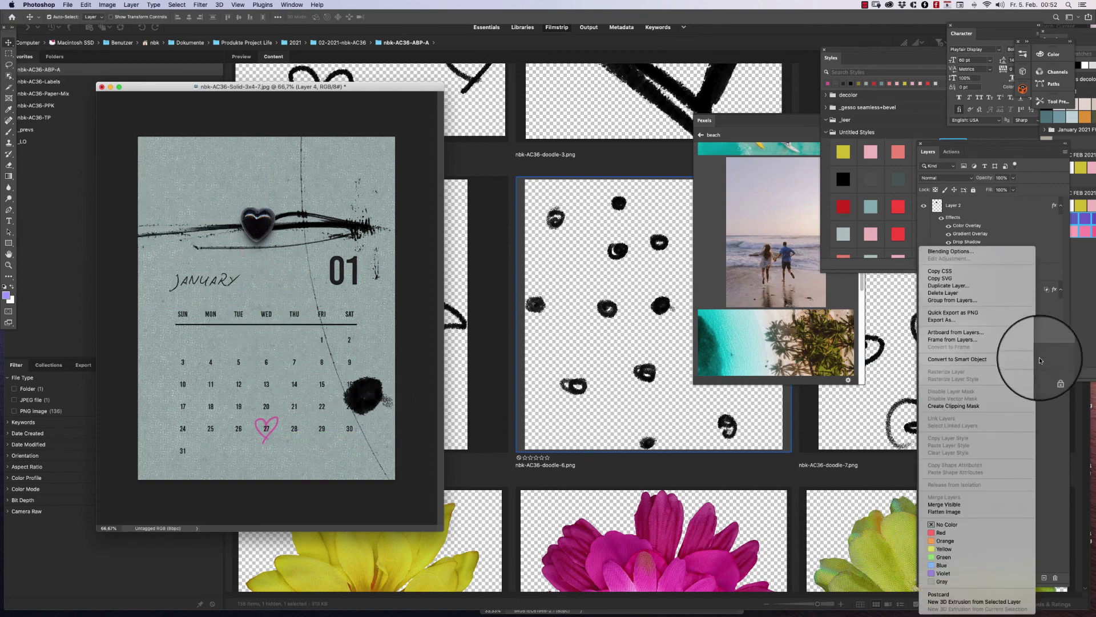
click(995, 361)
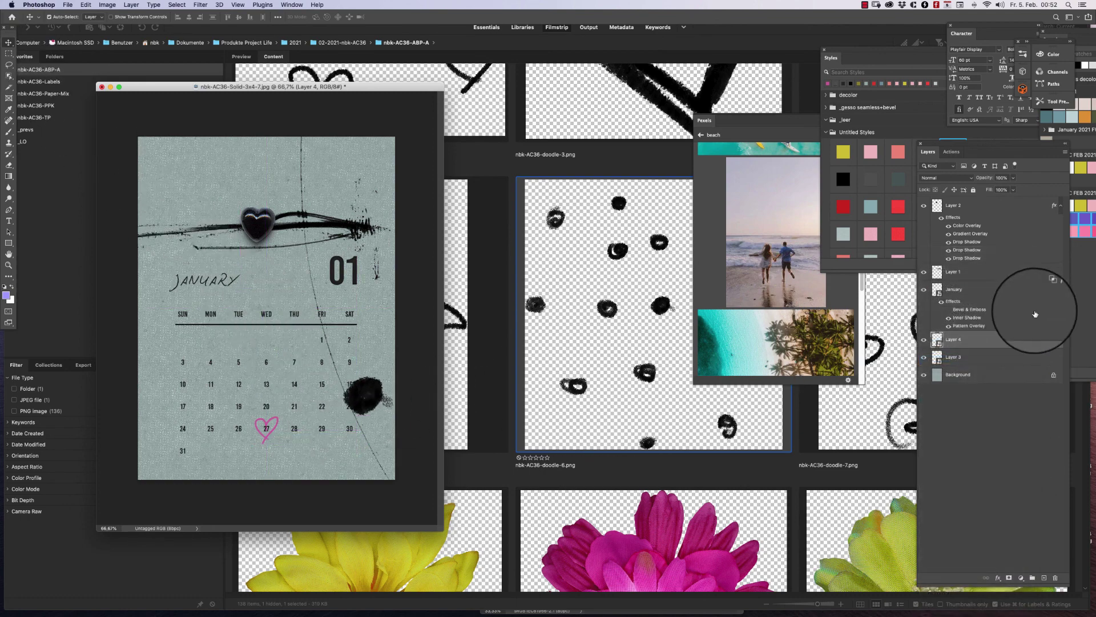
click(892, 207)
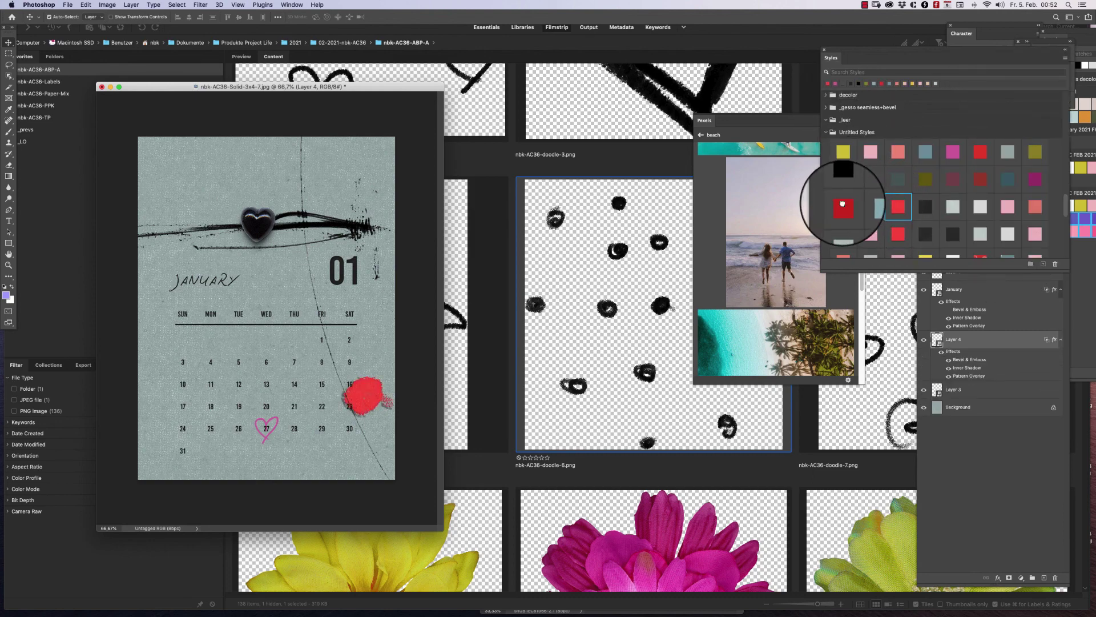
click(980, 152)
Scale the red dot down and centre it behind date 15 on the calendar.
drag(370, 397, 323, 384)
key(super+t)
drag(369, 355, 341, 377)
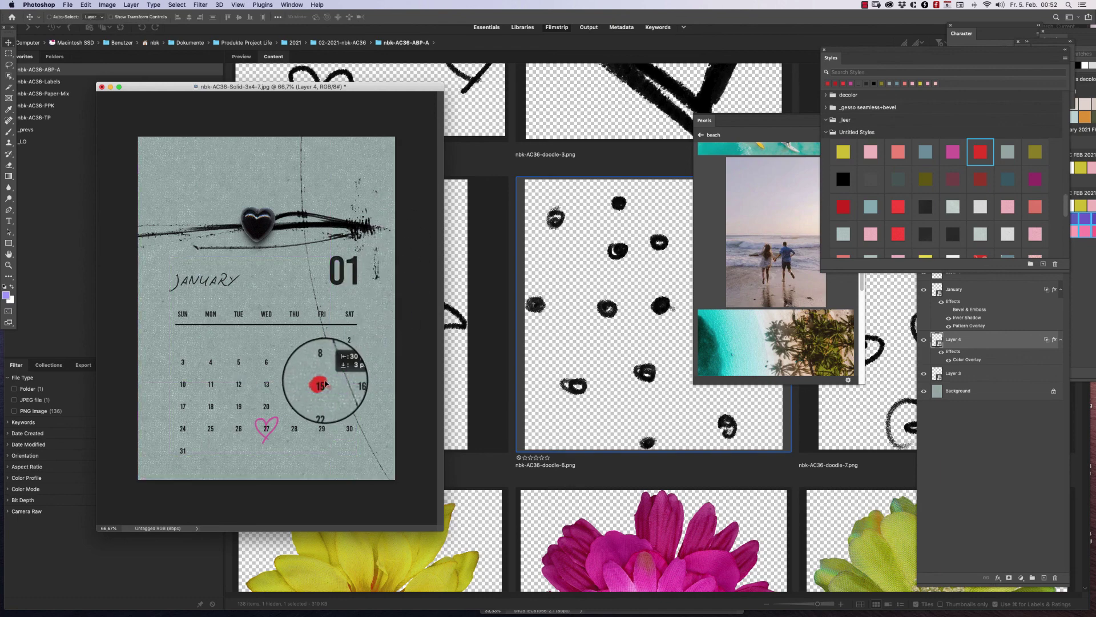
drag(324, 383, 330, 368)
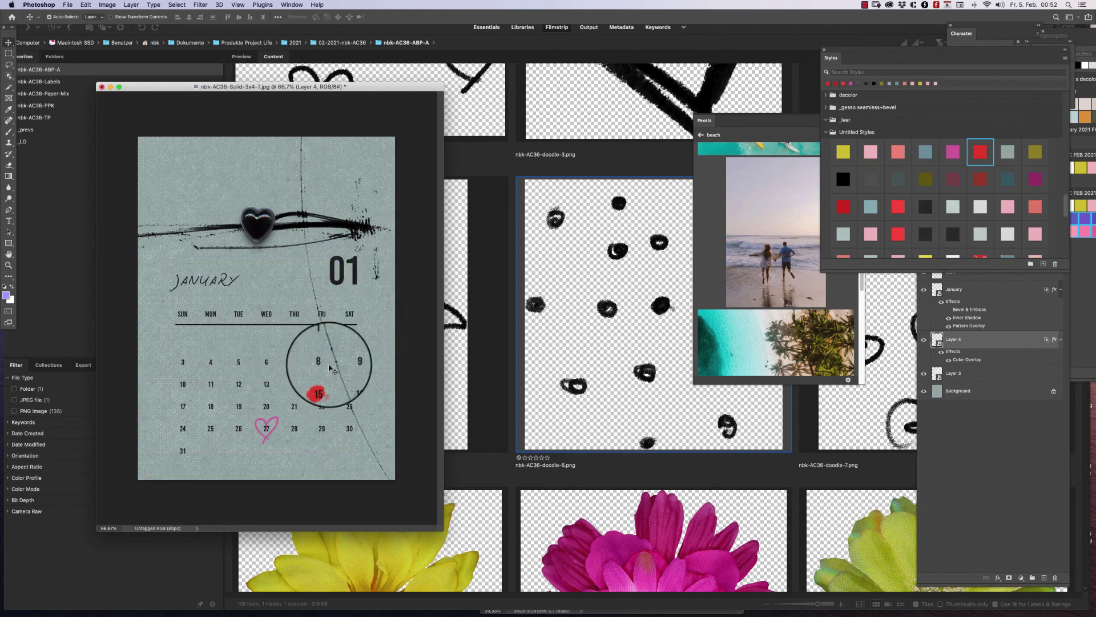
key(super+t)
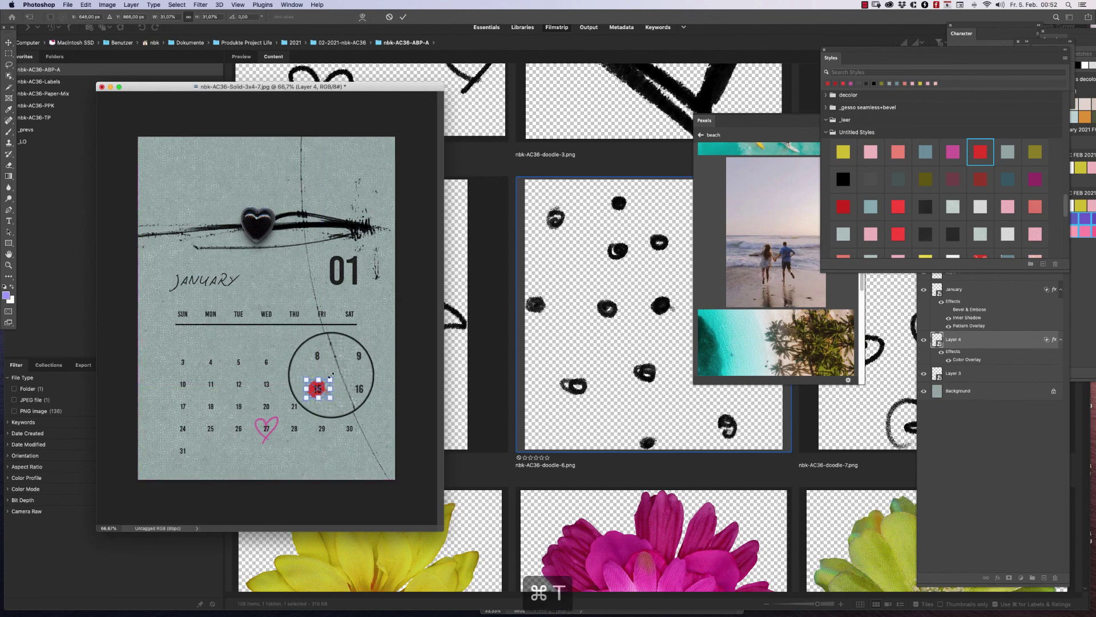
drag(331, 375, 336, 372)
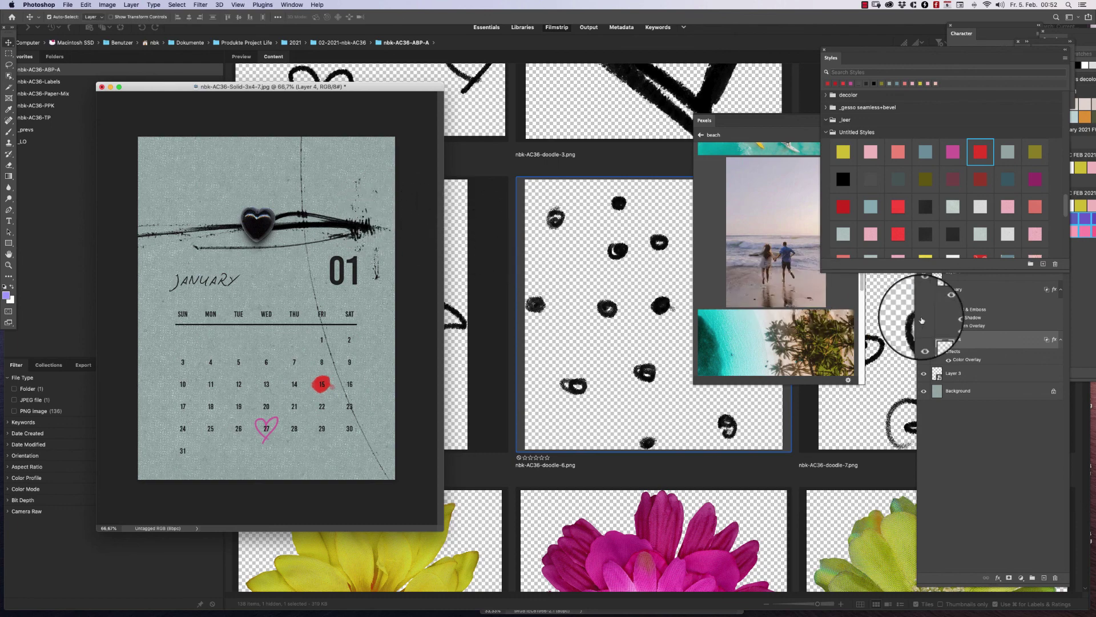
click(1011, 338)
right_click(1018, 338)
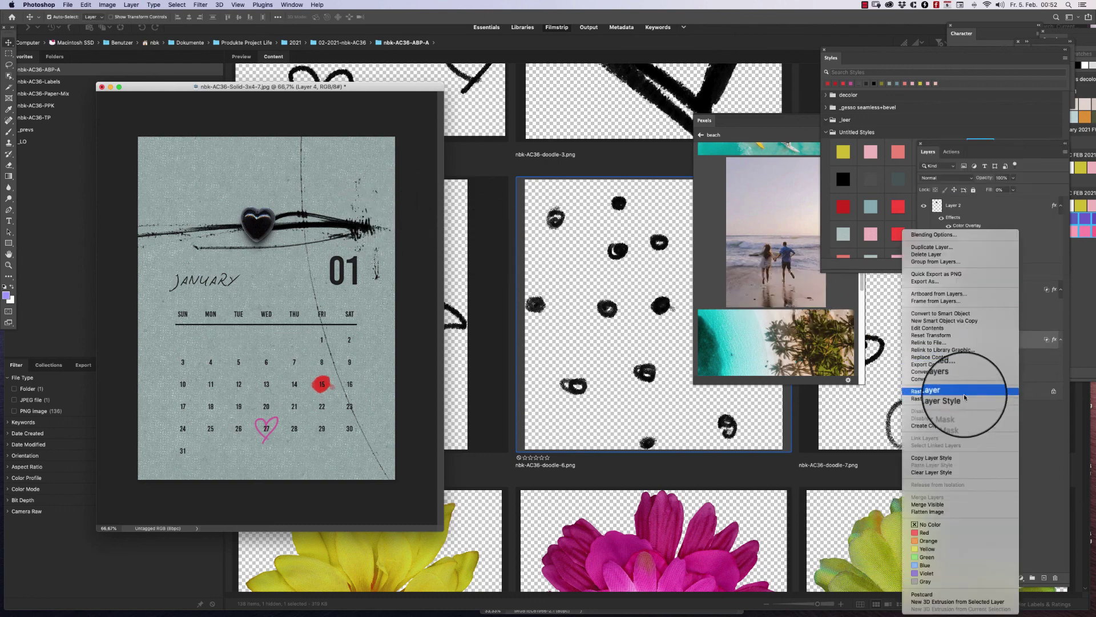
click(1048, 394)
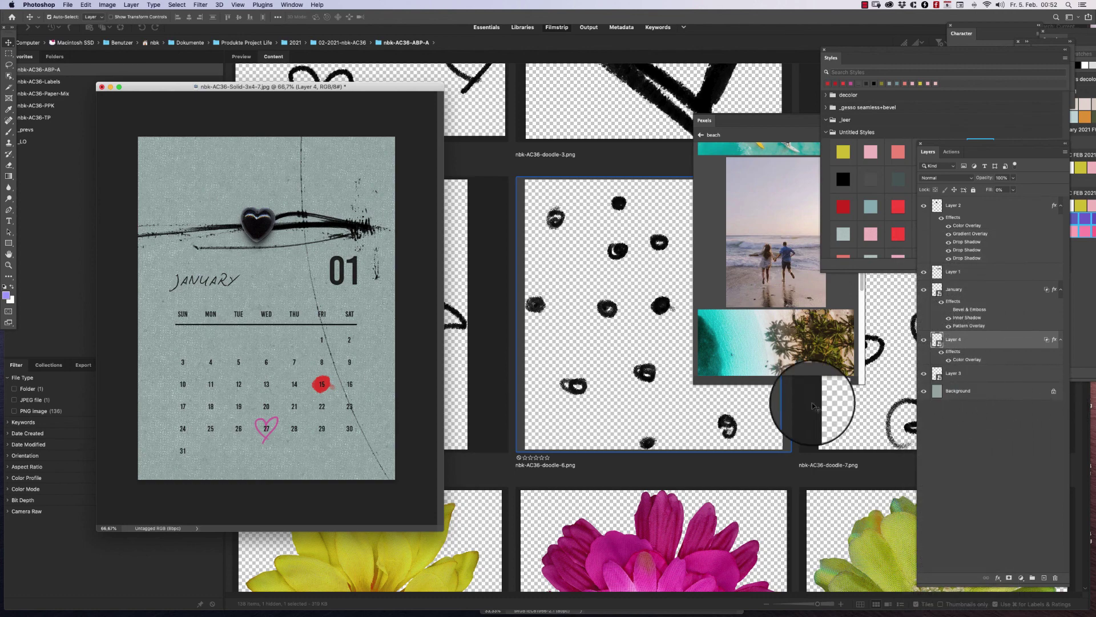
Inspect the red dot behind date 15 up close, then view the whole January card at 66.7%.
key(super+space)
drag(318, 380, 376, 335)
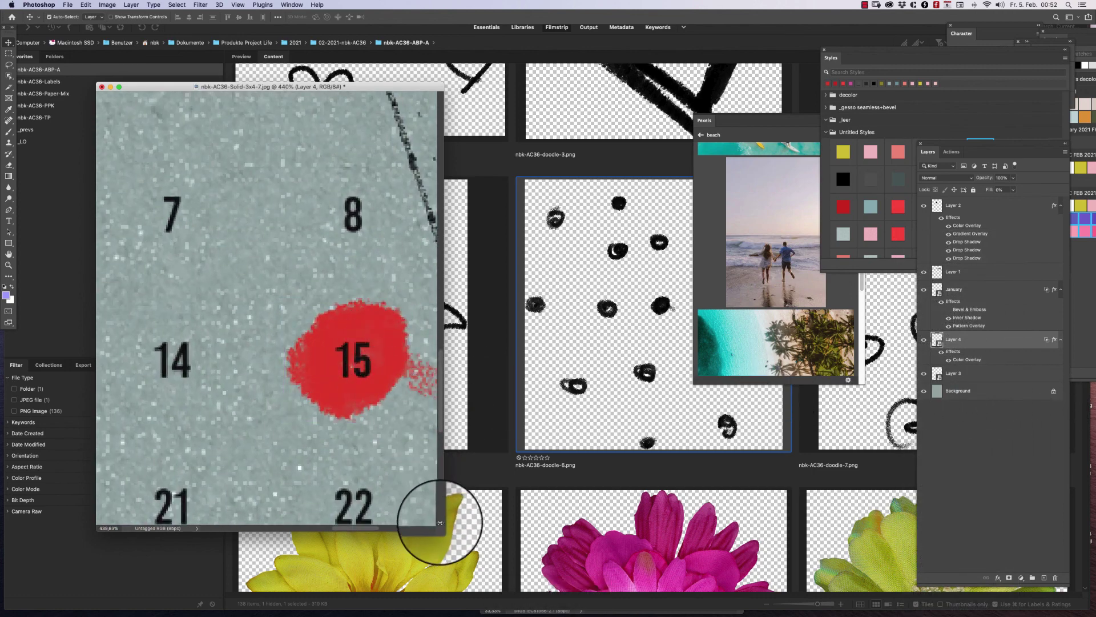
drag(442, 530, 549, 608)
key(super+minus)
key(super+minus)
key(super+minus)
key(super+minus)
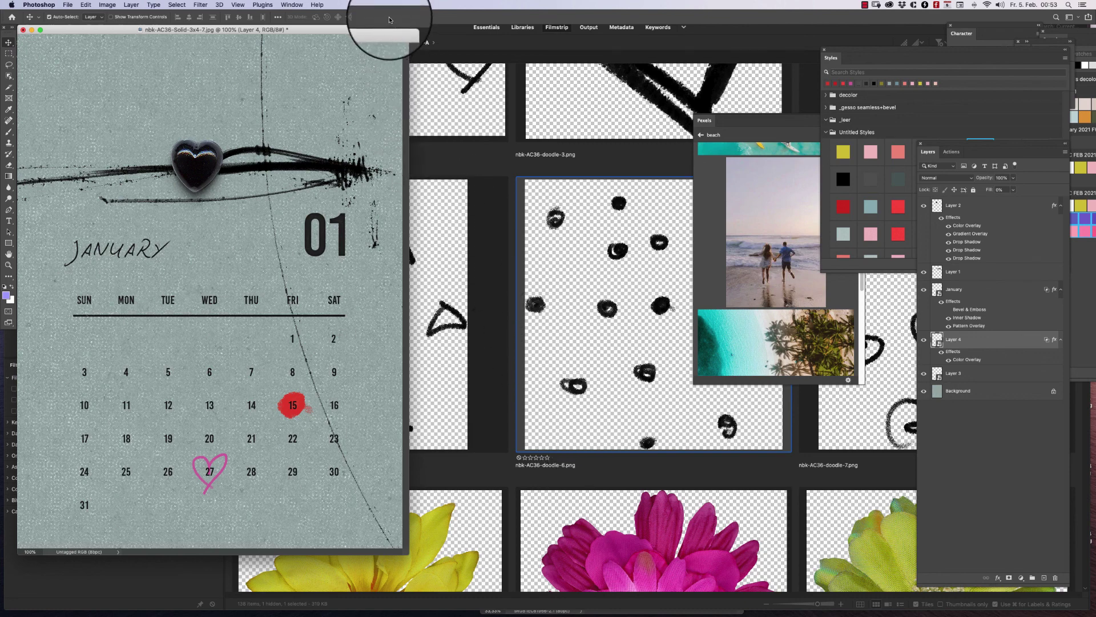
key(super+minus)
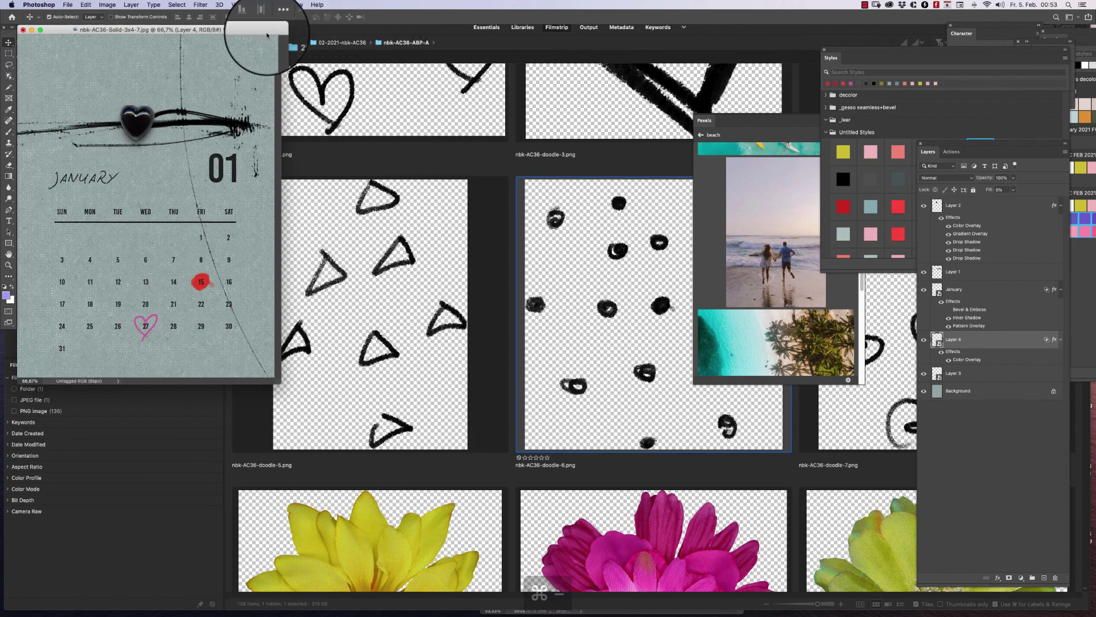
mouse_move(258, 29)
mouse_down()
mouse_move(381, 103)
mouse_move(549, 103)
mouse_move(441, 84)
mouse_up()
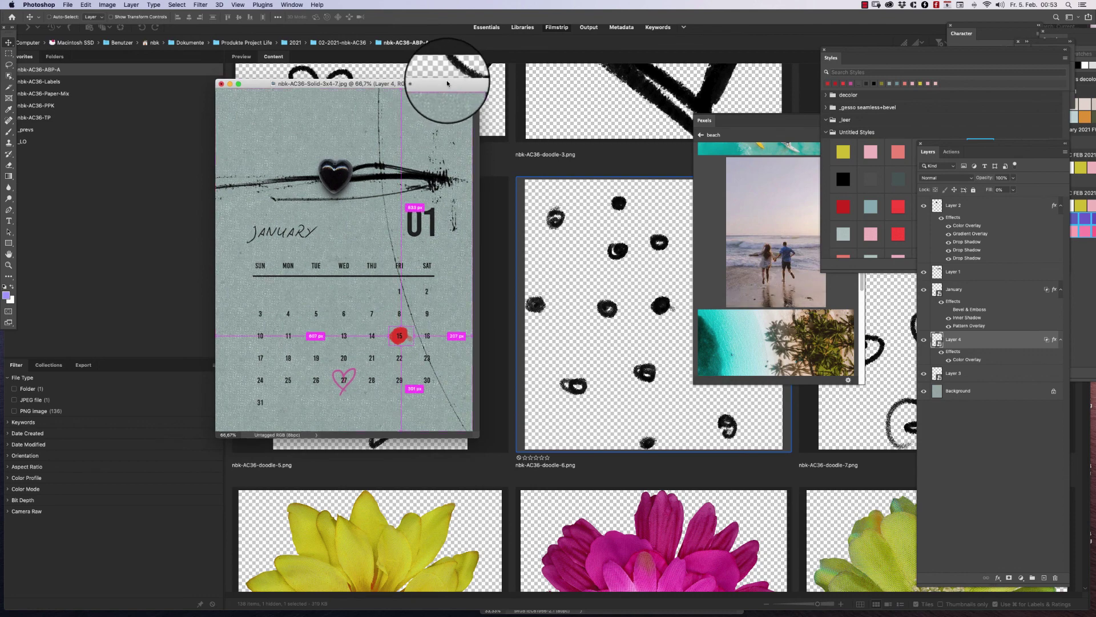
drag(447, 82, 423, 77)
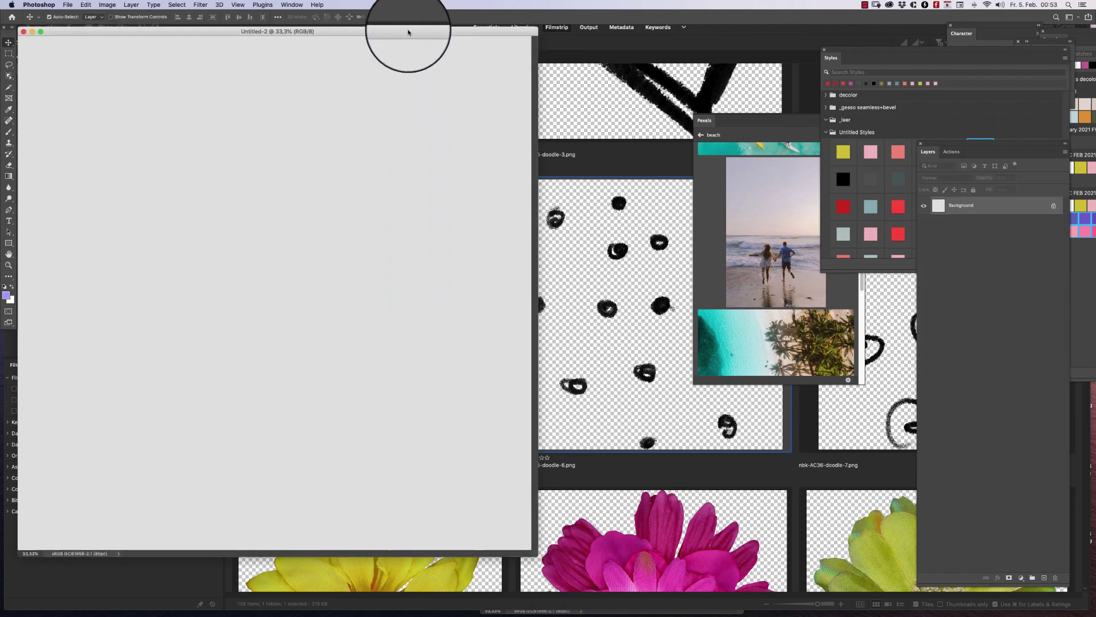
Paste two copies of the dot side by side into the blank Untitled-2 document and convert Layer 1 to a Smart Object.
drag(403, 29, 536, 69)
key(cmd+v)
mouse_move(407, 336)
mouse_down()
mouse_move(329, 309)
mouse_move(411, 331)
mouse_move(438, 308)
mouse_up()
key(cmd+v)
click(336, 309)
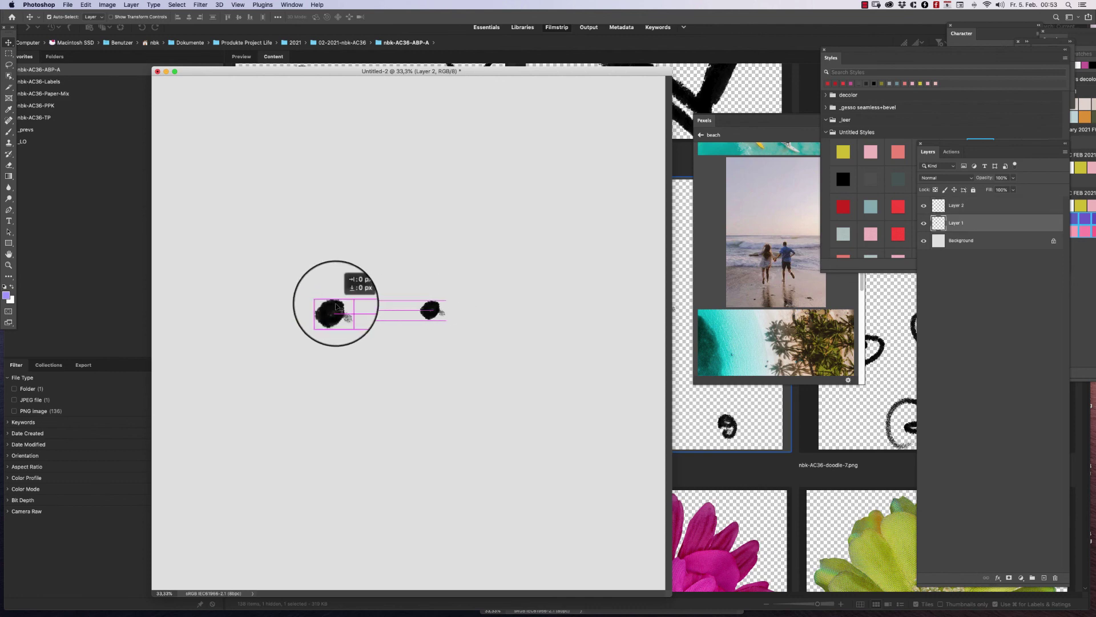
right_click(999, 223)
click(939, 333)
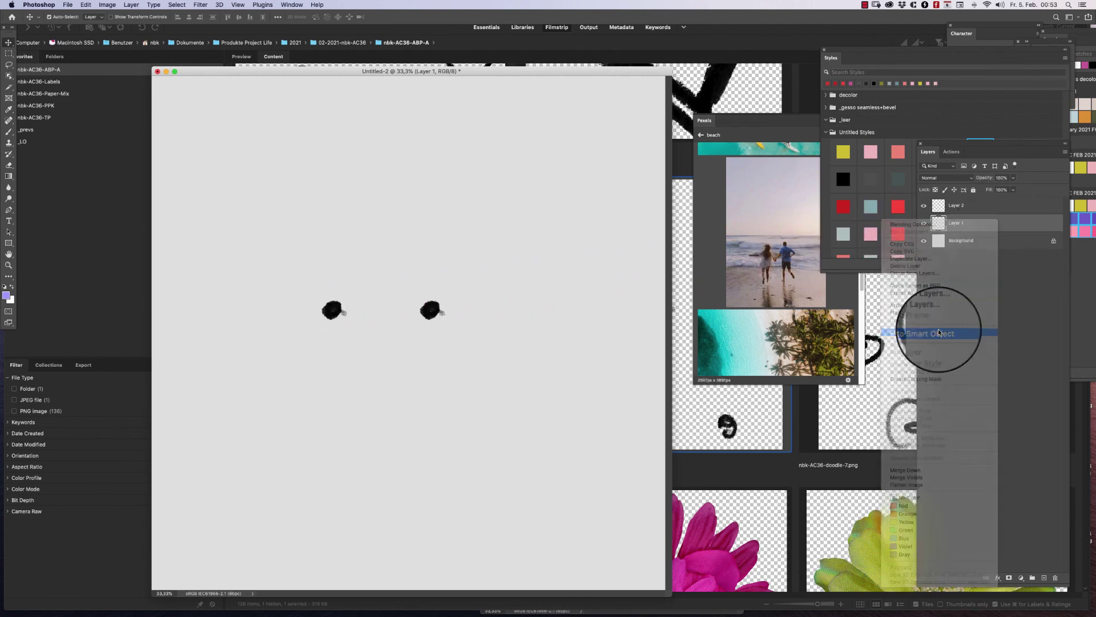
Enlarge both dots together and move the Smart Object dot fully onto the canvas beside the other one.
drag(436, 309, 309, 342)
key(super+t)
drag(390, 299, 592, 135)
double_click(516, 274)
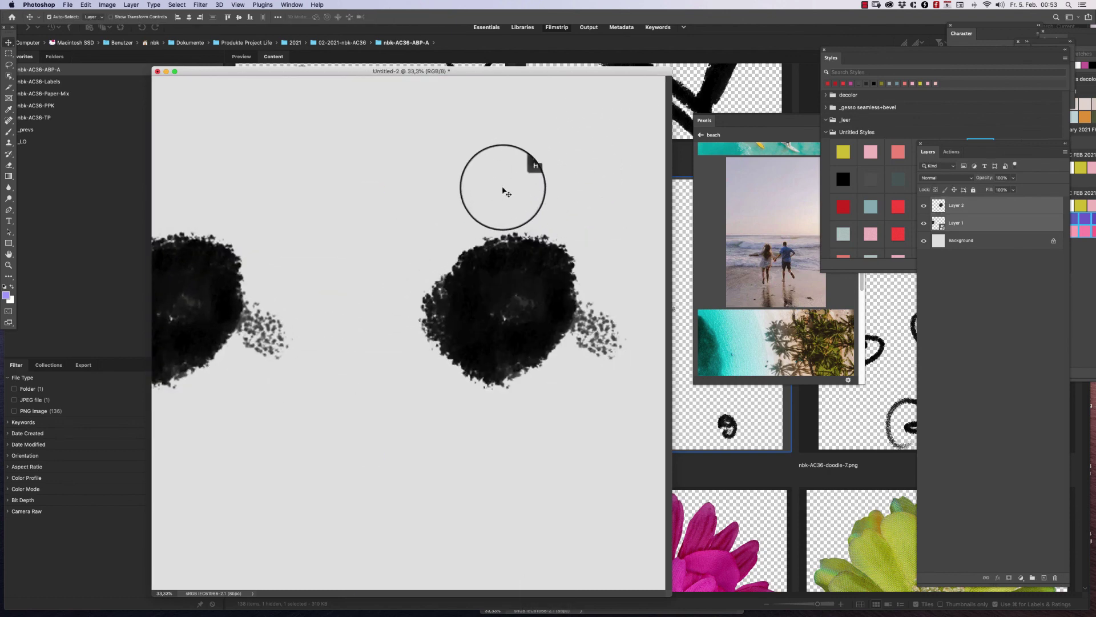
drag(243, 279, 369, 297)
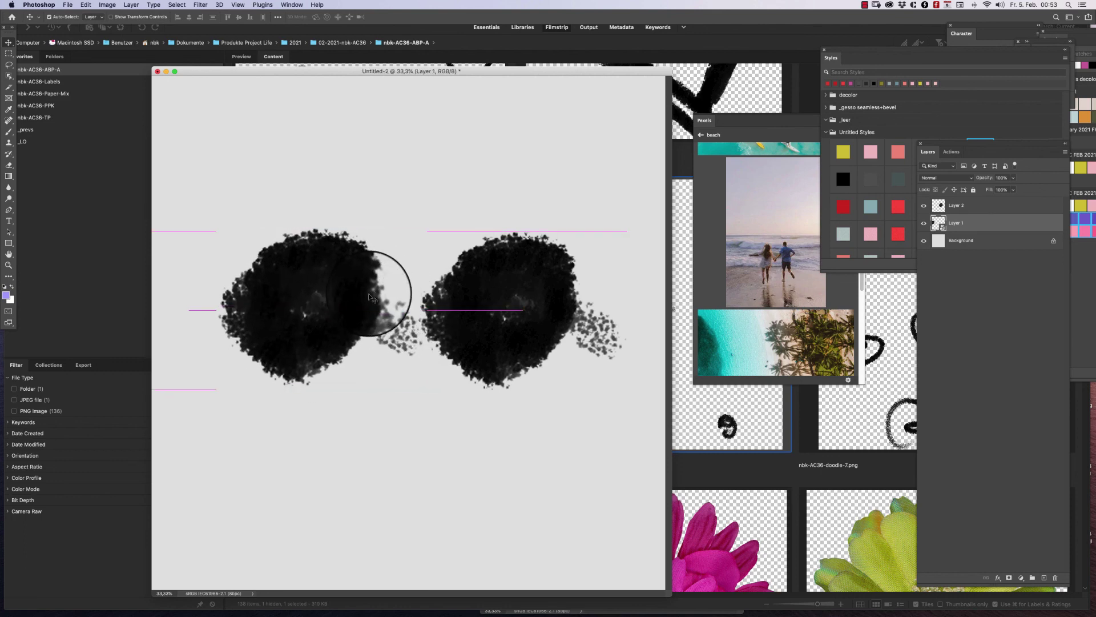
Select both dots and scale them down together to a tiny size at the canvas centre.
drag(597, 188, 336, 354)
key(super+t)
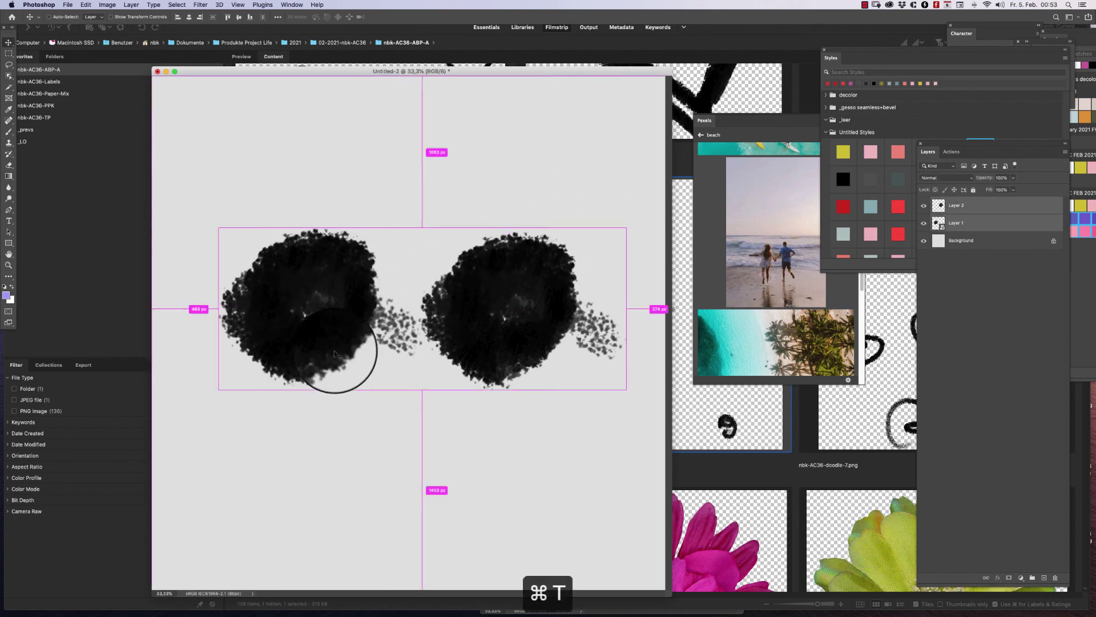
drag(619, 228, 434, 291)
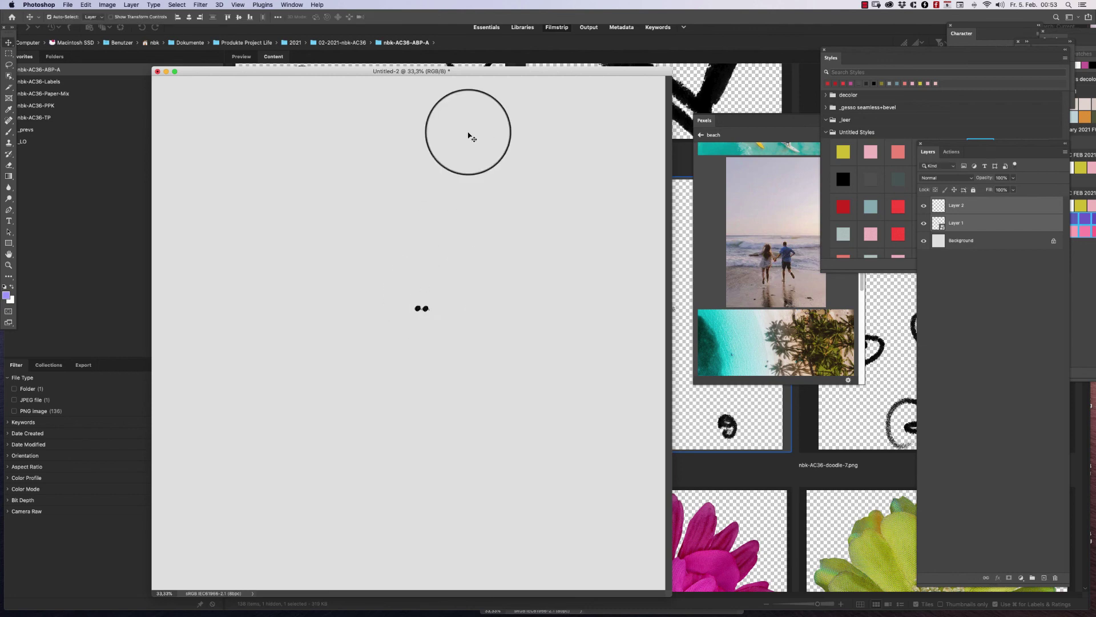
Enlarge the two tiny dots together until they nearly fill the width of the visible canvas.
key(super+space)
drag(416, 306, 459, 286)
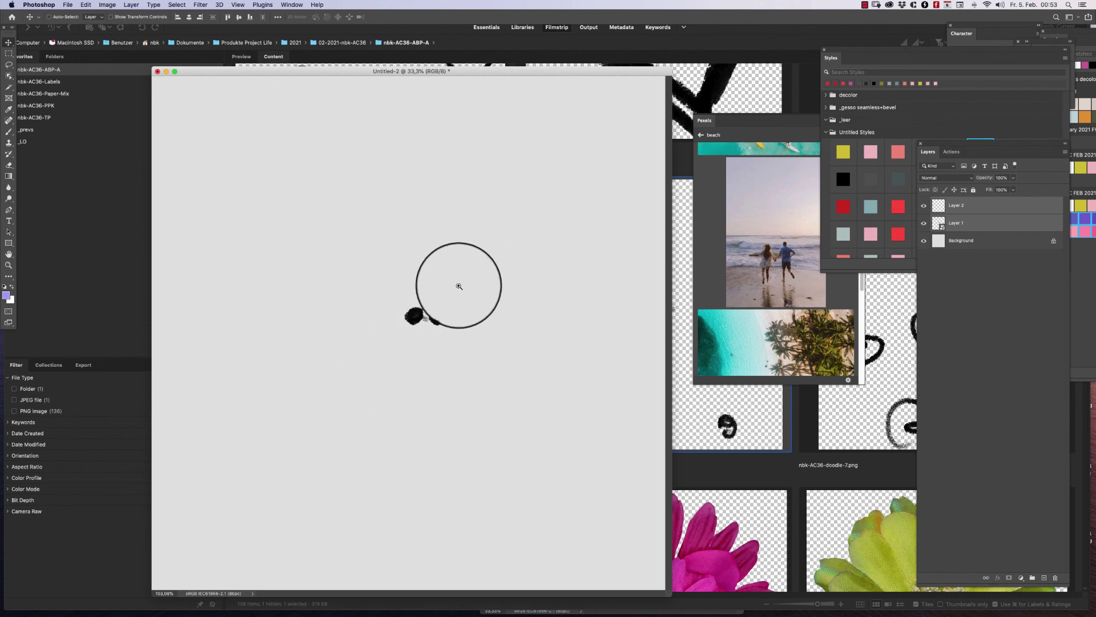
drag(480, 245, 367, 350)
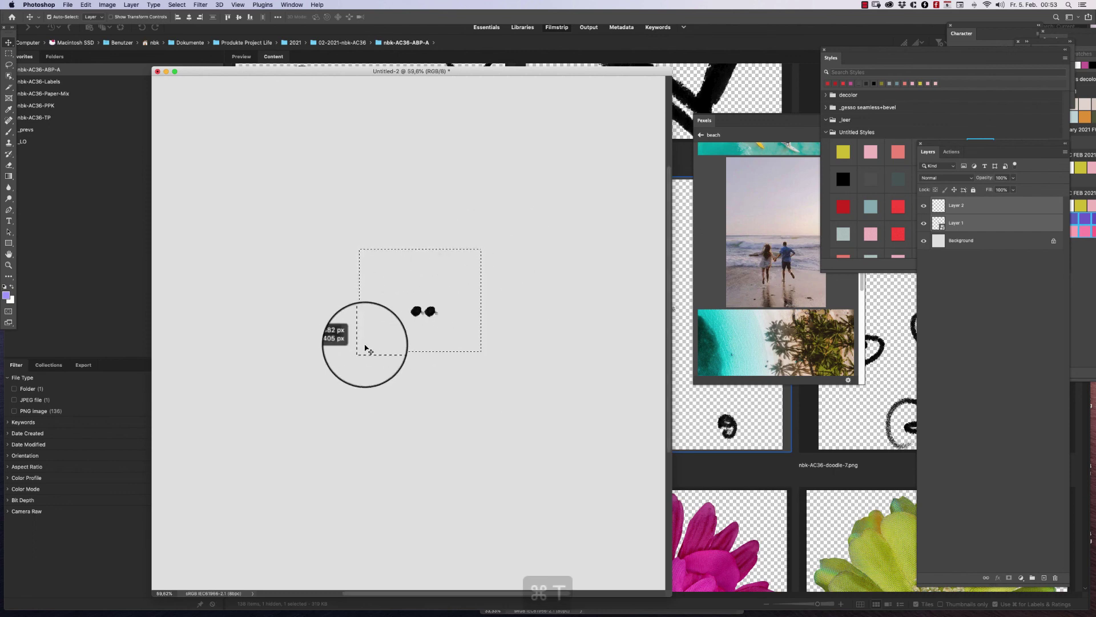
key(super+t)
drag(440, 305, 625, 142)
key(Return)
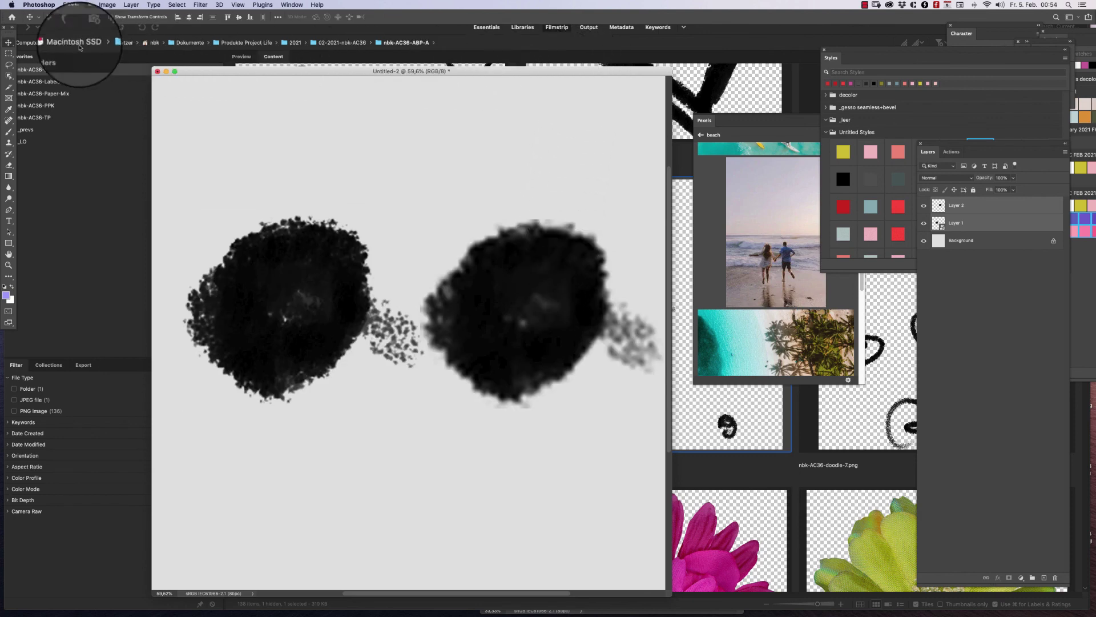
Reposition the Smart Object dot and the regular-layer dot side by side with a clear gap, with the whole canvas in view.
drag(537, 300, 529, 245)
drag(305, 339, 339, 354)
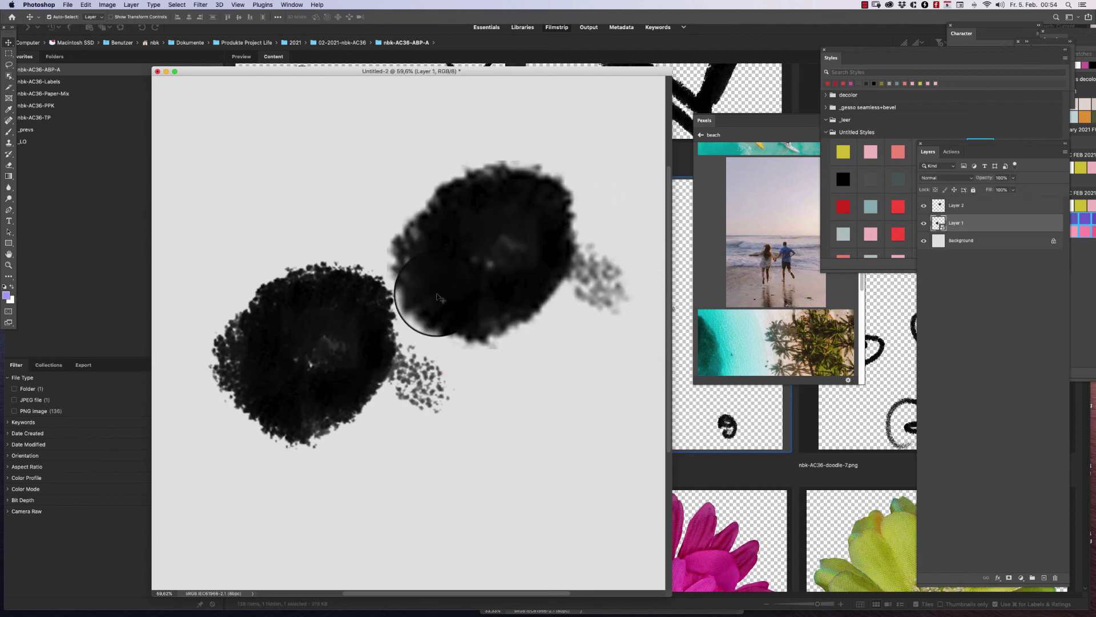
drag(505, 231, 517, 229)
key(super+0)
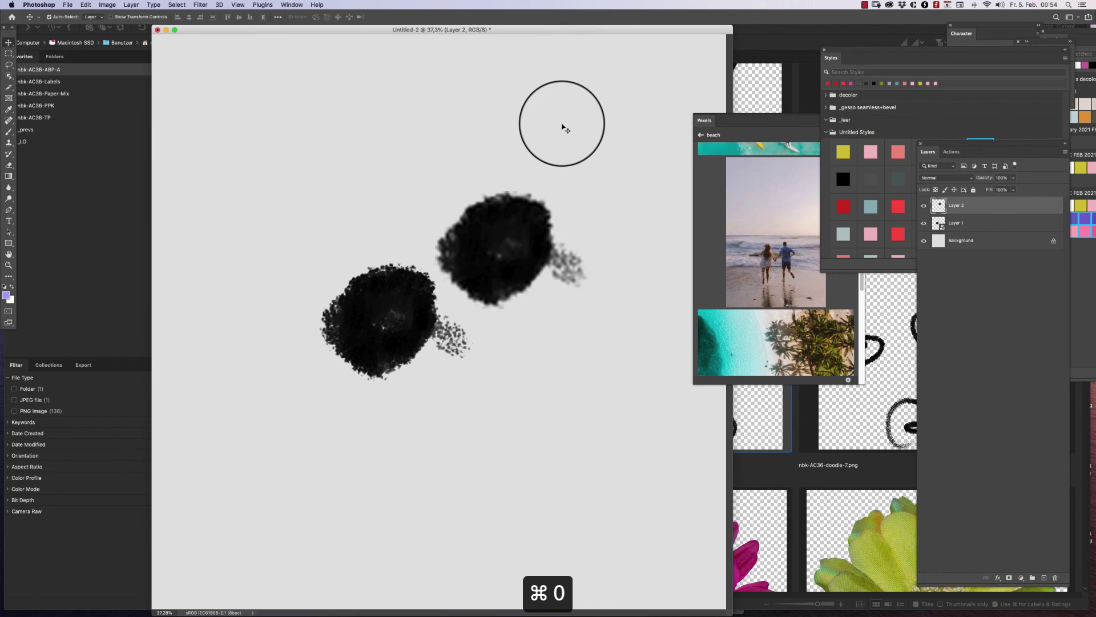
key(super+minus)
drag(477, 186, 527, 282)
mouse_move(371, 288)
mouse_down()
mouse_move(329, 248)
mouse_move(355, 277)
mouse_up()
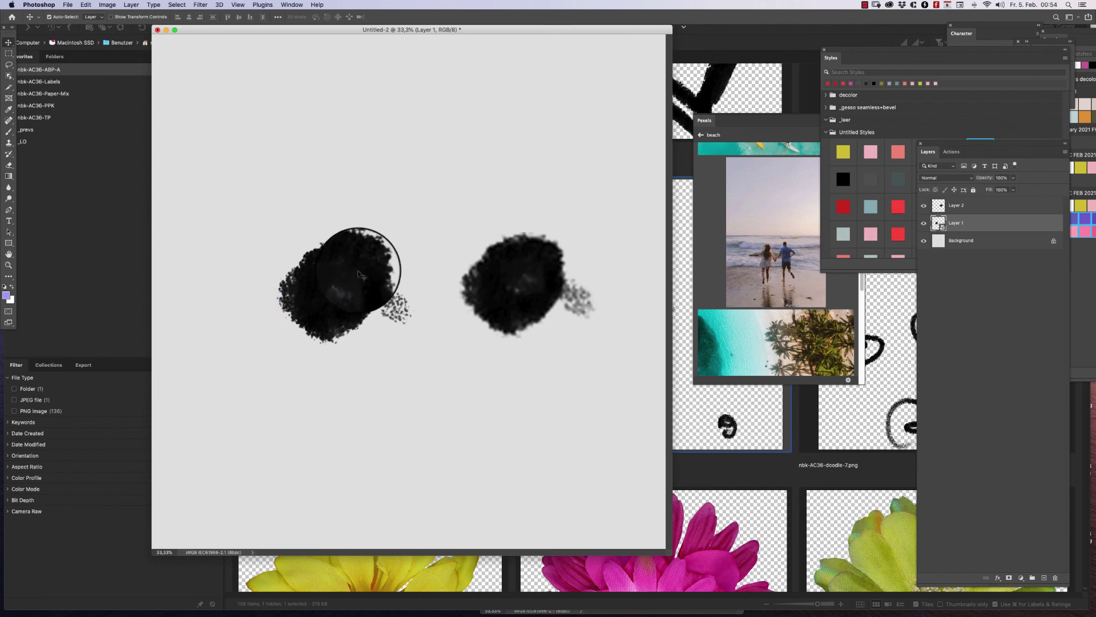
drag(534, 283, 514, 282)
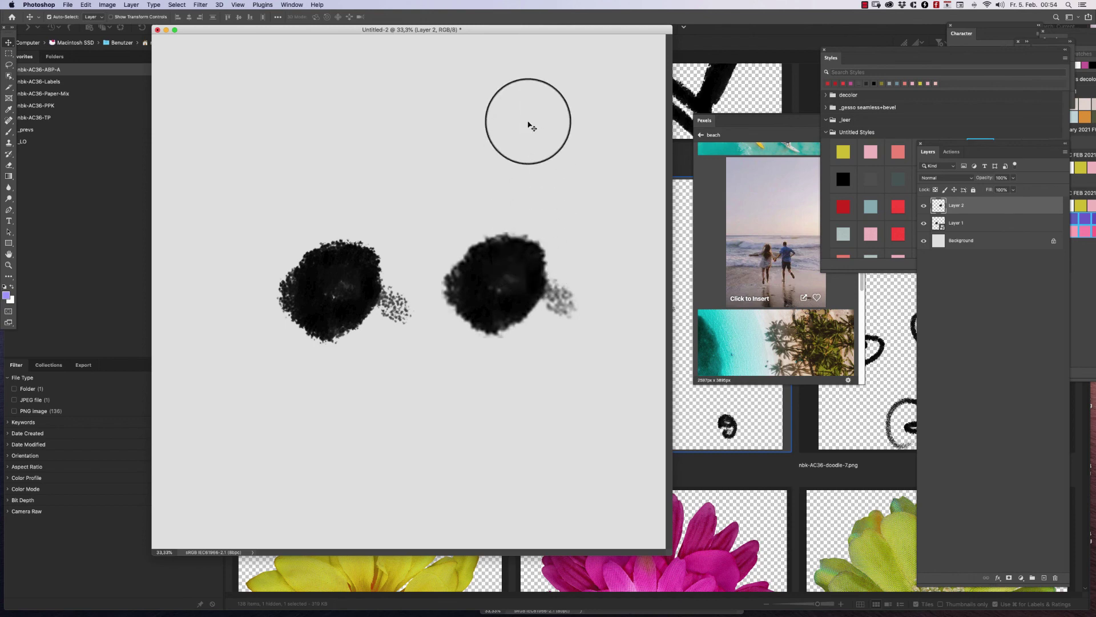
Move the regular-layer dot up beside the Smart Object dot, and close the Untitled-2 document without saving.
drag(521, 261, 481, 210)
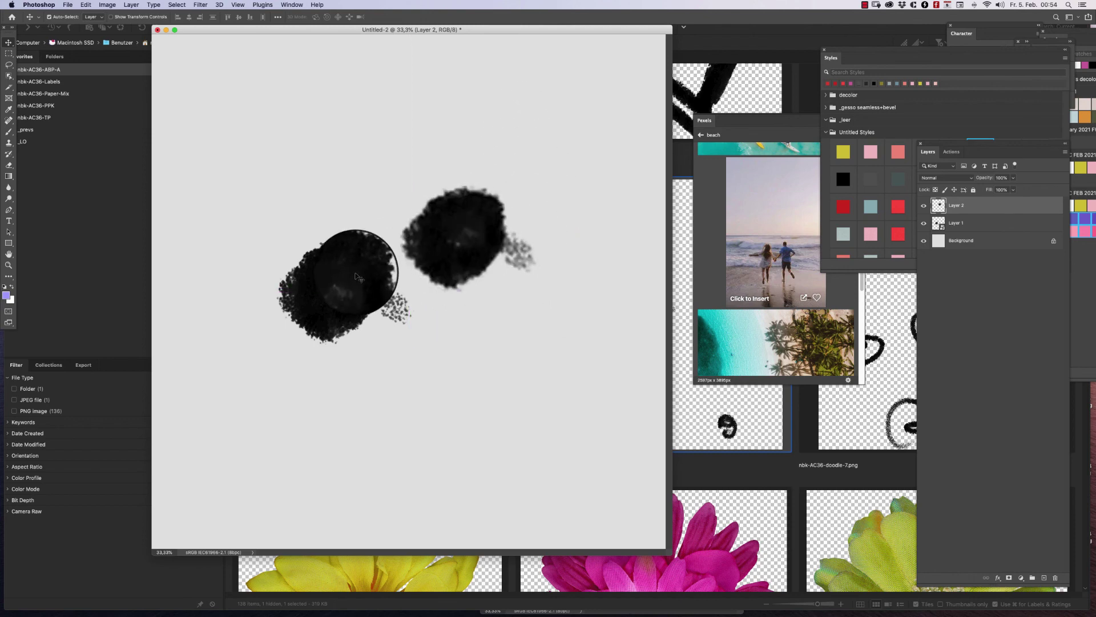
drag(353, 277, 412, 252)
key(super+w)
click(511, 195)
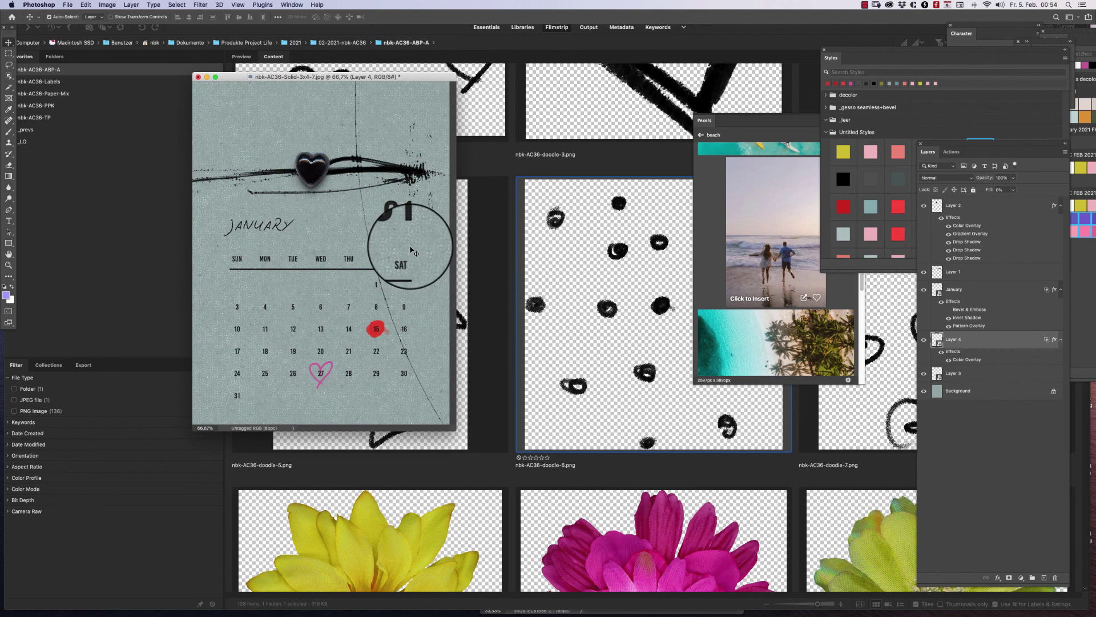
Switch to Adobe Bridge and open the Version1 folder inside Stickers of nbk-AC36-PPK.
click(59, 171)
click(57, 105)
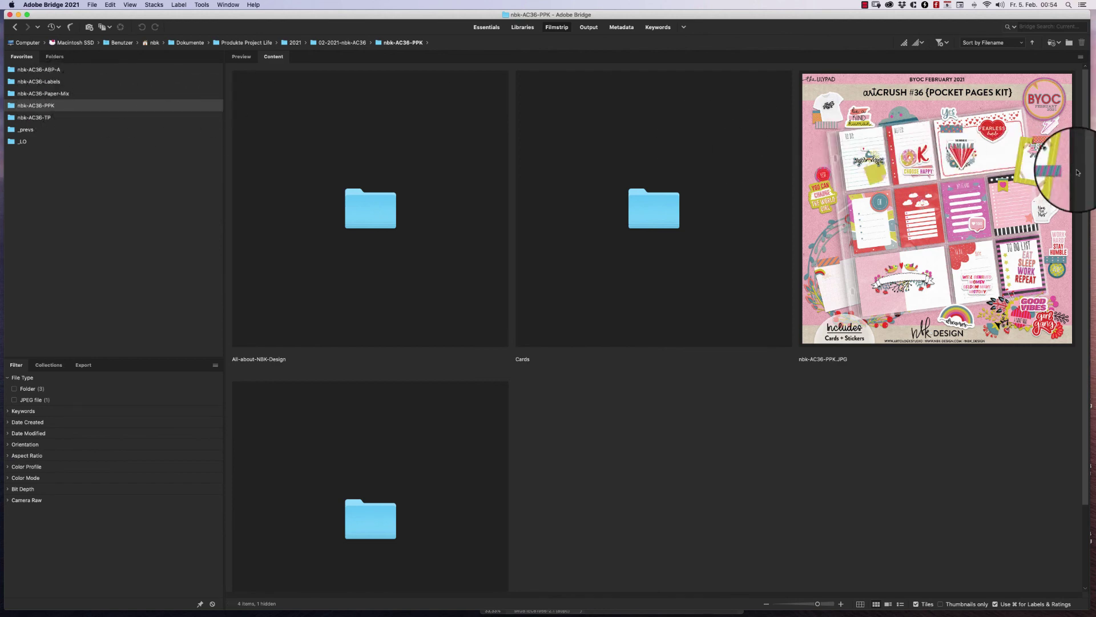
scroll(1073, 228, down, 3)
double_click(364, 420)
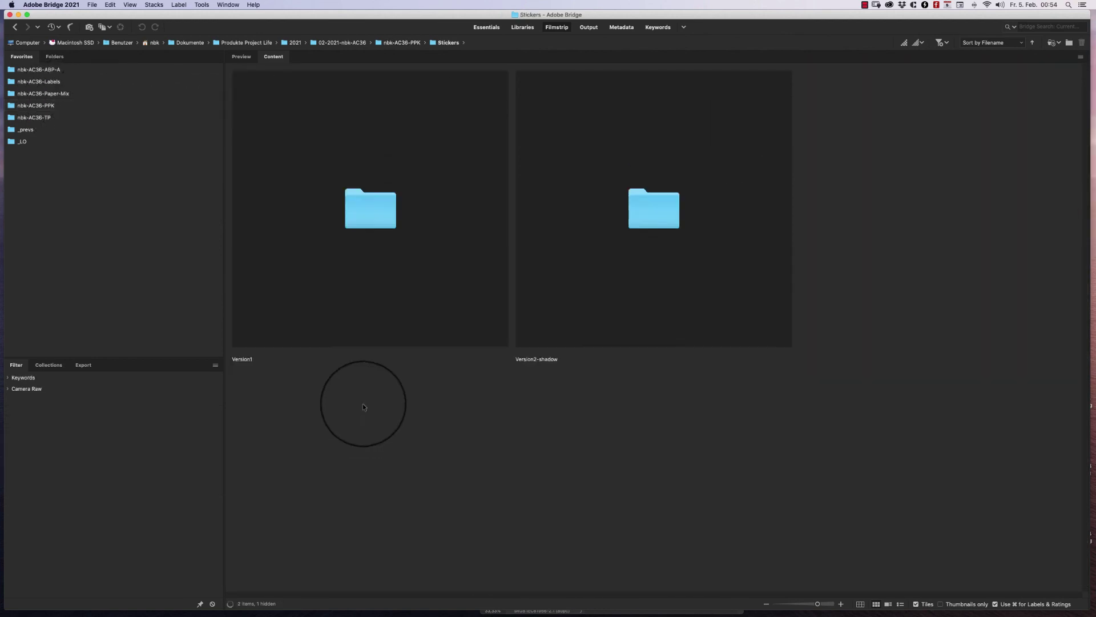
click(372, 216)
double_click(372, 216)
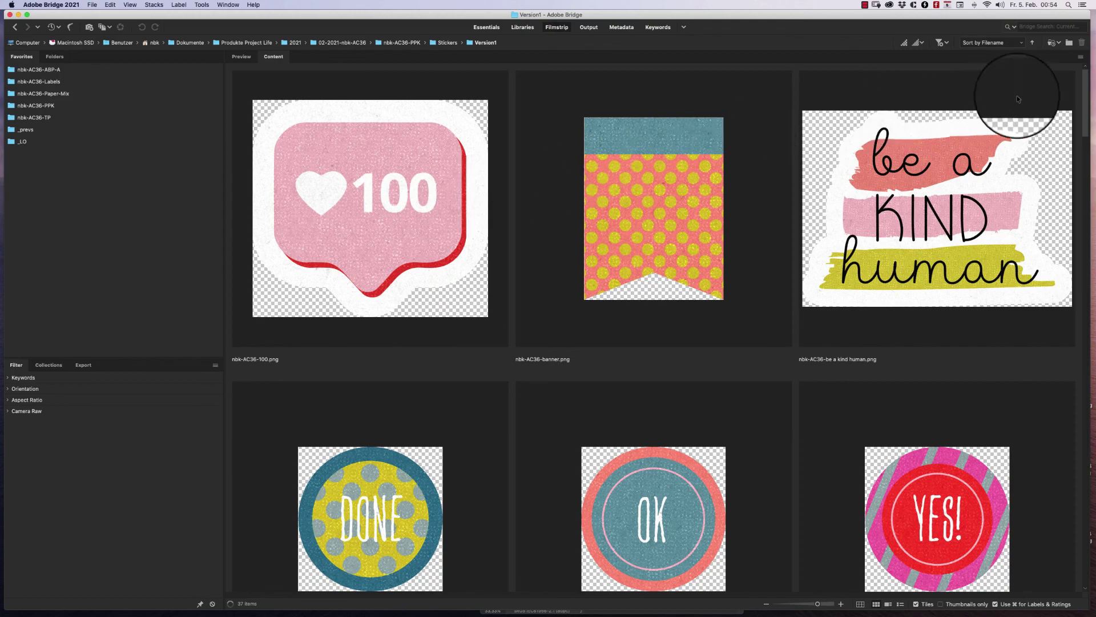
Look through all the sticker previews in the Version1 folder, from the first to the last and back.
scroll(1061, 135, down, 5)
scroll(1060, 135, down, 15)
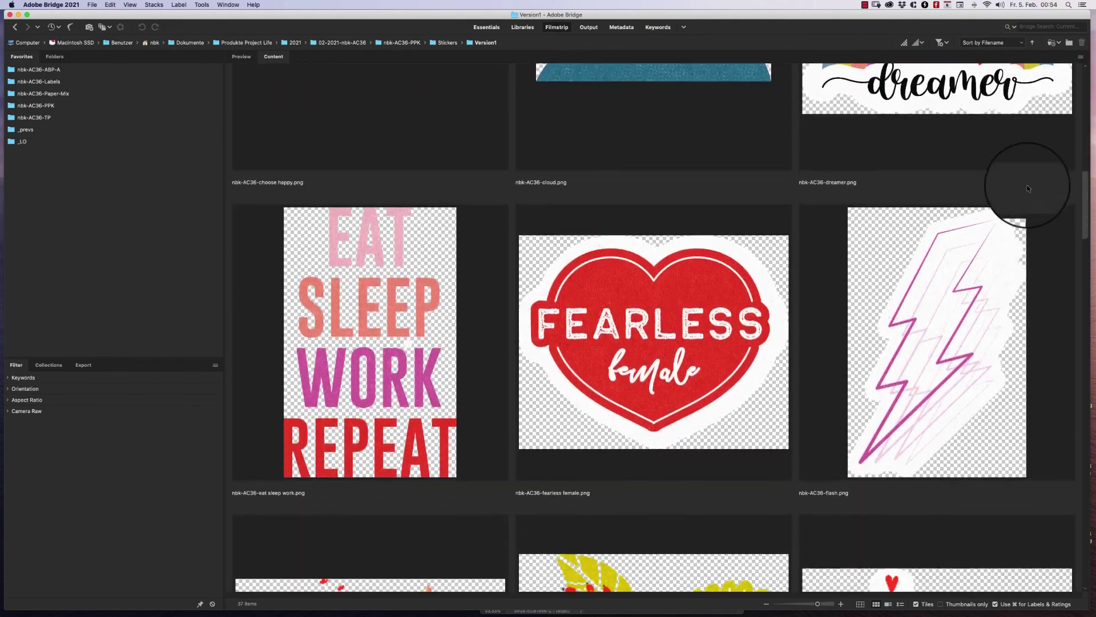
scroll(1001, 241, down, 10)
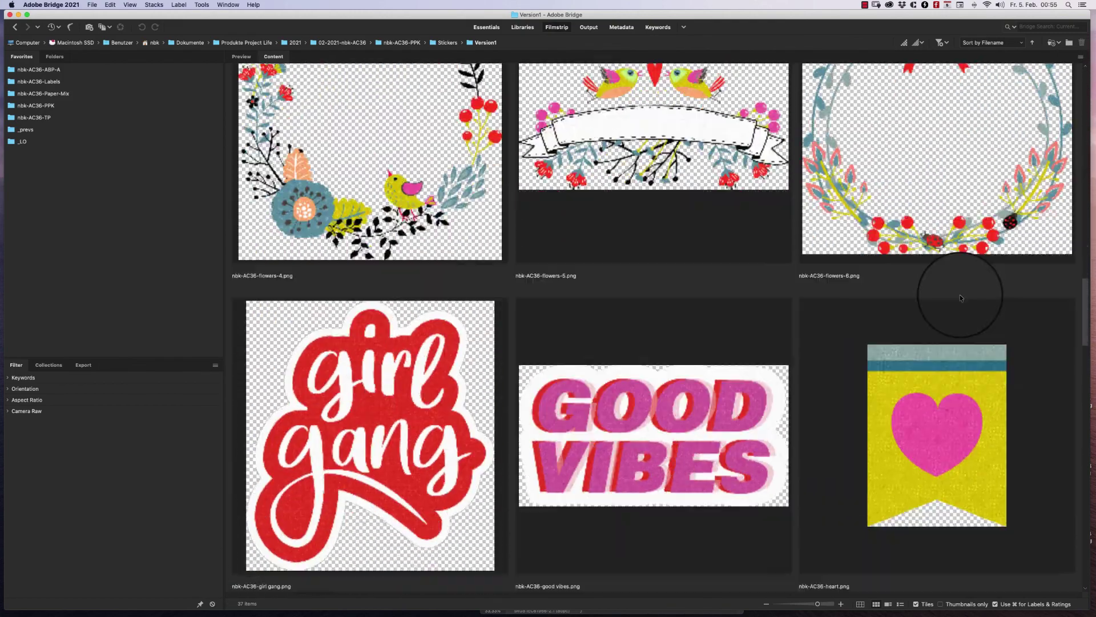
scroll(952, 322, down, 4)
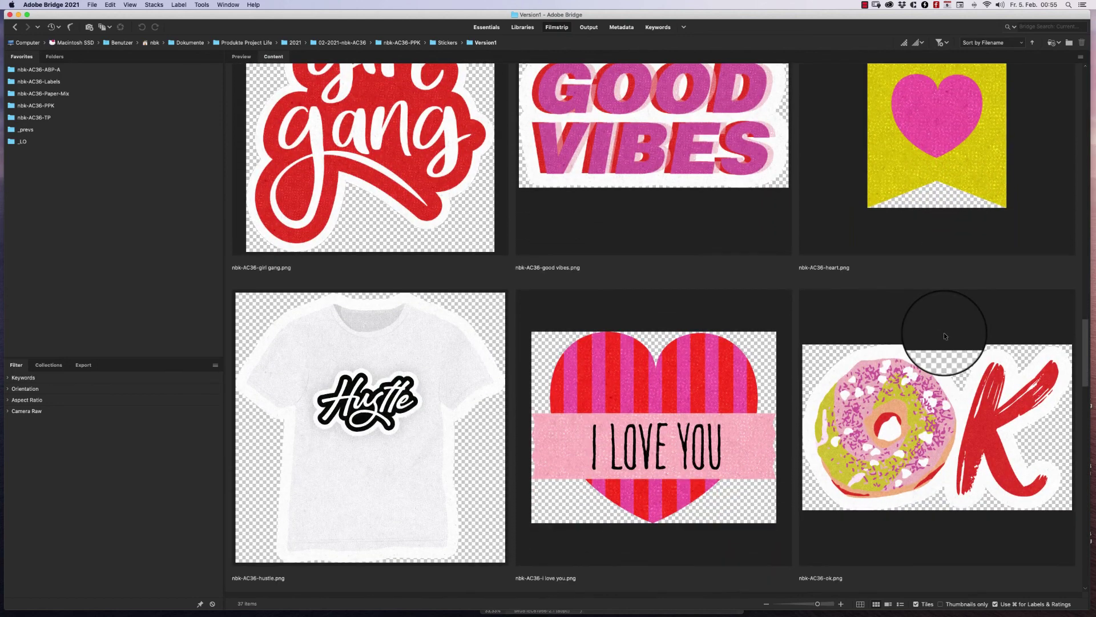
scroll(941, 346, down, 3)
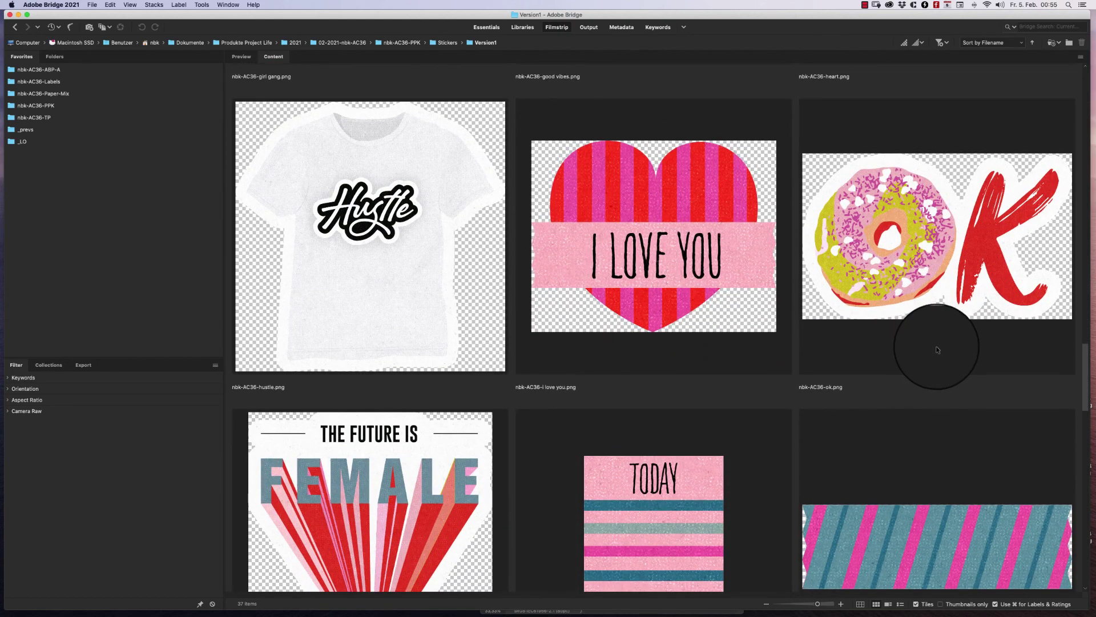
scroll(1076, 377, down, 5)
drag(1080, 400, 1028, 484)
scroll(1027, 483, down, 10)
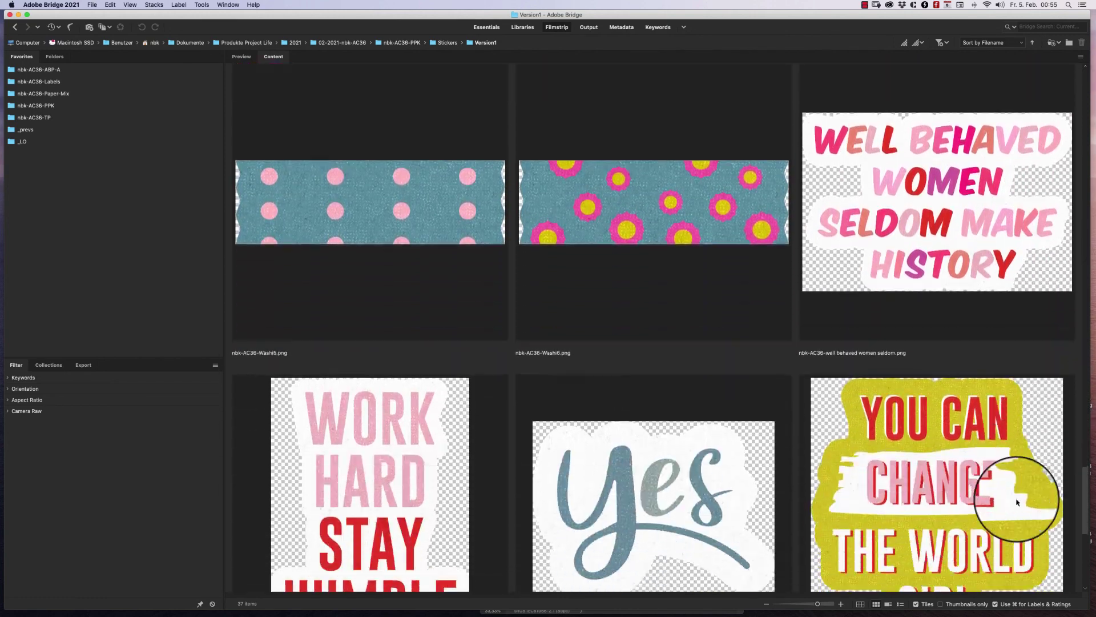
scroll(1000, 542, up, 12)
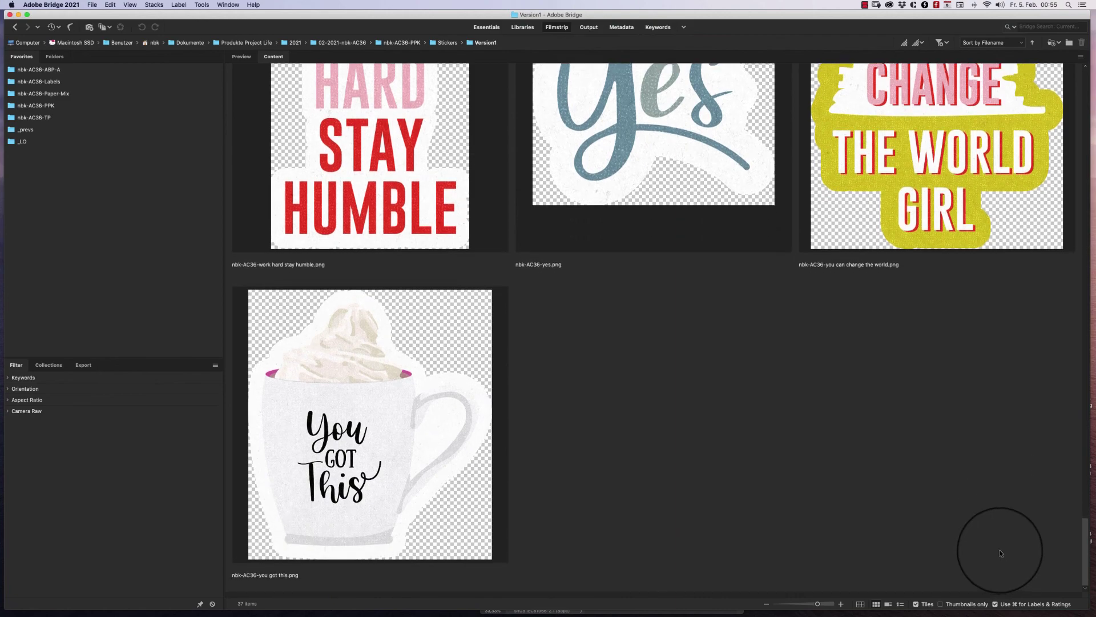
scroll(1015, 473, up, 15)
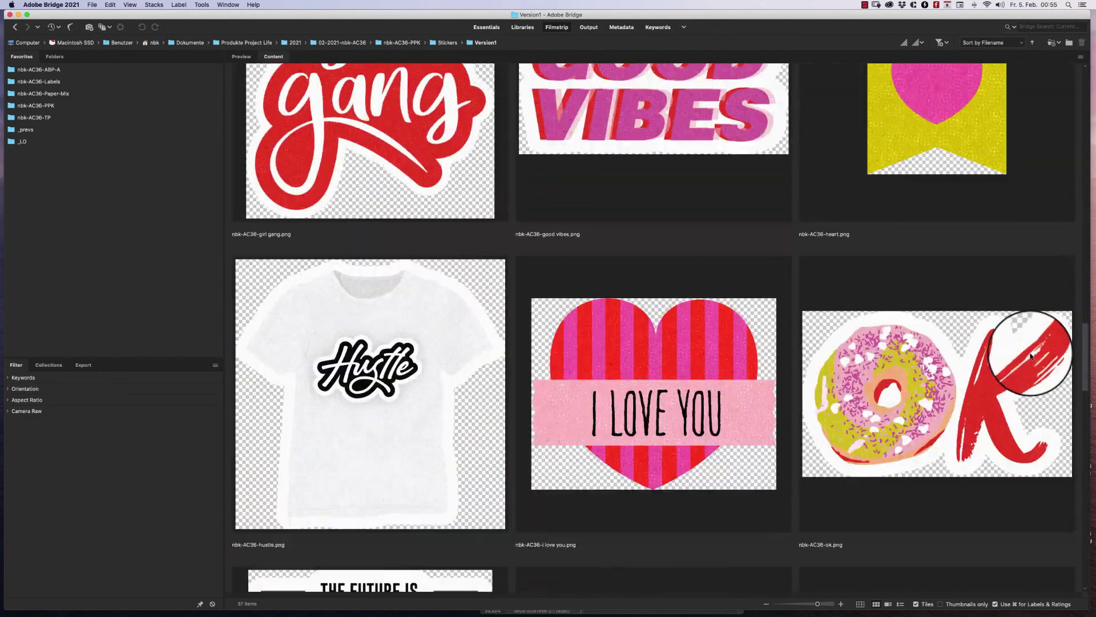
scroll(1049, 191, up, 8)
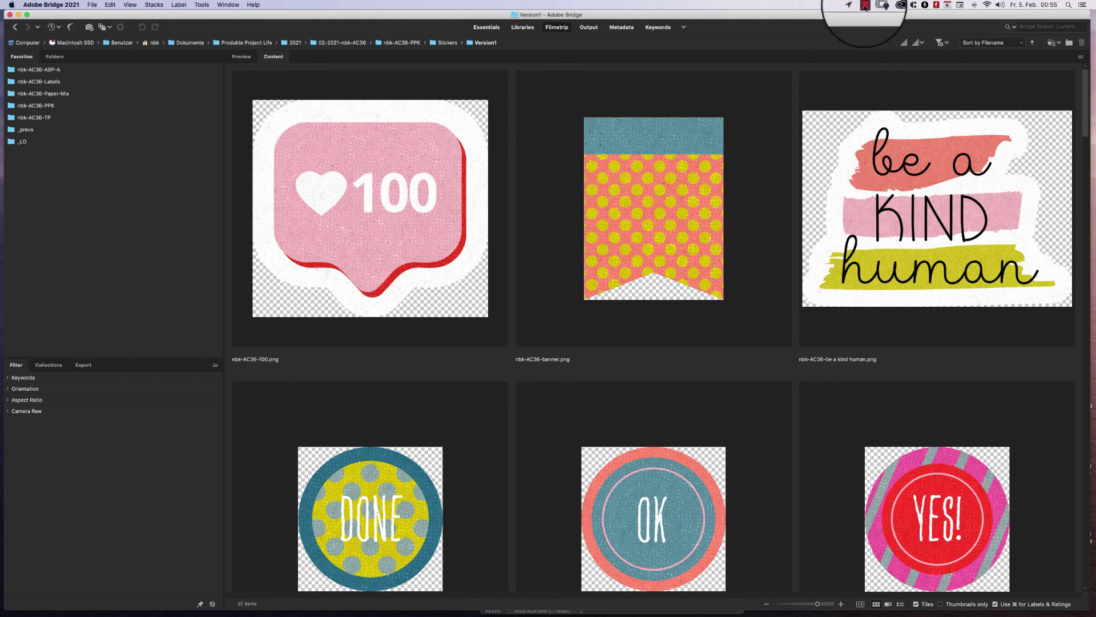
click(865, 6)
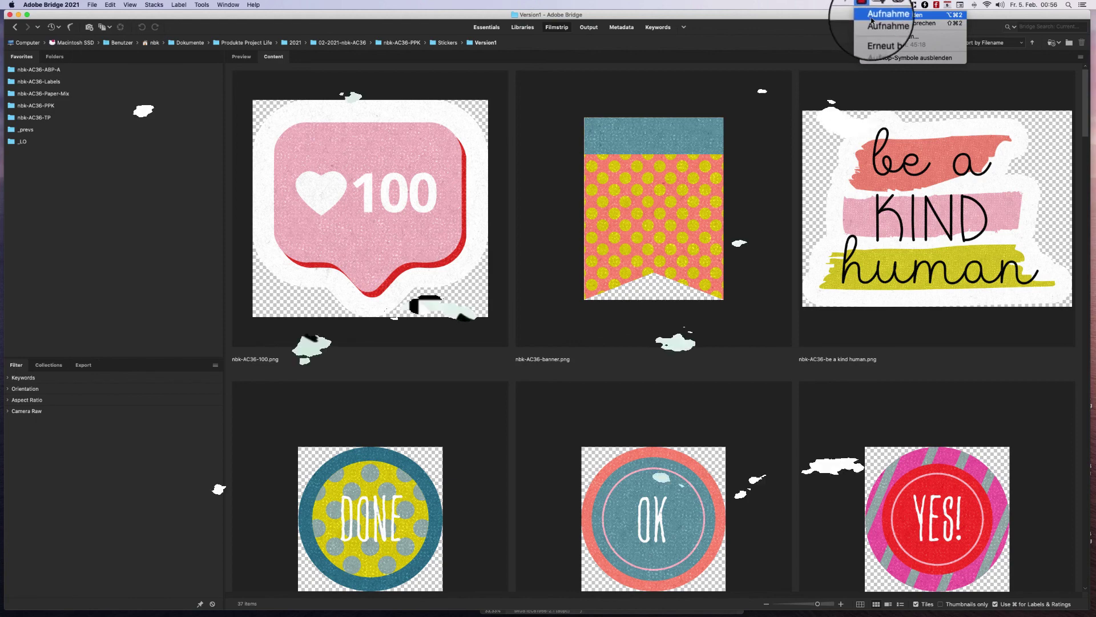